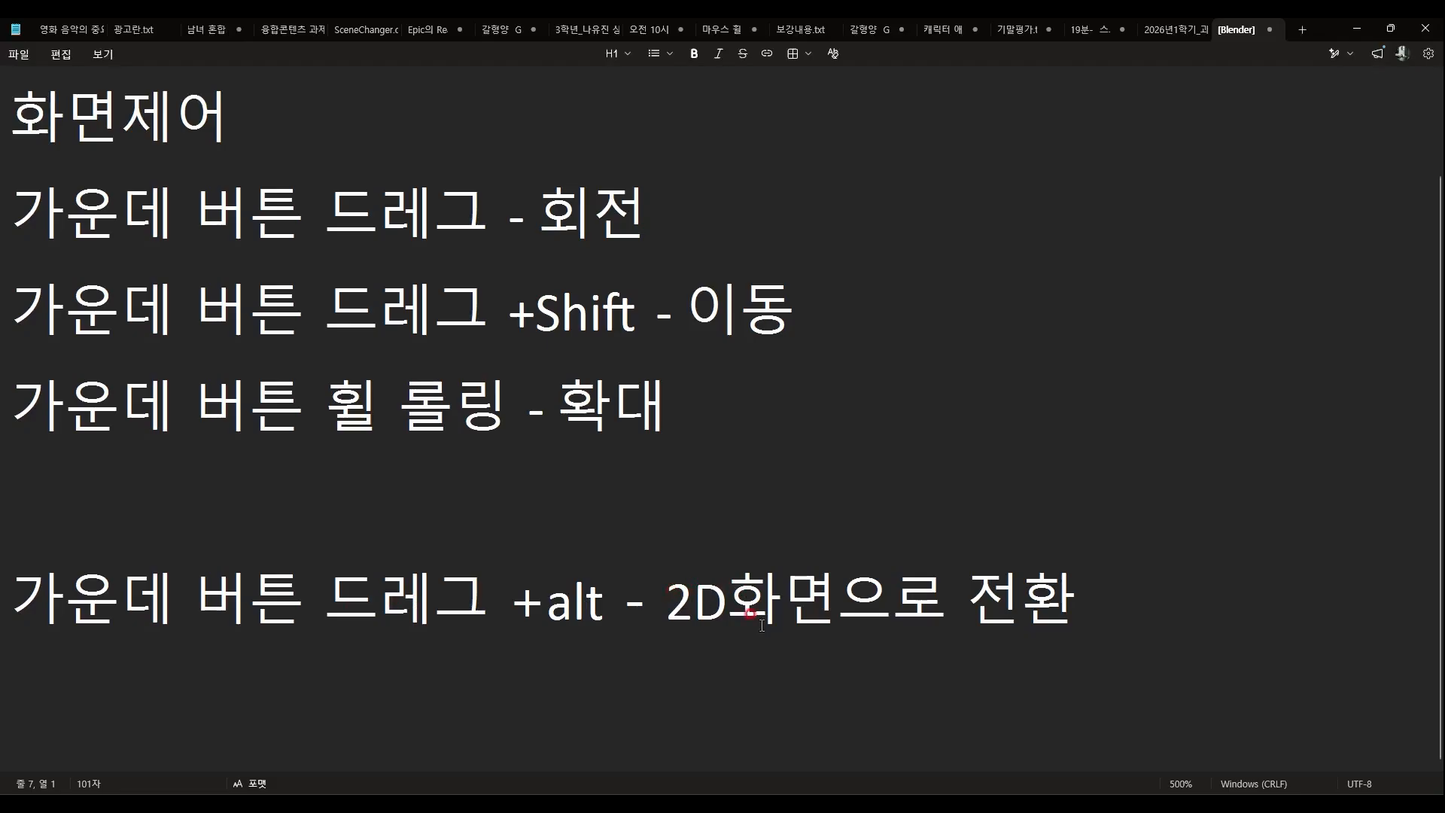
Switch to Blender and inspect the default cube by orbiting around it and zooming out and back in
click(1365, 36)
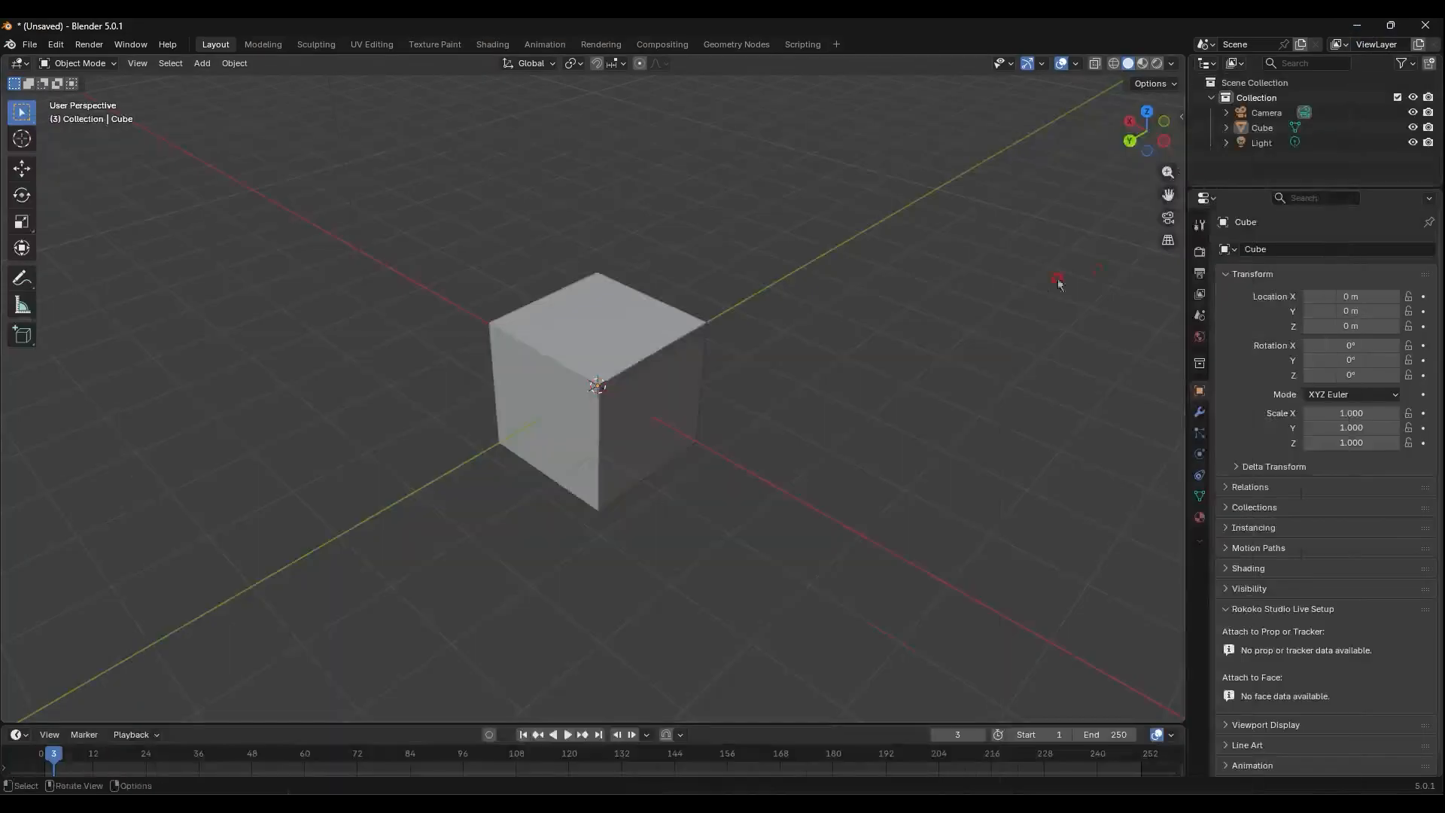
middle_drag(661, 393, 637, 357)
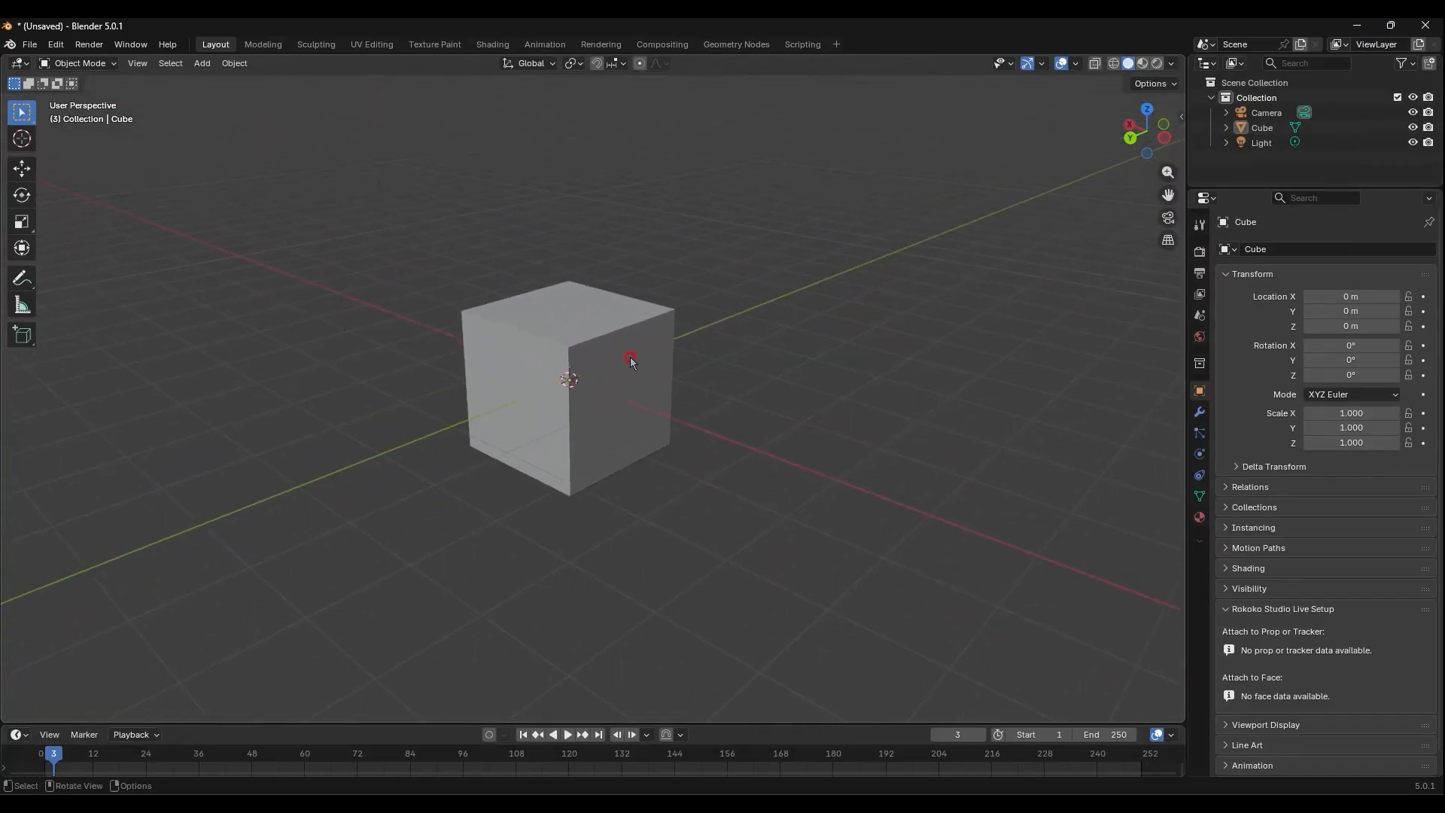
scroll(648, 373, down, 2)
scroll(648, 373, up, 2)
scroll(648, 374, down, 3)
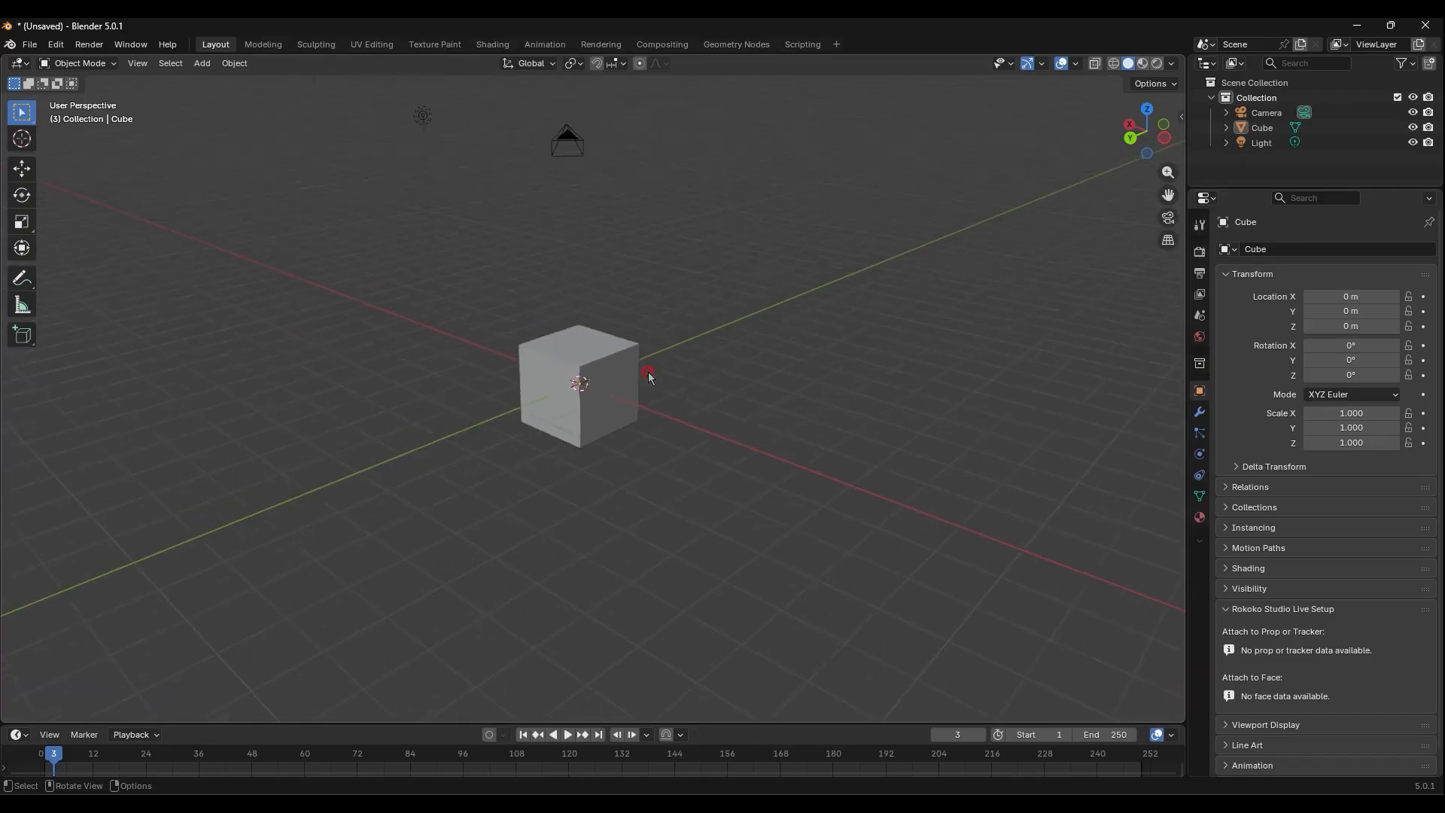
scroll(648, 372, up, 3)
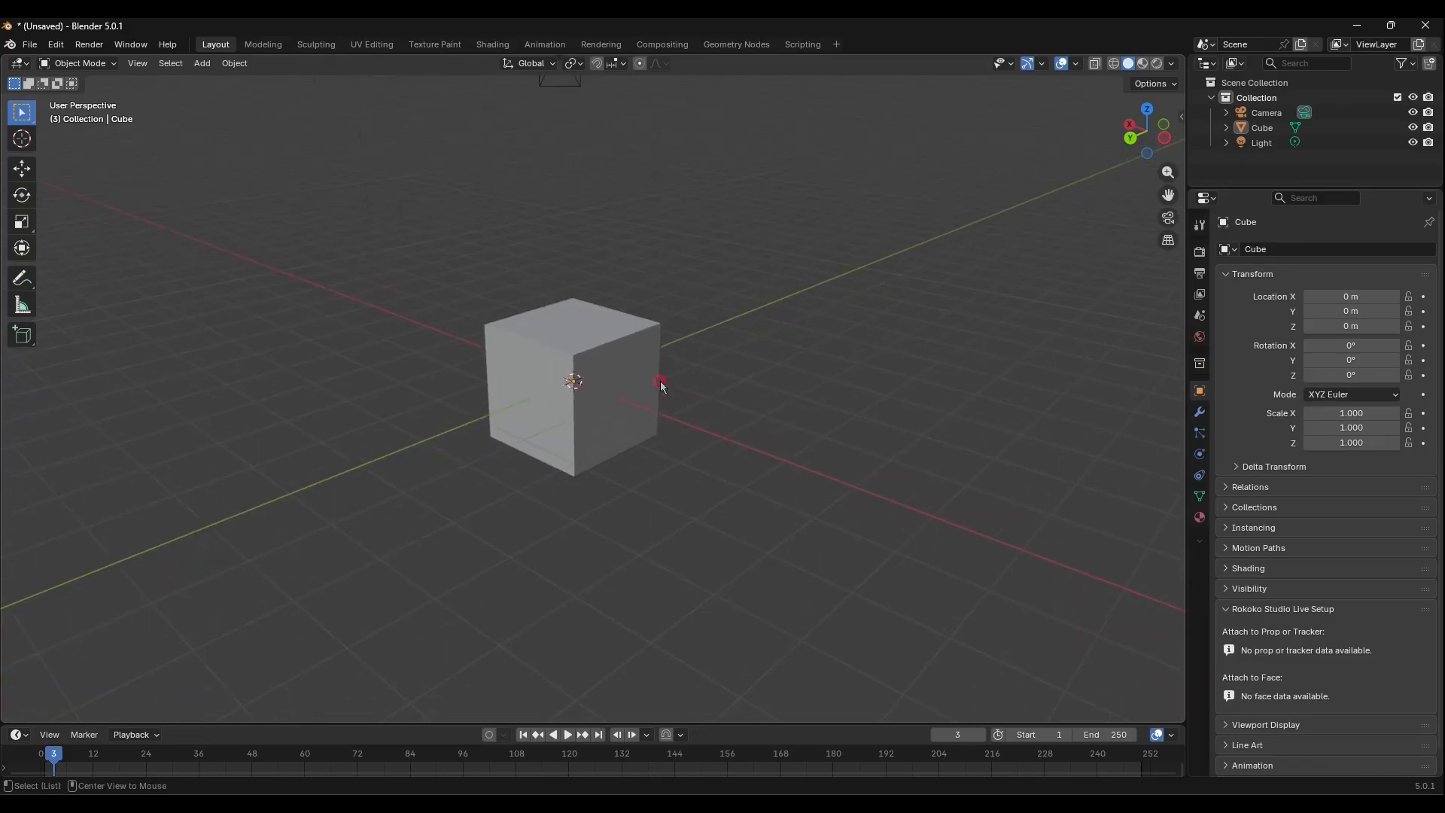
Snap the view to the left and top orthographic views and return to an angled perspective view of the cube
alt+middle_drag(648, 386, 602, 387)
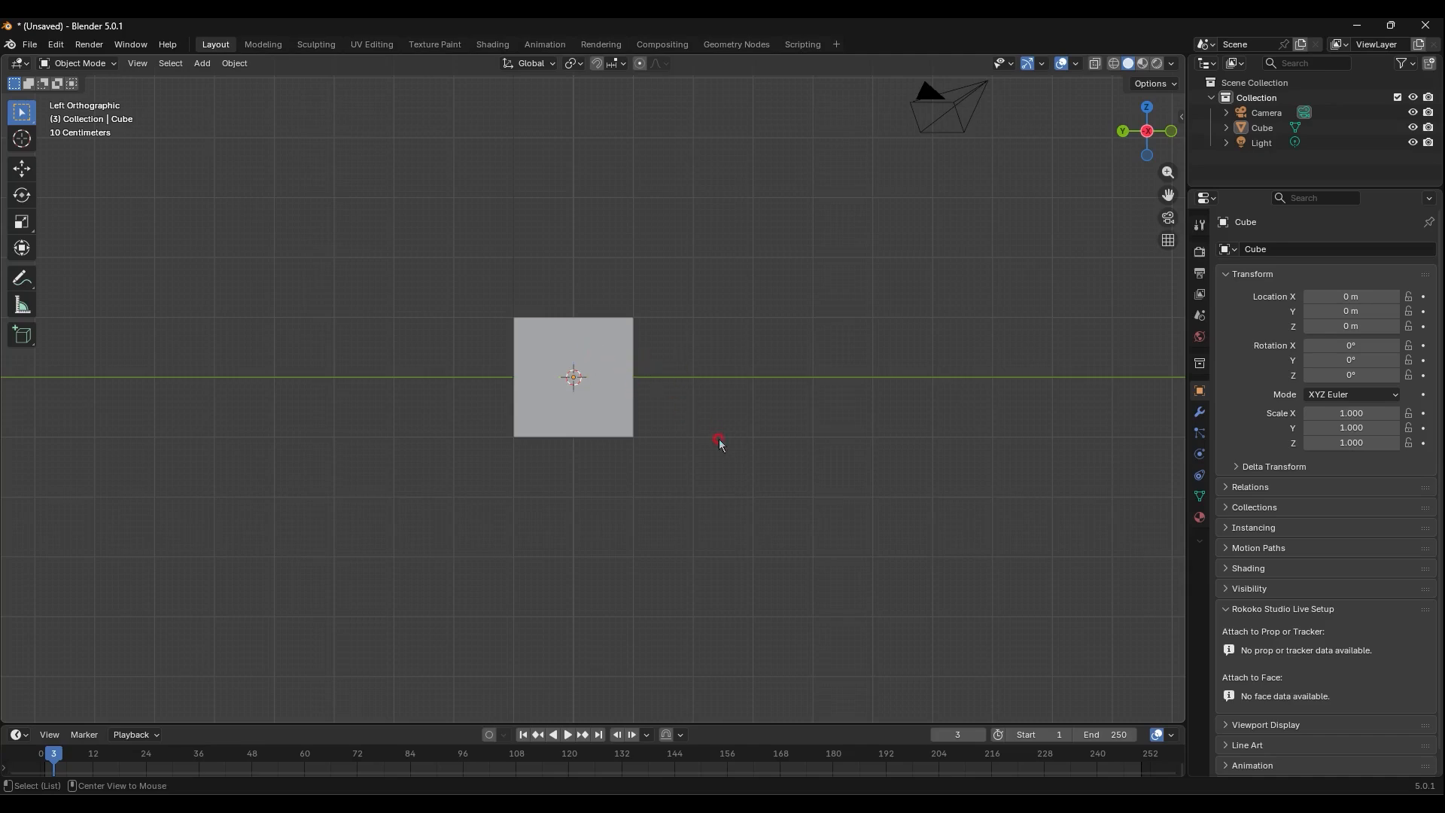
alt+middle_drag(574, 490, 558, 526)
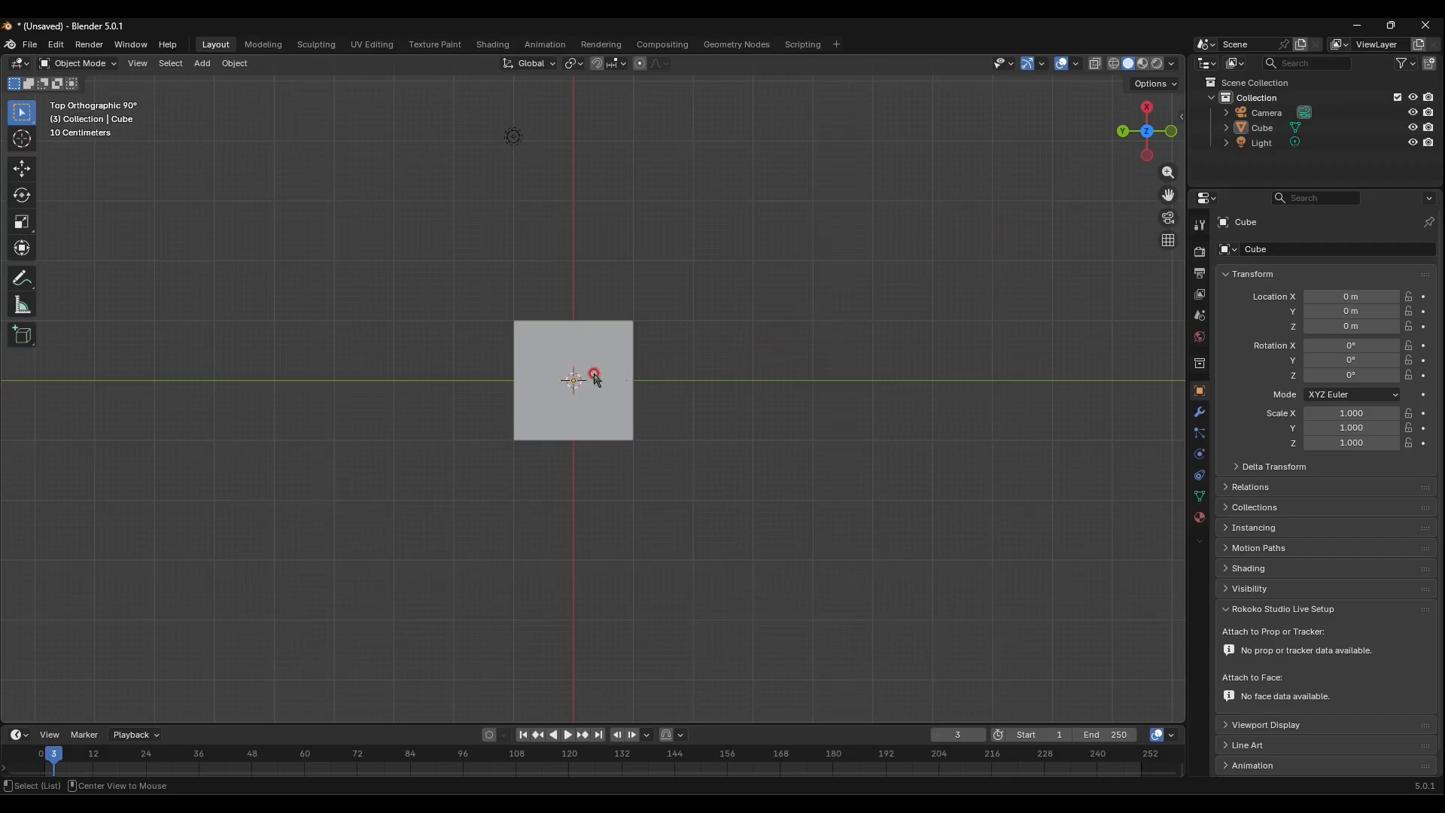
alt+middle_drag(594, 378, 614, 418)
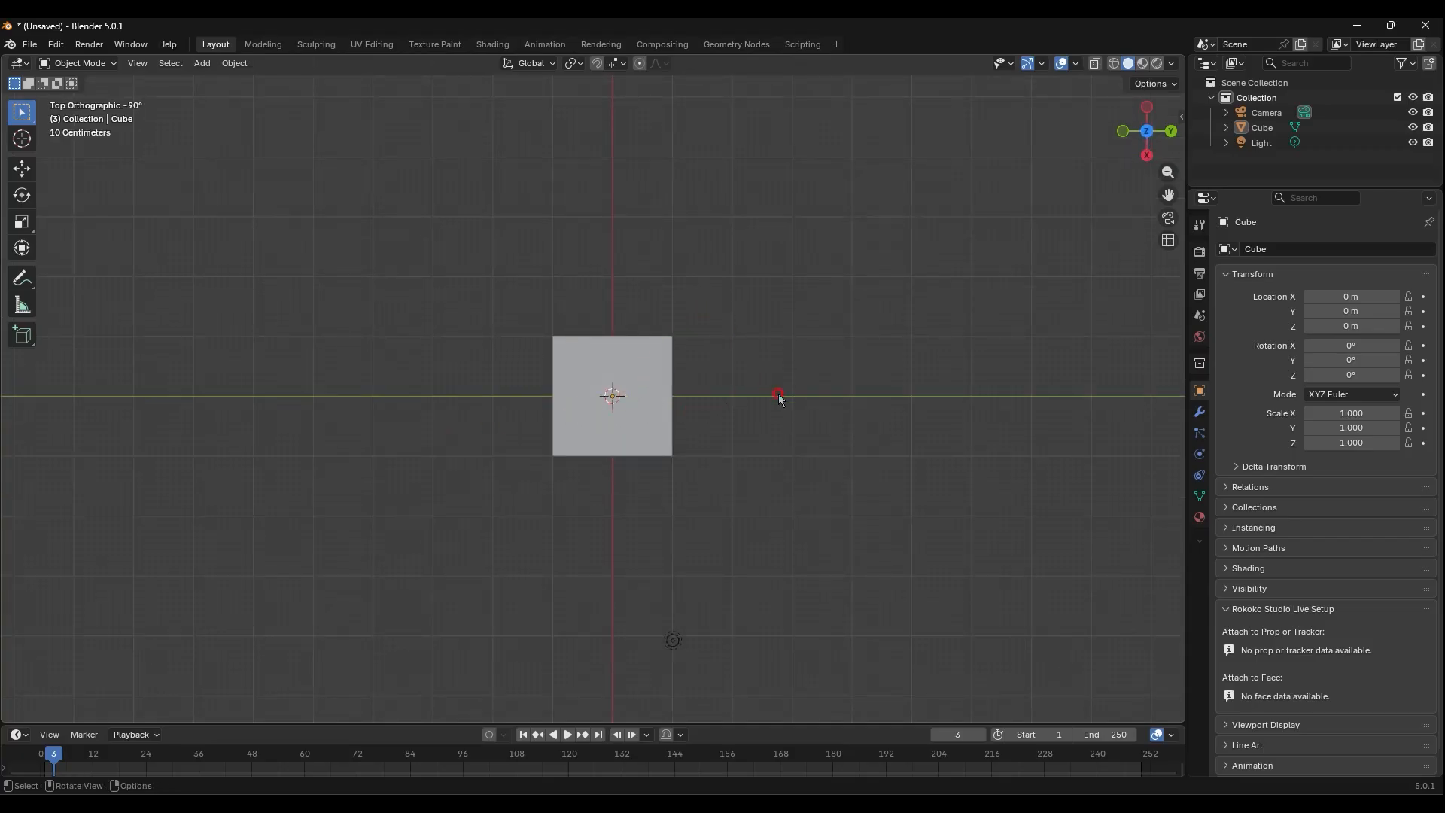
middle_drag(777, 412, 693, 277)
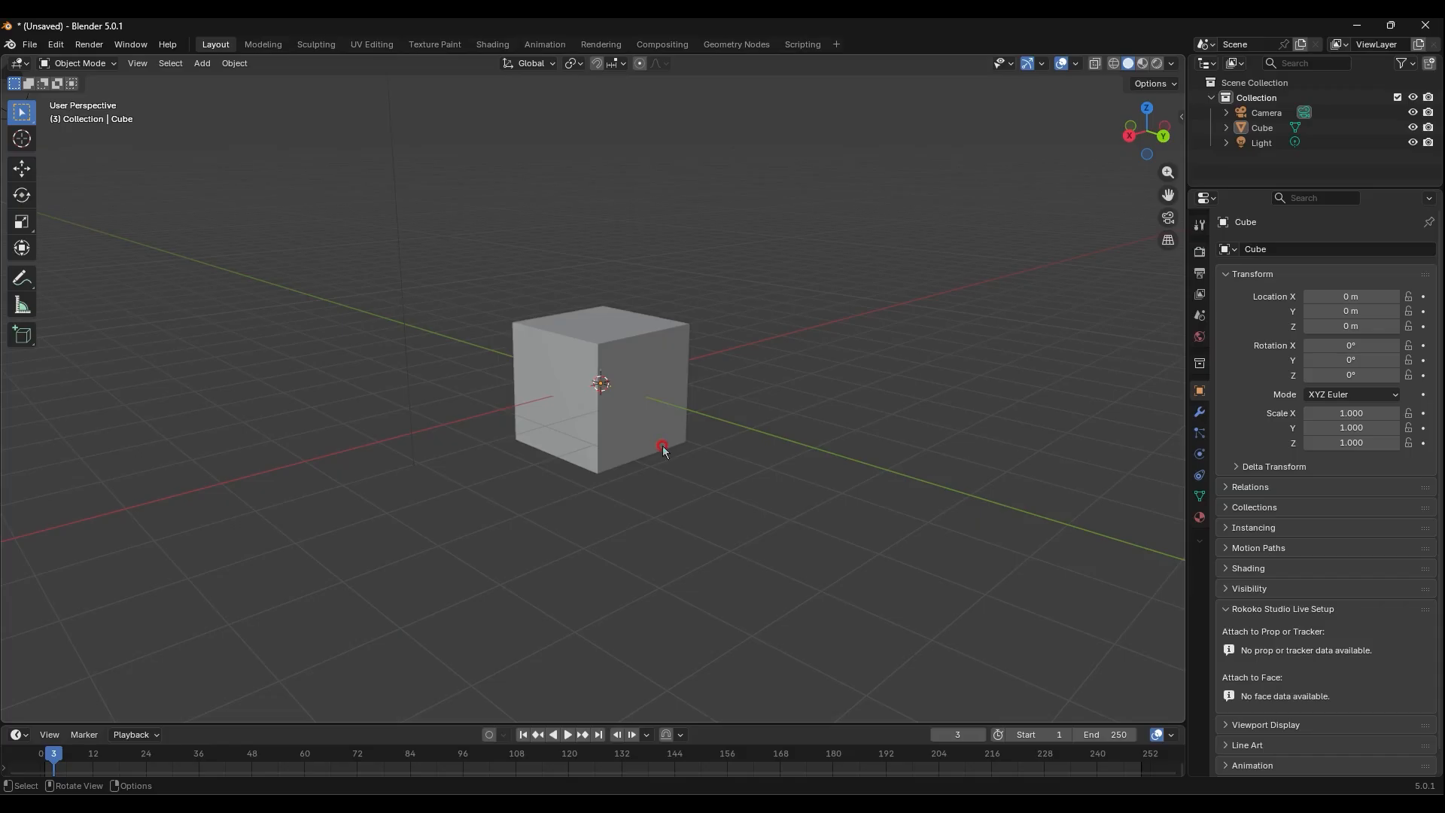
Select the cube in the viewport
click(618, 439)
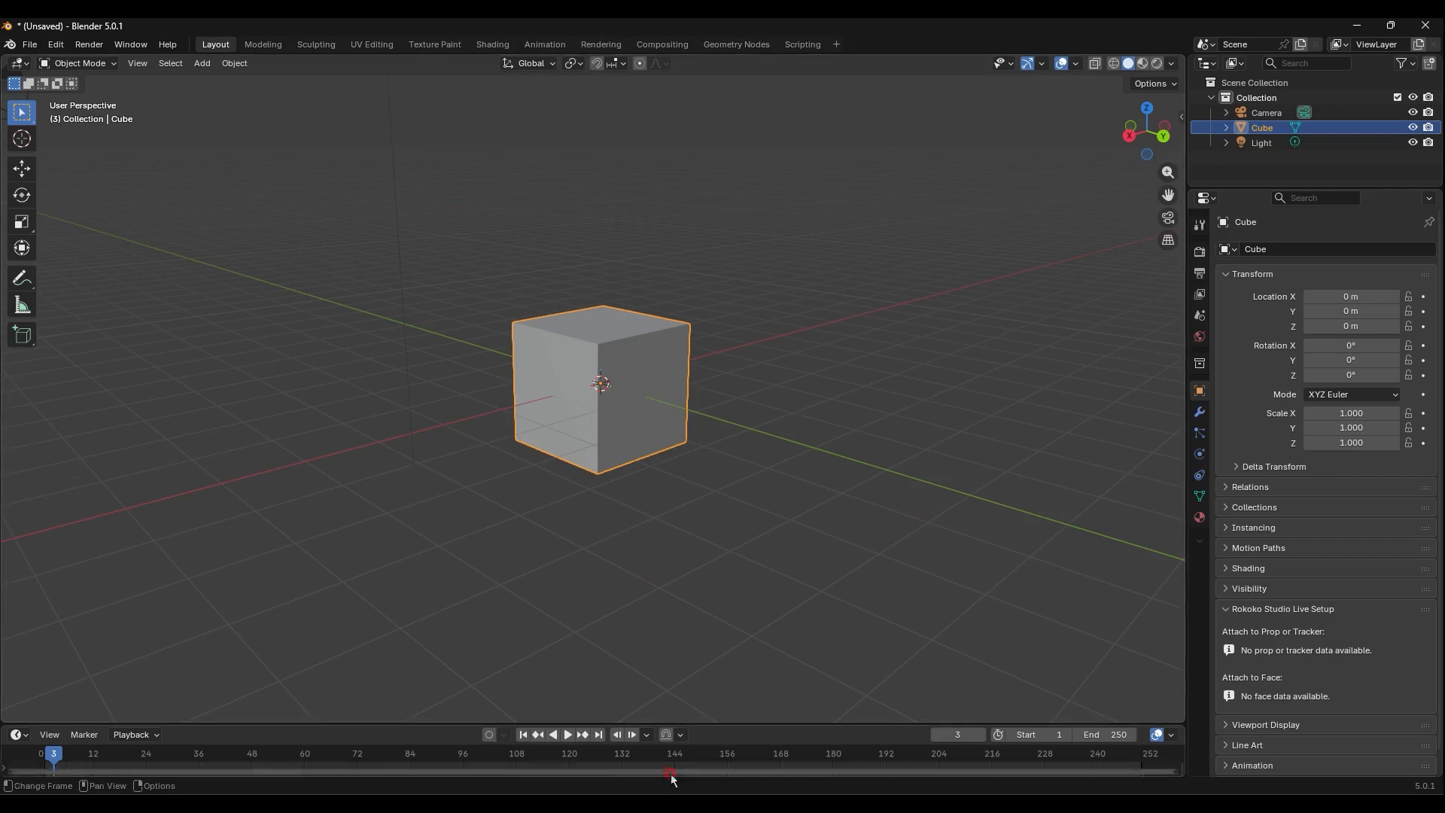
mouse_move(259, 807)
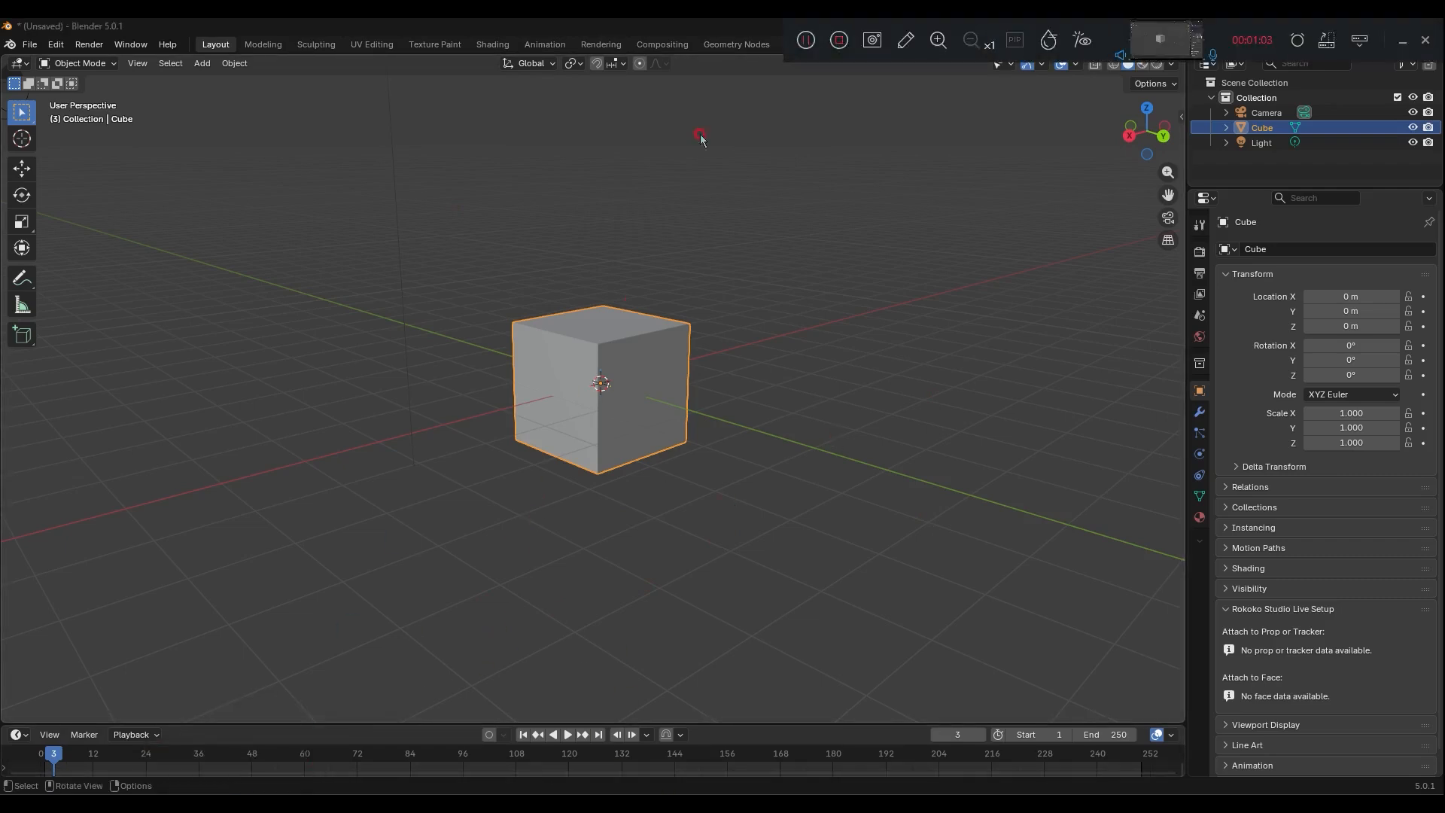
click(806, 40)
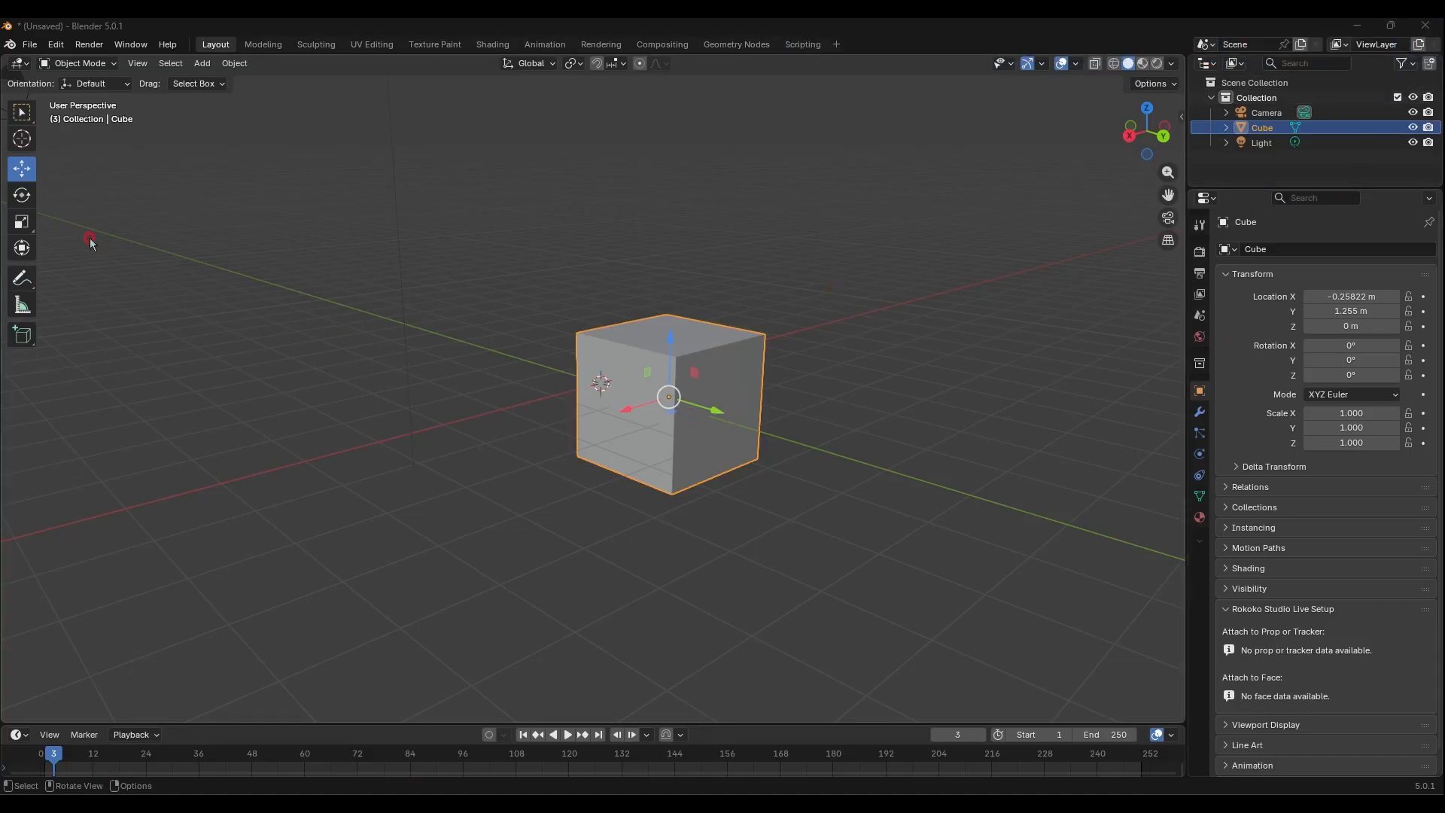
Move the cube along the Y, Z and X axes to about X 2.11 m, Y 0.07 m and Z 0.40 m
drag(707, 411, 636, 389)
mouse_move(611, 327)
mouse_down()
mouse_move(611, 220)
mouse_move(613, 305)
mouse_up()
drag(574, 371, 462, 465)
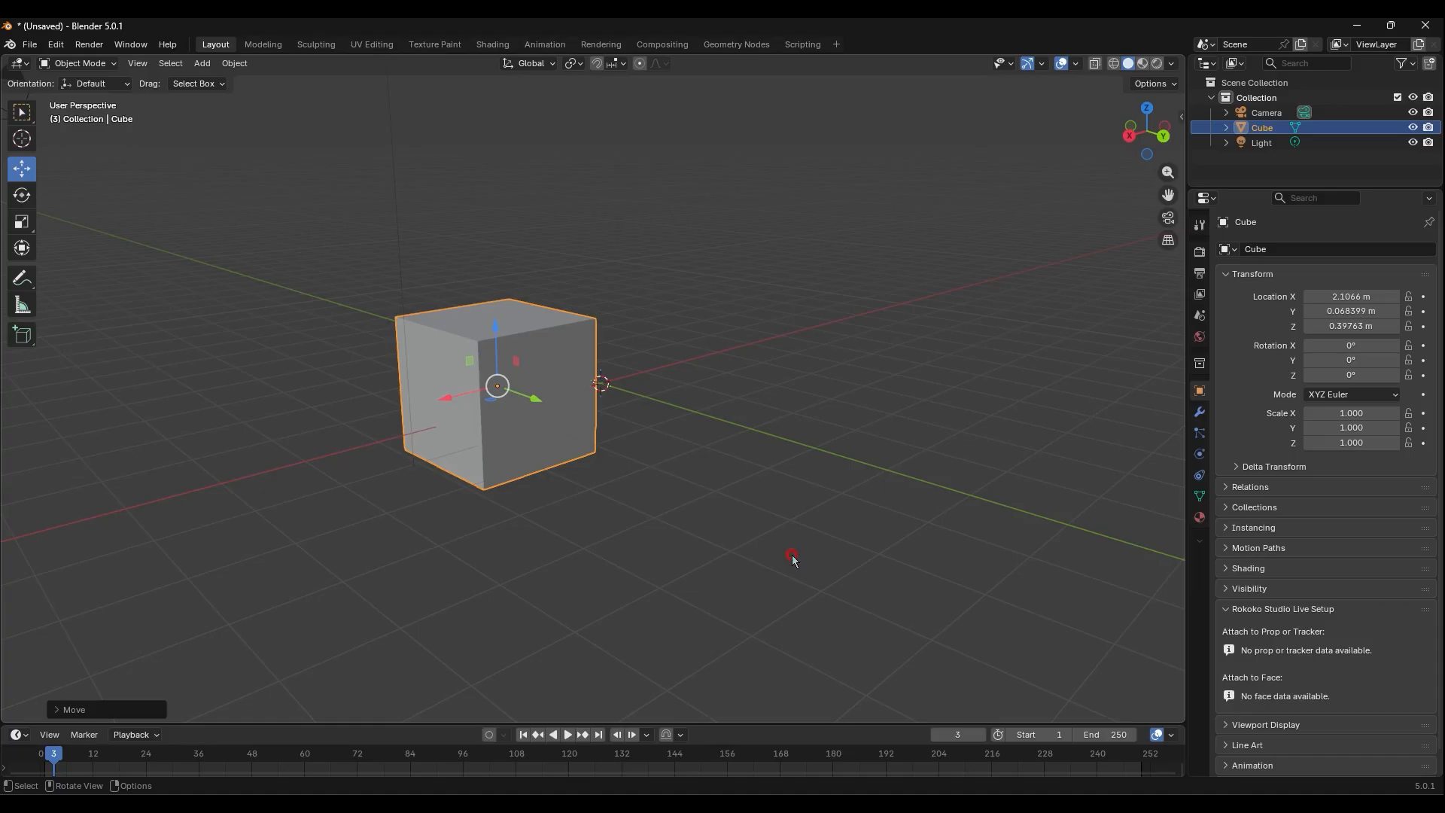
Set the cube's X, Y and Z location values together to 0 m
click(1346, 298)
click(1353, 363)
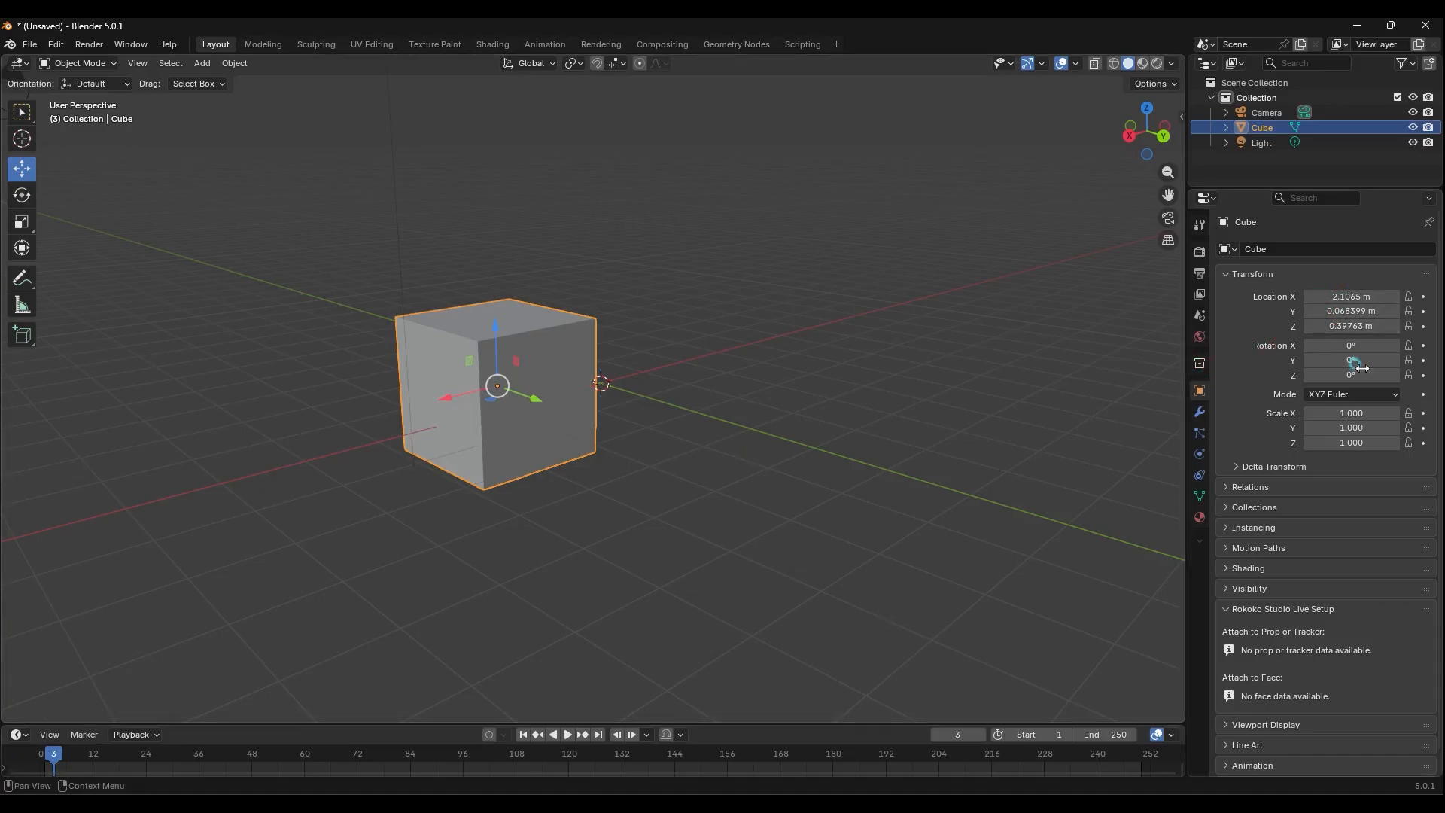
mouse_move(1349, 295)
mouse_down()
mouse_move(1342, 325)
mouse_move(1350, 296)
mouse_up()
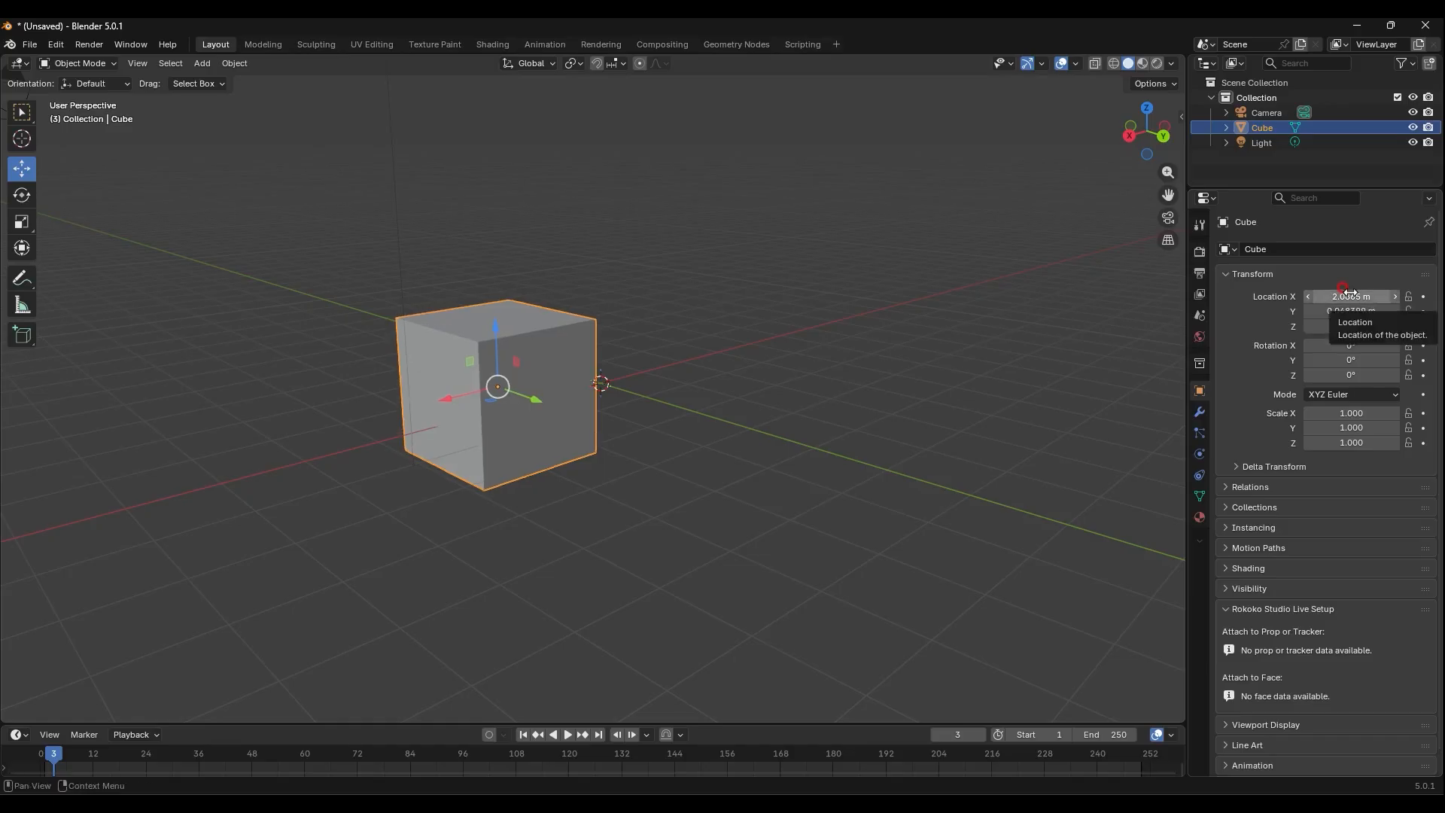
click(1351, 296)
click(1364, 325)
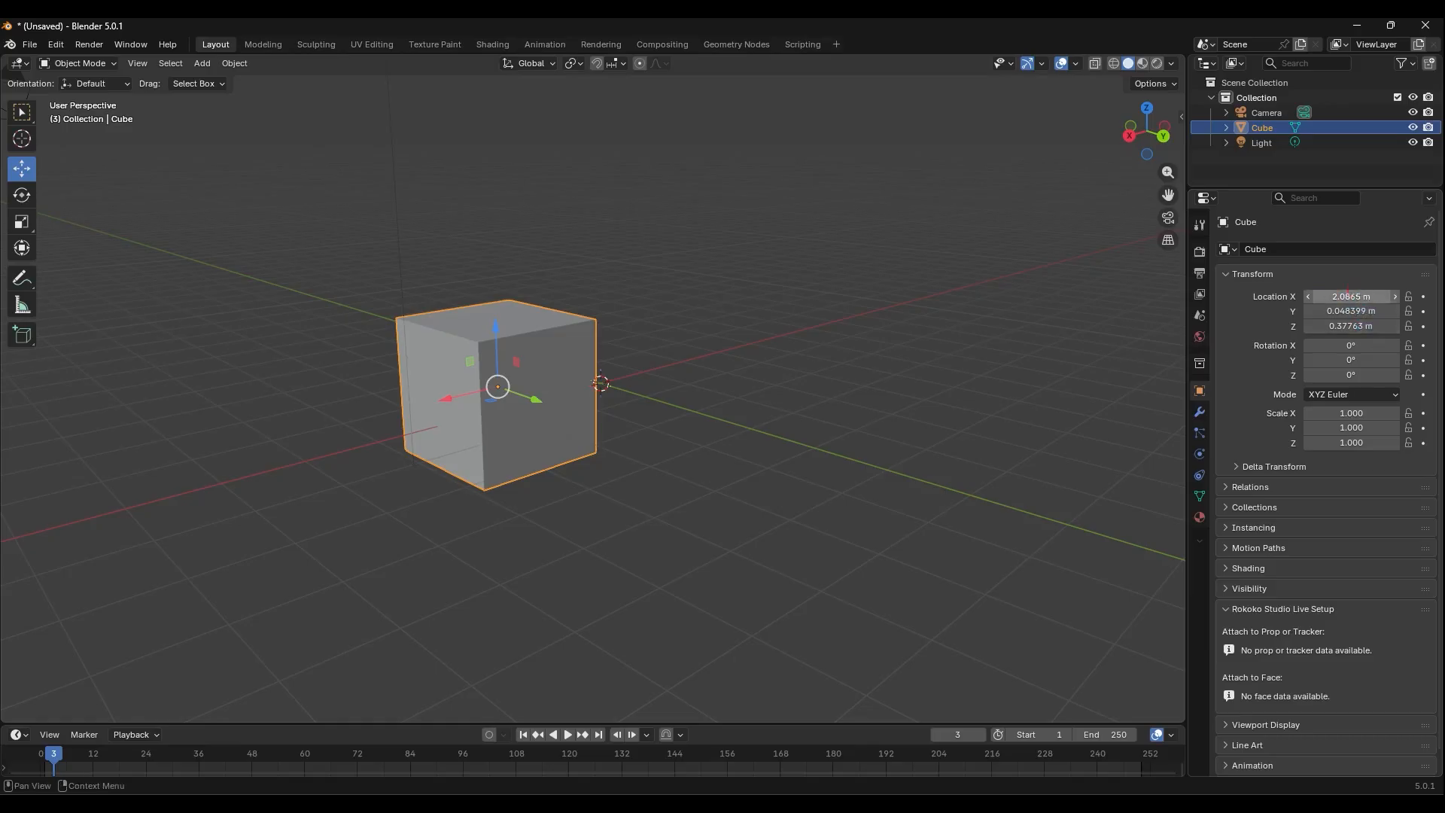
drag(1361, 294, 1360, 326)
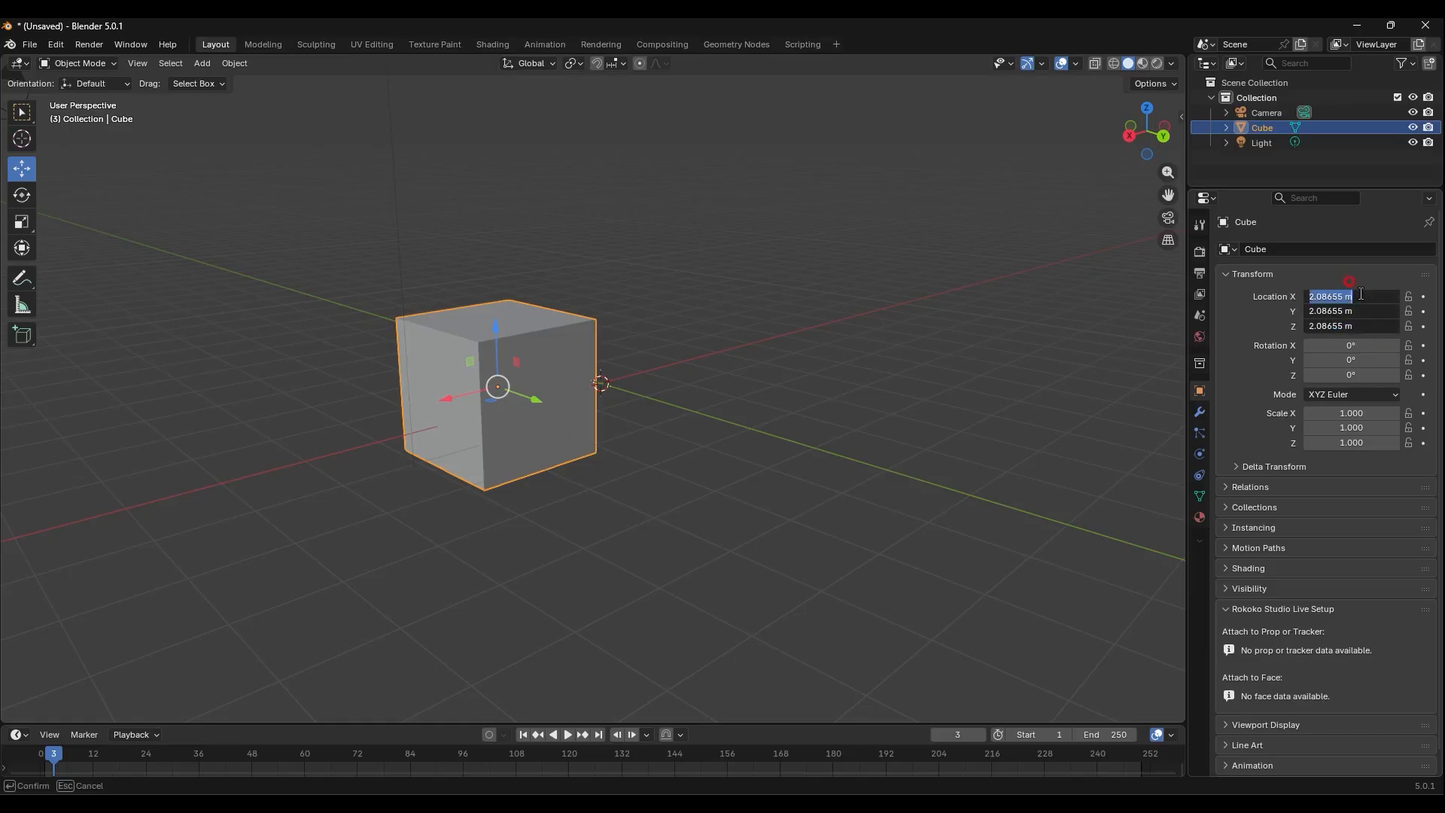
text(0)
key(Return)
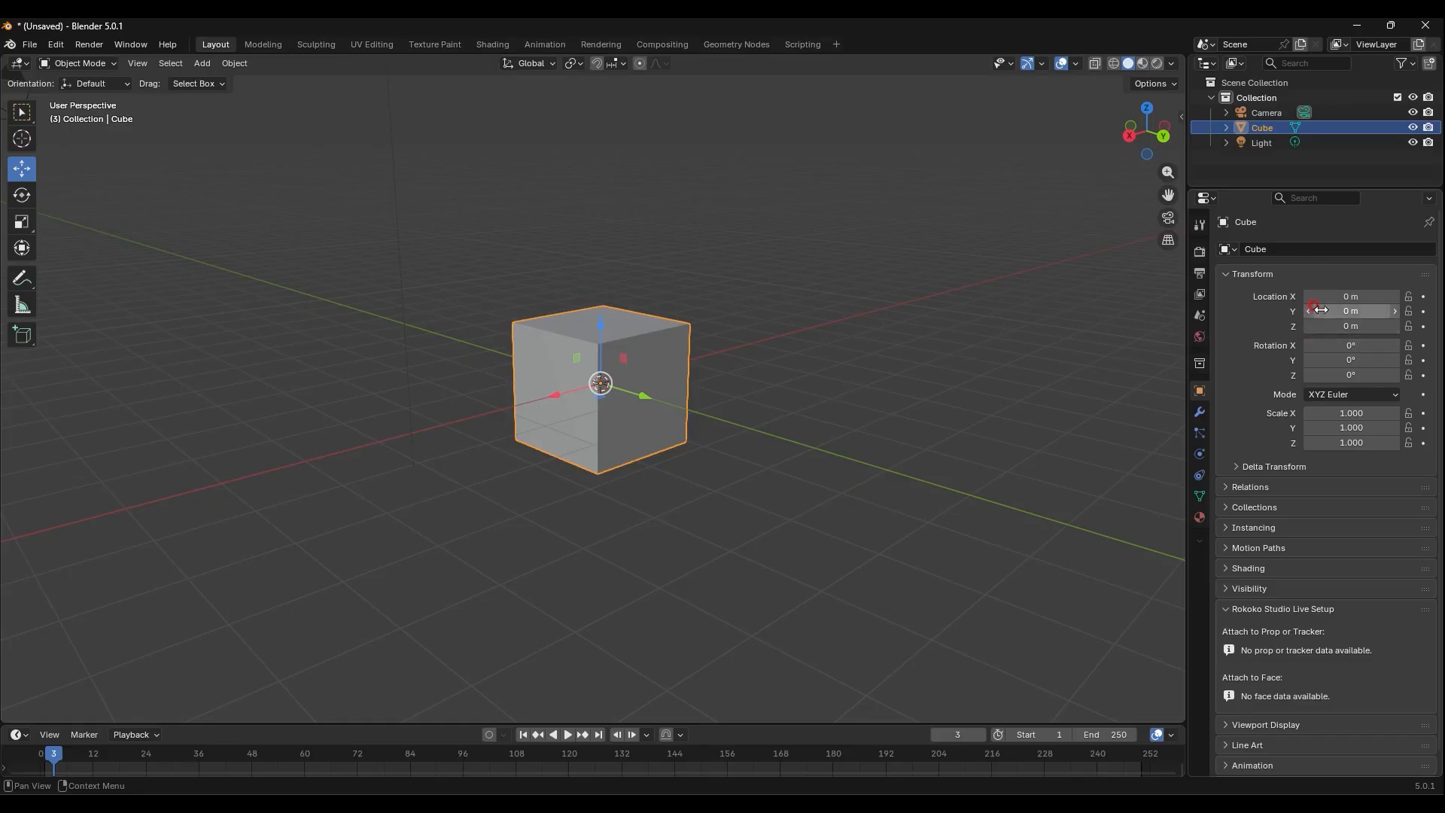
Set the cube's location to 10 m on all three axes and clear it back to the origin
drag(1324, 293, 1325, 326)
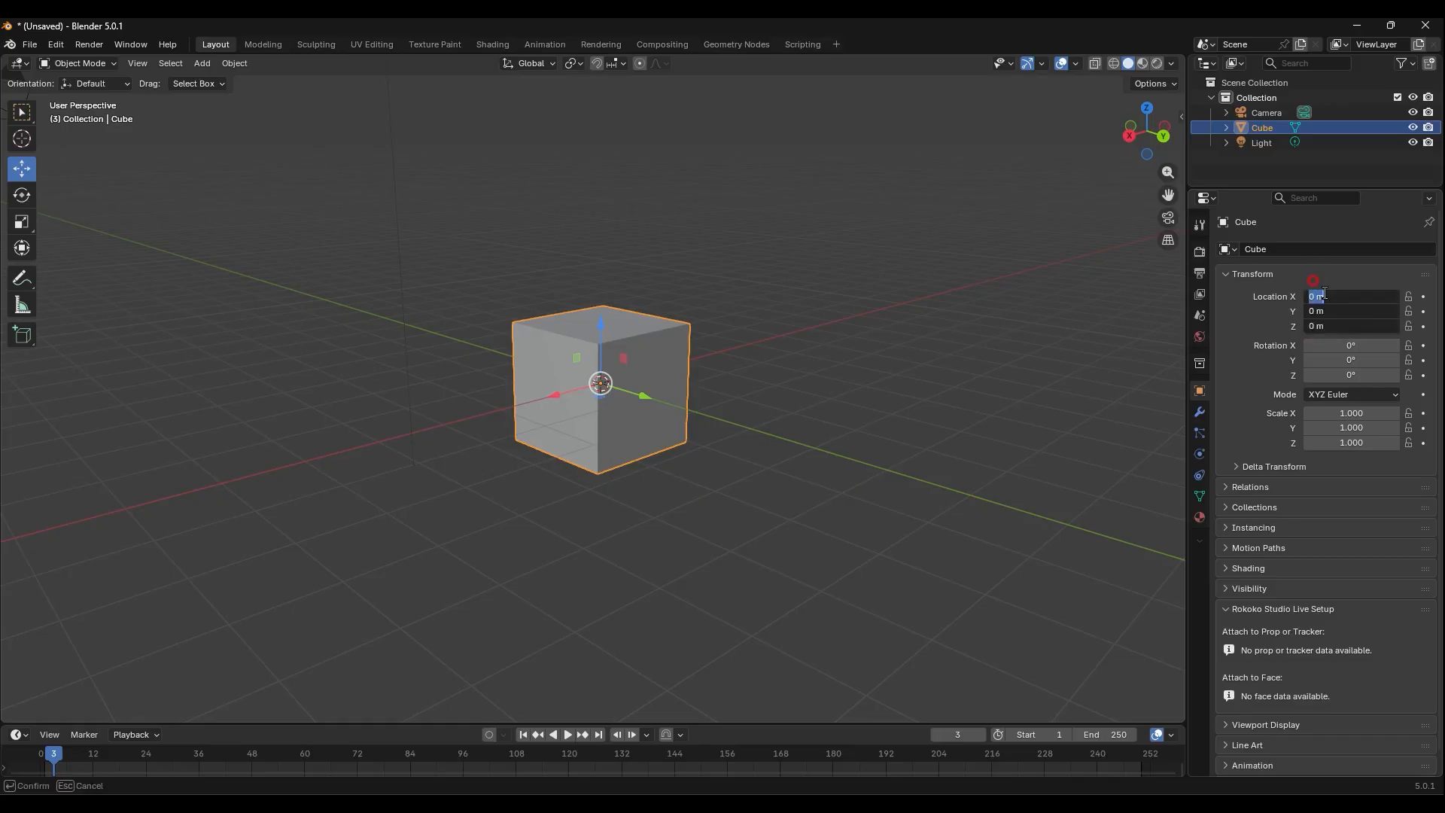
text(10)
key(Return)
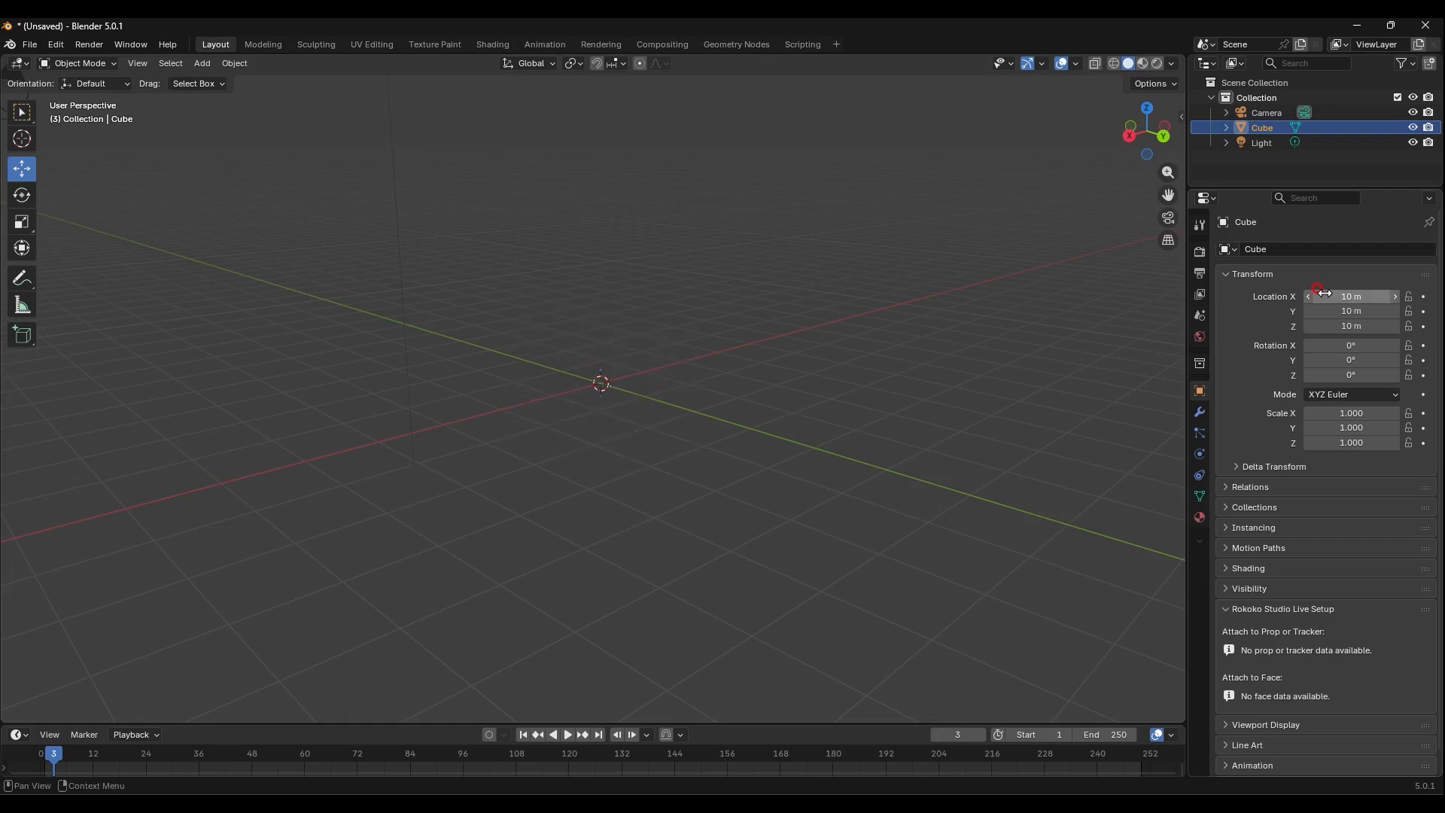
scroll(801, 381, down, 4)
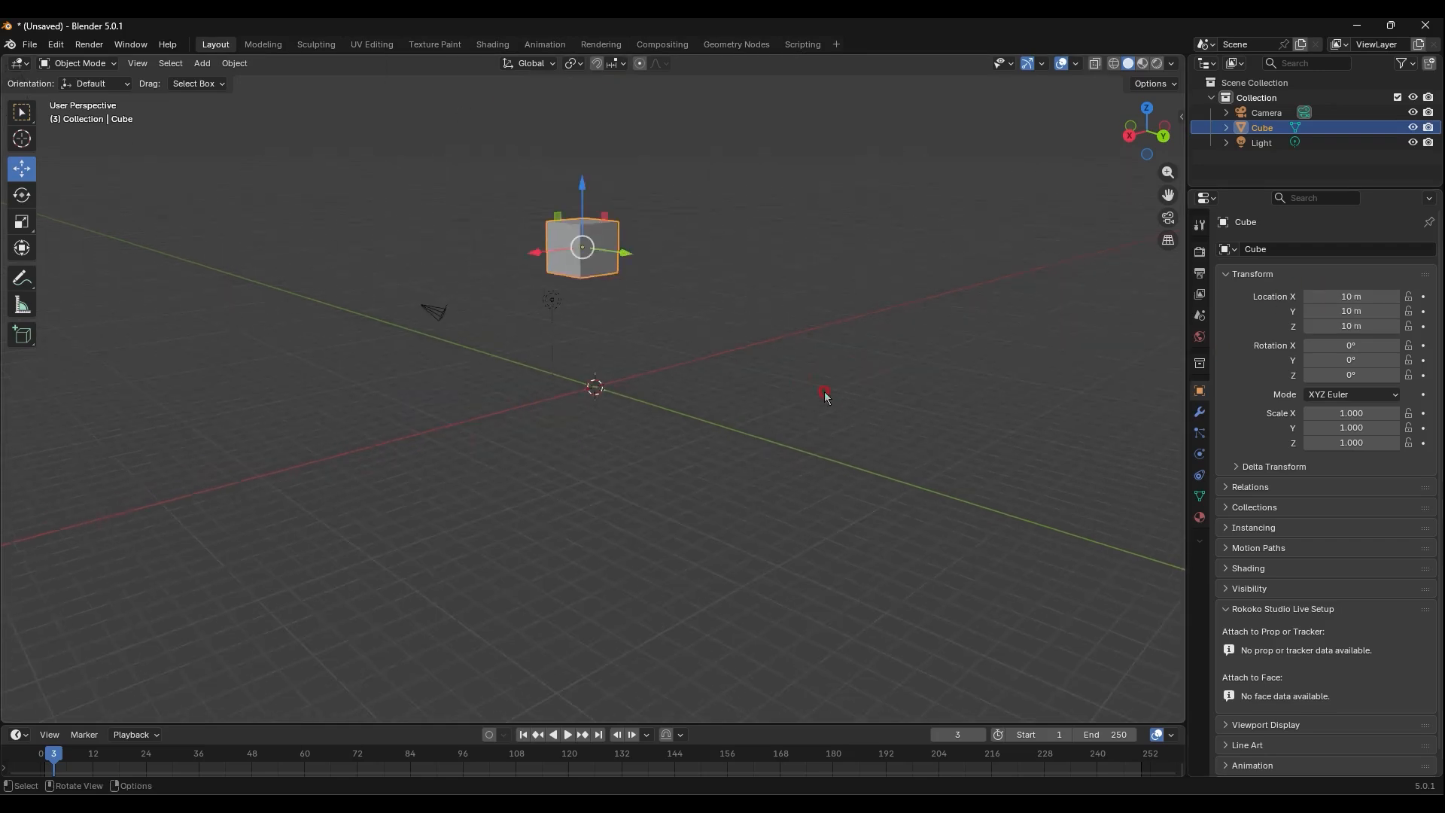
middle_drag(824, 391, 696, 427)
key(alt+g)
scroll(695, 426, up, 2)
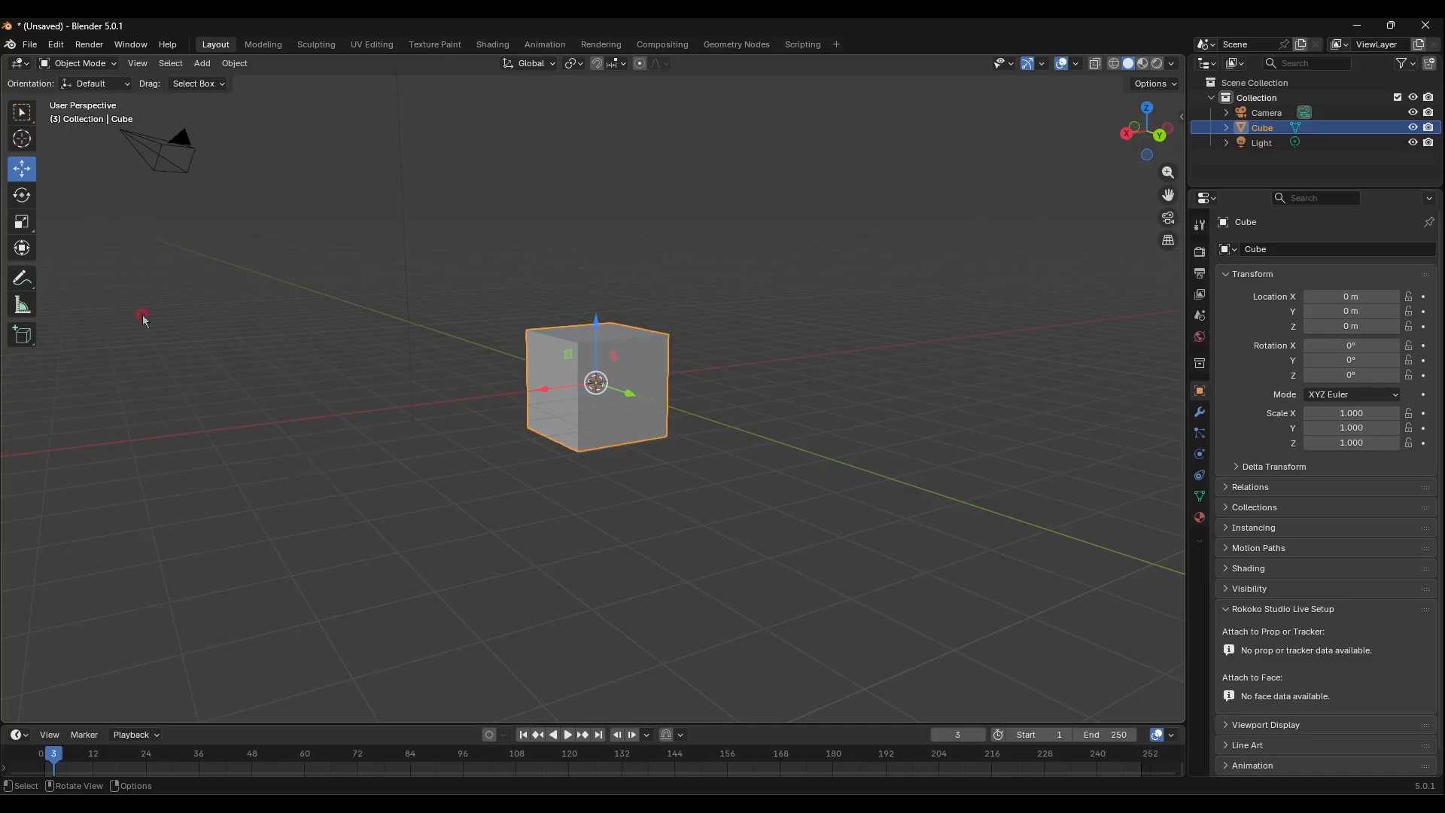
Rotate the cube to about -80° on X, 78° on Y and 127° on Z, and turn it further around the view axis
click(24, 197)
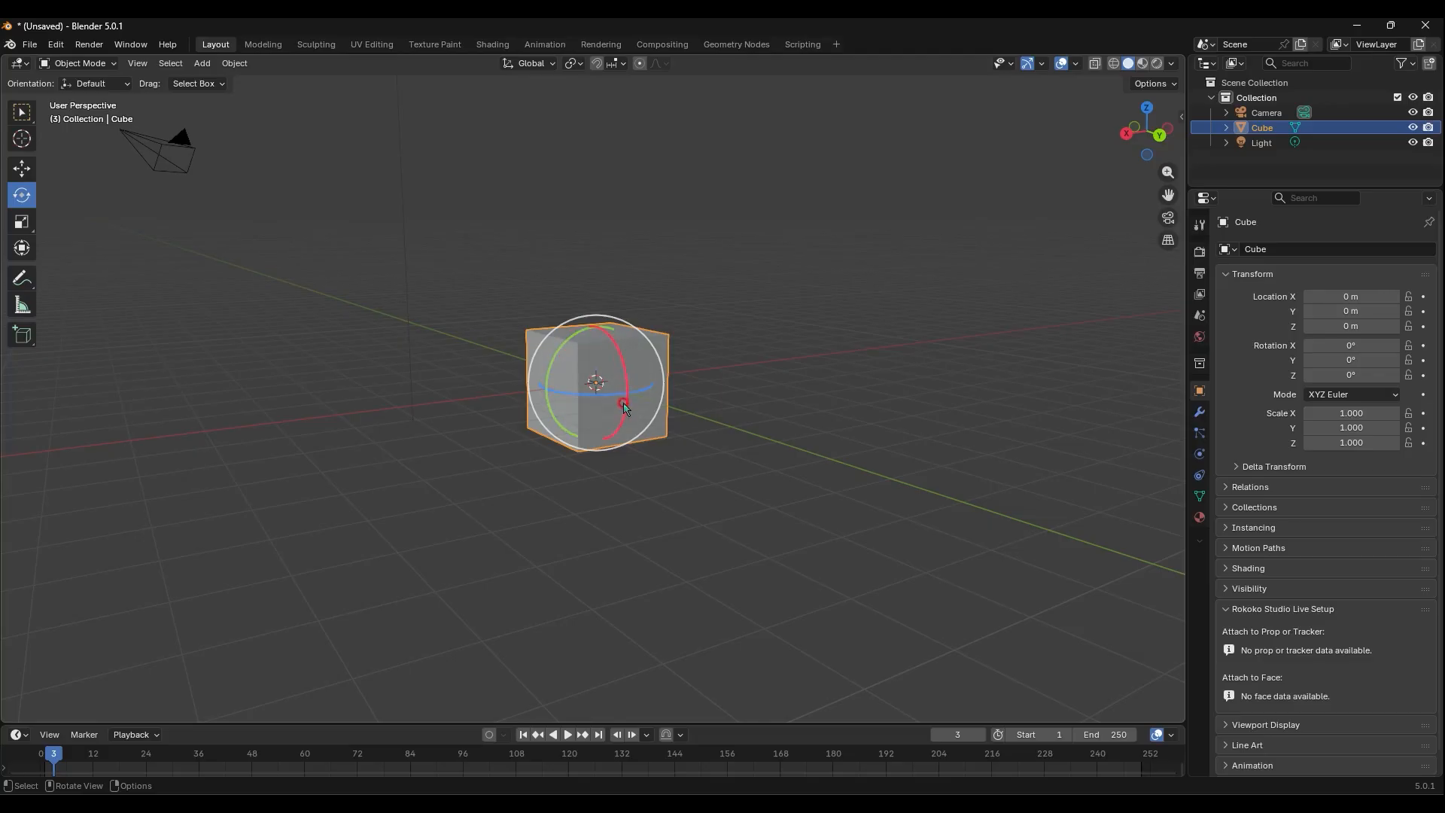
drag(620, 352, 644, 407)
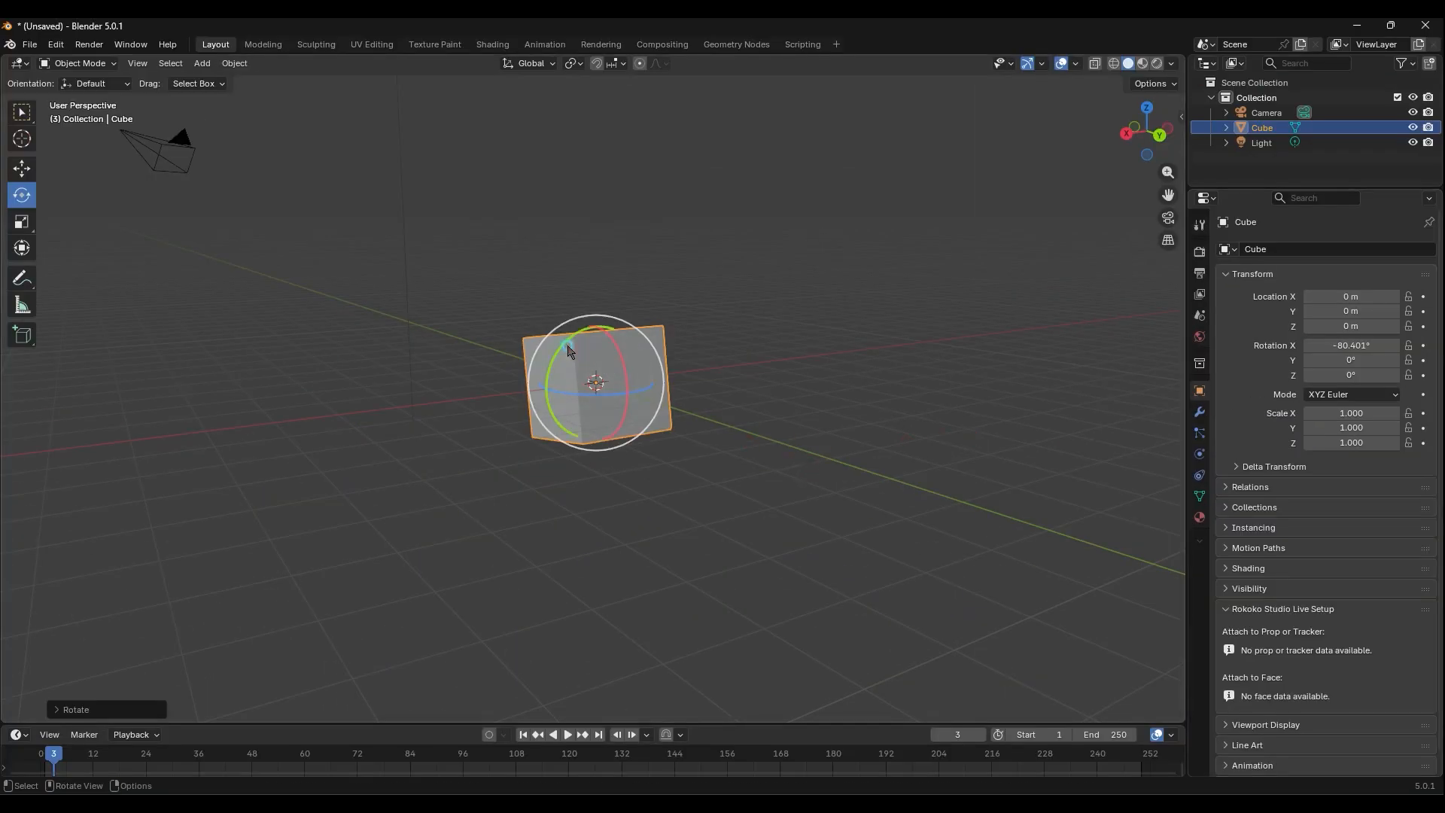
drag(570, 348, 533, 435)
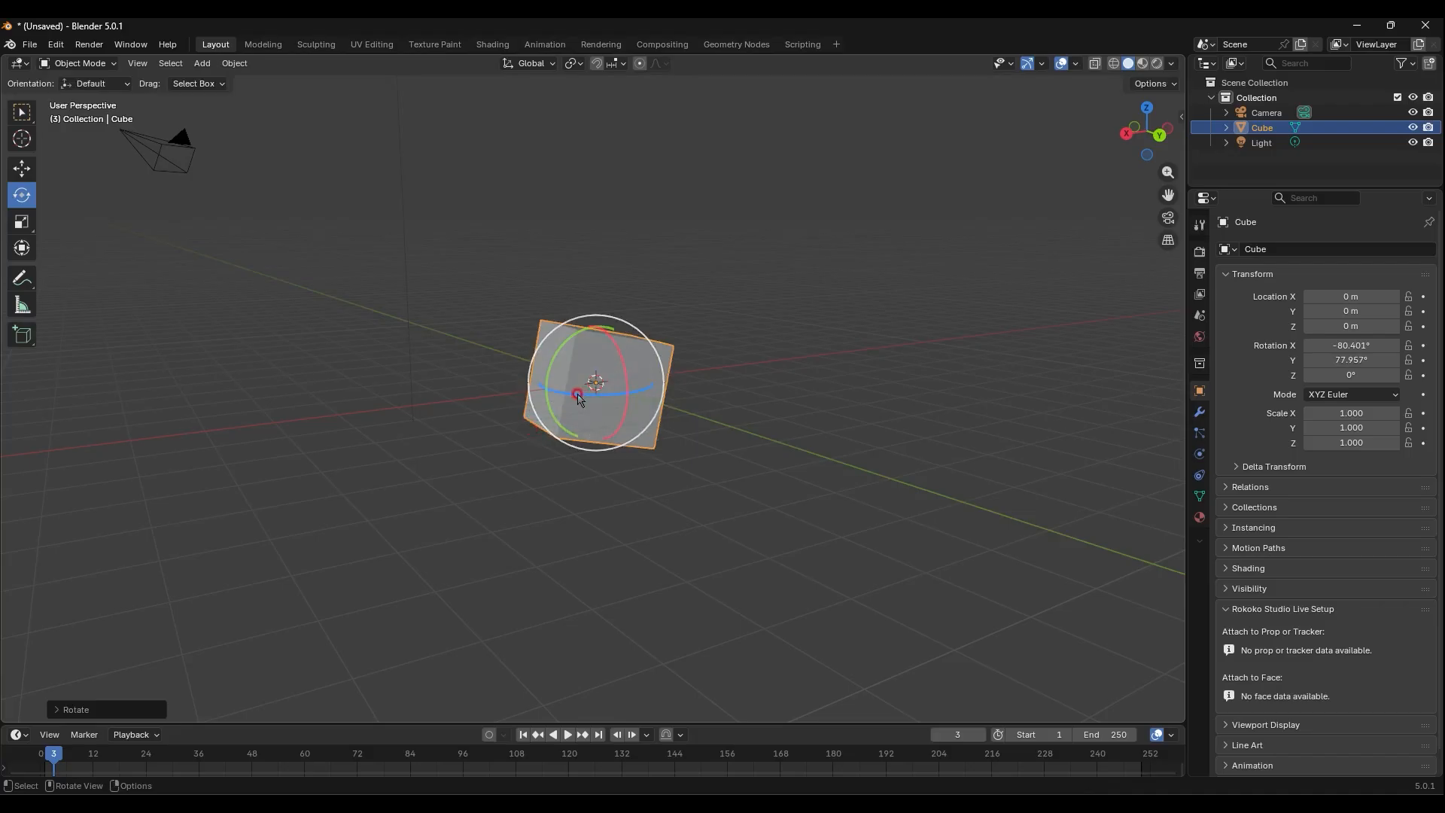
drag(588, 399, 665, 462)
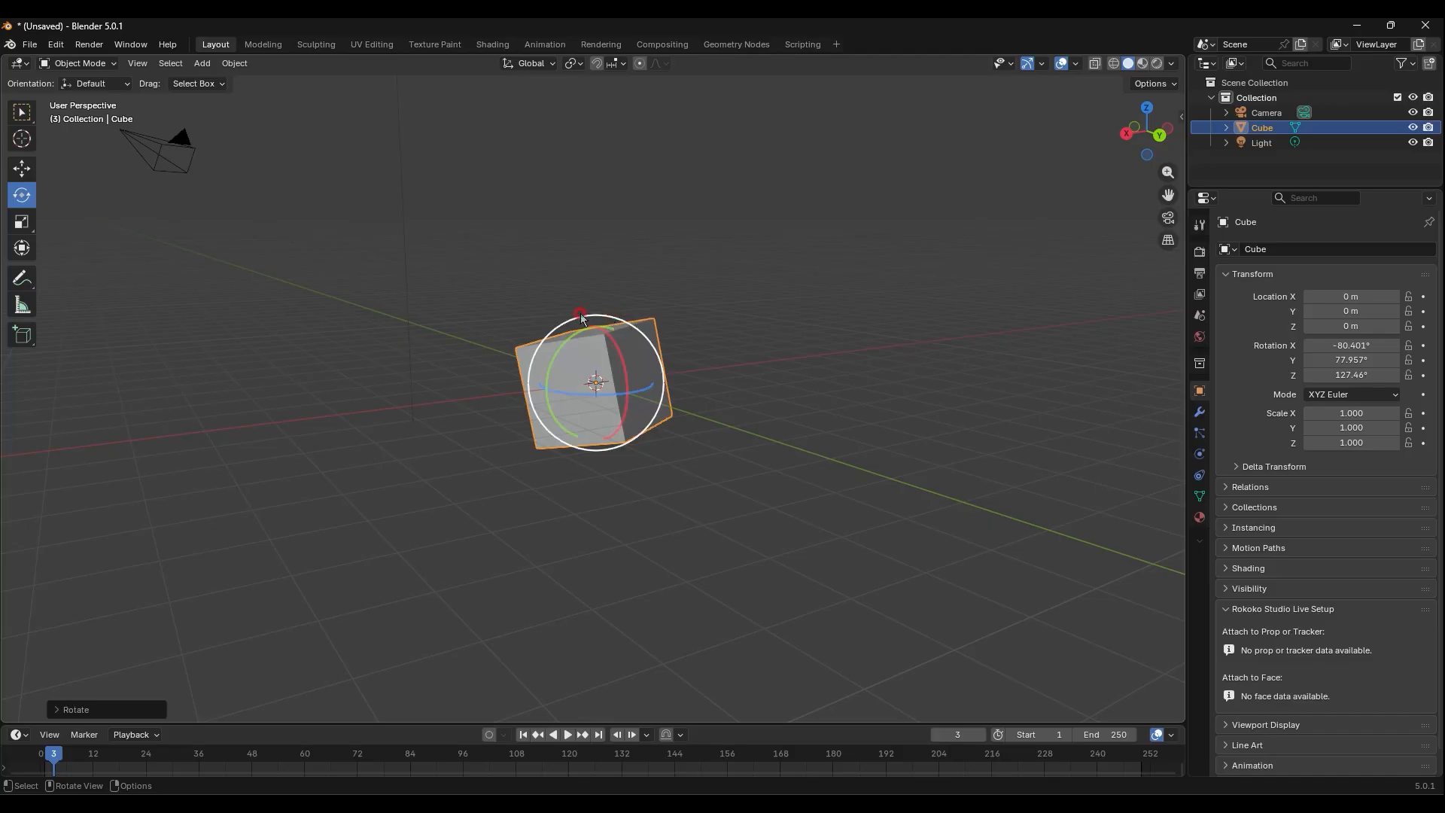
drag(582, 316, 700, 406)
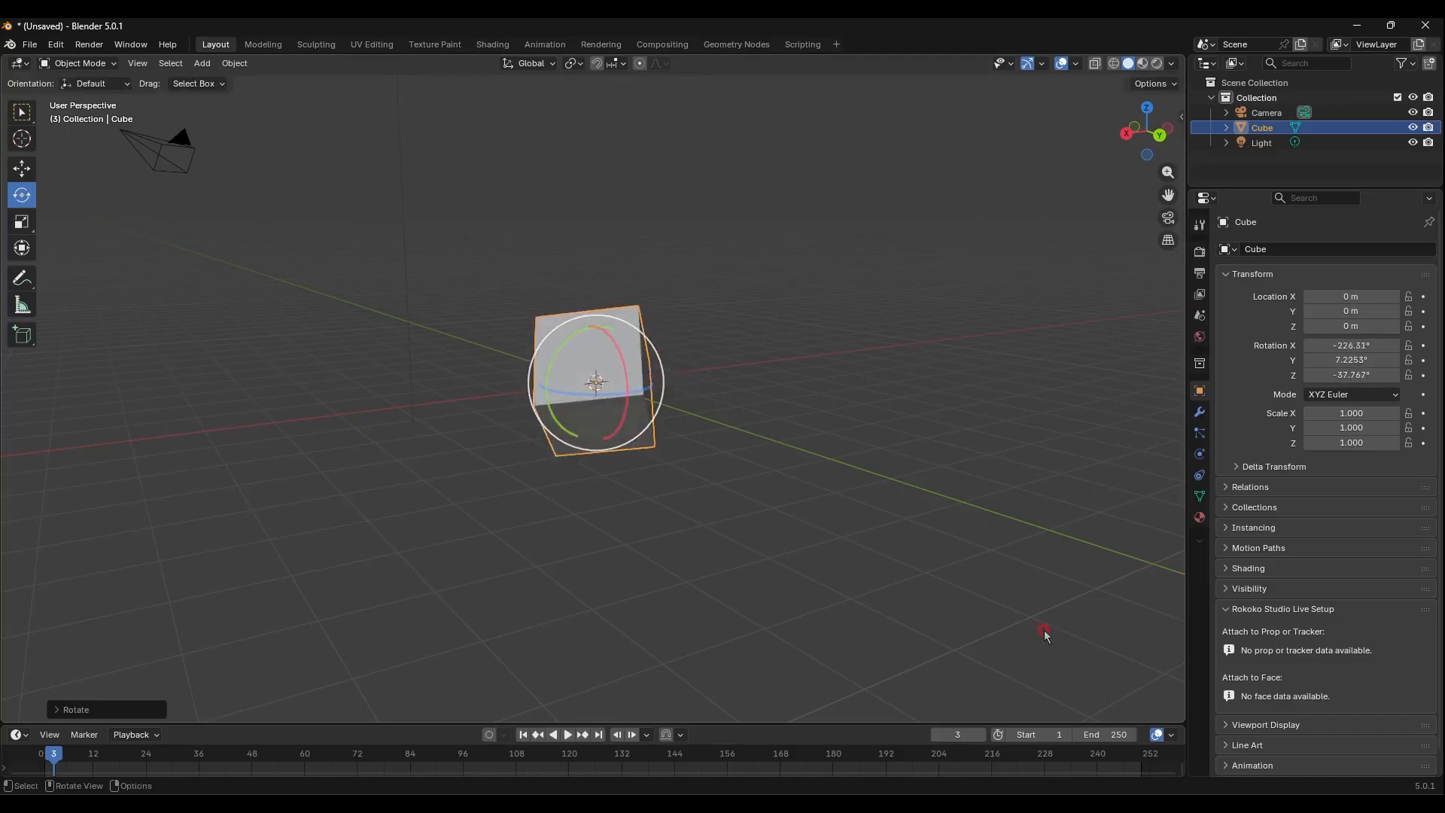
Set the cube's X, Y and Z rotation values together to 0°
mouse_move(1351, 345)
mouse_down()
mouse_move(1353, 375)
mouse_move(1354, 354)
mouse_up()
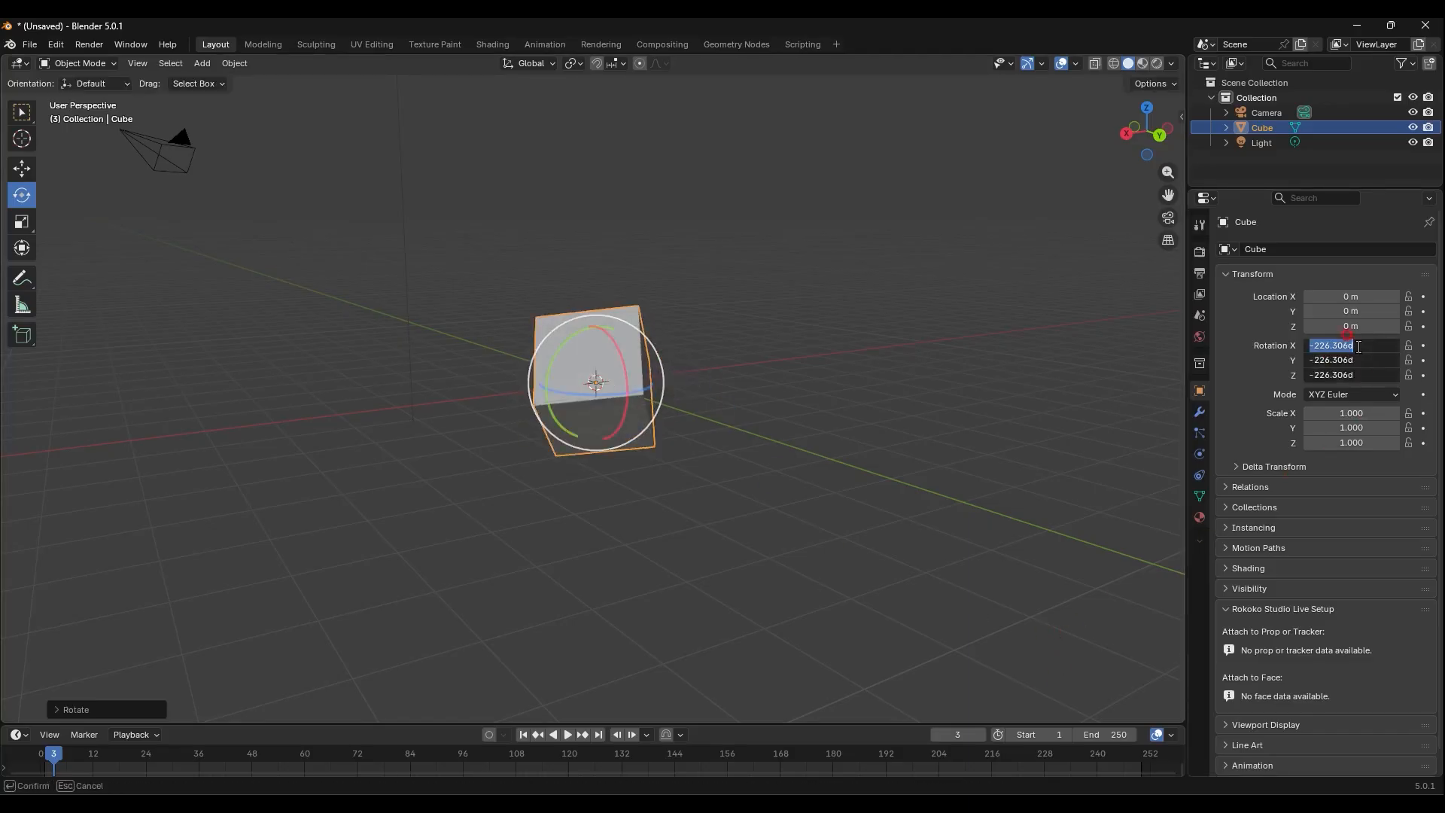
text(0)
key(Return)
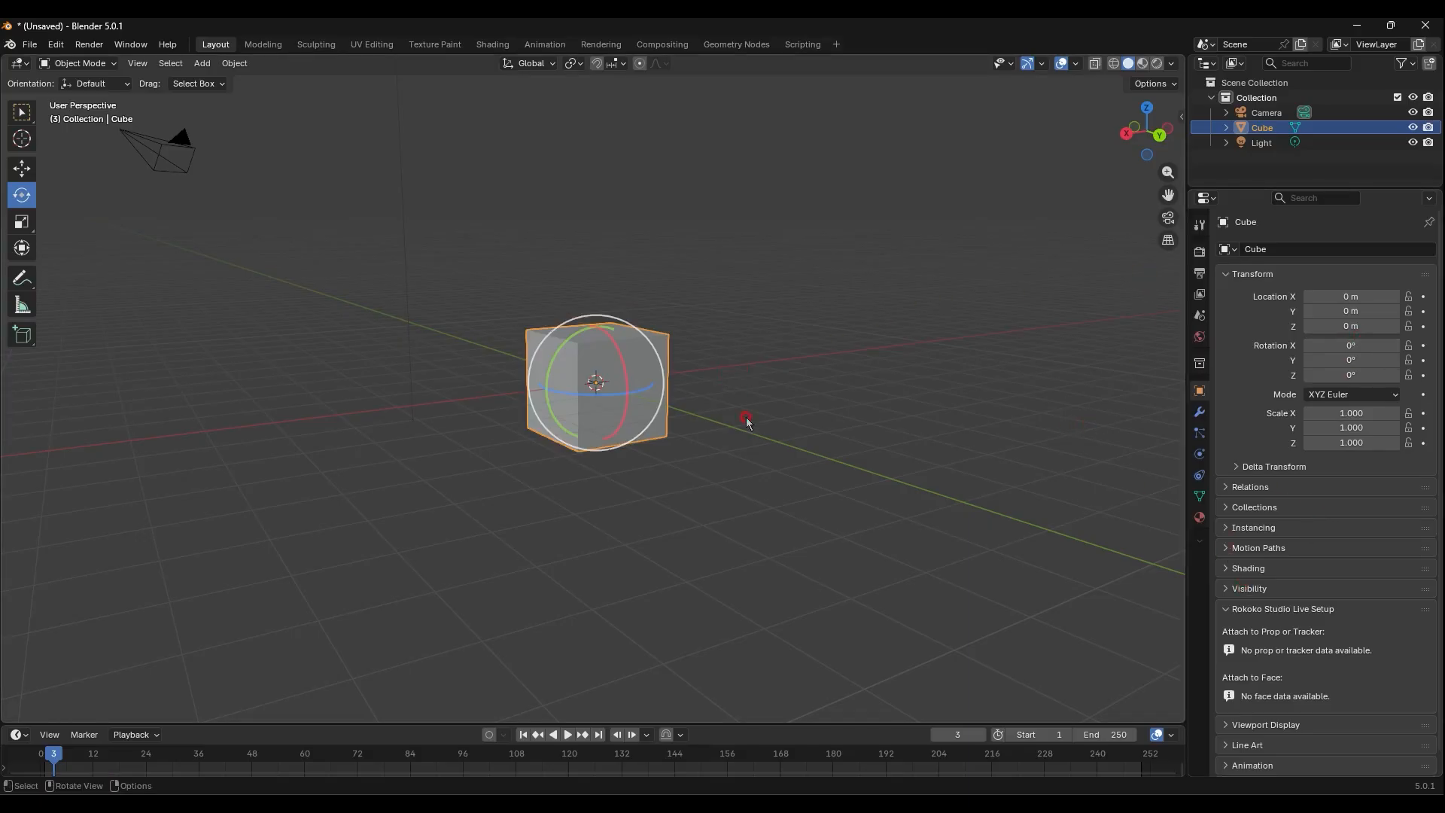
Scale the cube along each axis separately to about 2.70 on Y, 2.02 on Z and 2.76 on X
click(30, 225)
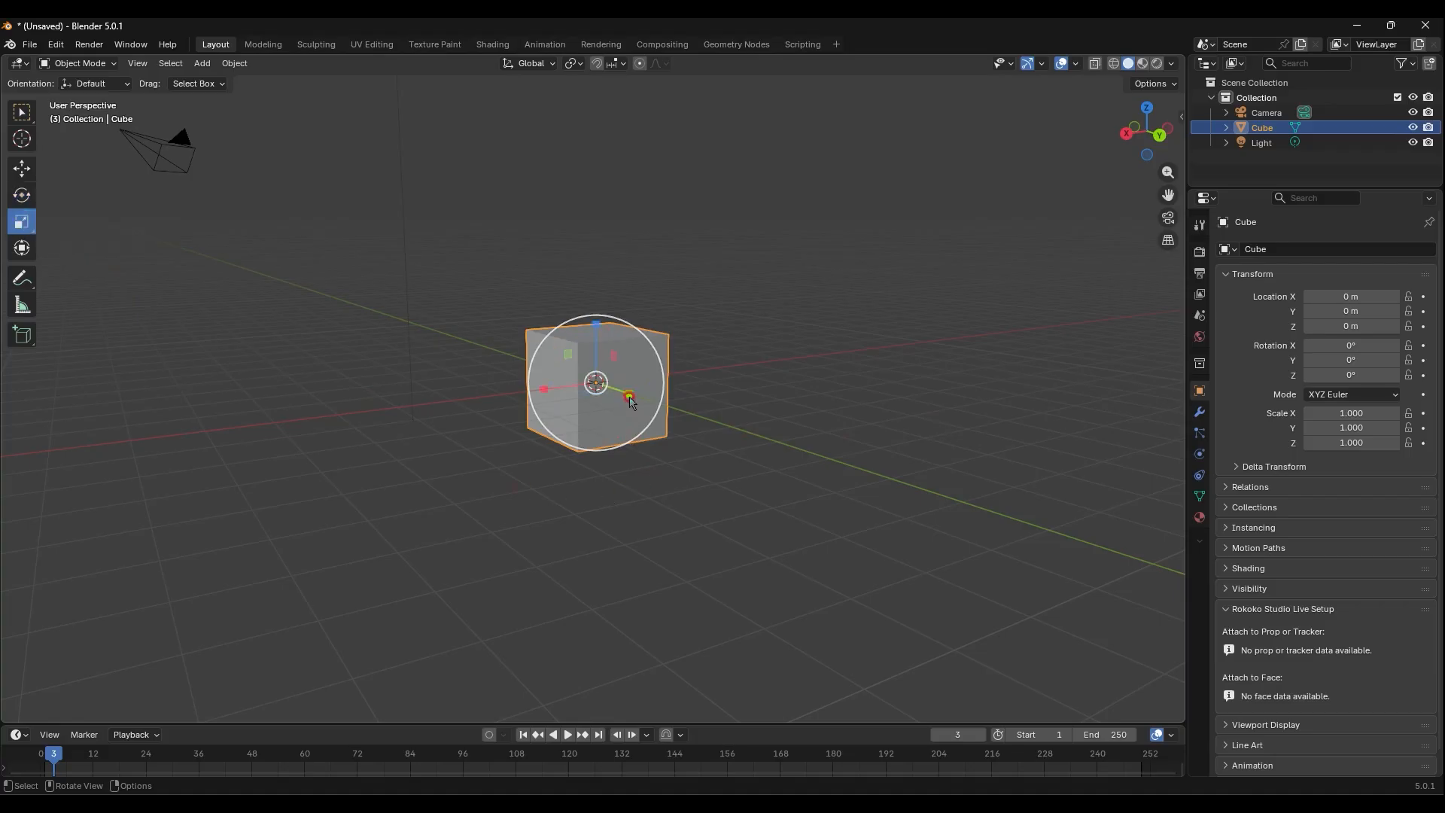
drag(629, 397, 684, 437)
drag(595, 322, 602, 272)
drag(549, 390, 433, 388)
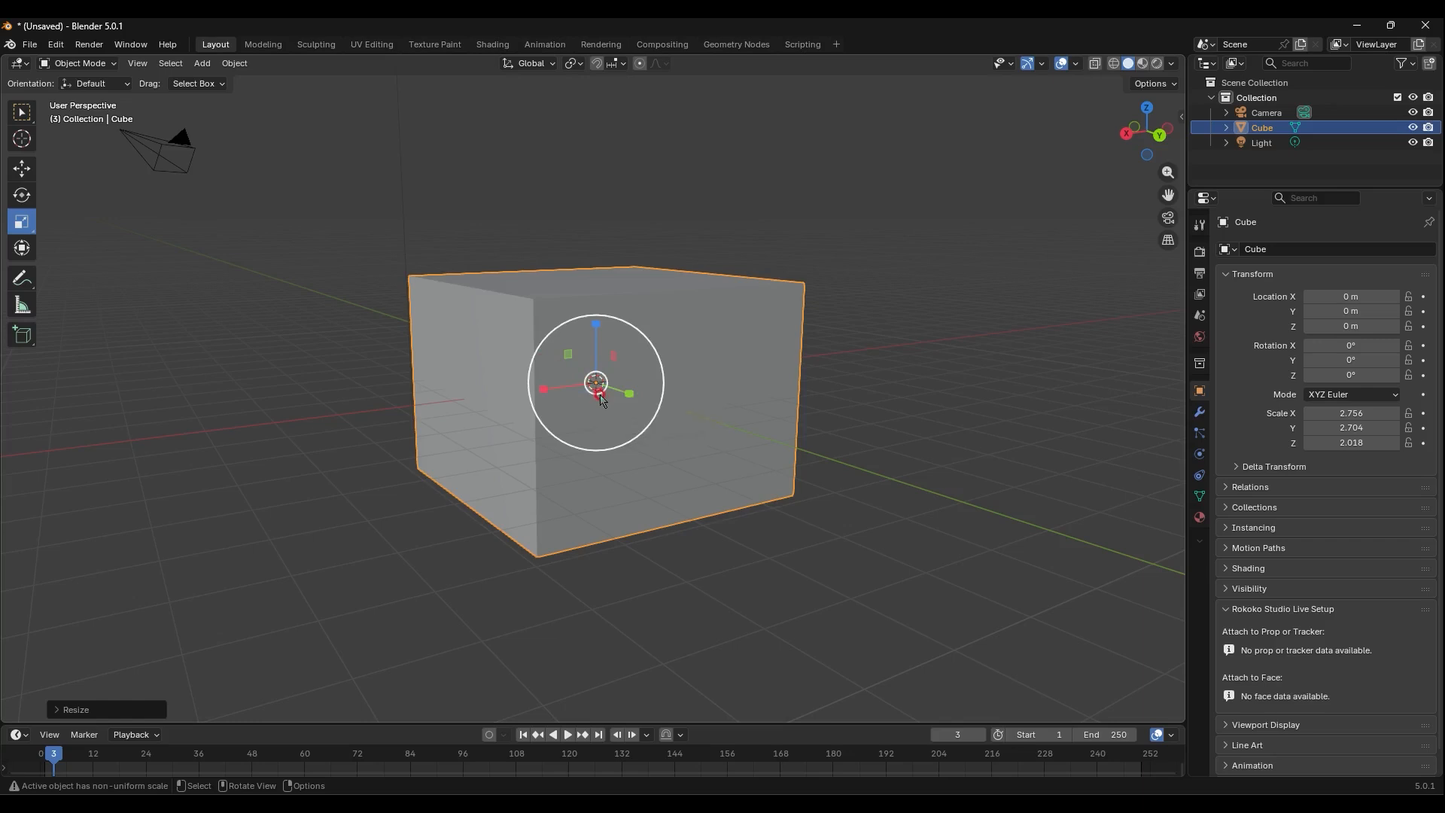
drag(594, 389, 745, 504)
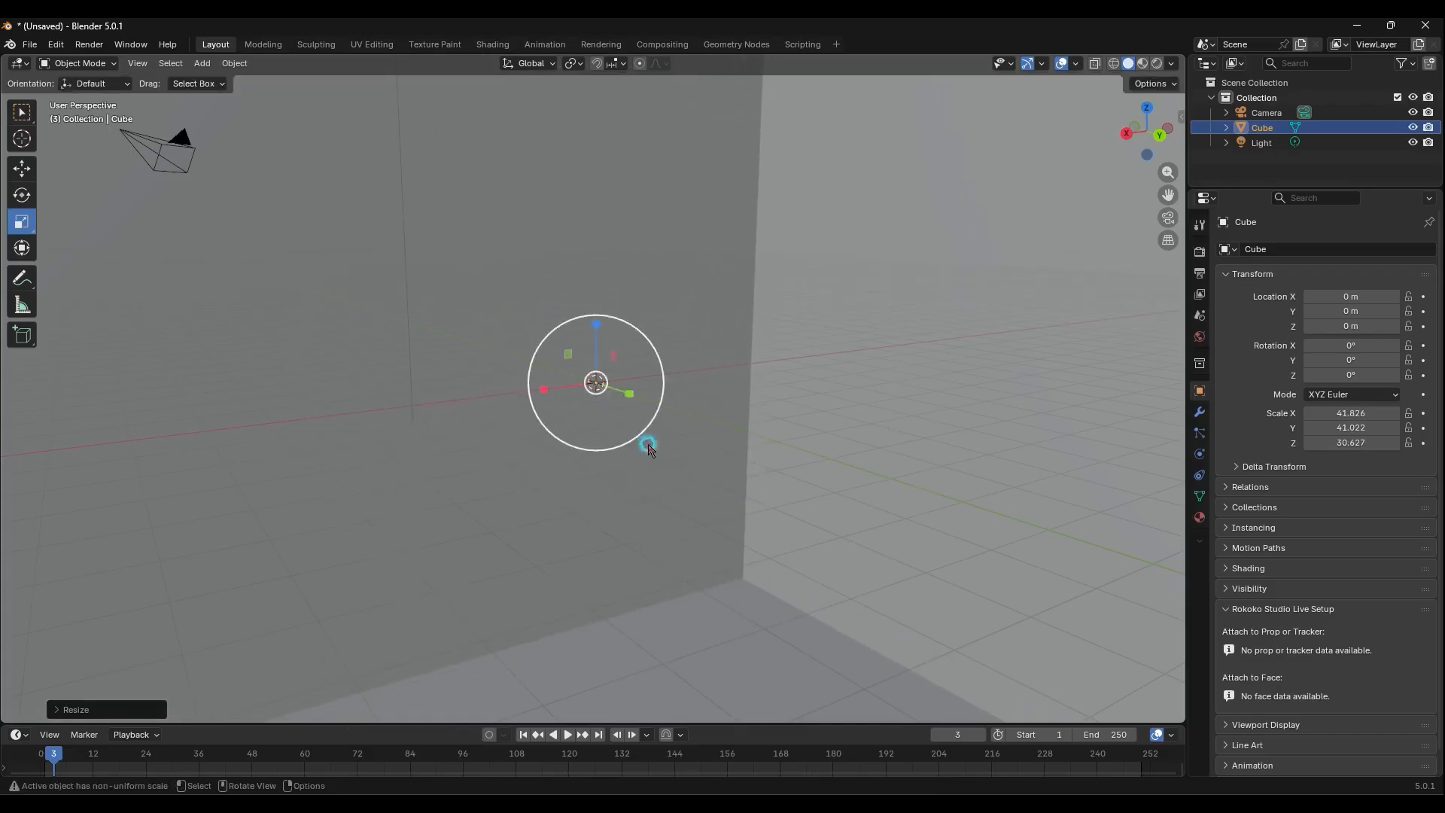
drag(643, 438, 167, 584)
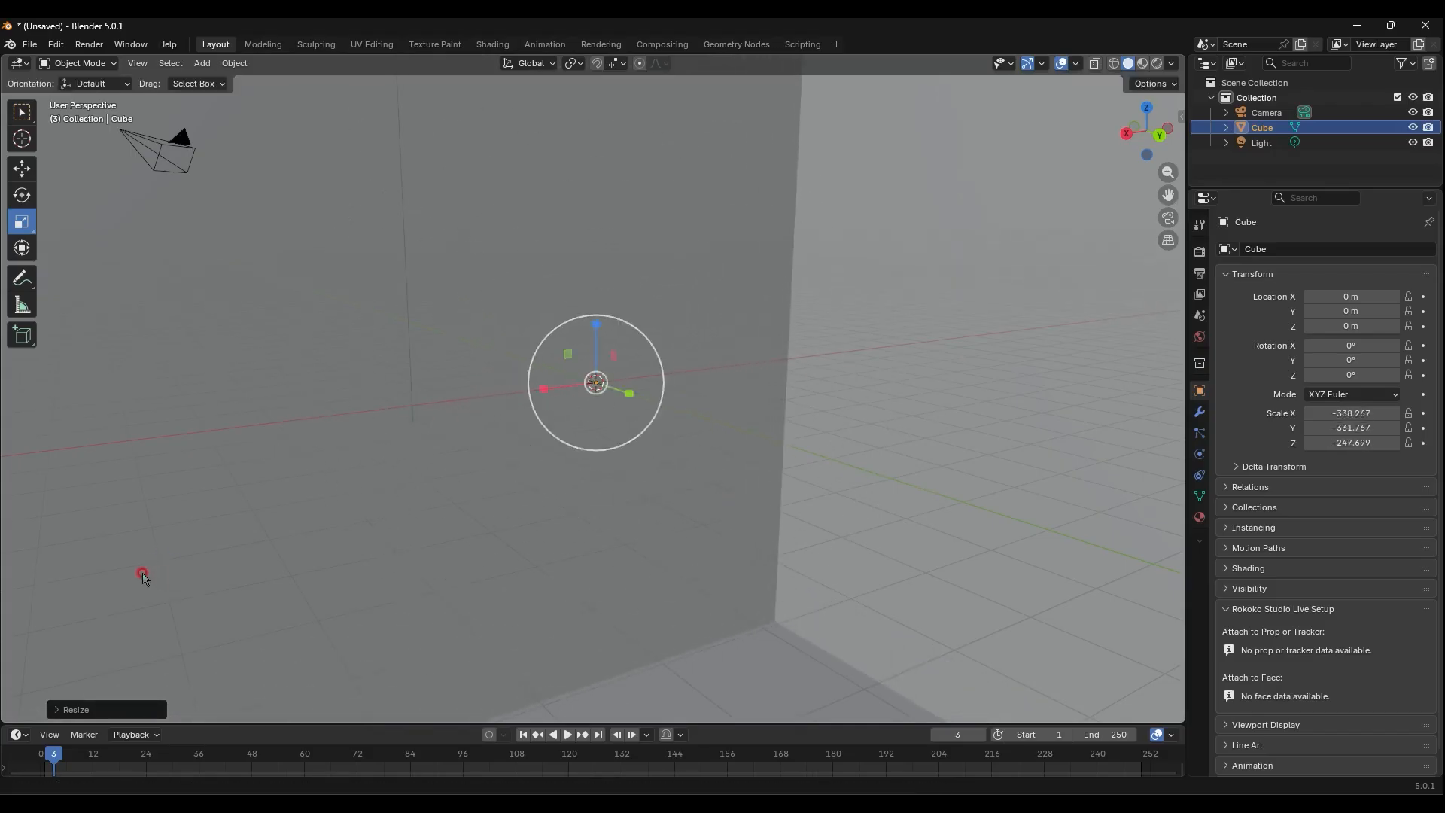
key(ctrl+z)
key(ctrl+z)
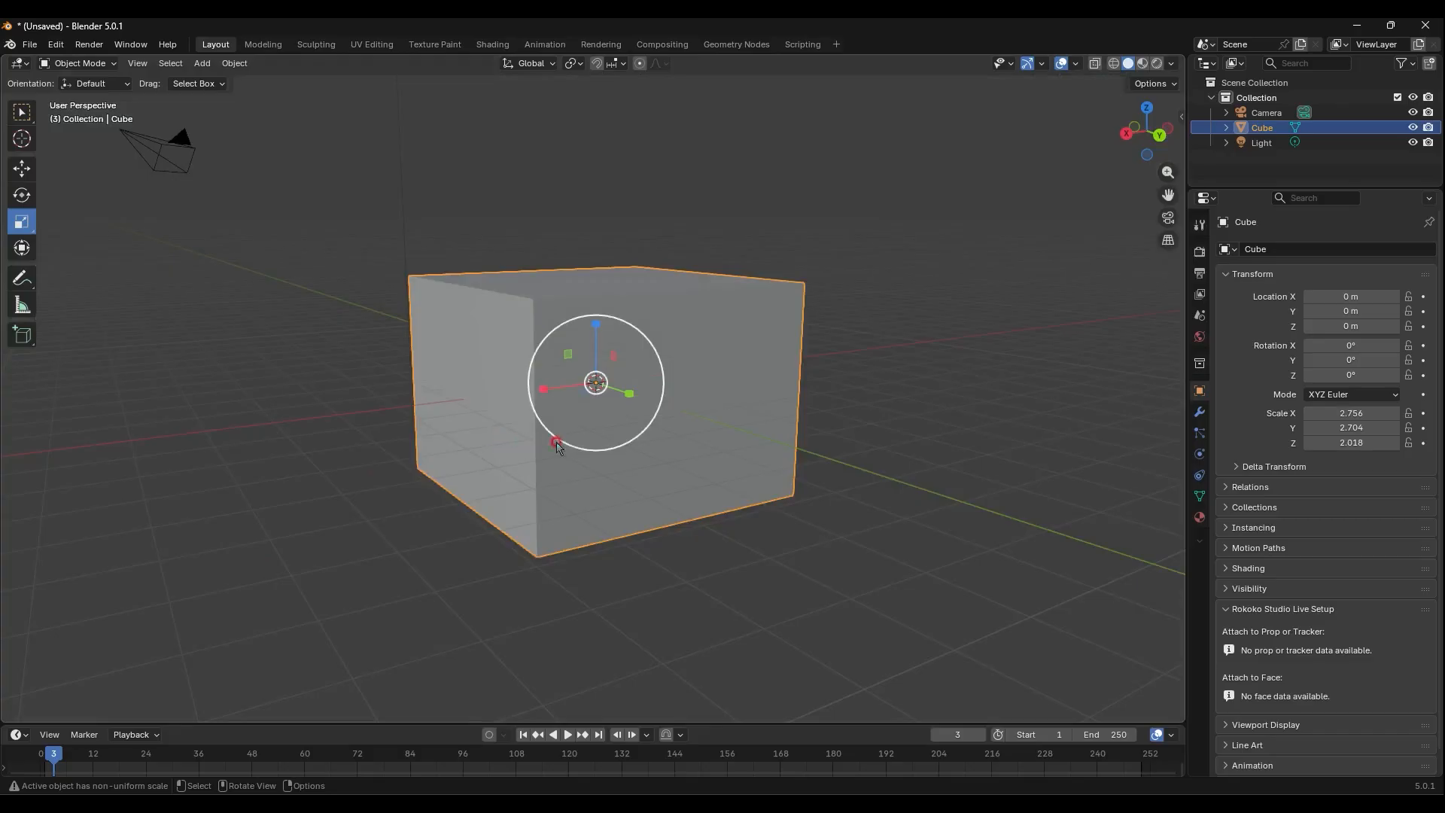
Enlarge the cube uniformly and set its X, Y and Z scale values together to 0
drag(564, 442, 495, 408)
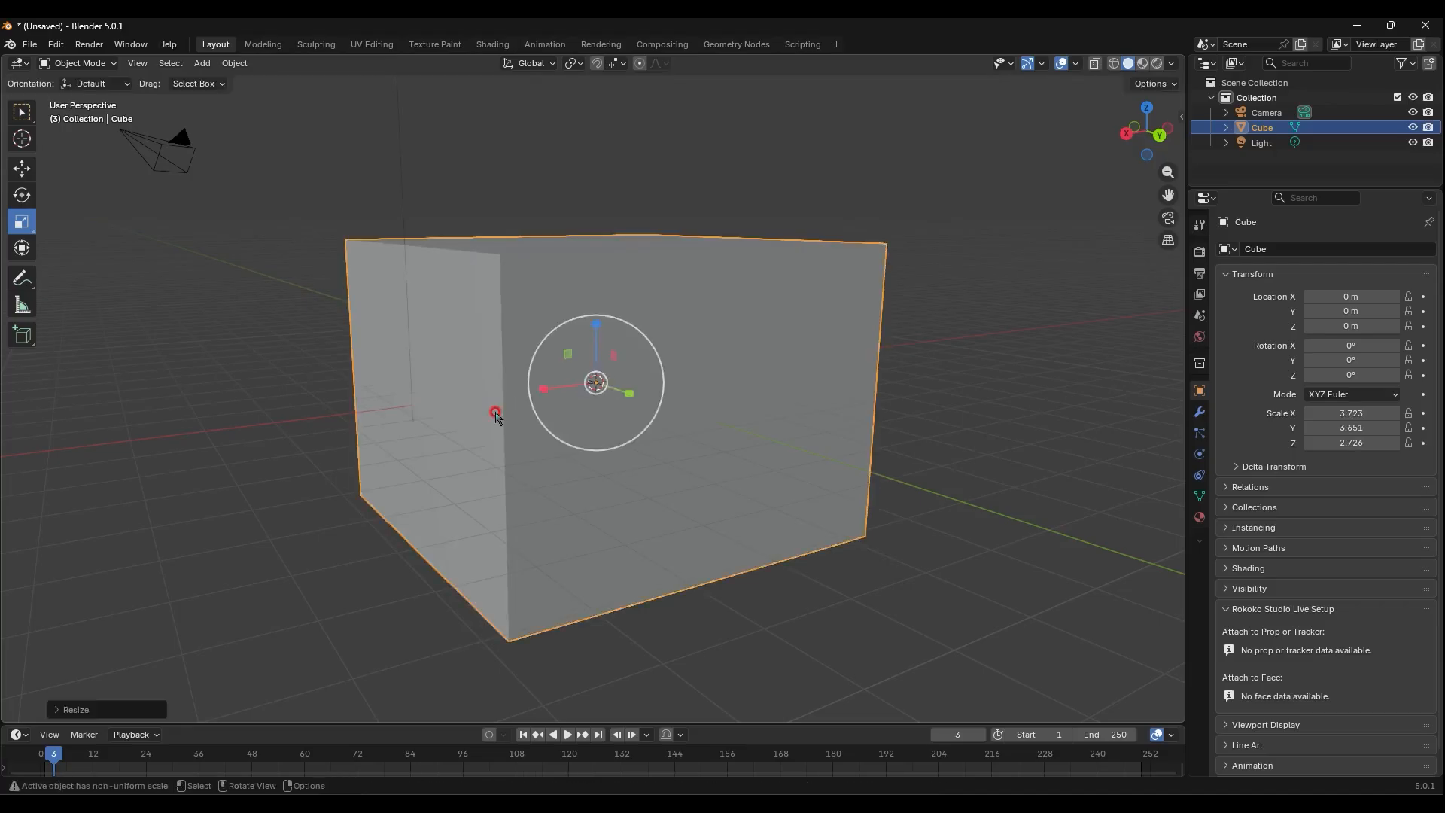
drag(1342, 413, 1344, 443)
click(1344, 443)
click(1343, 412)
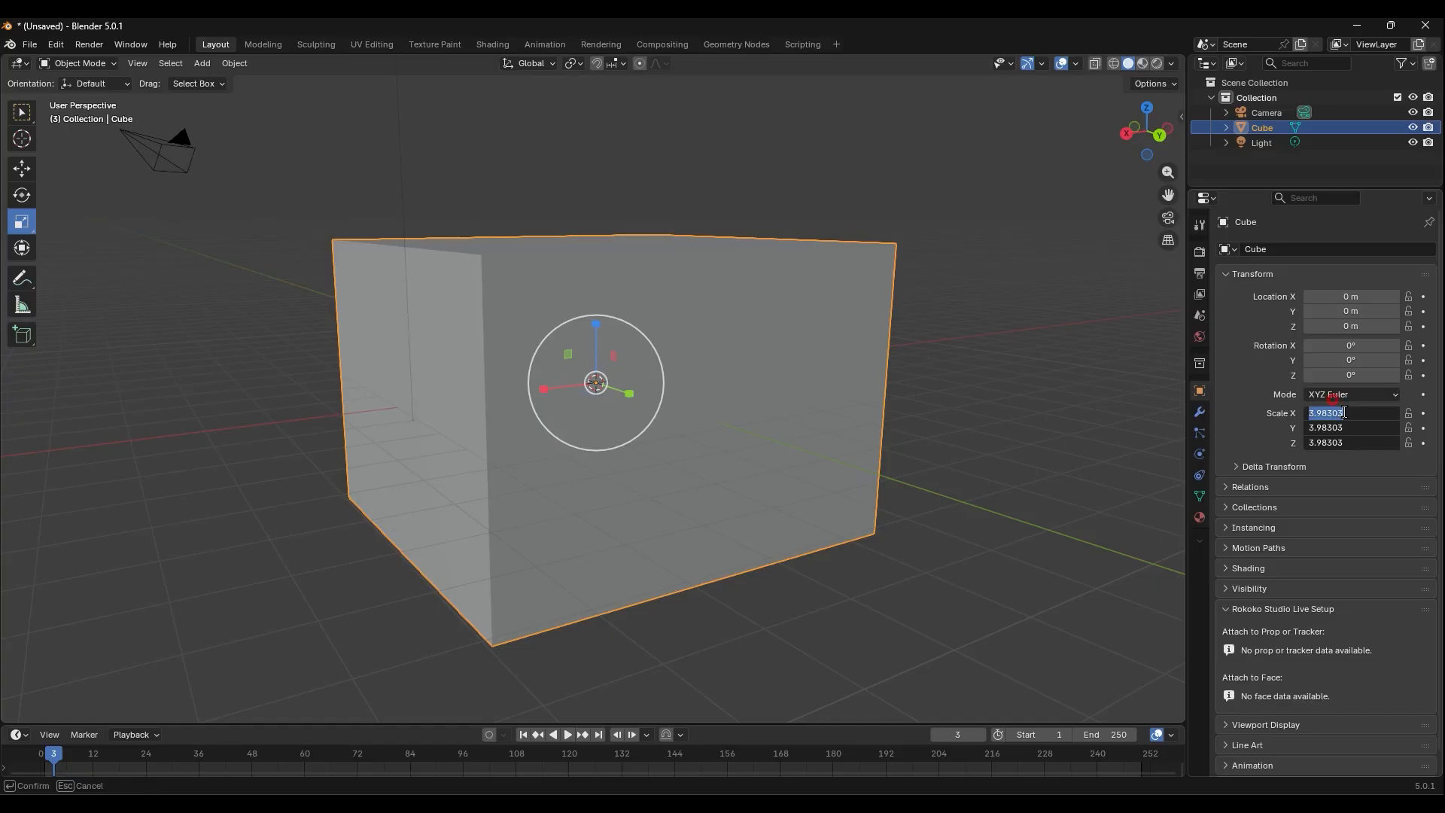
text(0)
key(Return)
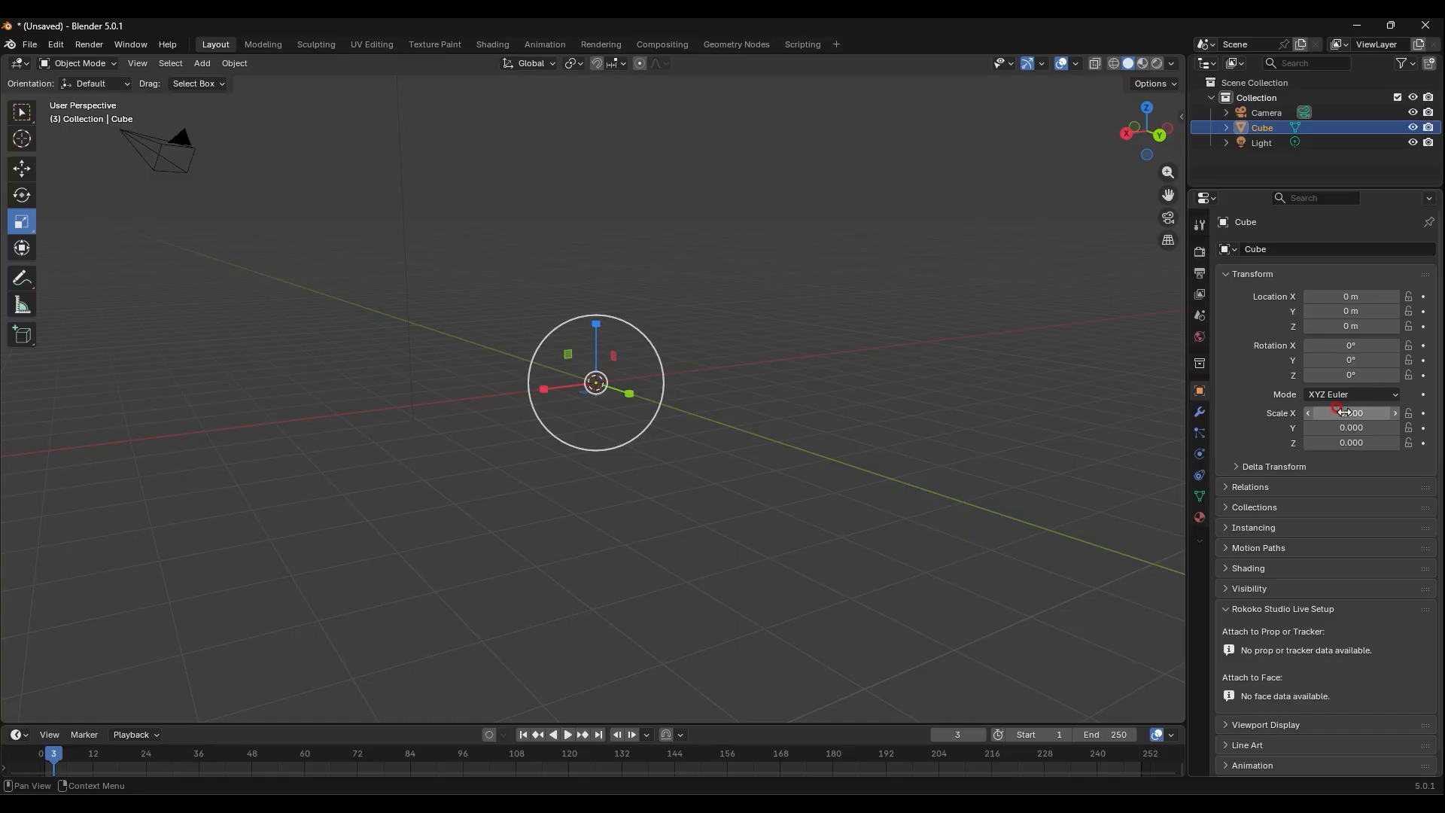
Set the cube's X, Y and Z scale values together to 1
mouse_move(1344, 413)
mouse_down()
mouse_move(1345, 427)
mouse_move(1368, 426)
mouse_move(1348, 425)
mouse_up()
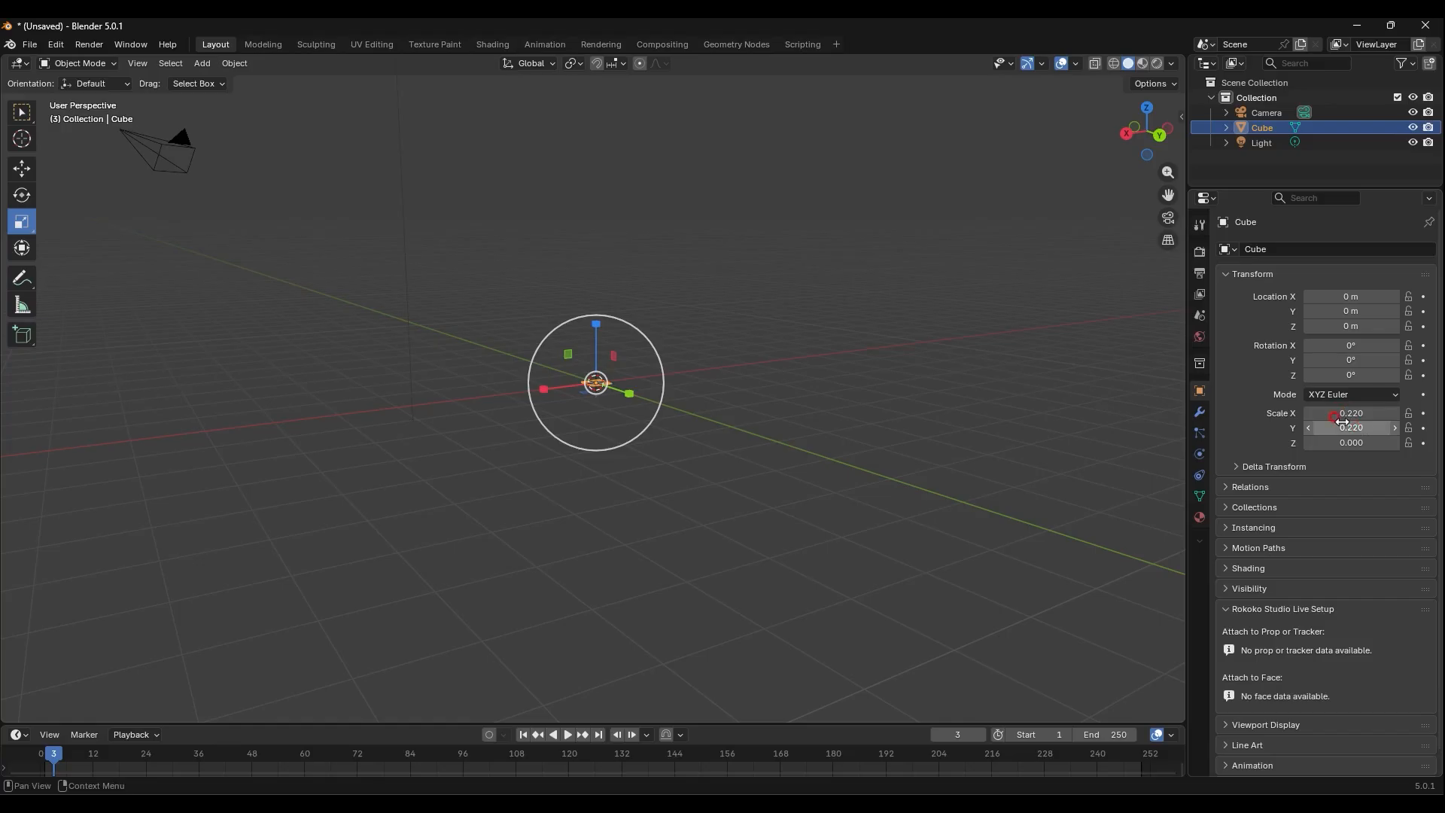
click(1362, 413)
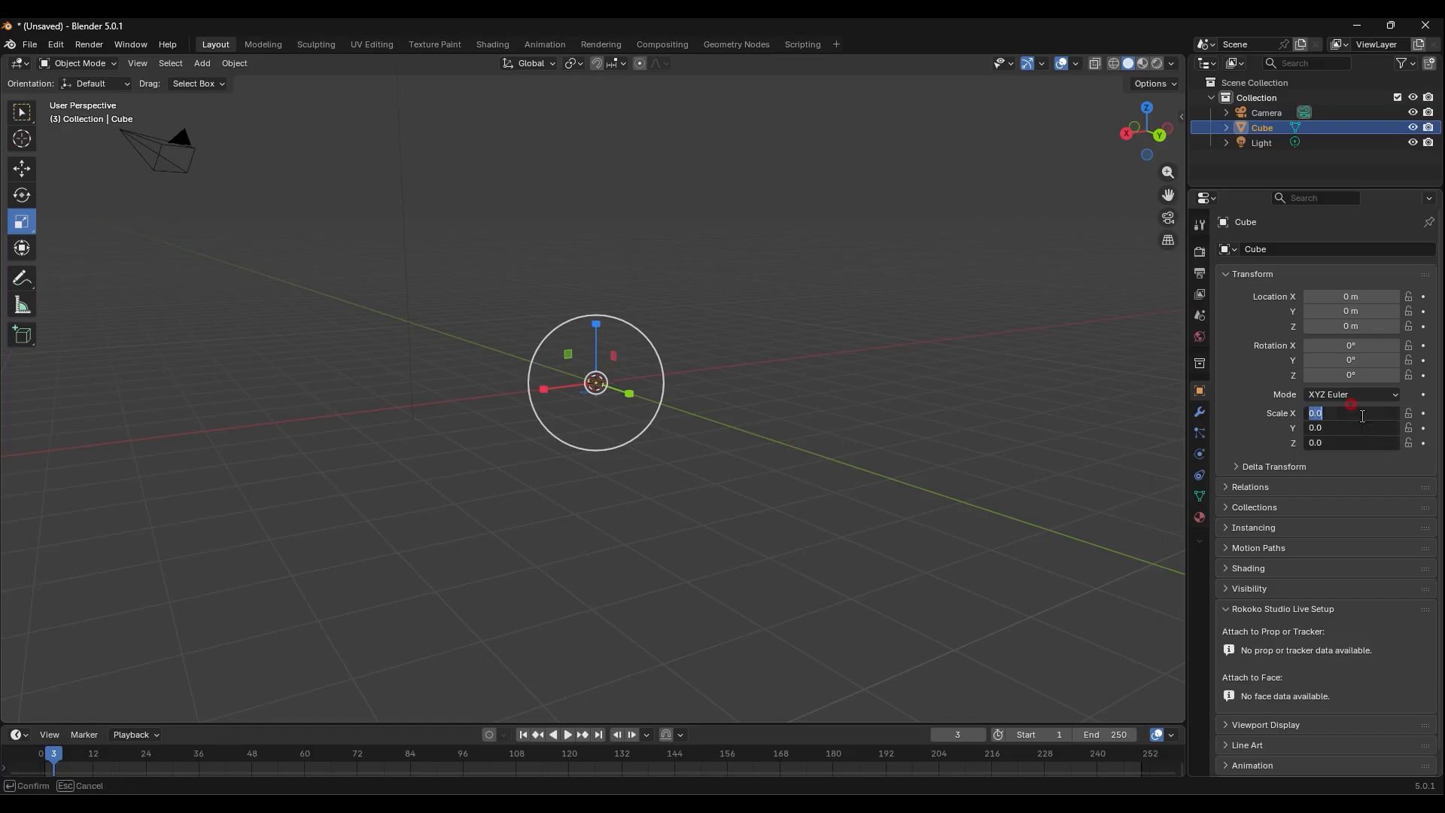
text(1)
key(Return)
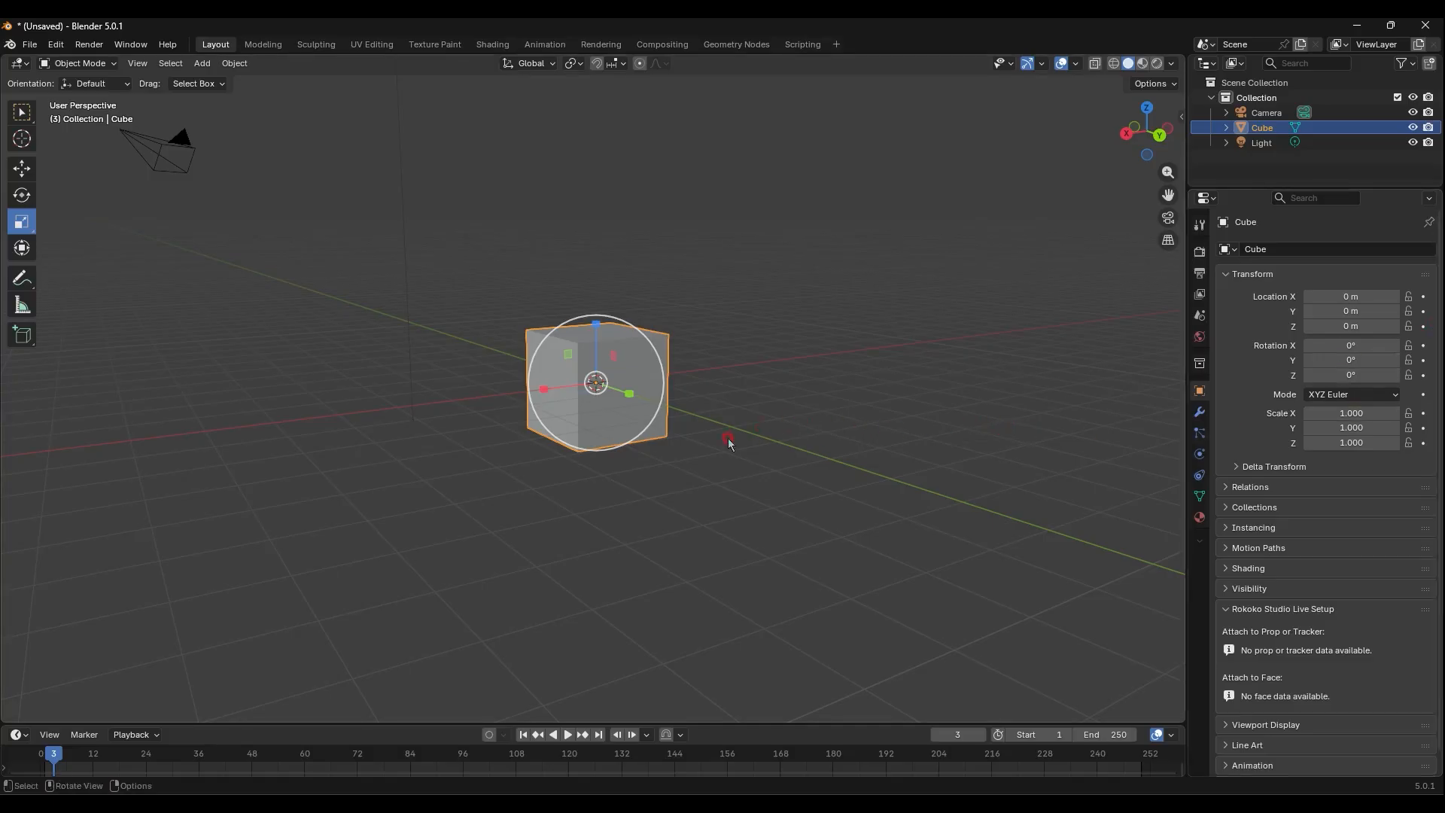
Replace the cube with a cylinder mesh and flatten it into a disc with a Z scale of about -0.077
key(Delete)
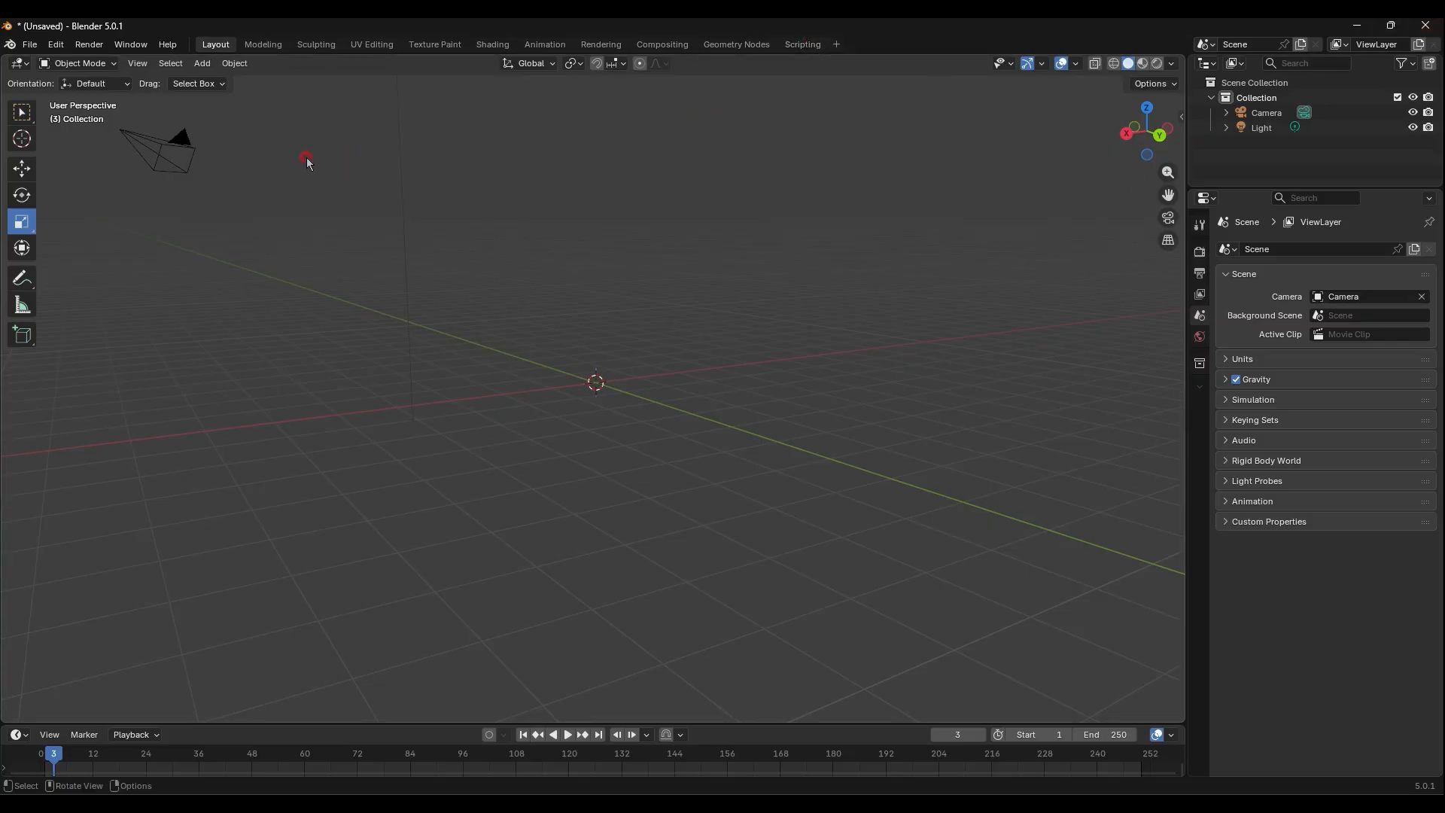
click(203, 63)
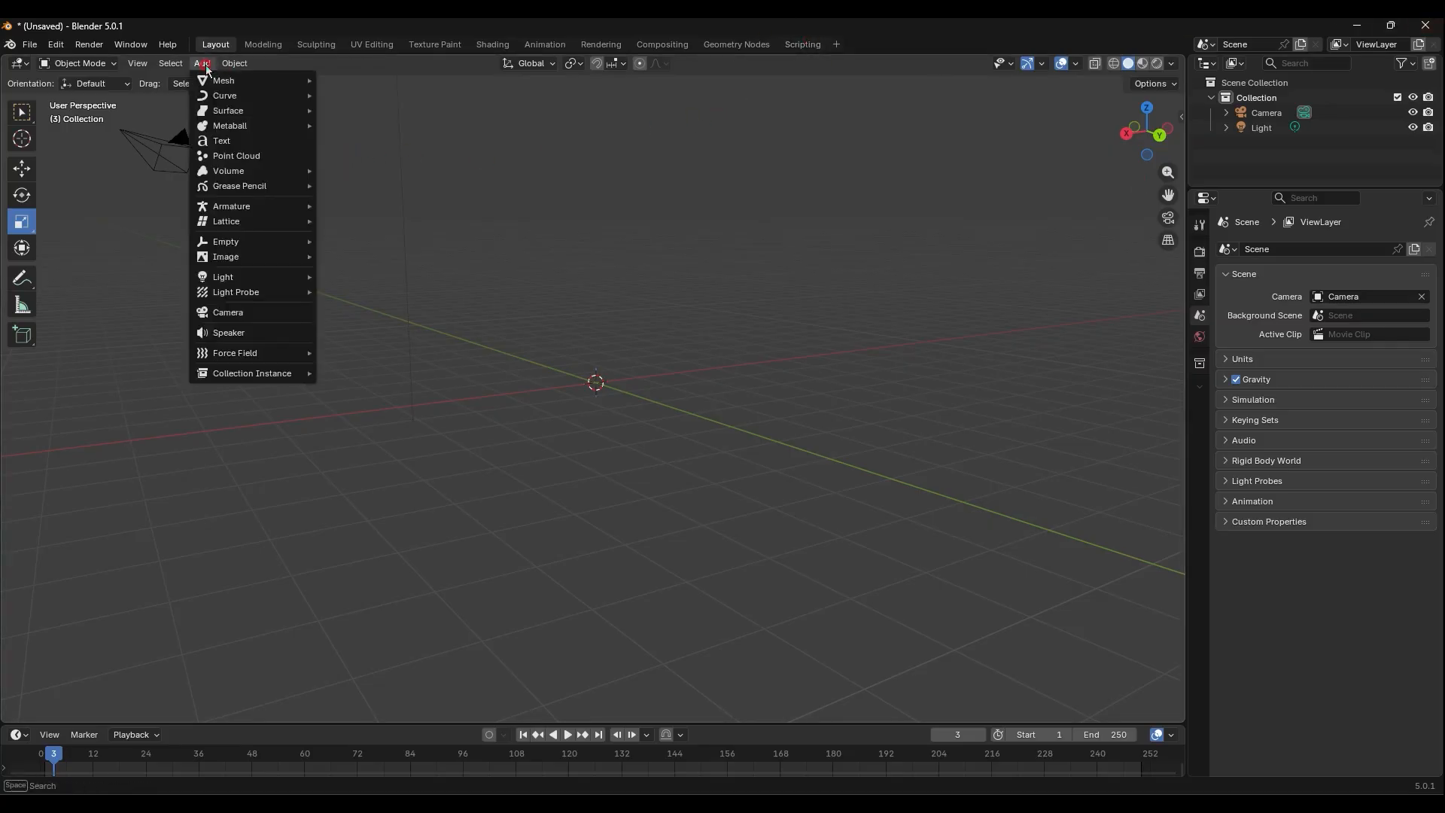
mouse_move(214, 81)
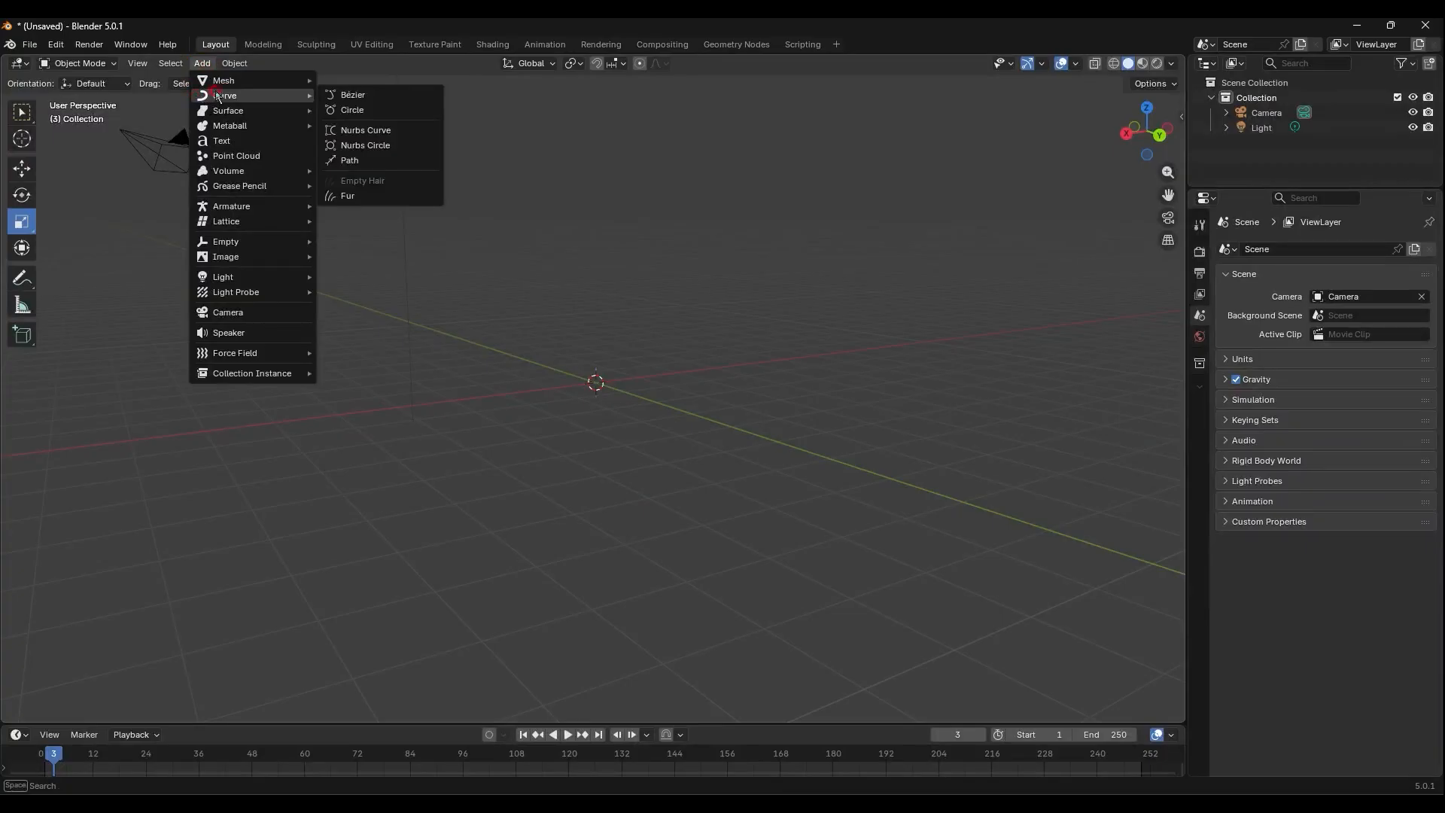
mouse_move(288, 85)
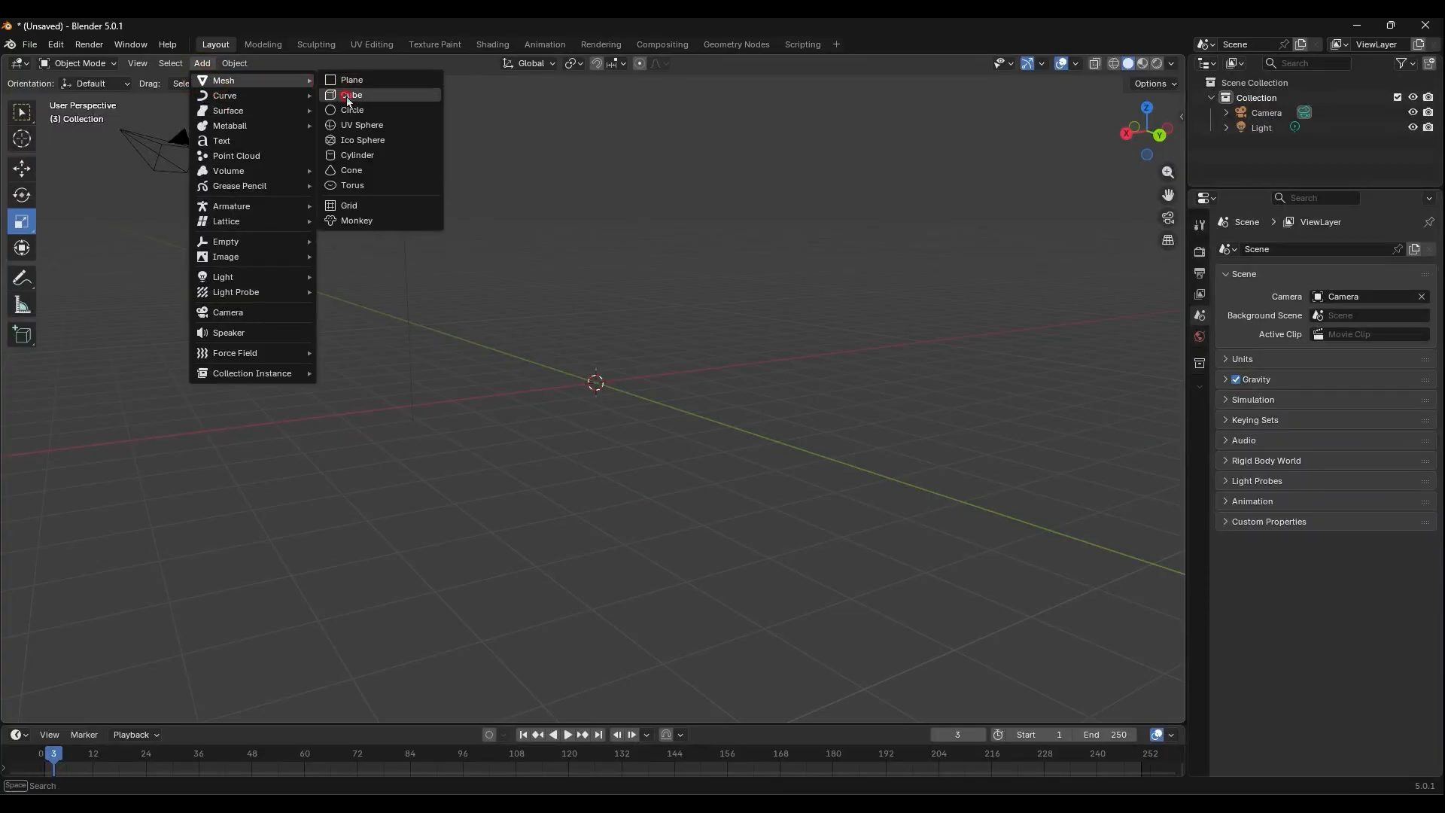
click(350, 154)
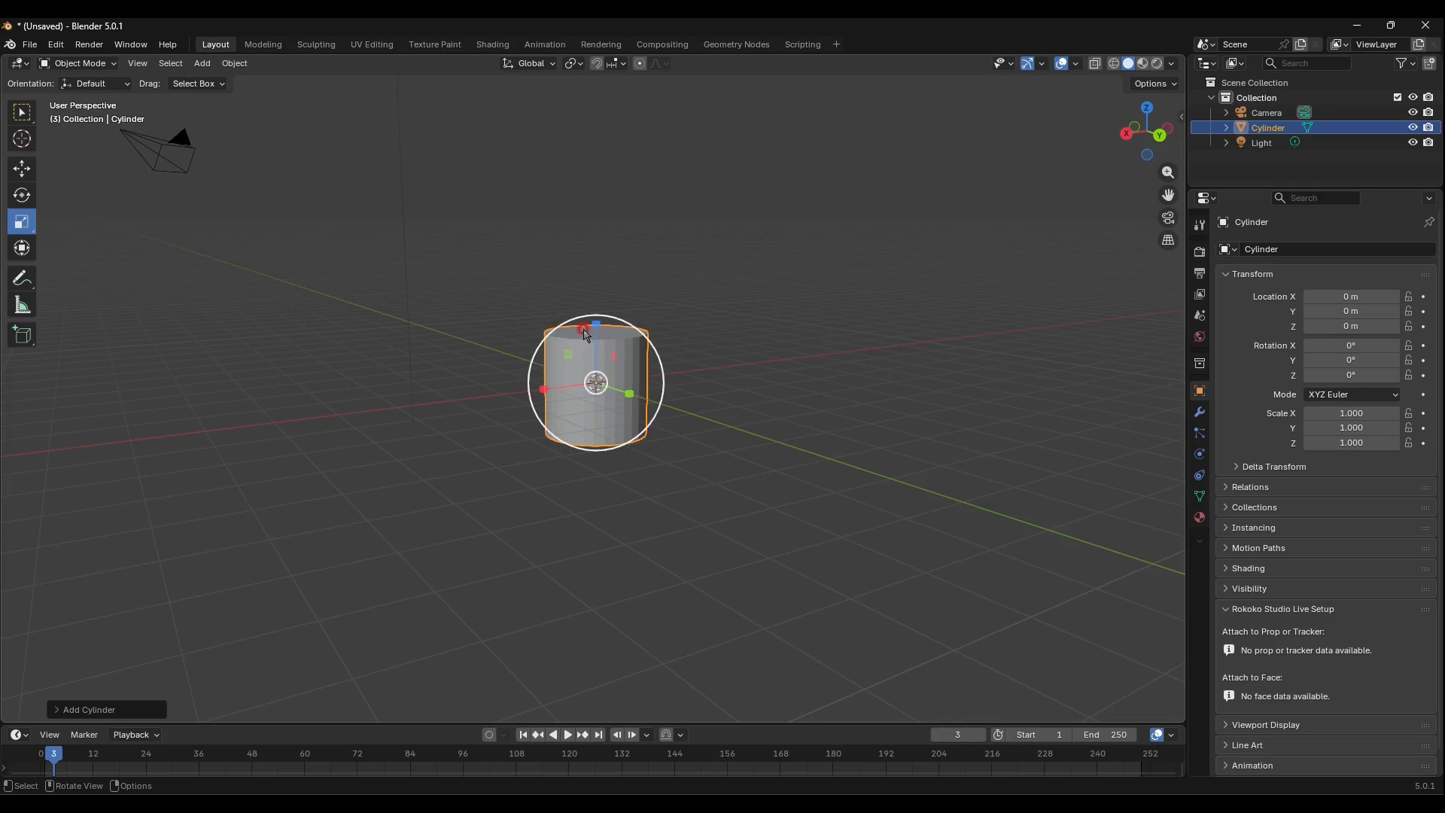
drag(596, 325, 588, 381)
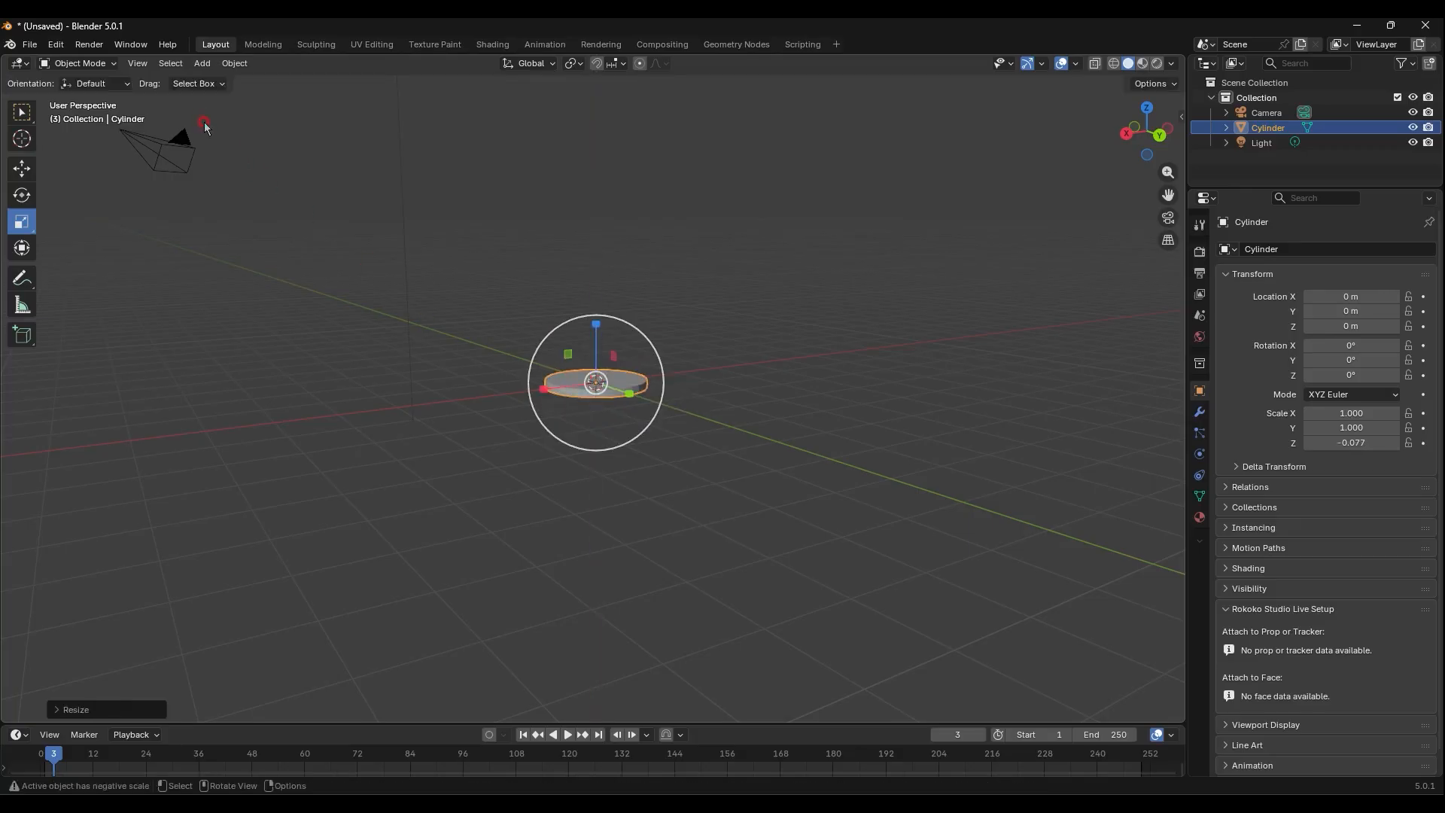
Add a second cylinder and shape it into a thin pole, scaled to about -0.188 on X and Y and -1.318 on Z
click(201, 63)
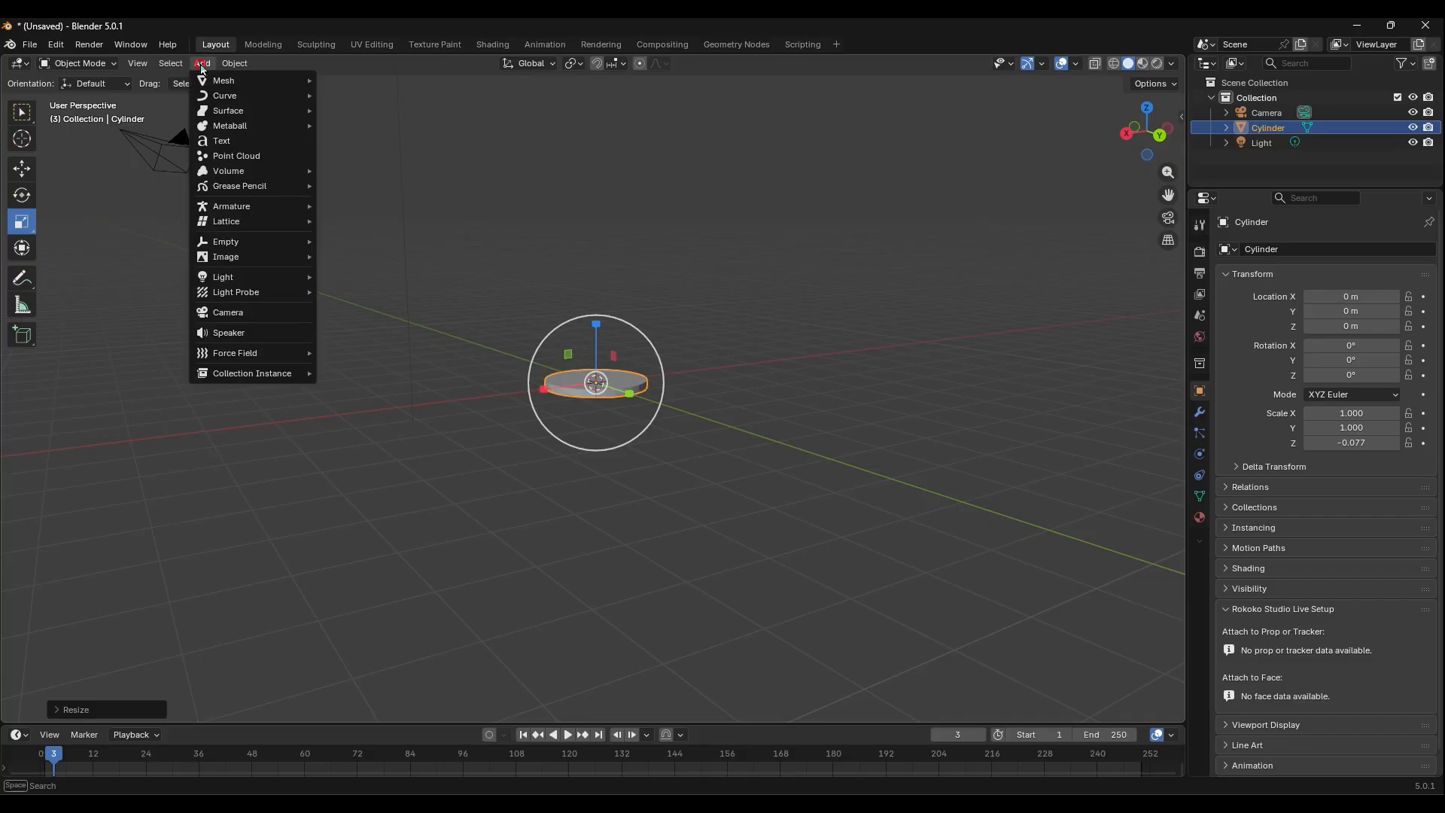
mouse_move(308, 85)
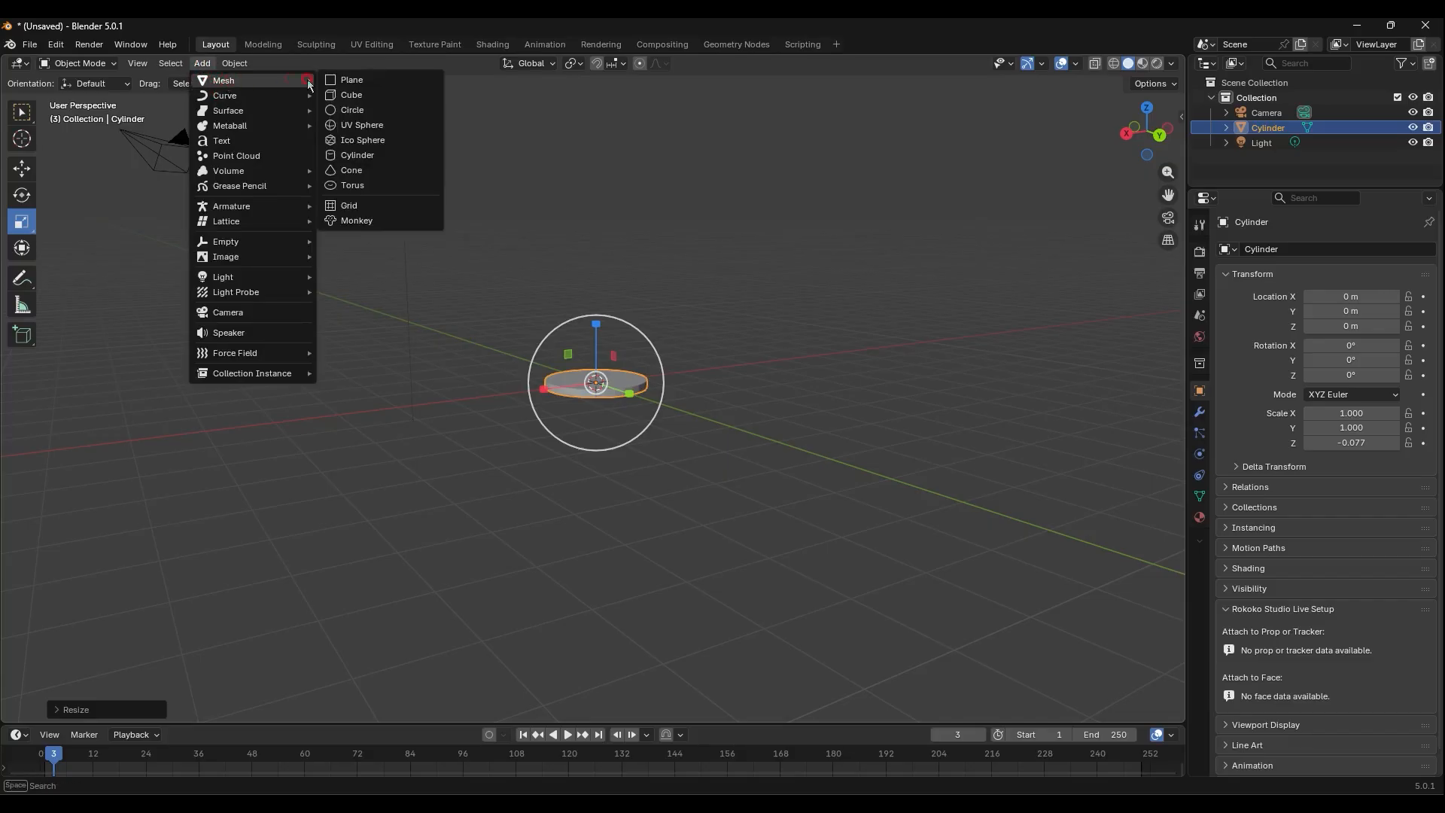
click(380, 156)
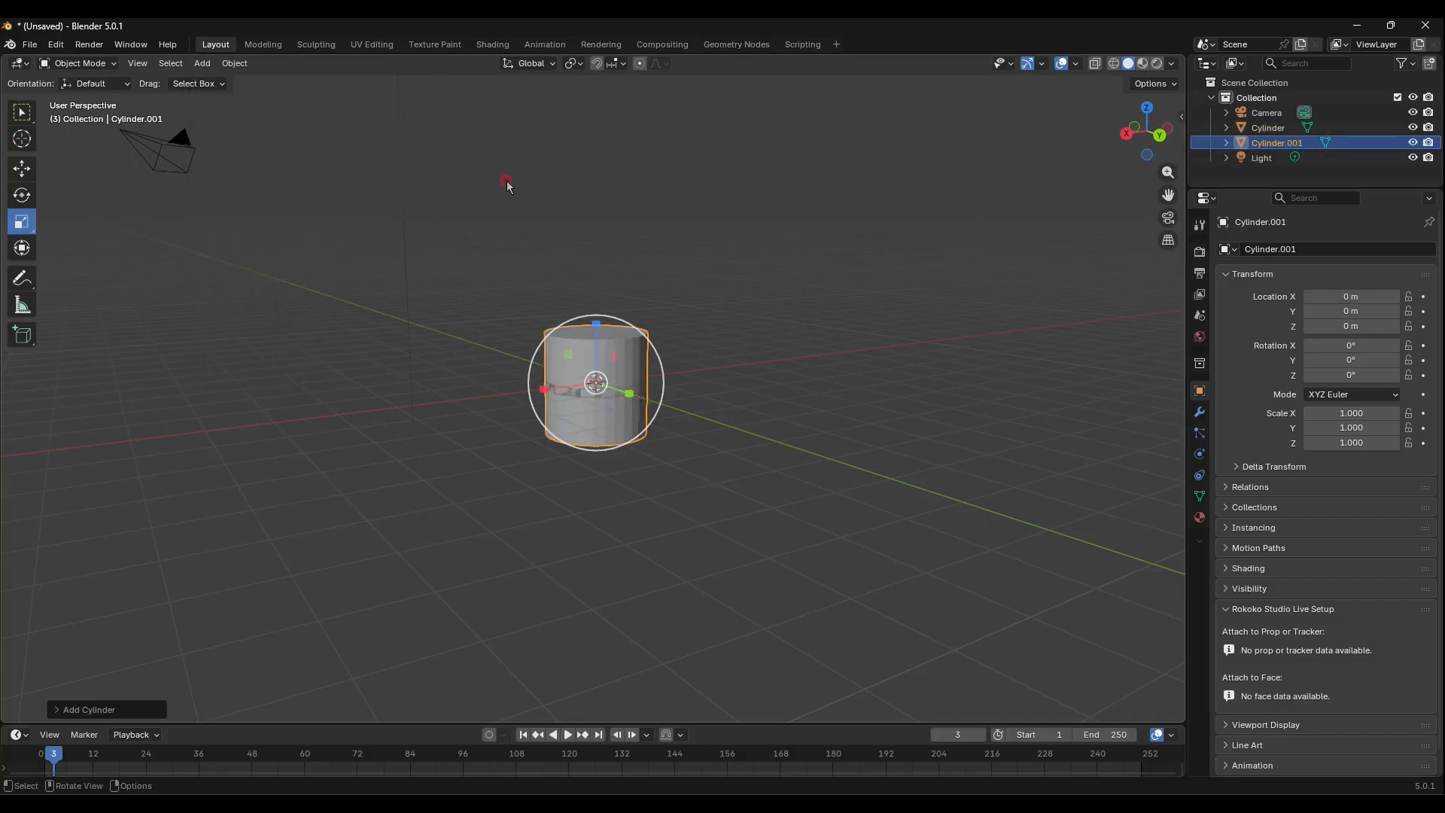
scroll(550, 301, up, 5)
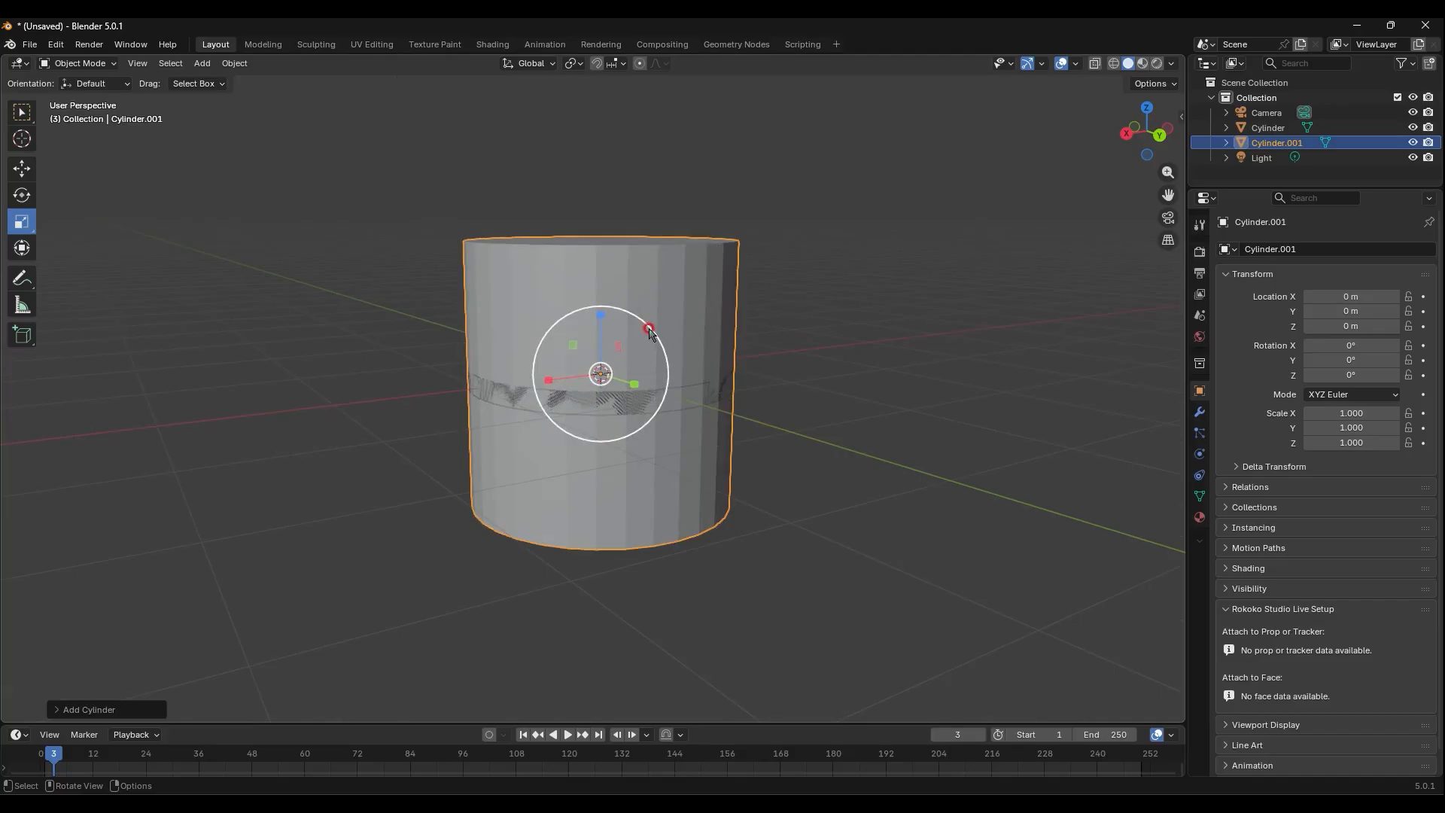
drag(652, 331, 610, 645)
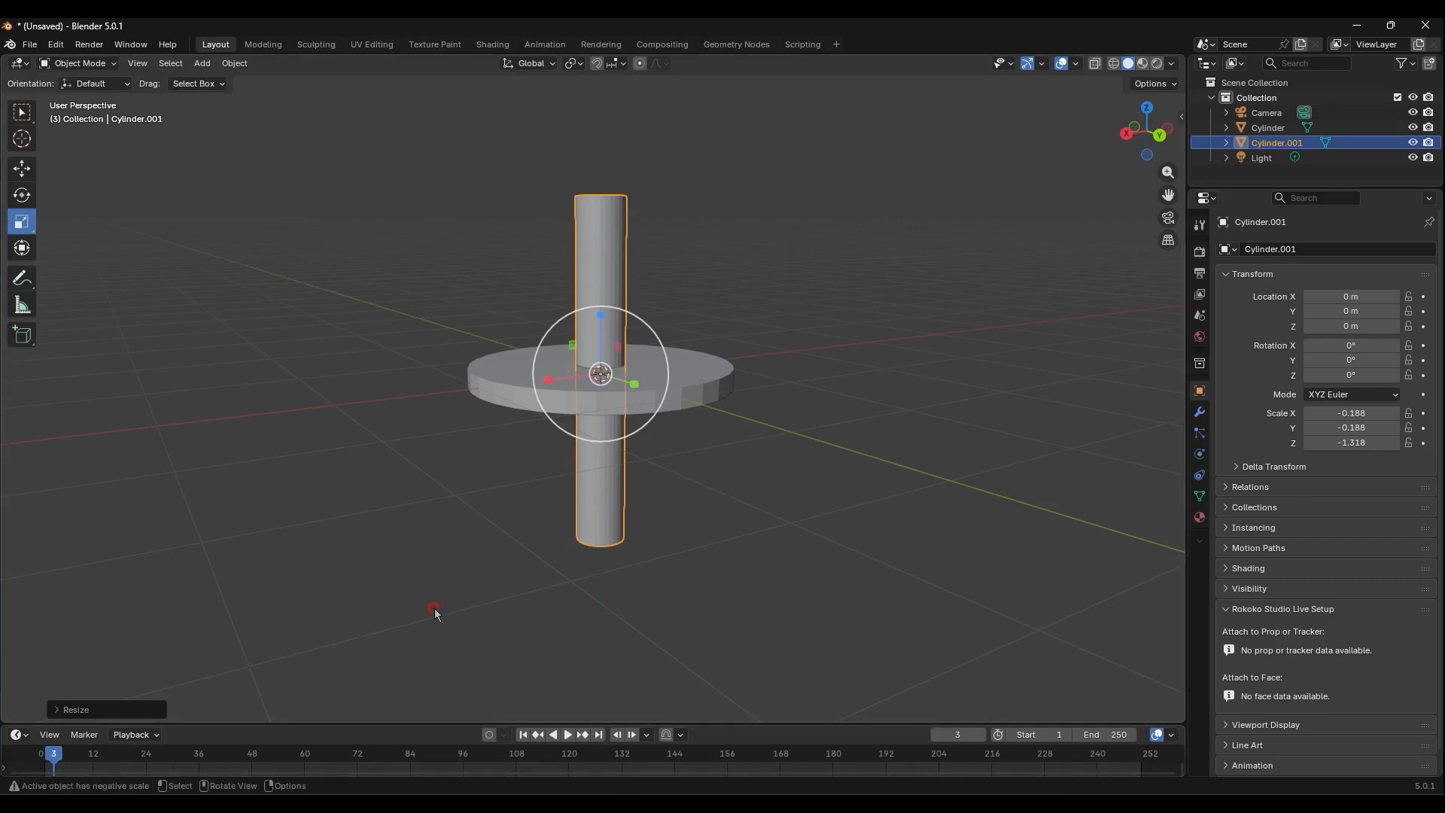
Raise the pole along Z to about 1.34 m so it stands on the disc
click(21, 169)
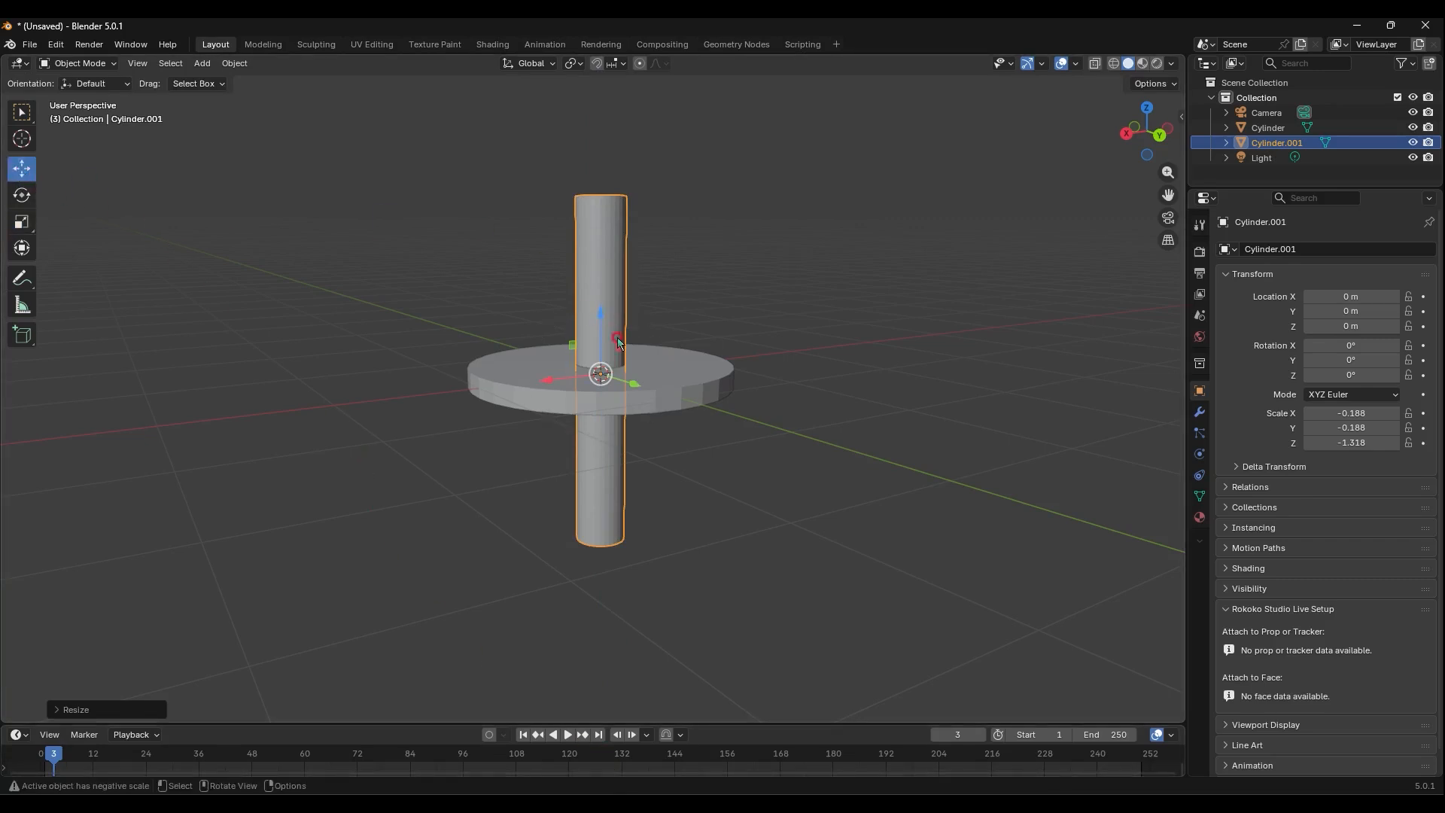
drag(600, 316, 601, 122)
scroll(675, 226, down, 2)
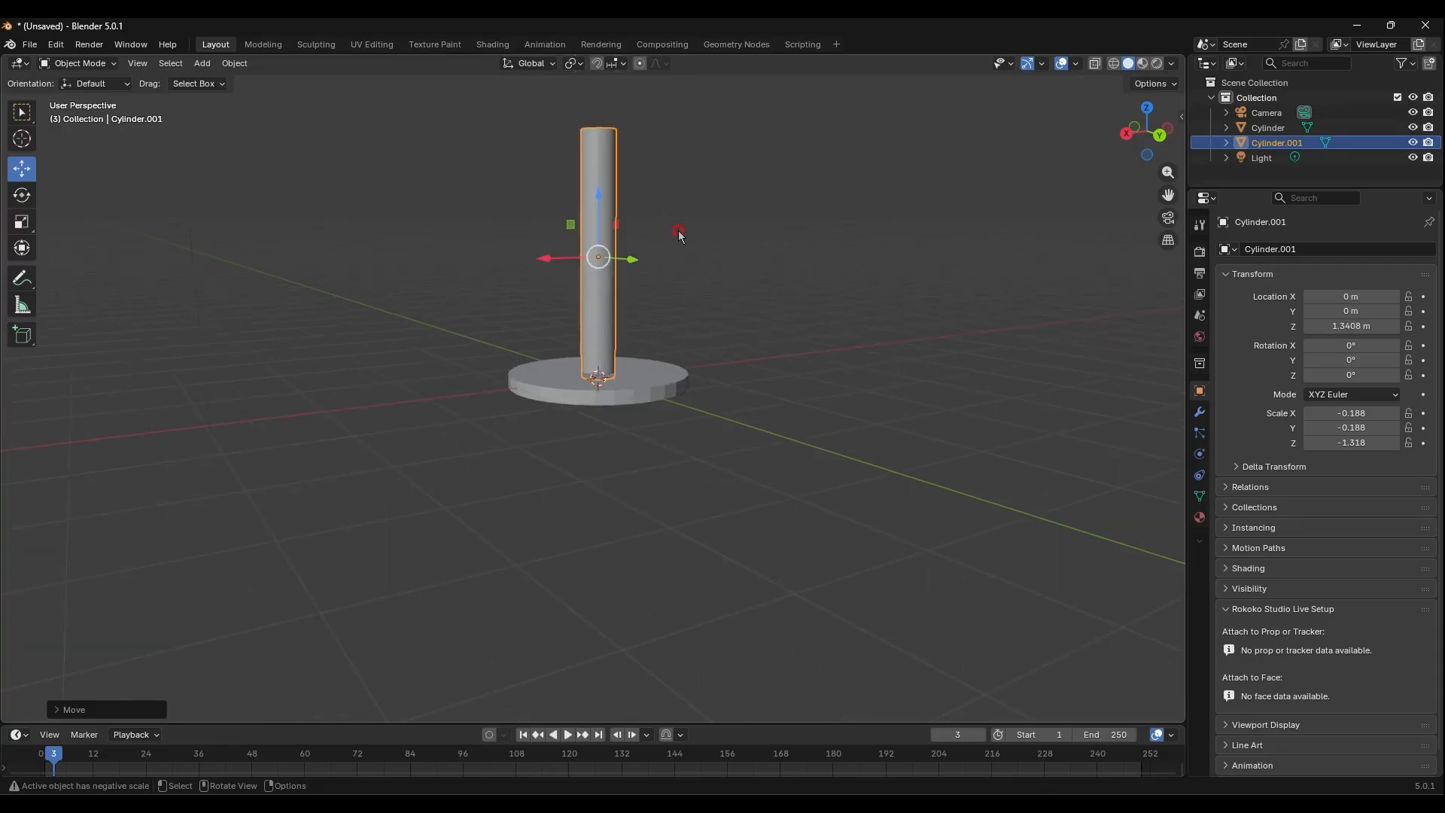
middle_drag(679, 238, 668, 397)
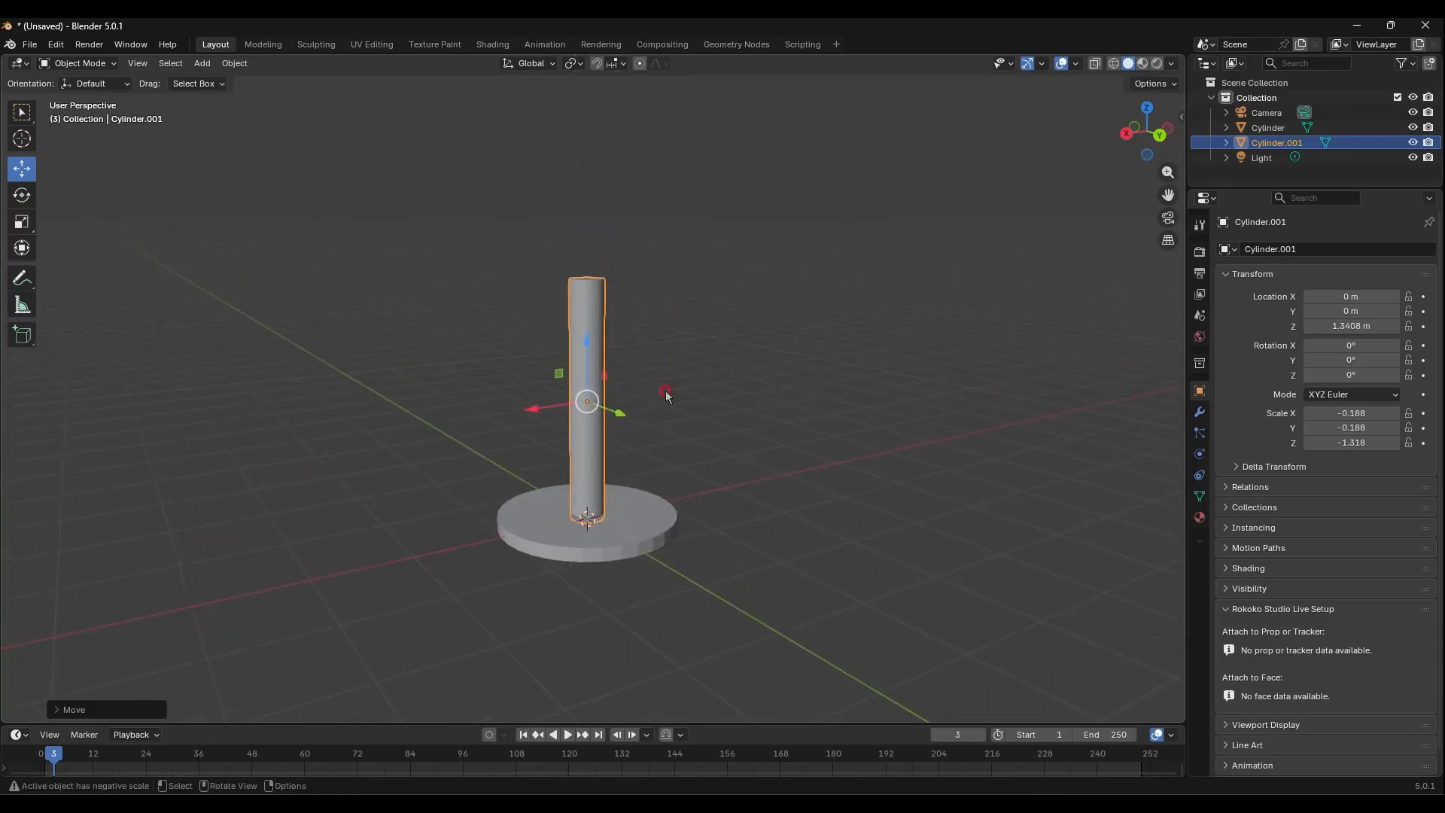
click(623, 550)
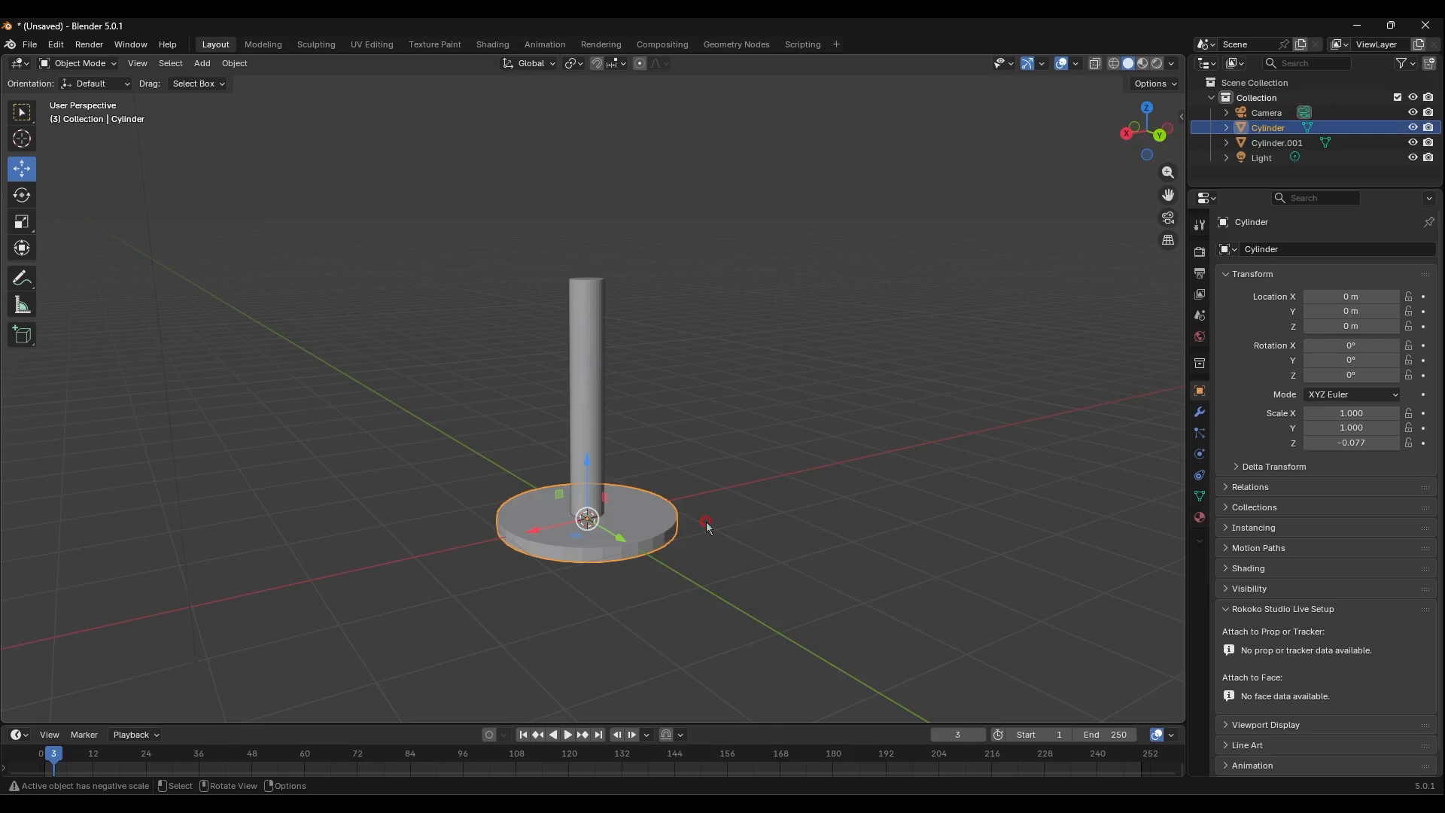
click(201, 63)
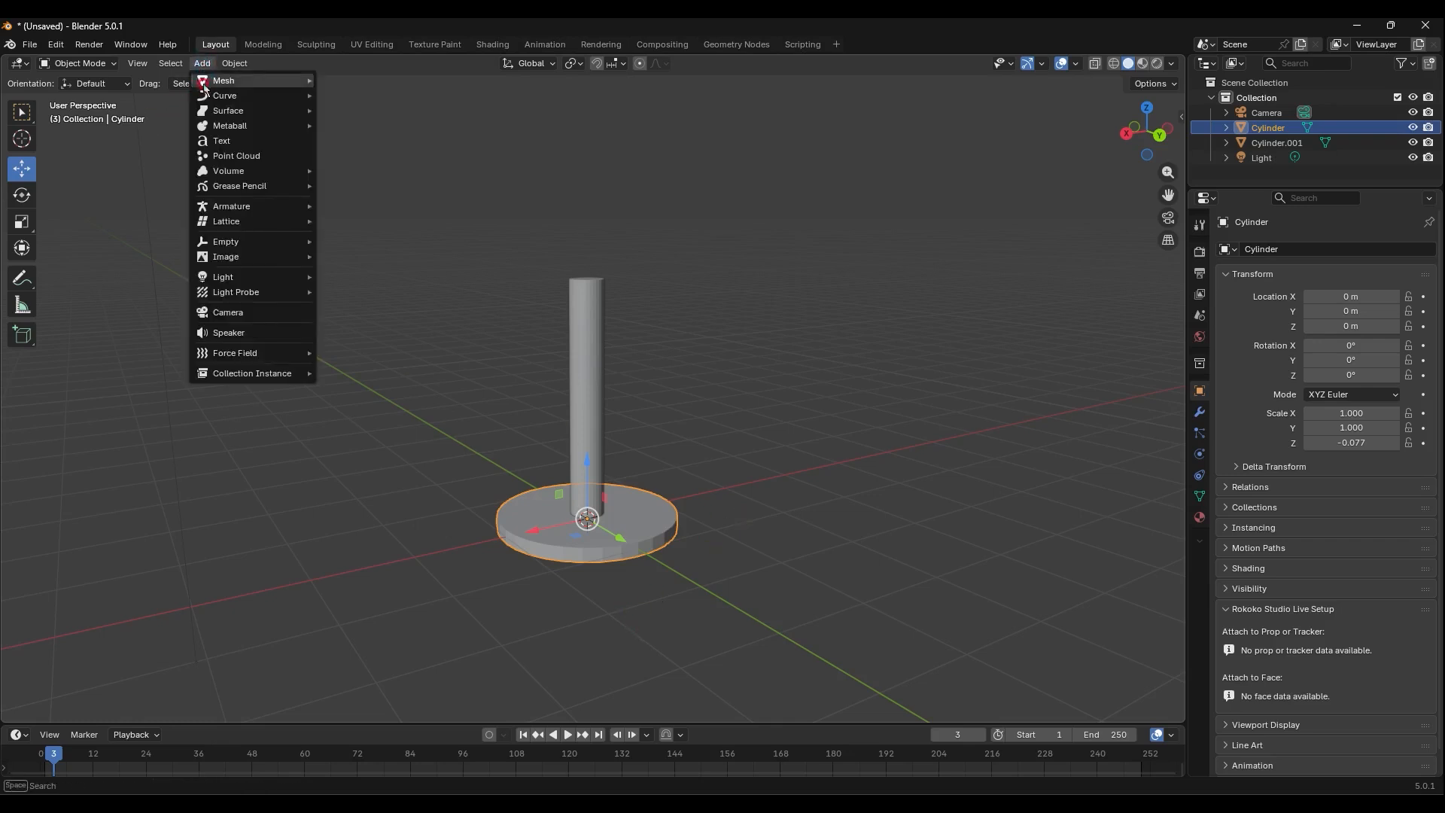
mouse_move(225, 81)
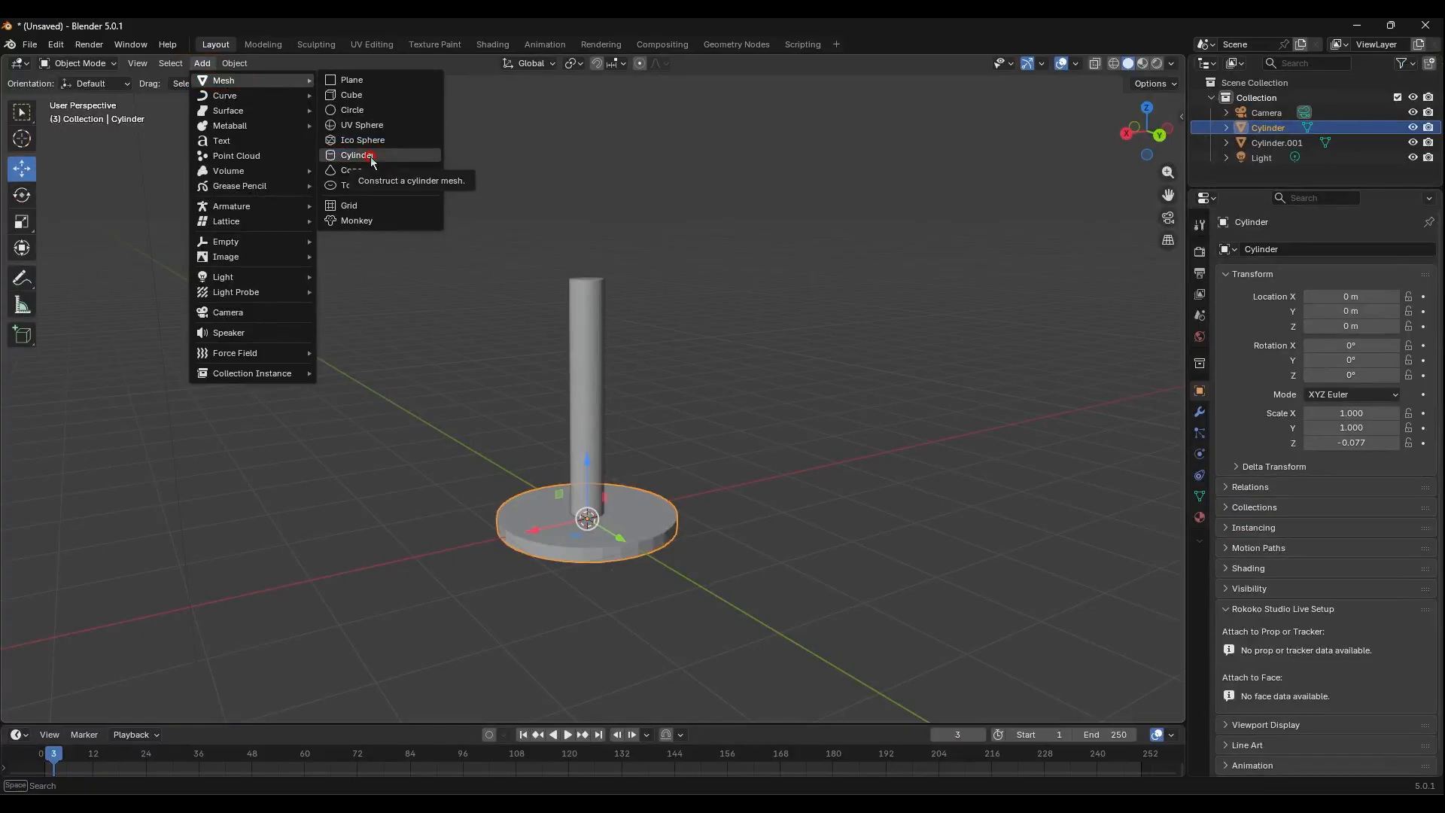
click(497, 554)
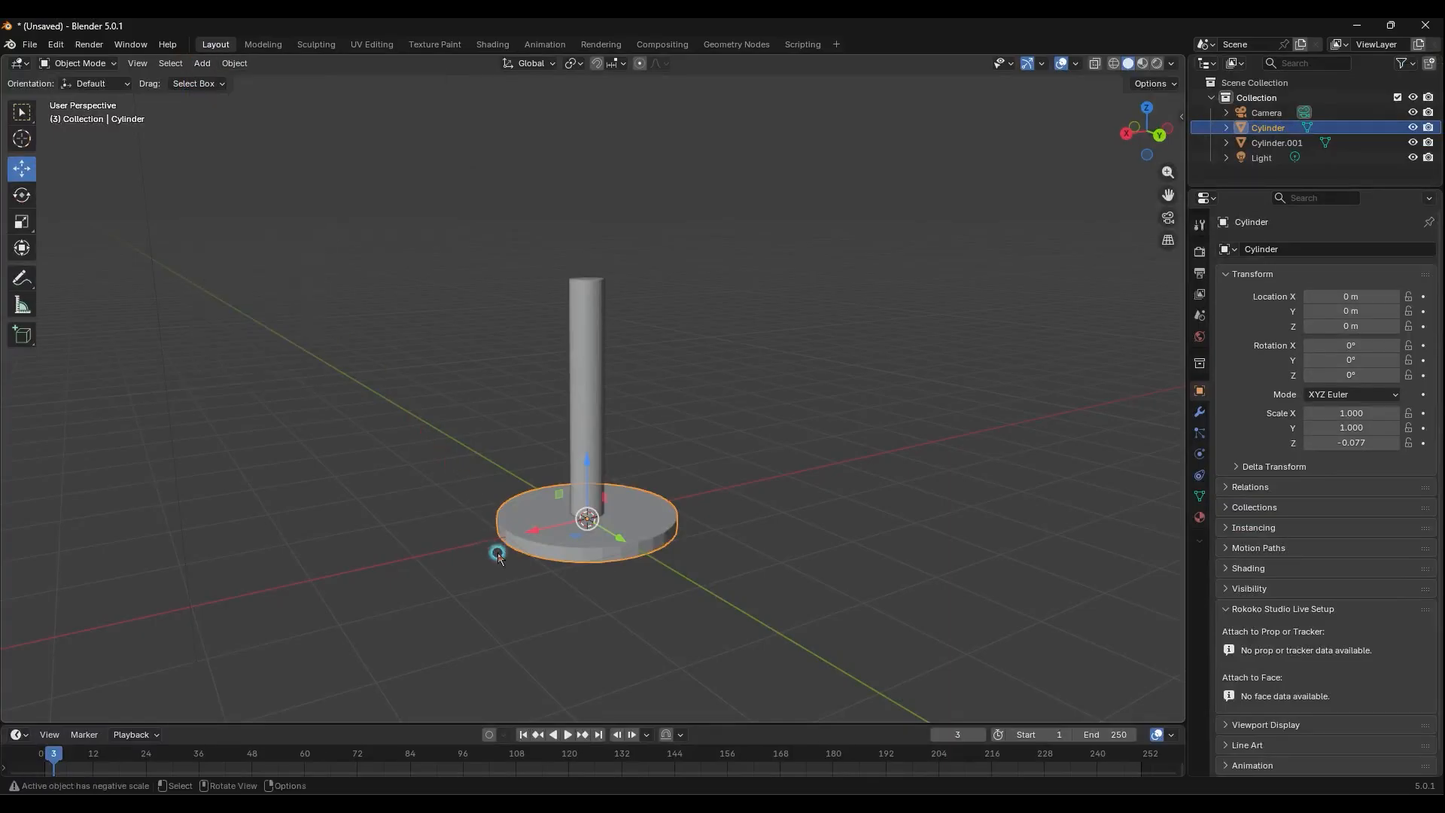
click(613, 387)
click(587, 399)
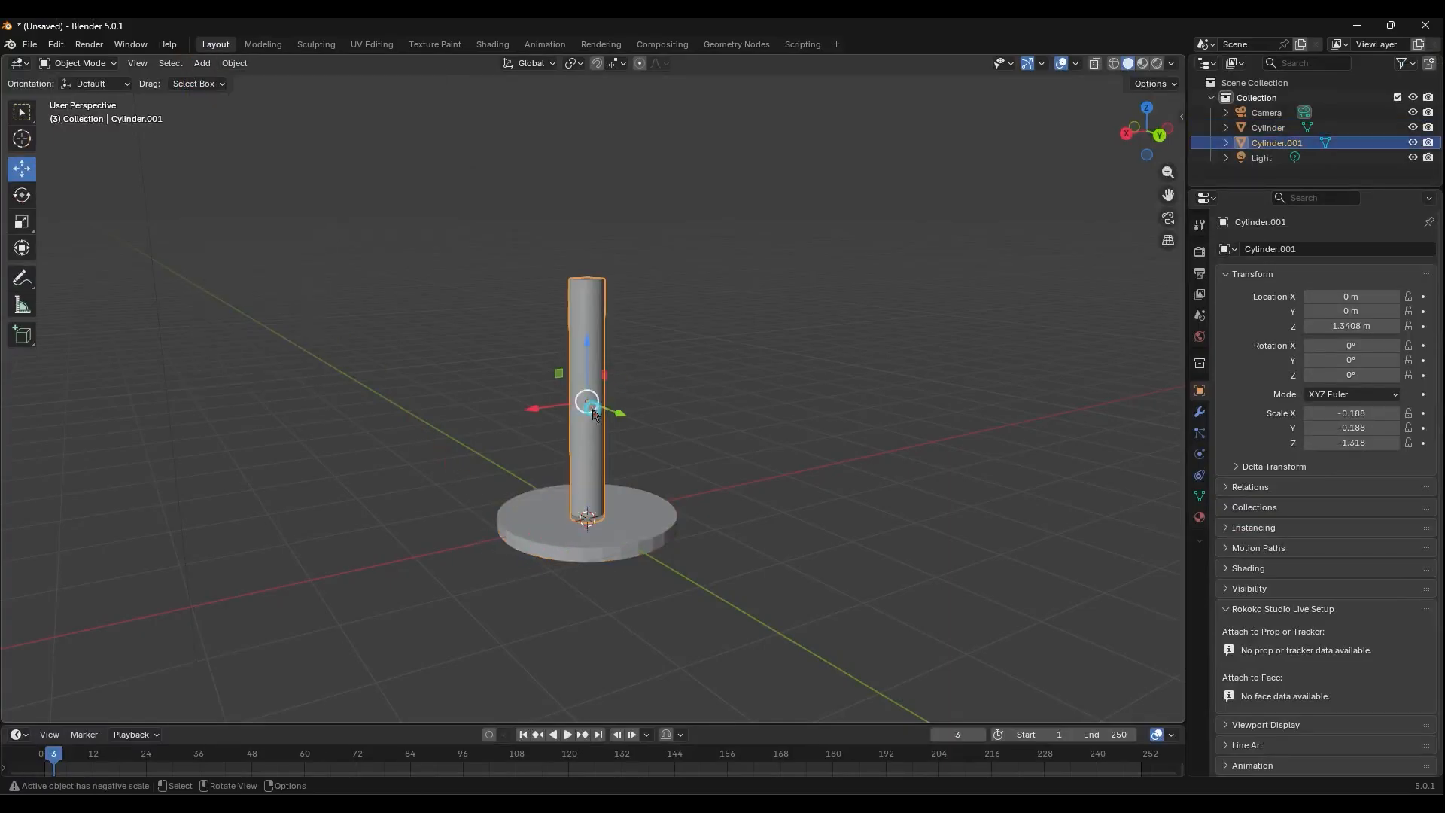
Try raising the base disc along the pole by about 1 m on Z, and undo the move
click(594, 526)
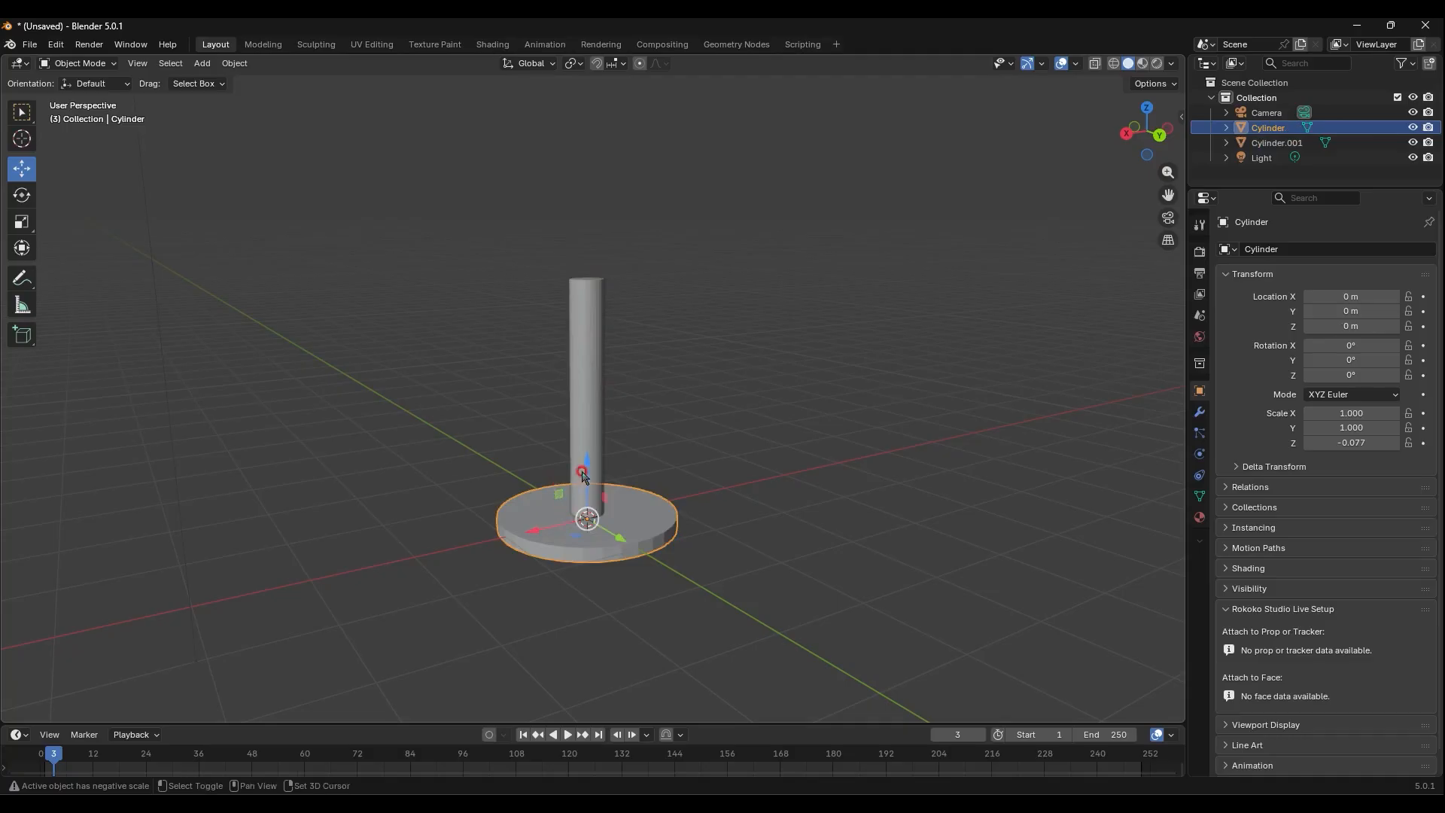
shift+drag(587, 458, 569, 352)
key(ctrl+z)
drag(588, 456, 573, 364)
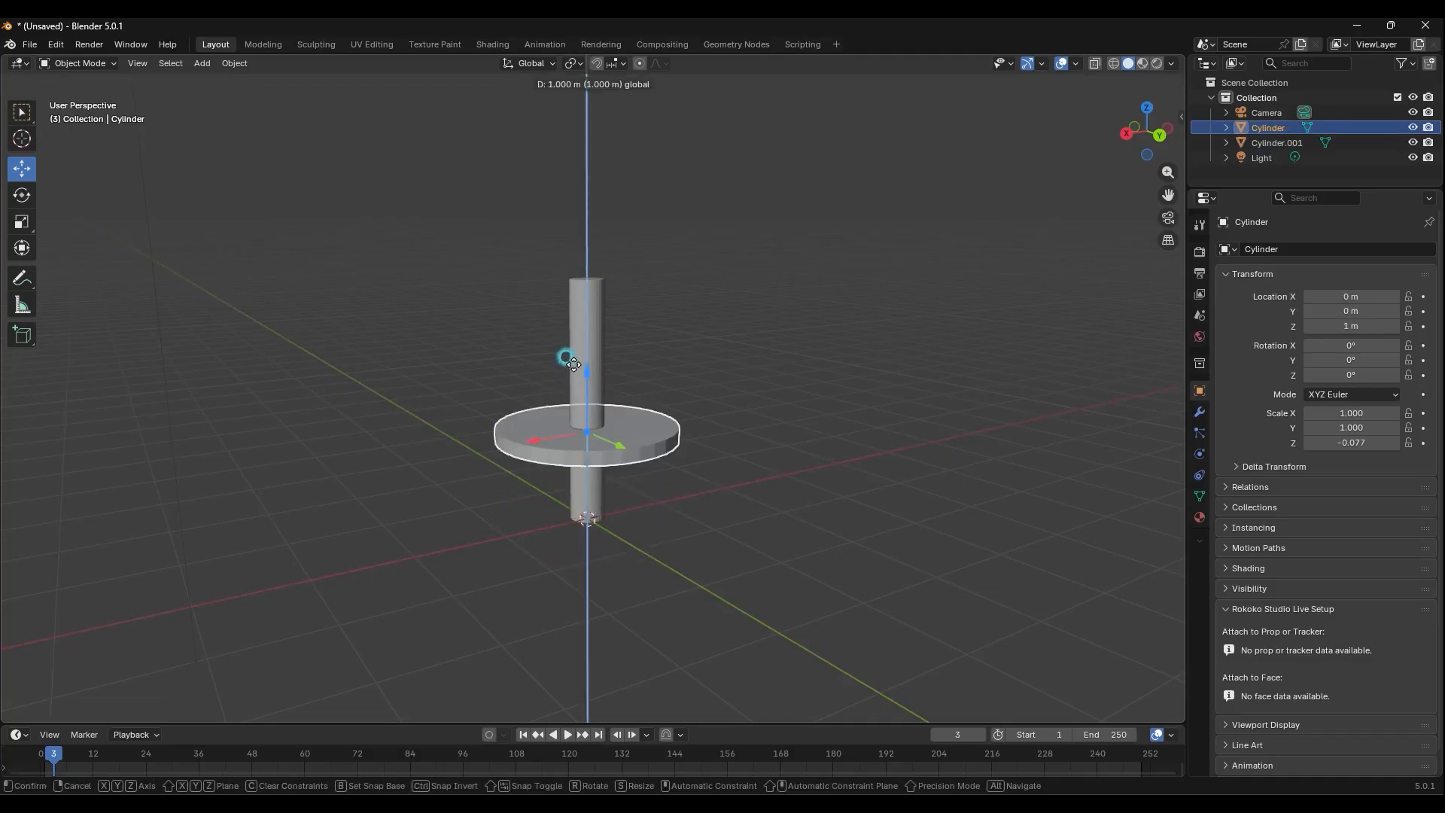
key(ctrl+z)
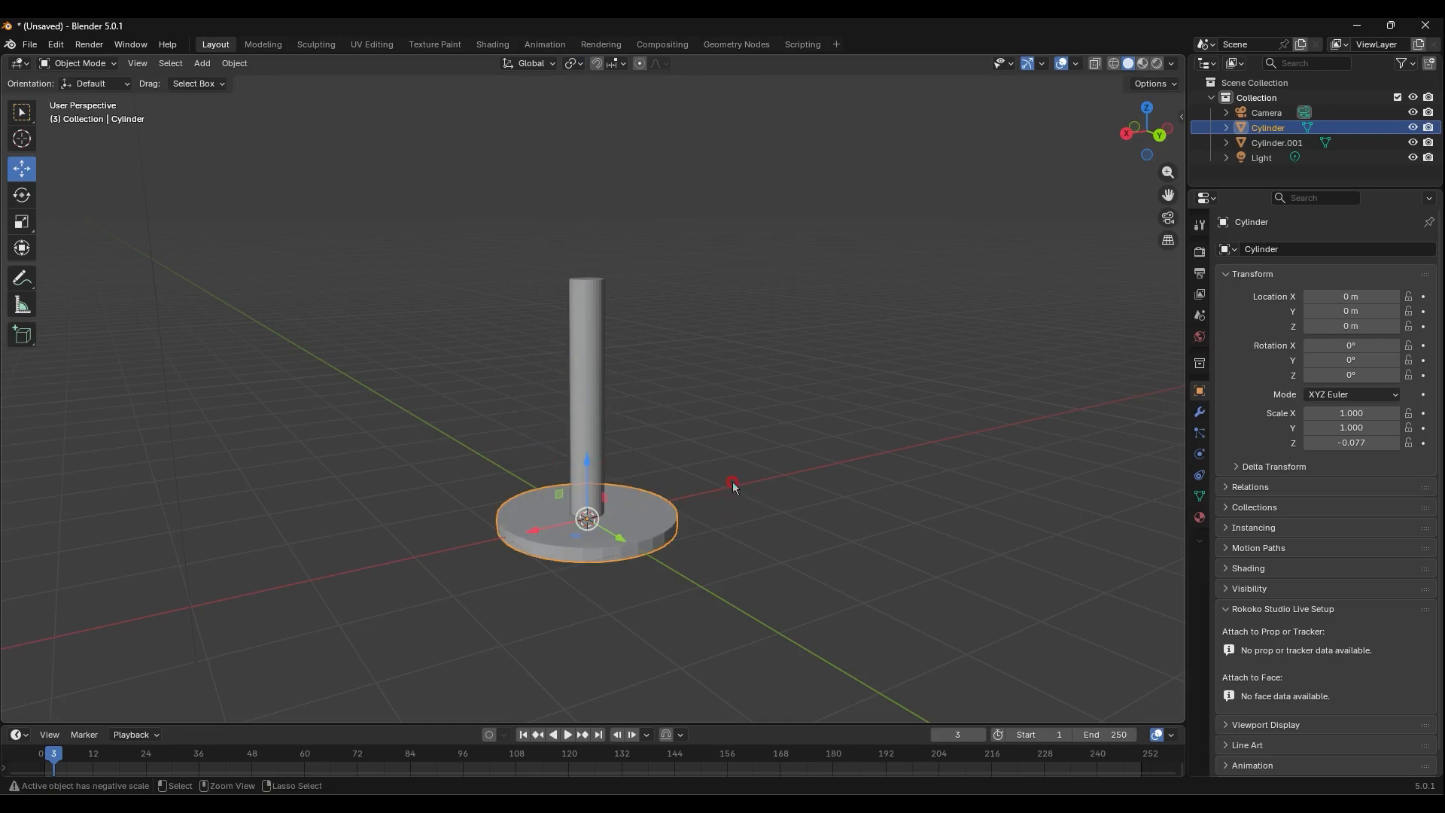
Duplicate the base disc and move the copy along Z to about 2.61 m, at the pole's upper end
key(shift+d)
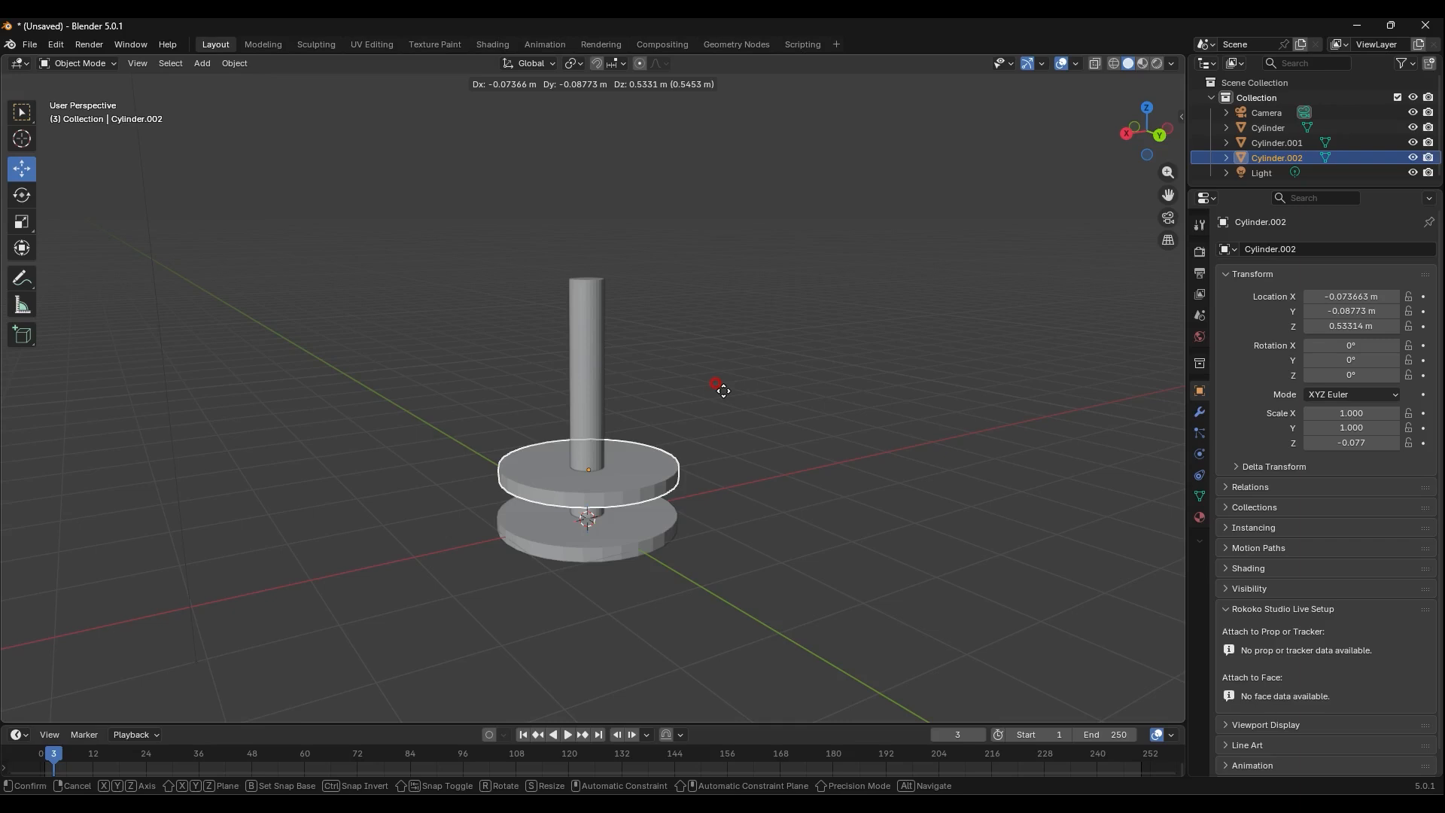
key(z)
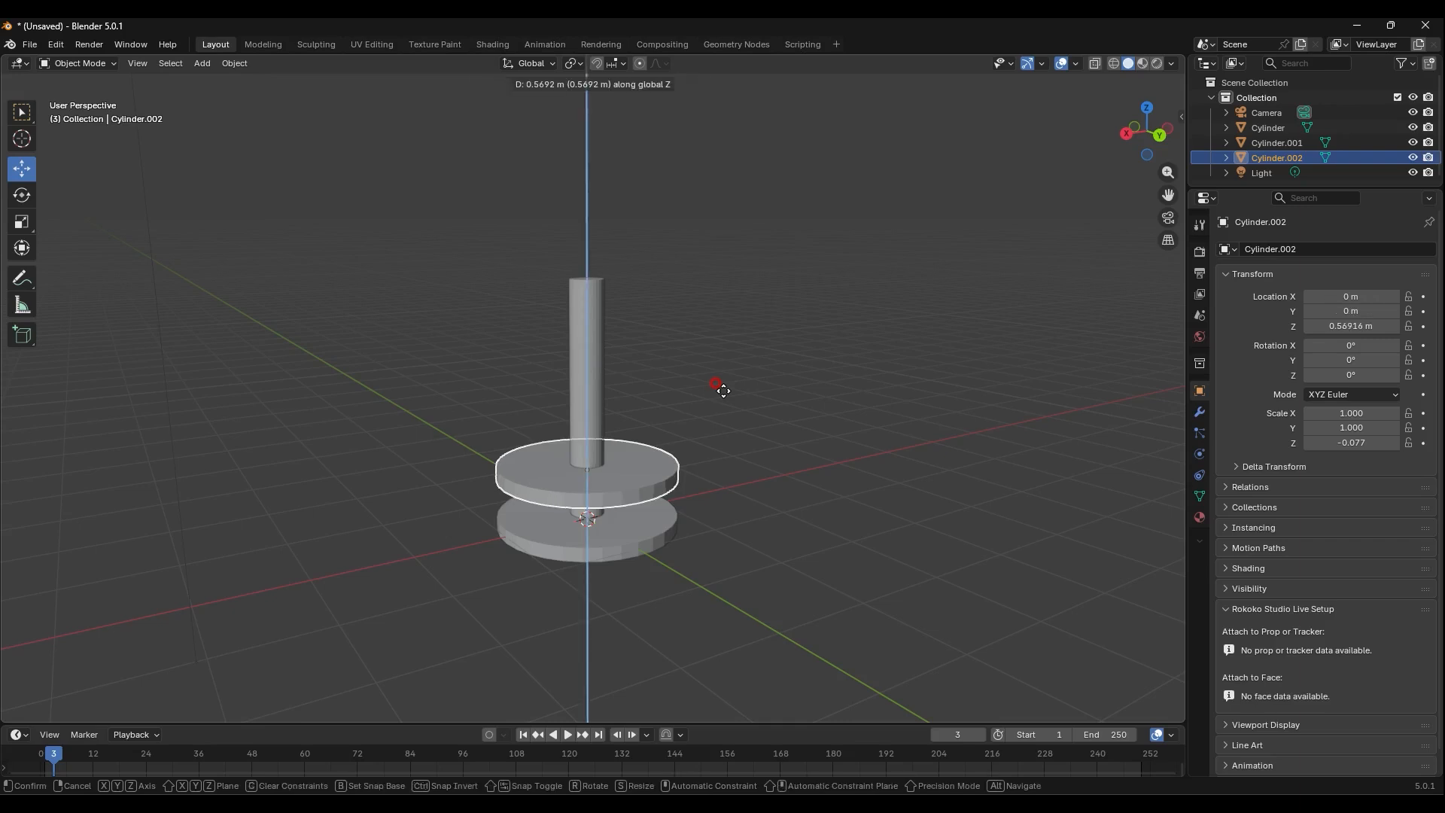
click(739, 203)
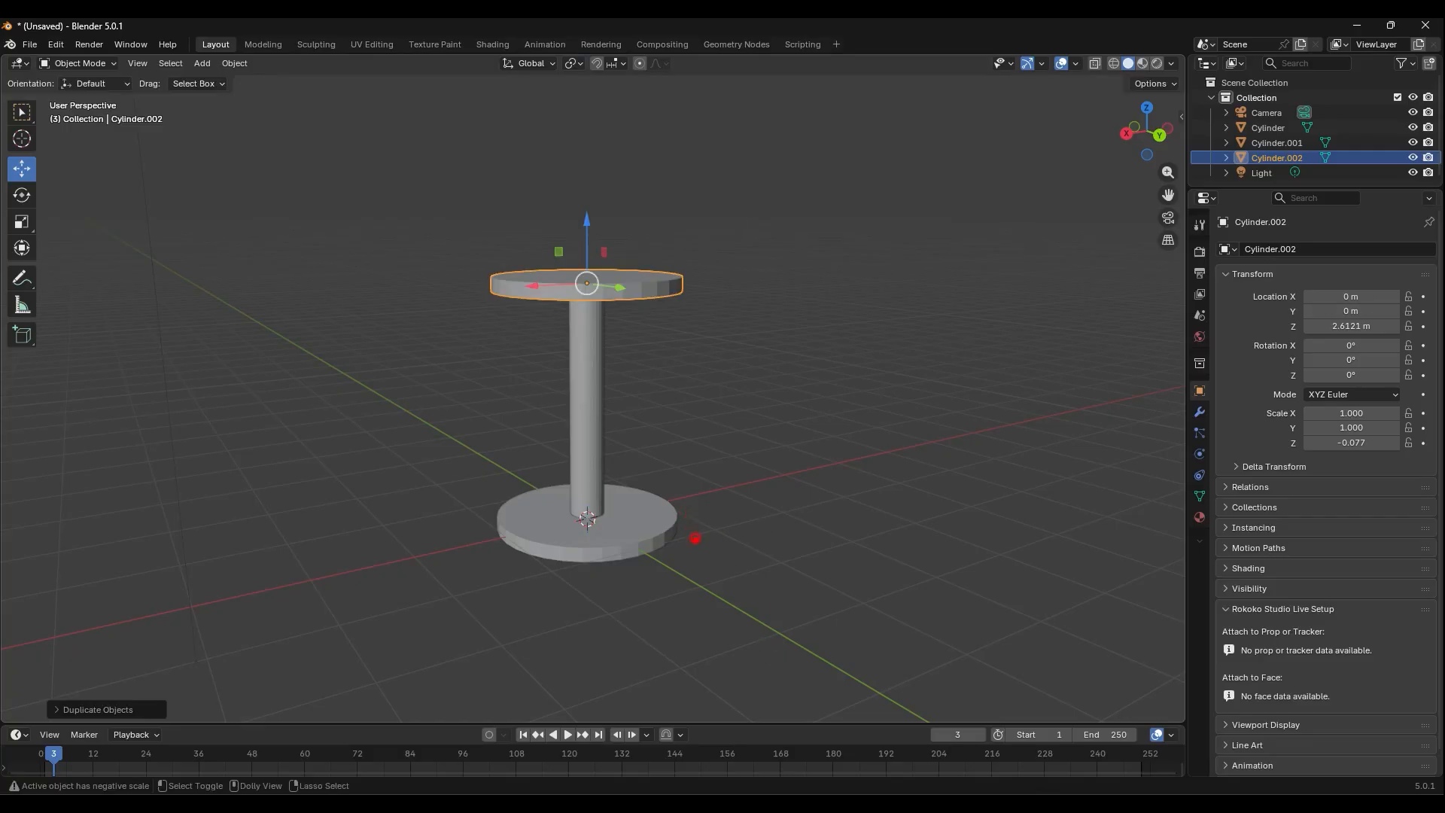
drag(707, 573, 462, 465)
mouse_move(677, 472)
mouse_down()
mouse_move(745, 436)
mouse_move(694, 299)
mouse_move(698, 323)
mouse_move(726, 293)
mouse_up()
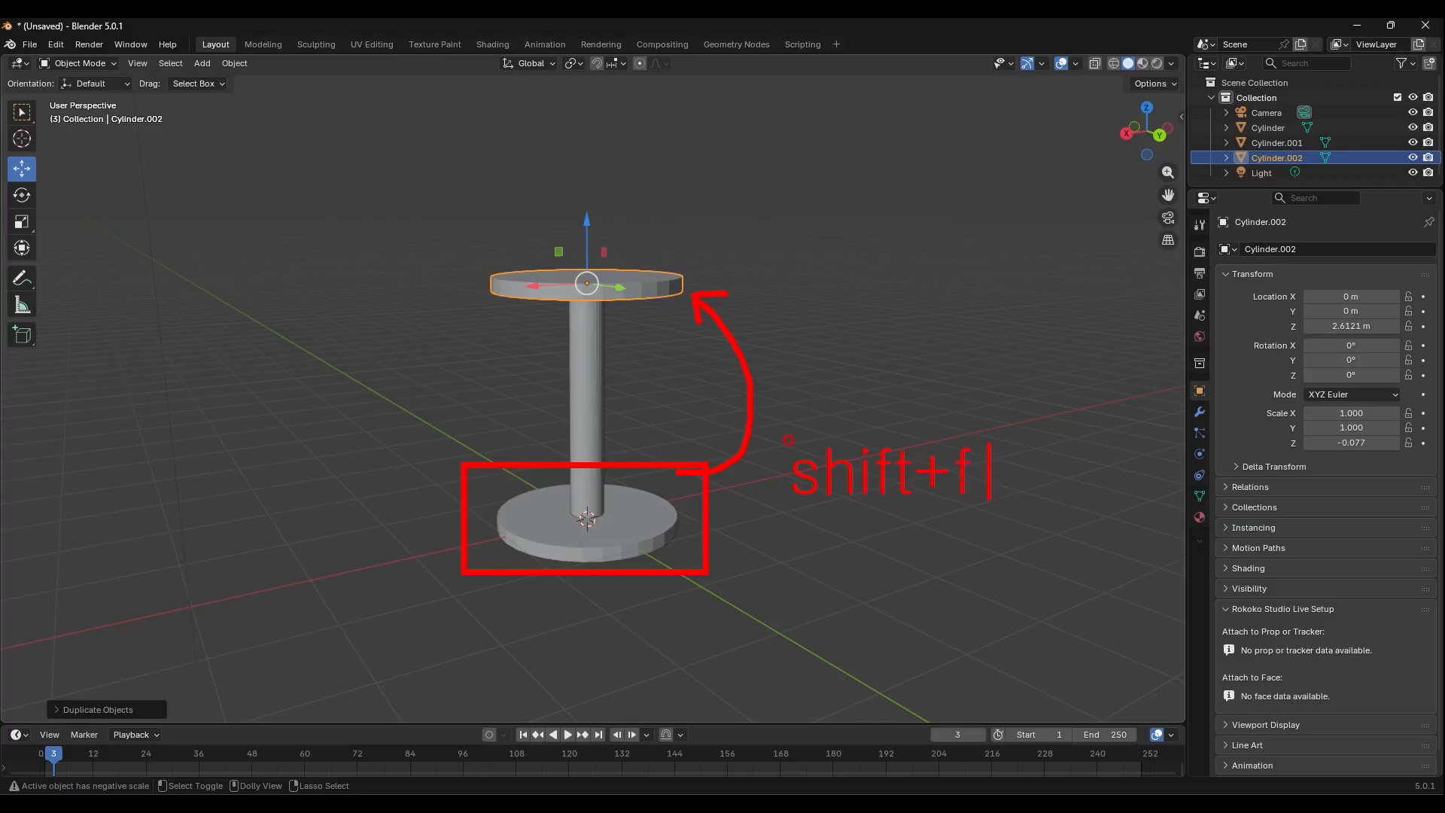
key(BackSpace)
text(d ,z)
key(Escape)
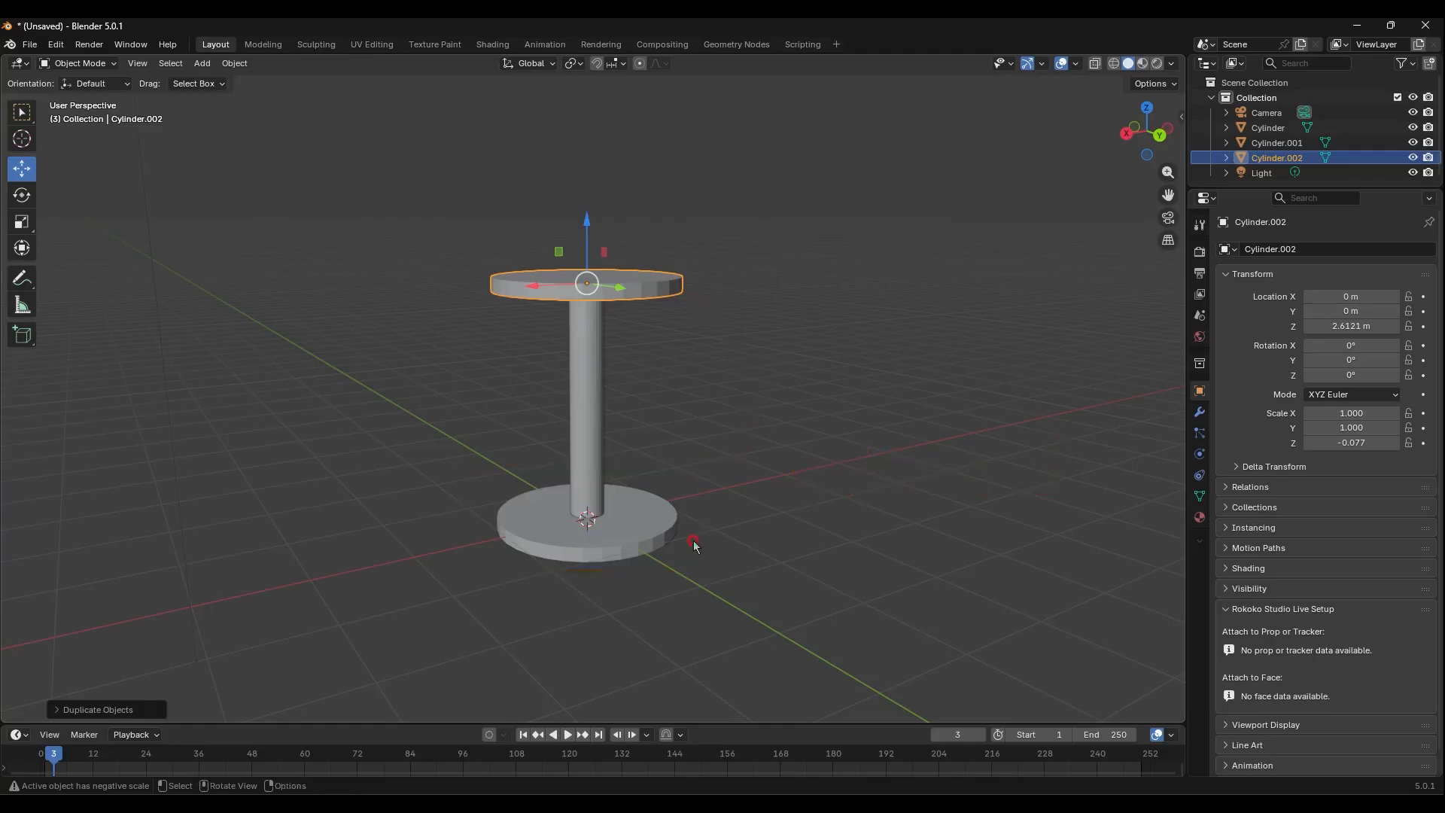
Scale the upper disc into a tabletop of about 2.20 on X and Y and -0.072 on Z
click(22, 221)
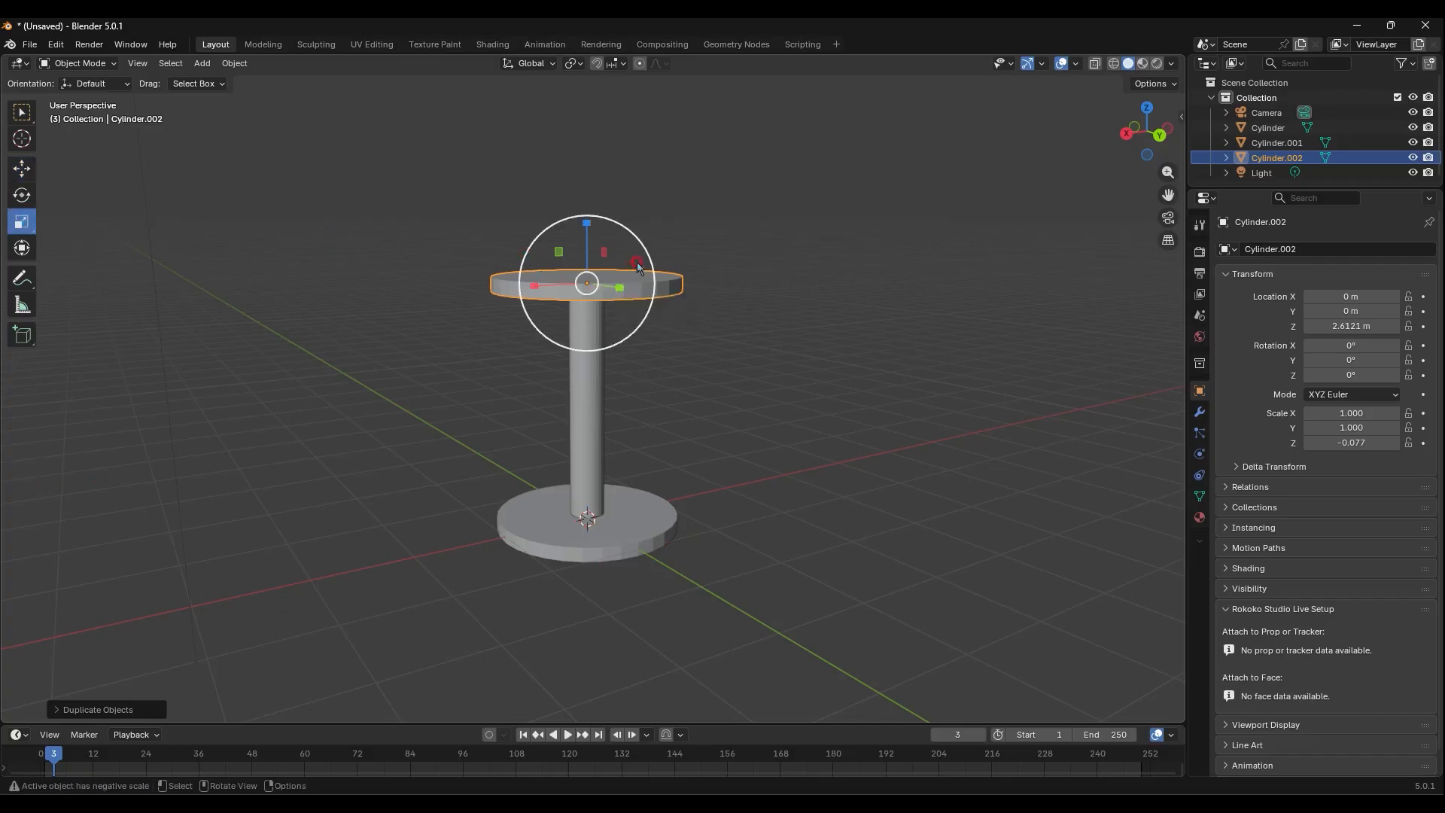
drag(651, 253, 727, 204)
drag(588, 224, 591, 259)
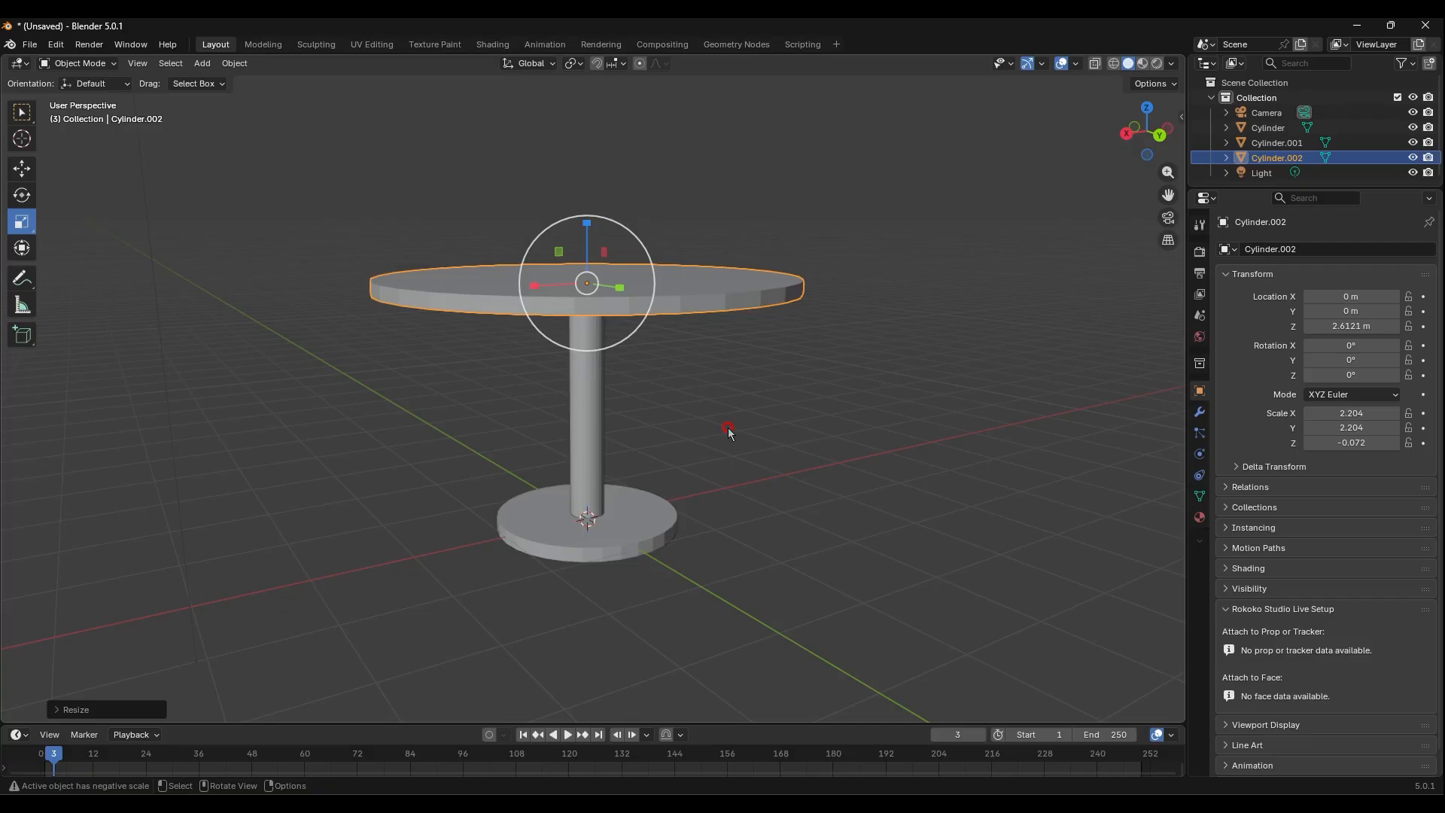
Deselect the tabletop, add a cube mesh at the origin, and scale it uniformly to about 0.323
click(423, 408)
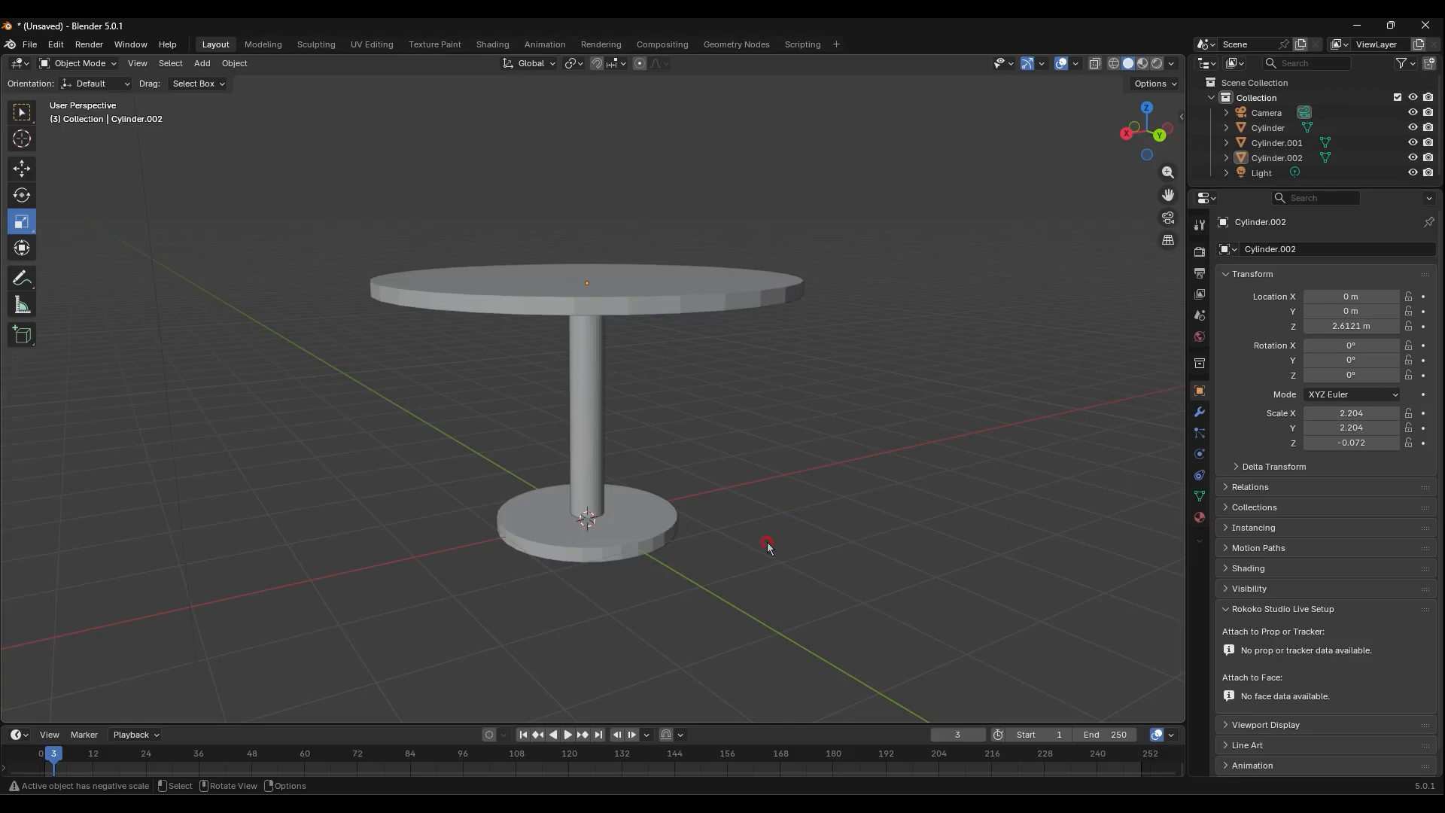
middle_drag(768, 545, 715, 550)
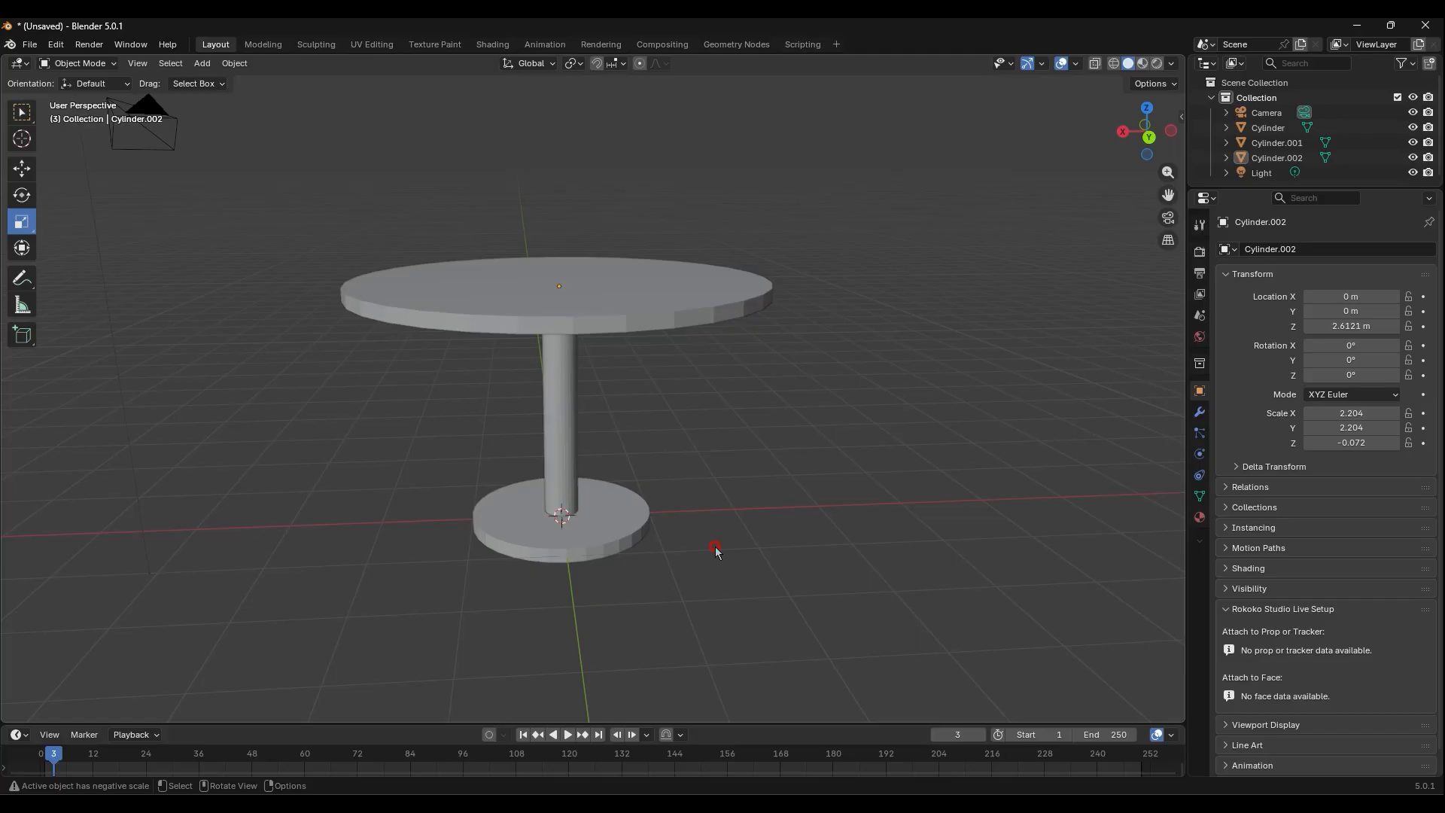
click(200, 64)
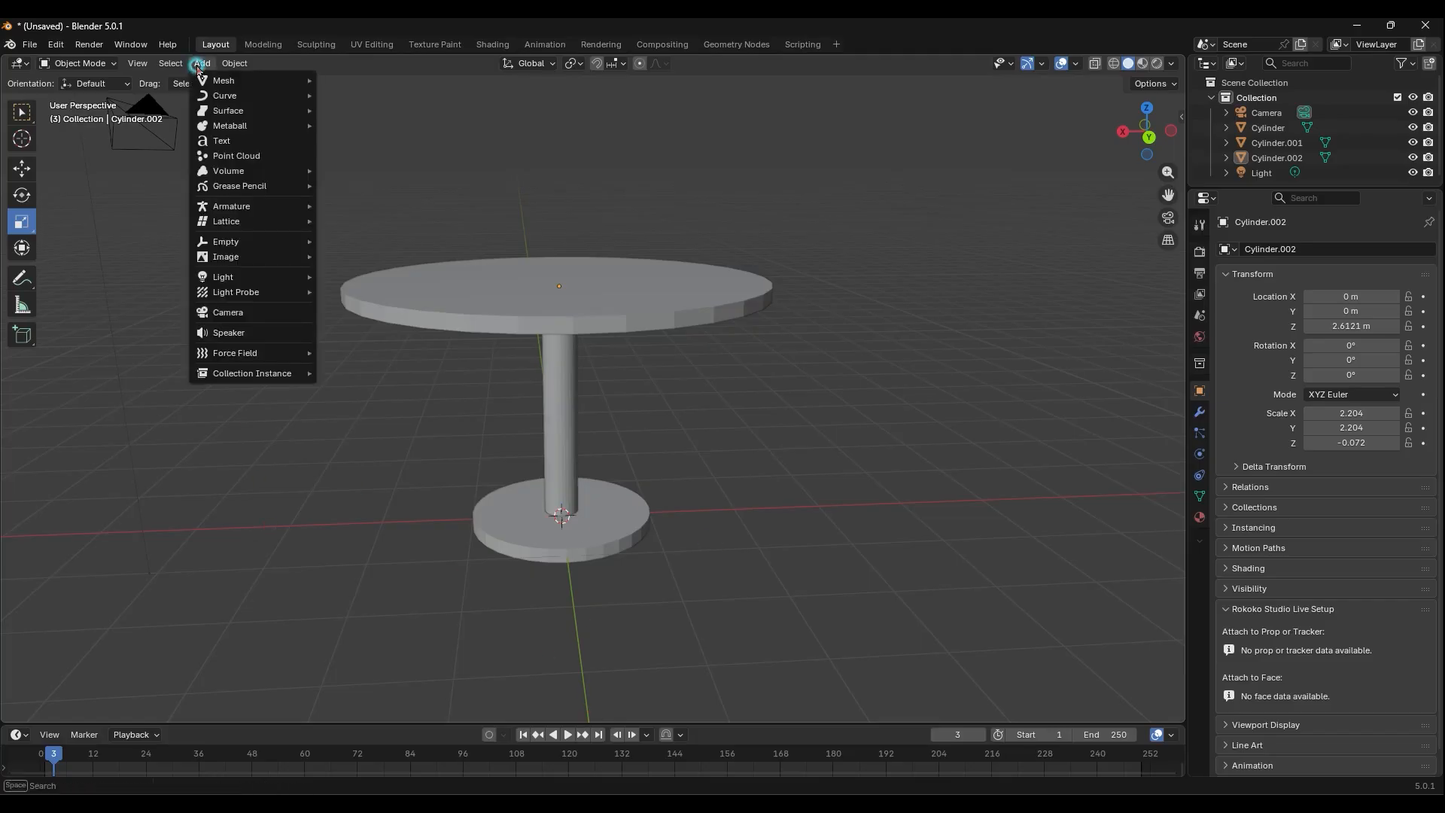
mouse_move(229, 85)
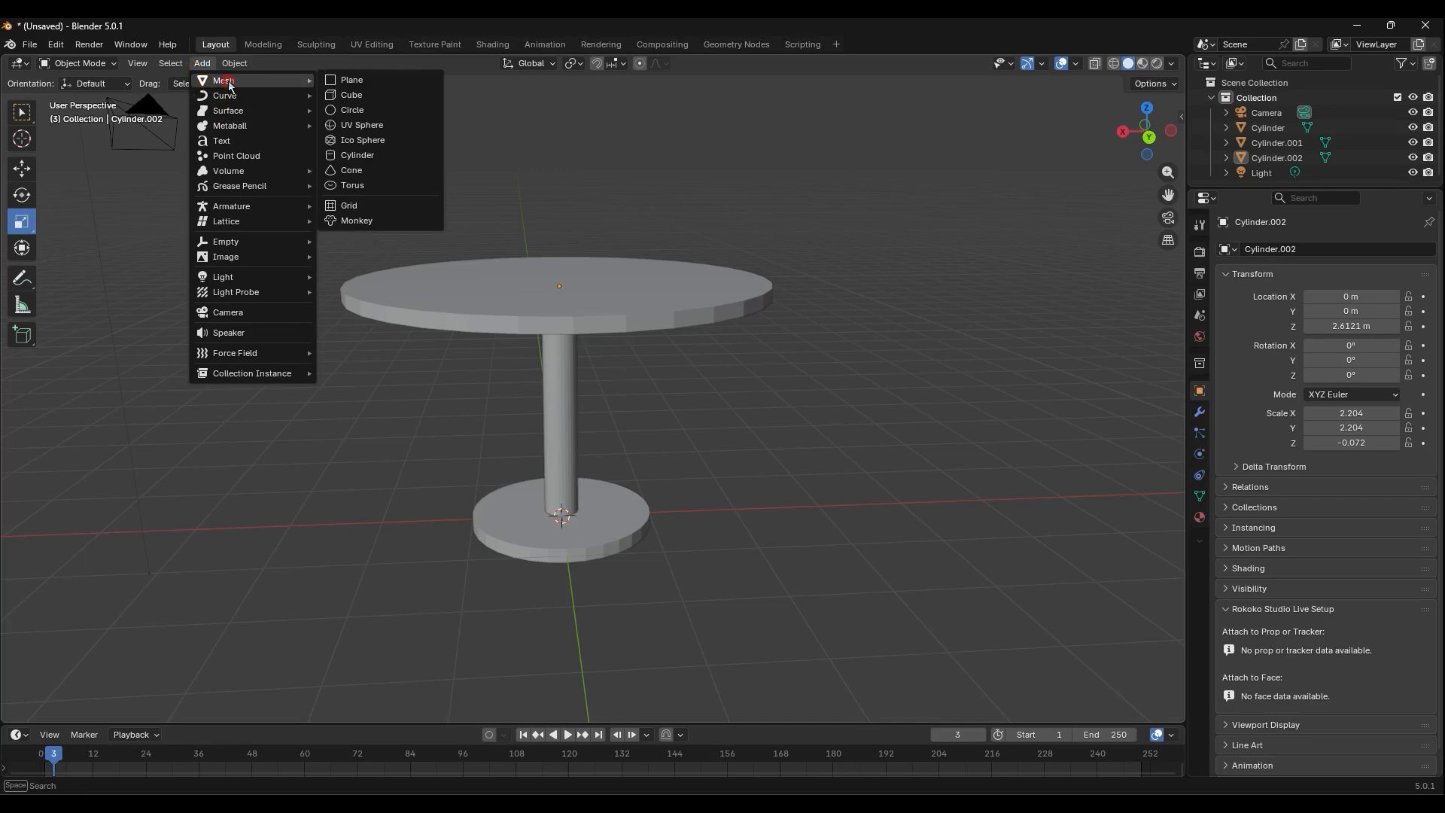
click(358, 101)
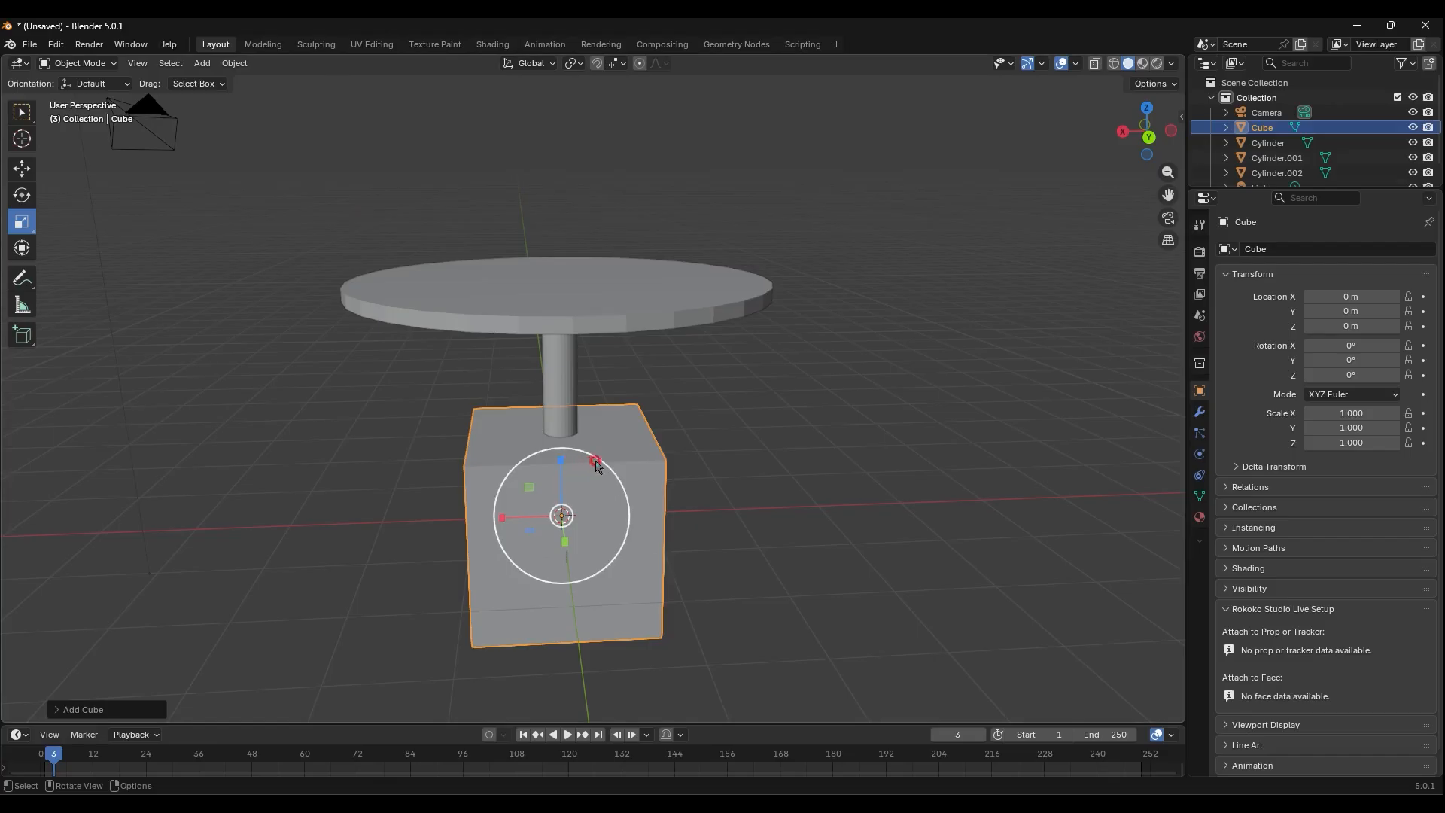
drag(596, 461, 553, 381)
key(ctrl+z)
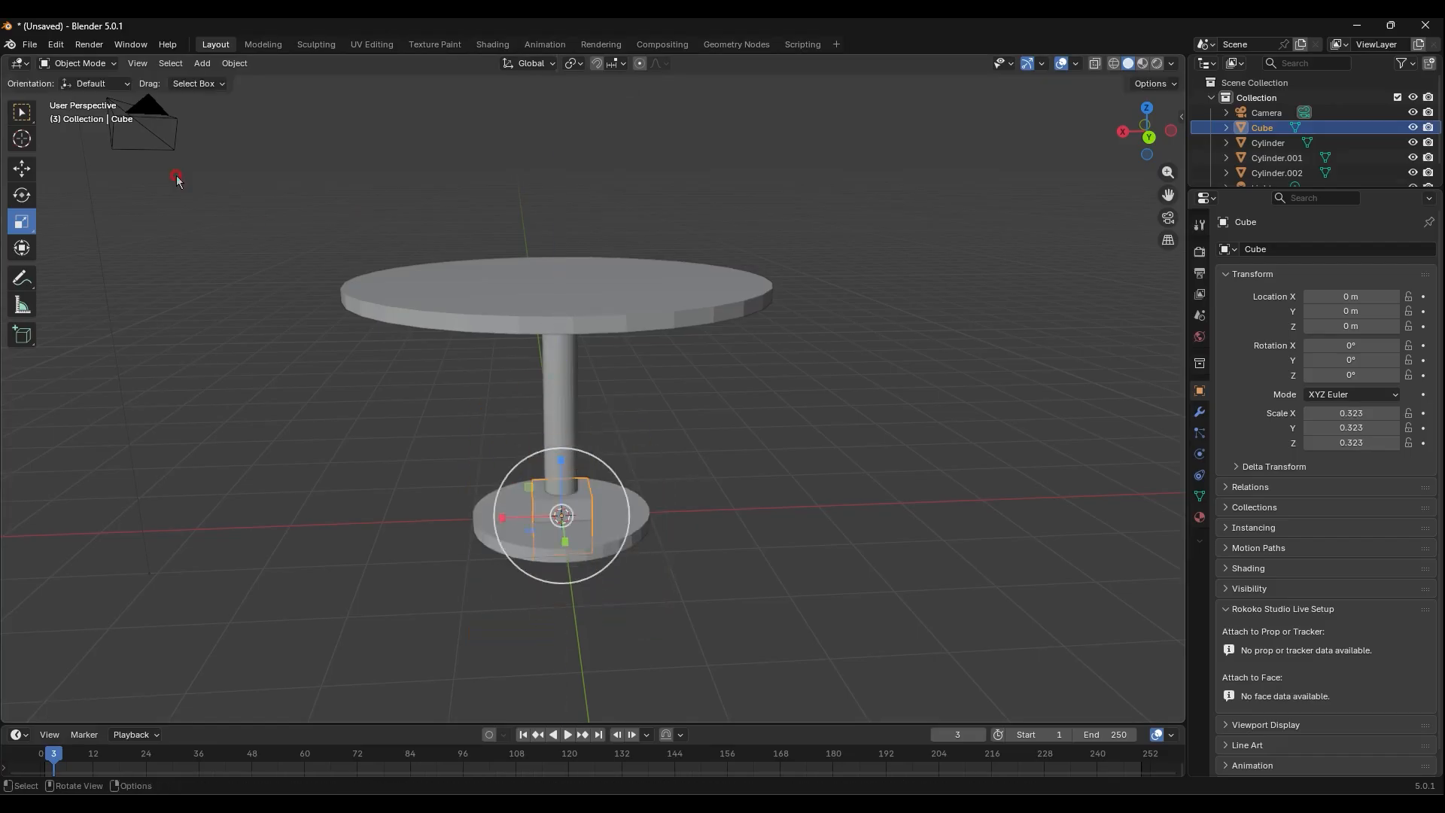
Move the small cube onto the tabletop, to about X 1.05 m, Y -0.32 m and Z 2.98 m
click(18, 172)
drag(560, 461, 535, 193)
middle_drag(553, 284, 596, 319)
drag(596, 319, 386, 344)
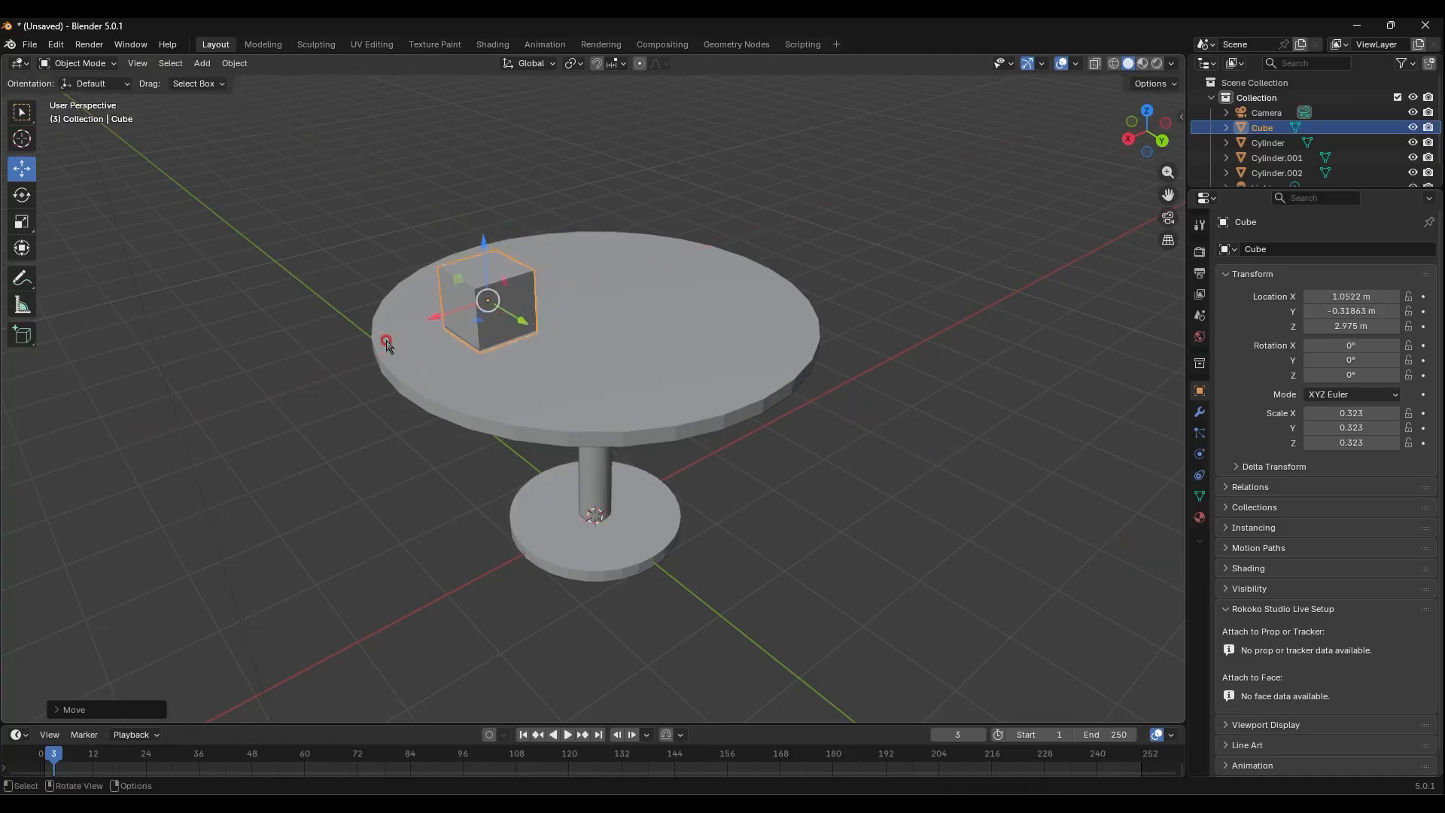
Add a UV sphere and raise it along Z to about 3.33 m, above the tabletop
click(202, 63)
mouse_move(225, 81)
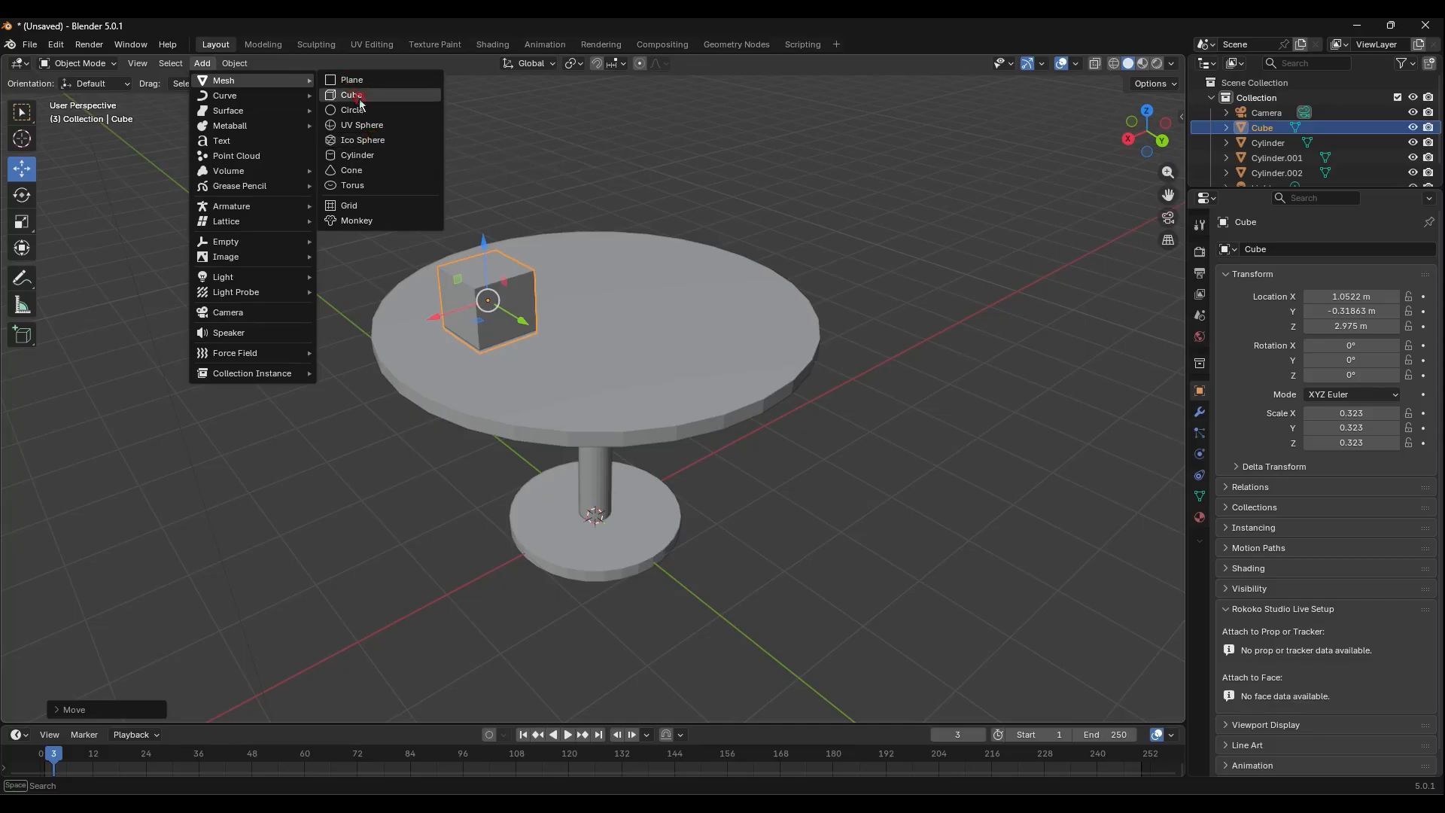
click(364, 125)
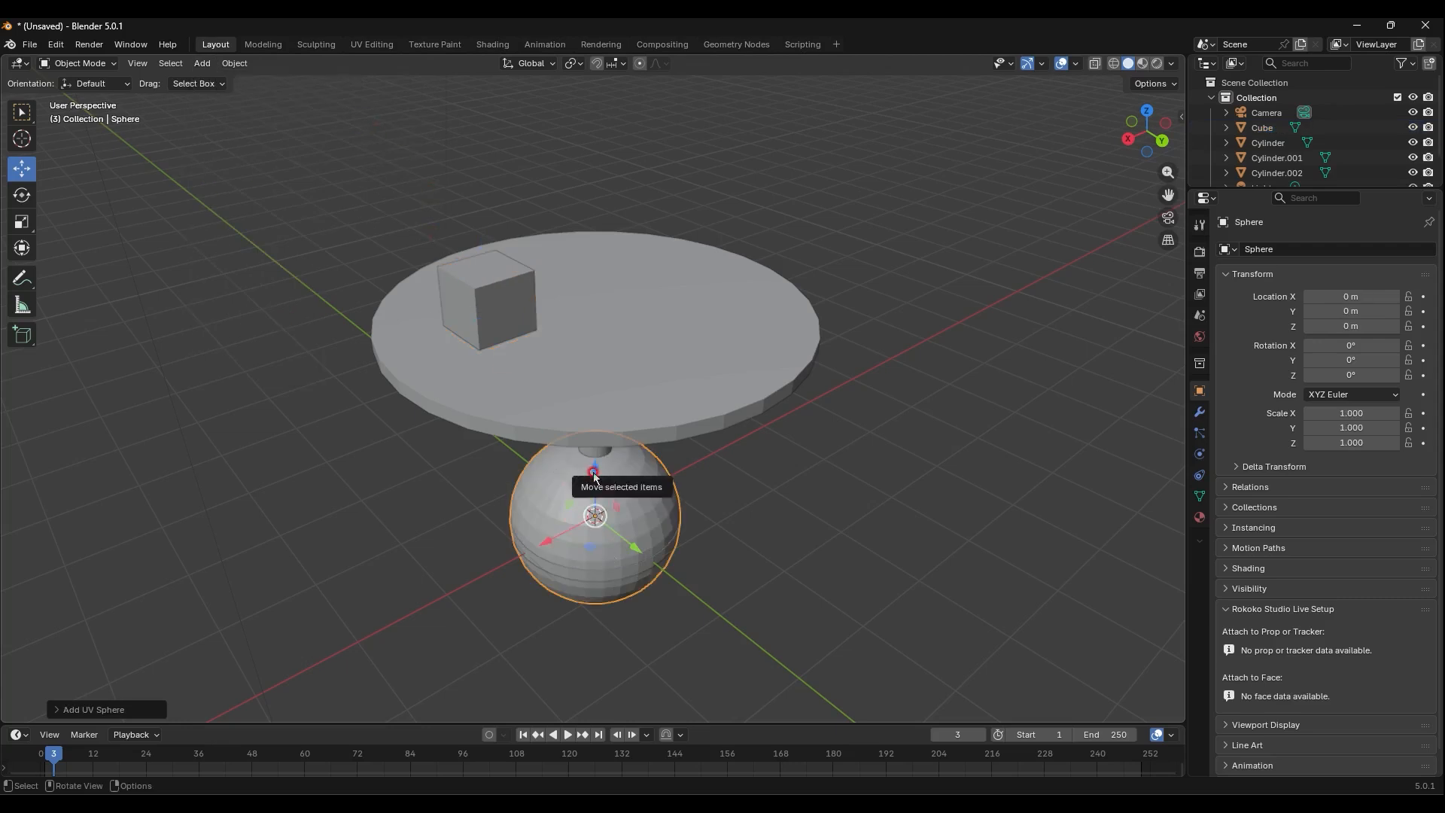
drag(593, 470, 588, 206)
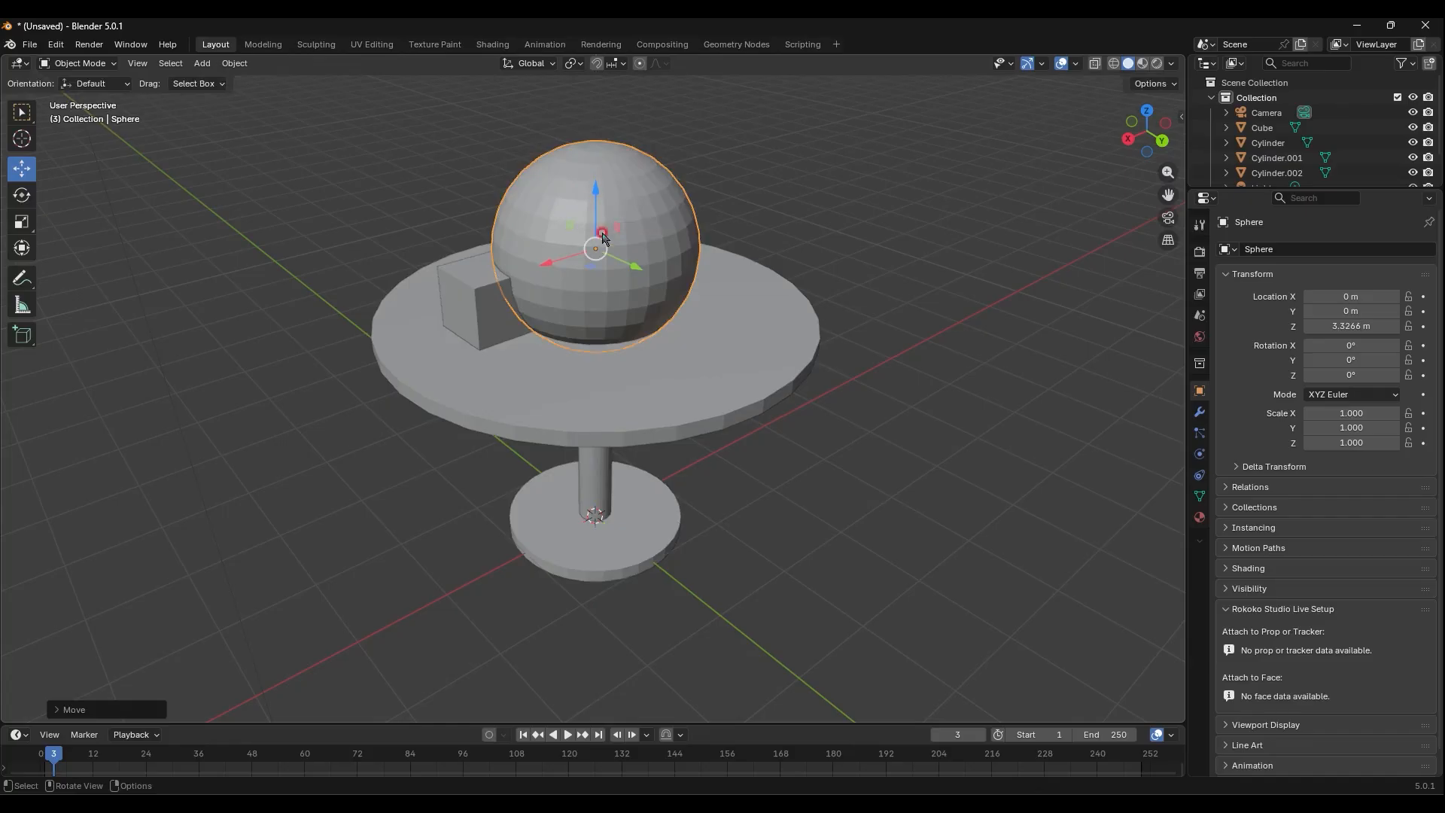
Scale the sphere uniformly to about 0.491
click(22, 221)
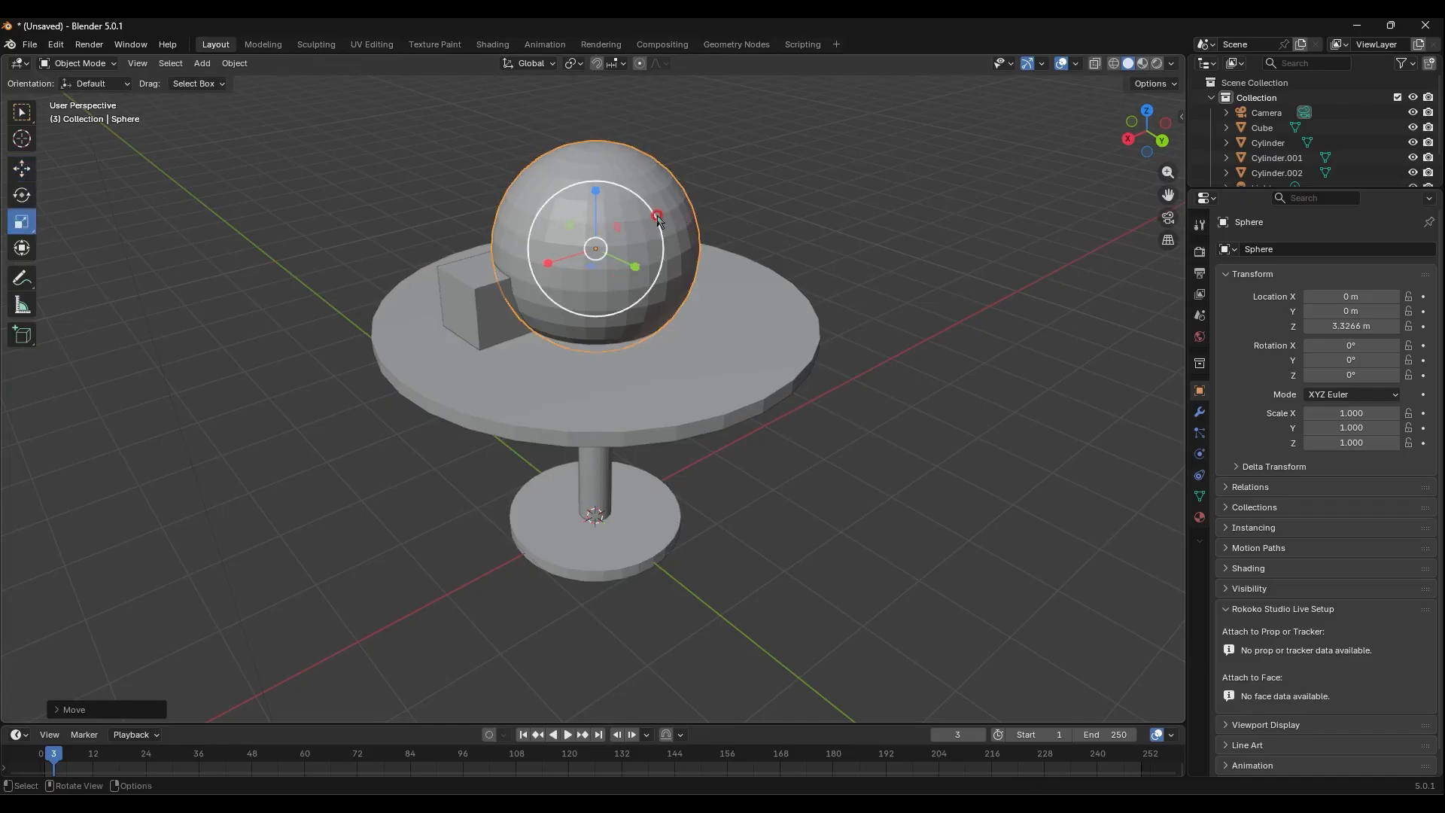
drag(679, 219, 636, 263)
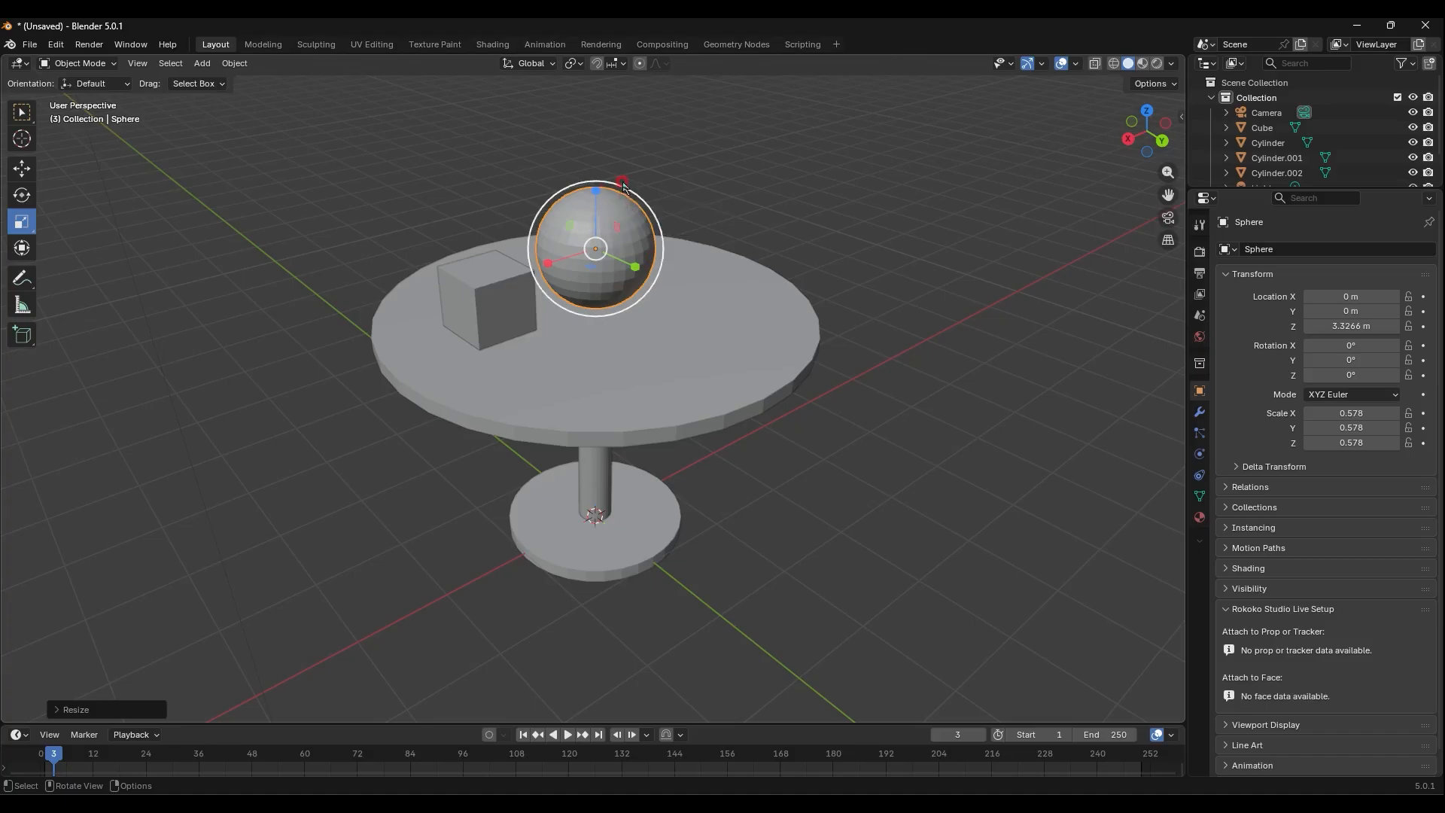
drag(622, 201, 618, 205)
middle_drag(715, 316, 667, 285)
key(w)
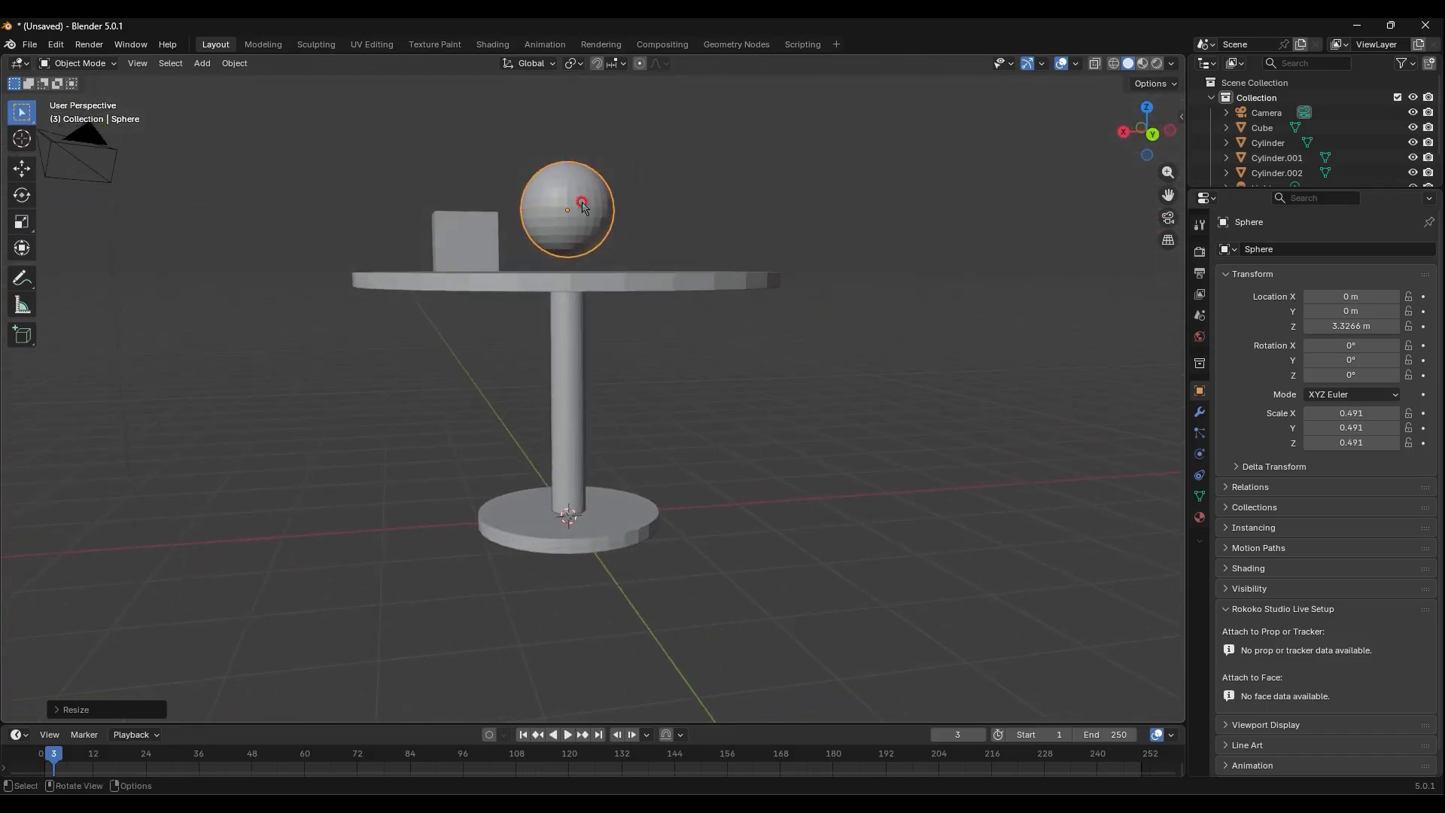
Lower the sphere onto the tabletop at about Z 3.14 m and shift it to about X -0.18 m, Y -0.41 m
click(15, 176)
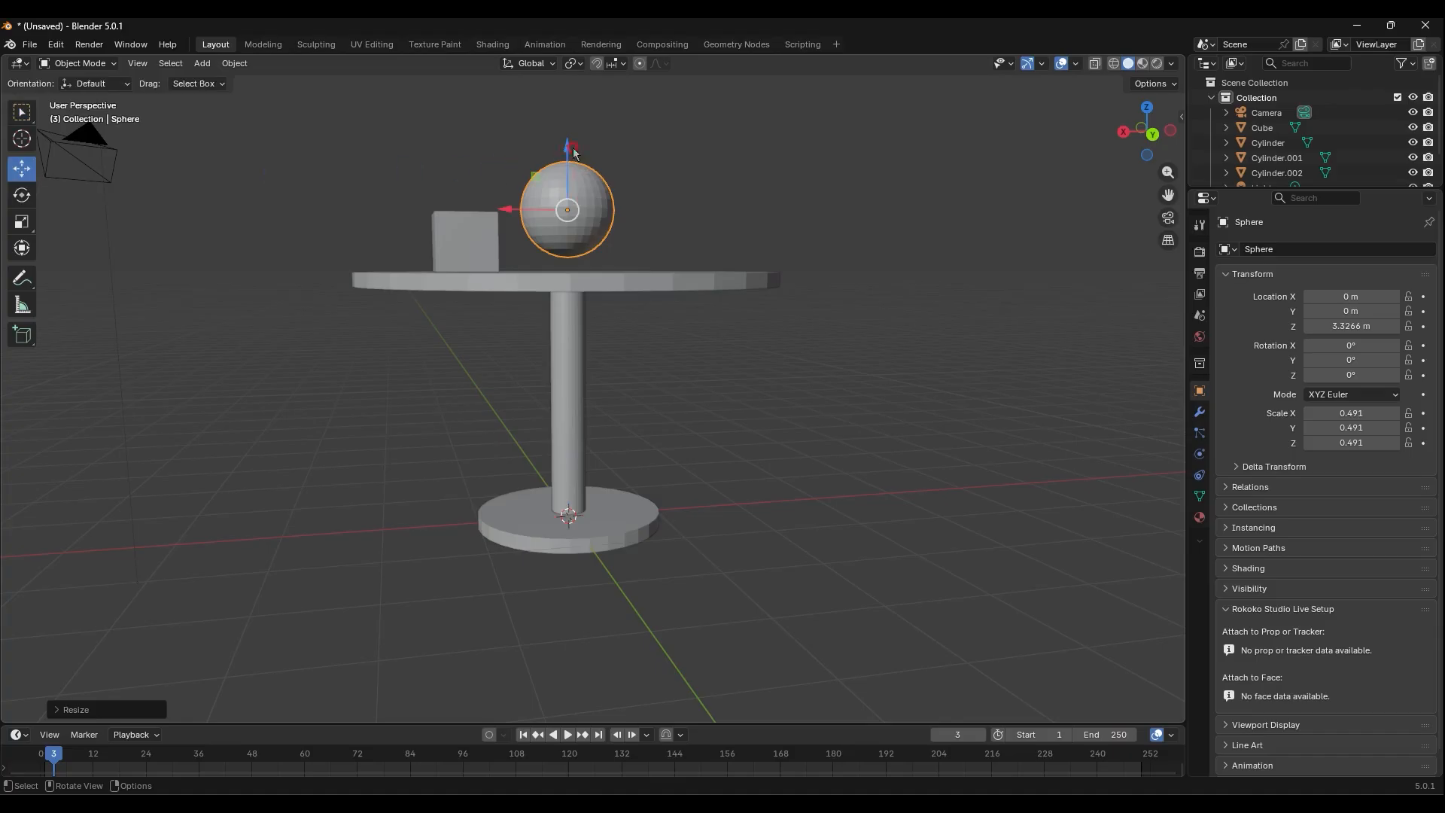
drag(566, 148, 563, 165)
middle_drag(572, 188, 661, 422)
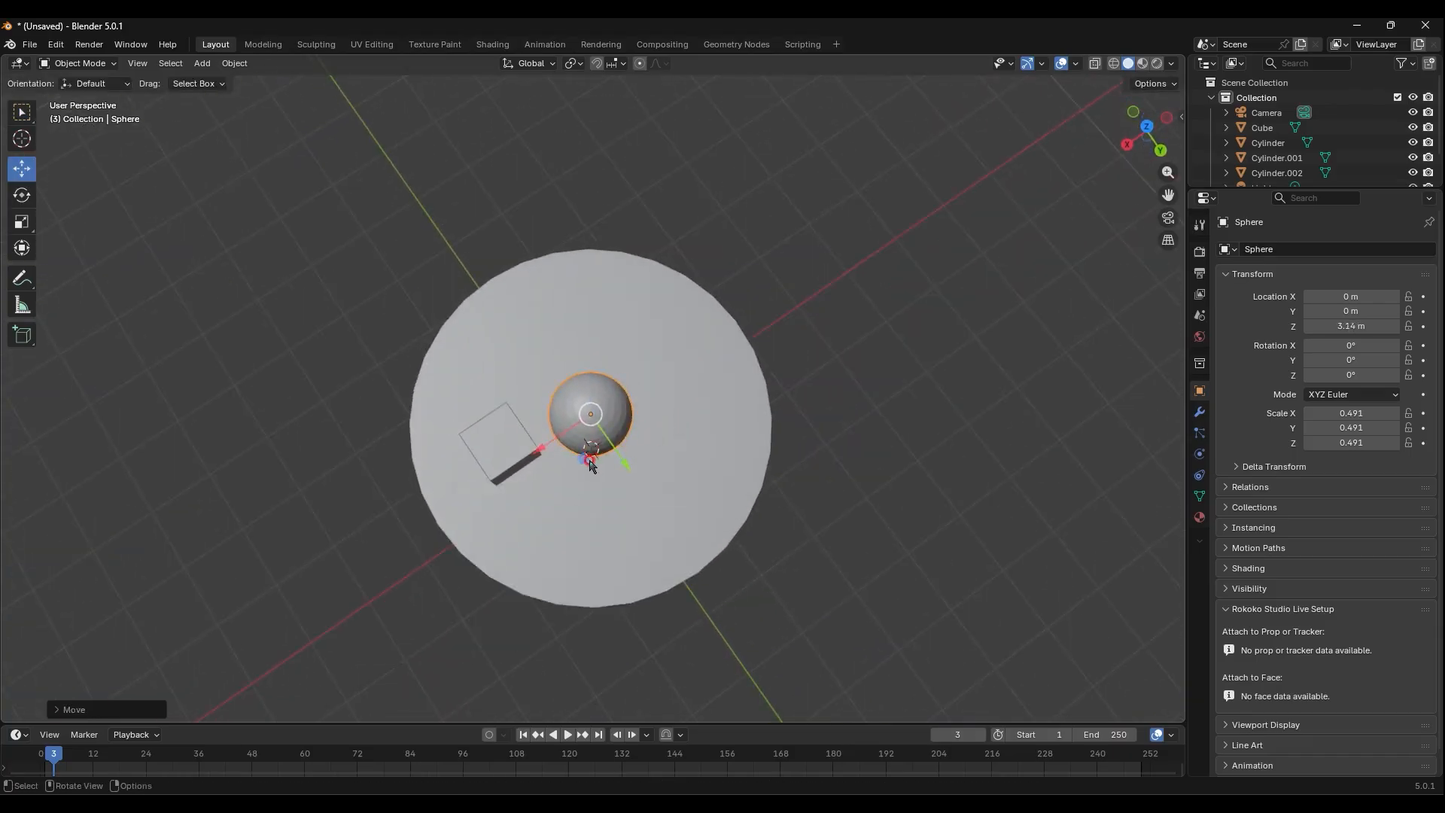
drag(583, 460, 568, 410)
middle_drag(568, 410, 279, 132)
Add a monkey mesh at the origin and scale it uniformly to about 0.304
click(201, 63)
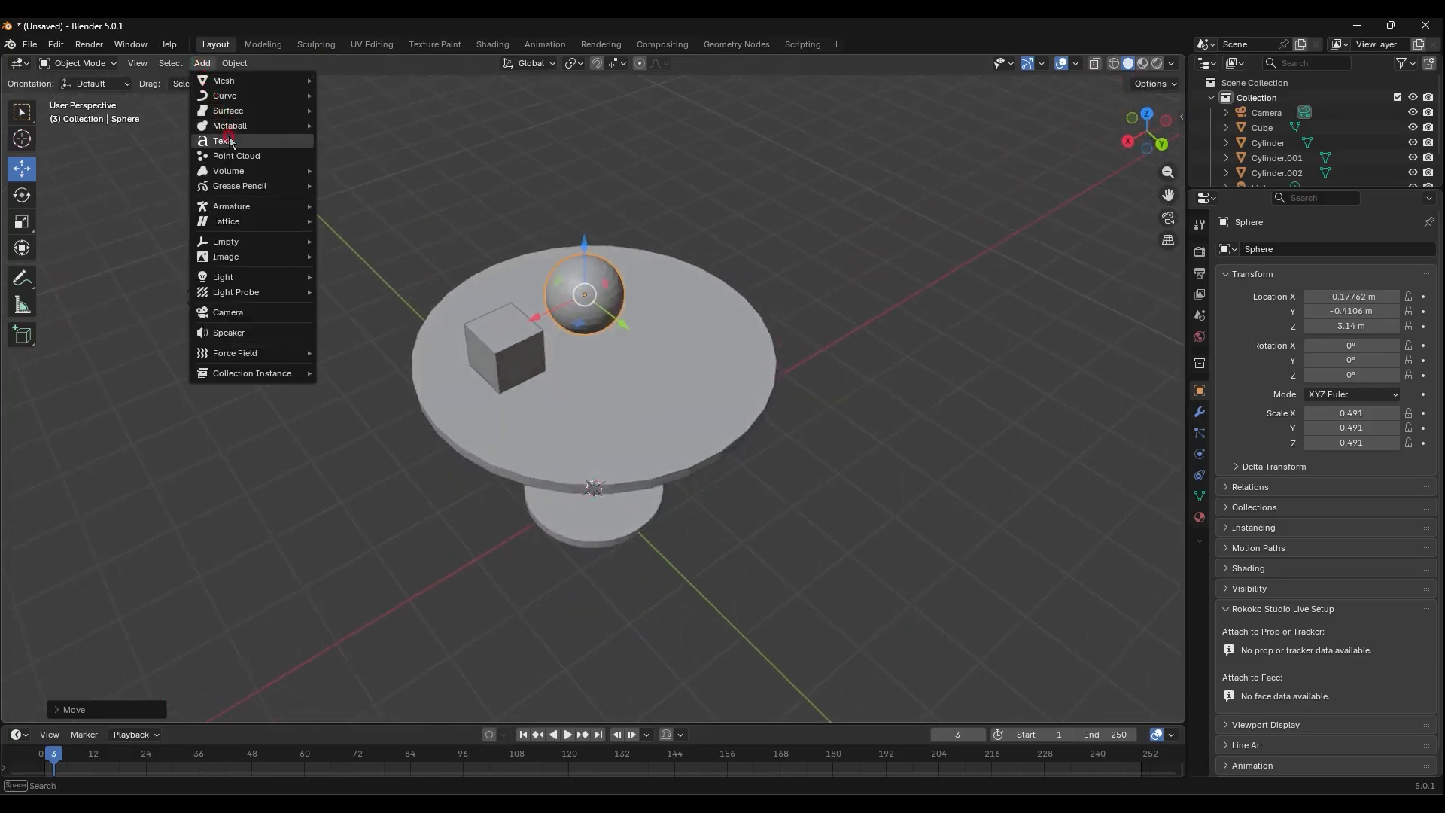
mouse_move(225, 95)
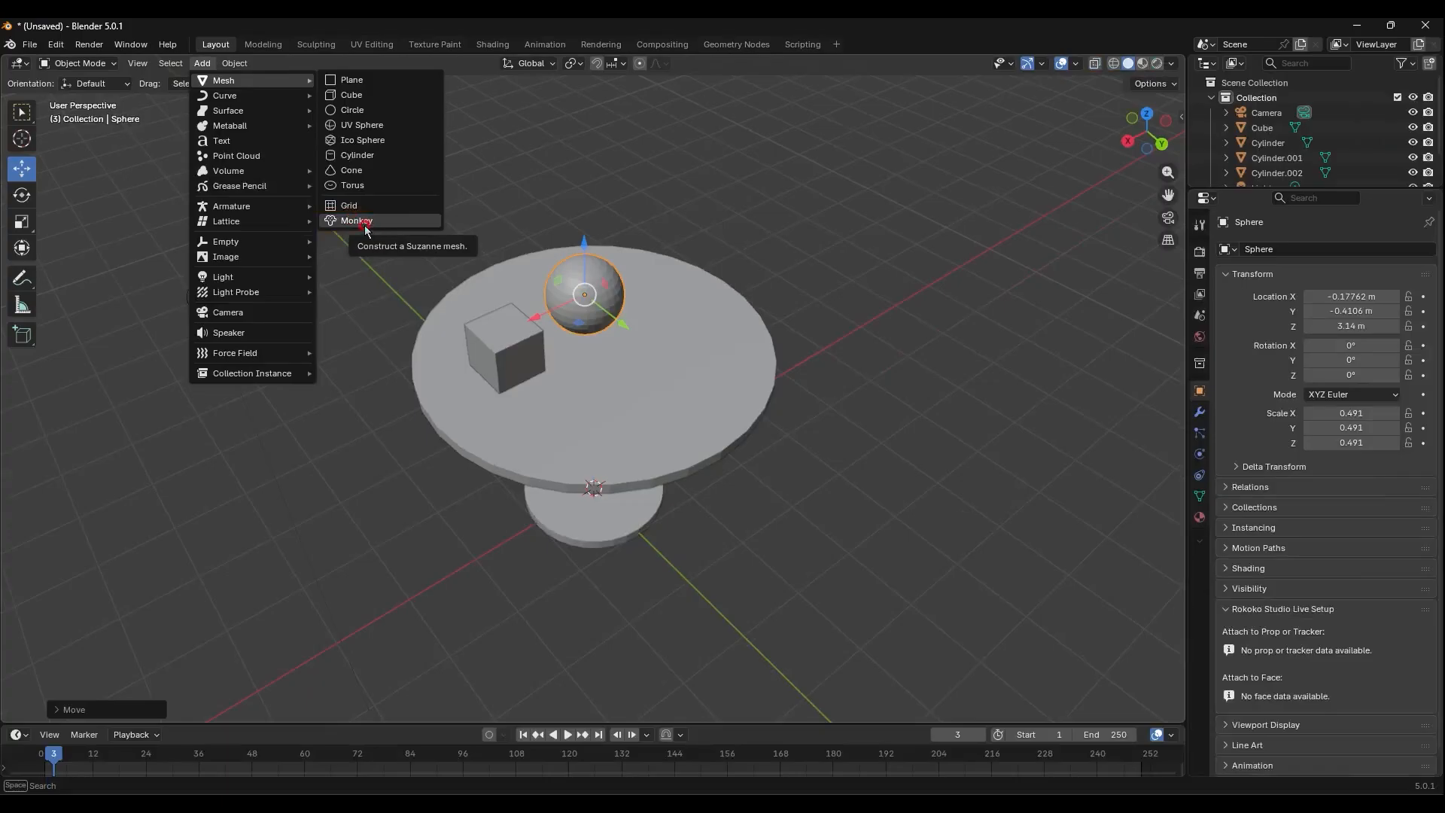
click(711, 421)
middle_drag(655, 422, 721, 406)
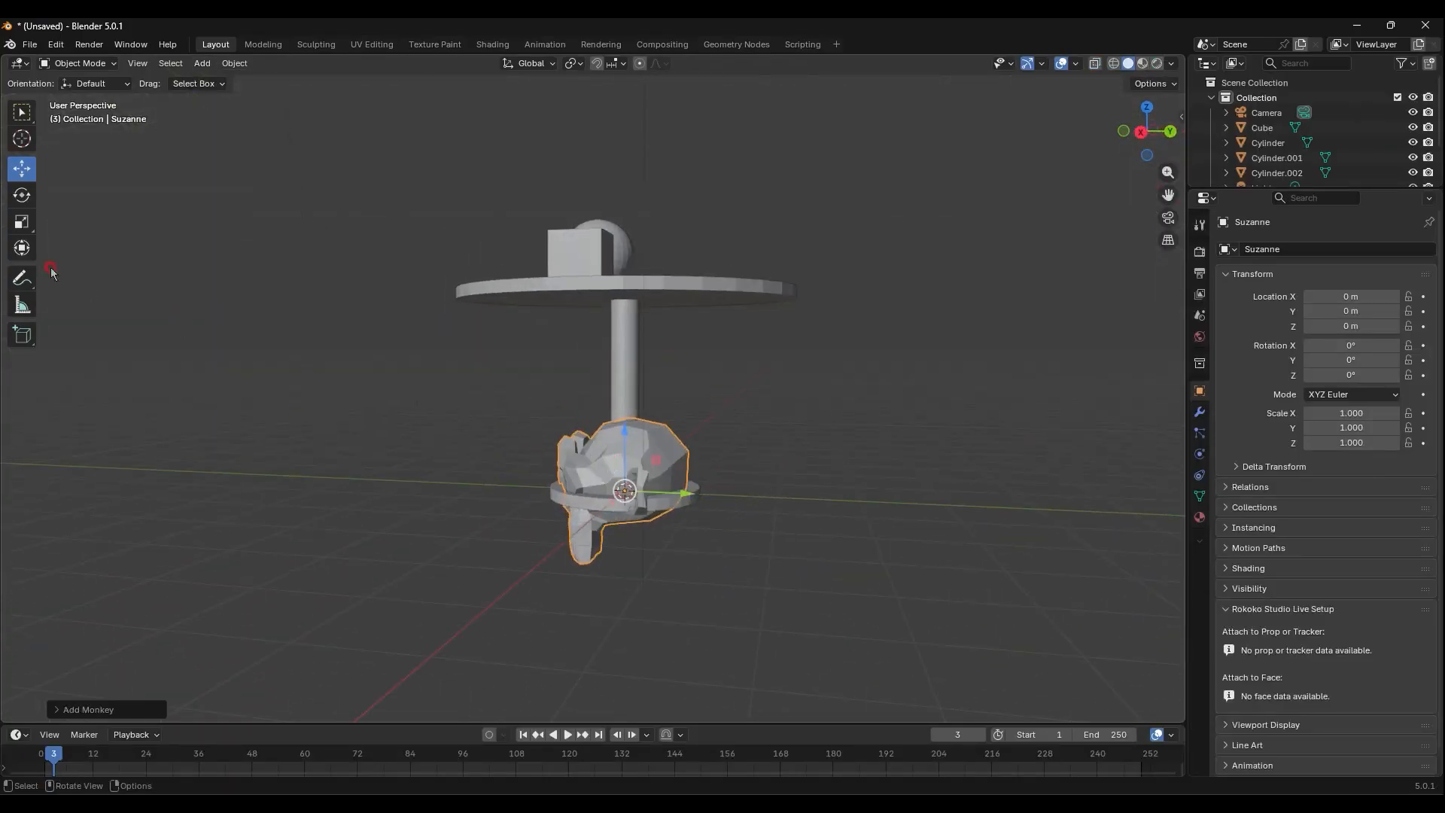
click(25, 224)
drag(689, 508, 645, 496)
middle_drag(645, 496, 666, 502)
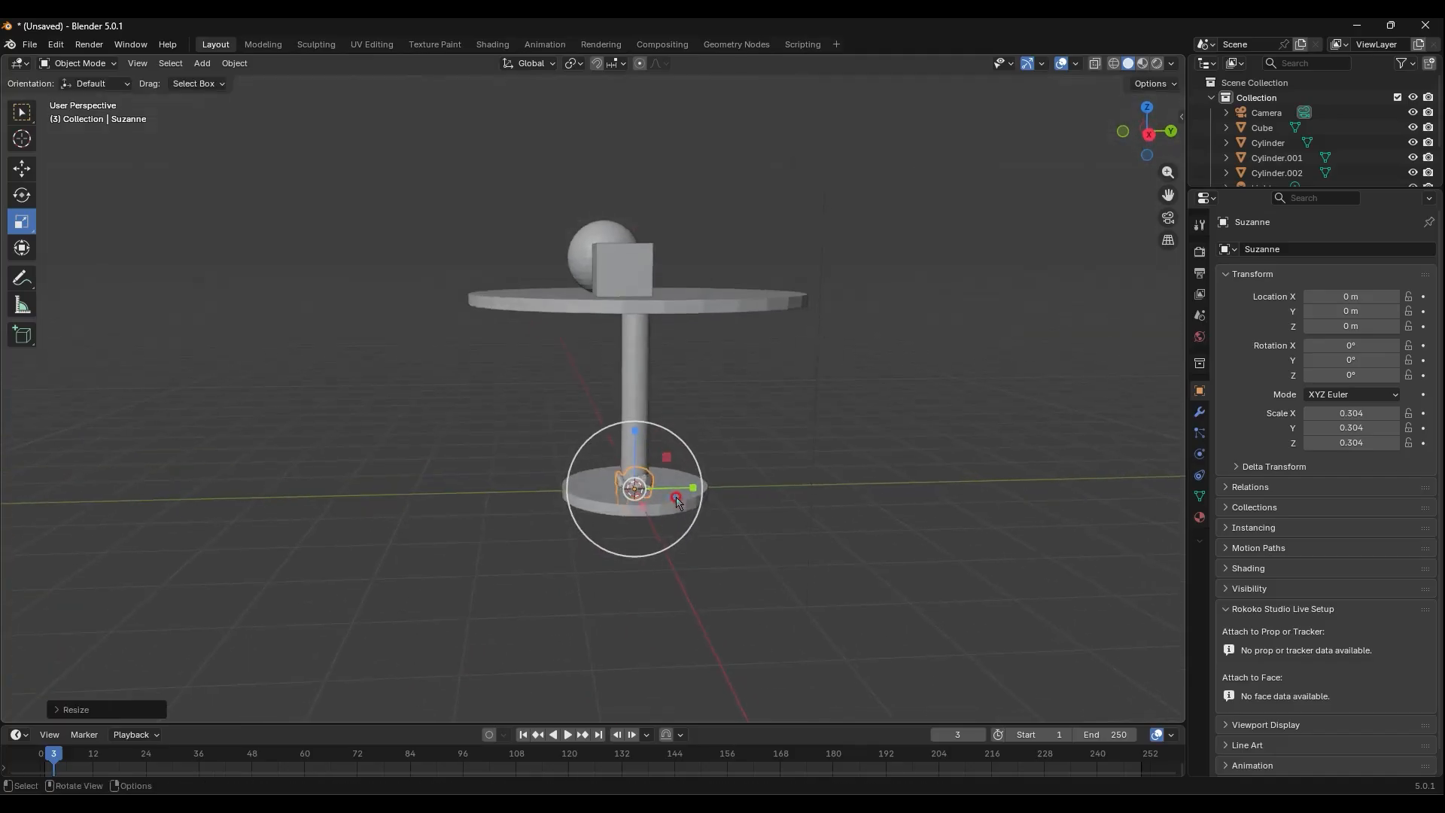
Move the monkey head above the tabletop, to about X -0.41 m, Y 0.92 m and Z 3.17 m
click(22, 169)
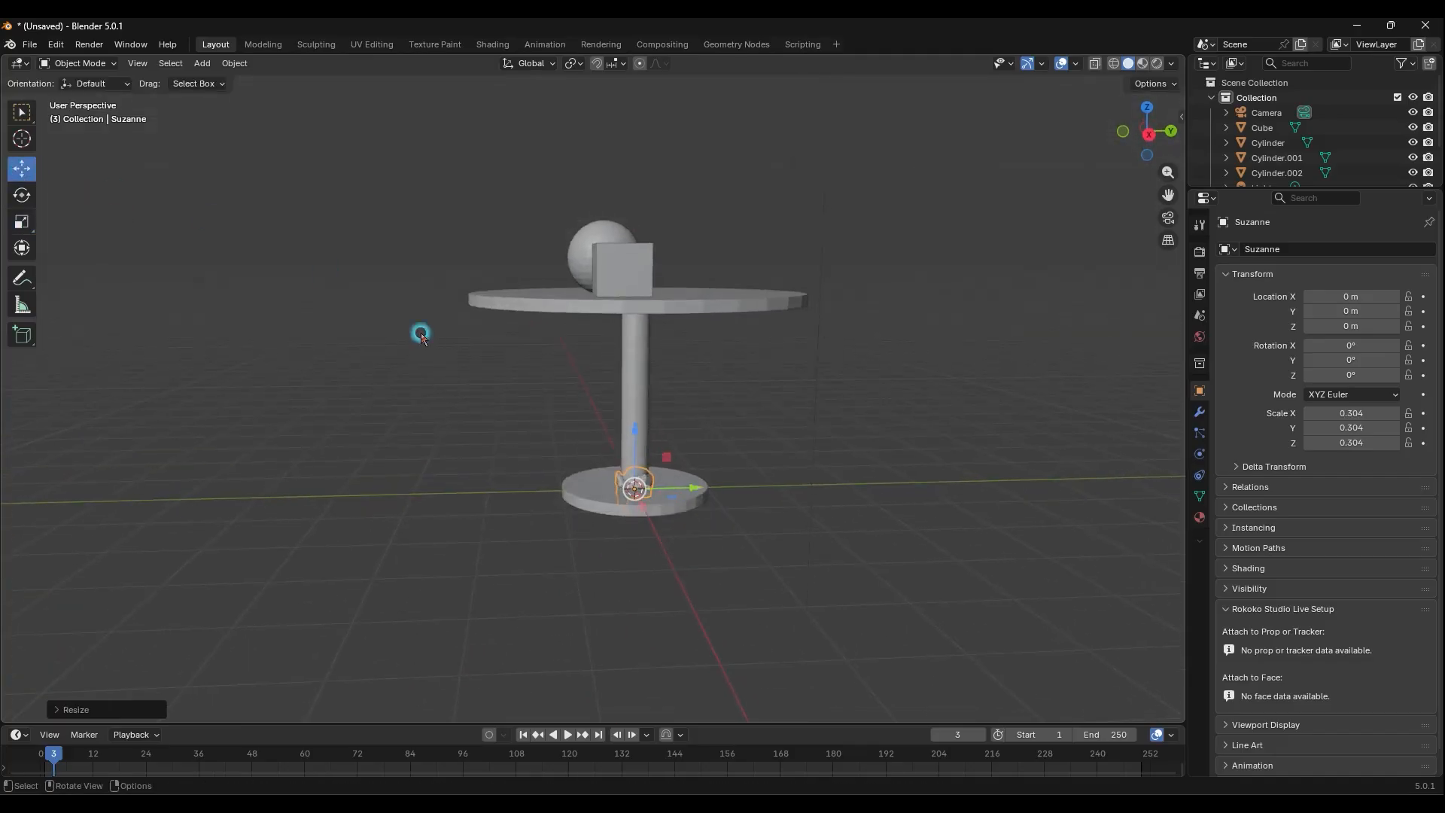
drag(629, 444, 632, 205)
scroll(563, 336, up, 8)
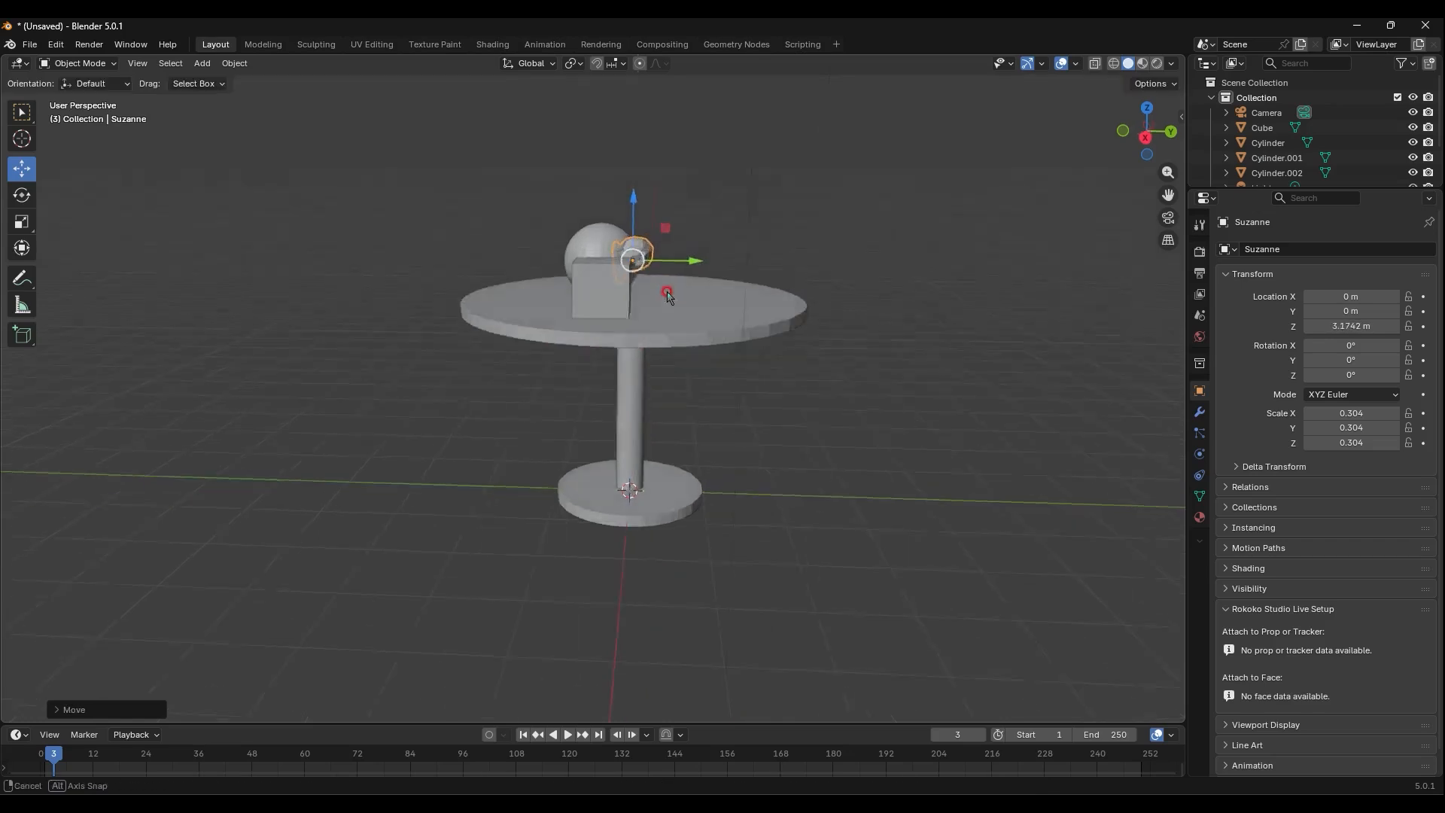
scroll(563, 336, down, 8)
drag(594, 260, 694, 361)
middle_drag(703, 414, 756, 394)
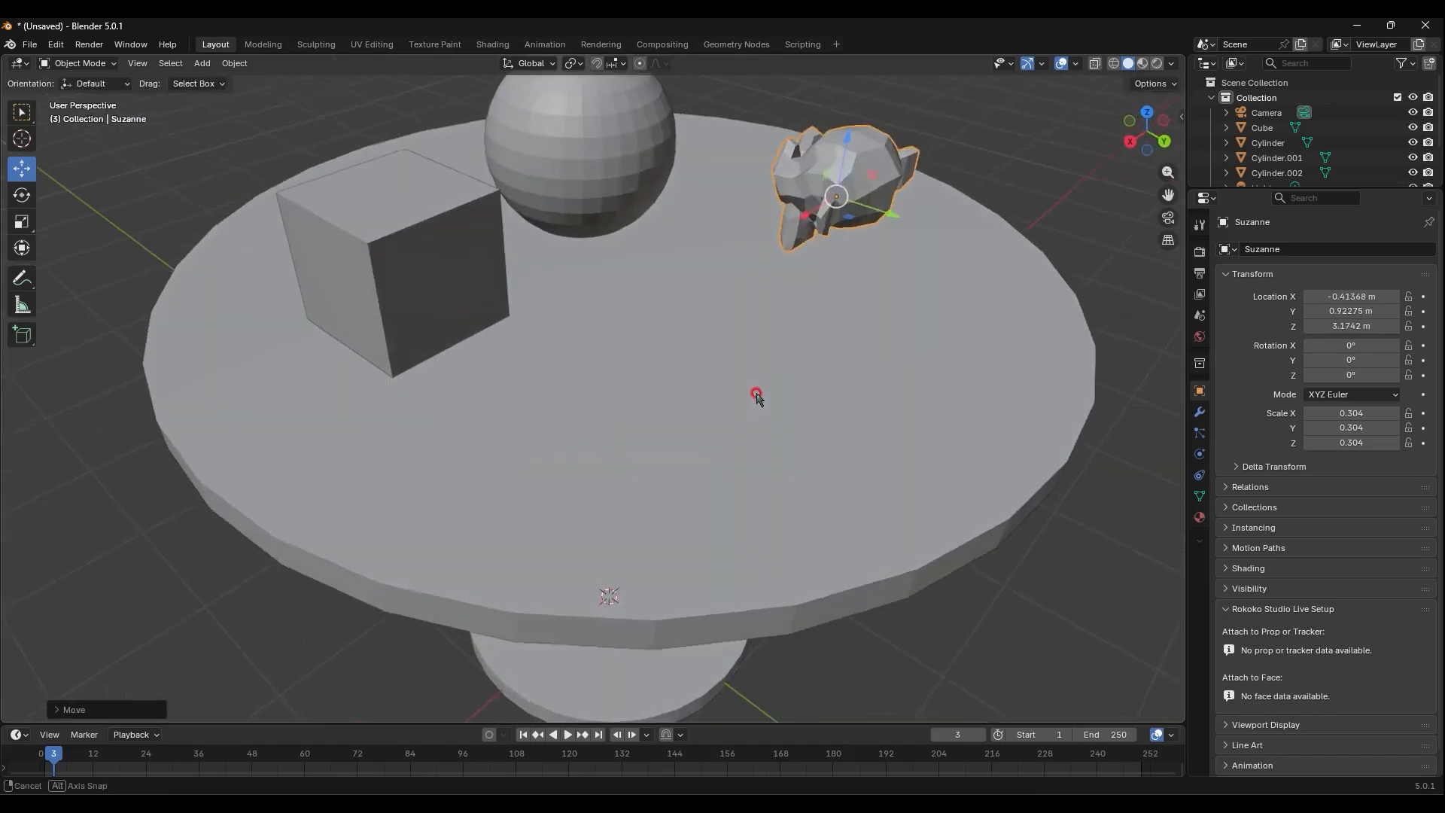
Enlarge the monkey head to a uniform scale of about 0.414 and rotate it about X to roughly -35.2°
key(s)
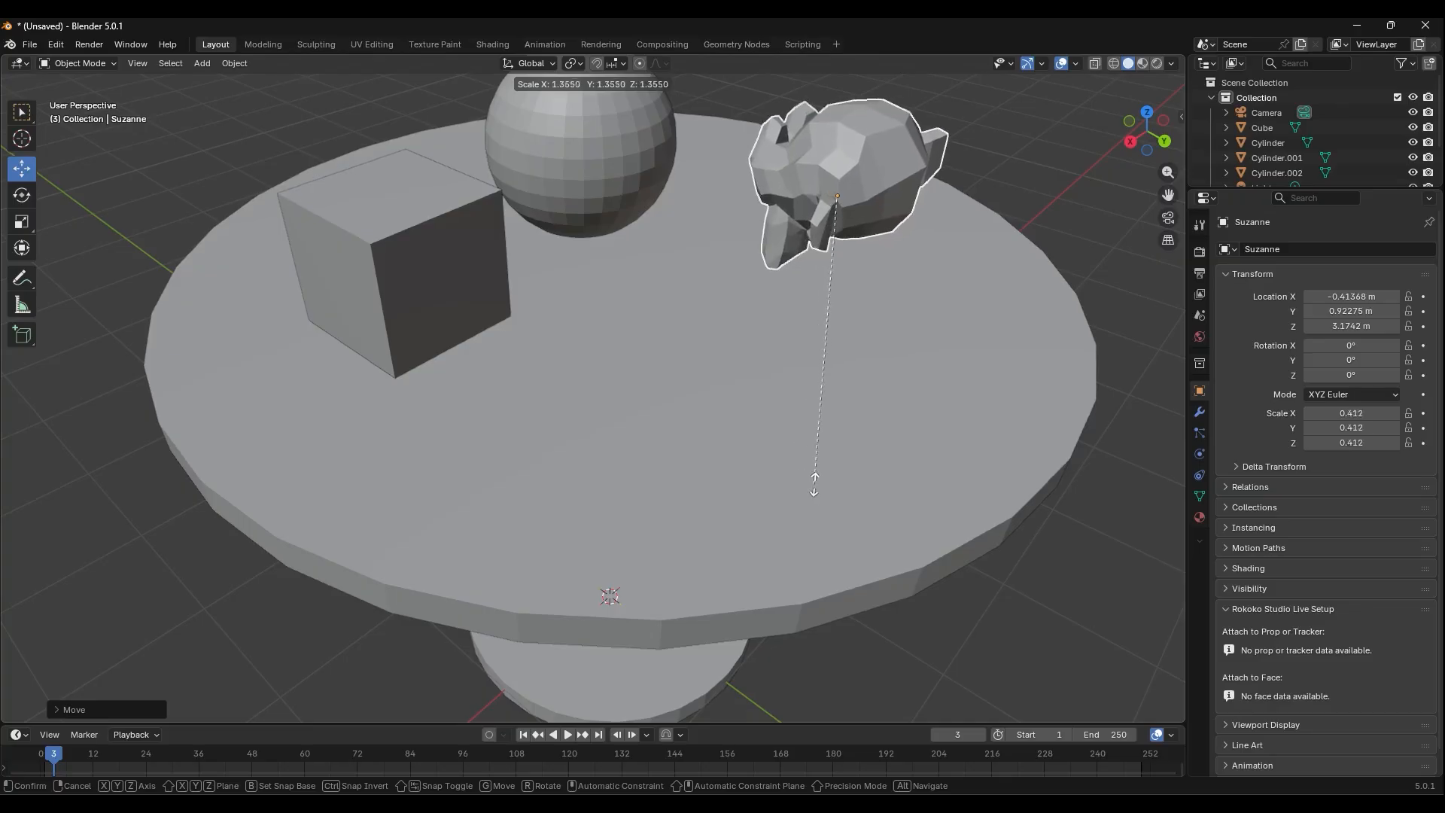
click(814, 482)
middle_drag(814, 481, 873, 387)
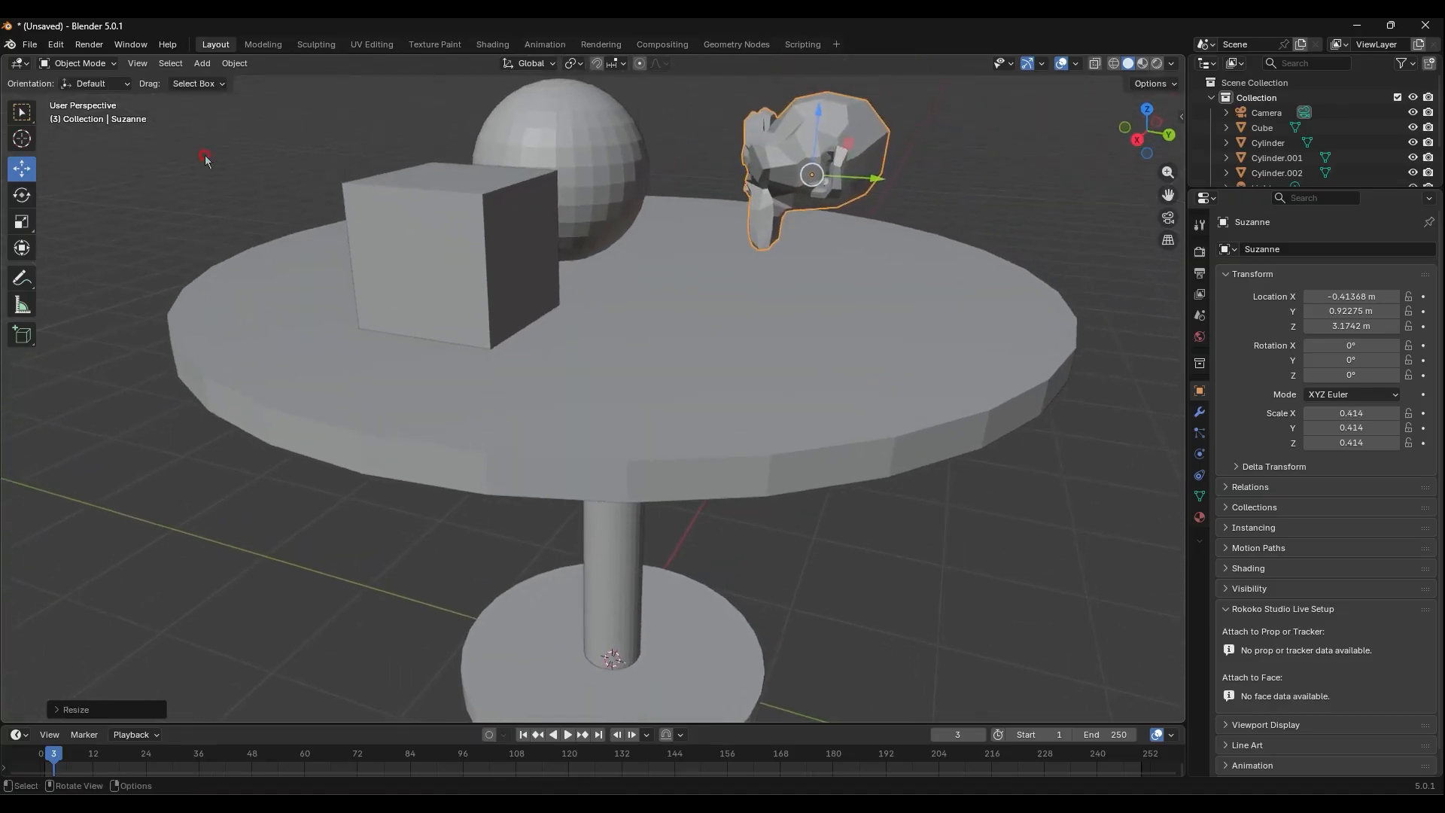
click(29, 202)
drag(866, 133, 820, 178)
Lower the tilted monkey head to about Z 2.85 m and shift it to about X -0.58 m, Y 0.73 m
click(22, 168)
middle_drag(821, 179, 824, 303)
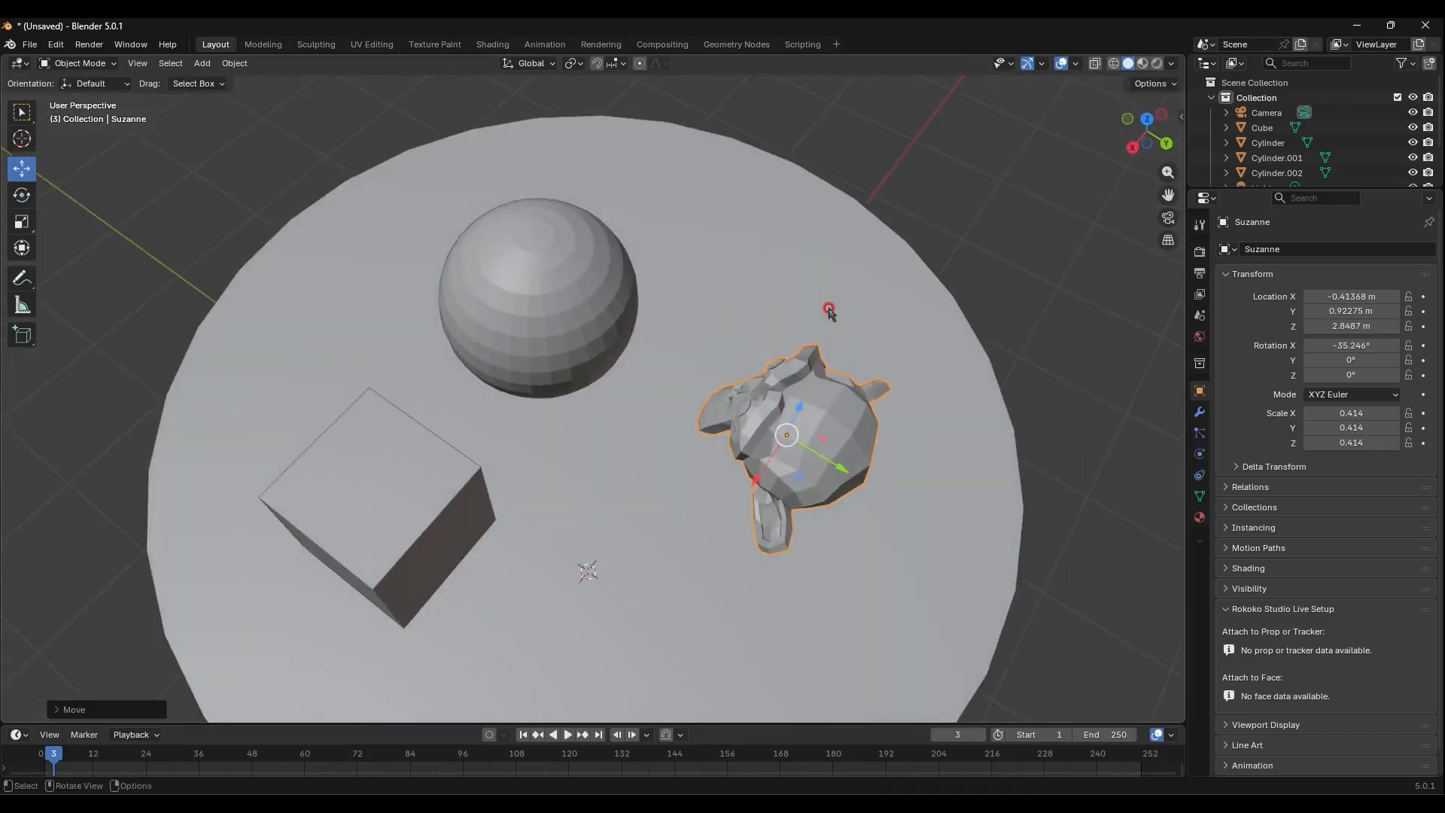
drag(797, 478, 784, 432)
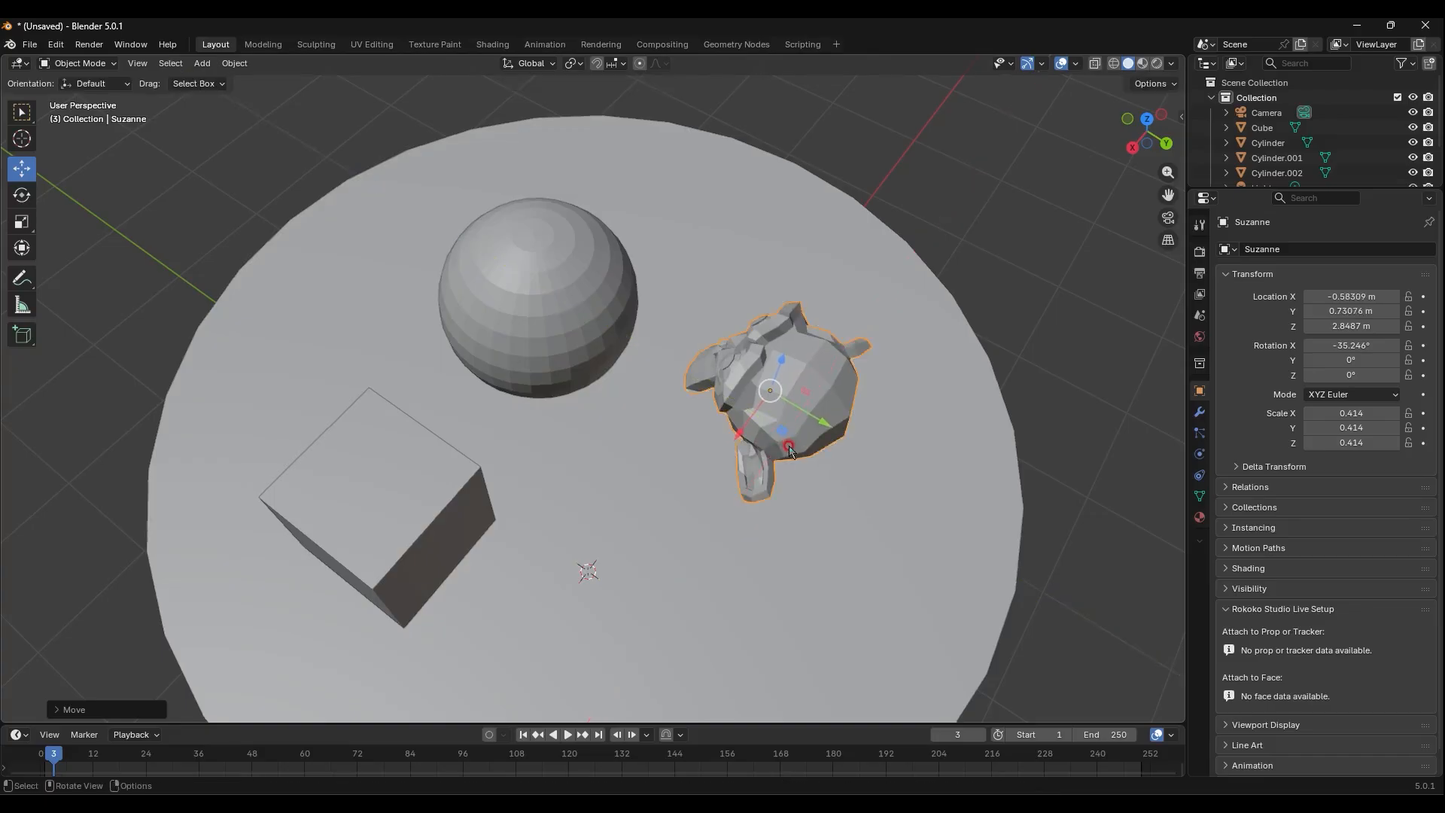
middle_drag(788, 437, 813, 389)
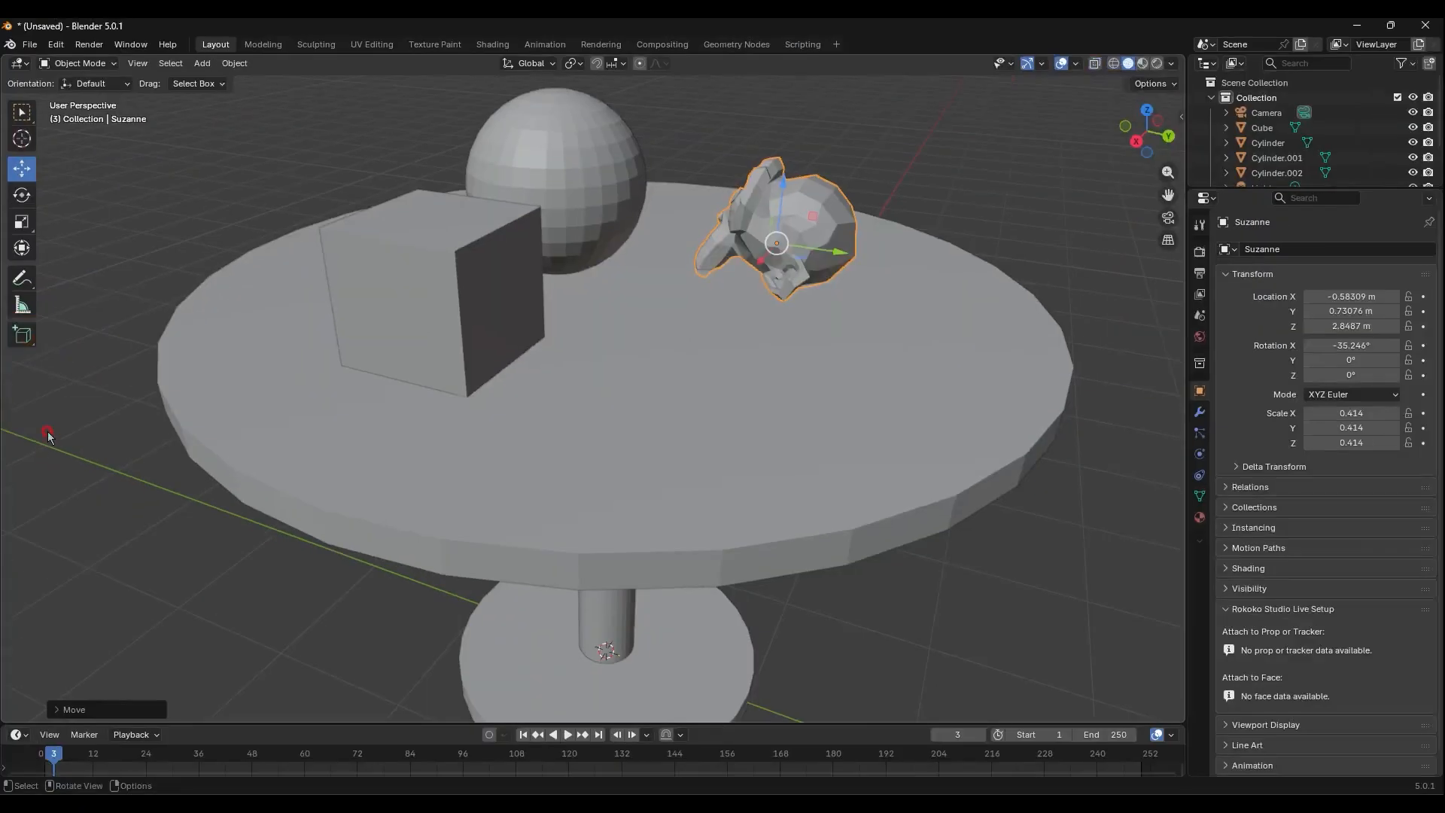
Draw a tall box directly on the tabletop with the Add Cube tool, centred at about X 0.09 m, Y 1.35 m, Z 3.19 m
click(94, 167)
click(24, 336)
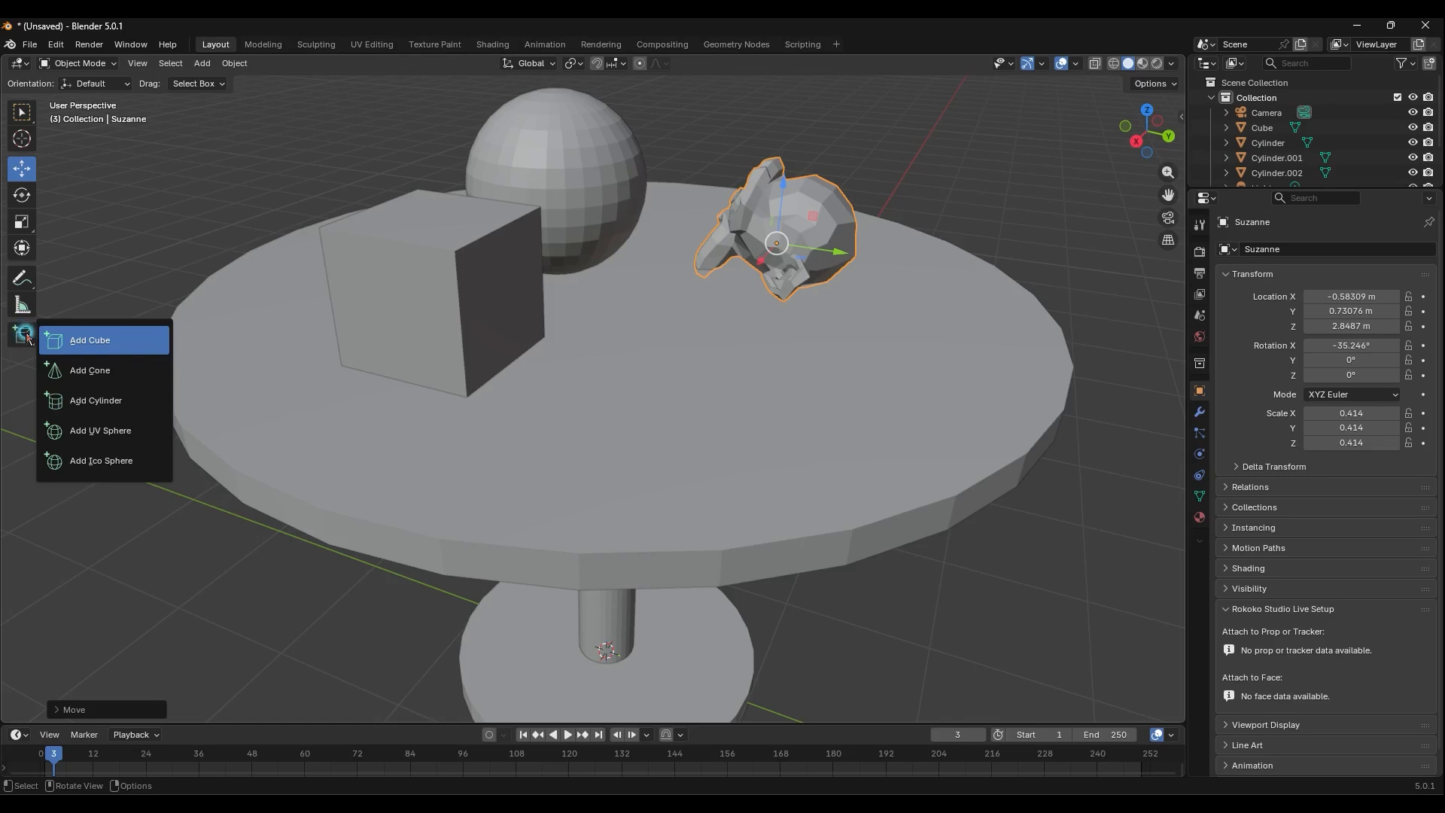
click(52, 341)
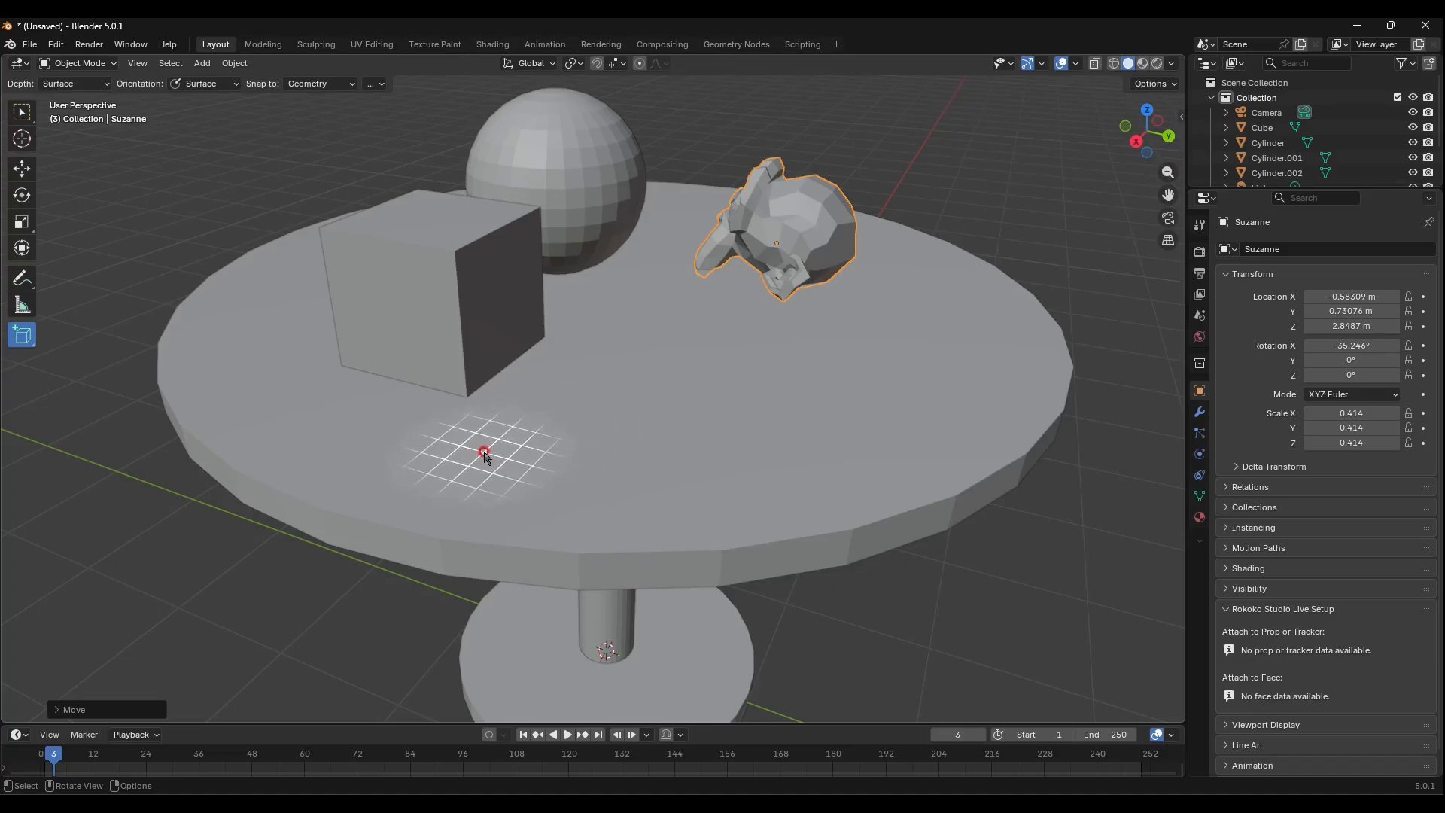
mouse_move(773, 357)
mouse_down()
mouse_move(796, 325)
mouse_move(952, 321)
mouse_up()
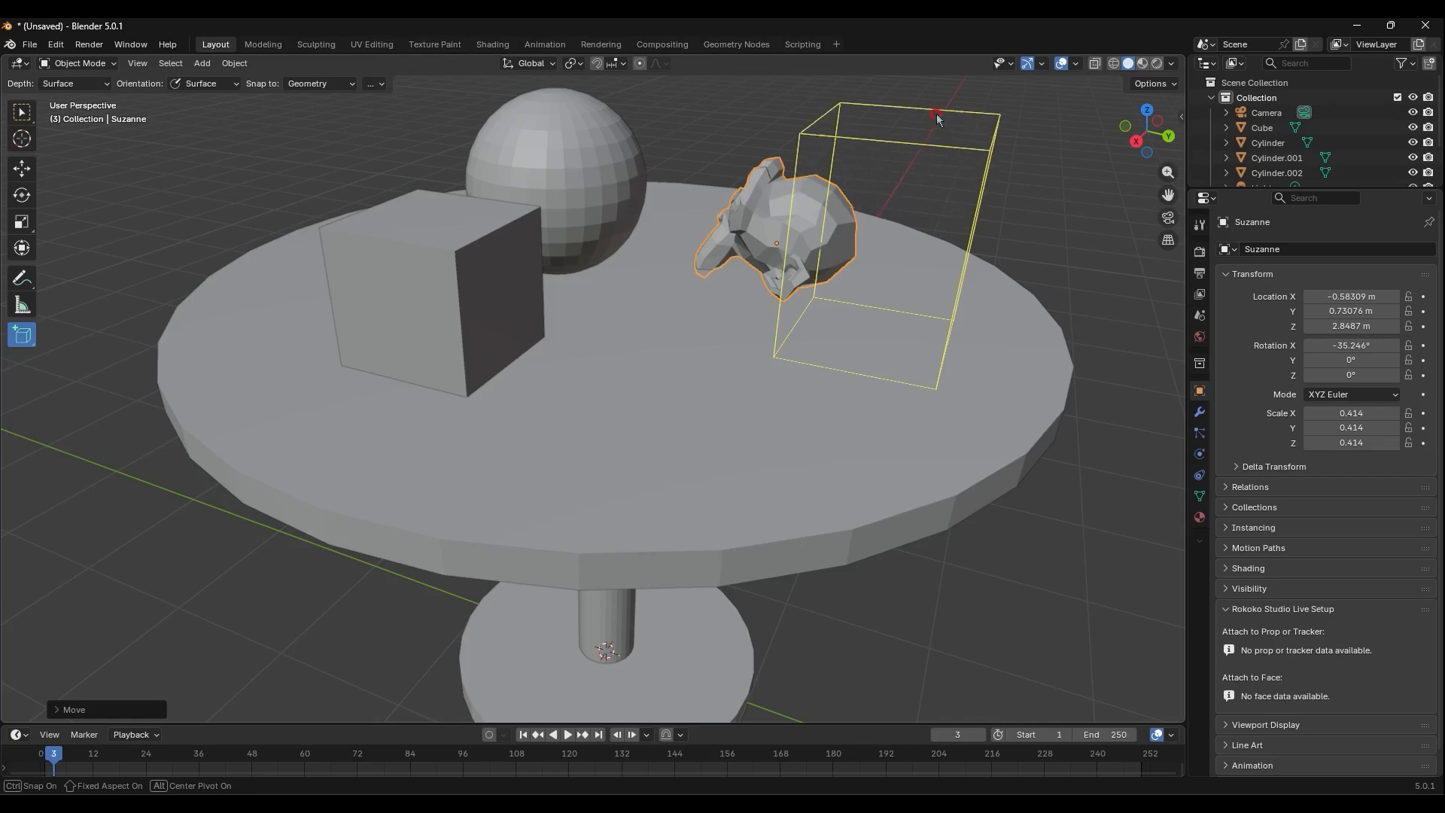
click(934, 107)
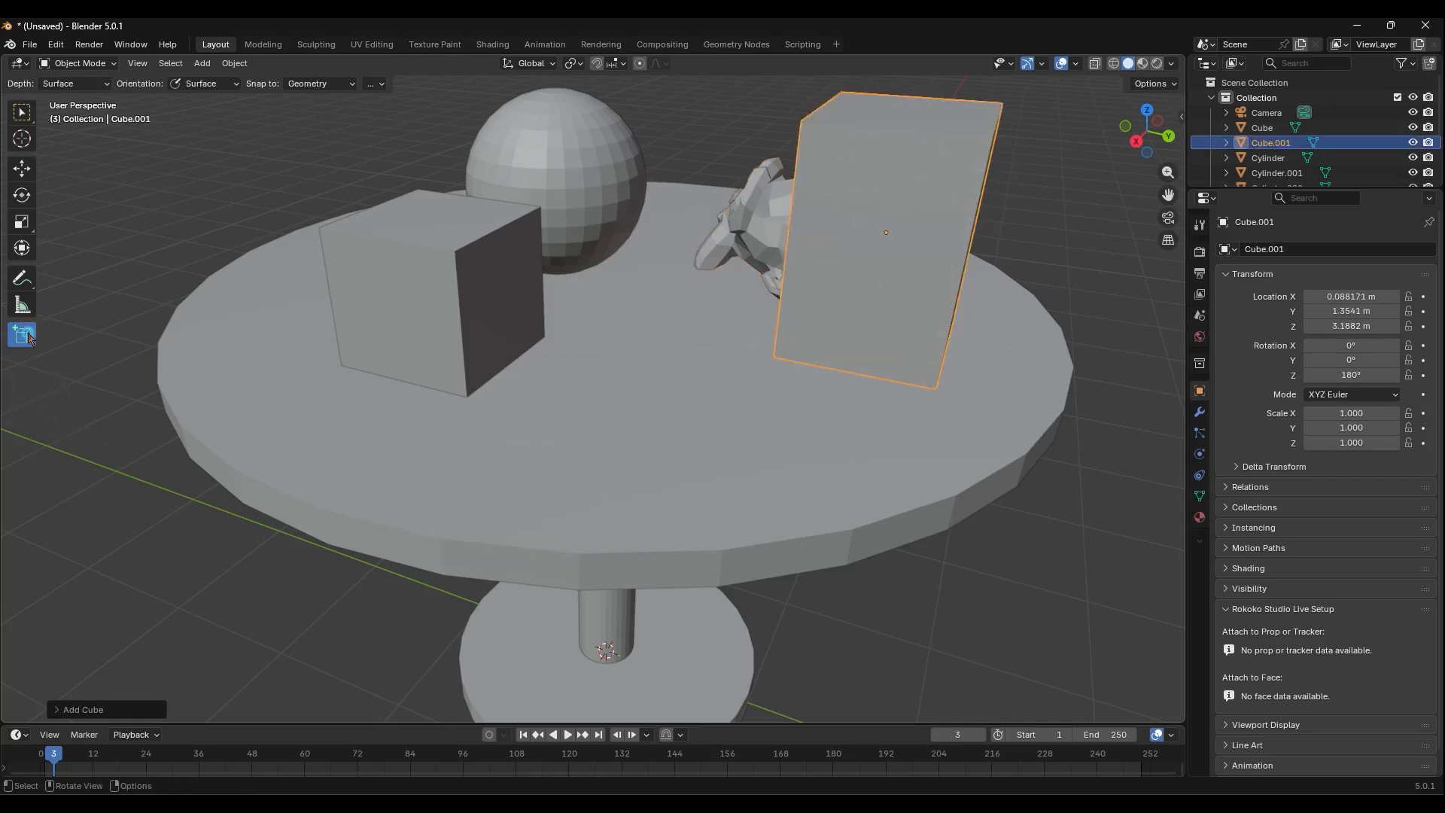
Draw a tall cylinder on the tabletop with the Add Cylinder tool, centred at about X 1.41 m, Y 0.73 m, Z 3.23 m
drag(29, 338, 84, 400)
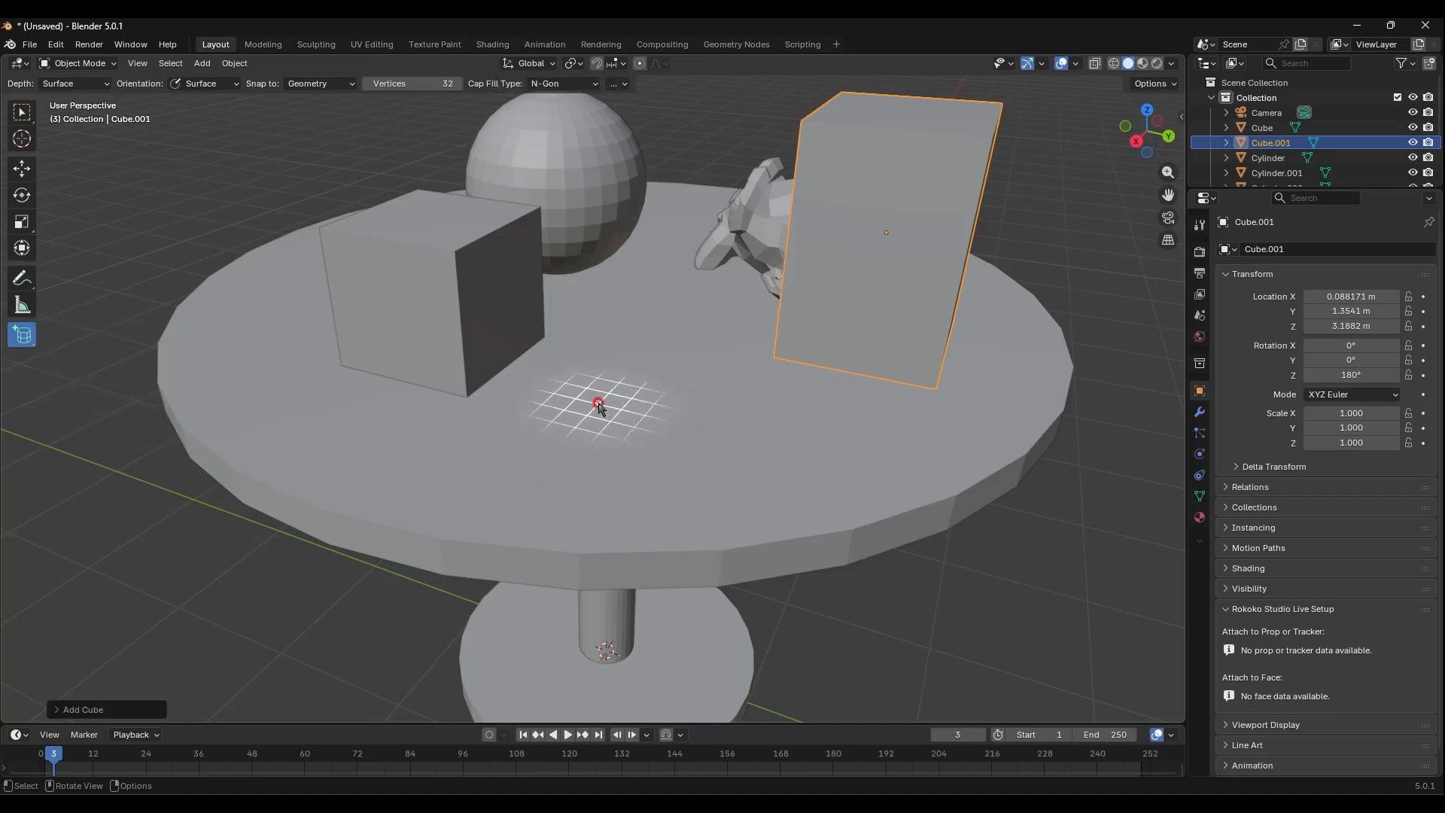
drag(598, 405, 677, 507)
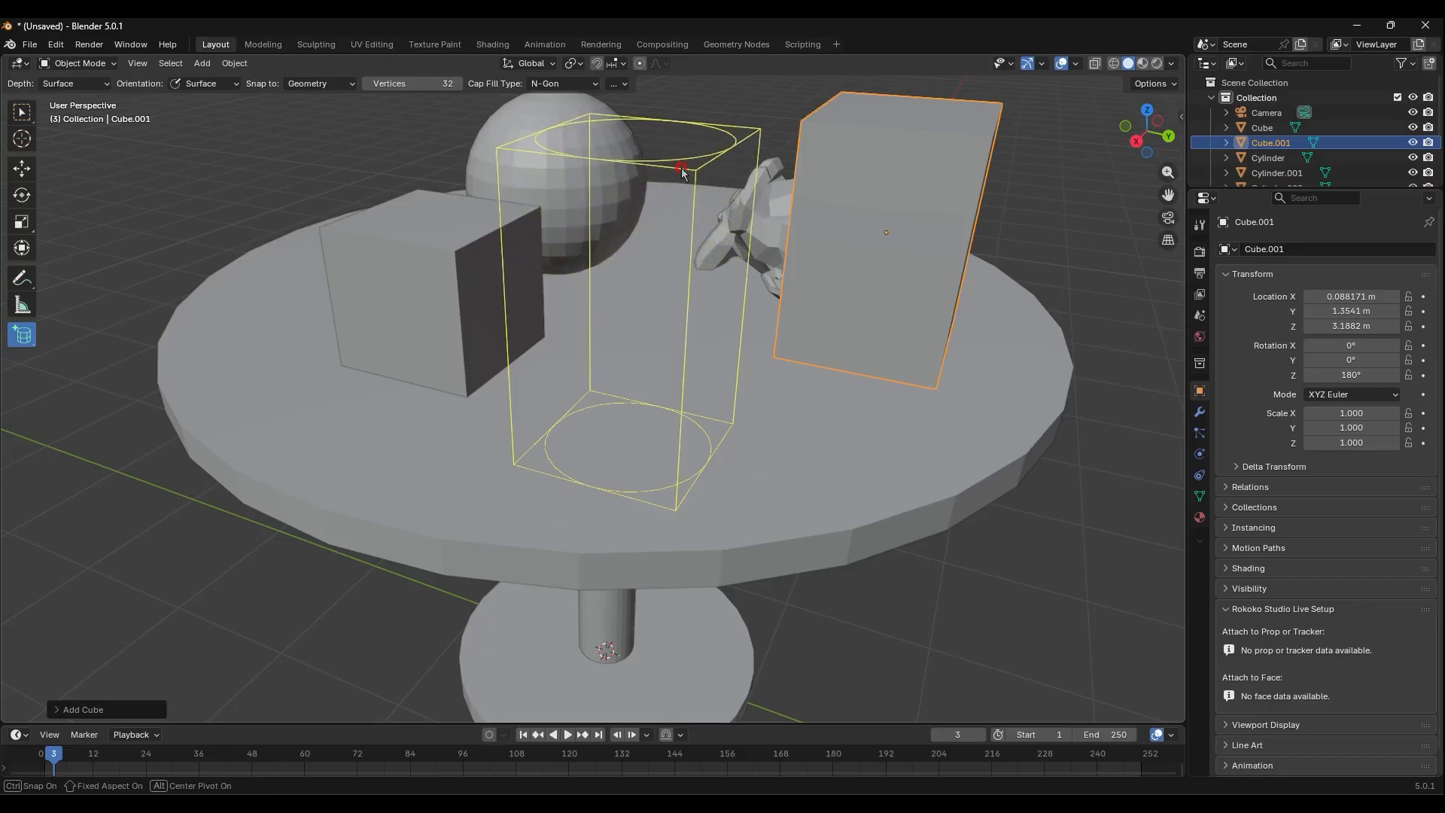
click(682, 171)
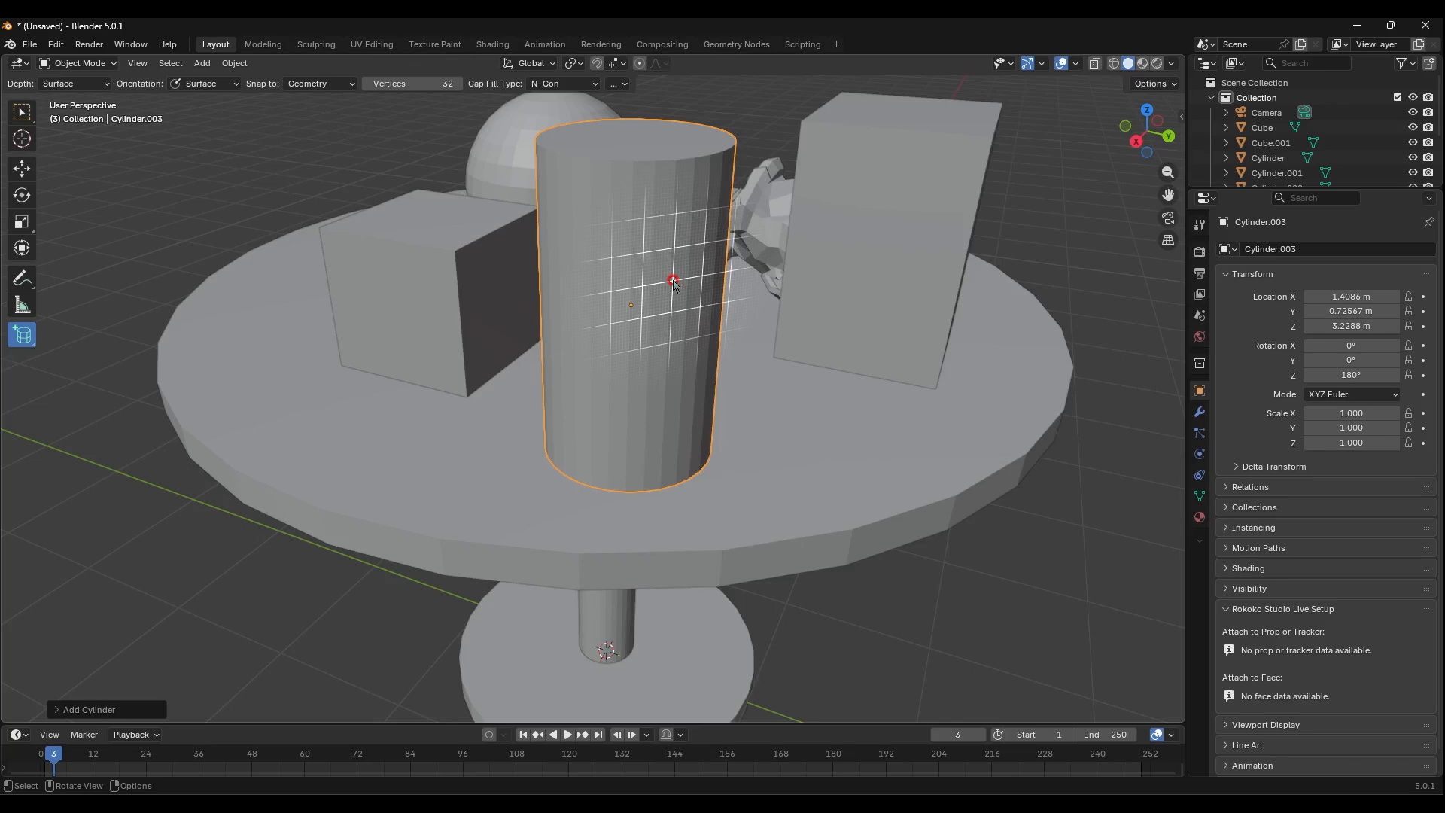
click(33, 348)
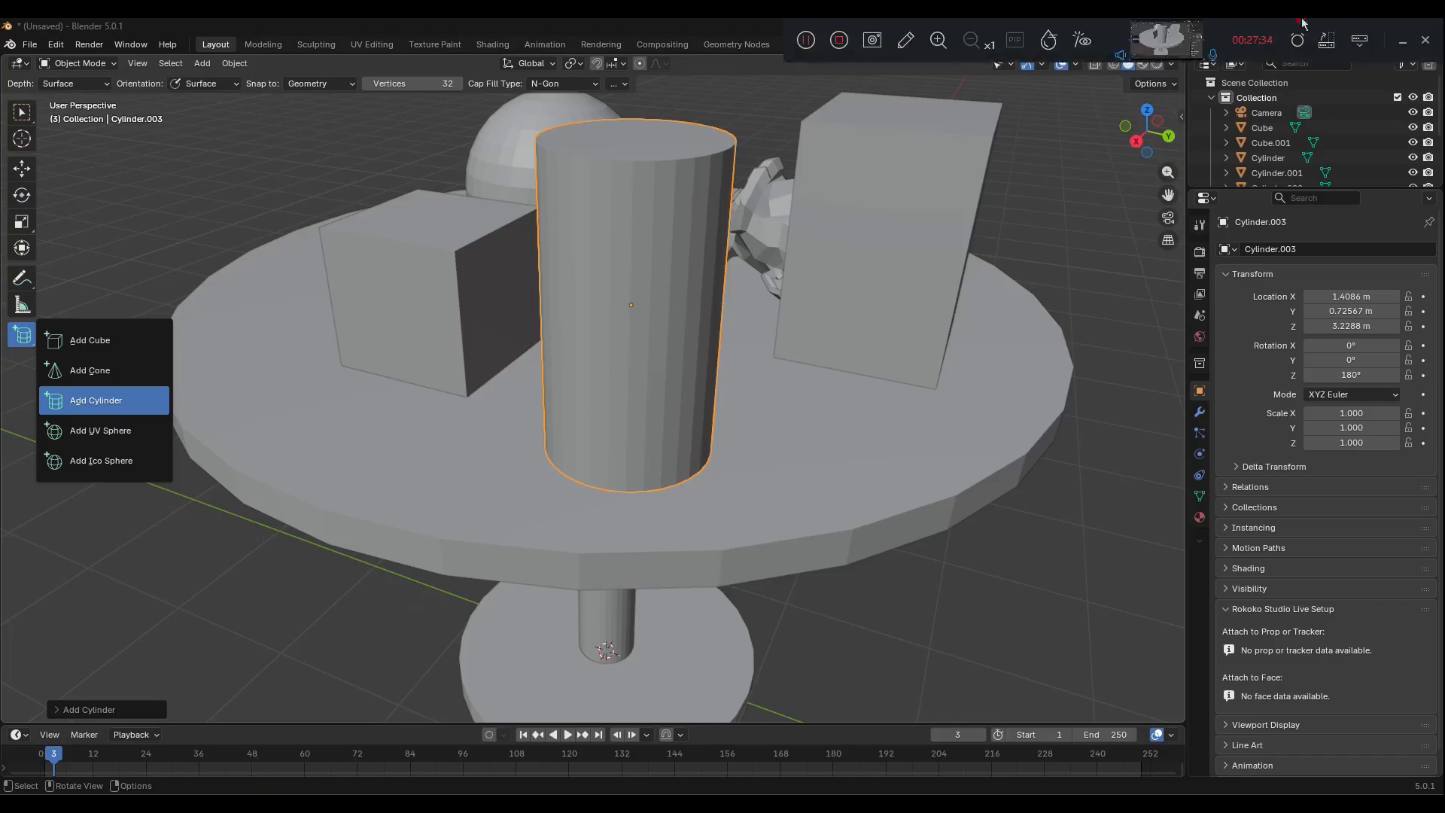
Examine the objects on the tabletop from several sides and distances
middle_drag(423, 641, 632, 251)
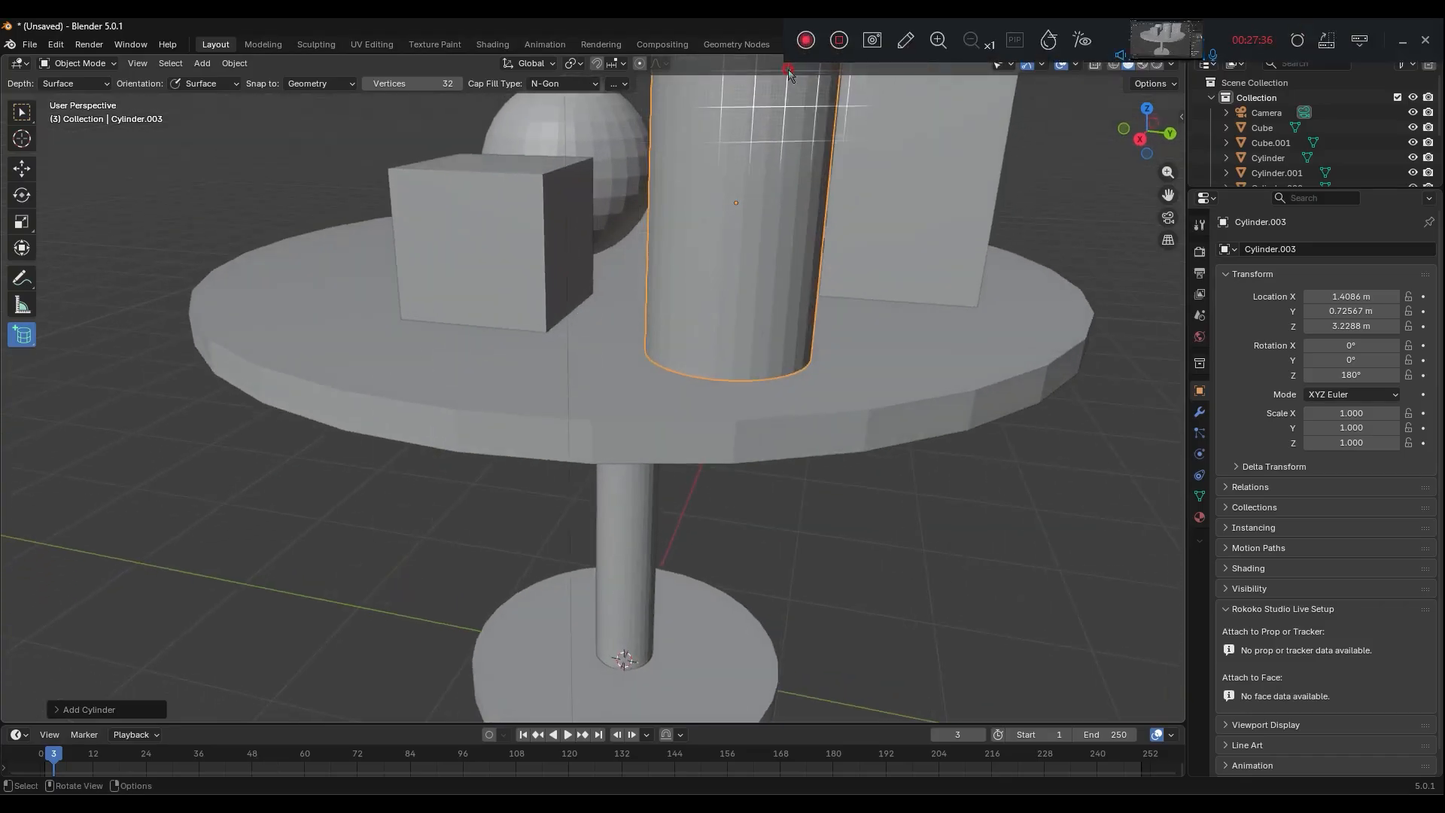
scroll(745, 242, down, 4)
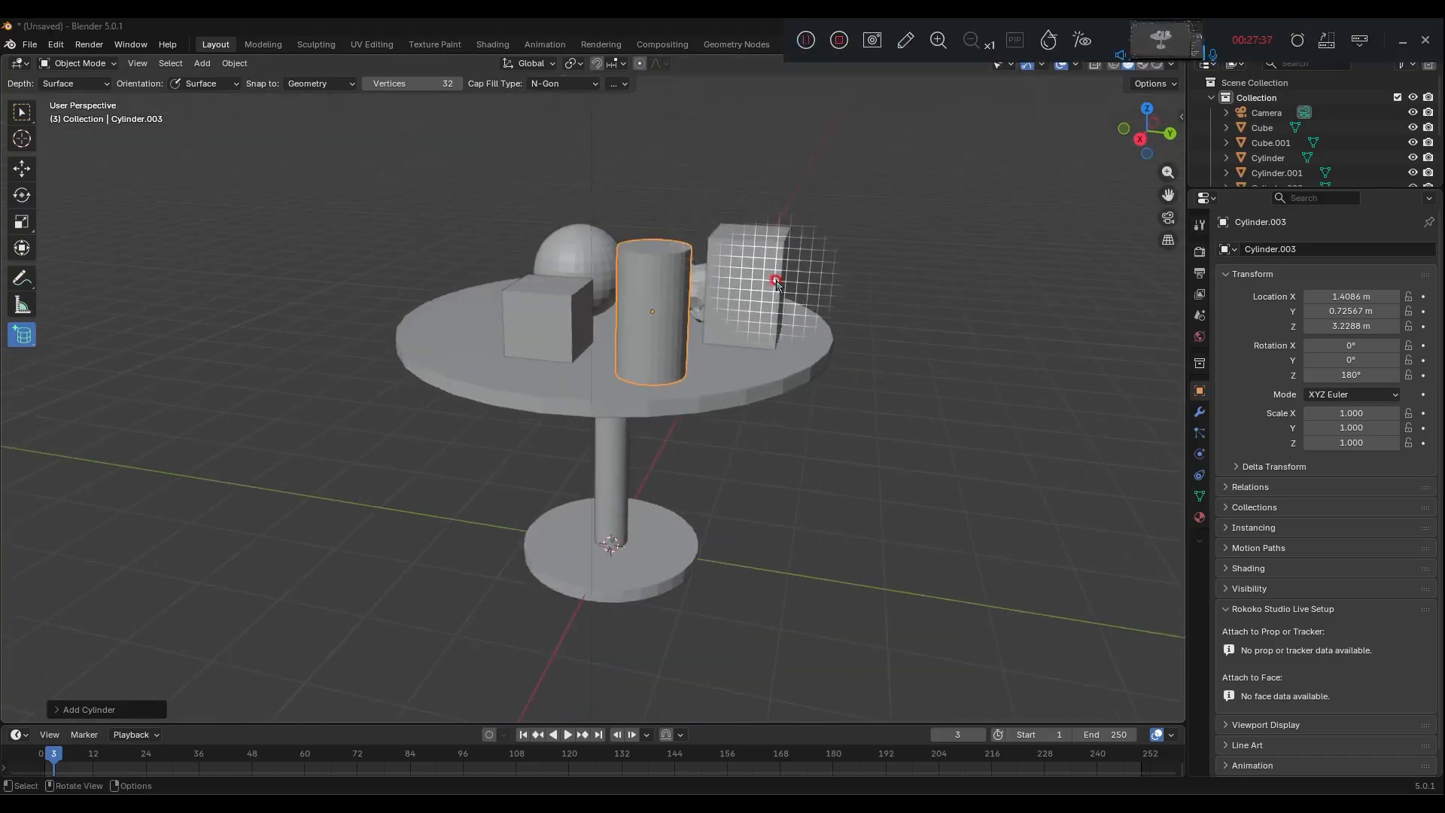
middle_drag(773, 304, 427, 330)
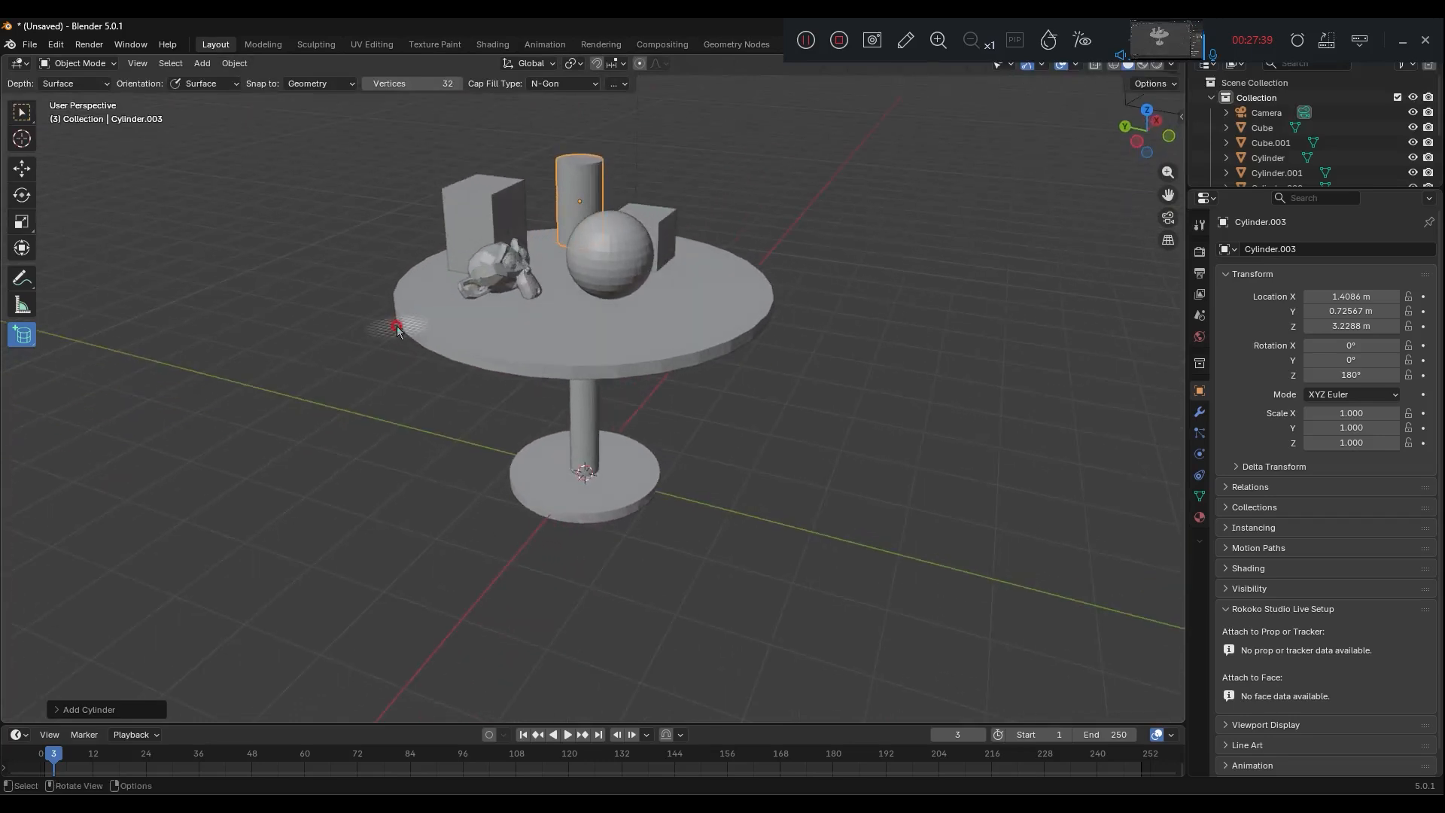
scroll(654, 380, up, 2)
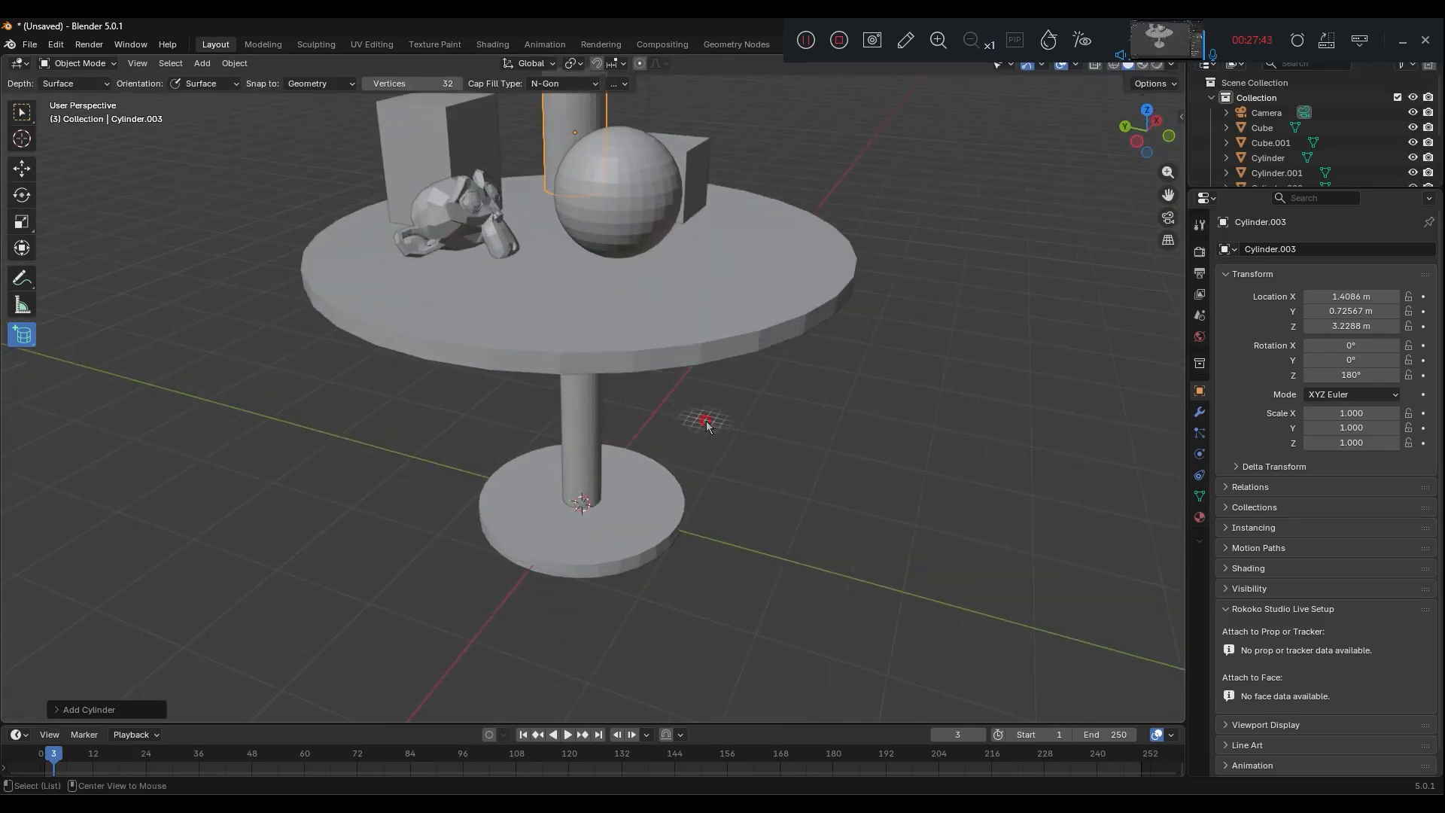
scroll(645, 336, up, 2)
middle_drag(645, 336, 675, 353)
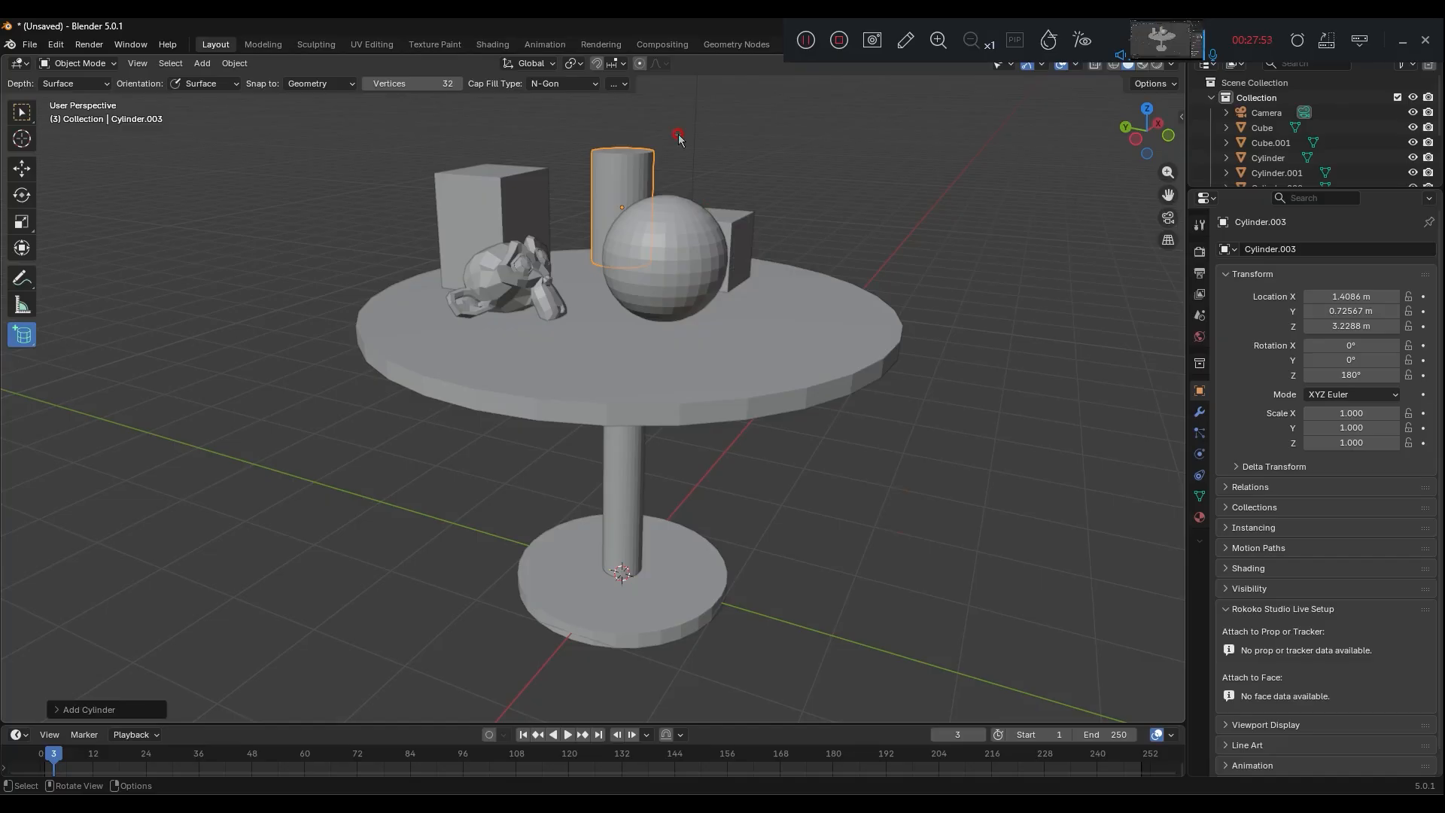
click(1401, 45)
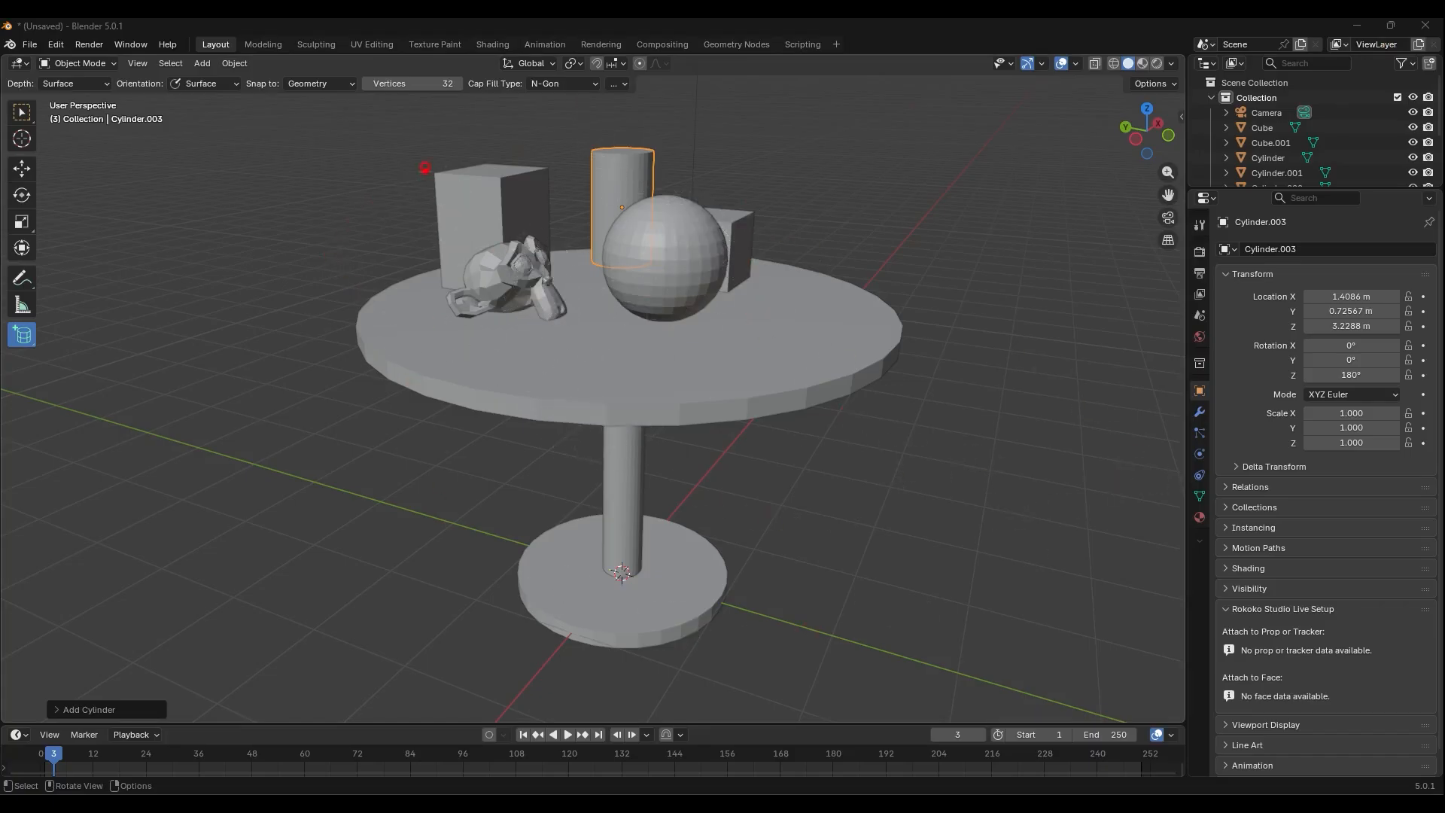
drag(533, 60, 450, 22)
Switch to the Shading workspace and enlarge its 3D viewport, keeping the table with its objects in view
click(493, 45)
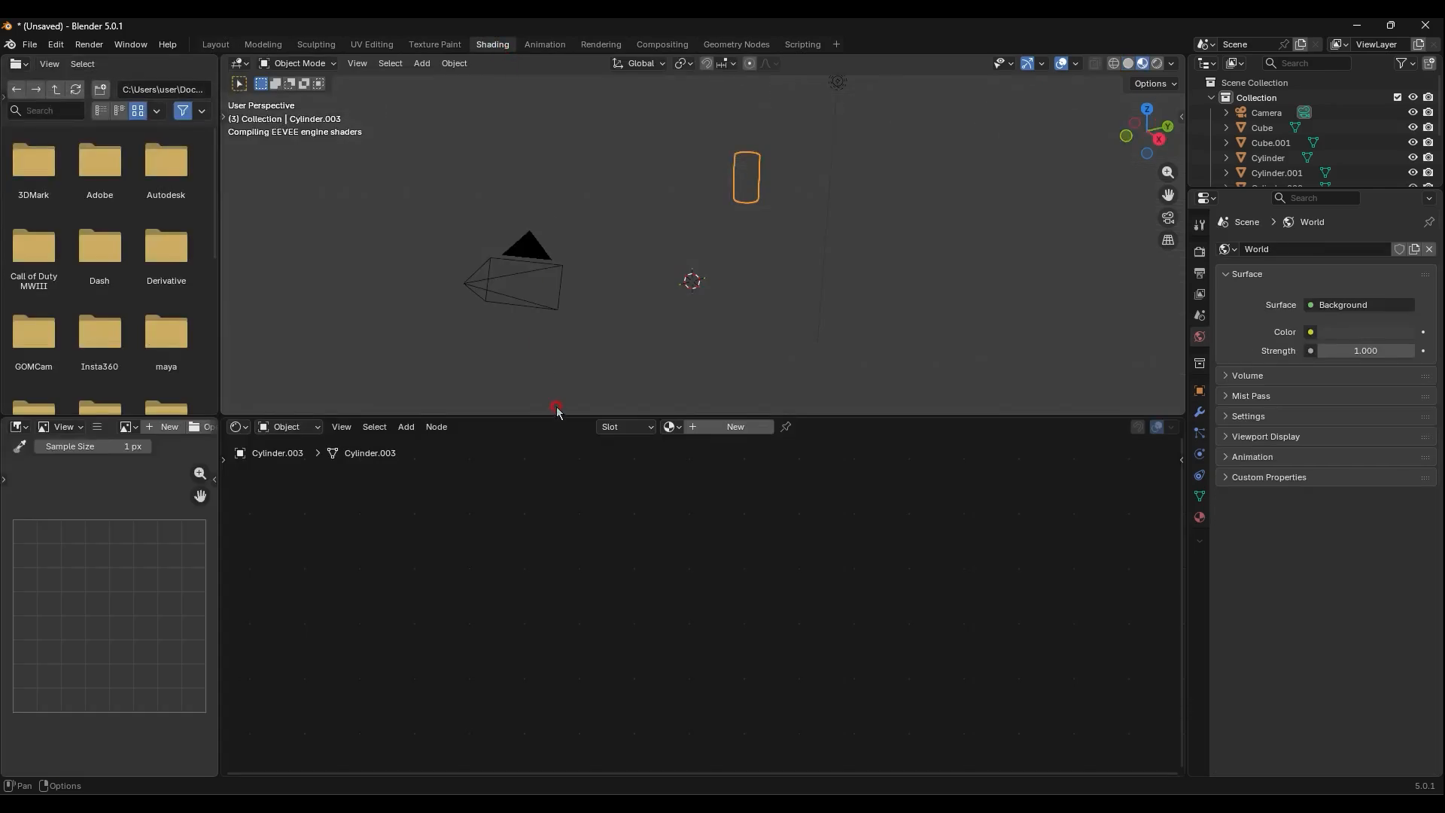
drag(556, 419, 556, 540)
middle_drag(736, 386, 581, 368)
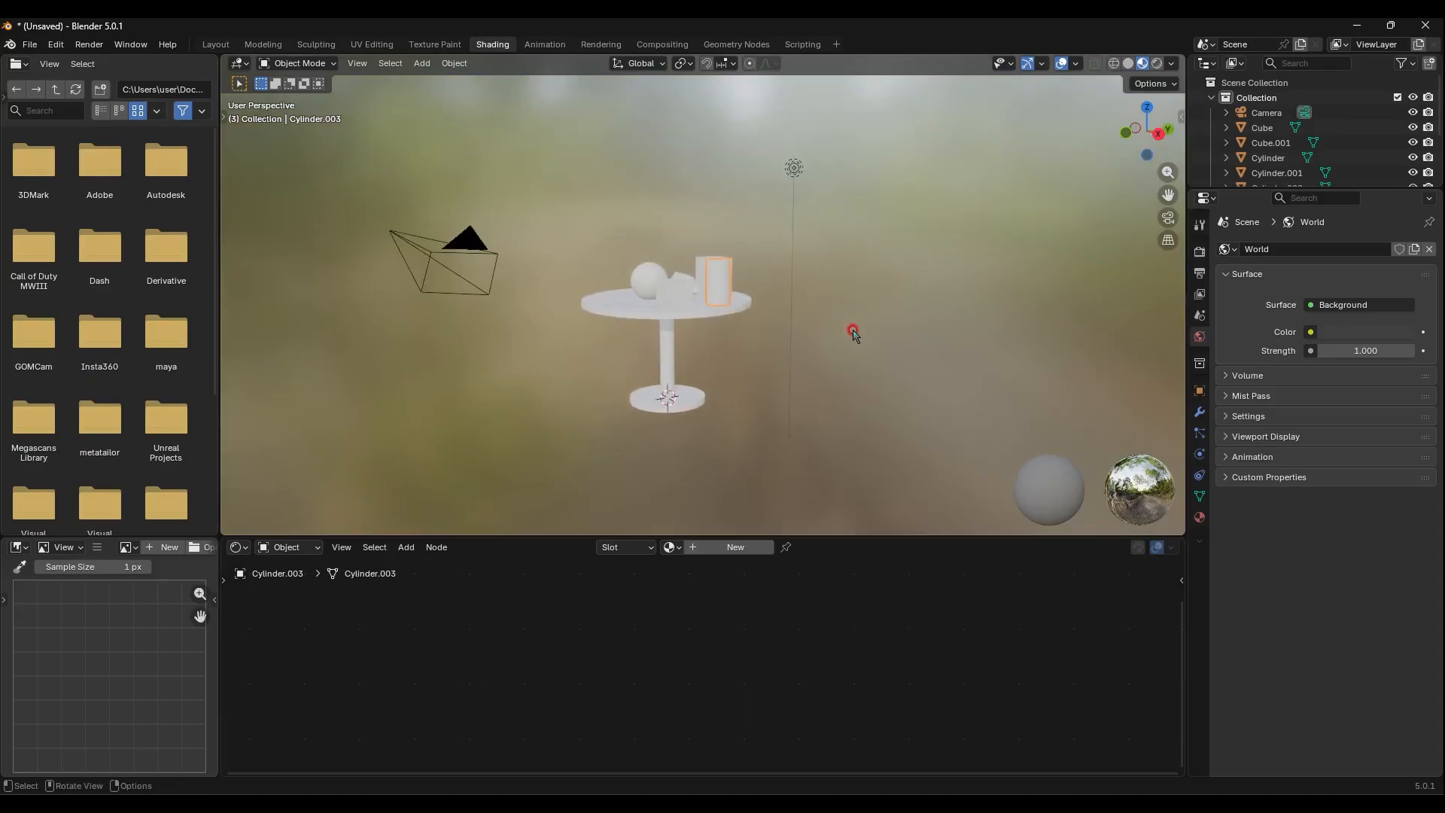
mouse_move(855, 328)
middle_down()
mouse_move(760, 354)
mouse_move(664, 349)
mouse_move(713, 365)
middle_up()
key(ctrl+2)
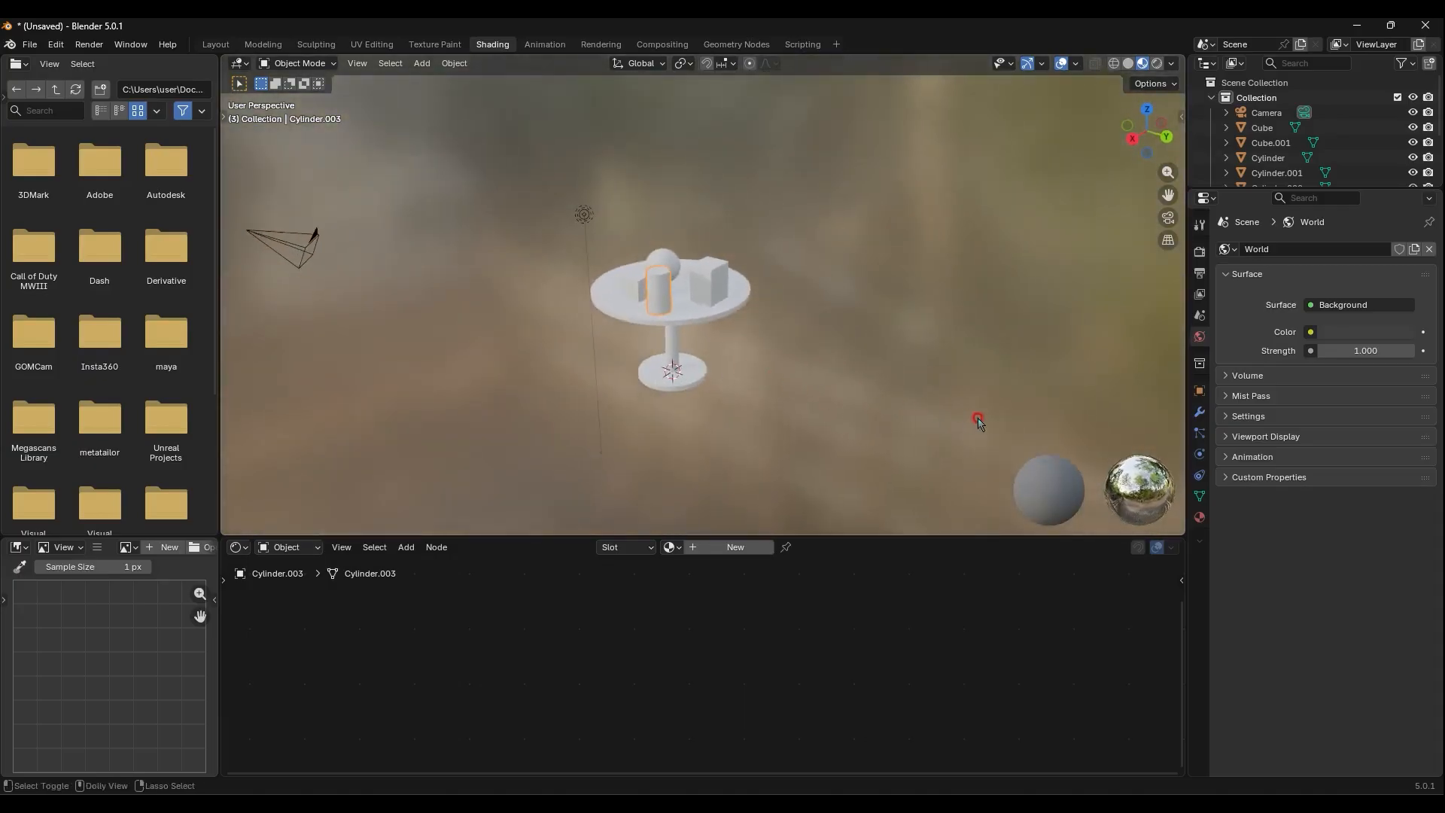
shift+drag(937, 370, 1082, 457)
mouse_move(978, 304)
mouse_down()
mouse_move(990, 369)
mouse_move(988, 331)
mouse_move(1014, 367)
mouse_move(1032, 331)
mouse_move(1027, 359)
mouse_up()
mouse_move(1058, 306)
mouse_down()
mouse_move(1063, 349)
mouse_move(1084, 313)
mouse_move(1098, 345)
mouse_up()
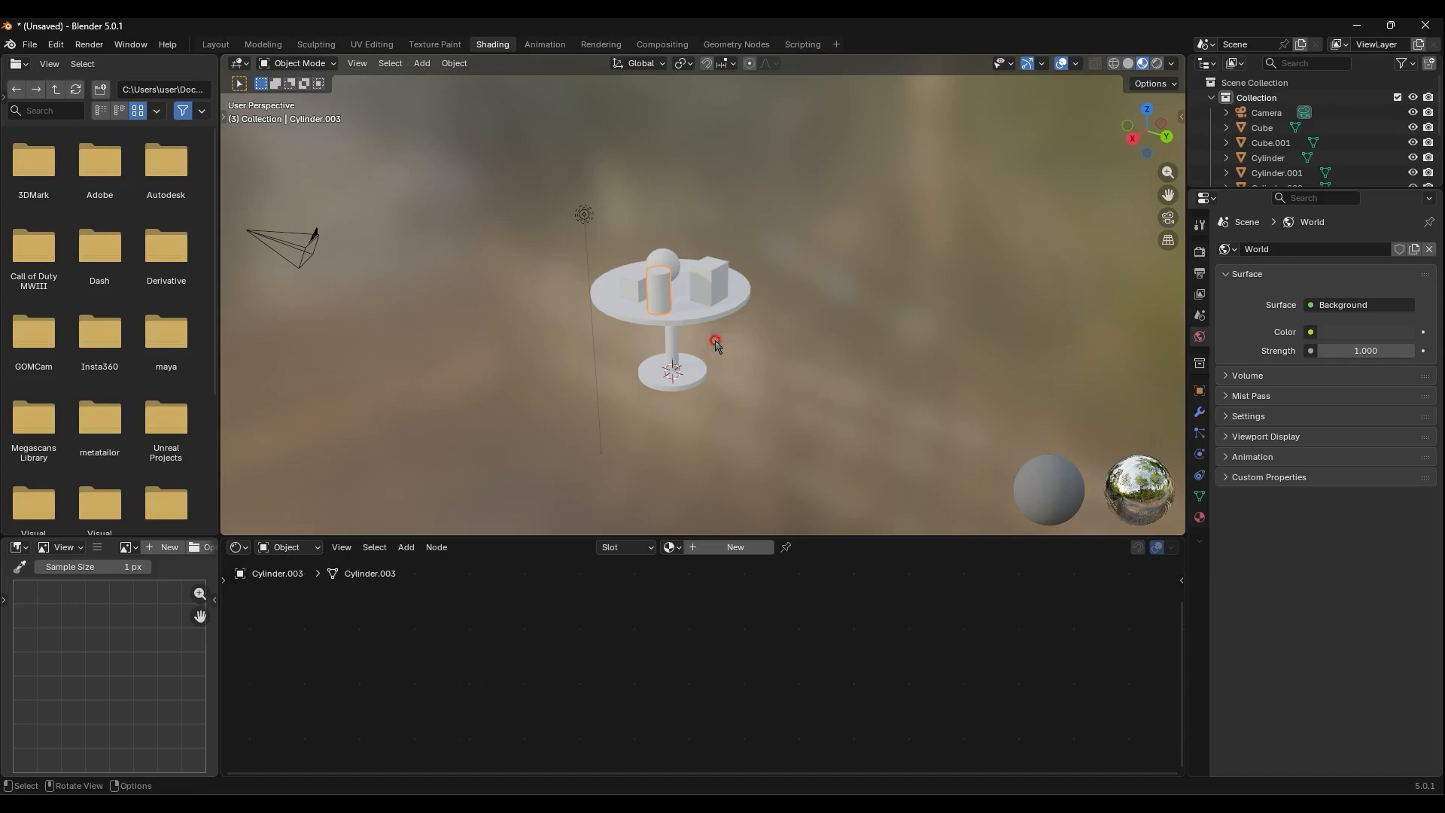
Inspect the table in the Shading workspace's material preview and compare it with the solid view of the Layout workspace
scroll(703, 328, up, 4)
middle_drag(692, 333, 778, 358)
scroll(720, 337, down, 1)
scroll(779, 360, up, 2)
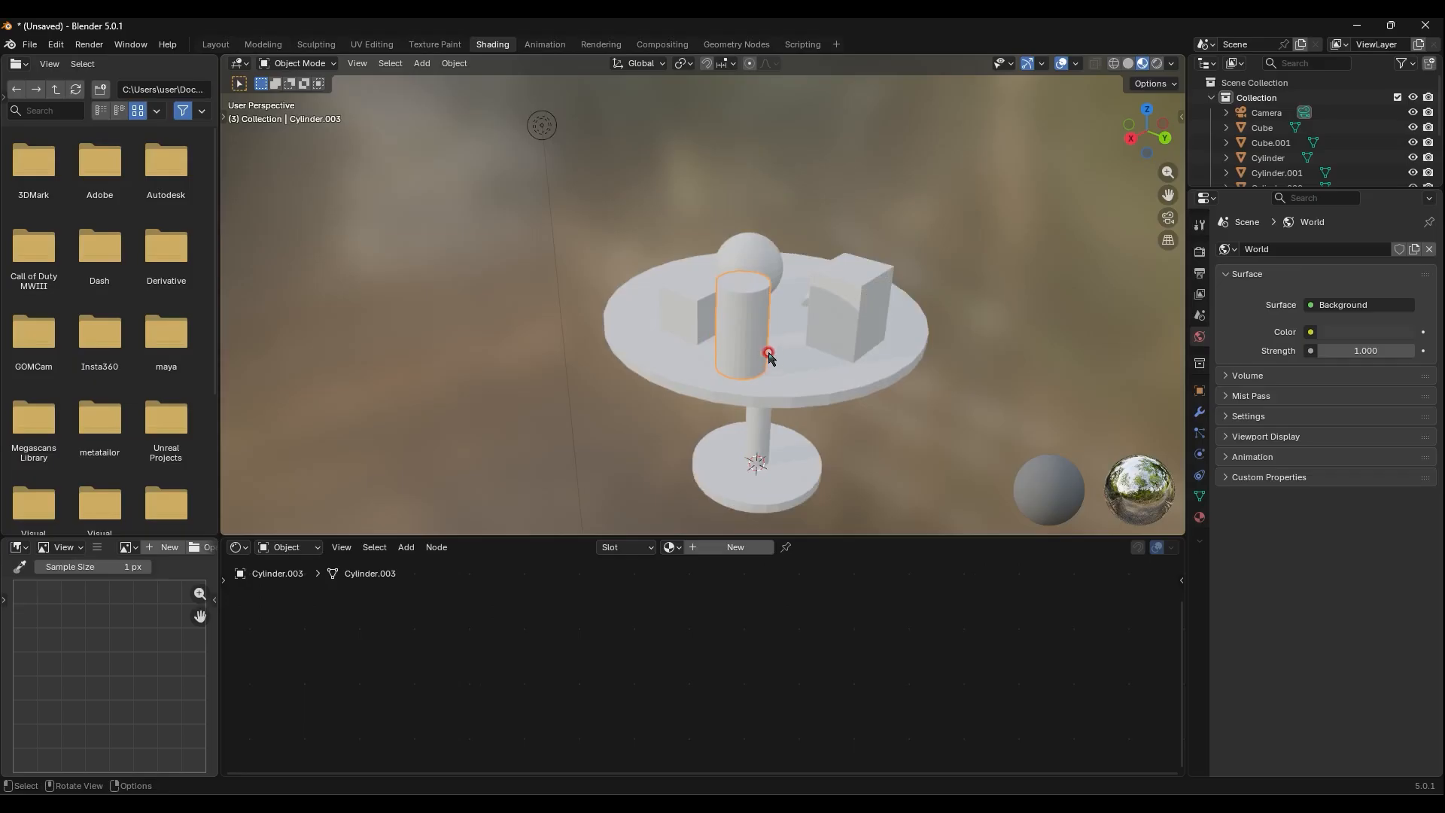
click(215, 43)
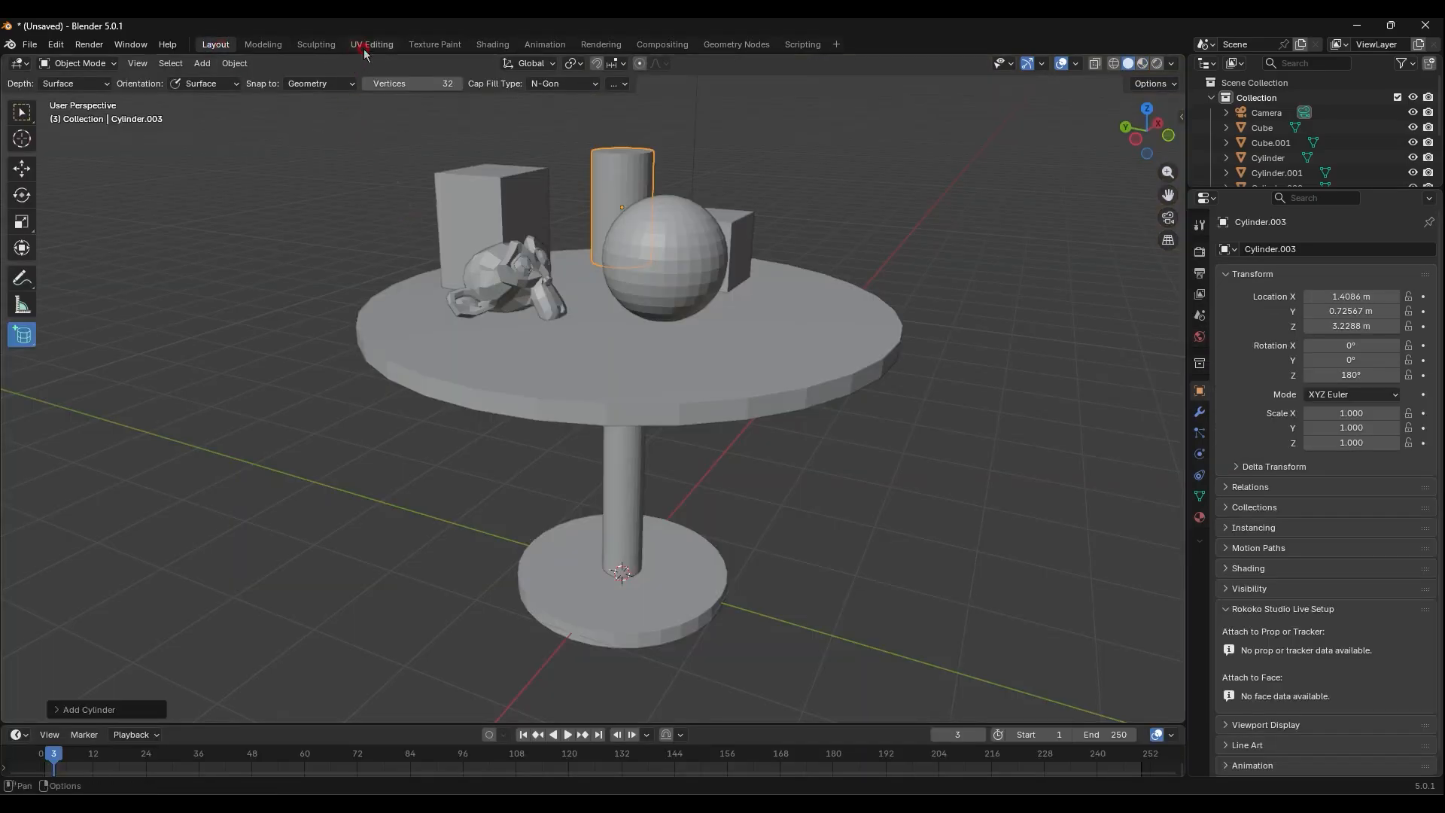
click(492, 44)
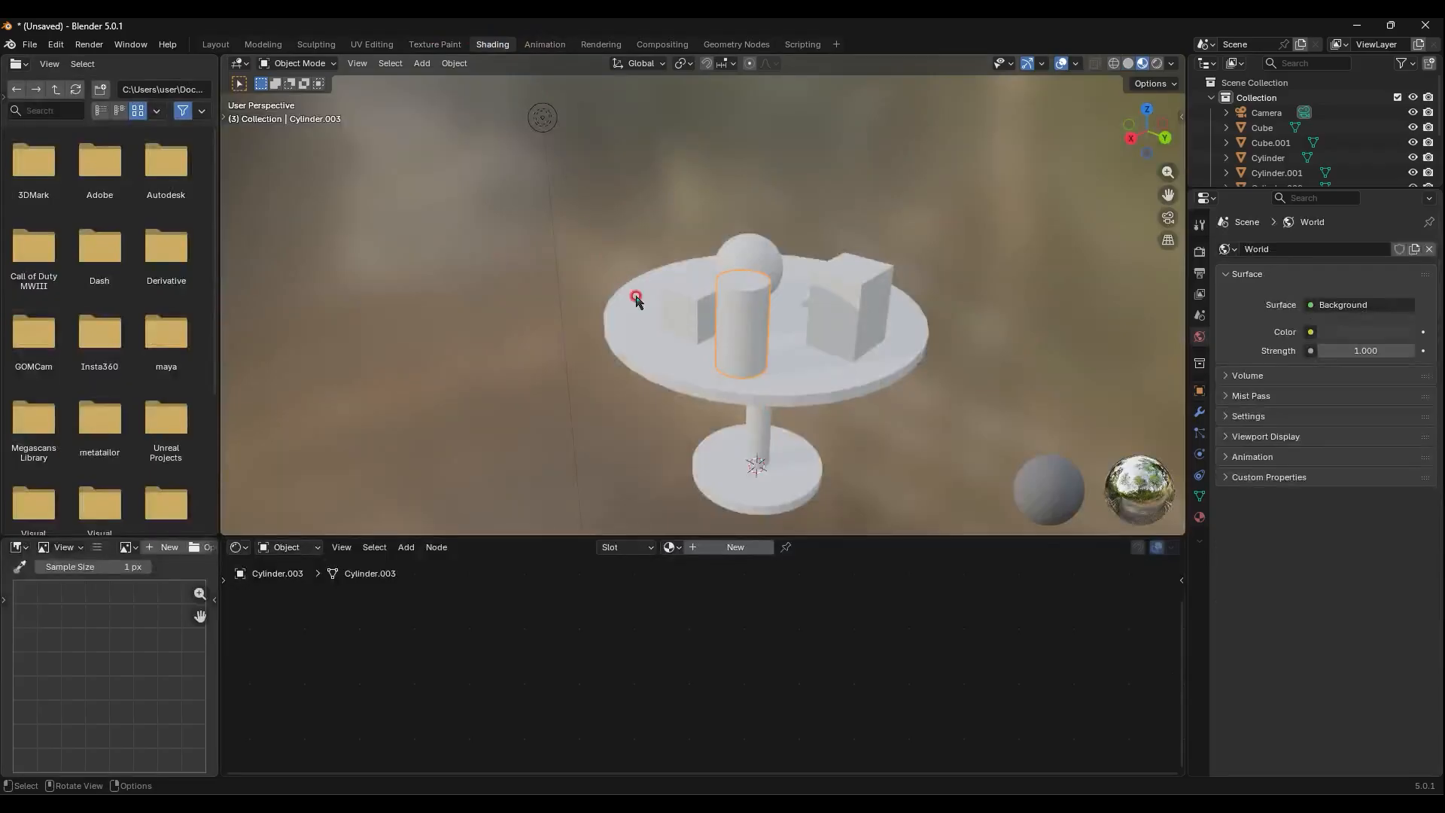
shift+middle_drag(790, 346, 723, 296)
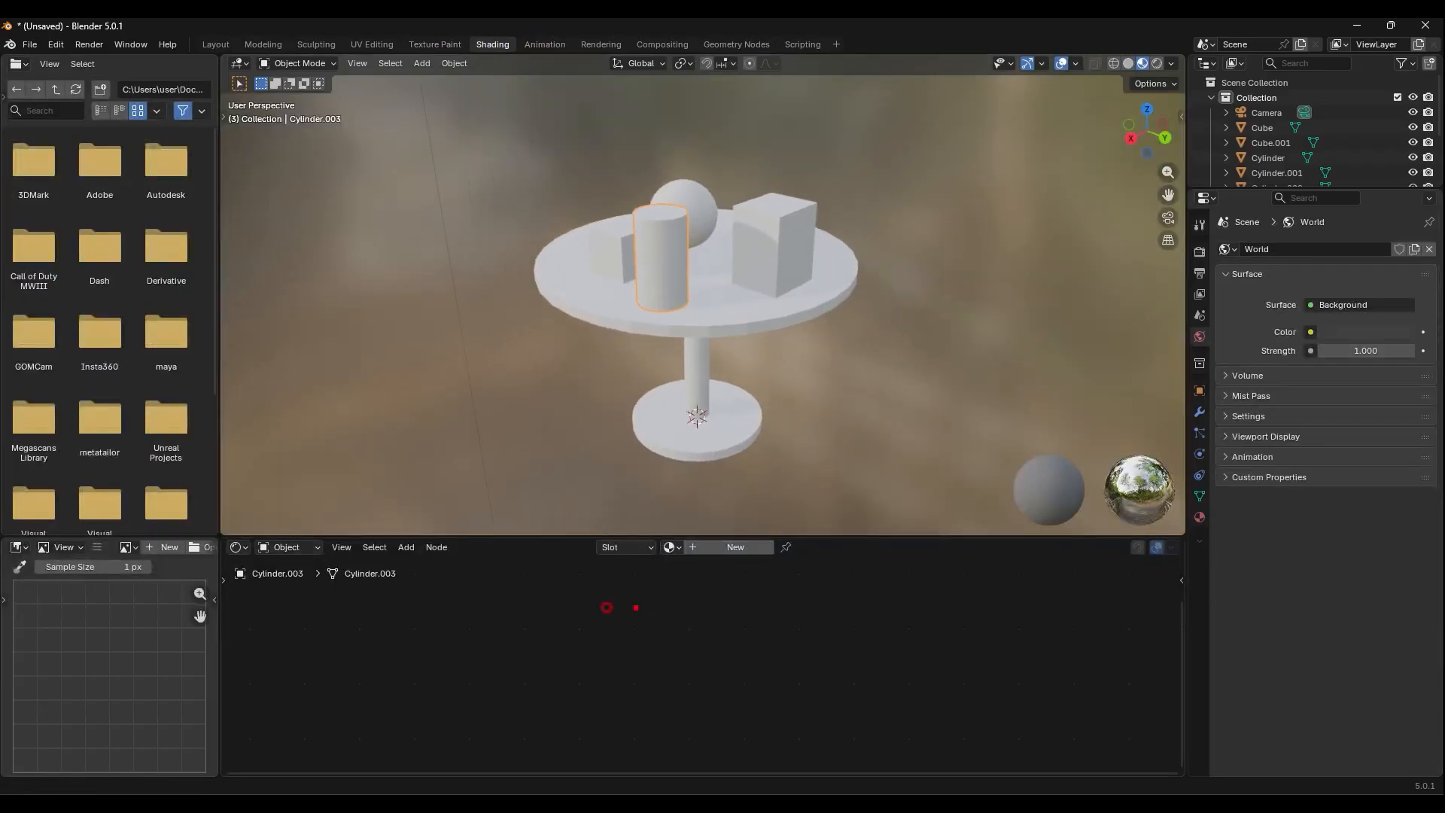
mouse_move(226, 538)
mouse_down()
mouse_move(932, 729)
mouse_move(1181, 768)
mouse_move(1186, 781)
mouse_up()
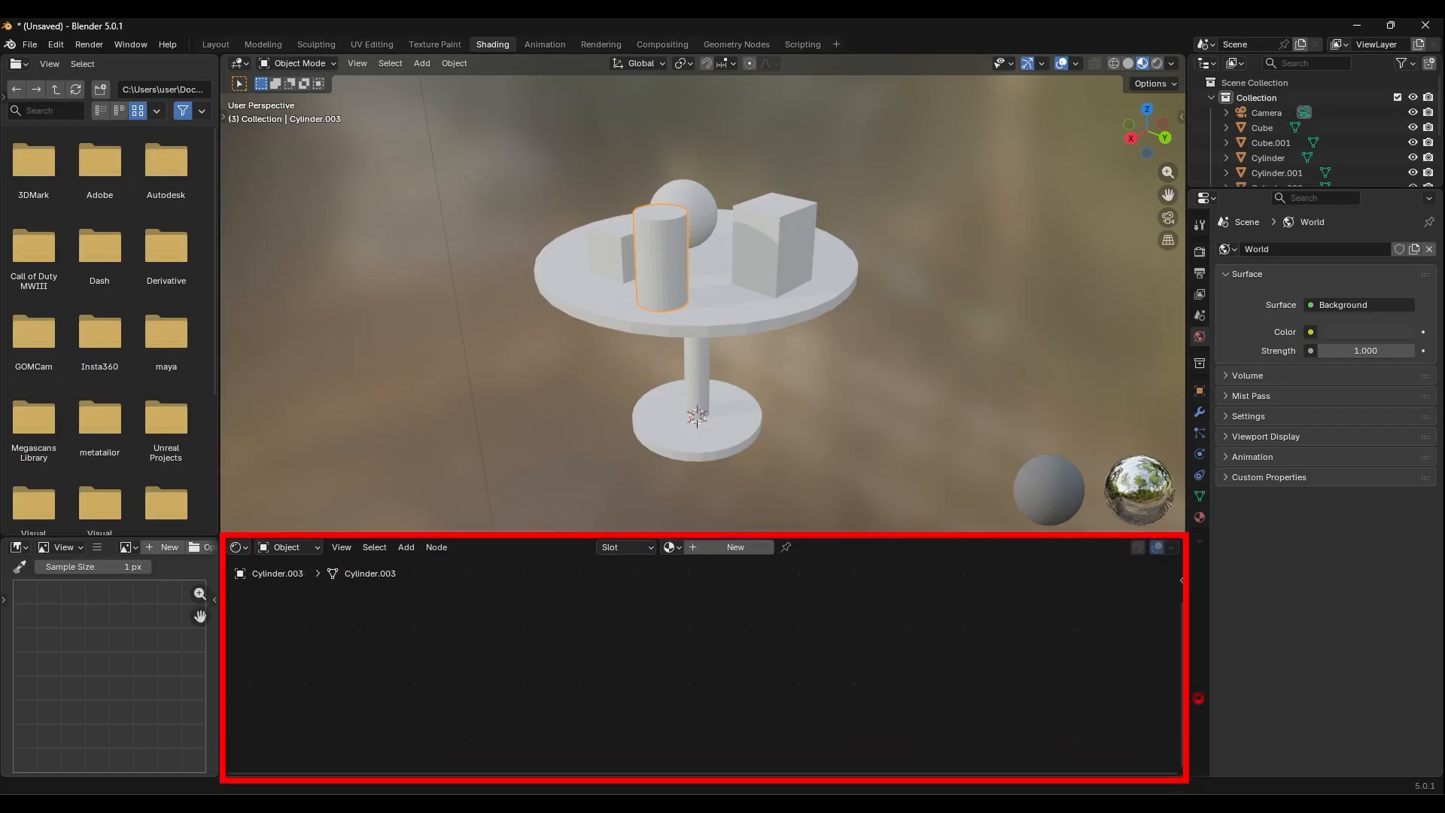
drag(1220, 535, 1177, 499)
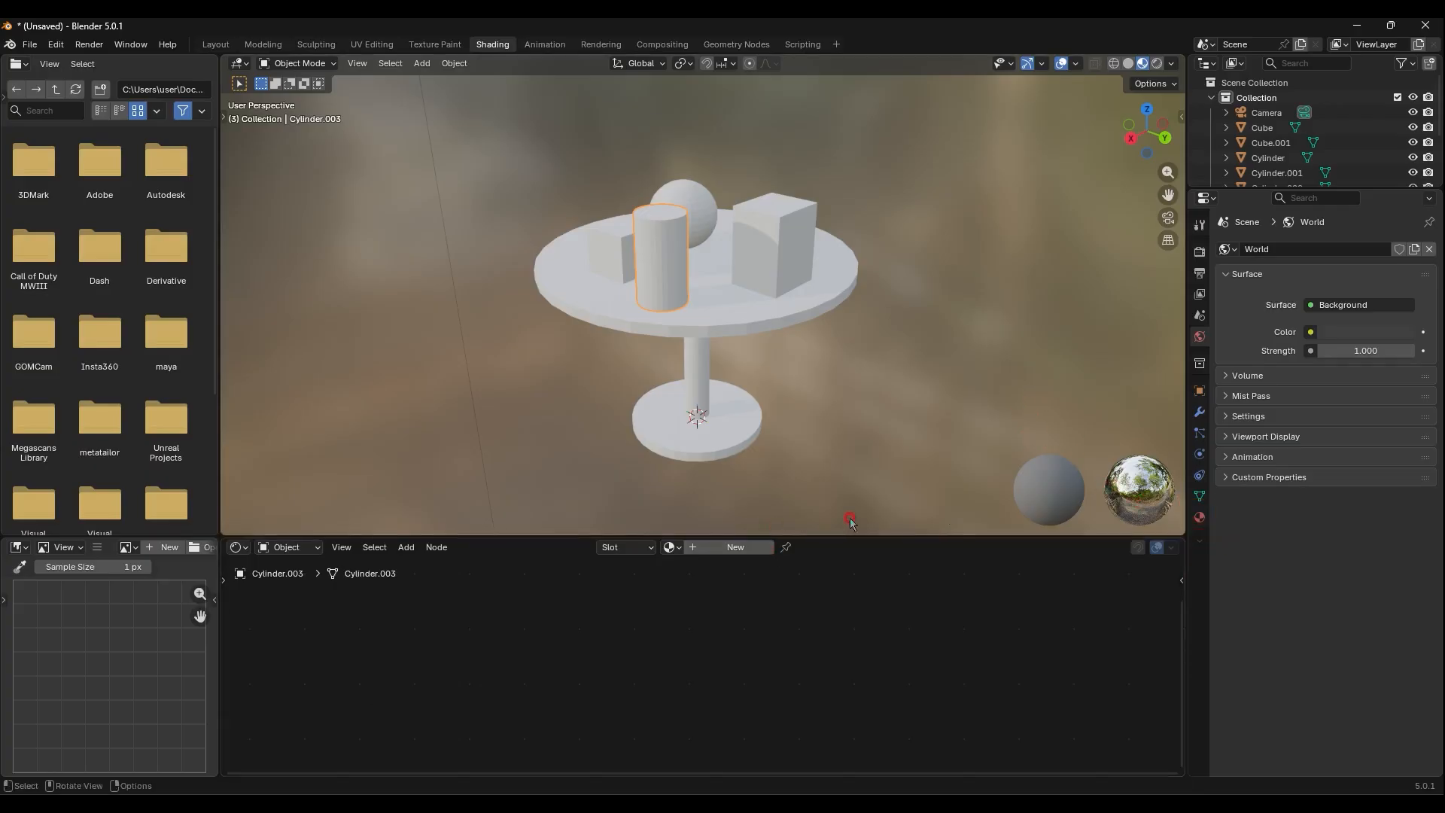
Open the material properties of the tall cylinder
click(1200, 517)
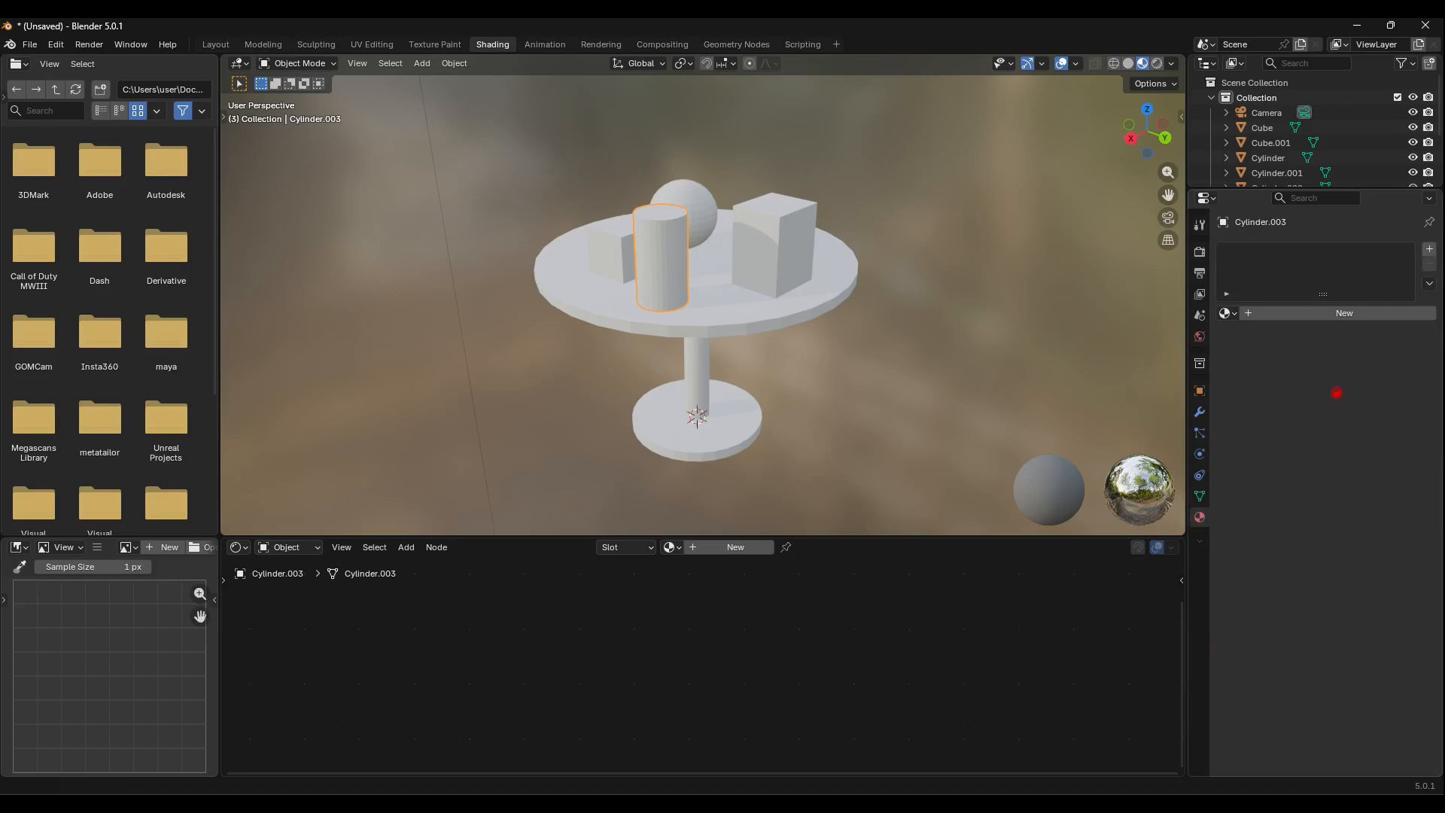
mouse_move(1428, 195)
mouse_down()
mouse_move(1241, 397)
mouse_move(1200, 777)
mouse_up()
drag(1104, 626, 1206, 629)
drag(1104, 656, 1177, 661)
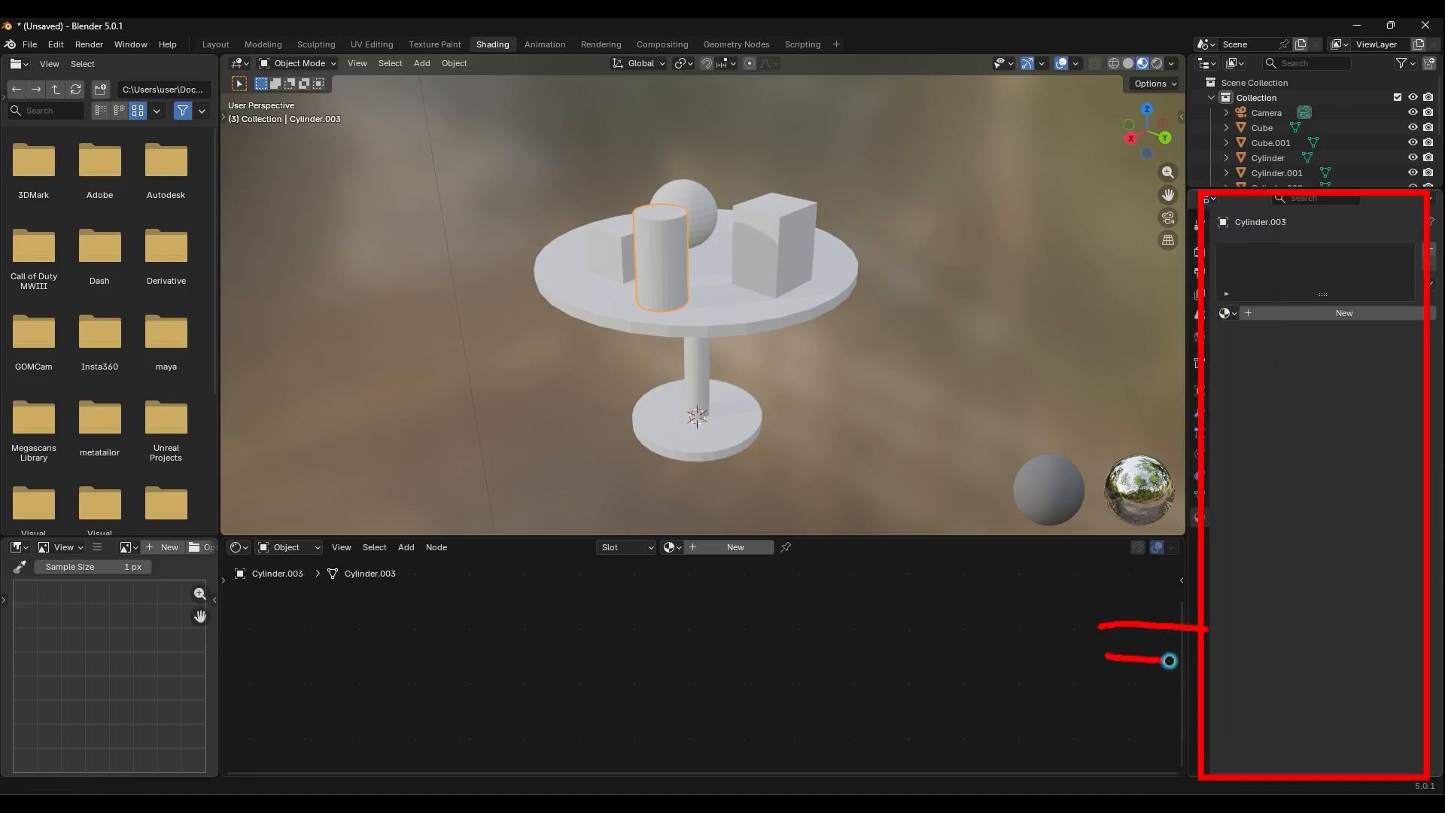
mouse_move(1084, 532)
mouse_down()
mouse_move(1032, 753)
mouse_move(277, 778)
mouse_up()
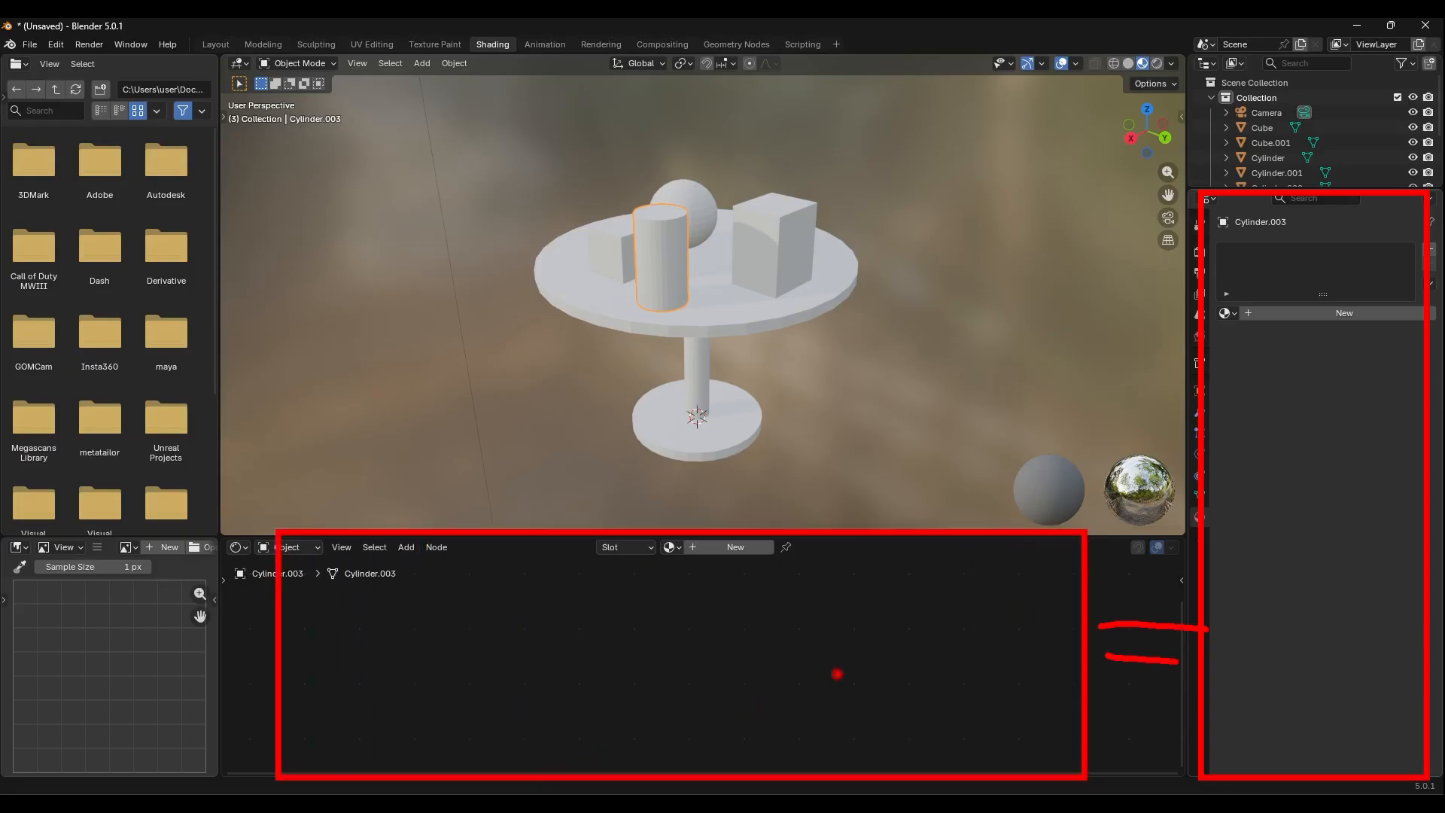
mouse_move(462, 618)
mouse_down()
mouse_move(459, 679)
mouse_move(496, 669)
mouse_move(515, 609)
mouse_move(536, 649)
mouse_move(583, 639)
mouse_move(586, 667)
mouse_move(675, 675)
mouse_up()
mouse_move(1253, 512)
mouse_down()
mouse_move(1300, 512)
mouse_move(1278, 556)
mouse_move(1370, 560)
mouse_move(1401, 535)
mouse_up()
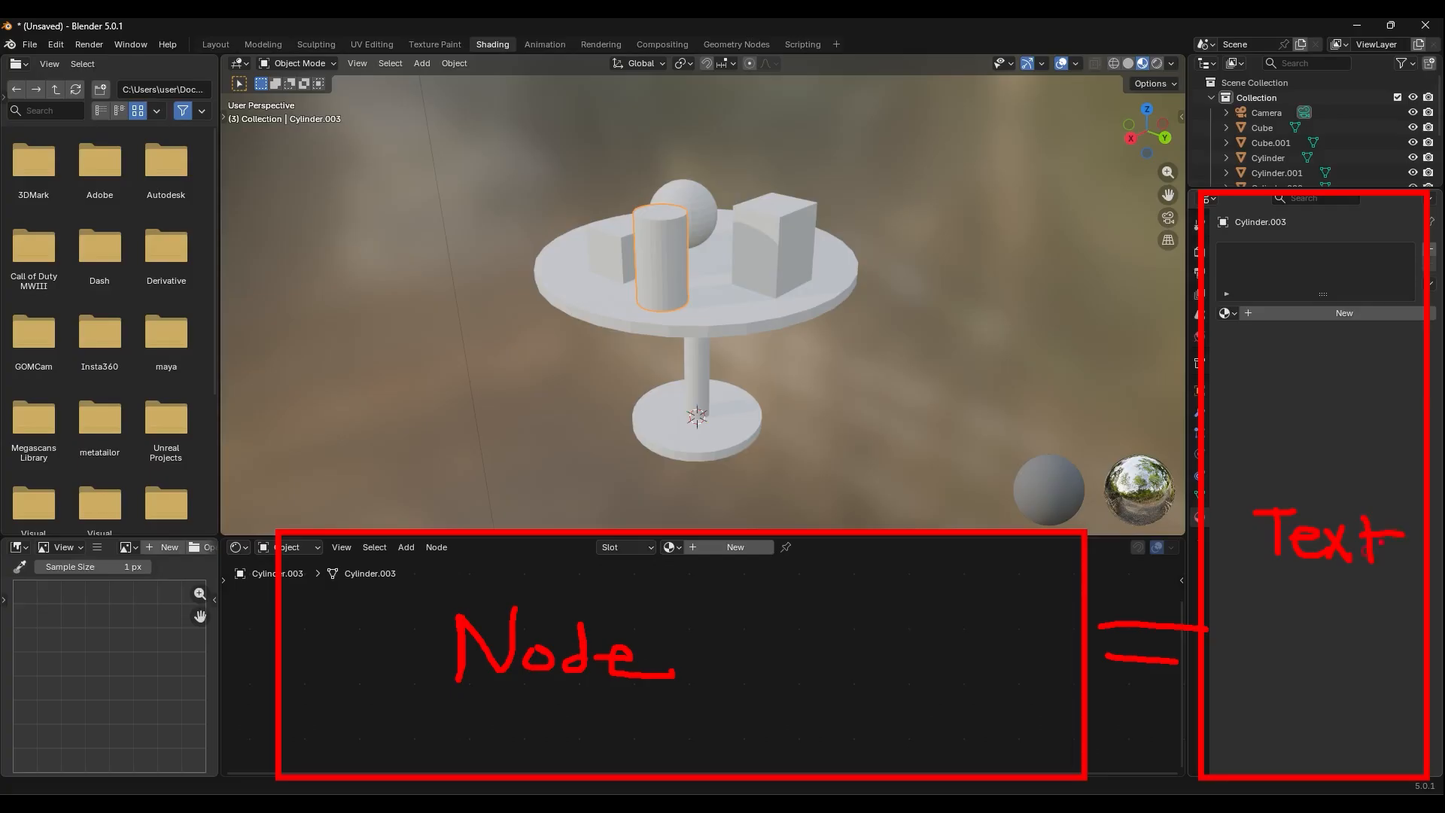
drag(785, 568, 675, 519)
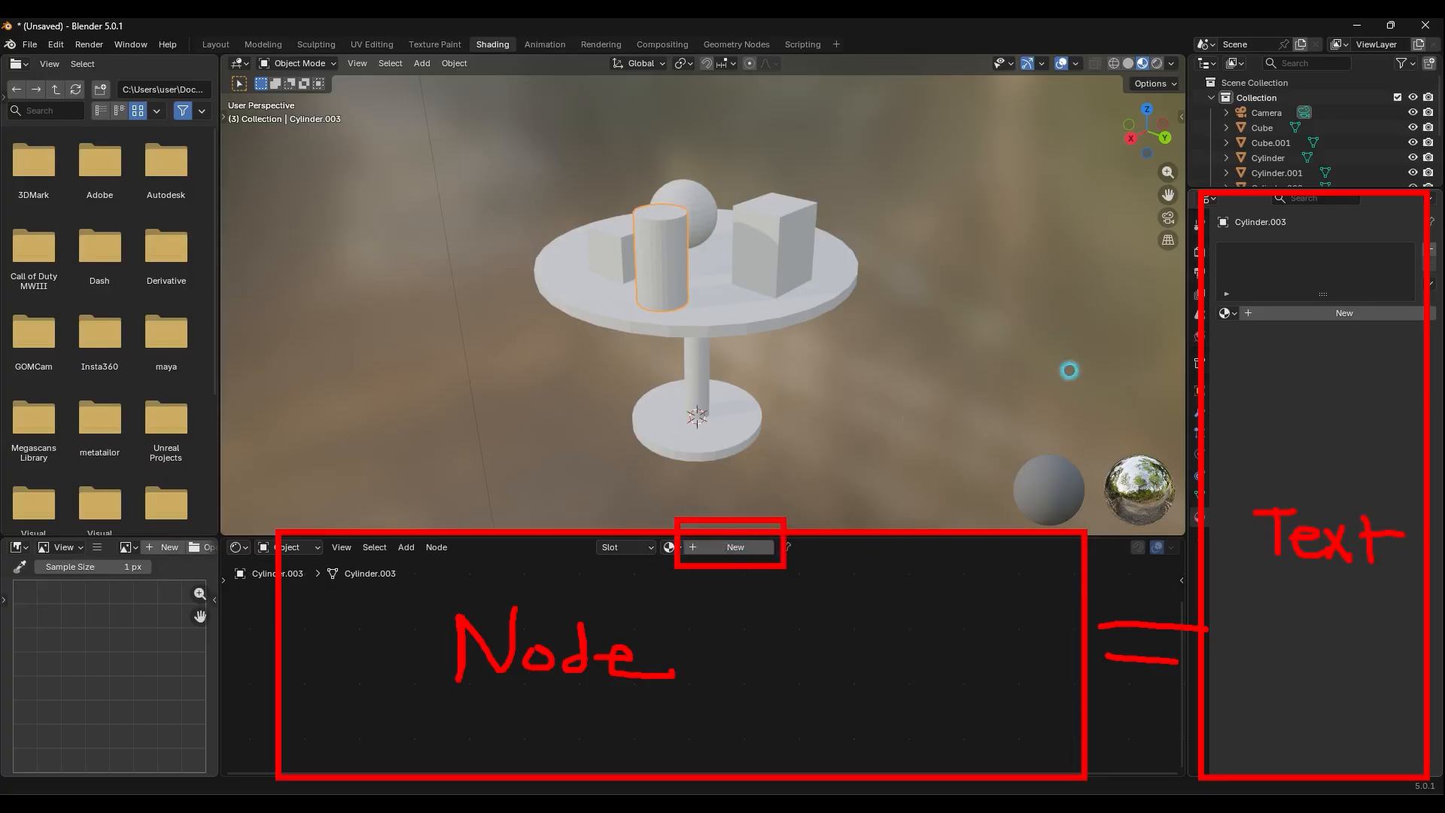
drag(1380, 335, 1275, 297)
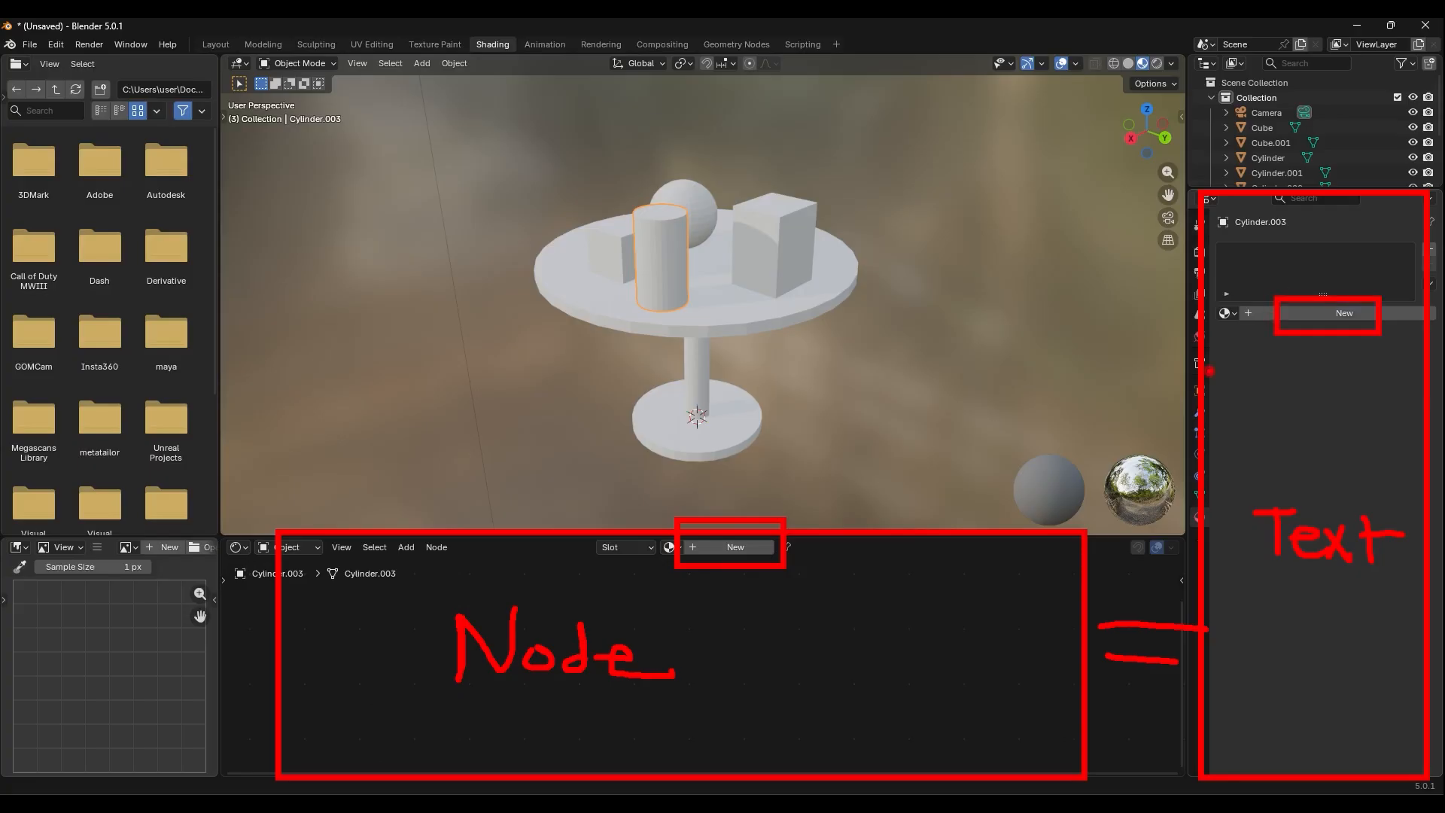
key(Escape)
Create a new material for the tall cylinder and open the material's name for editing
click(1344, 318)
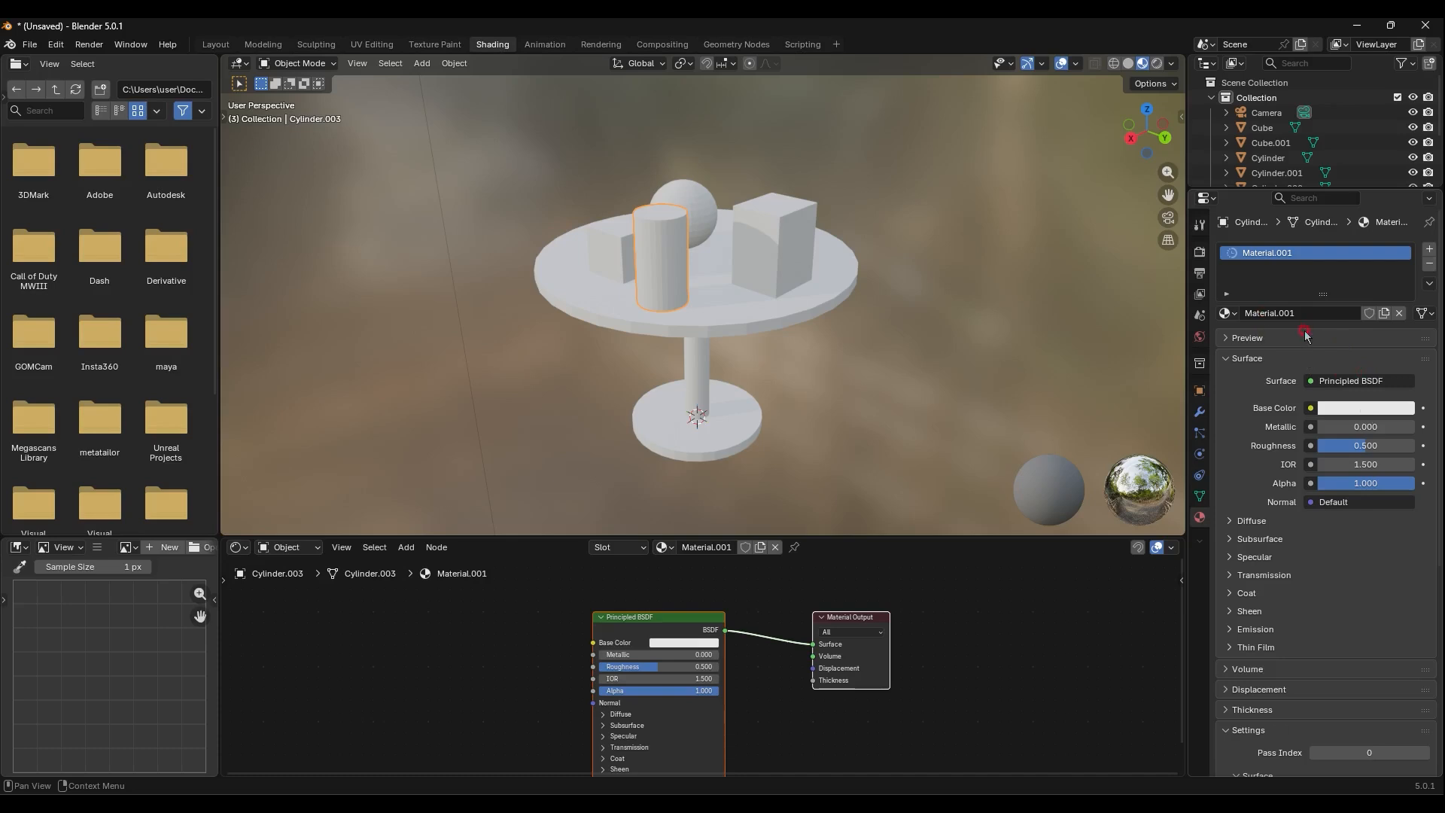
drag(1324, 336, 1189, 291)
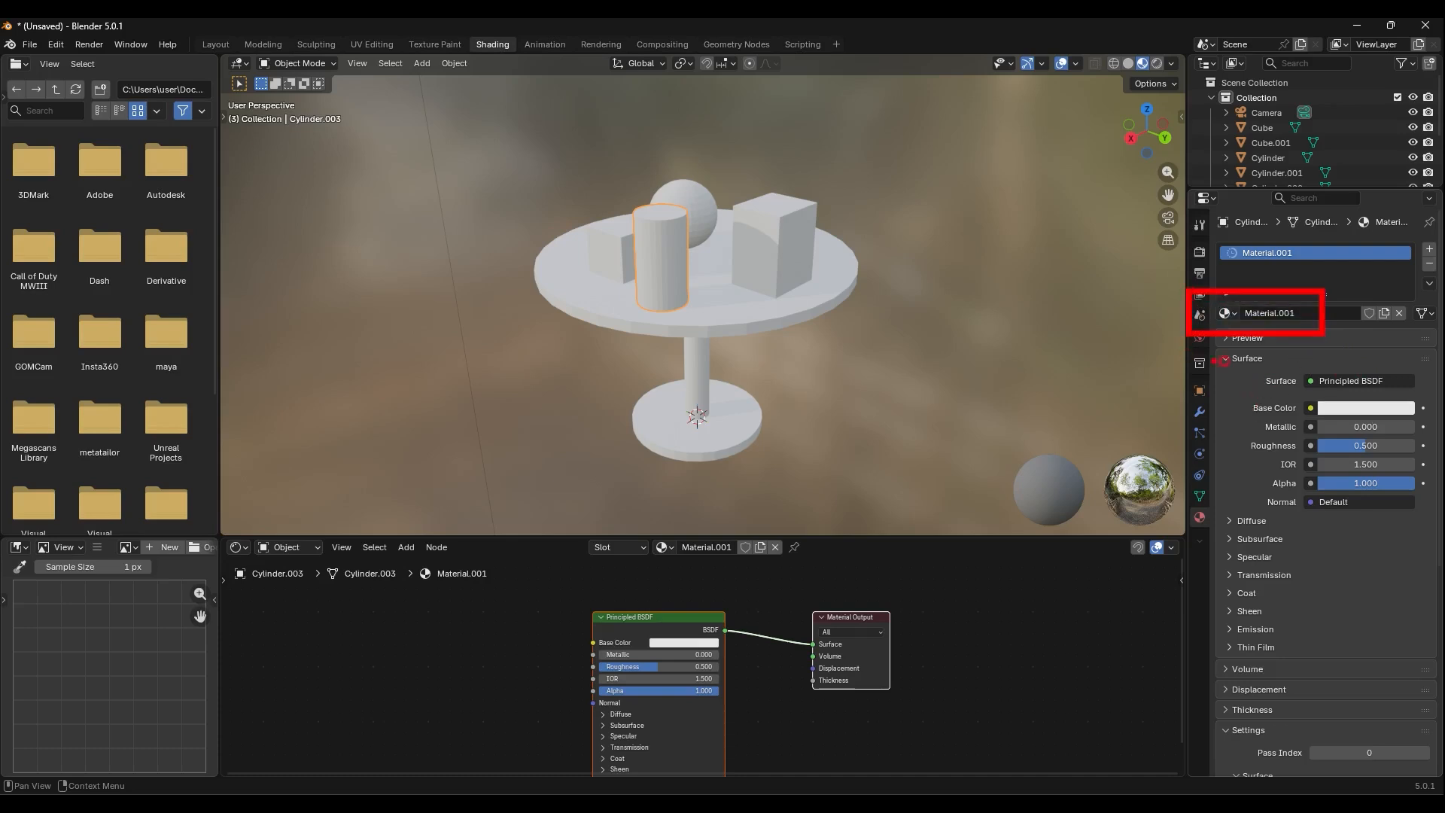
key(Escape)
double_click(1282, 316)
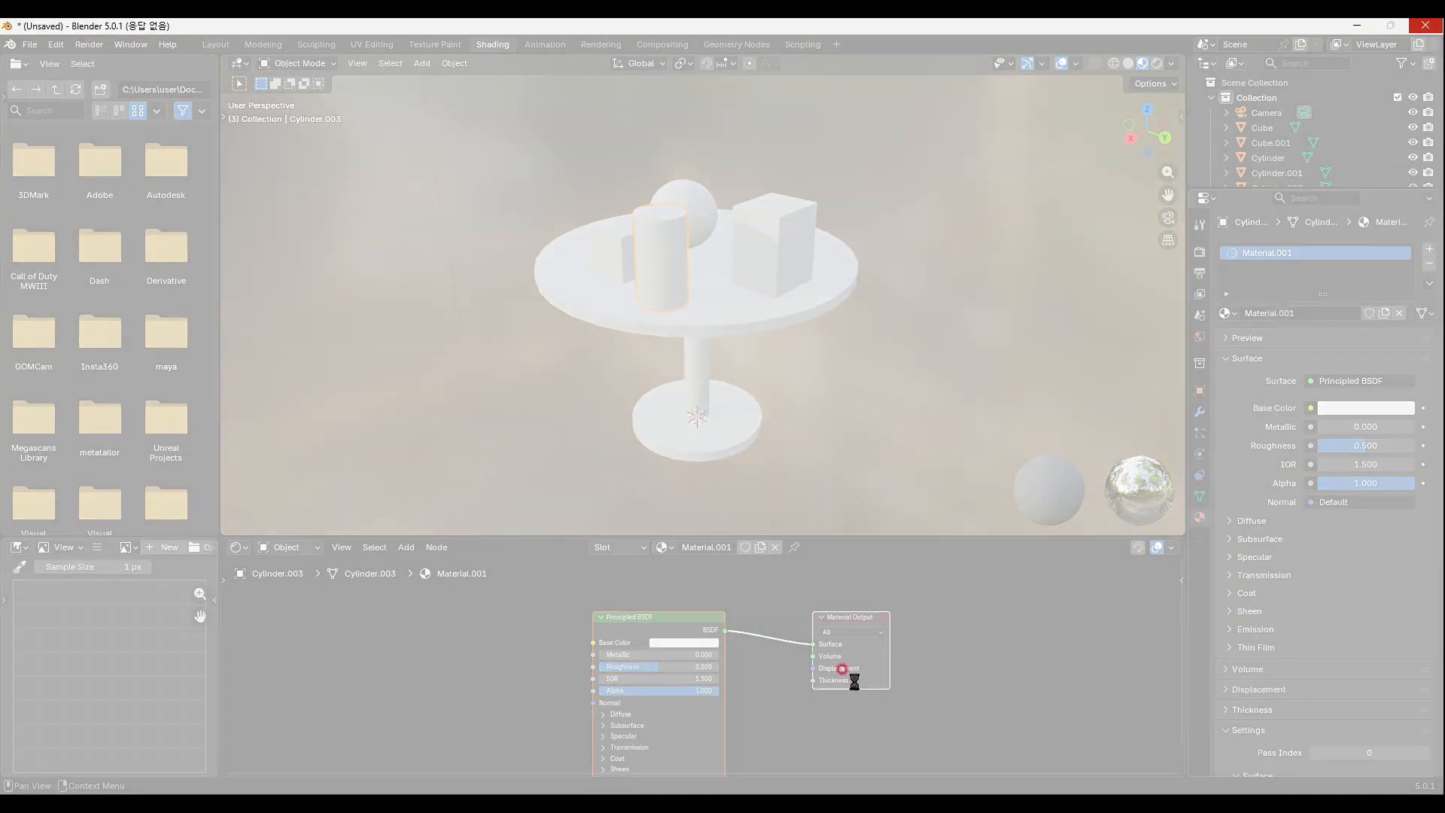
click(1210, 804)
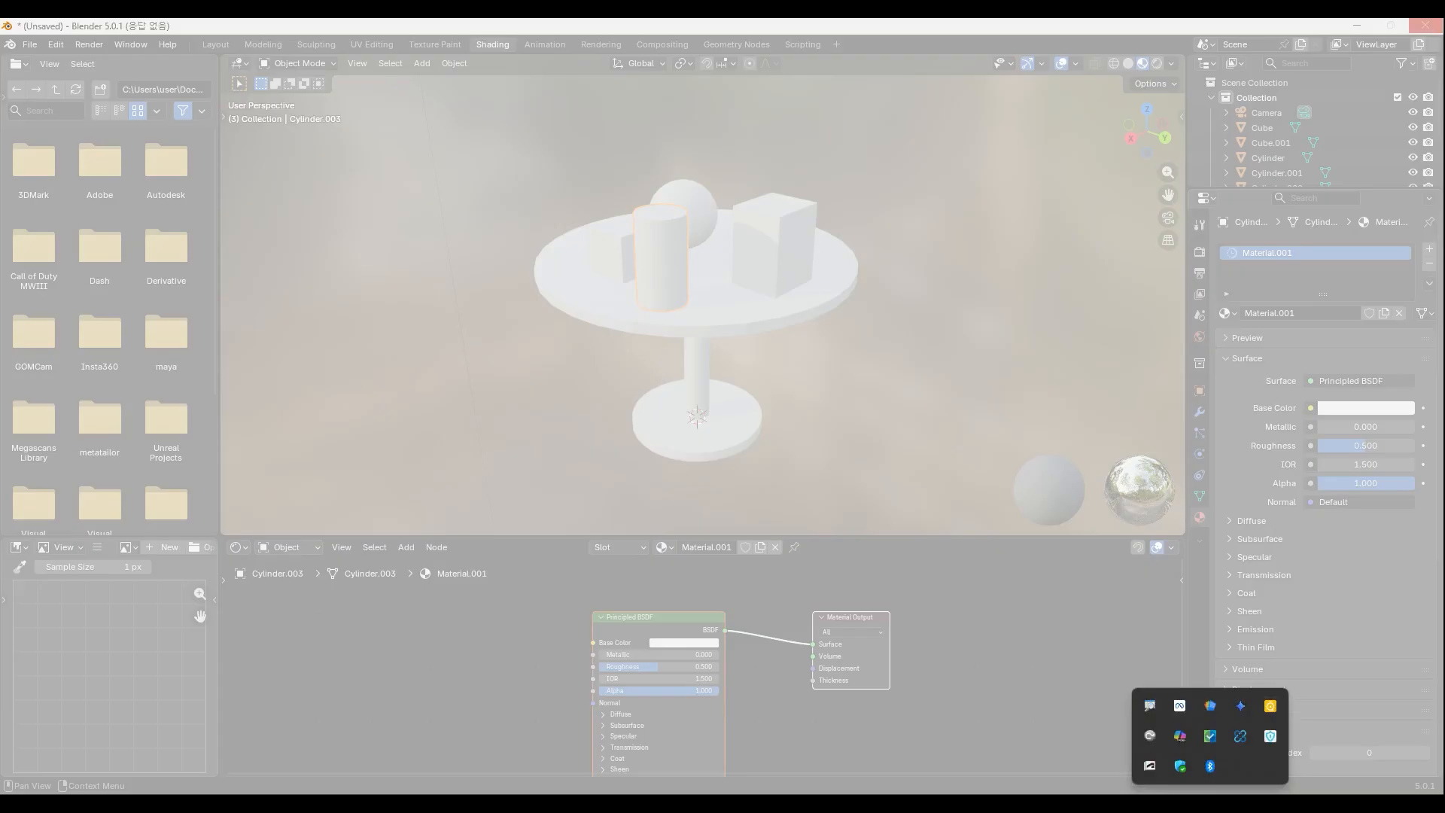
click(1210, 804)
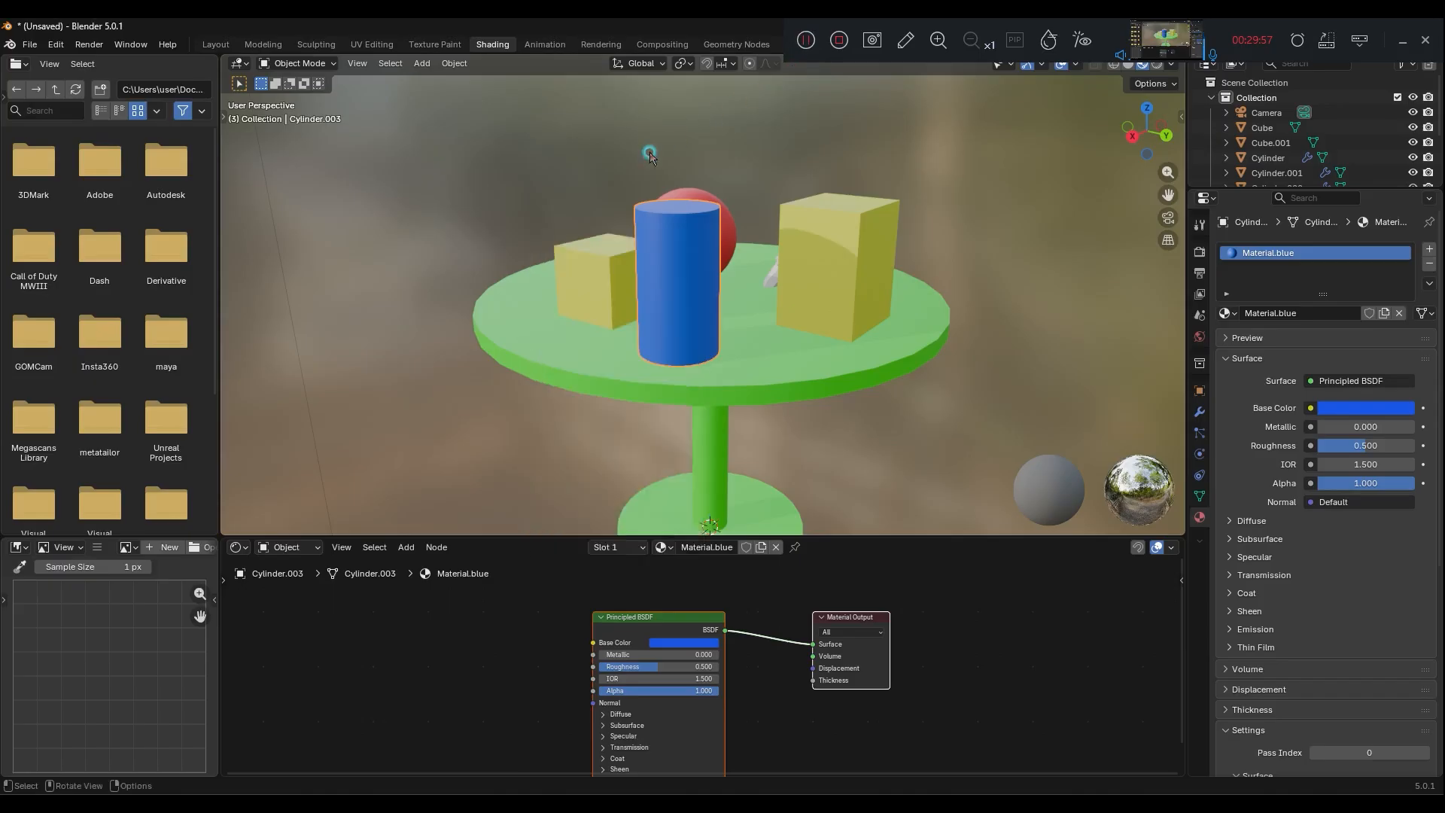
click(649, 147)
click(1398, 45)
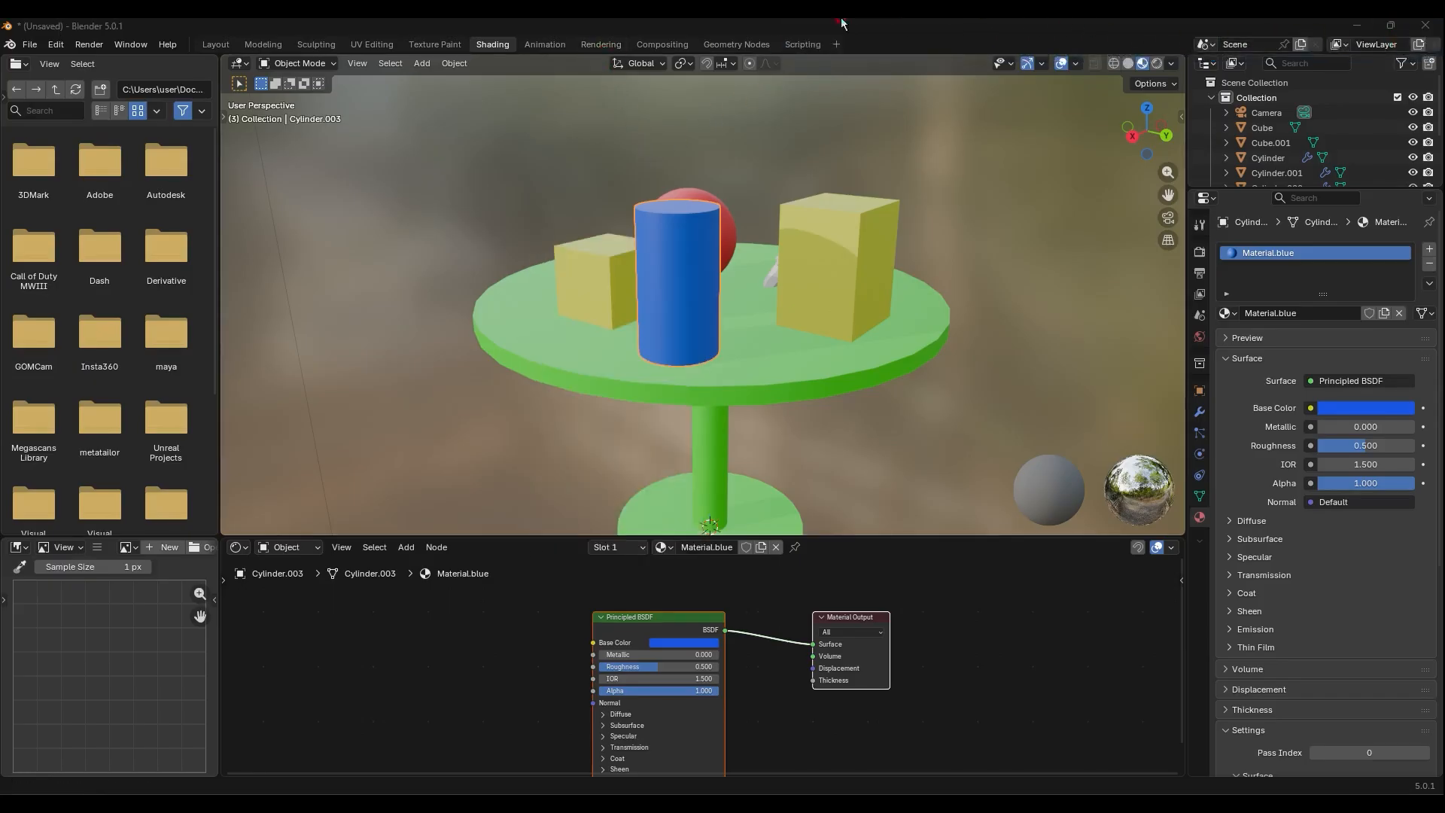
Switch to the Animation workspace and select the camera in its 3D viewport
click(559, 47)
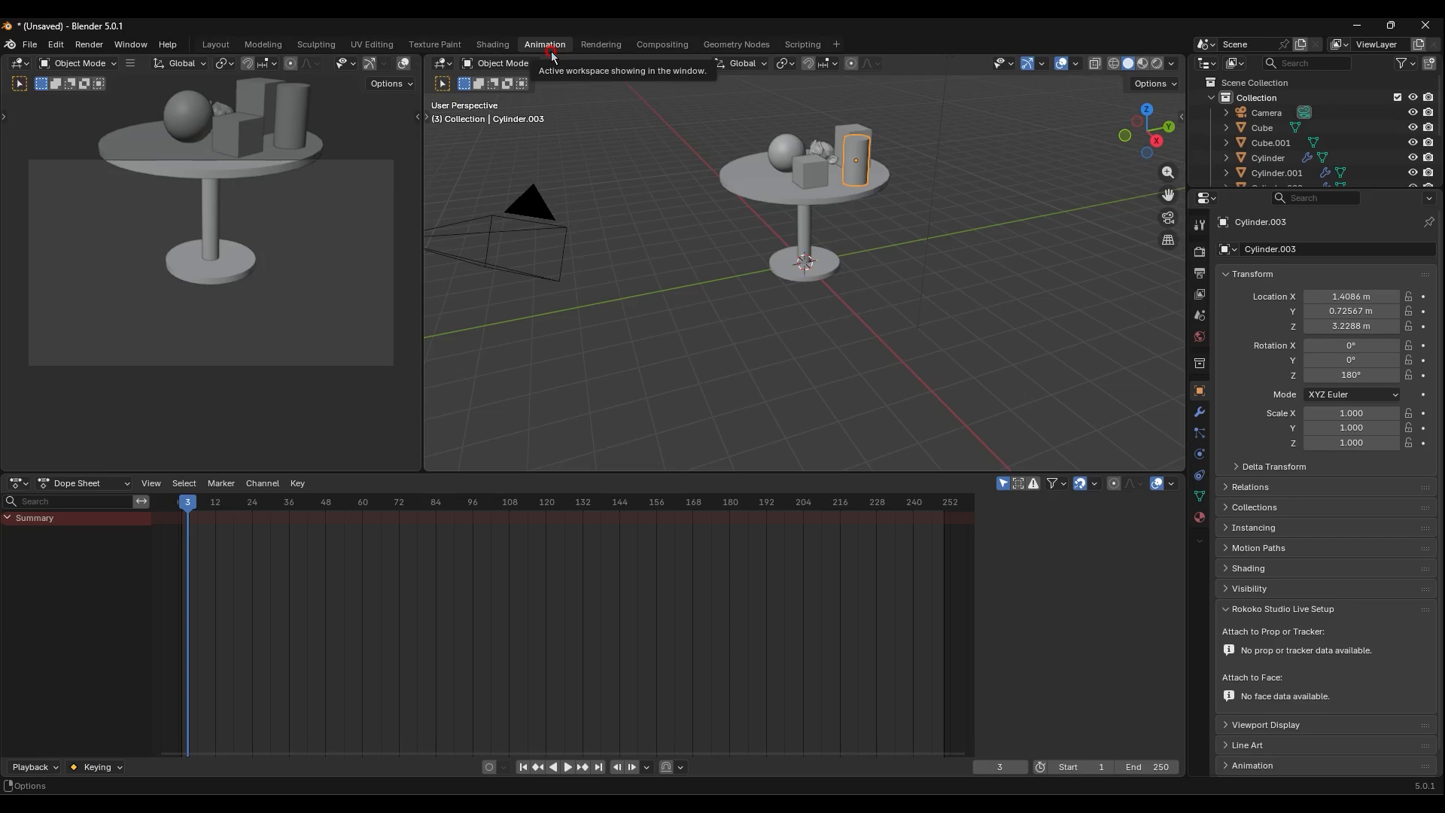
scroll(539, 250, down, 1)
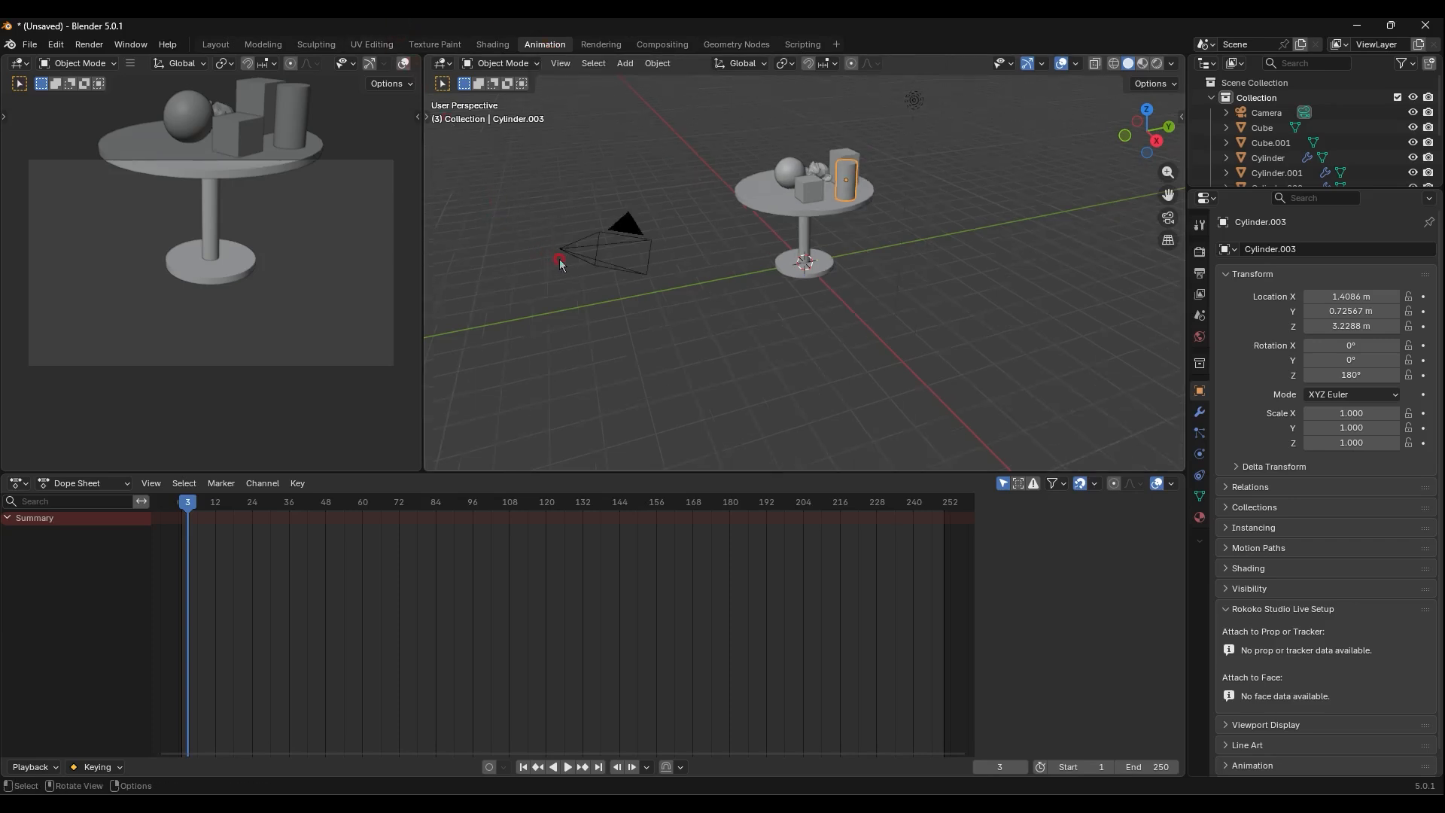
click(559, 259)
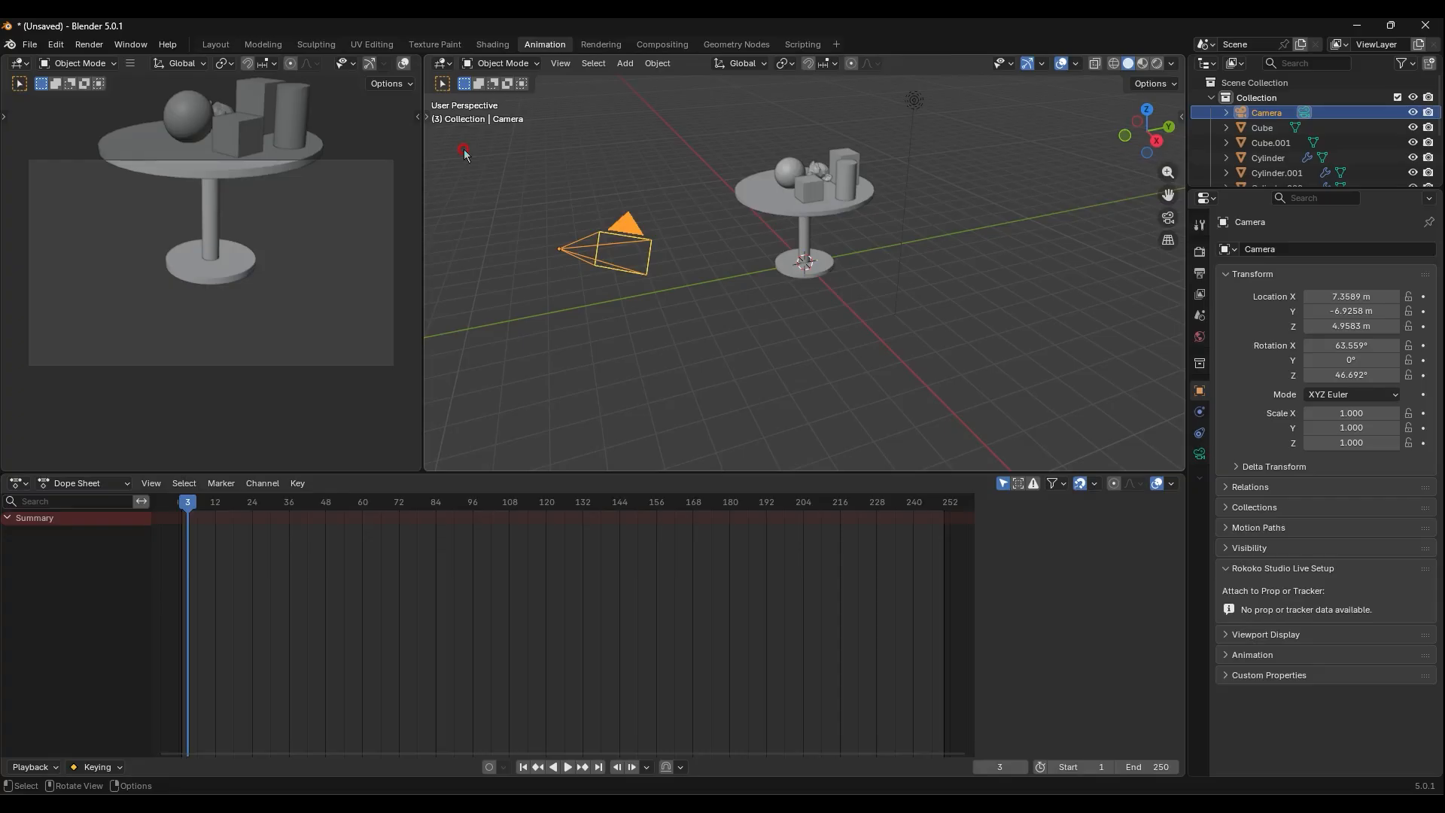
key(ctrl+shift+s)
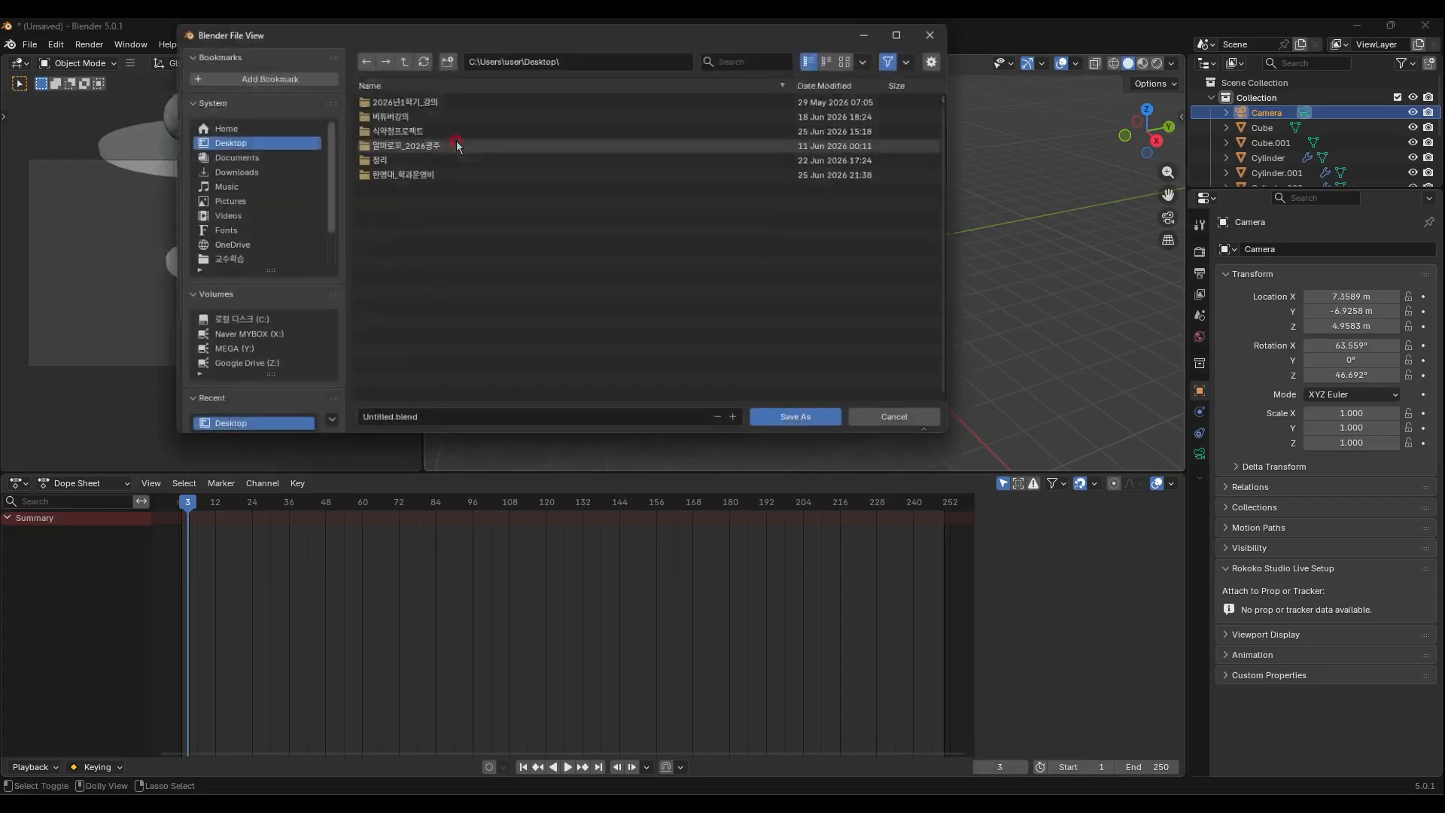
click(888, 425)
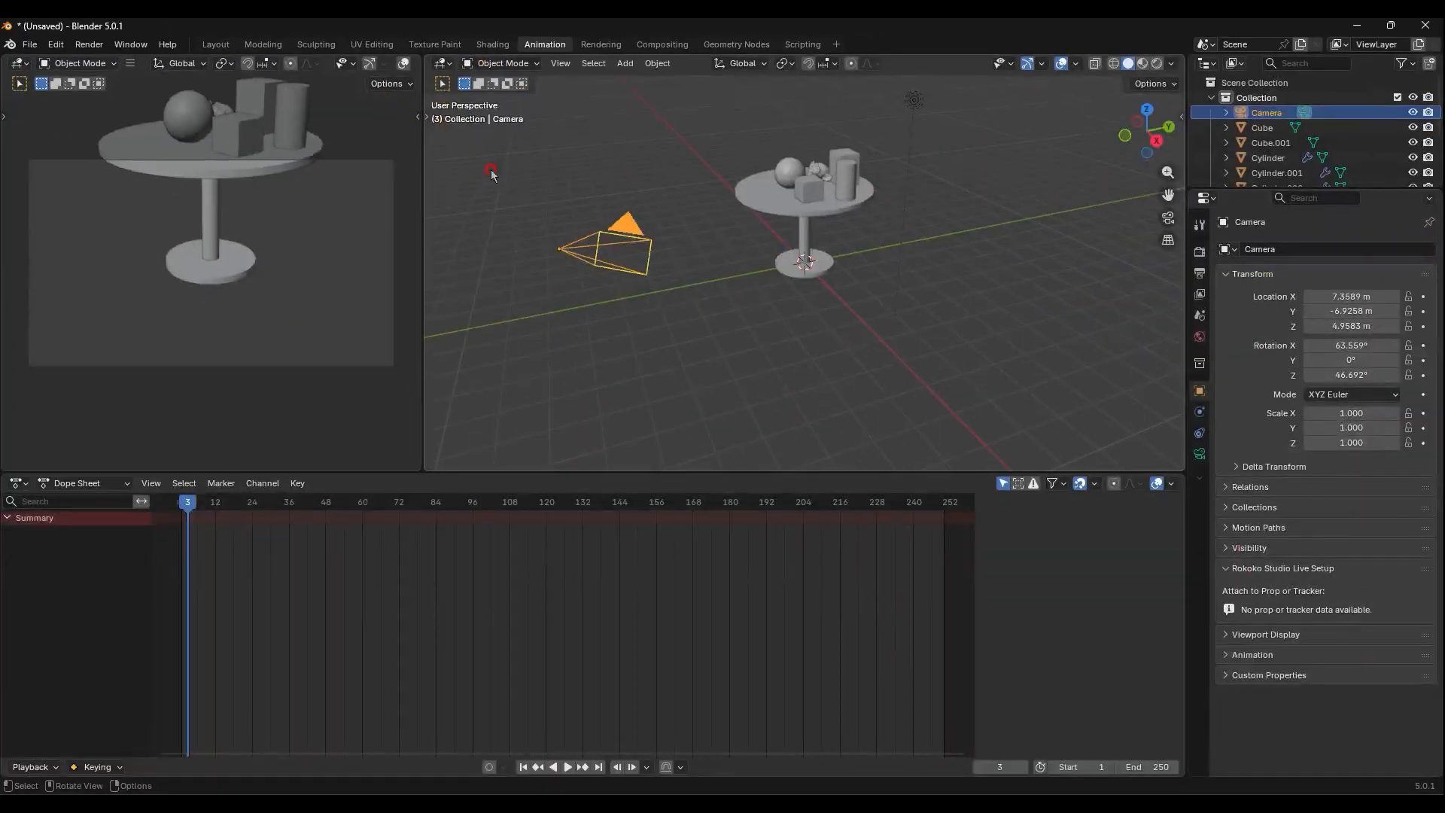
Raise the camera along Z to about 7.06 m so the whole table fits in the camera view
key(t)
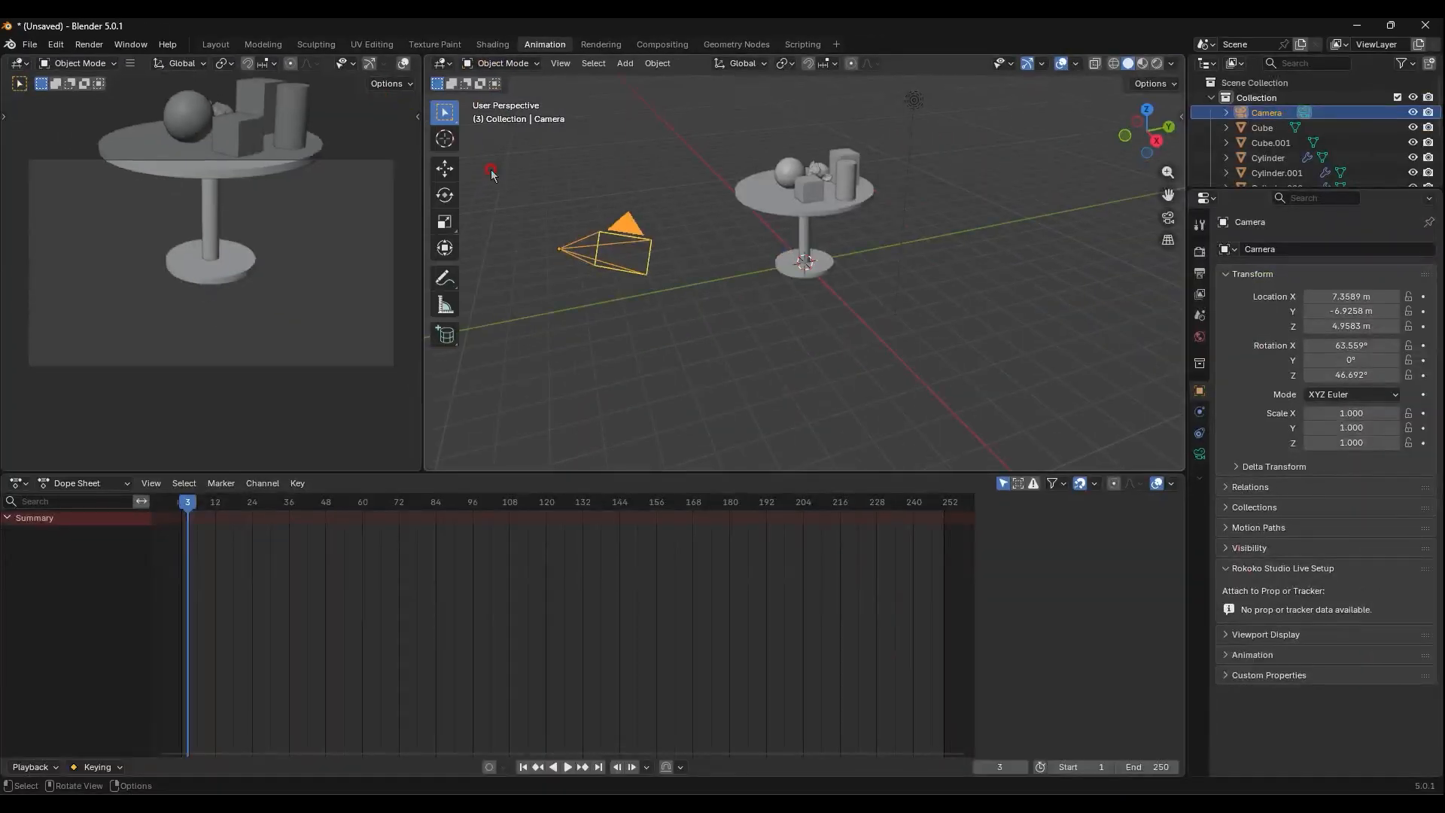
click(444, 169)
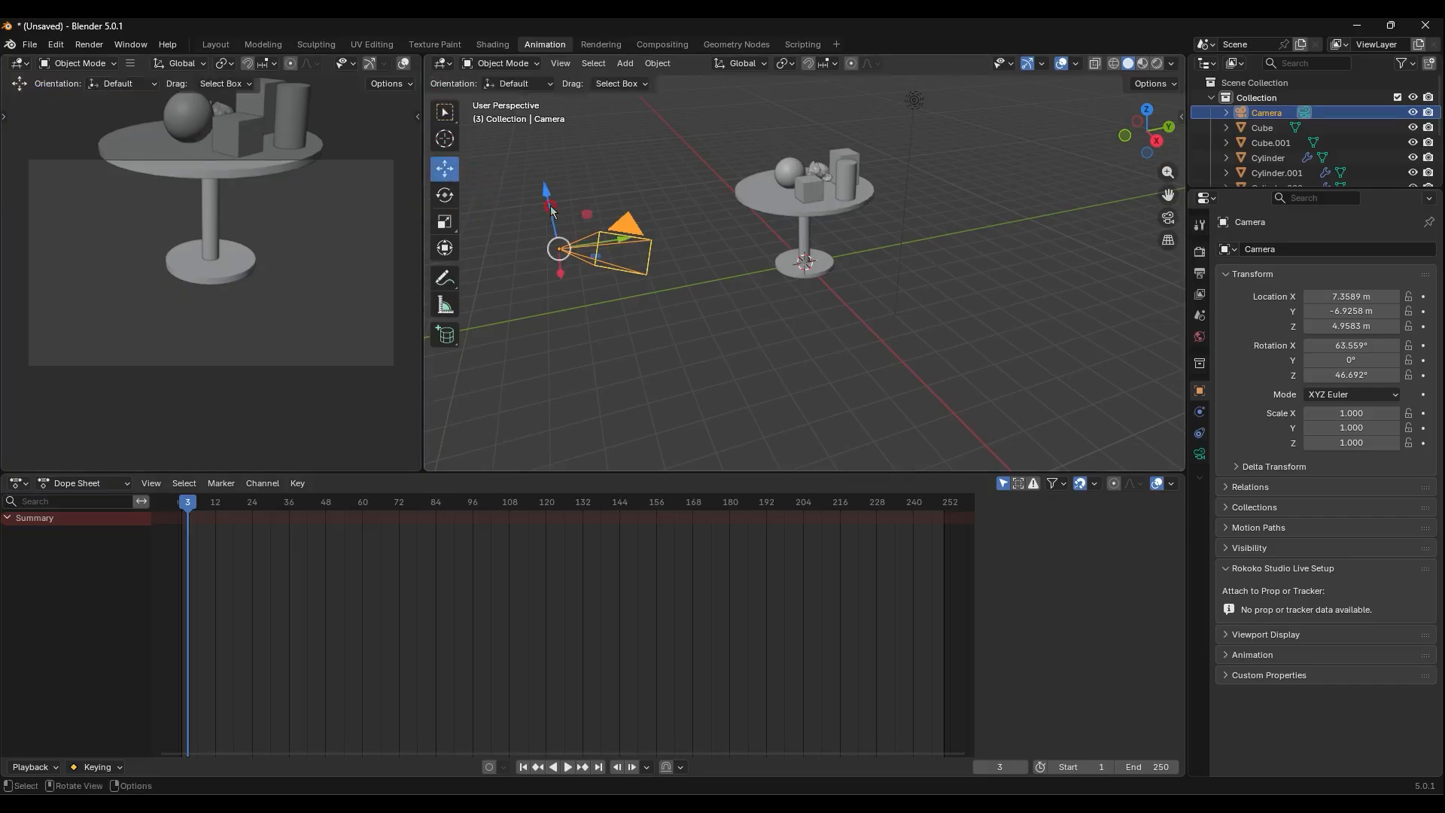
drag(547, 198, 549, 180)
drag(551, 133, 551, 448)
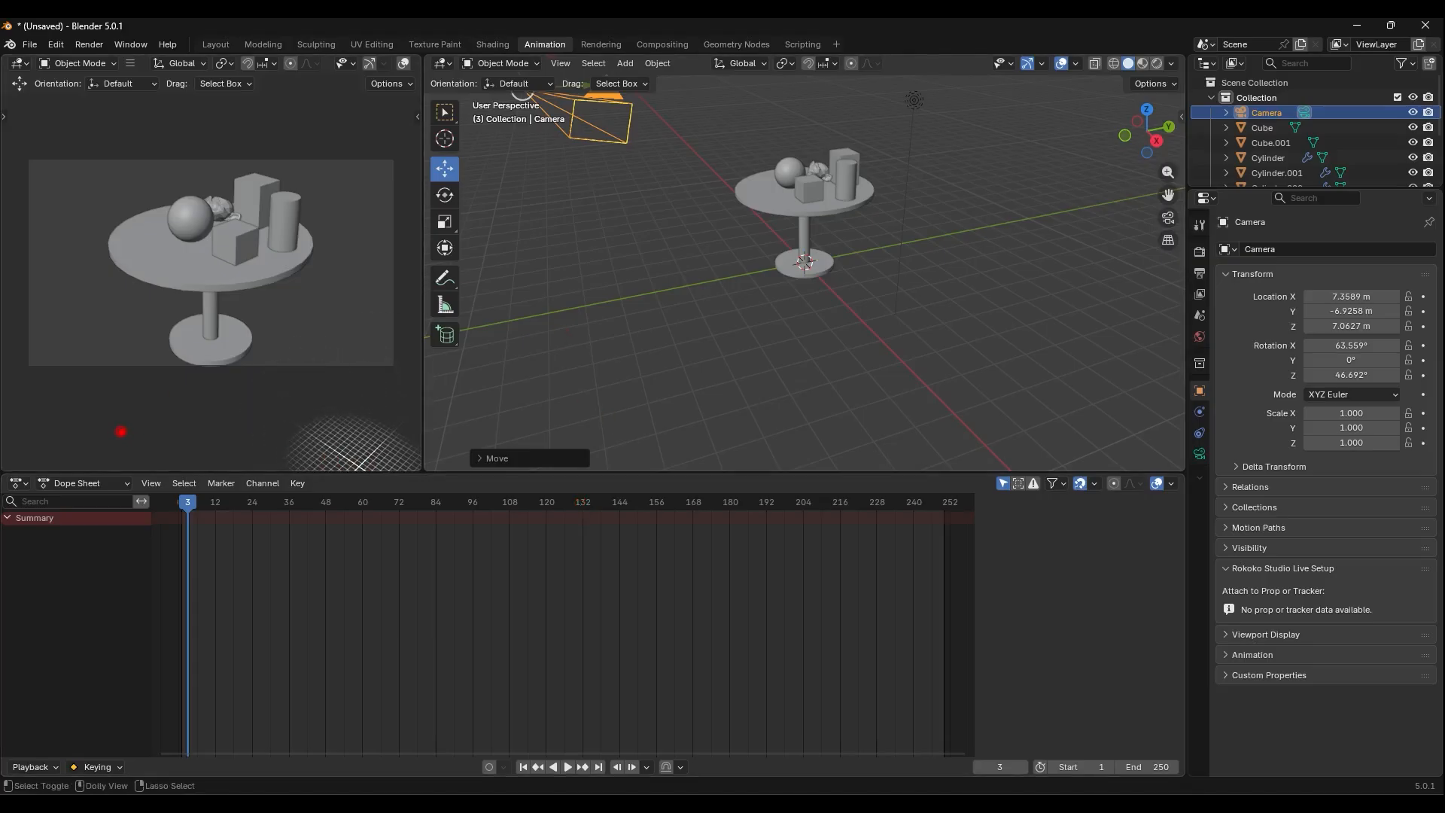
click(93, 421)
text(camera)
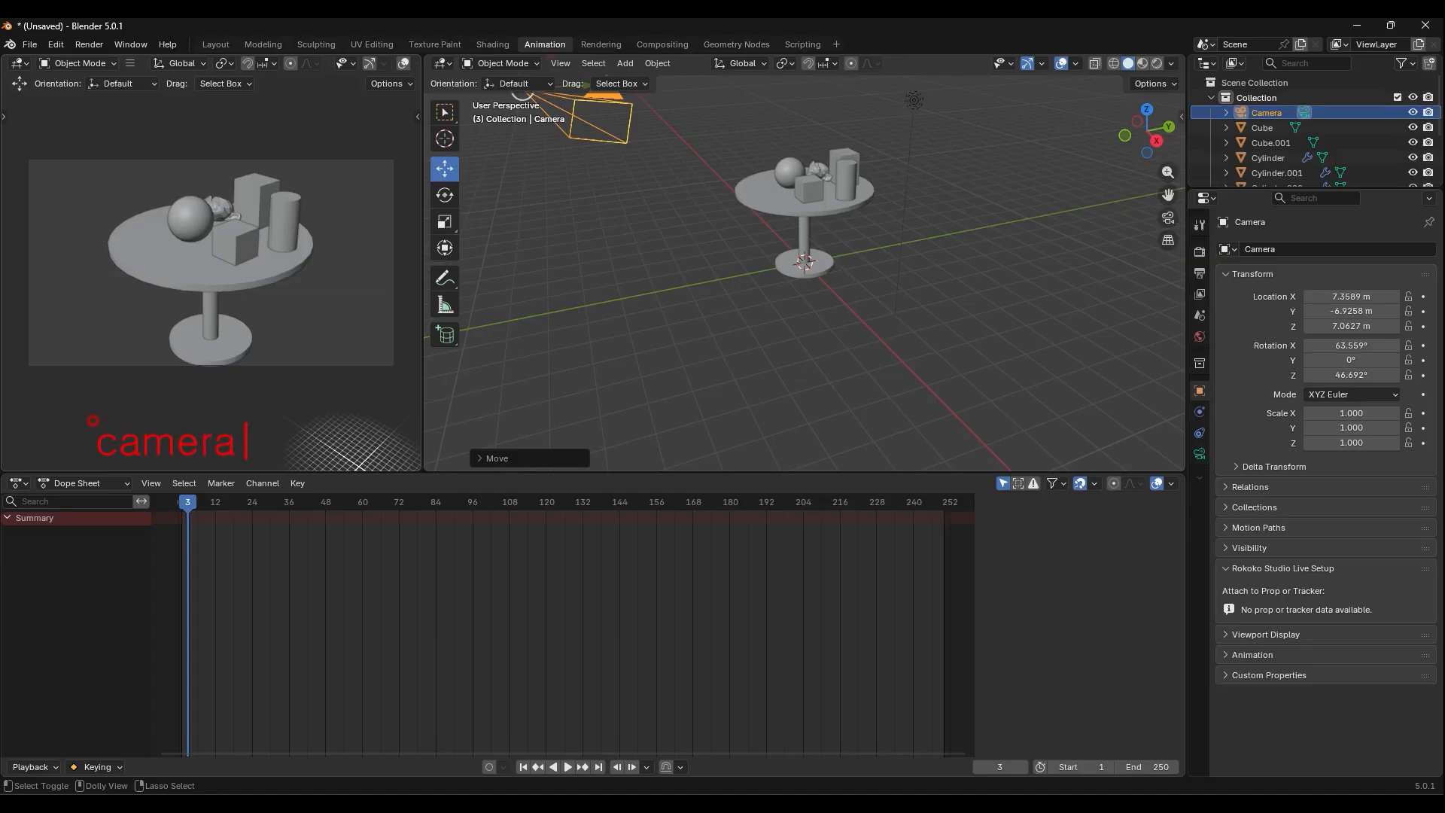
text( view)
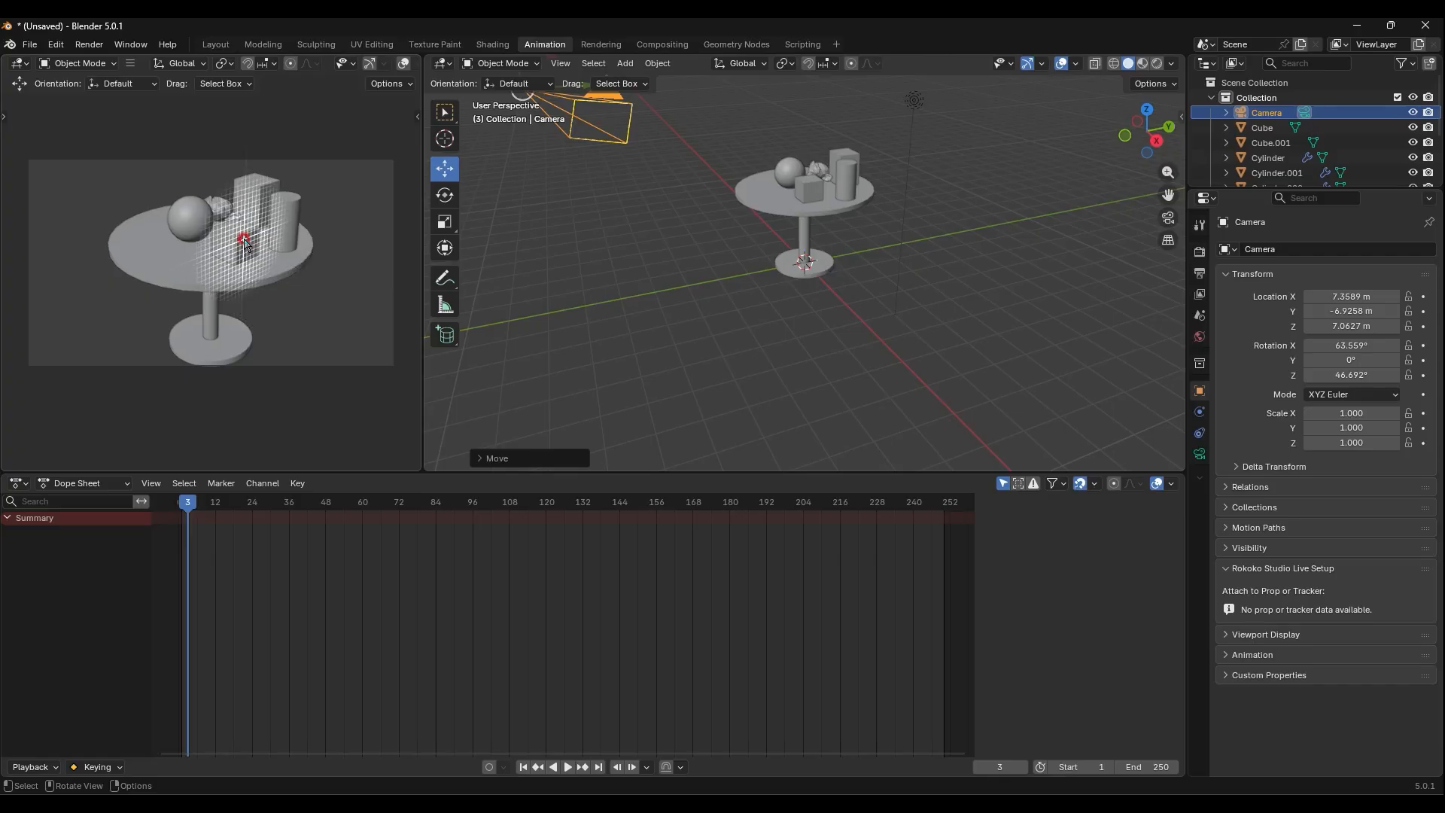
Show the toolbar in the camera viewport and hide it again
key(t)
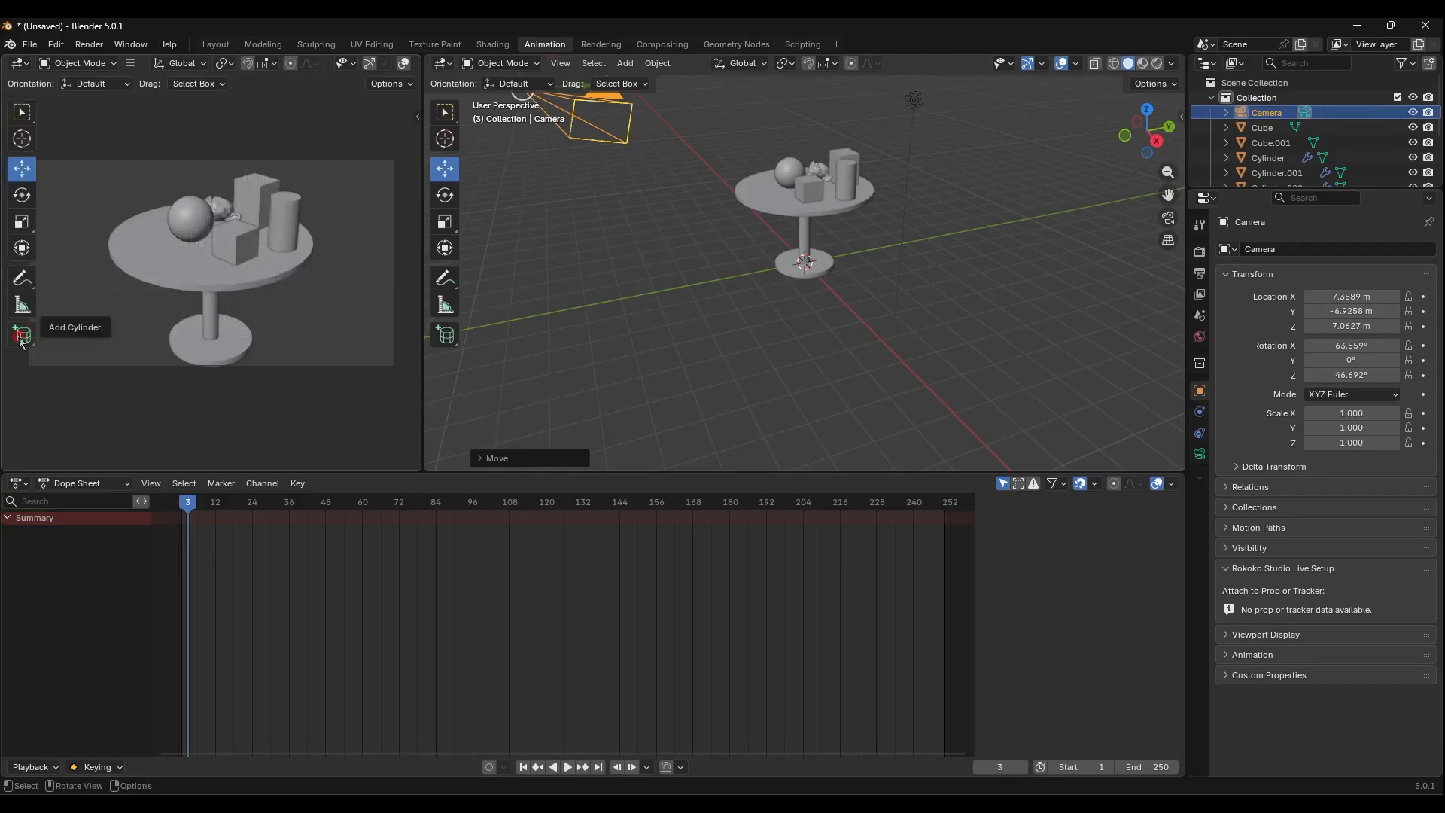
drag(21, 336, 81, 342)
click(24, 169)
click(79, 190)
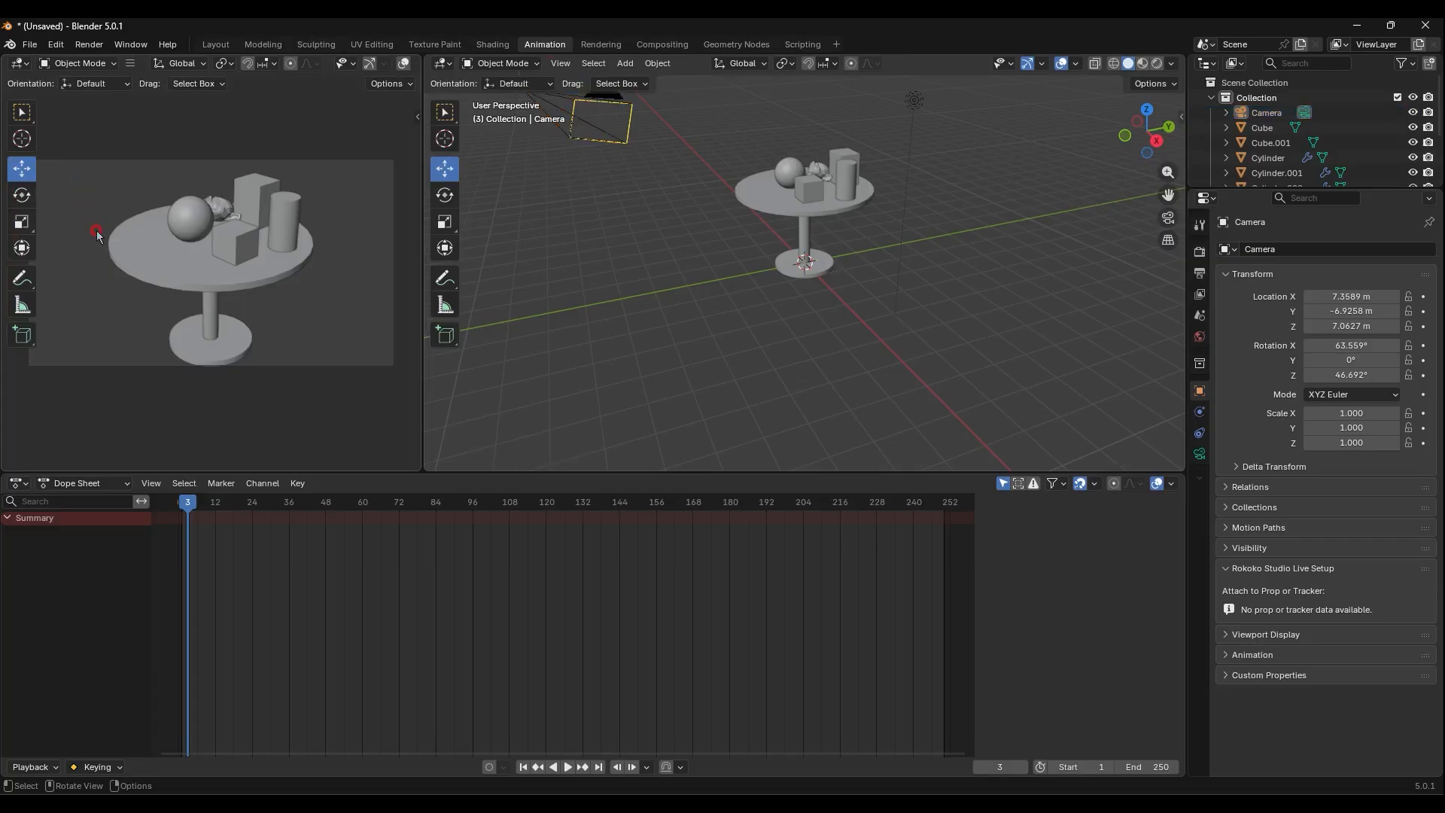
key(t)
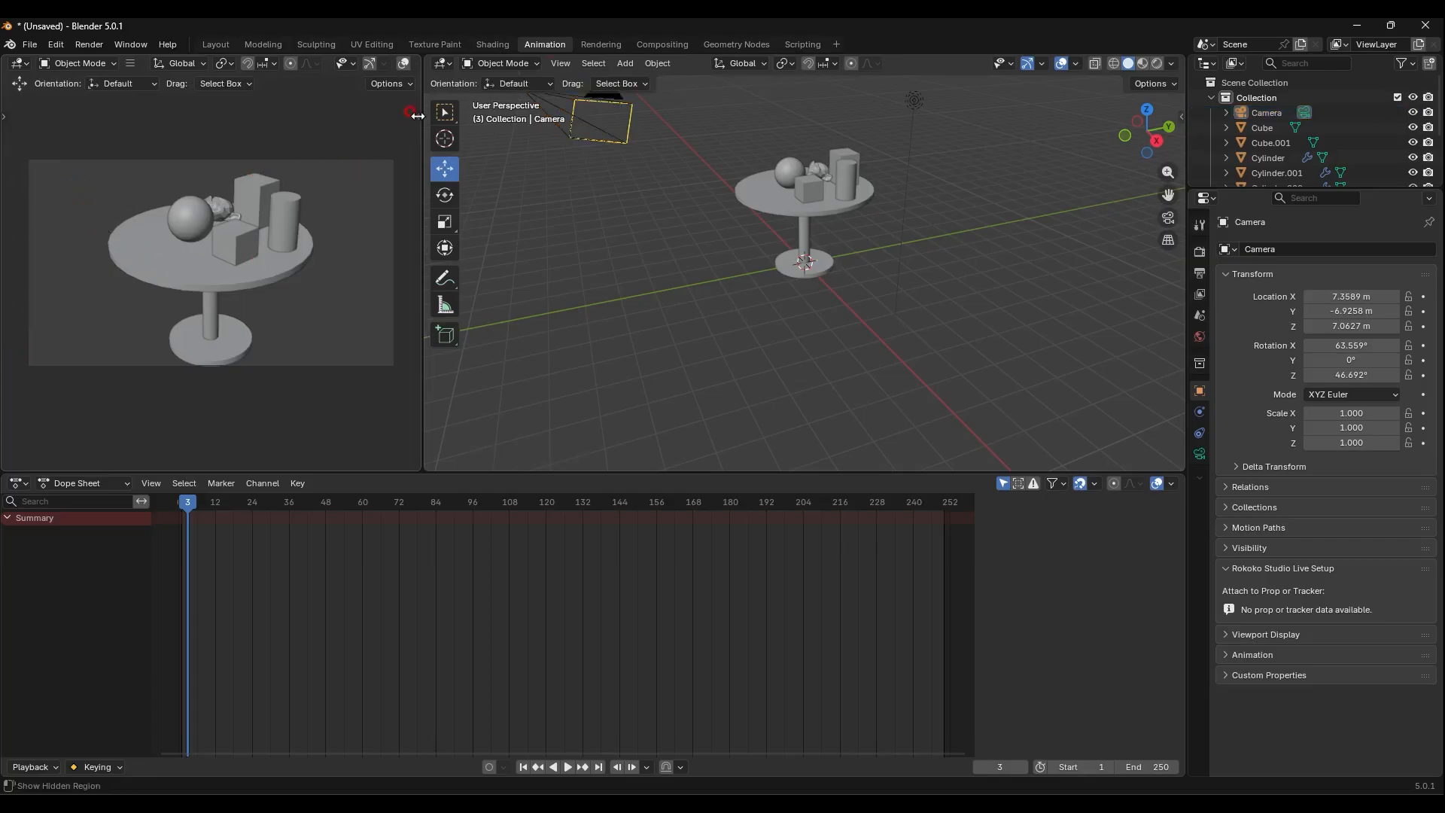
Lock the camera to the view in the camera viewport and reframe the table, moving the camera to a height of about 6.42 m
key(n)
key(n)
key(n)
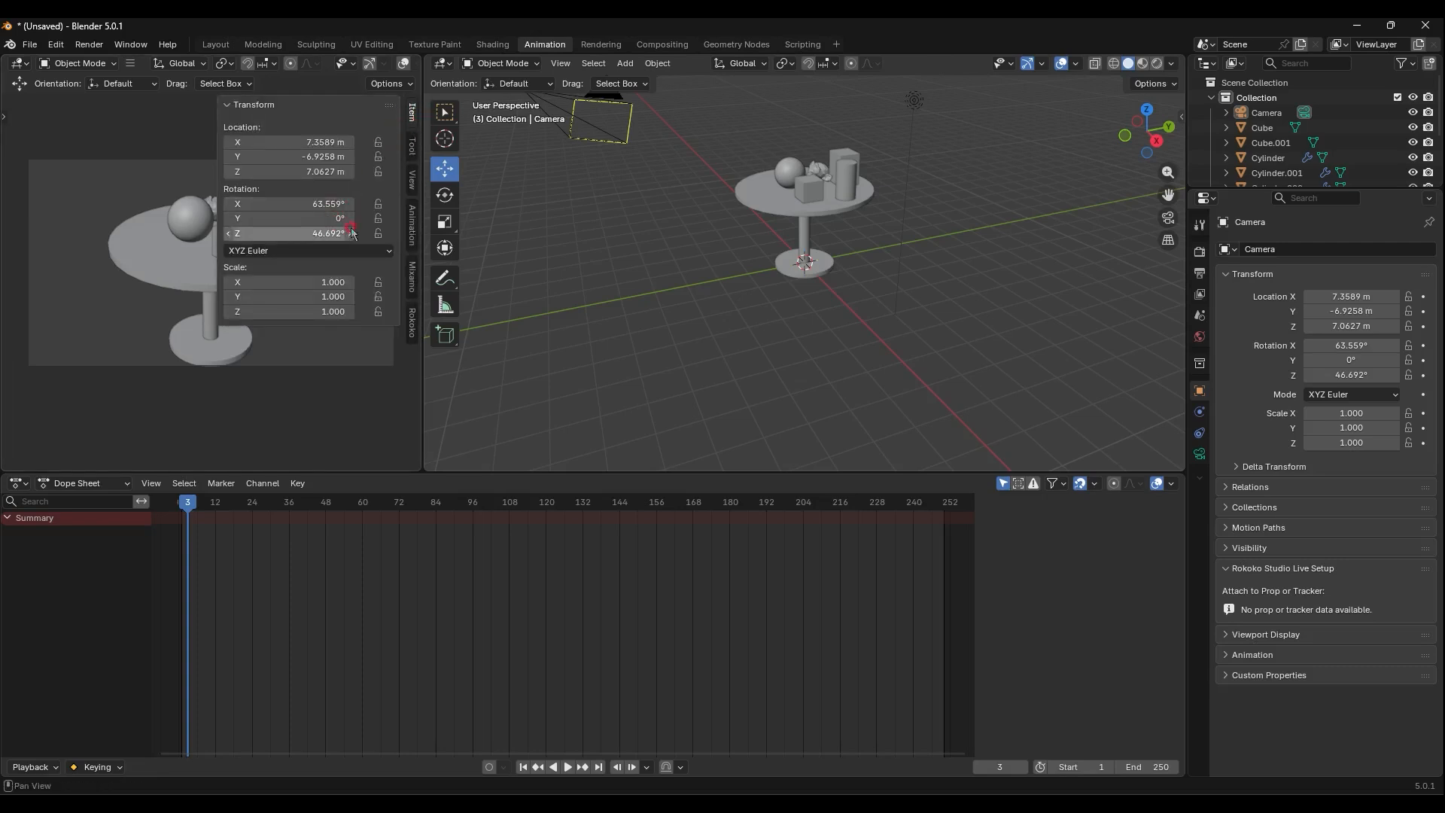
click(412, 183)
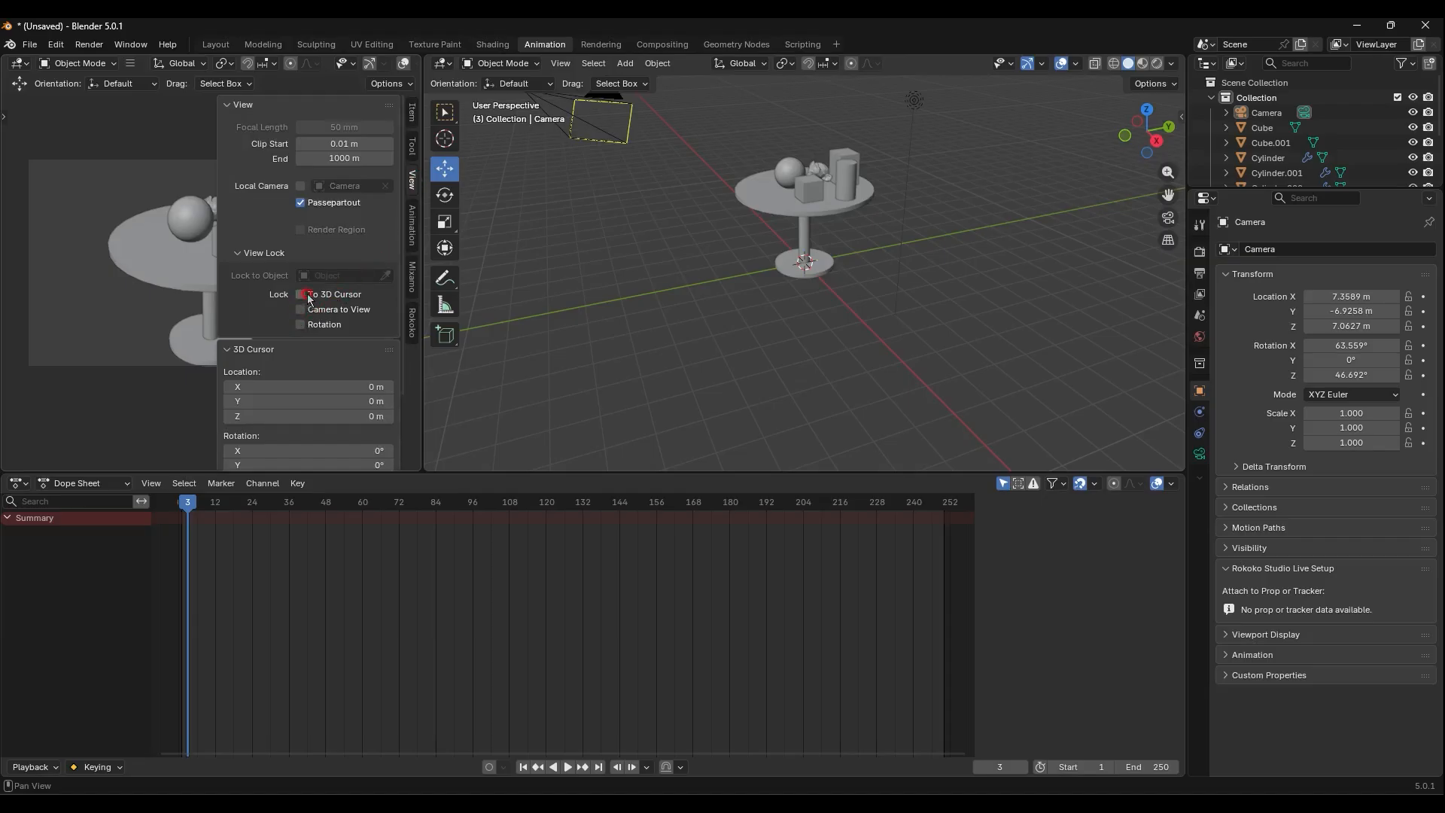
click(303, 309)
middle_drag(169, 296, 143, 270)
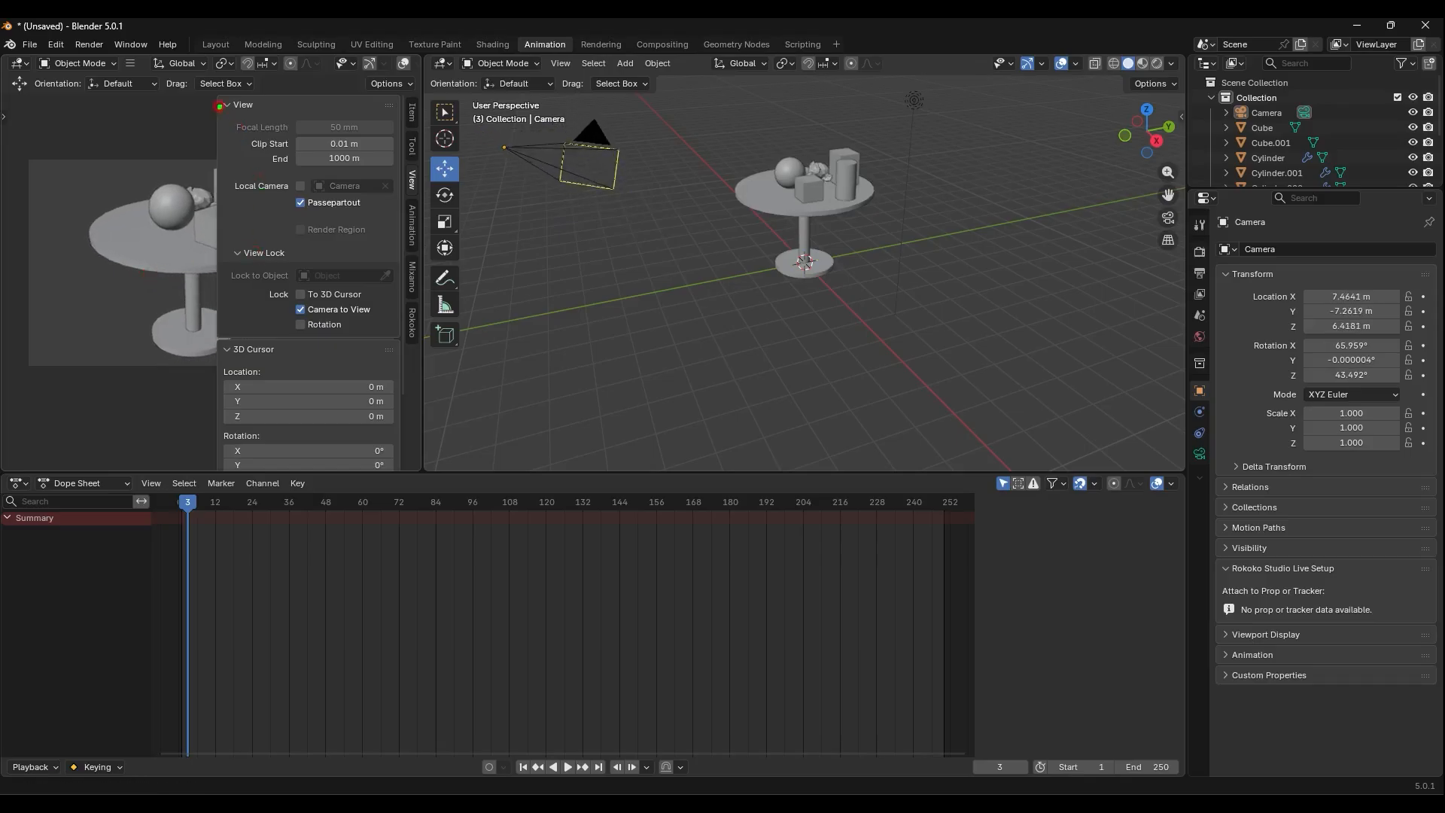
drag(208, 93, 404, 472)
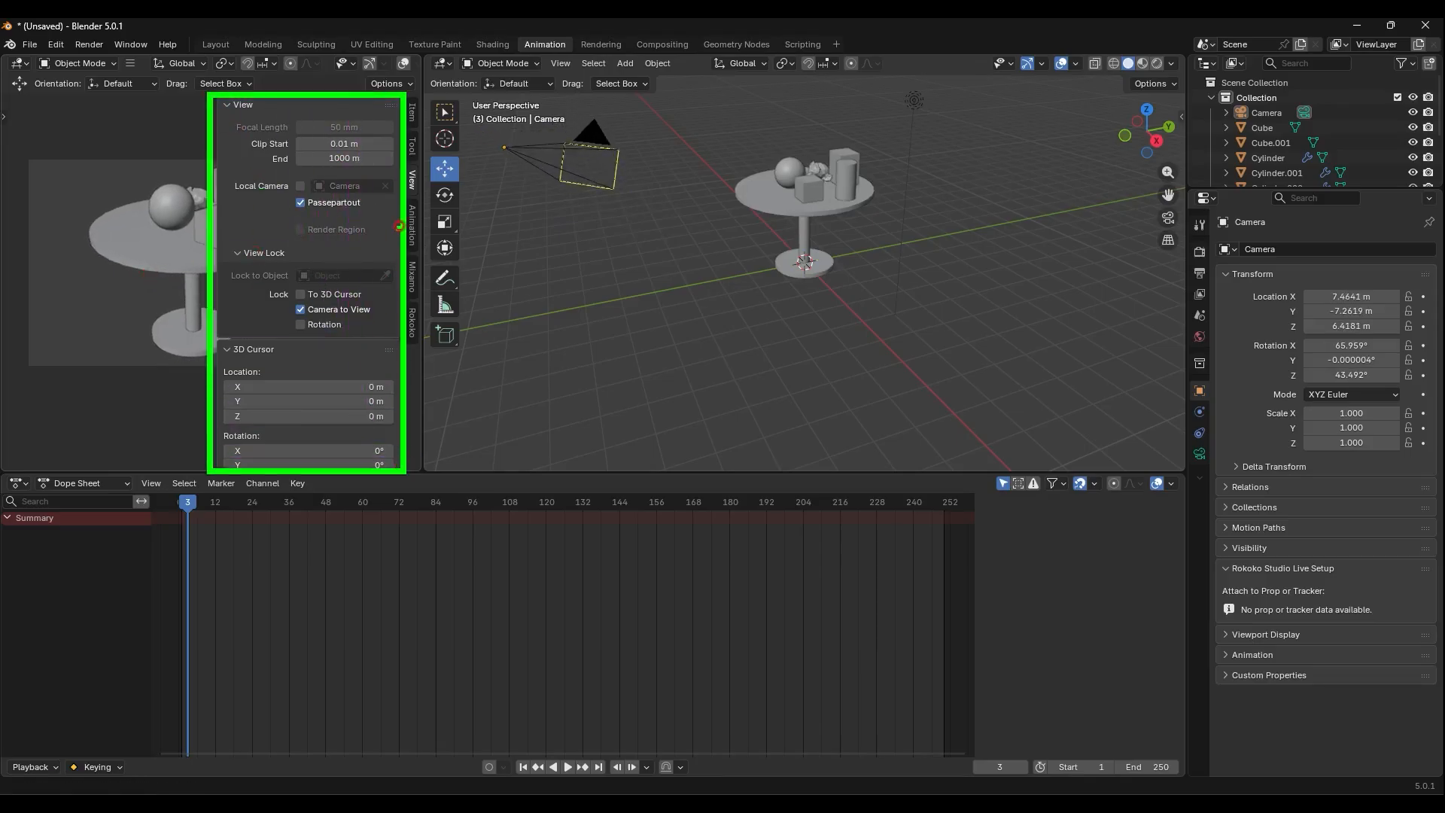
drag(408, 137, 403, 156)
drag(427, 97, 468, 348)
drag(427, 136, 428, 154)
mouse_move(507, 117)
mouse_down()
mouse_move(532, 156)
mouse_move(554, 115)
mouse_up()
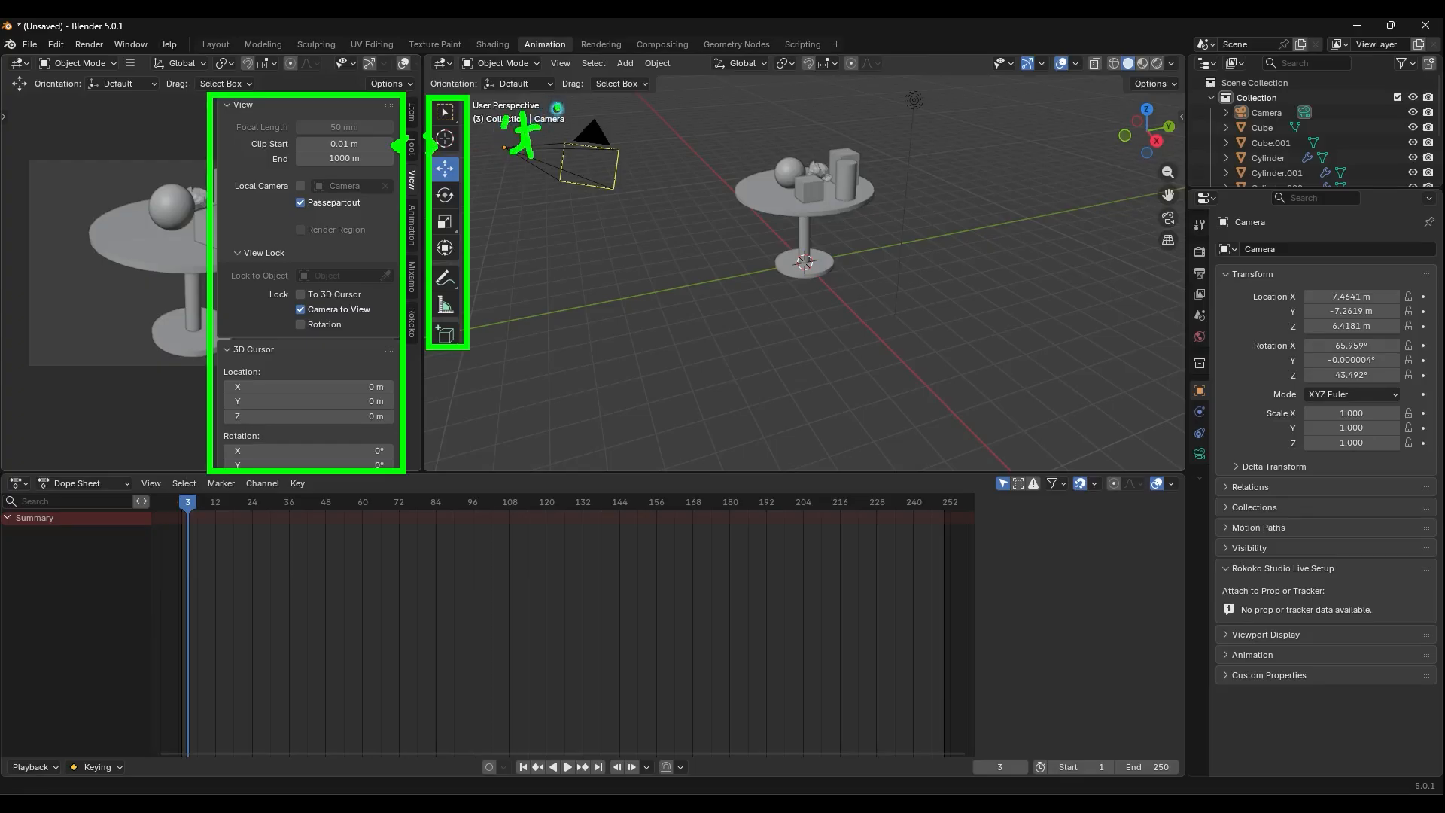
mouse_move(164, 145)
mouse_down()
mouse_move(146, 159)
mouse_move(169, 190)
mouse_move(188, 188)
mouse_move(194, 158)
mouse_up()
drag(385, 321, 280, 299)
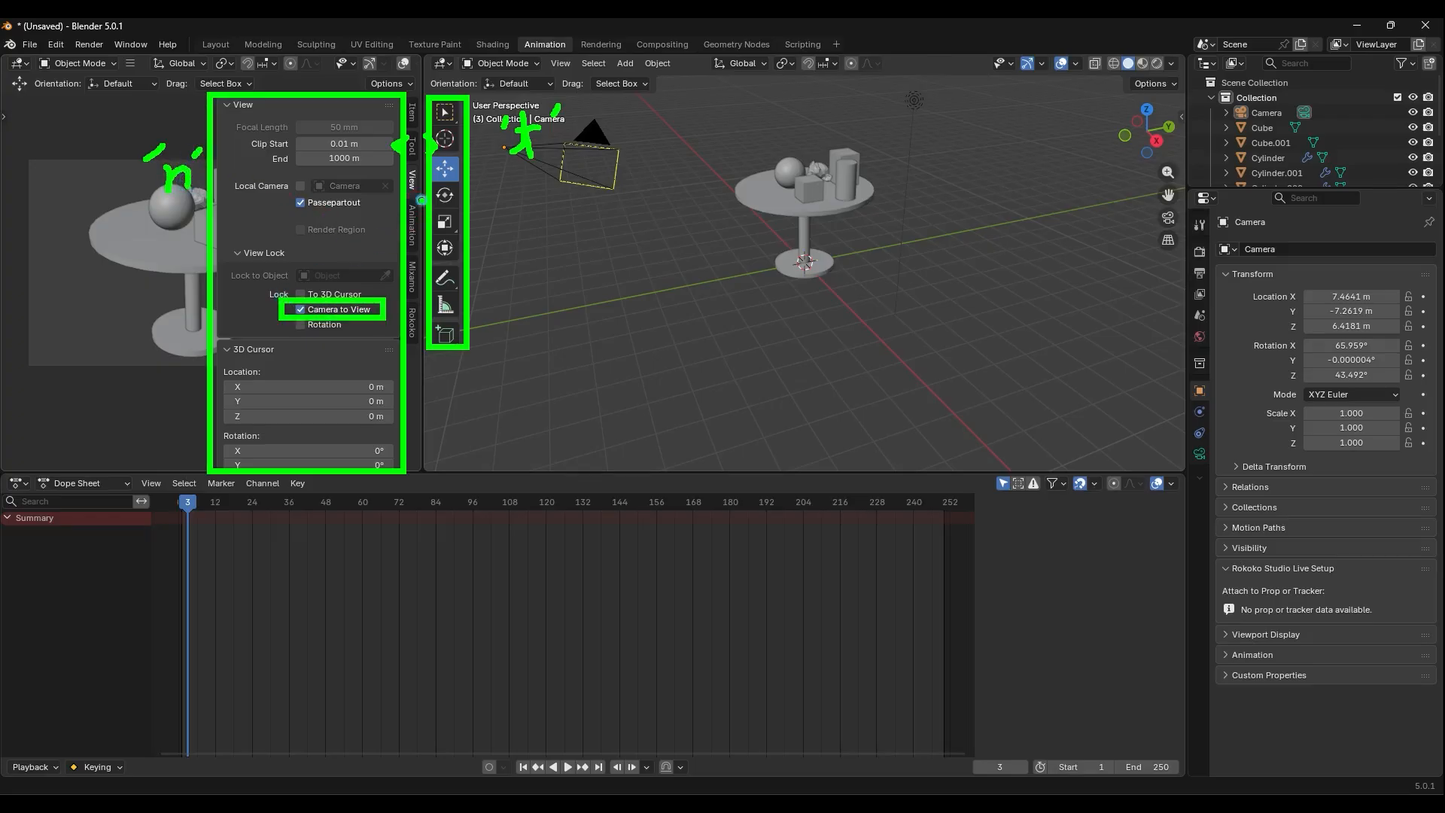
drag(421, 202, 394, 162)
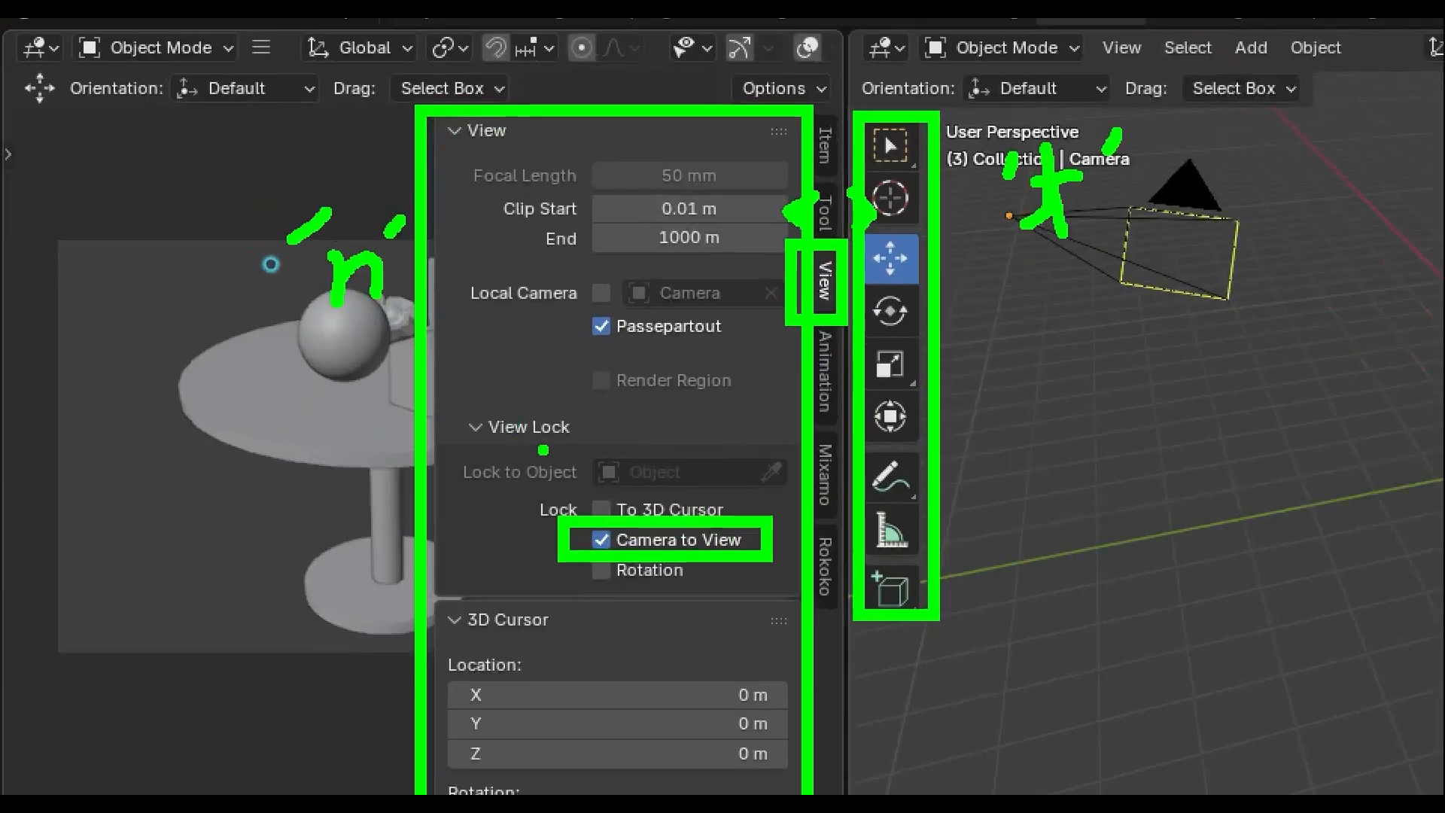
click(243, 330)
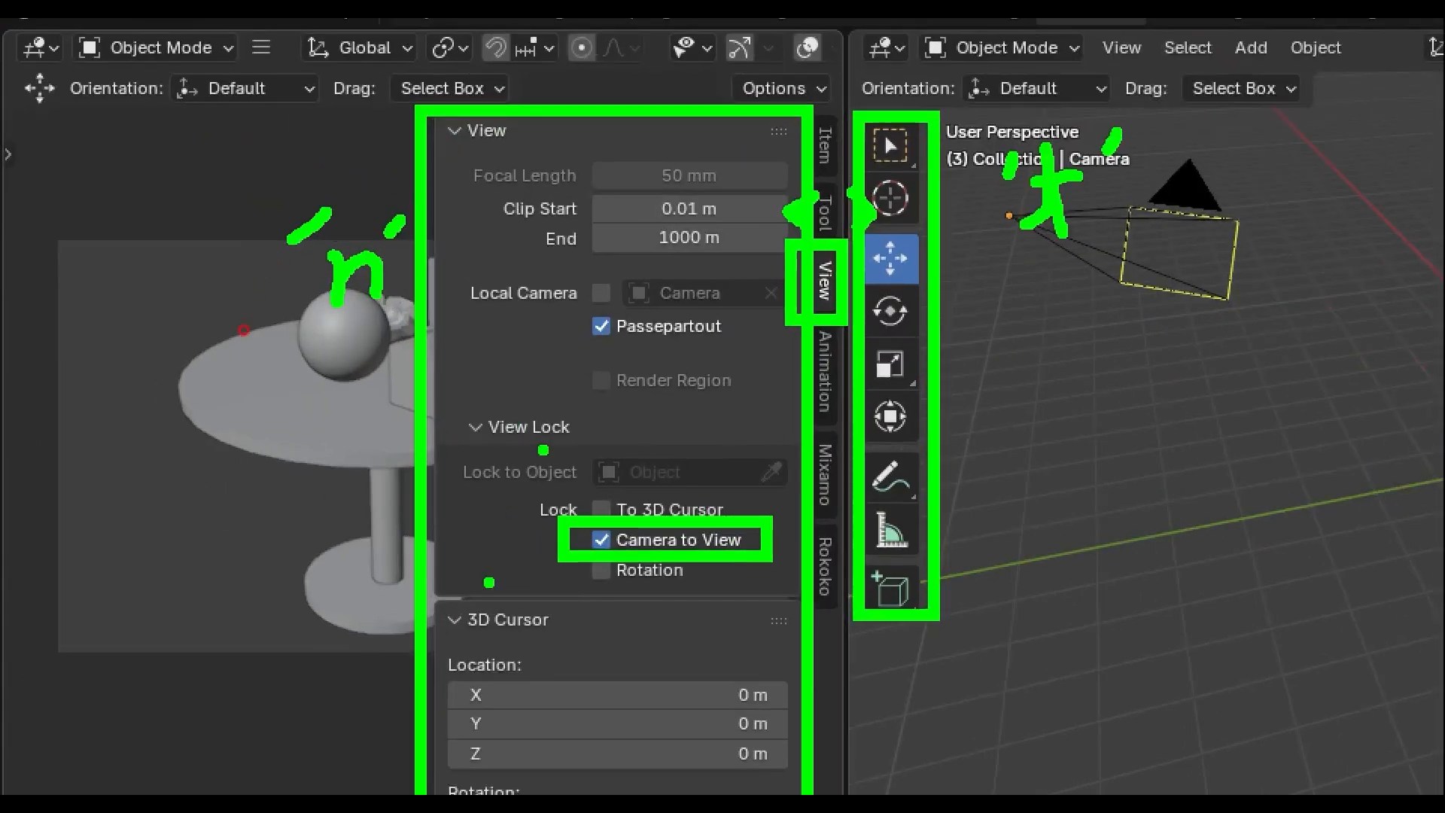
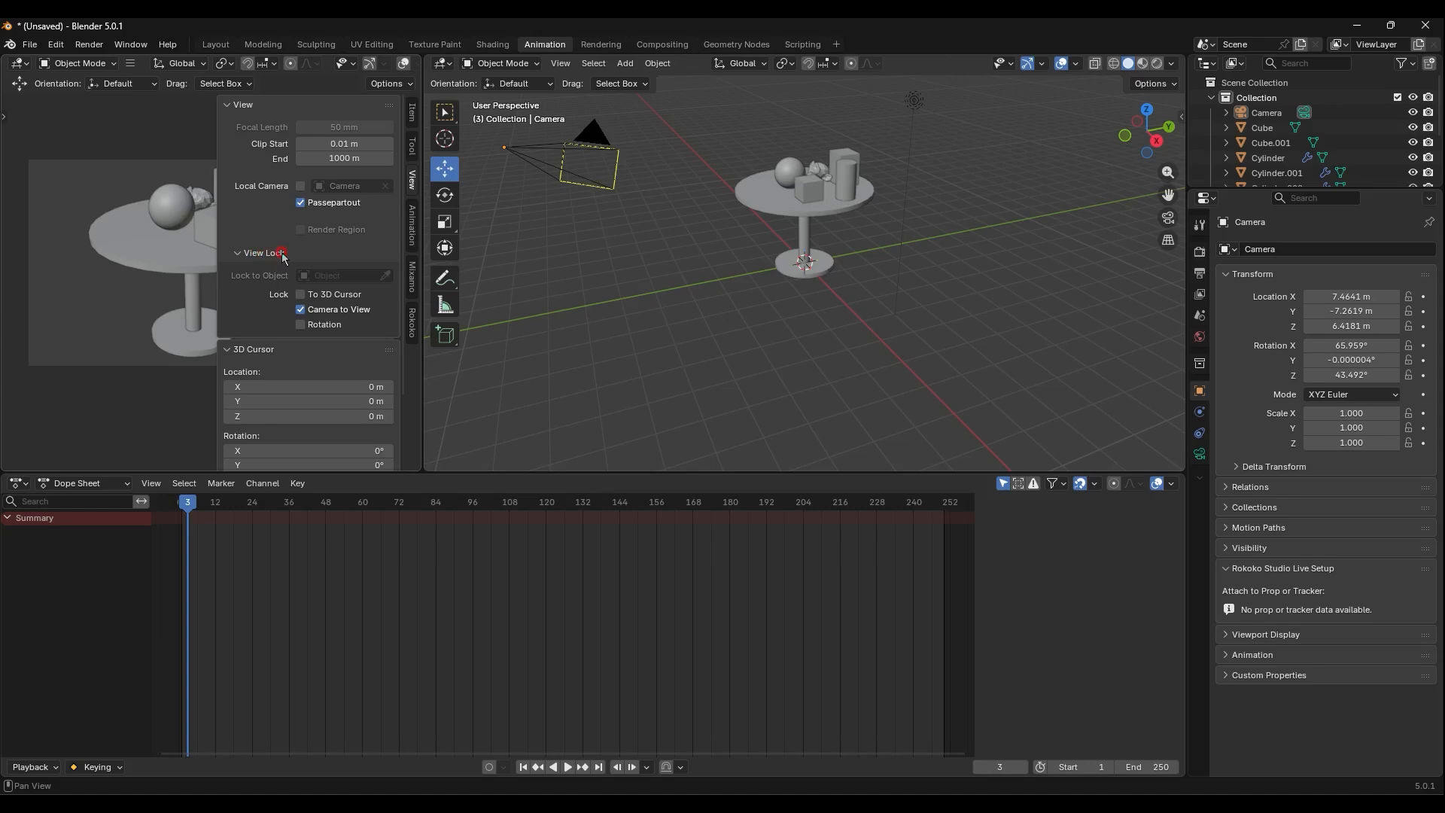
Hide the sidebar of the camera viewport
key(n)
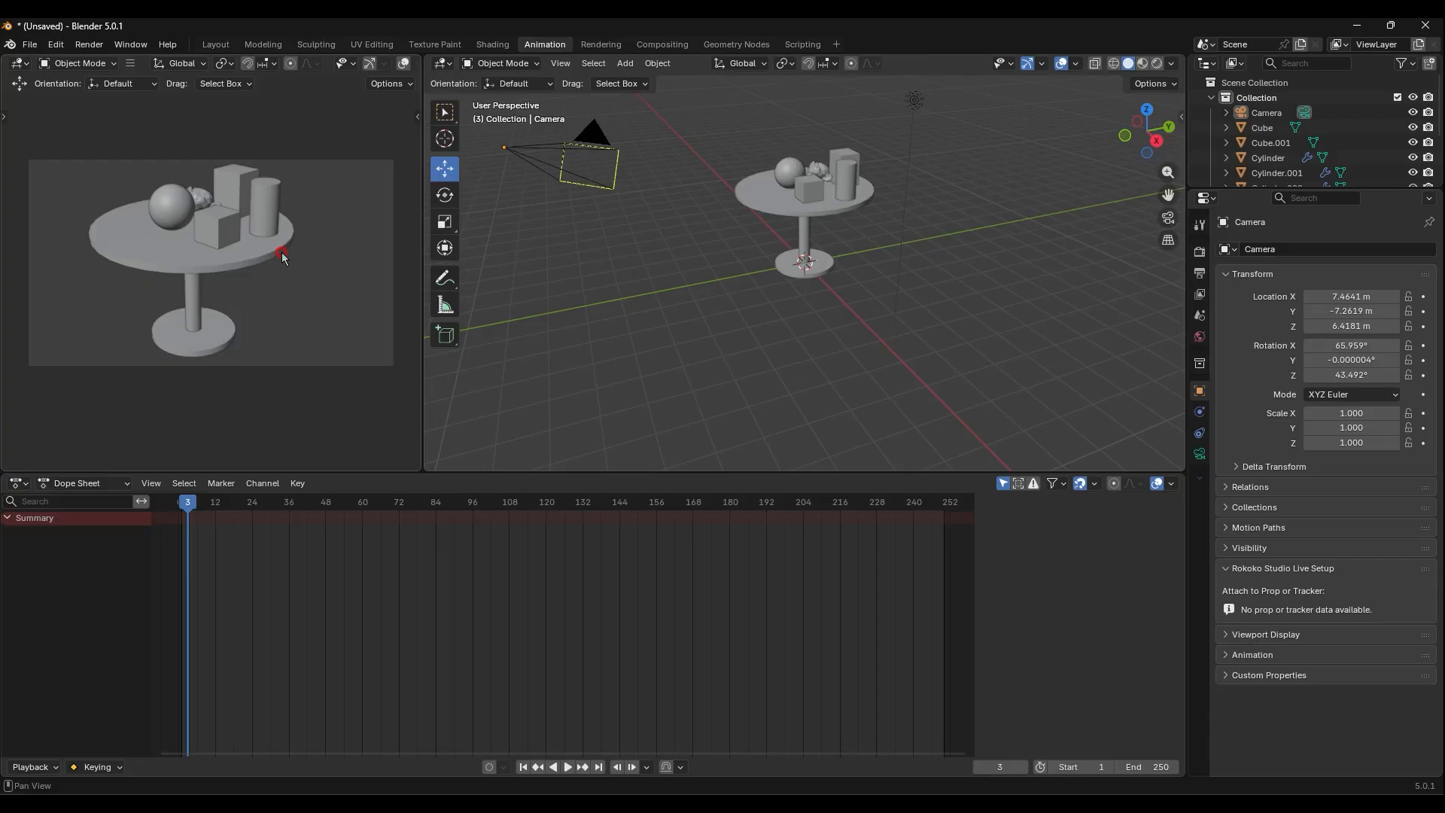
mouse_move(716, 303)
middle_down()
mouse_move(715, 346)
mouse_move(773, 280)
mouse_move(778, 310)
middle_up()
key(ctrl+2)
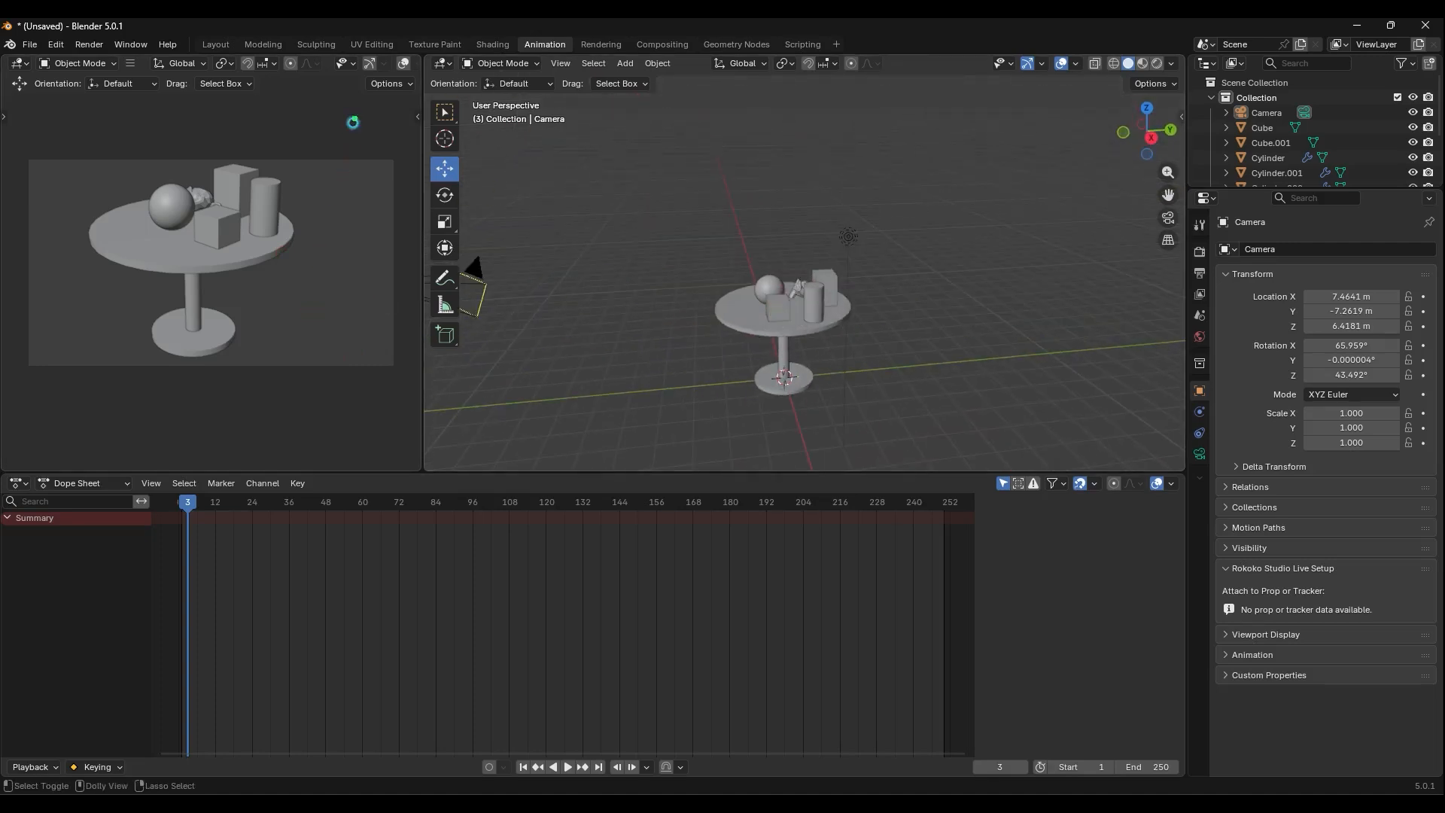
drag(355, 119, 286, 201)
mouse_move(283, 170)
mouse_down()
mouse_move(290, 197)
mouse_move(339, 193)
mouse_up()
key(Escape)
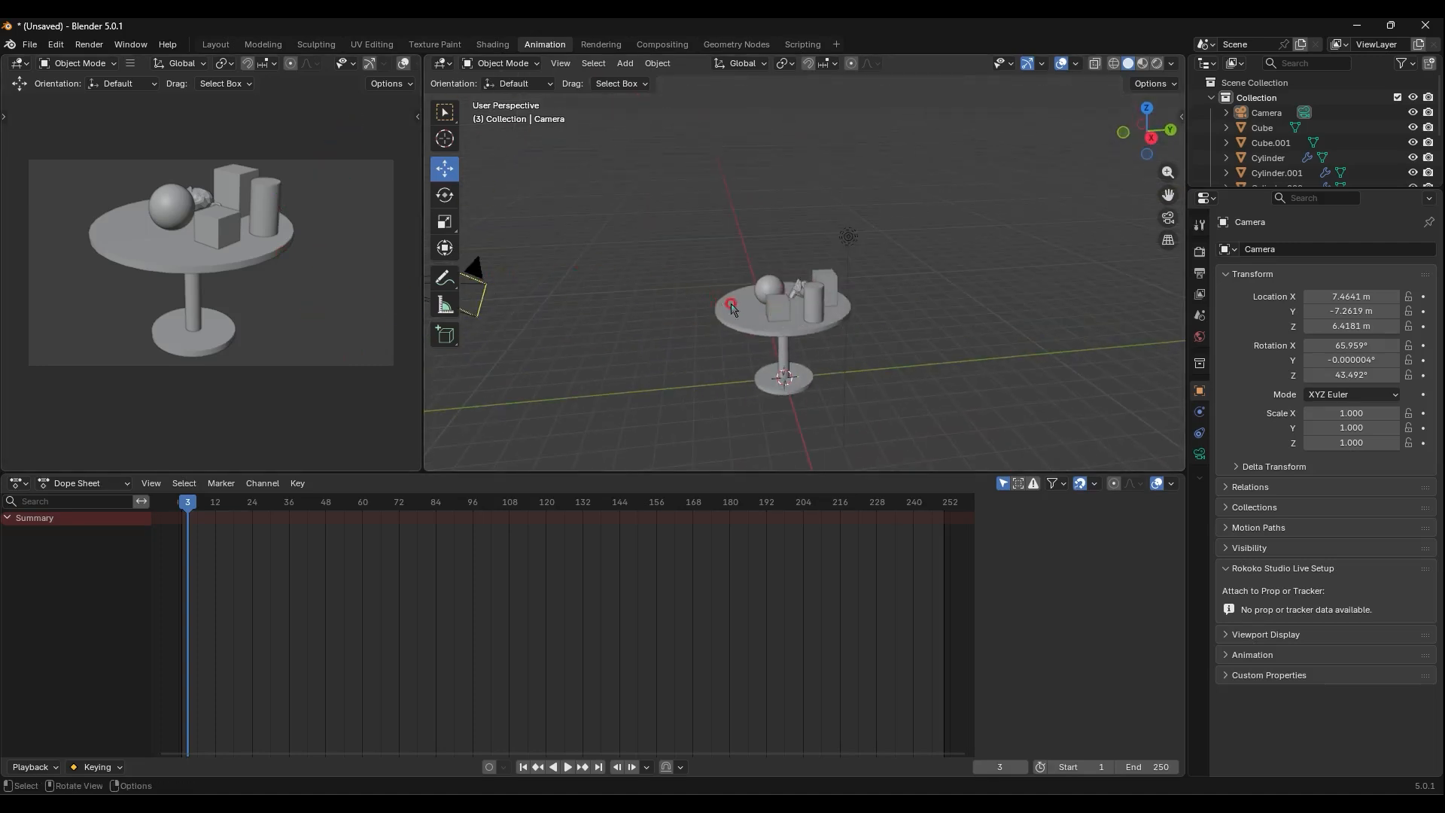
Select the sphere on the table and insert a location, rotation and scale keyframe at frame 3
click(770, 290)
middle_drag(770, 291, 808, 194)
scroll(815, 356, up, 5)
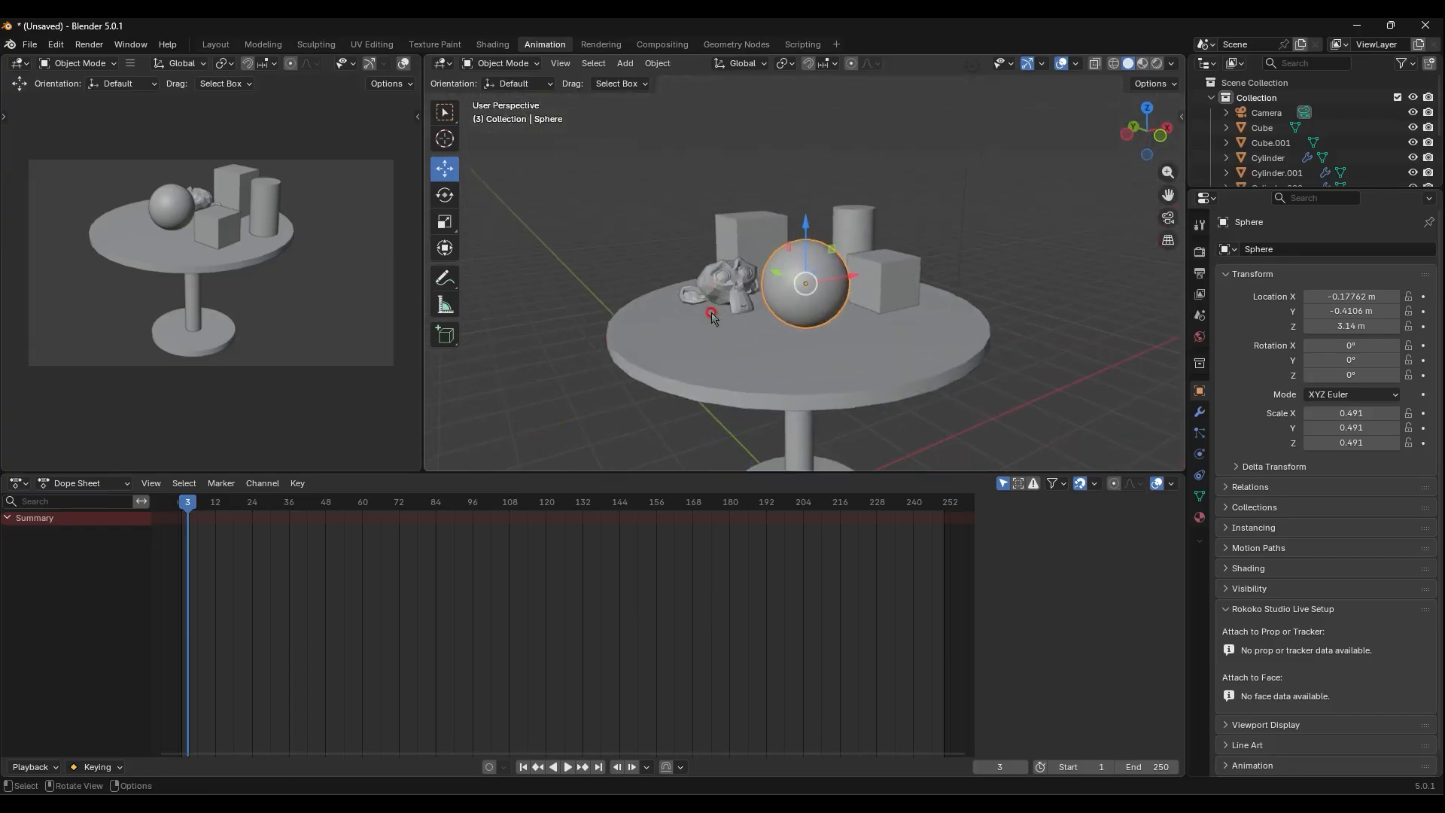
key(s)
right_click(748, 347)
key(i)
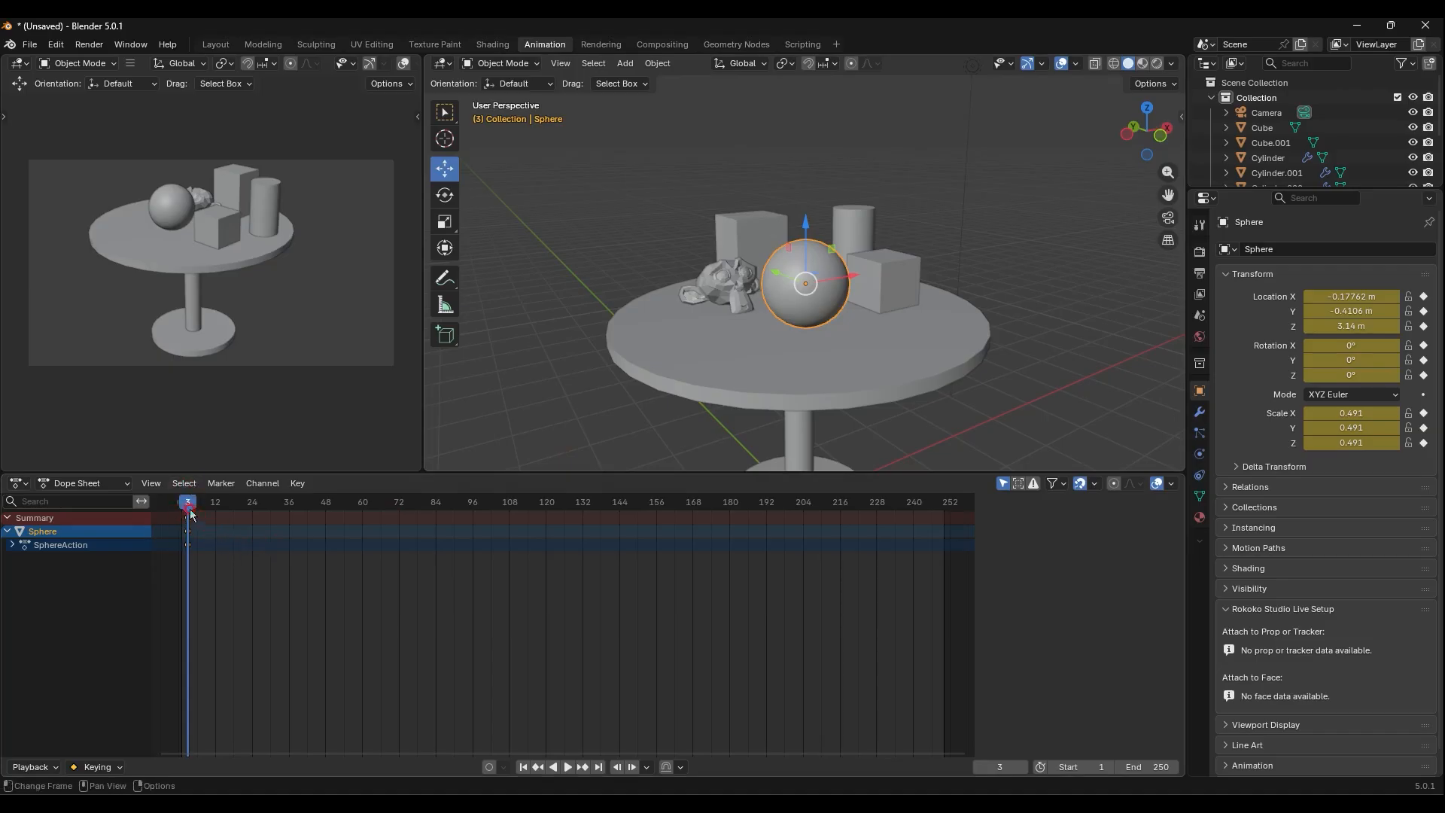
At frame 24, raise the sphere above the table to about Z 5.32 m and insert a keyframe
drag(192, 502, 252, 504)
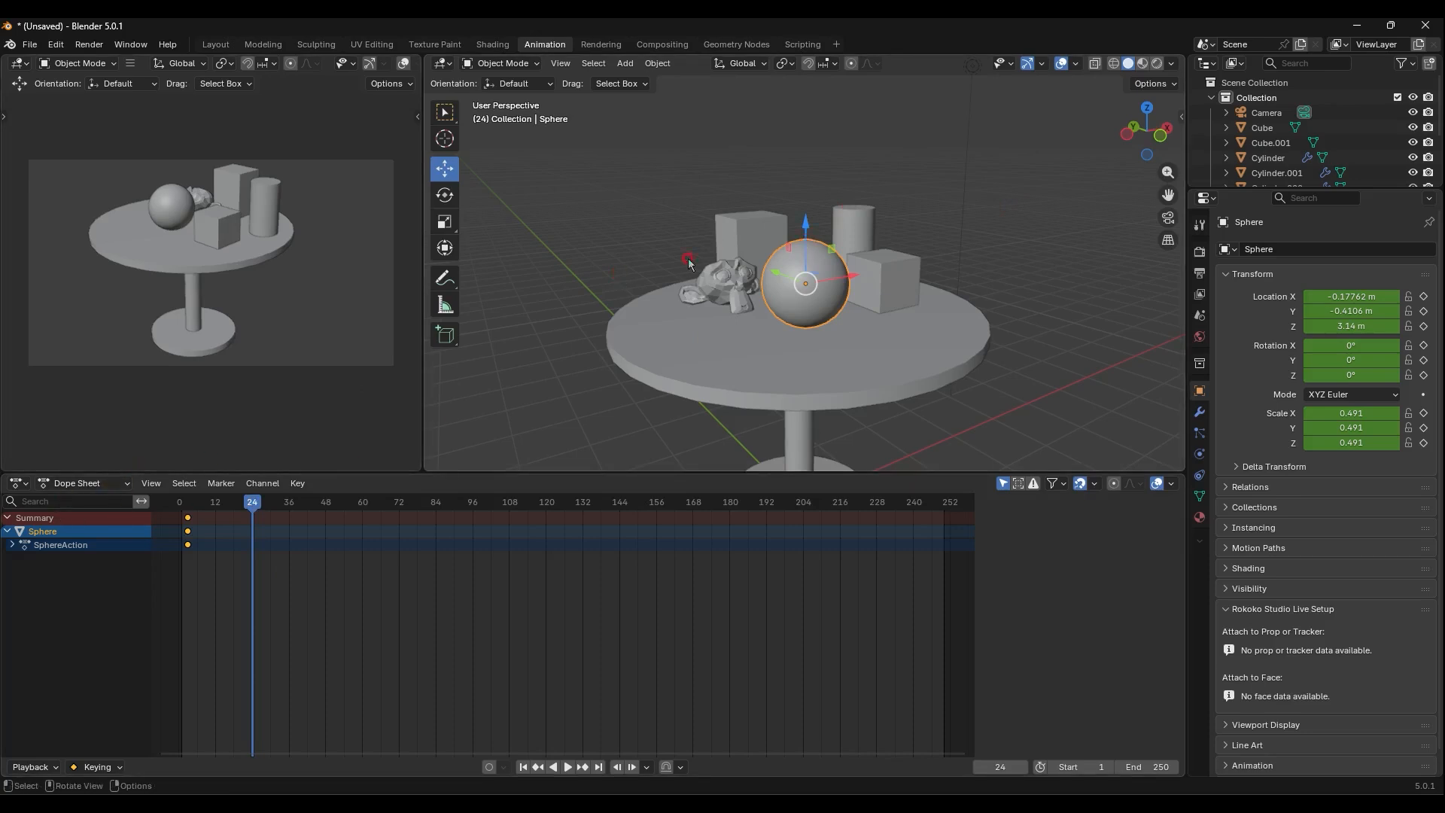
drag(804, 232, 790, 438)
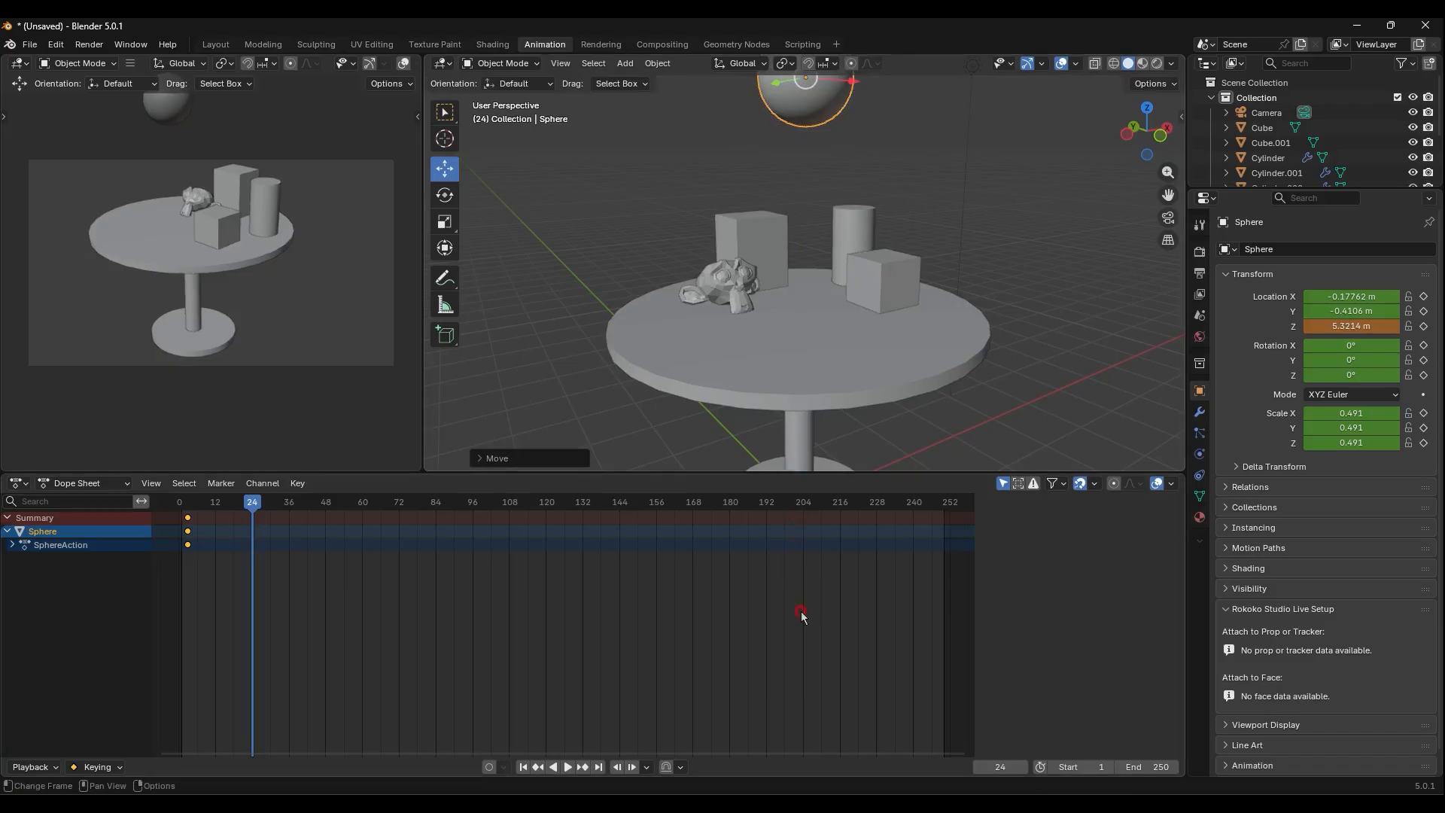
key(i)
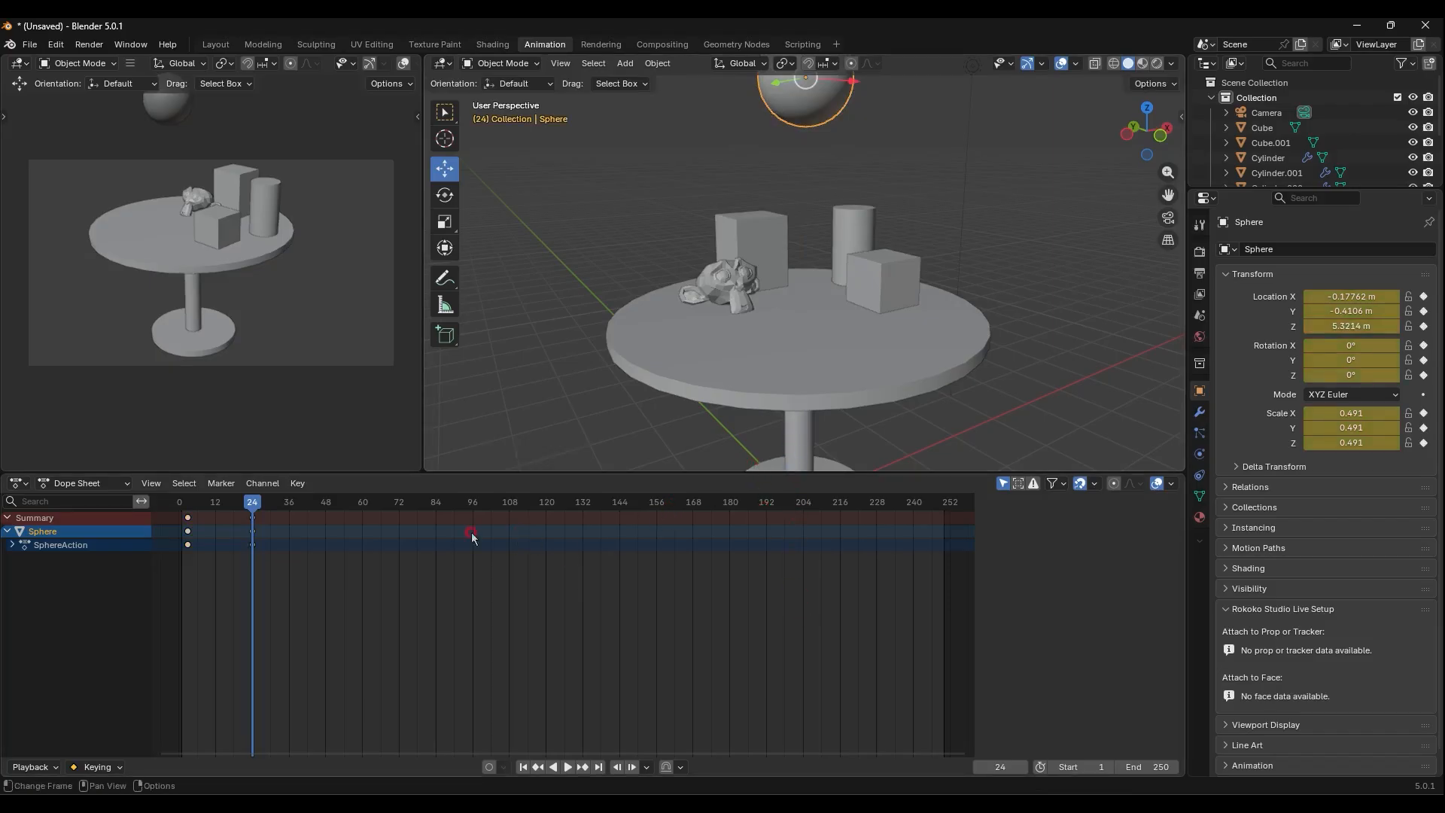
At frame 51, lower the sphere onto the table at about Z 3.01 m, keyframe it, and shift that keyframe to about frame 45
click(258, 504)
drag(258, 504, 336, 504)
scroll(805, 151, down, 3)
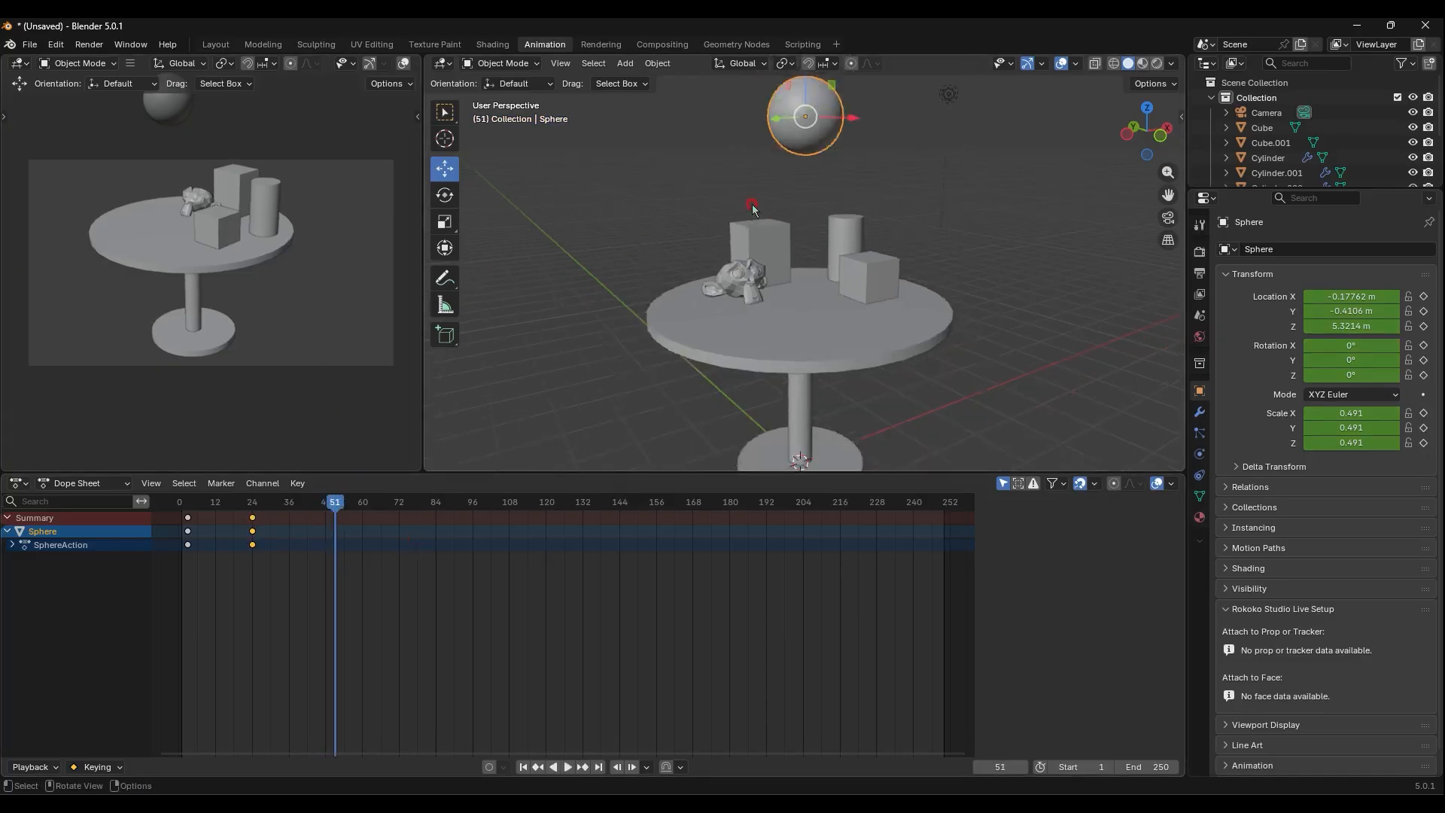
drag(809, 88, 820, 229)
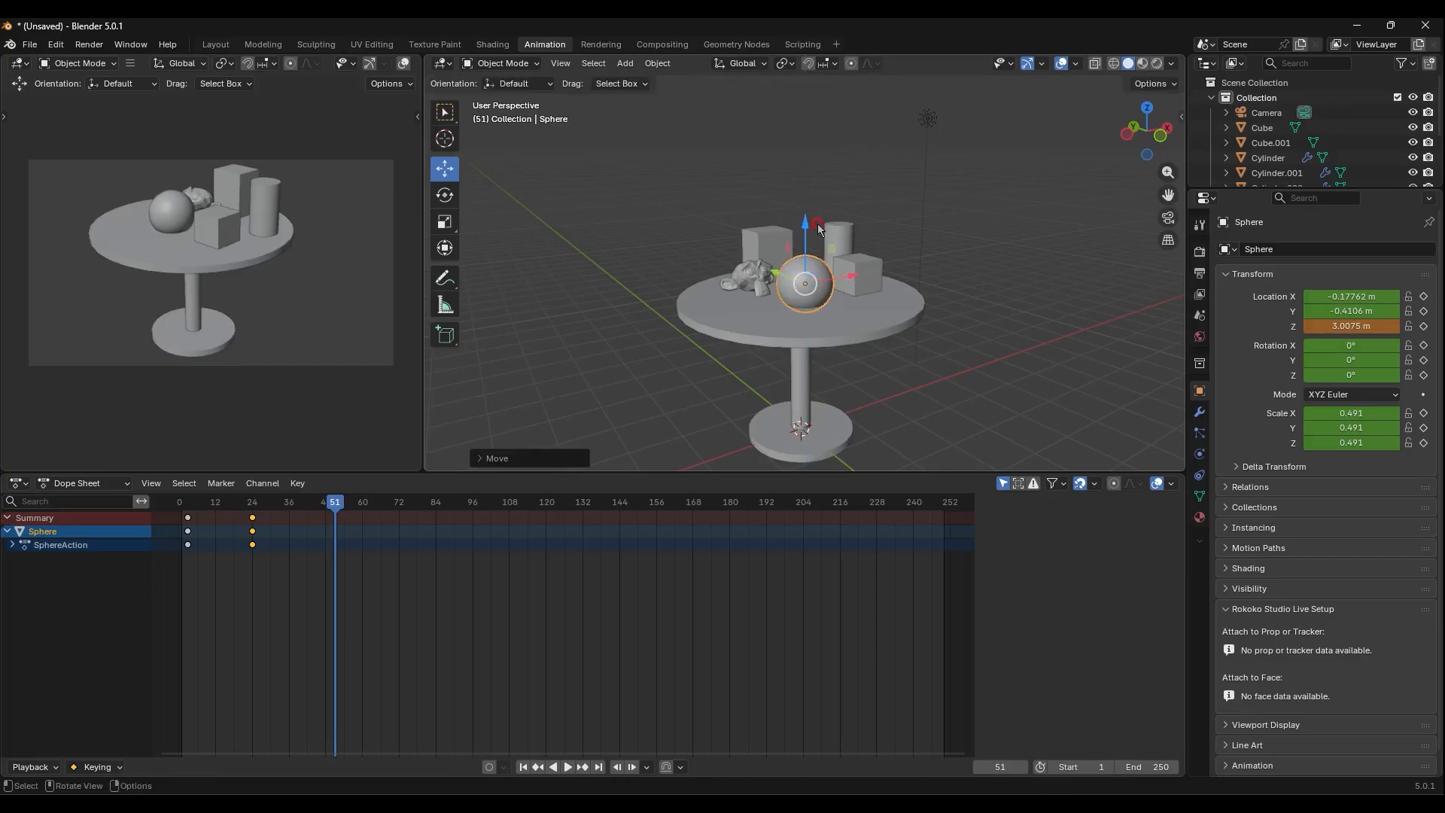
key(i)
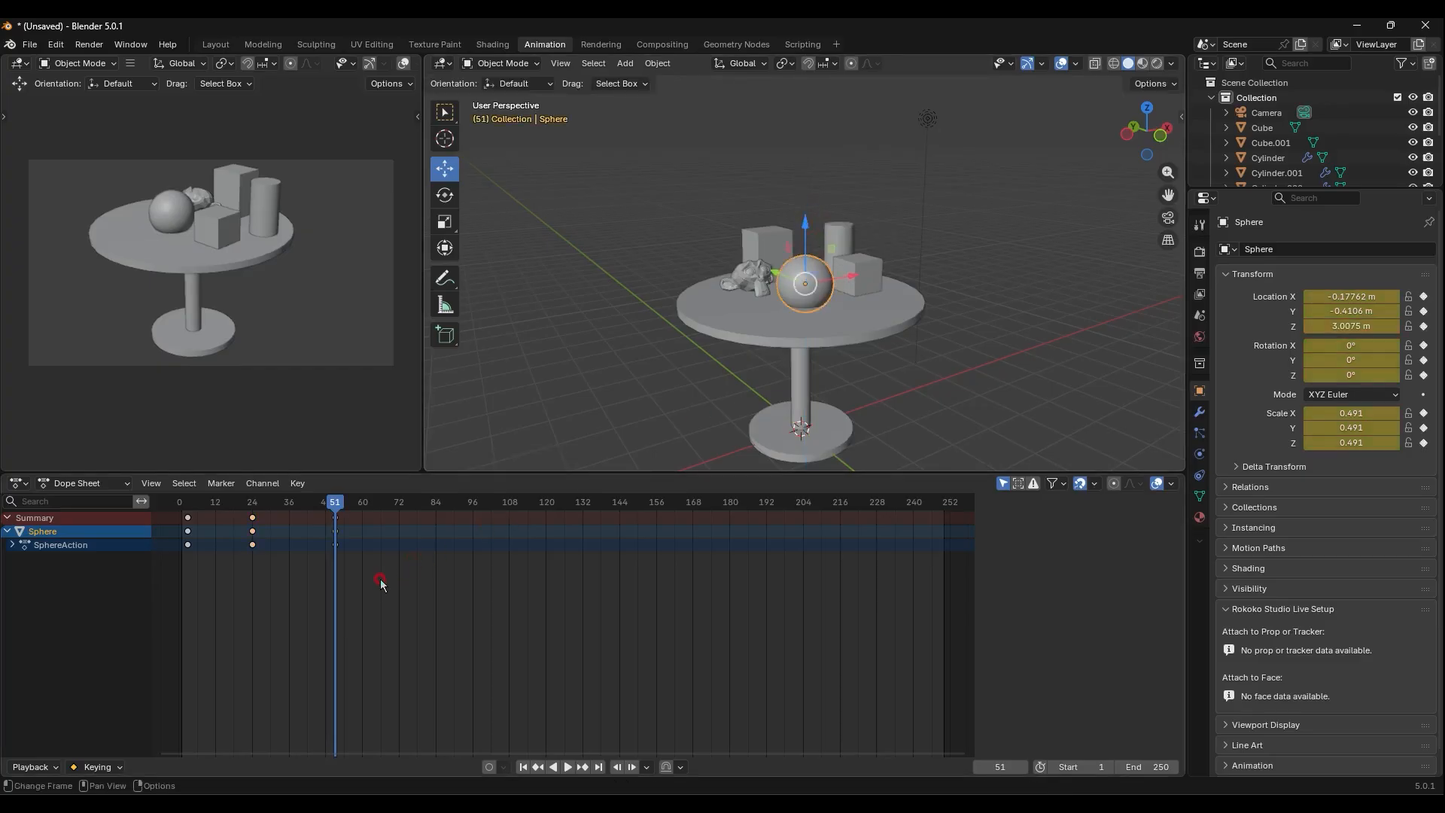
drag(378, 582, 321, 525)
Play the sphere's animation twice from the first frame to check its up-and-down motion
click(523, 766)
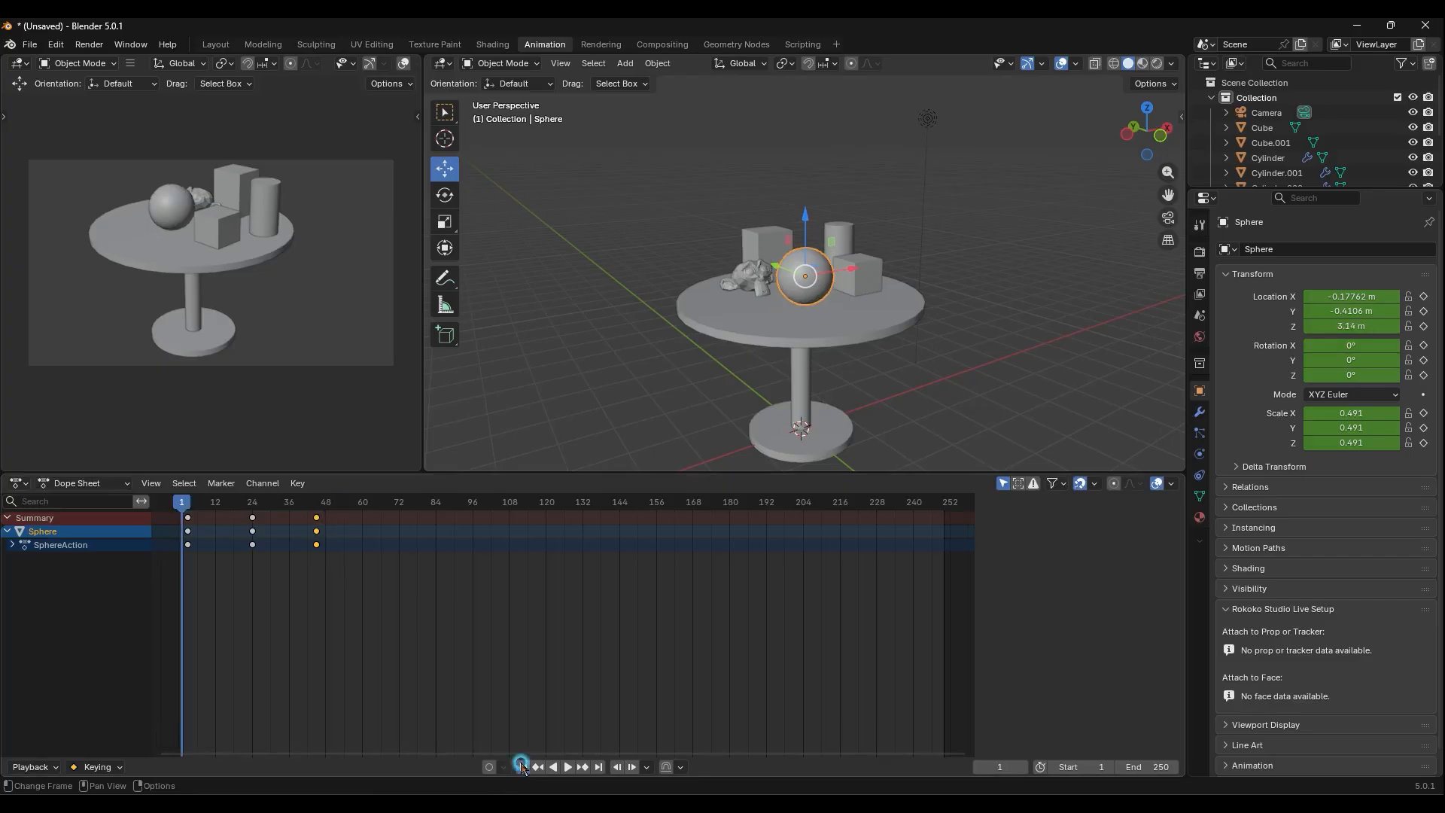
click(568, 767)
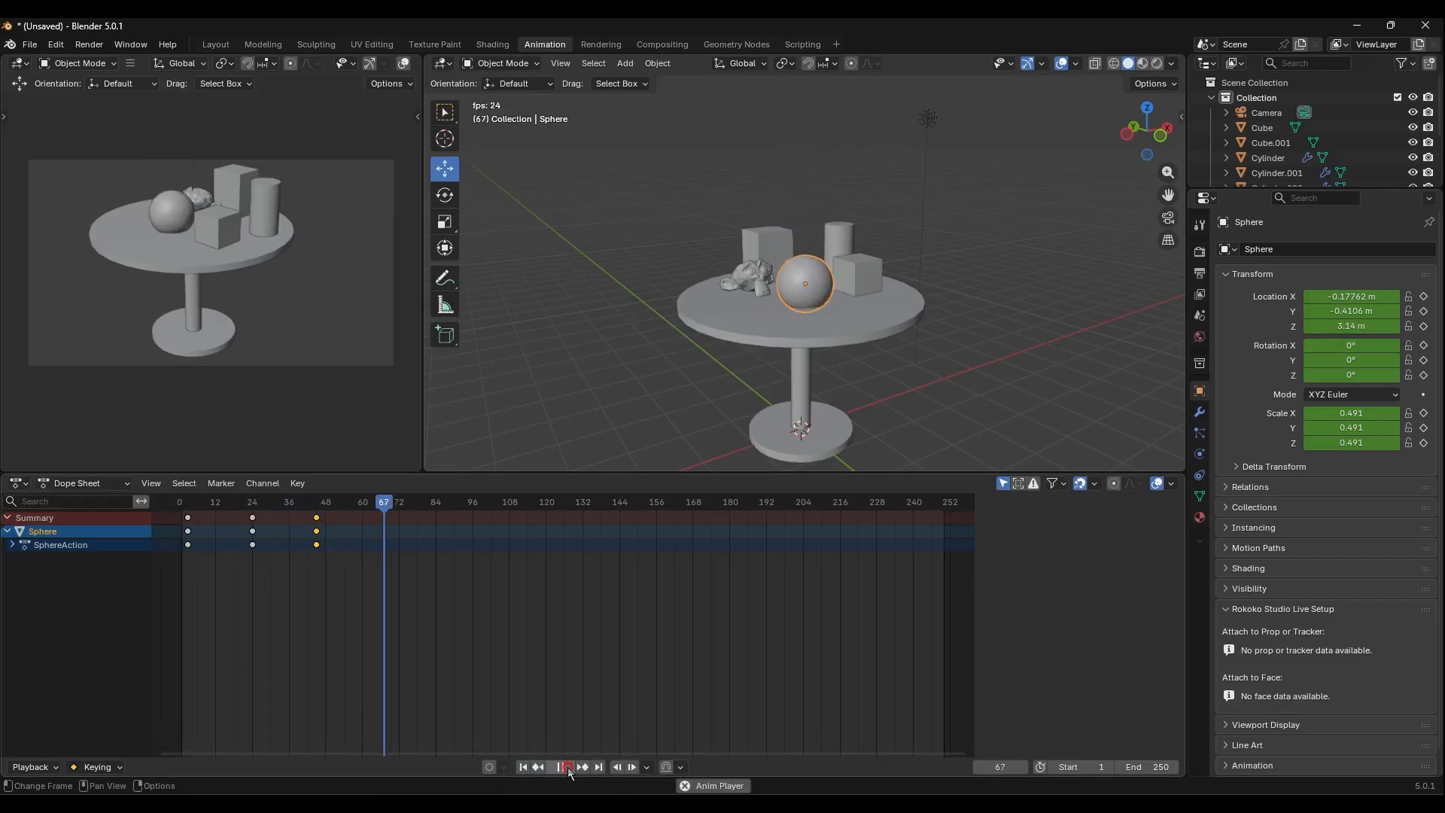
click(567, 766)
click(523, 766)
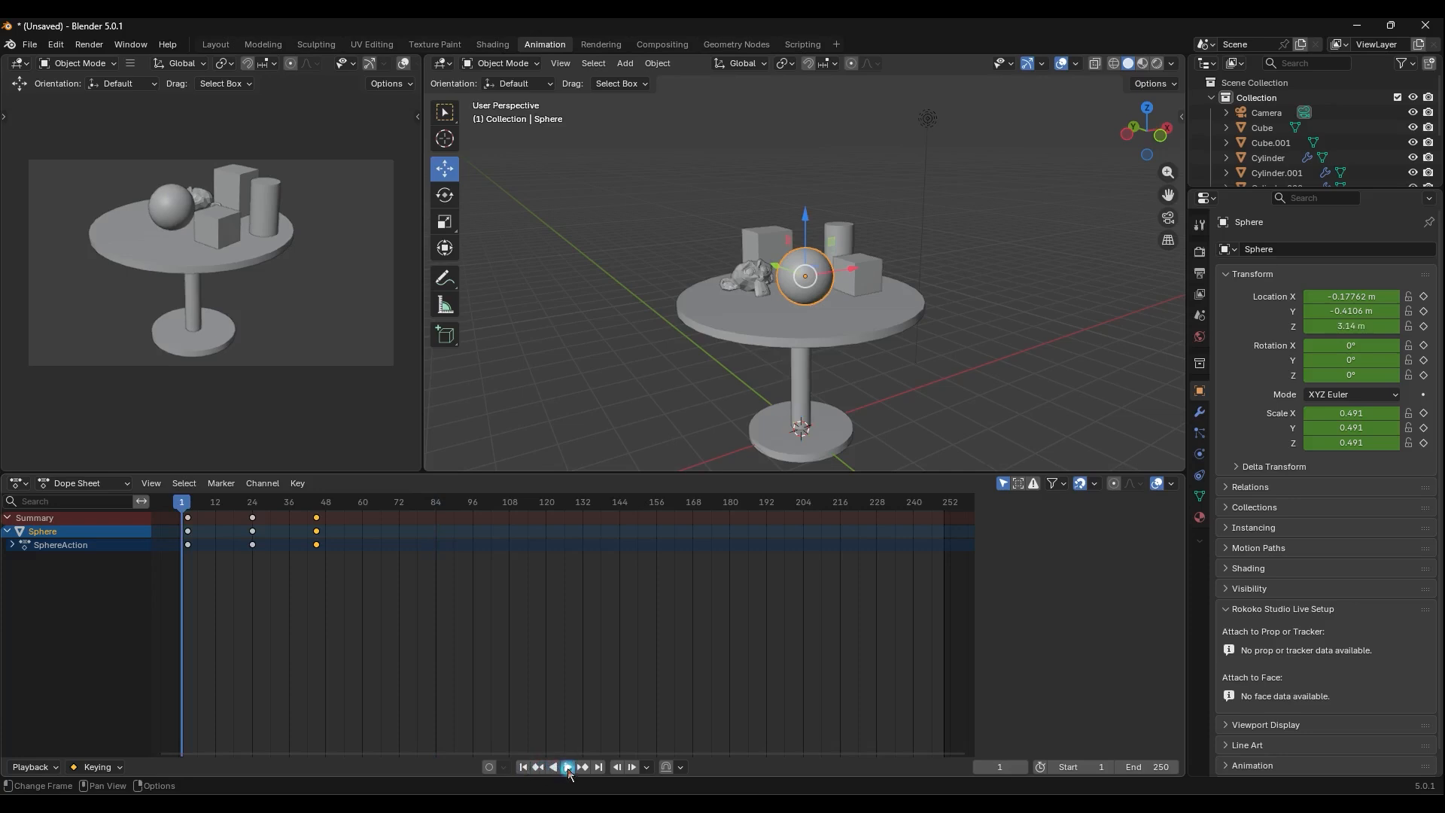
click(567, 766)
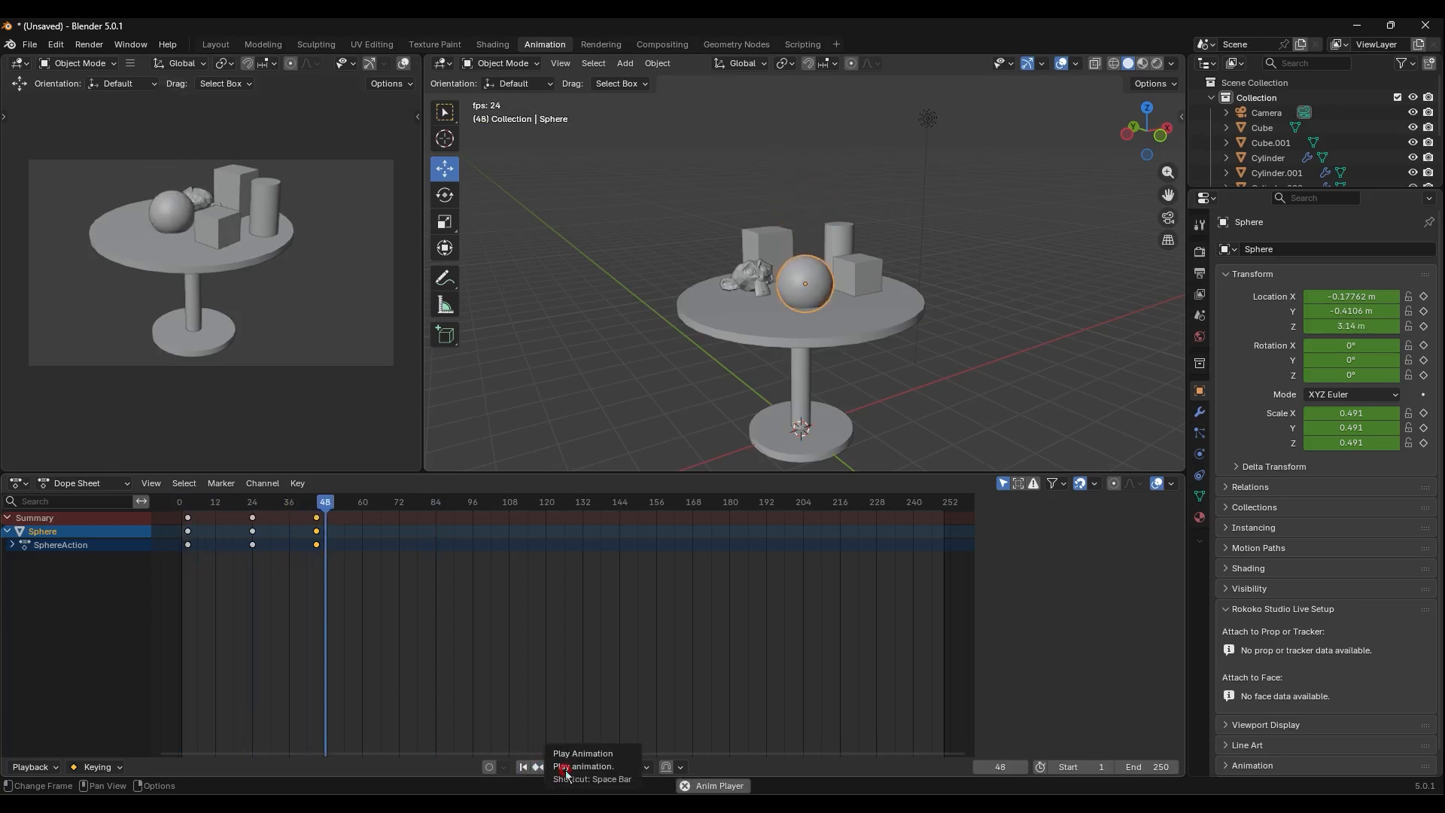
click(566, 767)
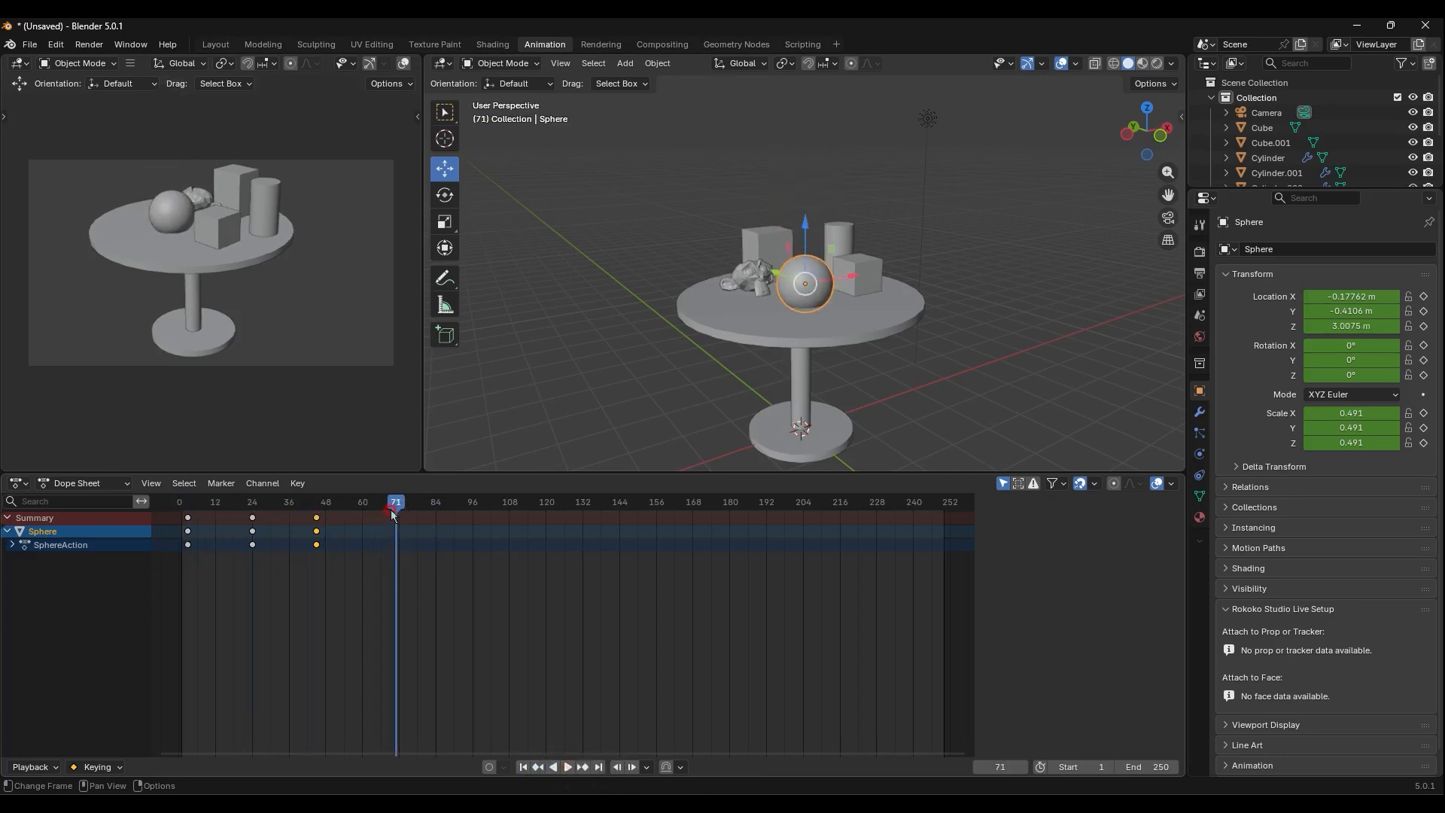
Select the small front cube on the table and insert a keyframe for it at frame 2
drag(396, 503, 184, 510)
key(KP_7)
middle_drag(895, 314, 752, 311)
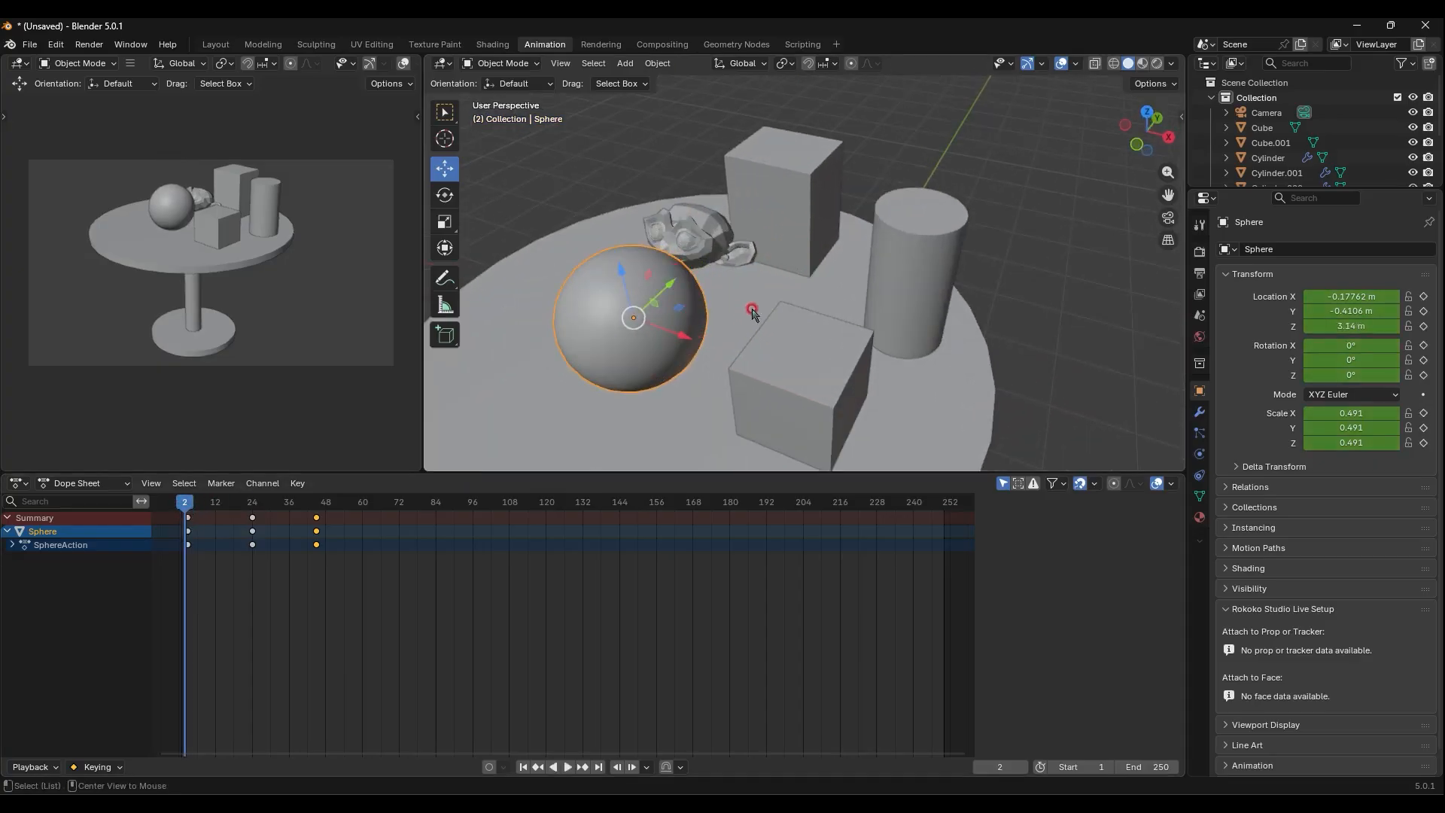
click(811, 375)
middle_drag(832, 416, 835, 346)
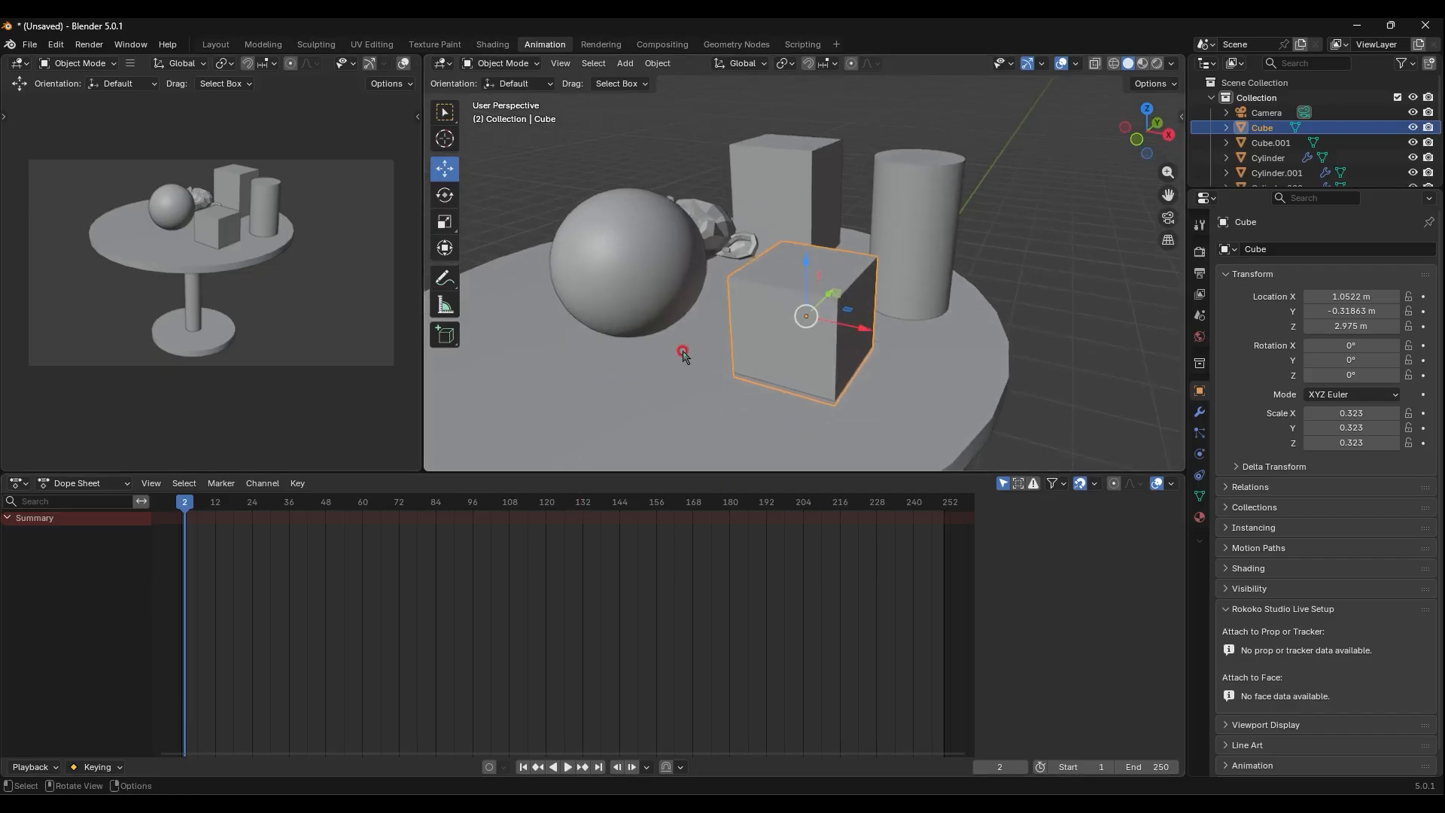
key(i)
At frame 24, rotate the front cube about Z to about 90.6° and insert a keyframe
drag(186, 504, 253, 510)
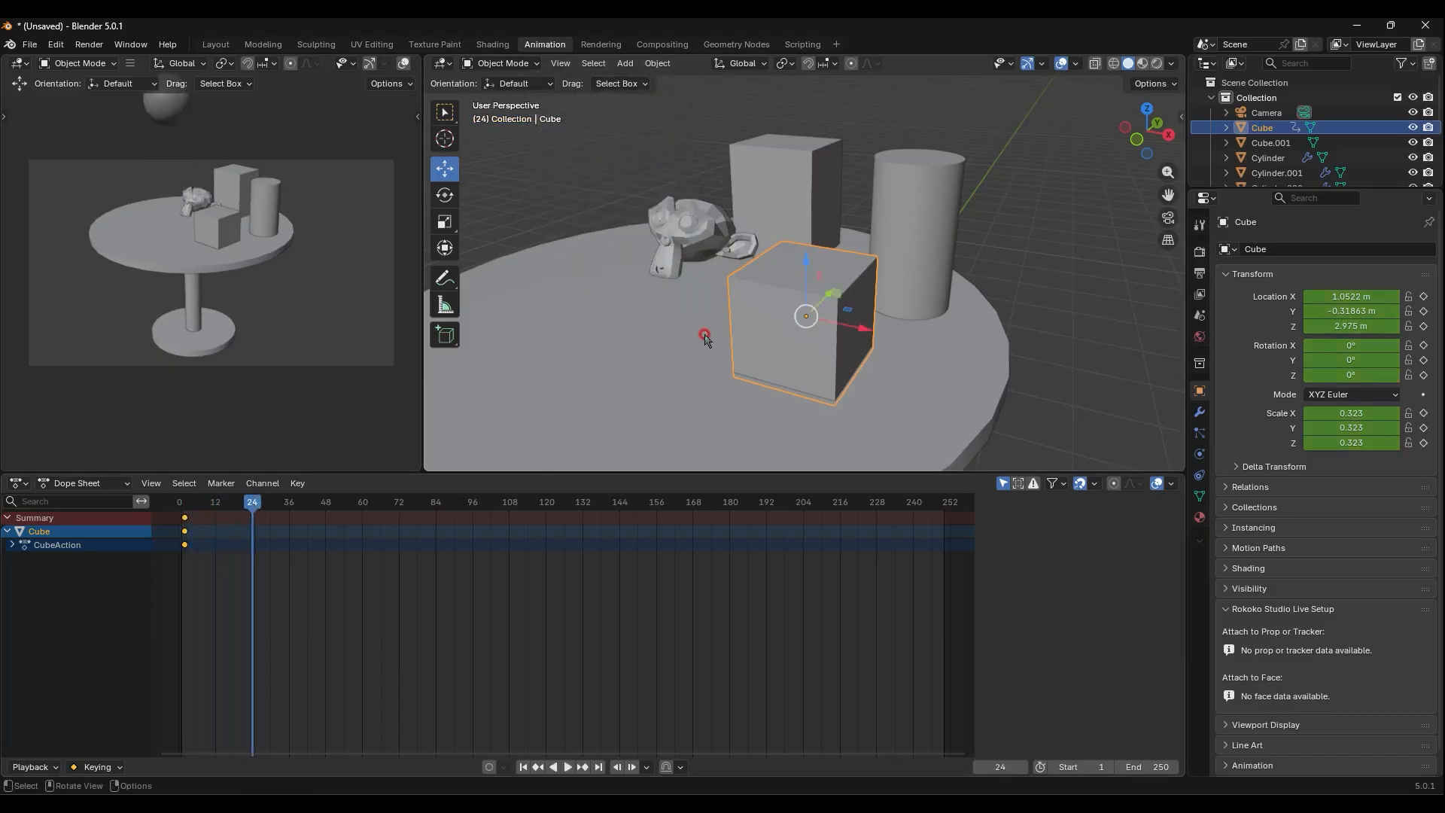
click(444, 195)
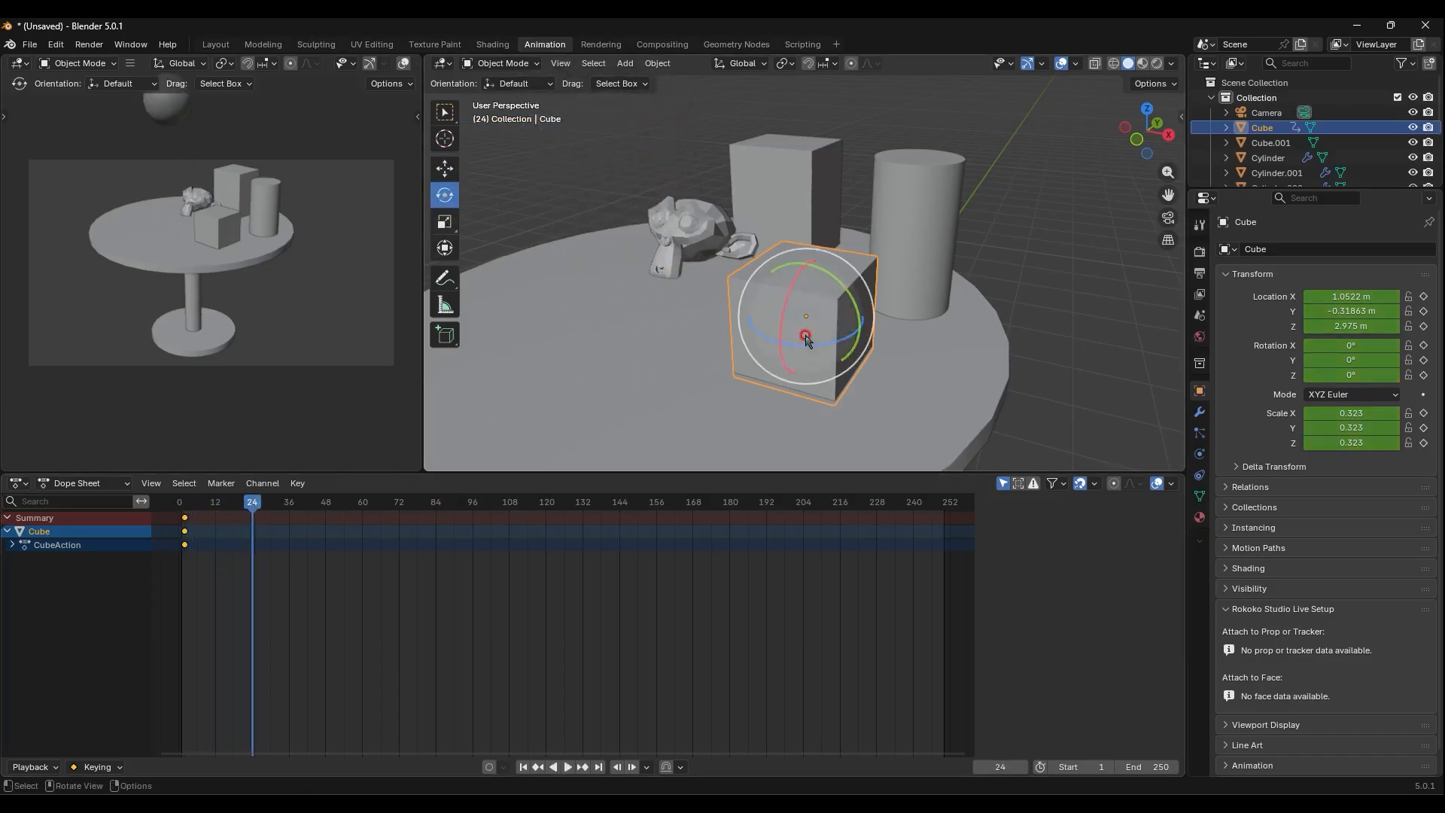
drag(799, 347, 925, 310)
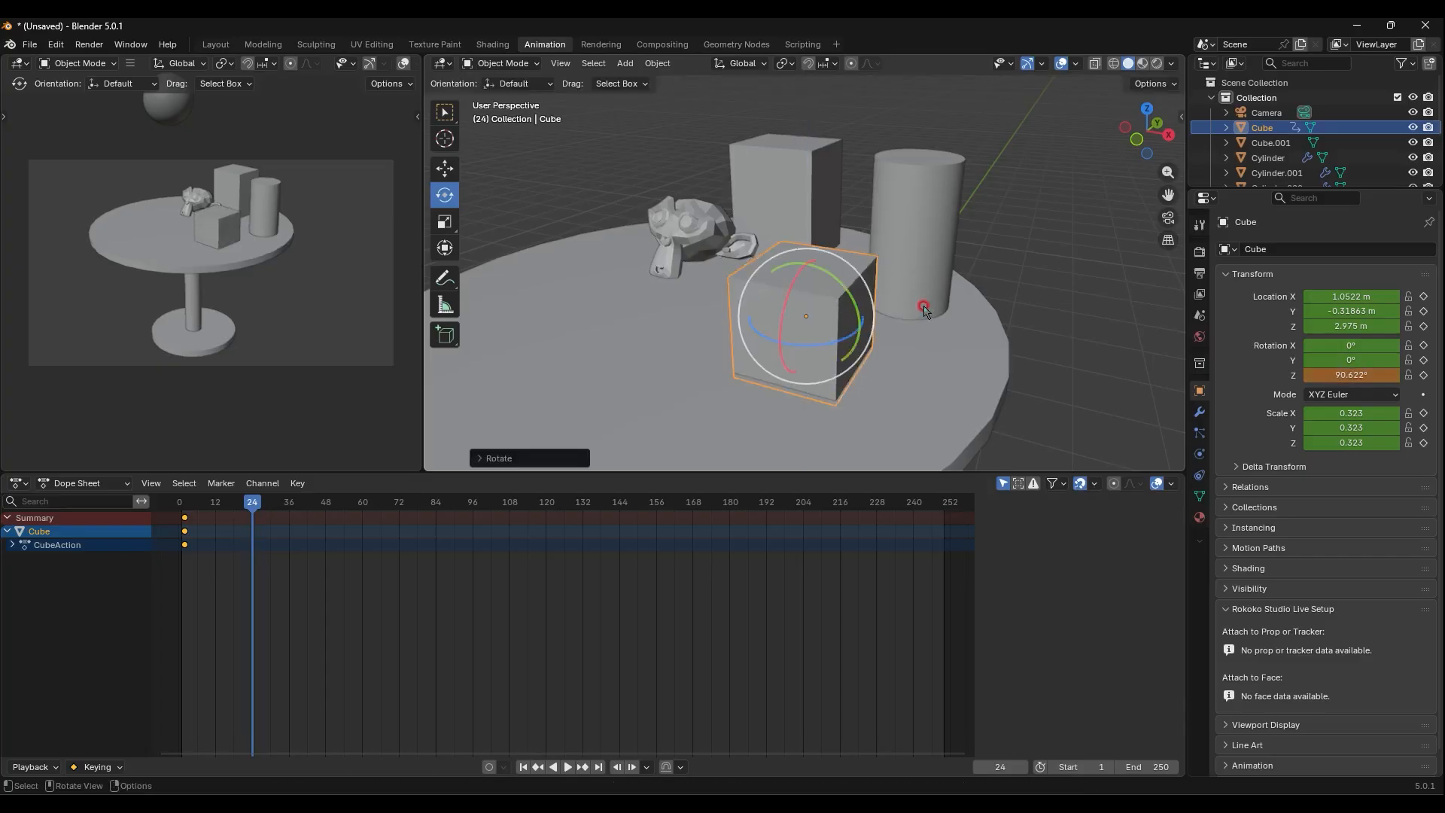
key(i)
At frame 46, rotate the front cube back about Z to about -26.8° and insert a keyframe
drag(252, 503, 318, 514)
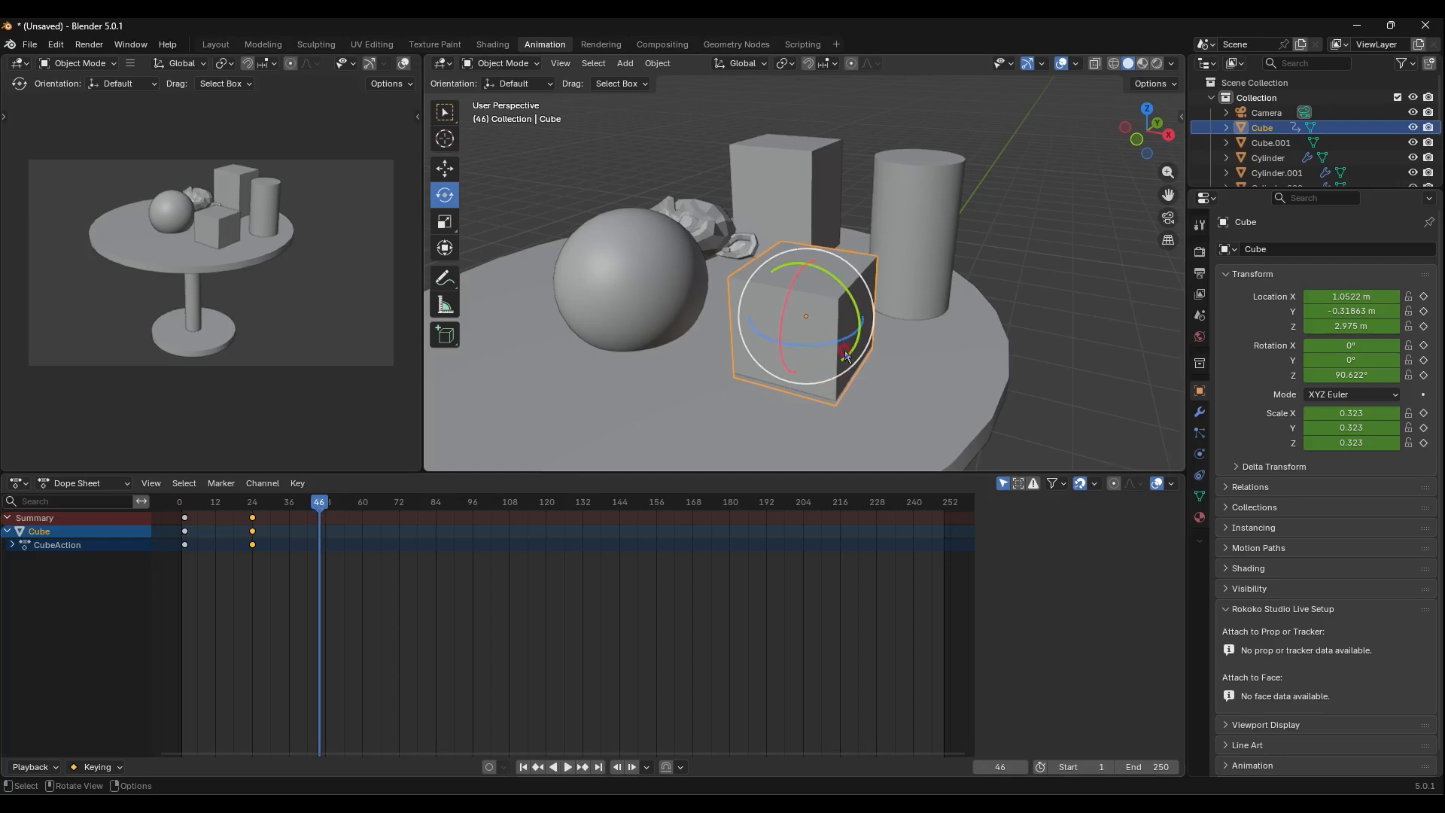
drag(844, 346, 721, 353)
key(i)
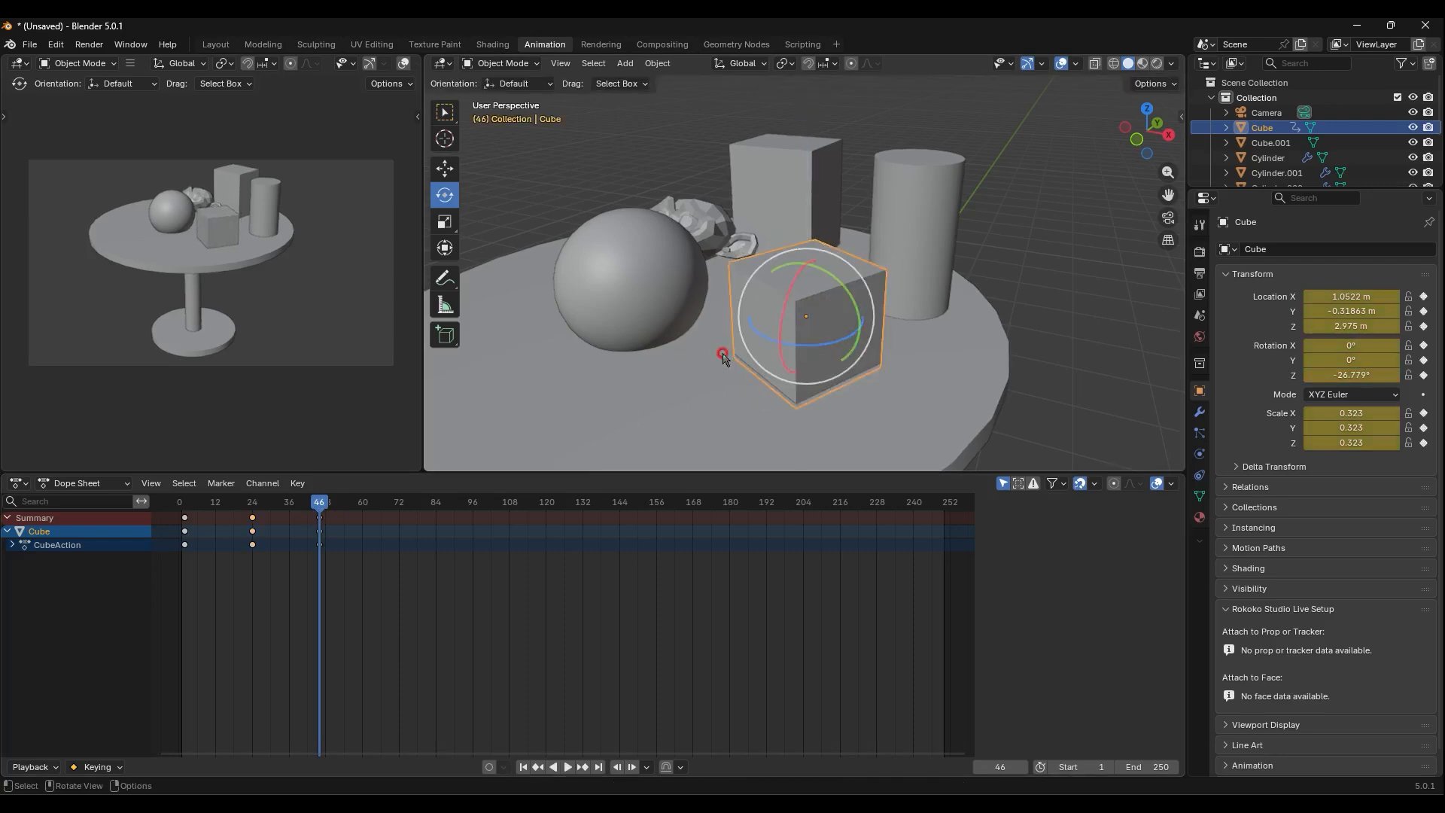
Play the animation from the first frame to check the cube's rotation, and stop playback
click(523, 766)
click(568, 766)
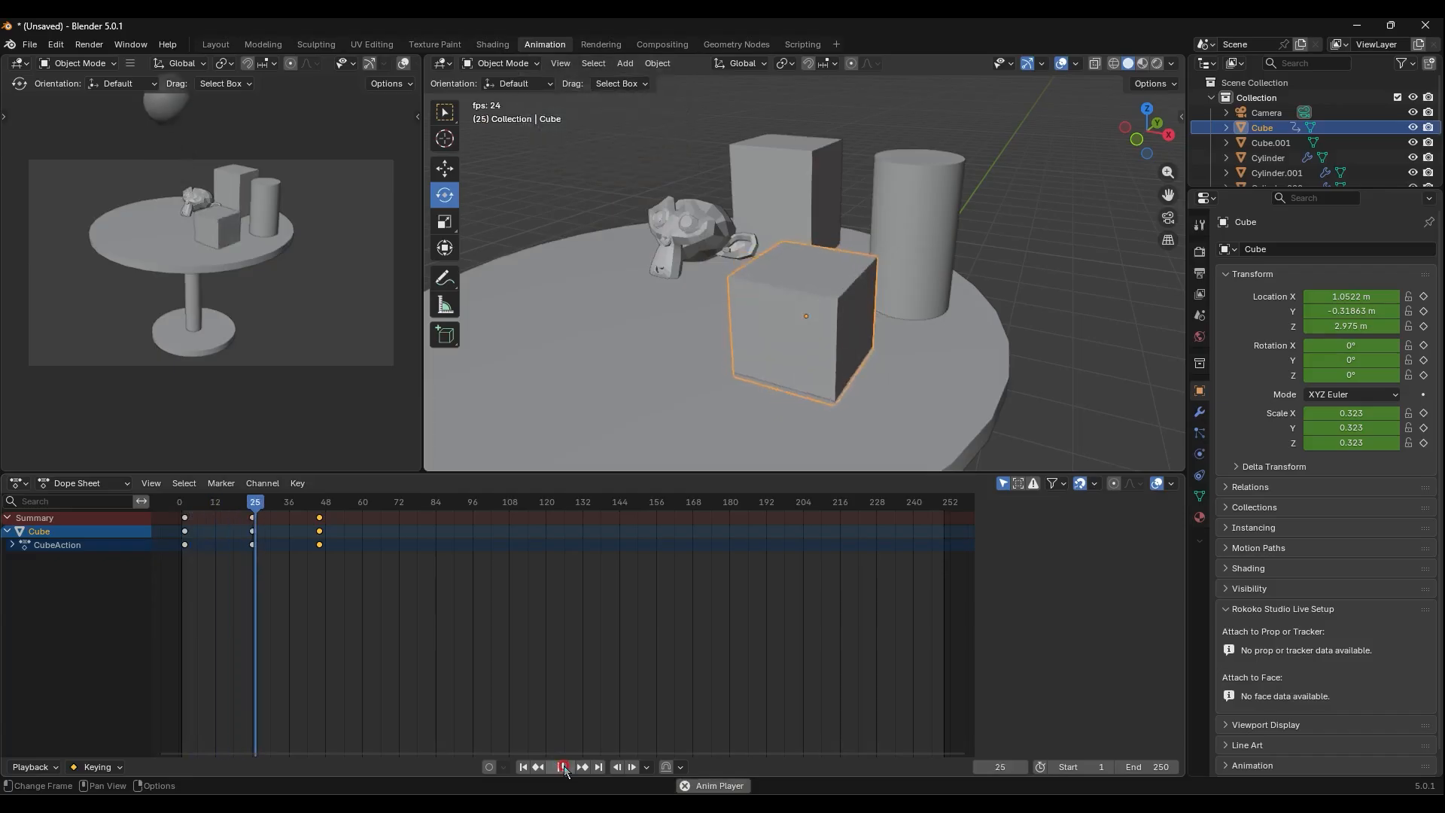
click(564, 766)
Select the sphere and view its raised pose above the table at frame 24
click(642, 285)
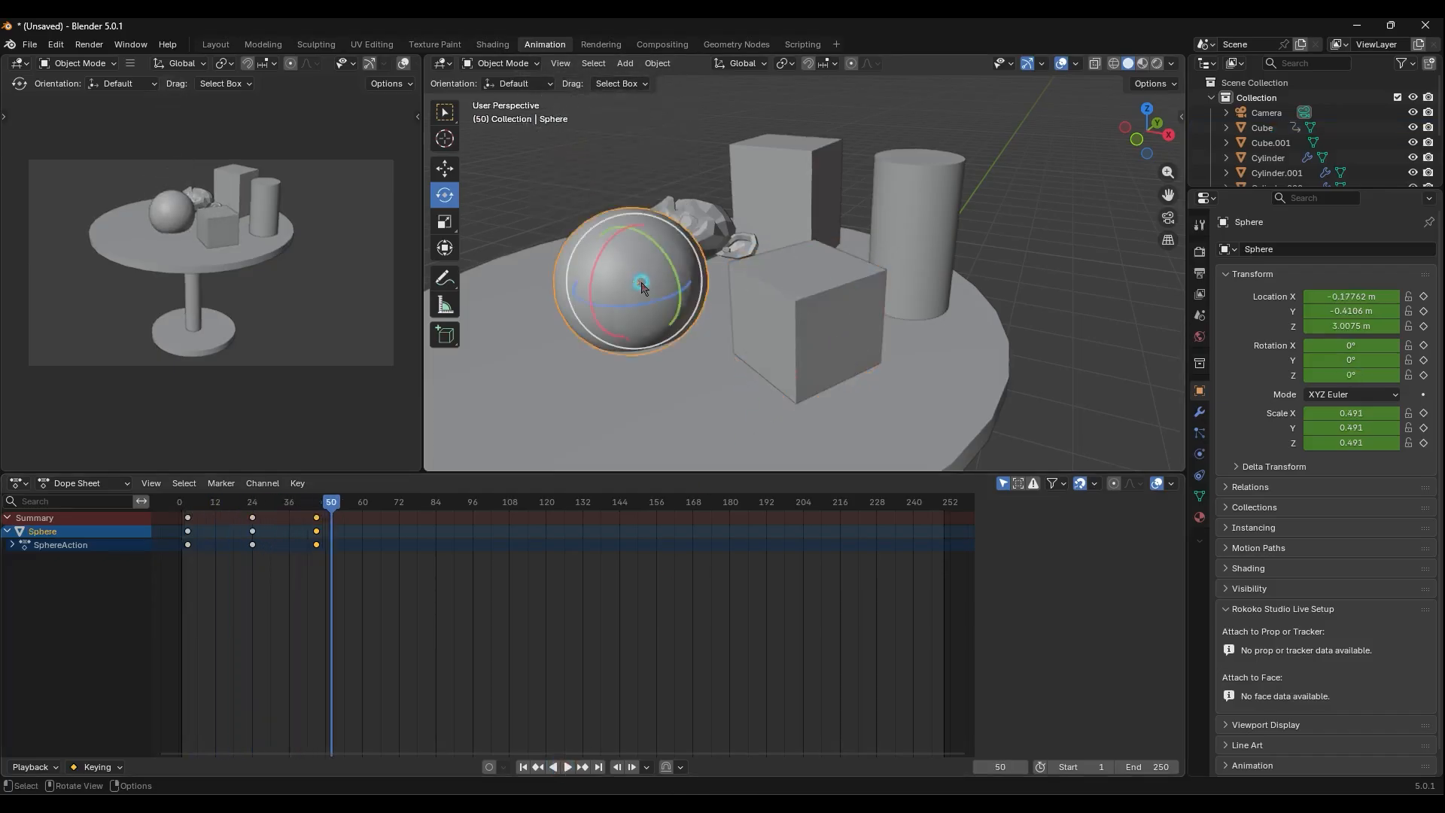
drag(337, 503, 252, 519)
middle_drag(879, 253, 844, 355)
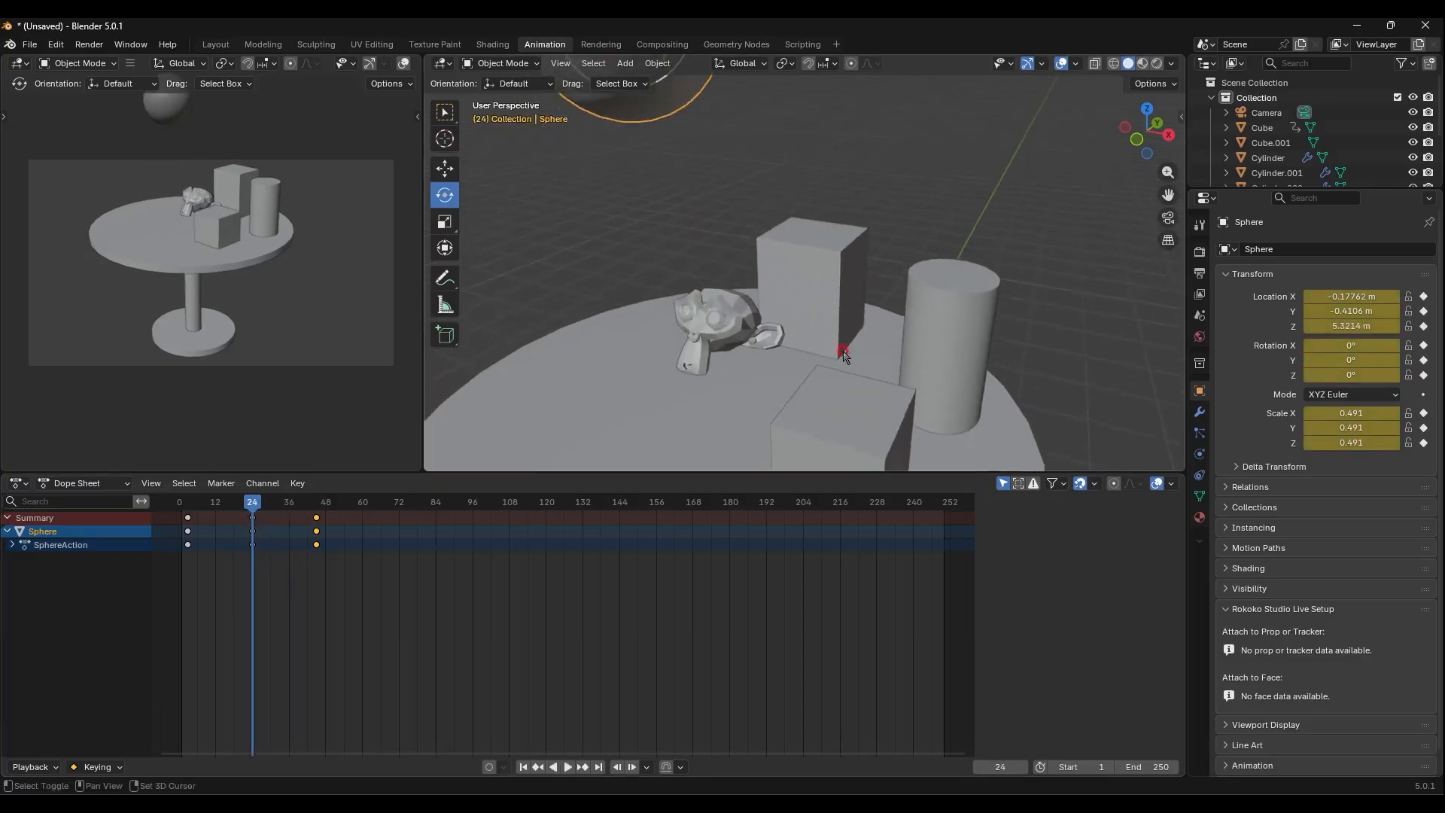
scroll(844, 355, down, 4)
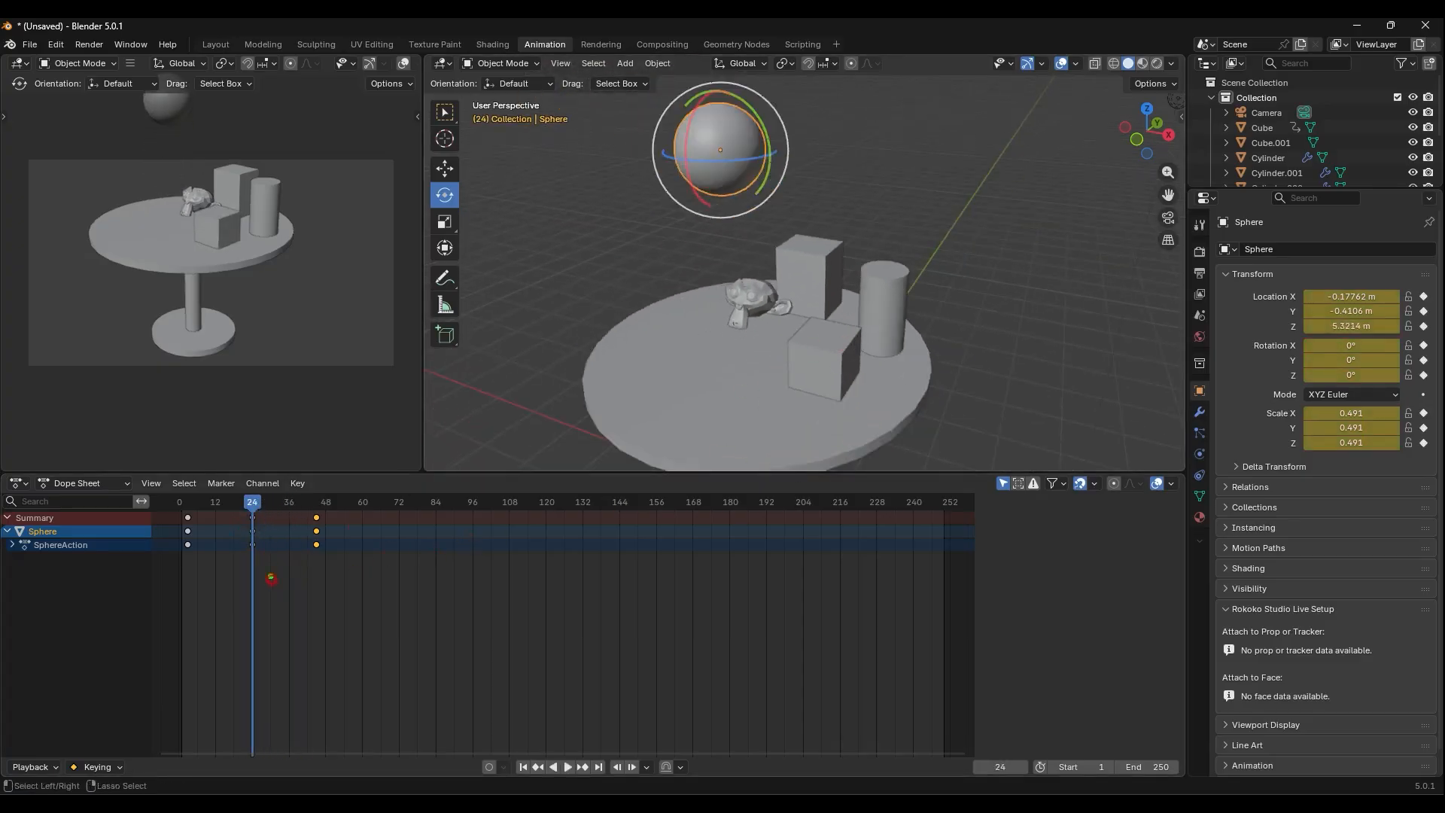
drag(271, 580, 239, 476)
drag(216, 380, 200, 410)
drag(217, 392, 241, 407)
drag(209, 413, 260, 421)
drag(204, 434, 259, 468)
drag(263, 411, 289, 455)
drag(301, 404, 303, 452)
mouse_move(304, 431)
mouse_down()
mouse_move(360, 412)
mouse_move(368, 457)
mouse_up()
mouse_move(415, 411)
mouse_down()
mouse_move(387, 445)
mouse_move(443, 454)
mouse_up()
drag(143, 402, 141, 449)
mouse_move(151, 450)
mouse_down()
mouse_move(118, 428)
mouse_move(156, 443)
mouse_up()
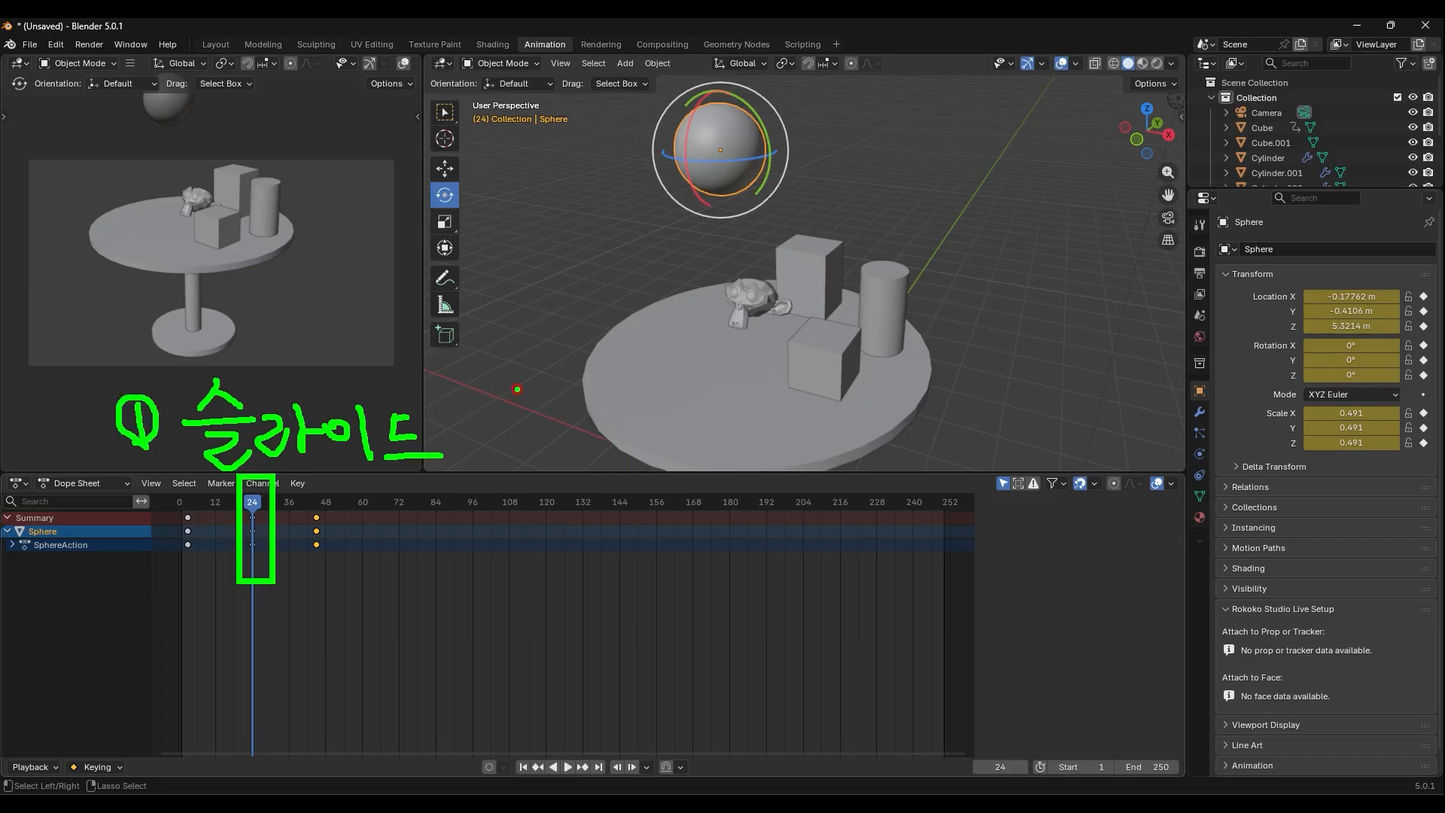
mouse_move(702, 353)
mouse_down()
mouse_move(708, 181)
mouse_move(689, 204)
mouse_move(732, 217)
mouse_up()
drag(557, 261, 593, 284)
mouse_move(570, 243)
mouse_down()
mouse_move(591, 285)
mouse_move(619, 253)
mouse_move(648, 288)
mouse_up()
drag(658, 239, 676, 233)
drag(659, 239, 683, 242)
drag(671, 246, 686, 255)
mouse_move(662, 277)
mouse_down()
mouse_move(684, 287)
mouse_move(664, 276)
mouse_up()
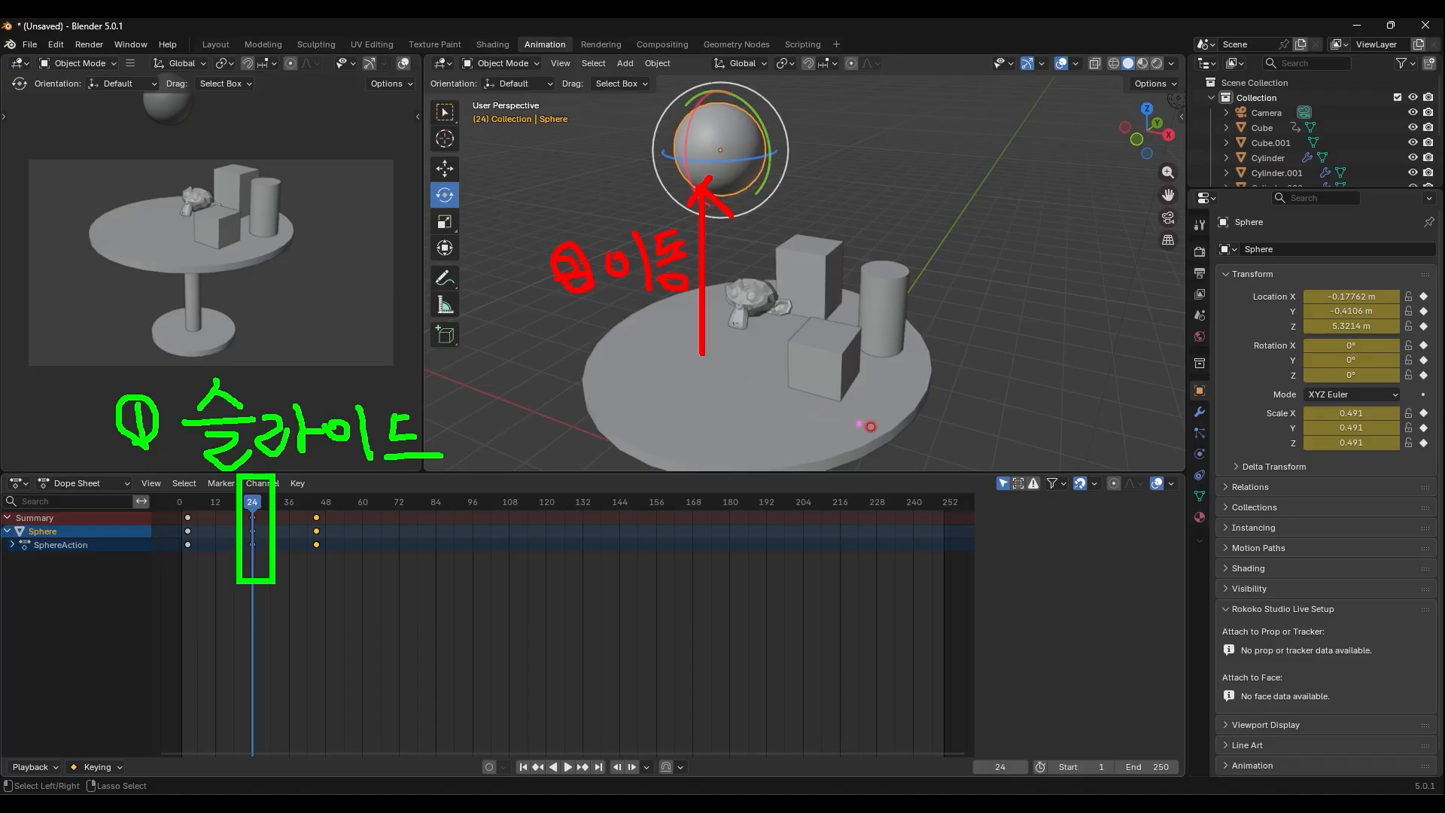
mouse_move(975, 352)
mouse_down()
mouse_move(993, 391)
mouse_move(1012, 380)
mouse_up()
mouse_move(1074, 313)
mouse_down()
mouse_move(1067, 329)
mouse_move(1112, 375)
mouse_move(1107, 321)
mouse_move(1131, 327)
mouse_up()
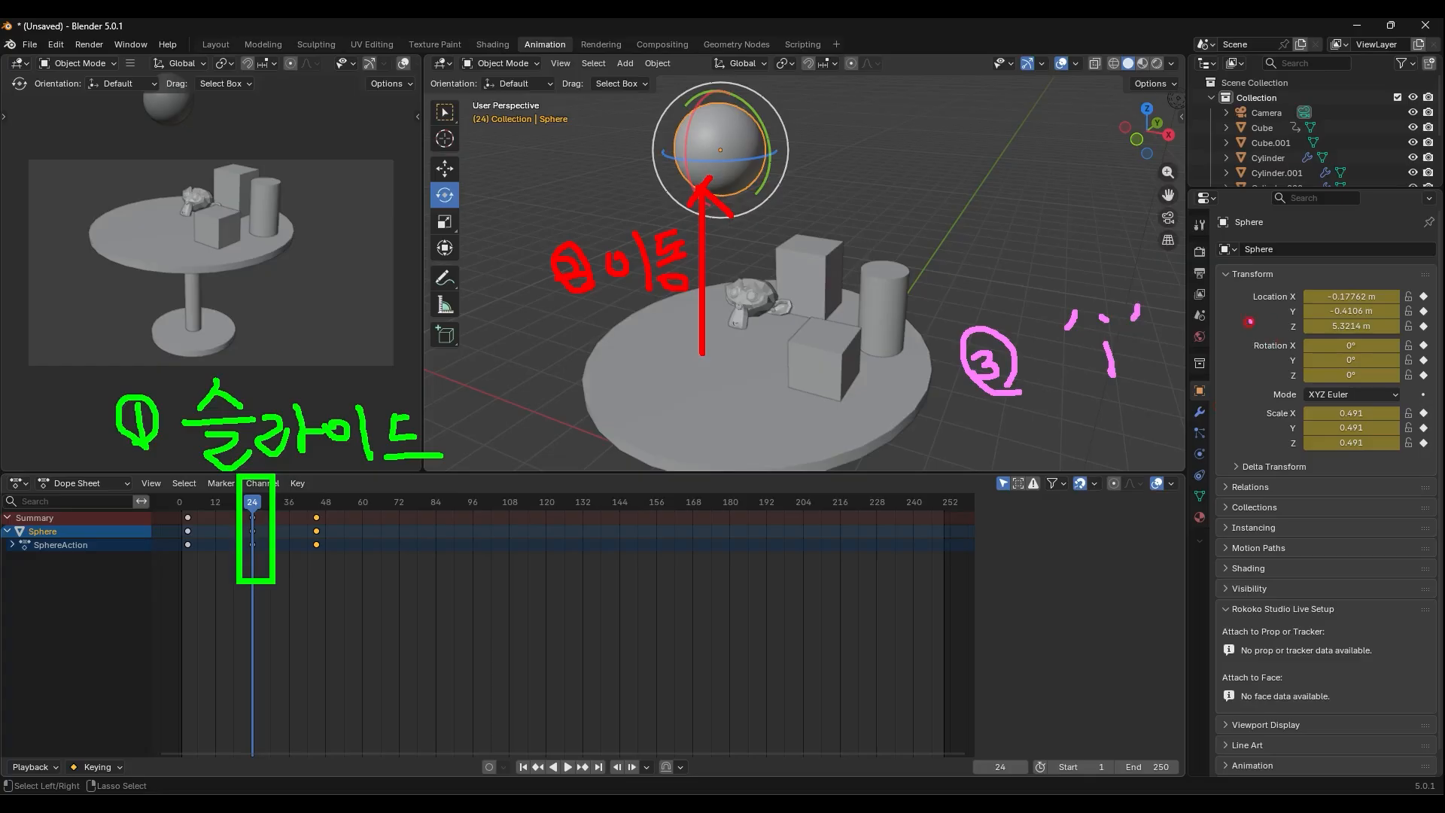
drag(1243, 320, 1242, 337)
mouse_move(1234, 300)
mouse_down()
mouse_move(1276, 337)
mouse_move(1322, 309)
mouse_up()
mouse_move(1321, 292)
mouse_down()
mouse_move(1347, 307)
mouse_move(1350, 286)
mouse_move(1394, 280)
mouse_up()
drag(1395, 273, 1414, 270)
drag(1419, 258, 1408, 314)
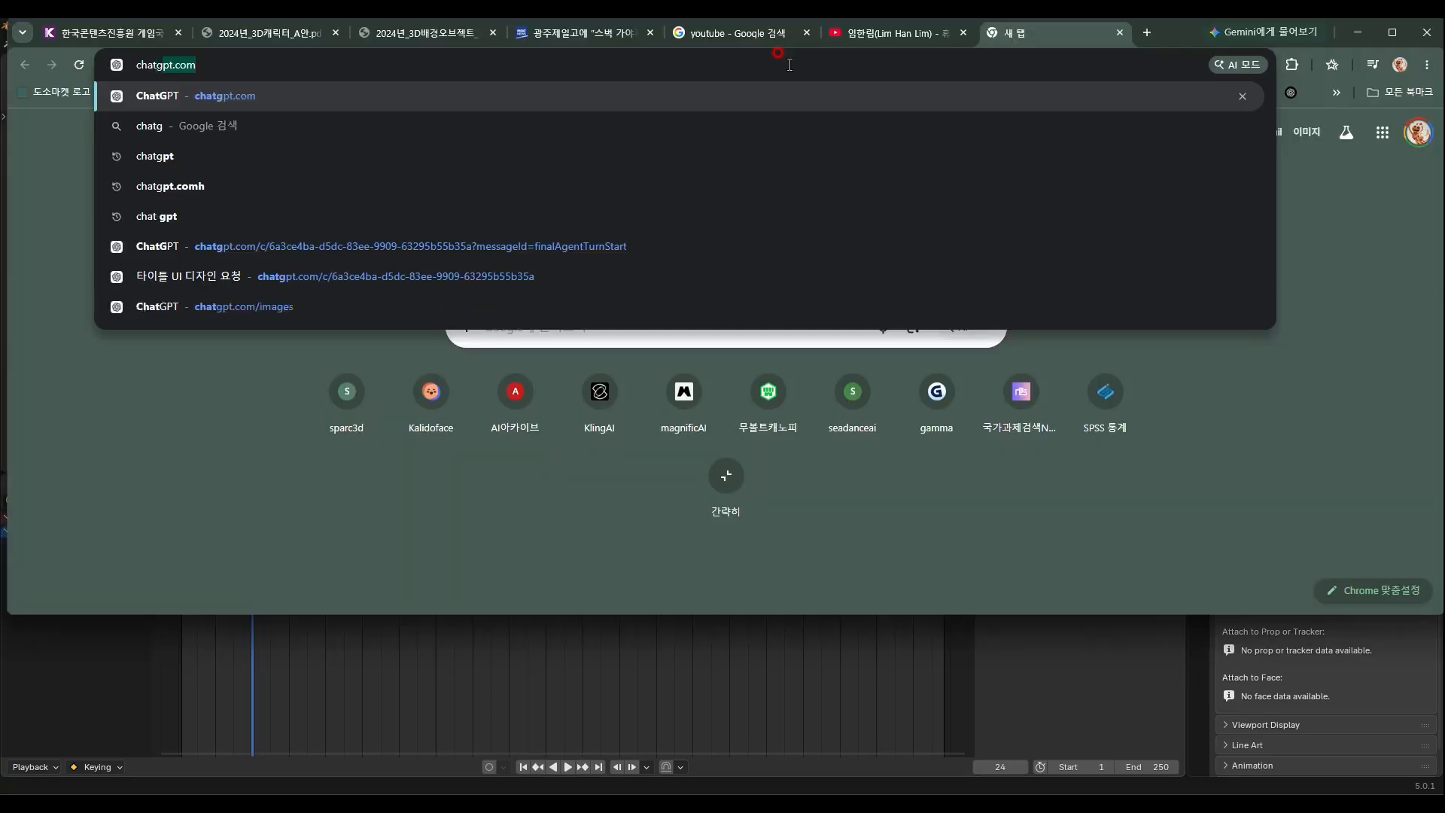
Switch to the Chrome browser and open chatgpt.com in a new tab
text(.com)
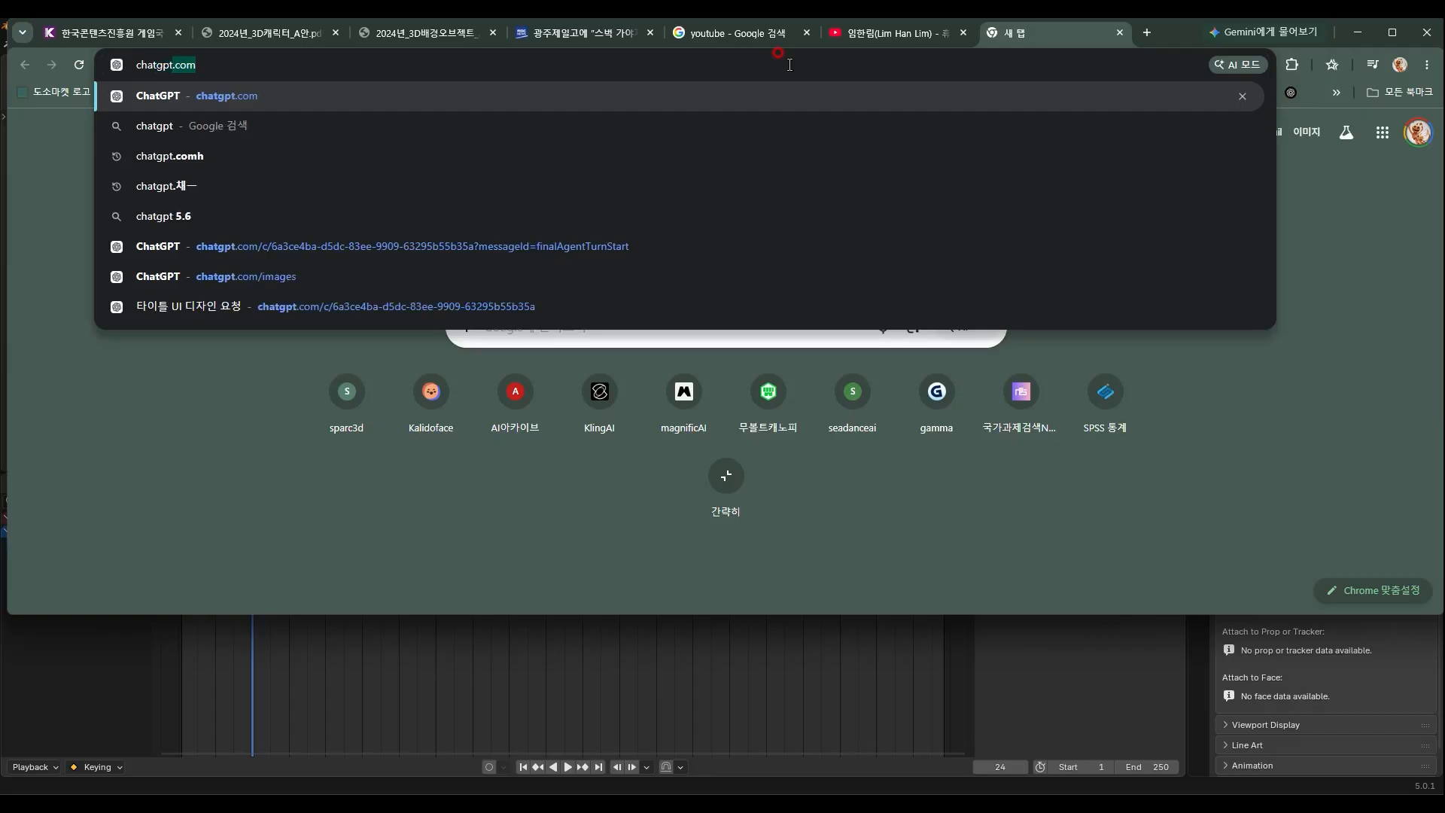
key(Return)
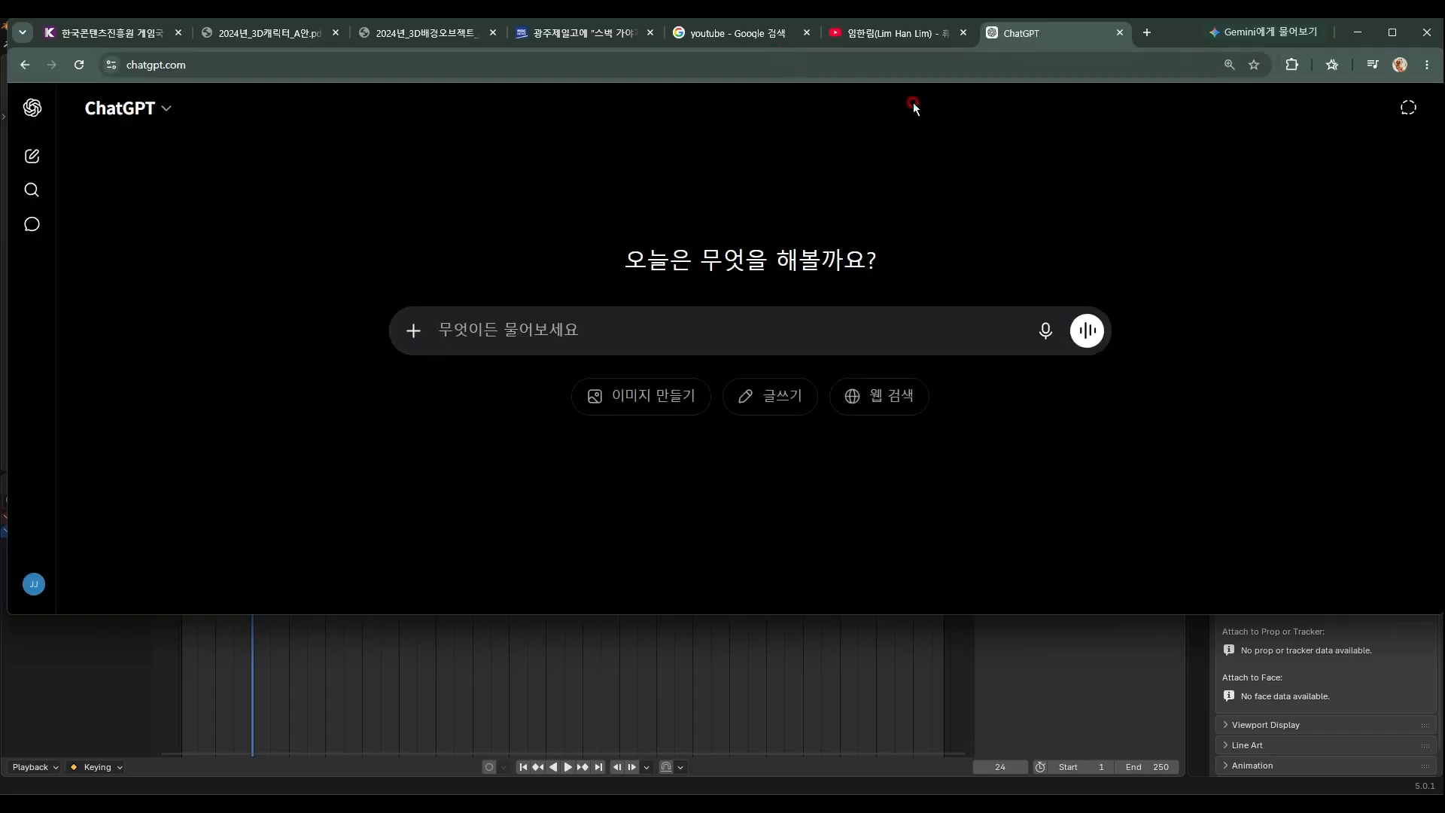
Begin an image prompt with "카툰스타일로 계명대학교를 다시는 여대생을 그려줘!"
text(카)
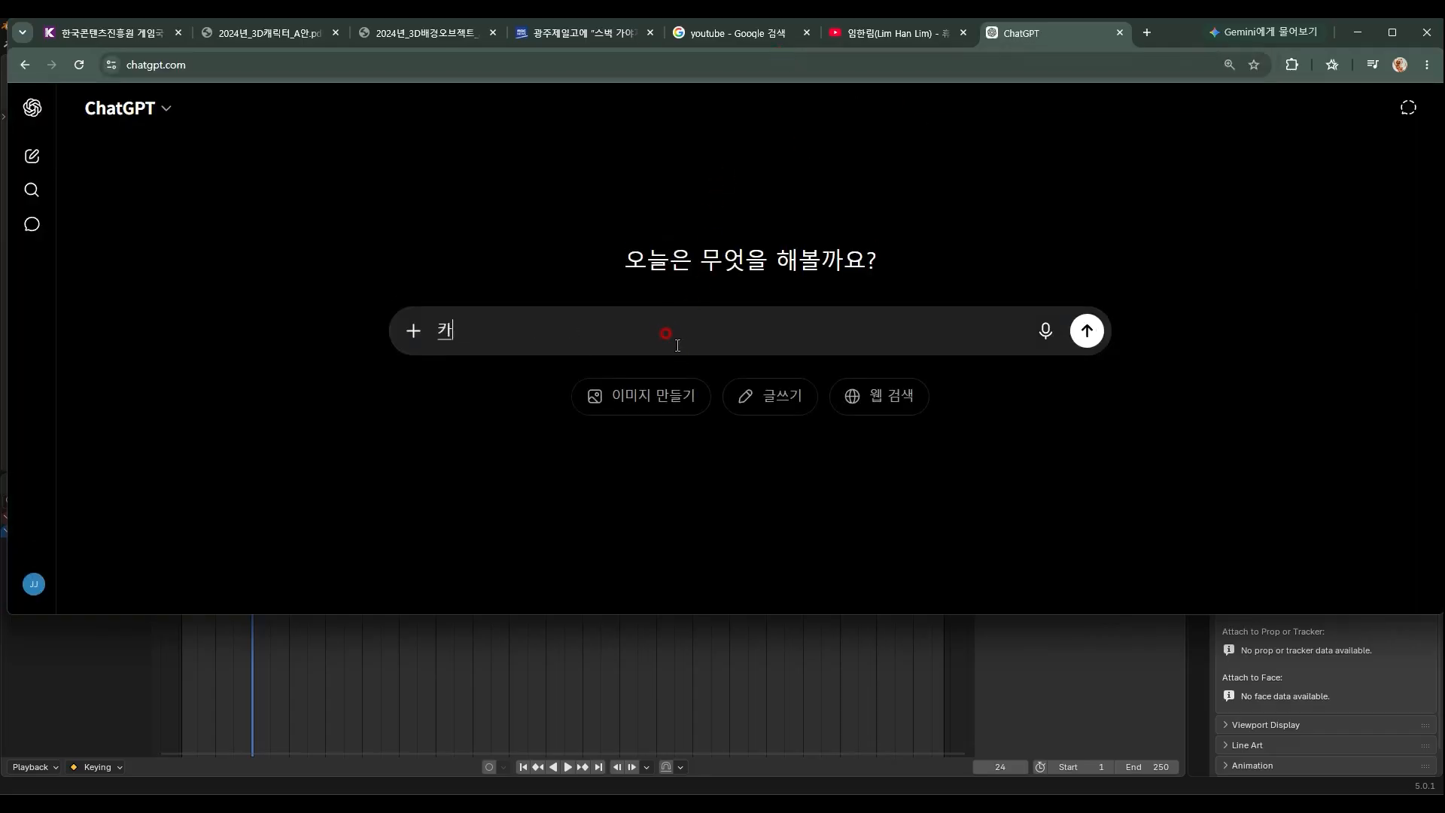
text(툰스티)
text(ㅇ)
text(일로 계명대)
text(학)
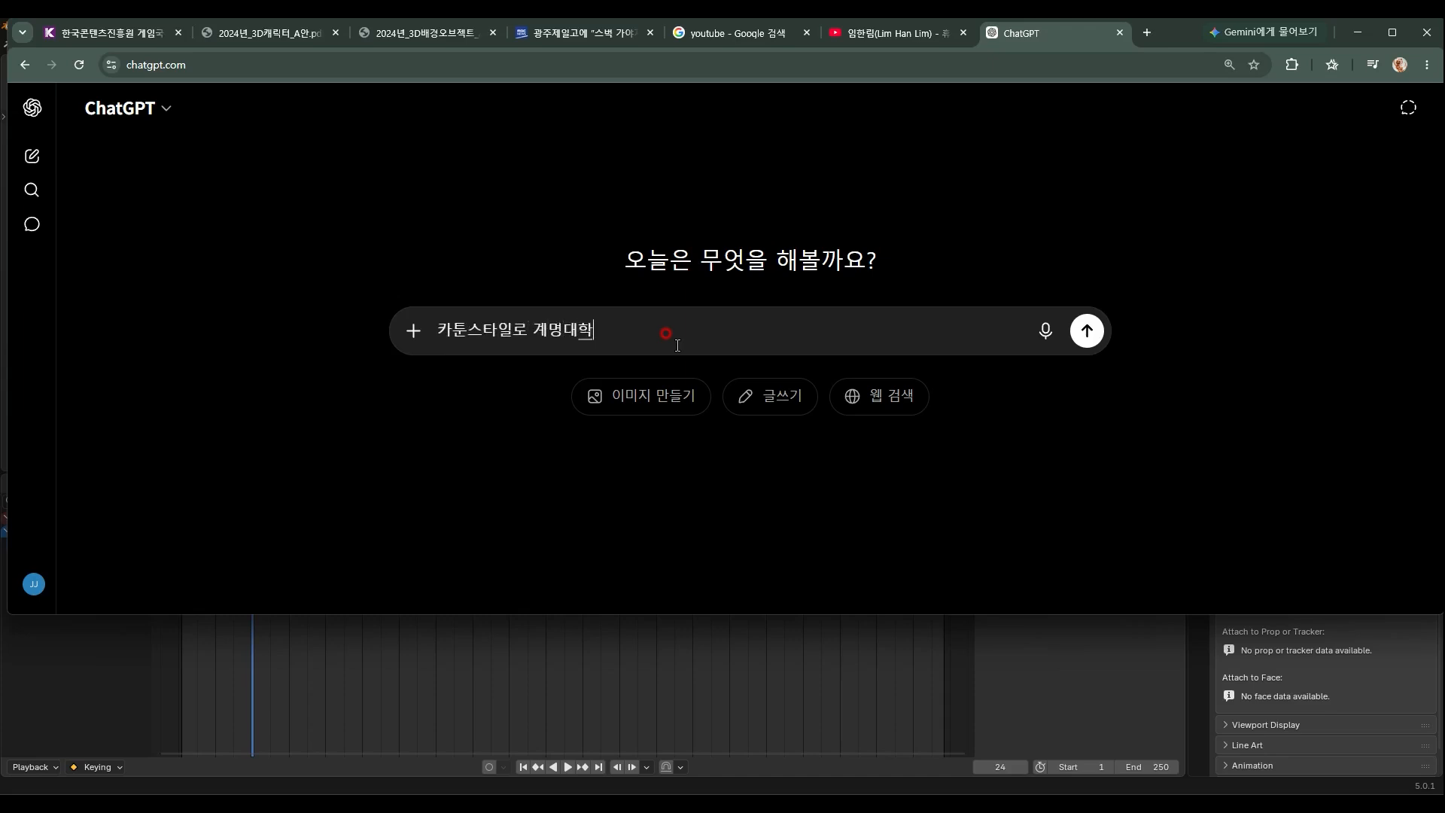
text(교를 다시는 애대)
key(BackSpace)
key(BackSpace)
text(여대생)
text(을 그려줘!)
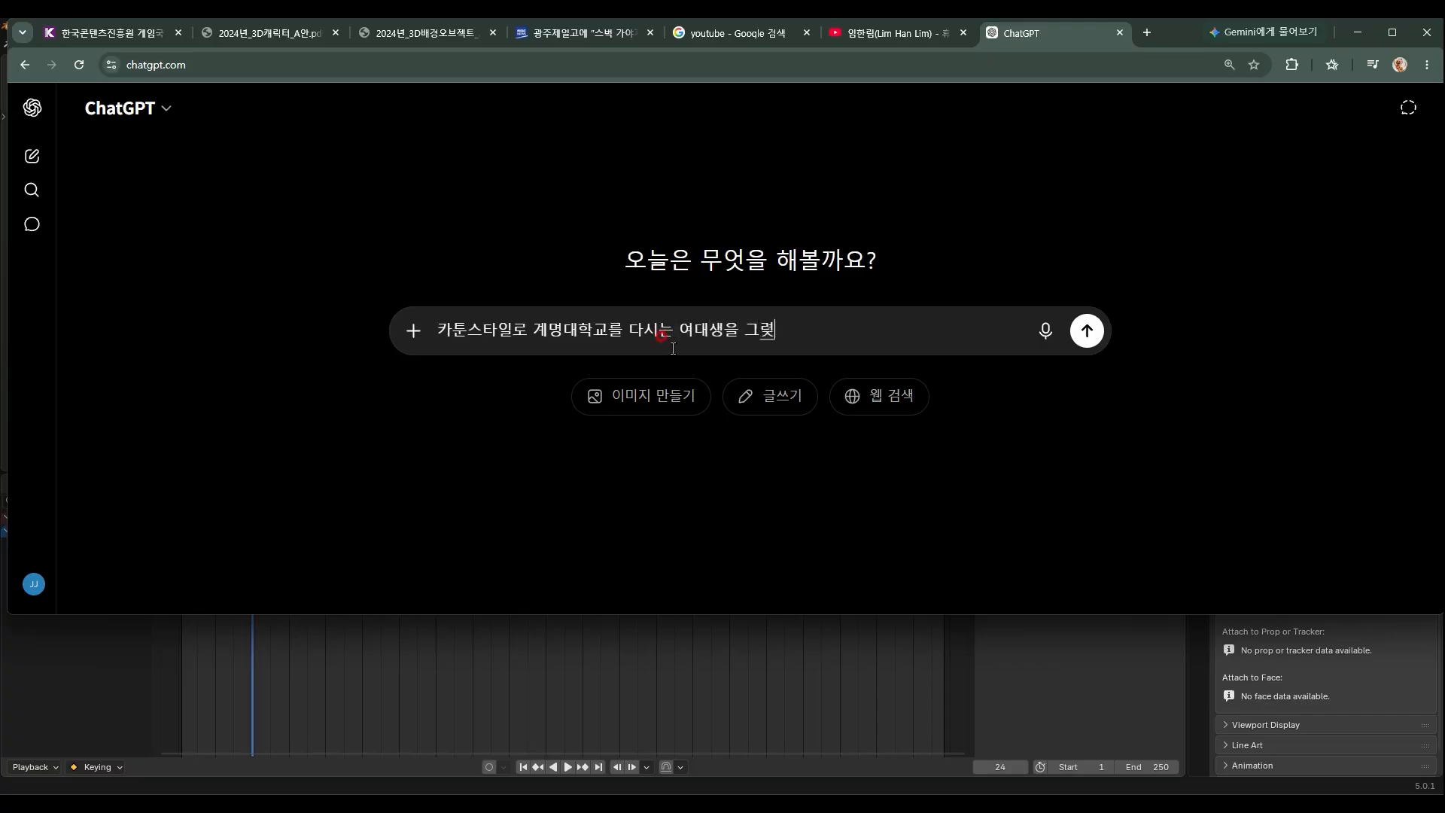
Add the clothing request "영상애니메이션과잠을 입고 있으면 좋아!" to the prompt
text( 과잠)
key(BackSpace)
key(BackSpace)
key(BackSpace)
key(BackSpace)
text(영사애니멩이녀ㄴ)
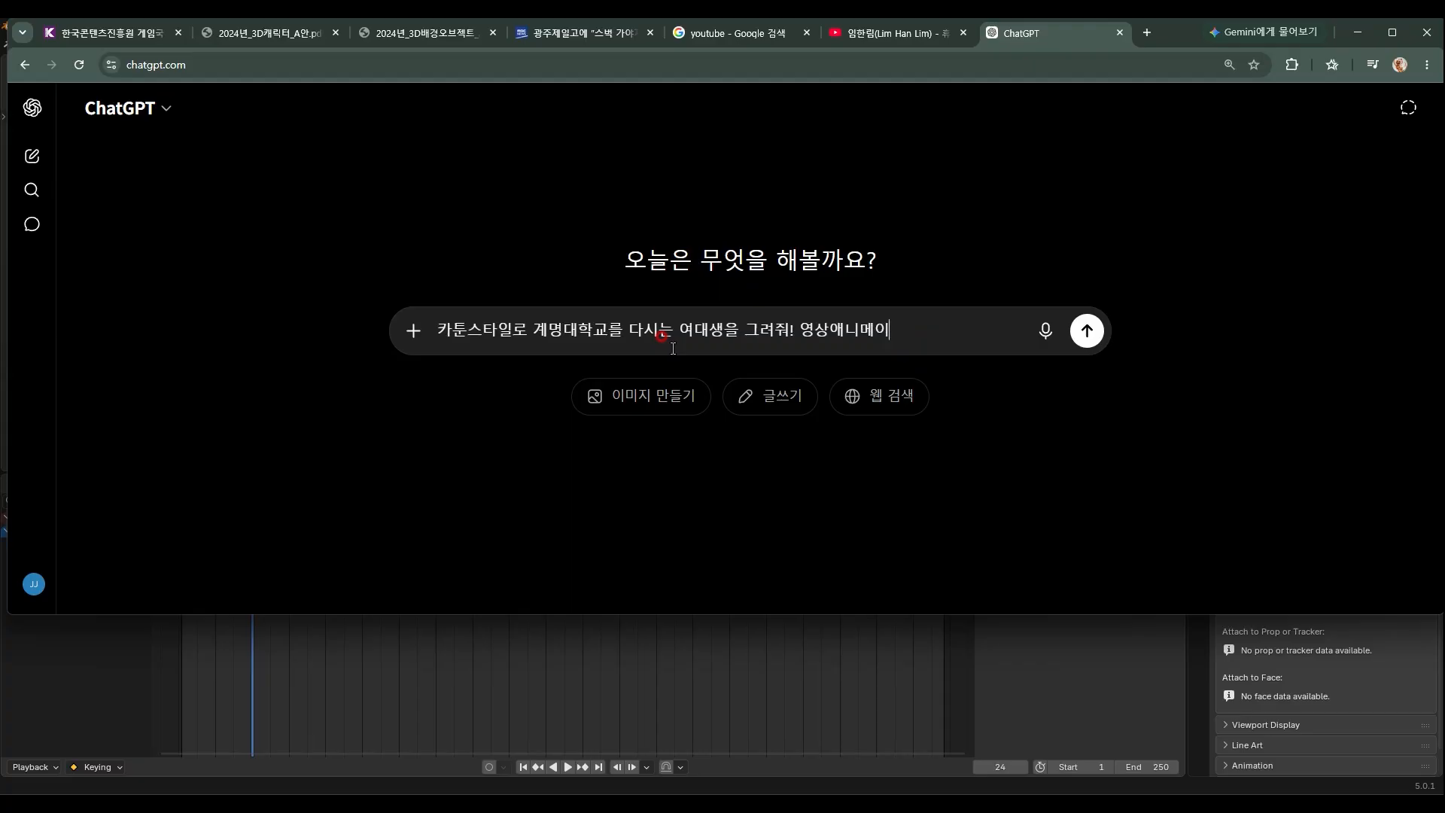
text(과잠ㅇ)
text(을 입고 이)
text(ㅆ으면 조)
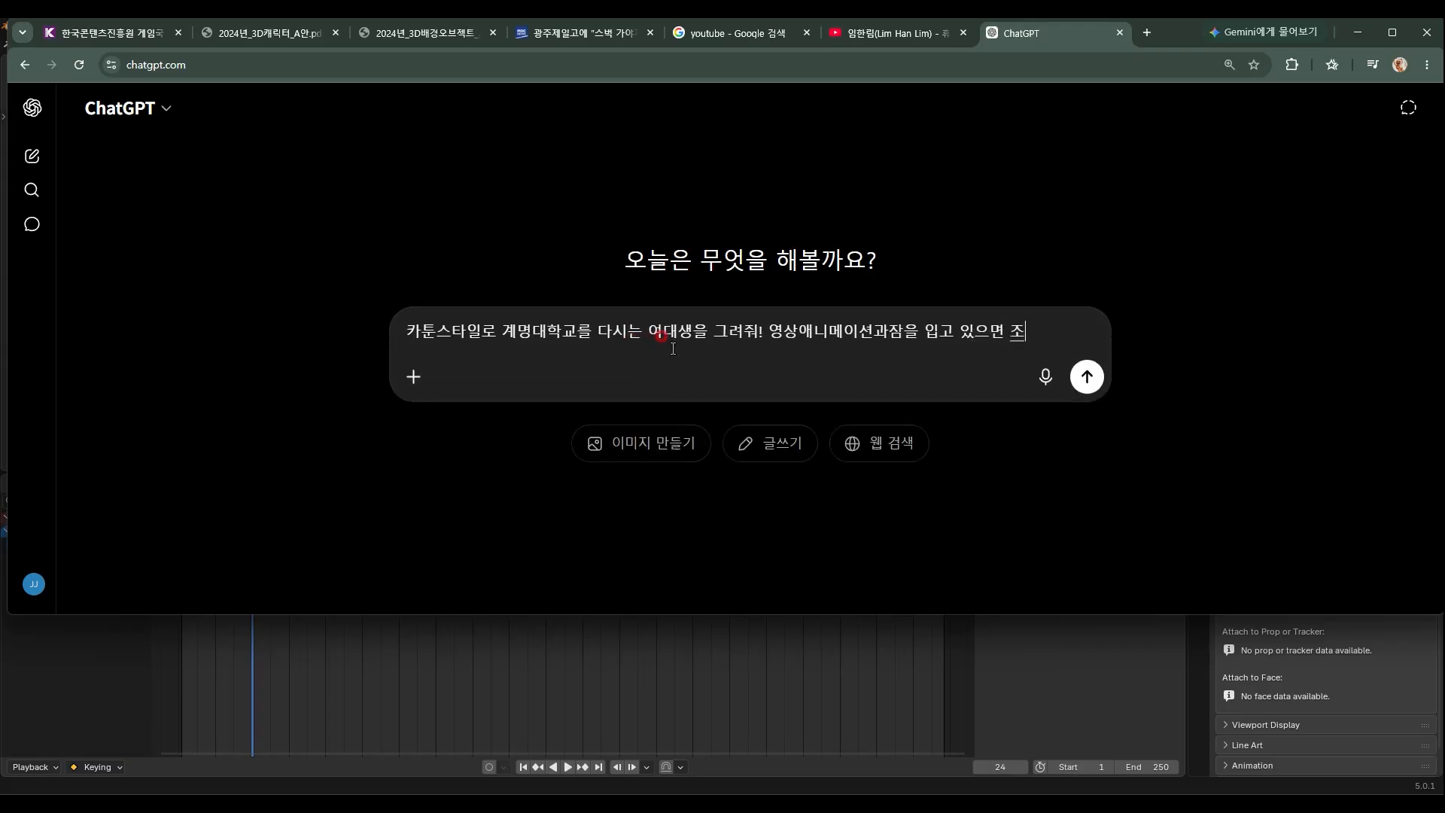
text(ㅎ아! )
Complete the prompt with "가을이라는 계절에 맞게 그려줘!" and send it
text(가을)
text( 어)
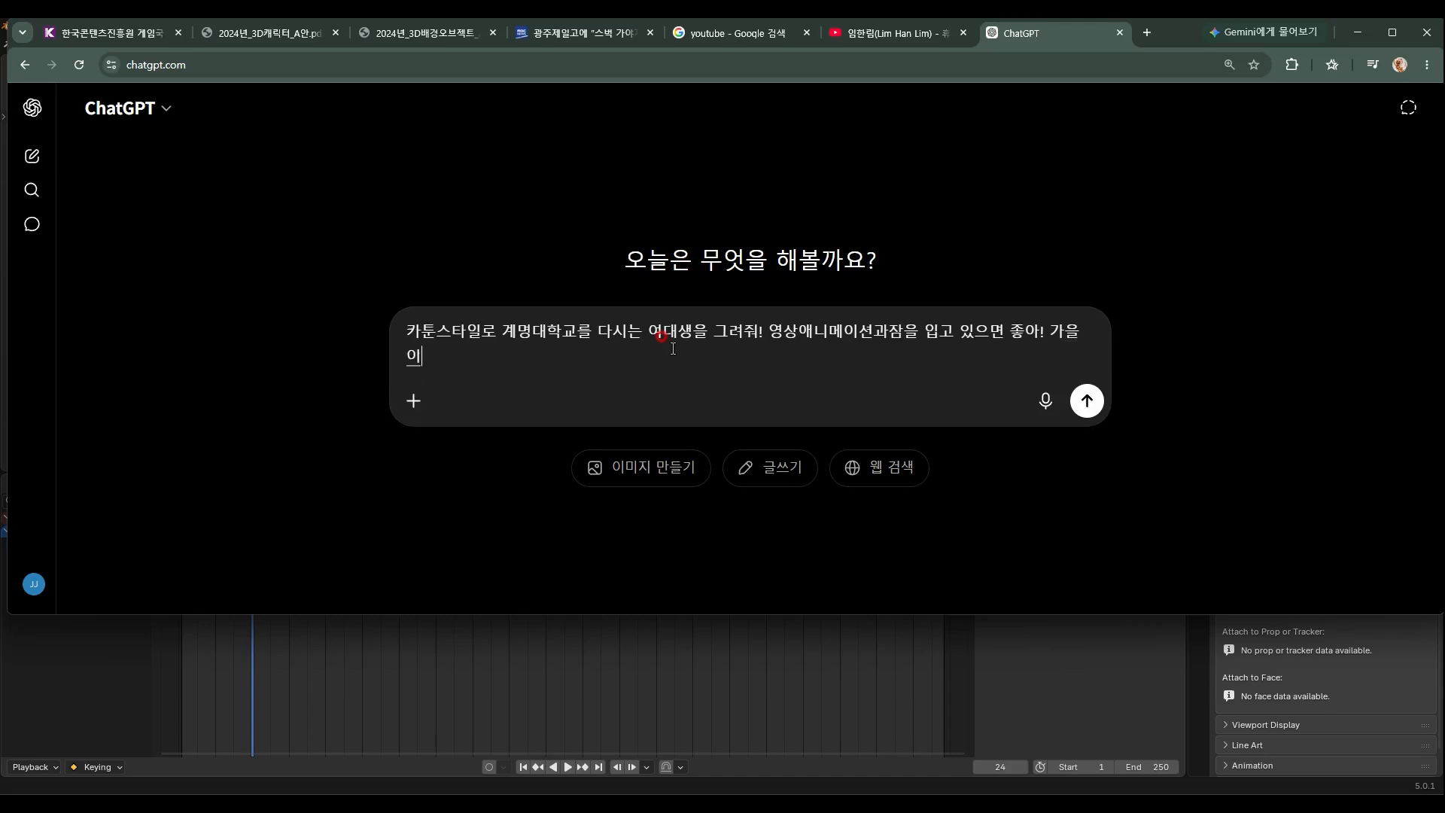
key(BackSpace)
key(BackSpace)
key(BackSpace)
text(ㅇㅣ라는 겟)
key(BackSpace)
text(정)
key(BackSpace)
text(ㄹ에 맞)
text(게 )
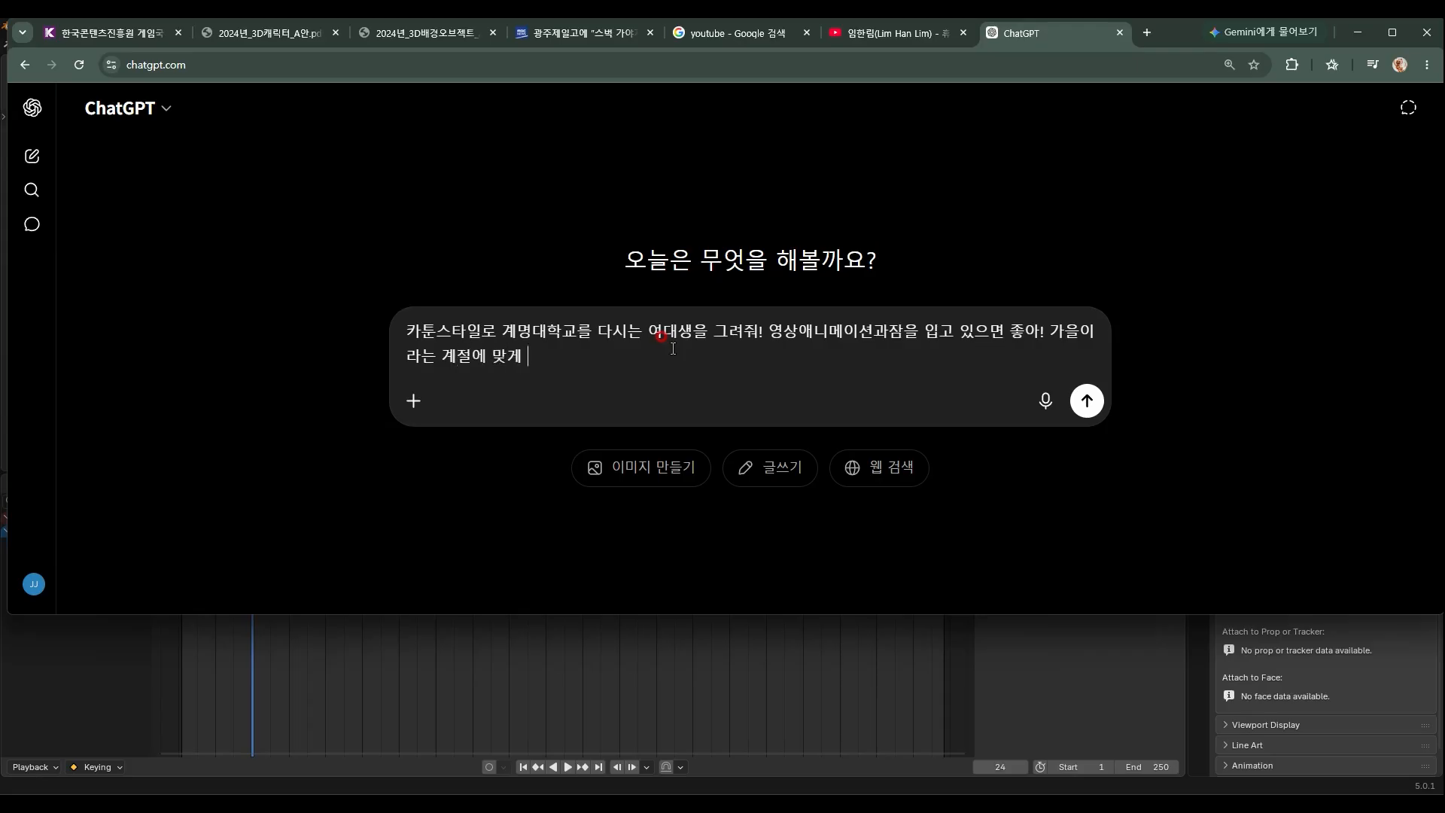
text(ㄱㅡ루ㅕ)
key(BackSpace)
key(BackSpace)
text(렷)
key(BackSpace)
text(줘!)
key(Return)
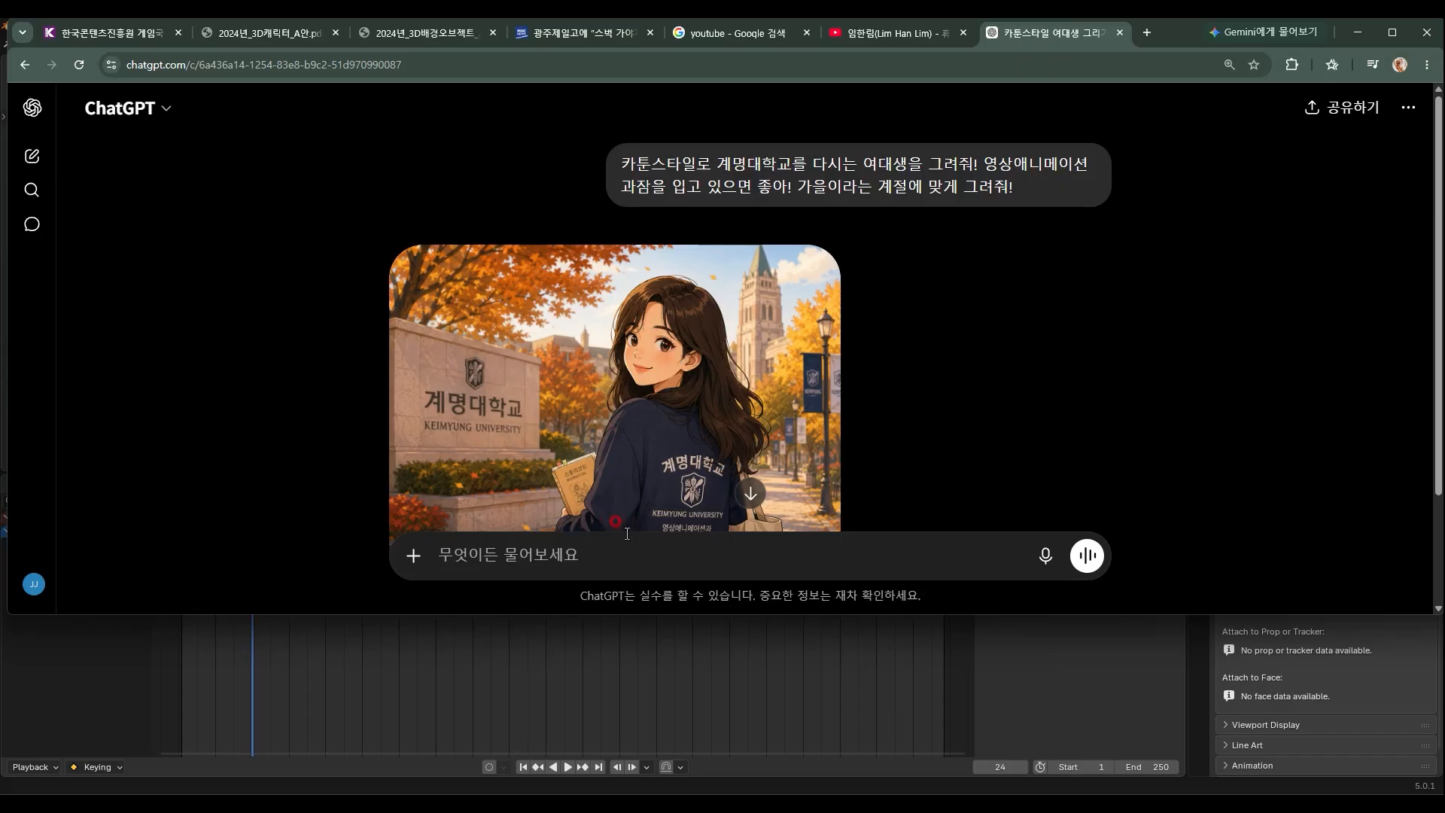
Begin a follow-up prompt on the hairstyle with "긴머리보다는 단발머리가 좋겠어!"
click(621, 566)
text(단발)
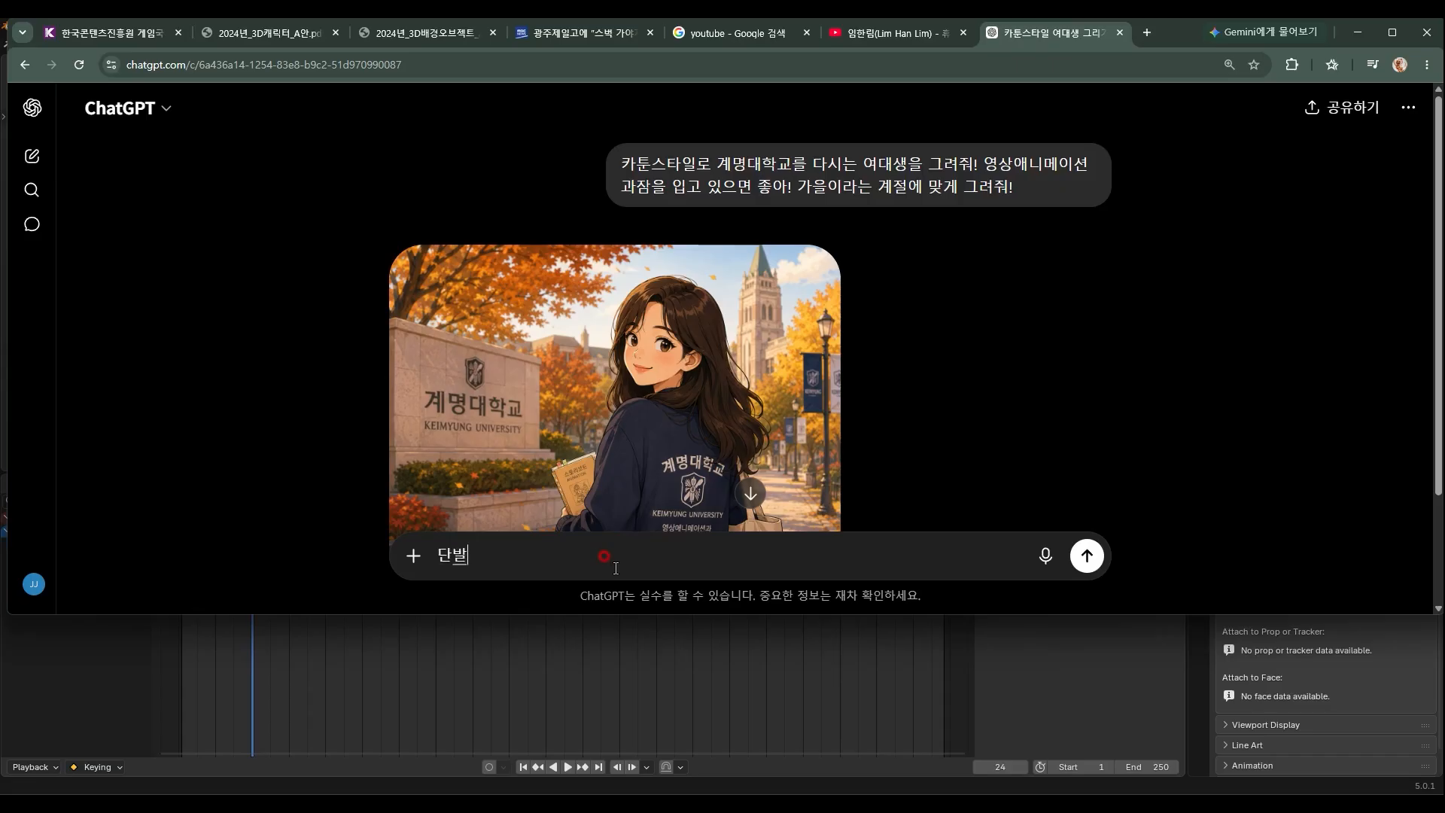
text(머리)
key(BackSpace)
key(BackSpace)
key(BackSpace)
key(BackSpace)
key(BackSpace)
text(긴머리보단)
text(는 단발머리가 )
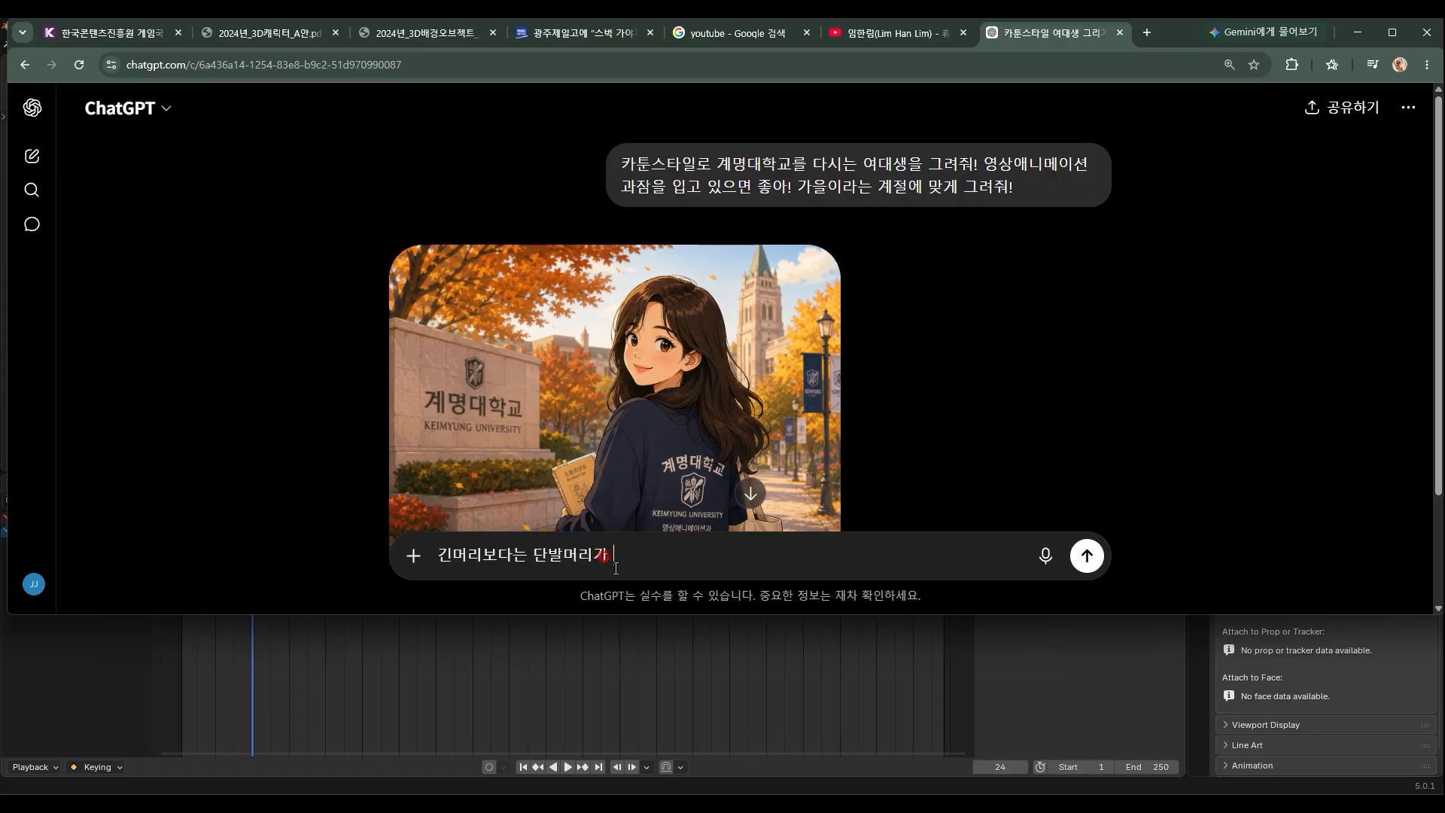
text(좋그)
text(겠어!)
Add the pose request "그리고 정면을 보고 T포즈로 서있는 모습을 흰배경에 그려줘!" and send the prompt
text( ㄱ)
text(그리)
text(고 정면으 )
text(을 보고)
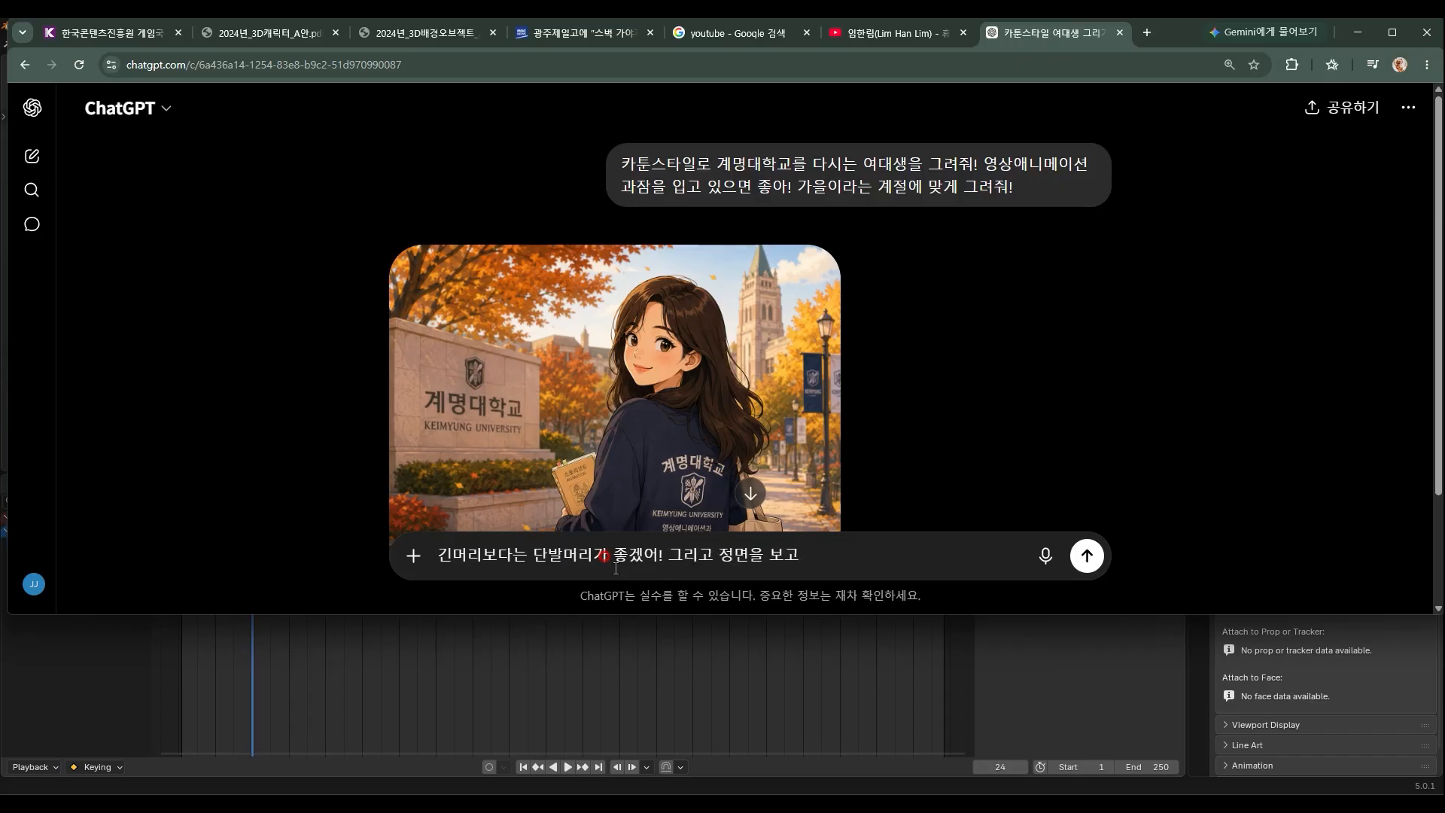
text( 1있)
key(BackSpace)
key(BackSpace)
key(BackSpace)
key(BackSpace)
text(1있)
key(BackSpace)
key(BackSpace)
key(BackSpace)
key(BackSpace)
text(T포즈로 서있는 모습을 흰배경에 그려)
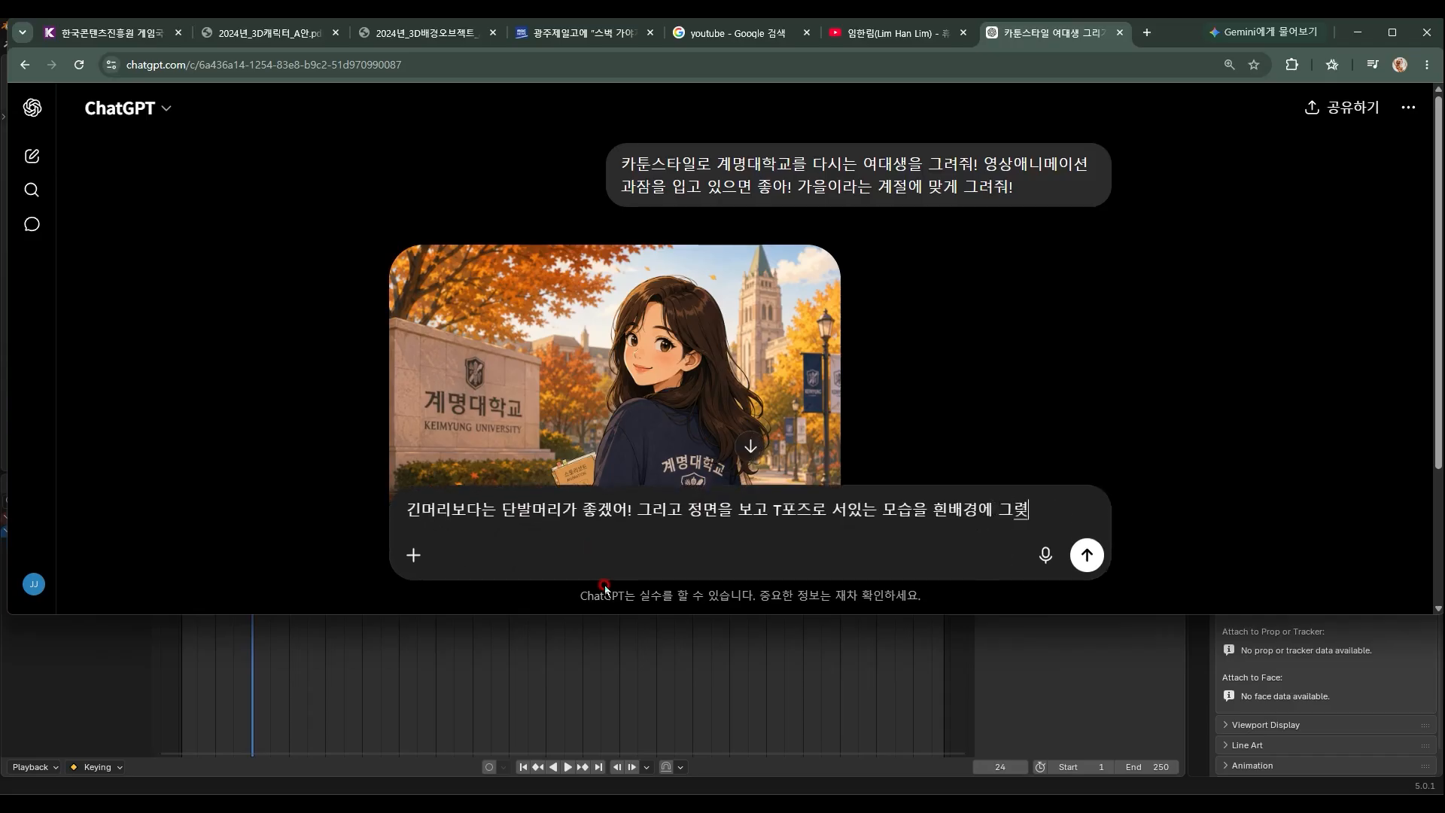
text(주ㅓ! 이그림)
key(BackSpace)
key(BackSpace)
text(그르)
key(BackSpace)
key(BackSpace)
key(BackSpace)
key(BackSpace)
key(BackSpace)
key(Return)
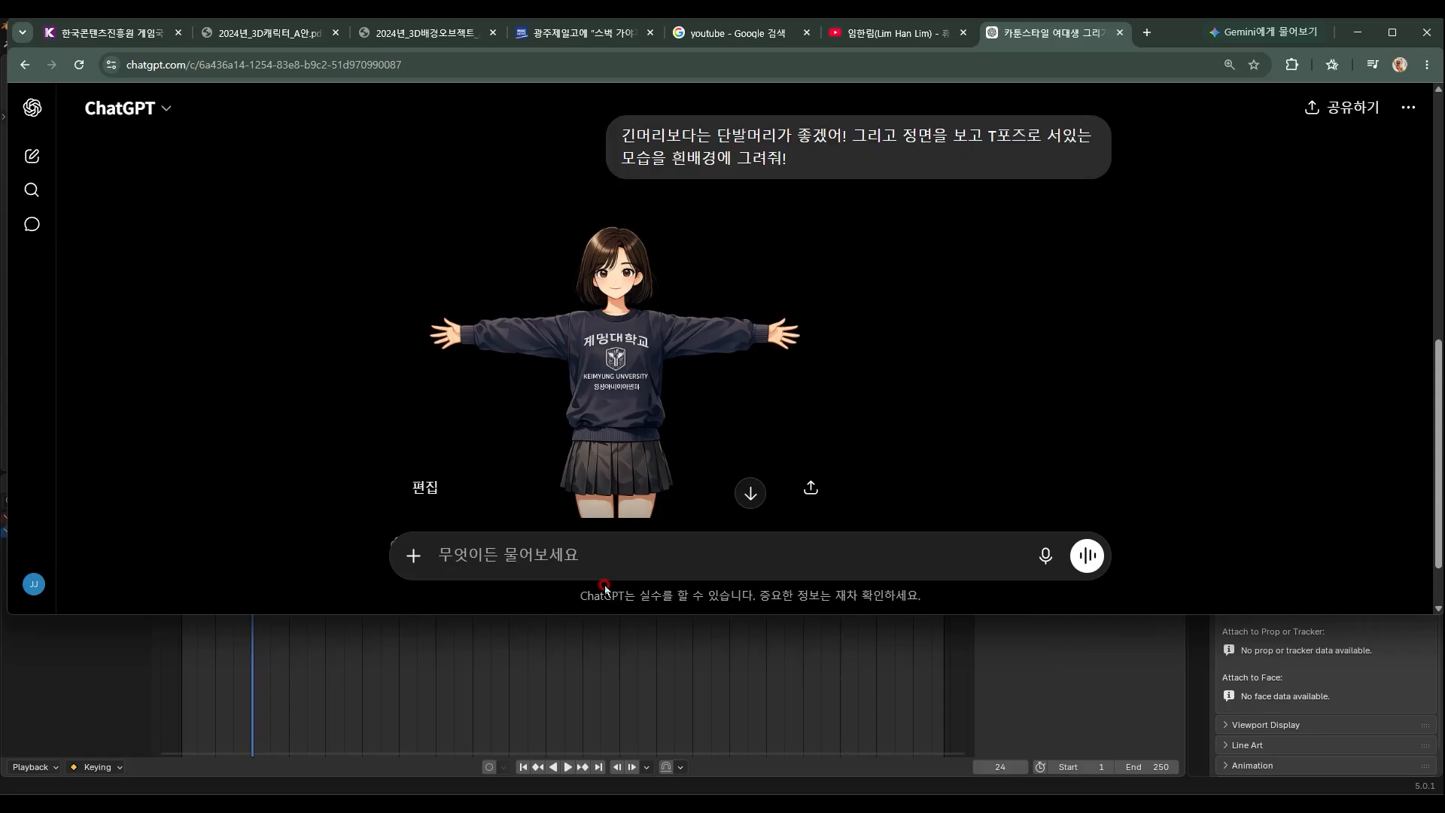
Below the T-pose image, begin a correction prompt with "흰색배경에 다리도 다 그려줘!"
scroll(632, 395, down, 1)
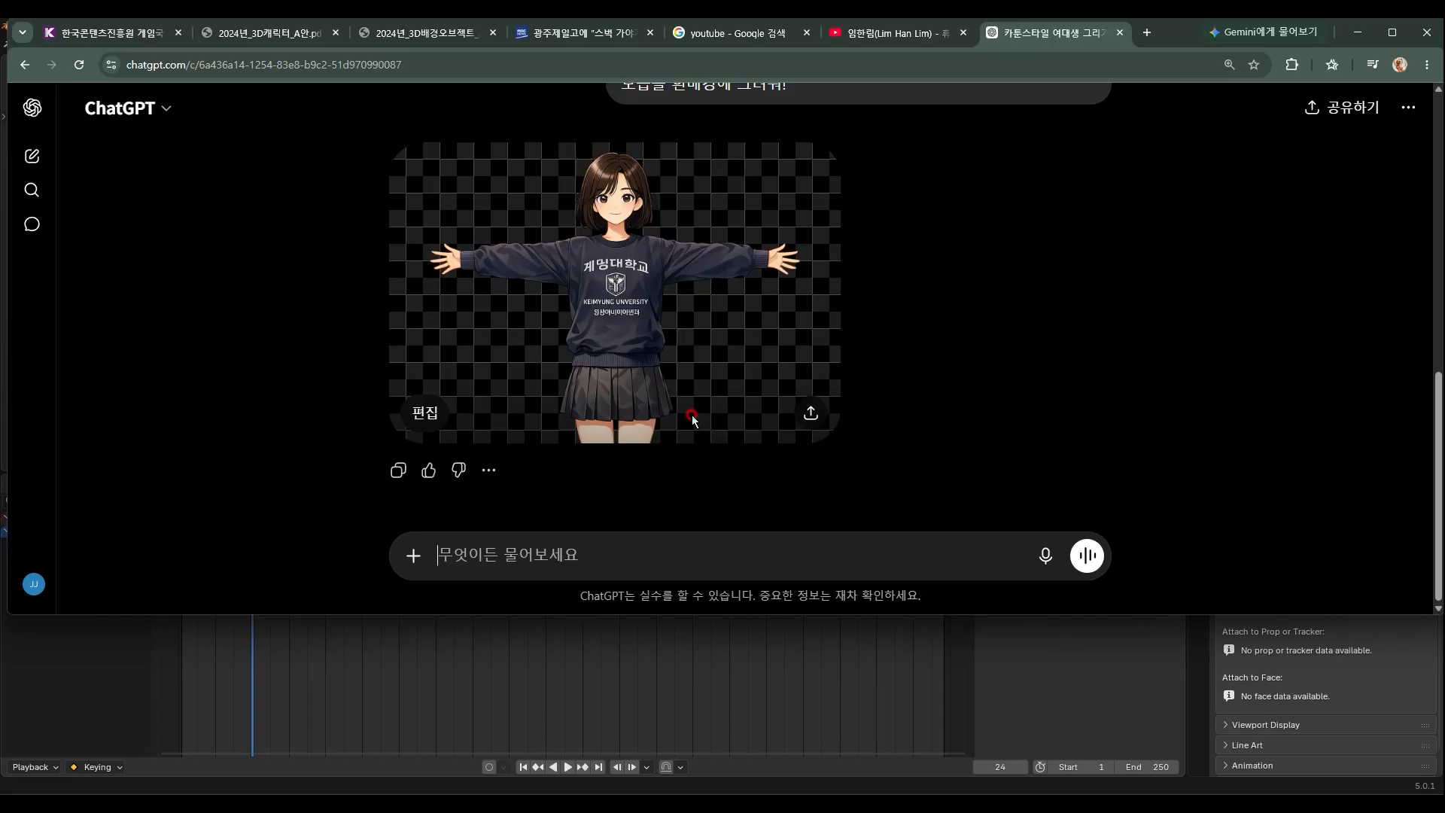
text(흰)
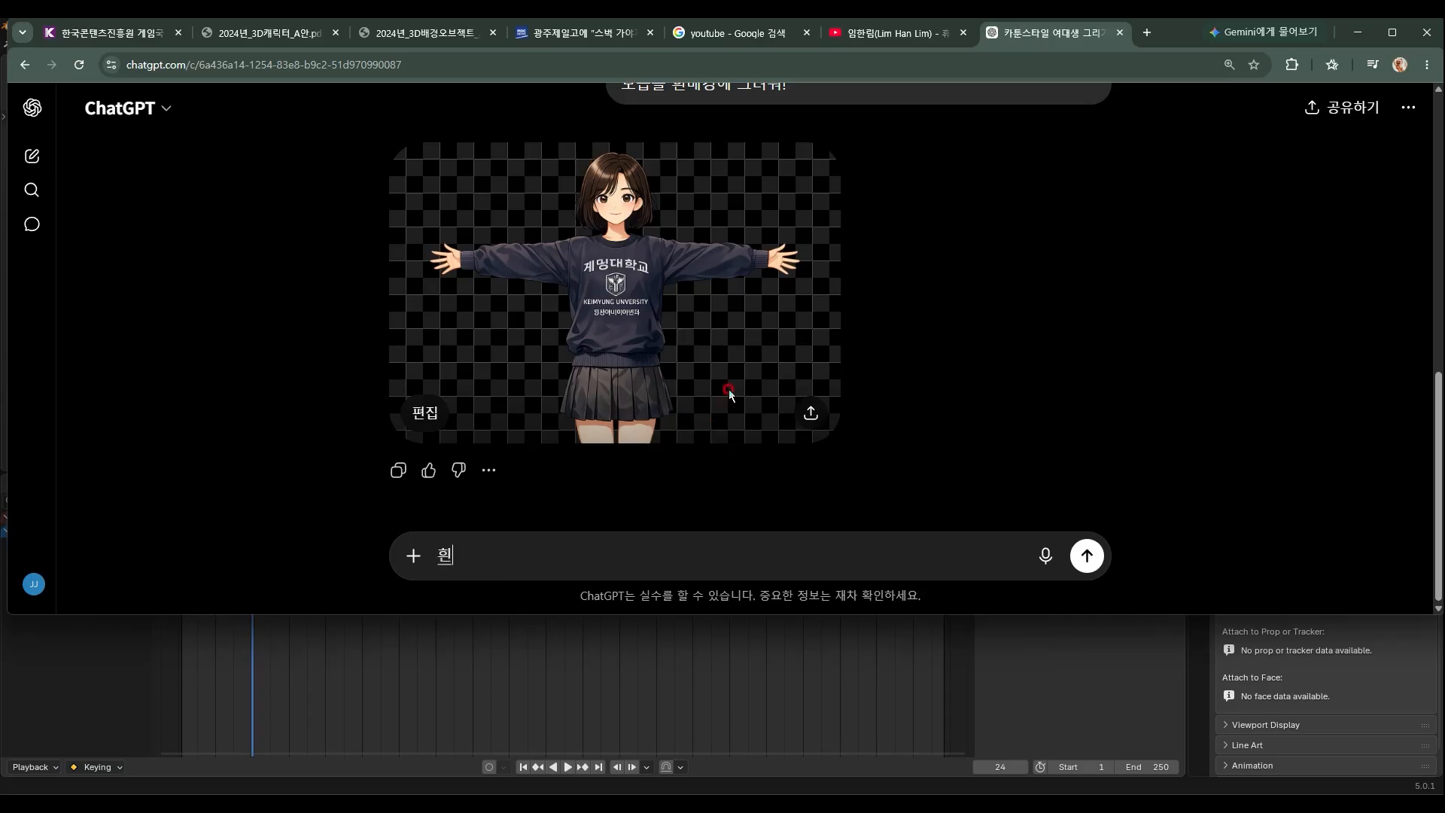
text(색에대)
key(BackSpace)
key(BackSpace)
key(BackSpace)
text(배경)
text(에 다리도)
text( 닥)
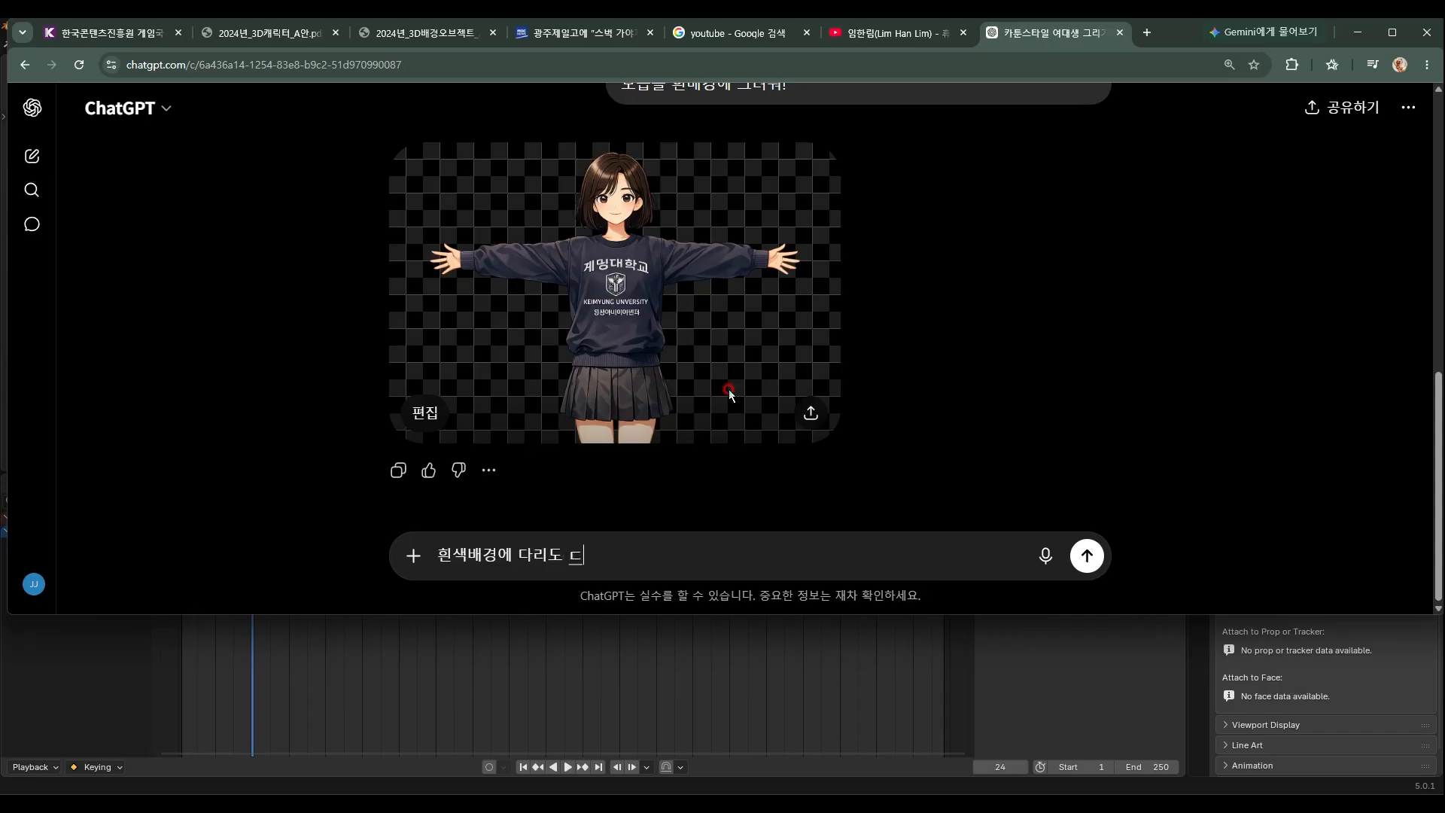
text( 그려줘! 그리고 소은)
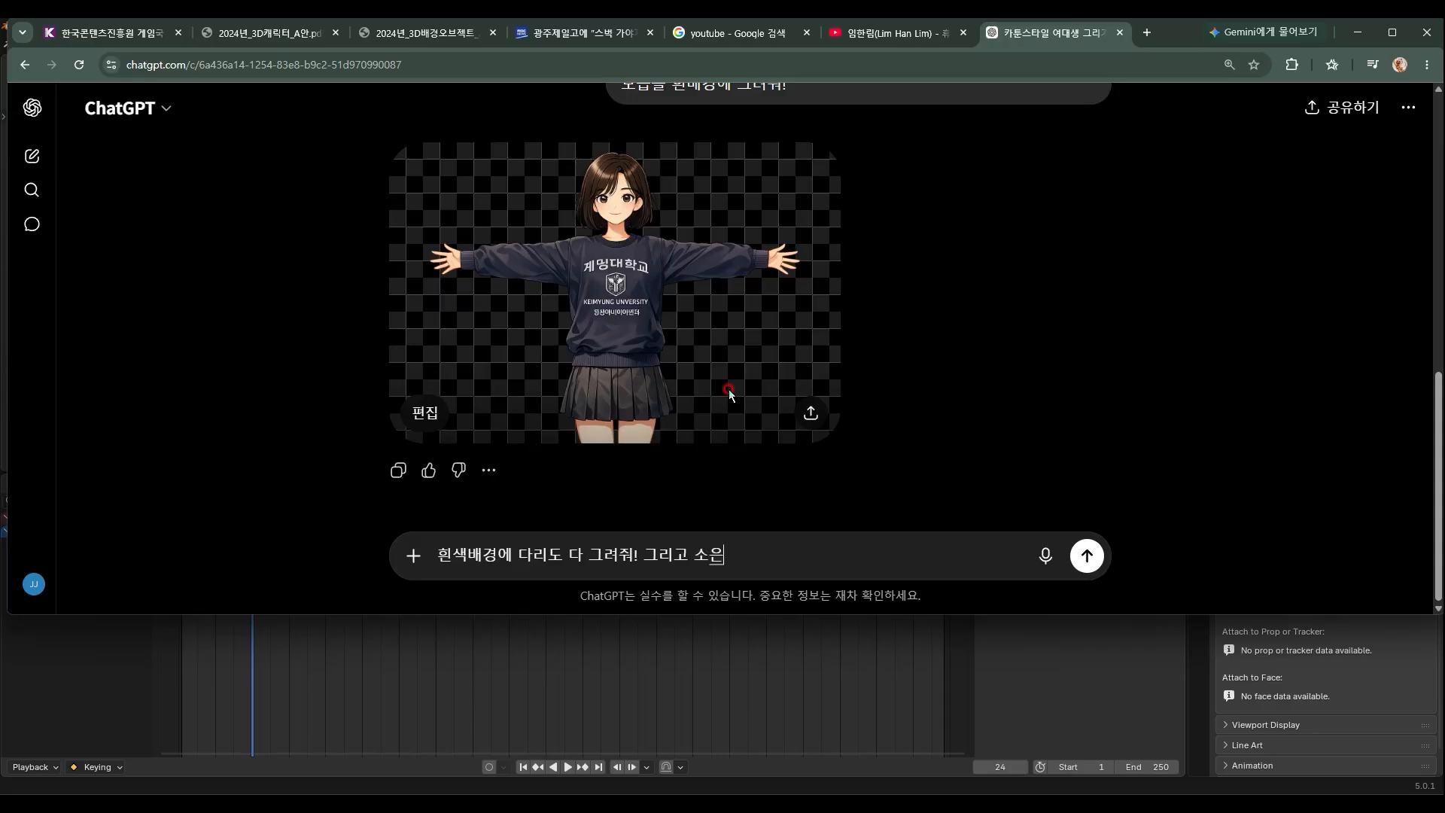
Complete the correction prompt with "그리고 손은 앞을 보는게 아니라 아래를 보도록 해줘!" and send it
key(BackSpace)
key(BackSpace)
key(BackSpace)
text(손)
key(BackSpace)
key(BackSpace)
key(BackSpace)
text(손은 앞을 보는게 아니라)
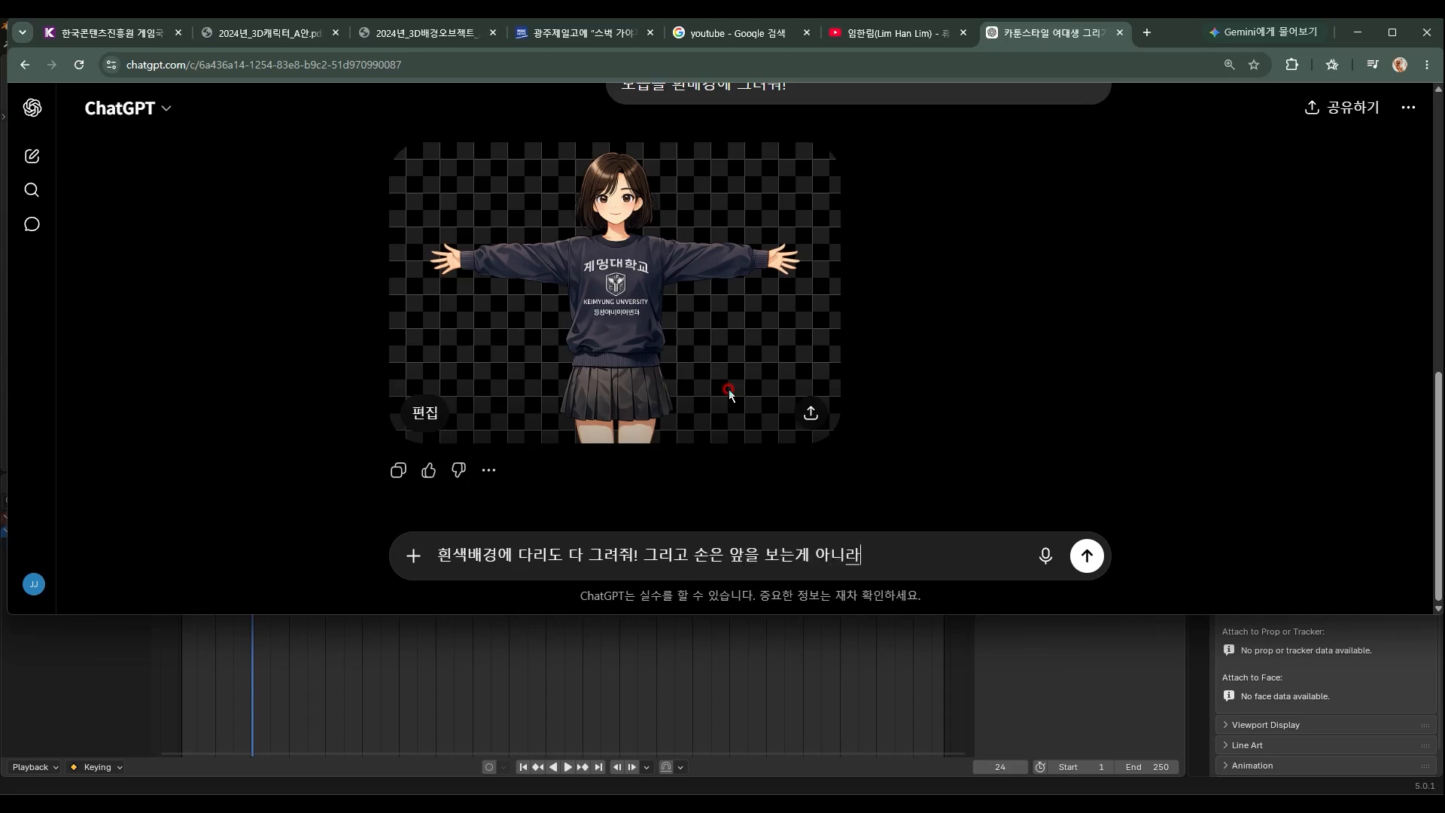
text( 아래를 보도록 해줘!)
key(Return)
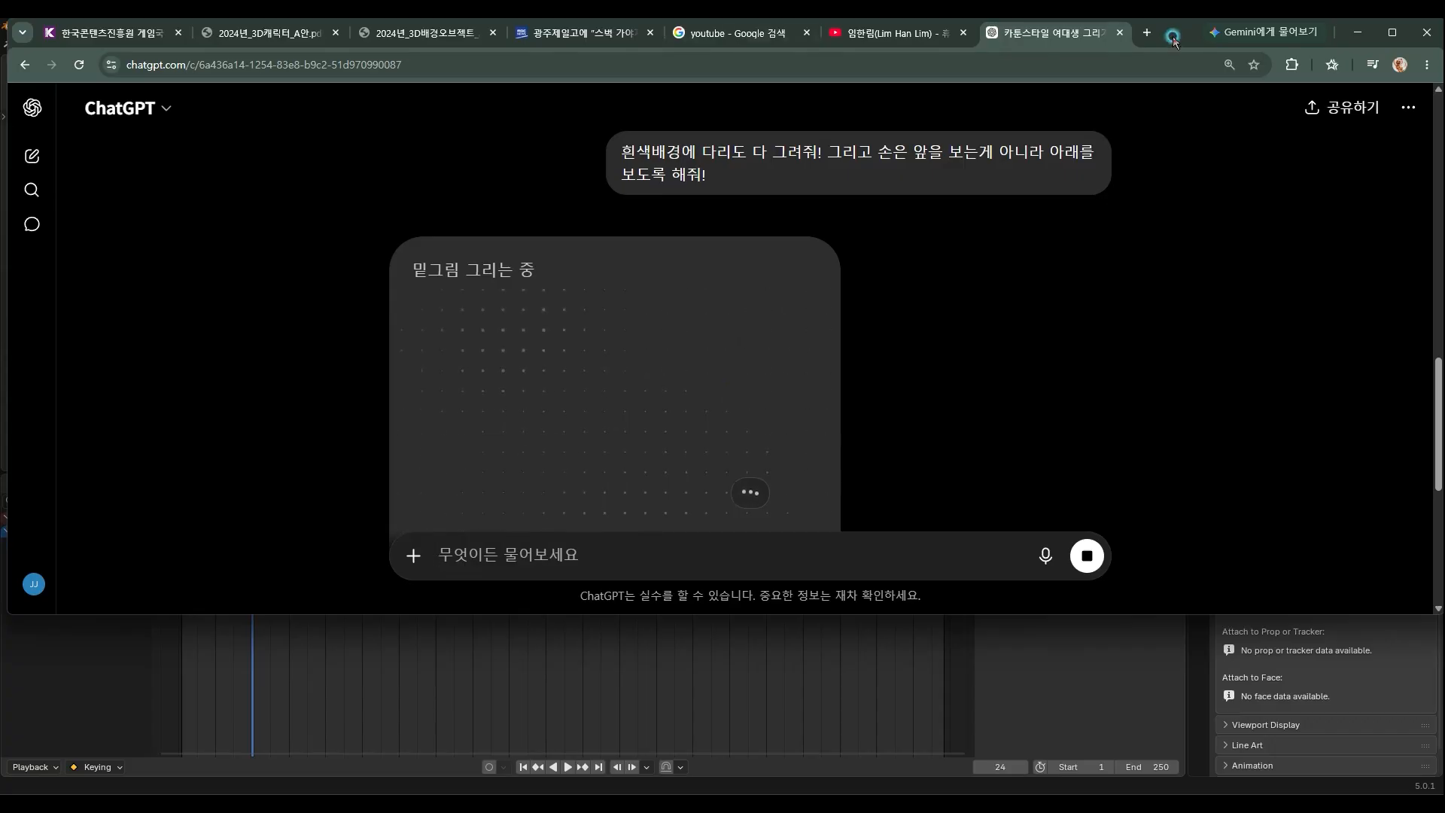
Arrange the ChatGPT window and a new blank tab, detached as its own window, side by side on the screen
drag(1172, 34, 3, 158)
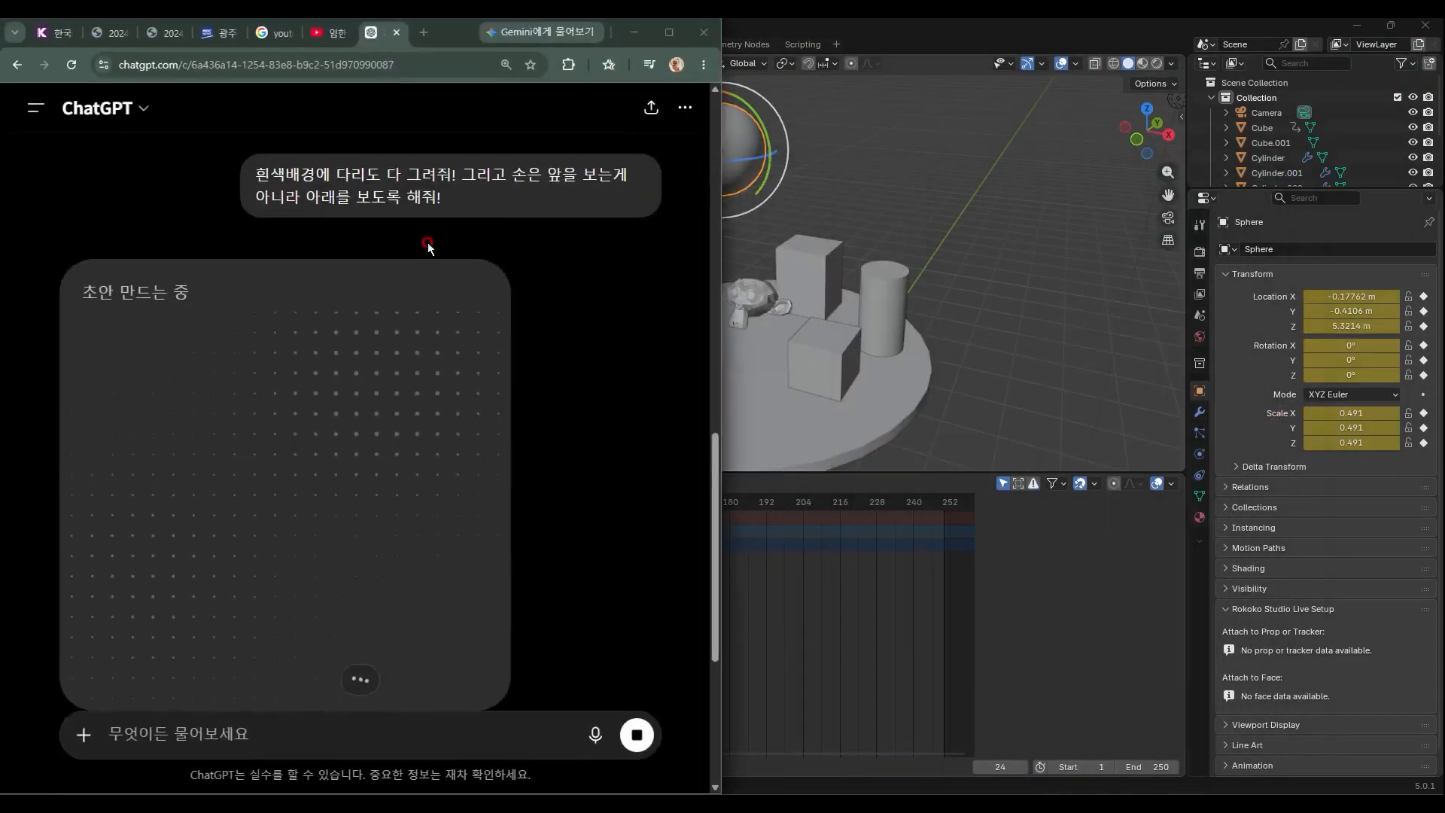
click(423, 33)
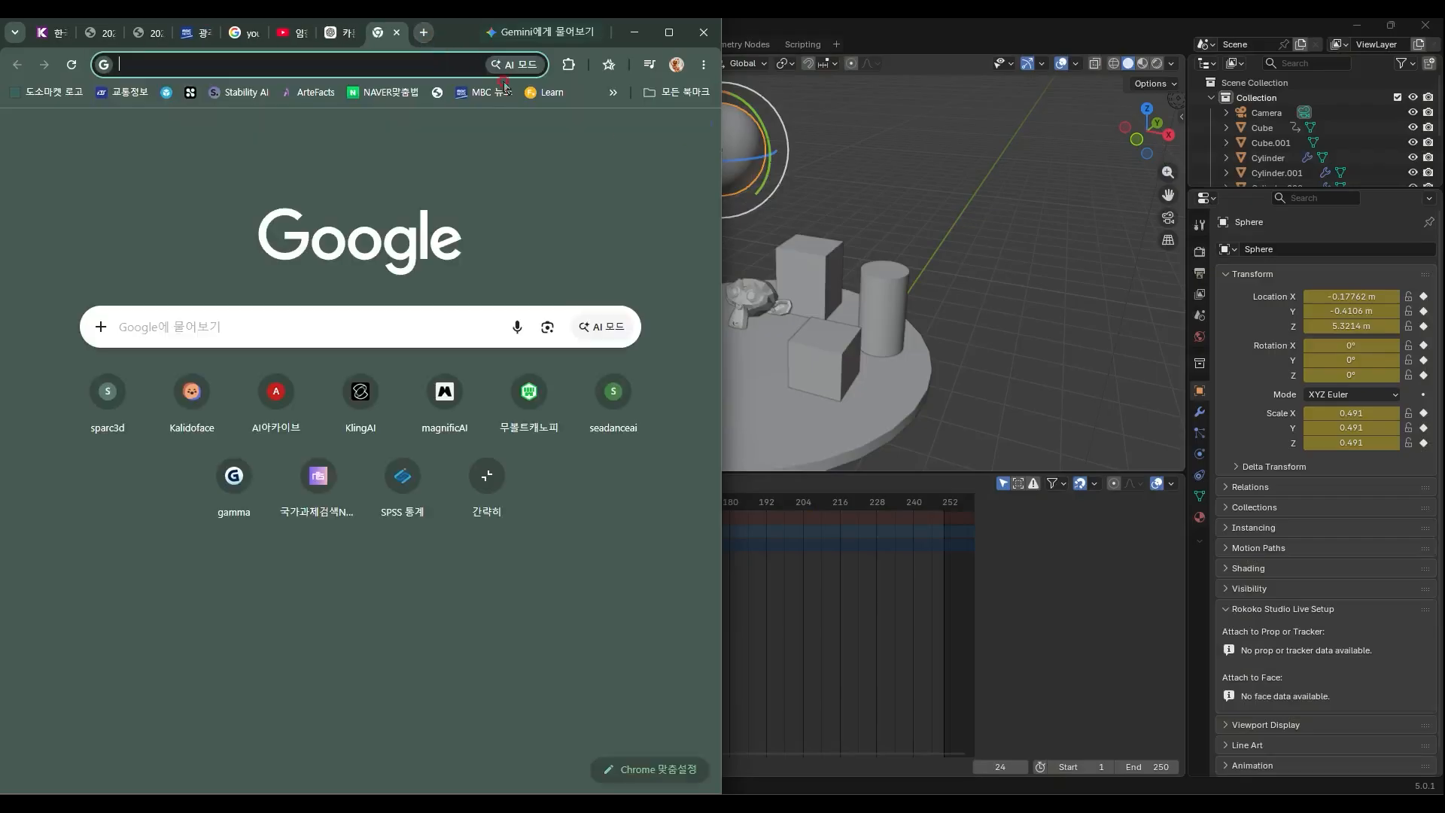
drag(401, 42, 1439, 218)
Send ChatGPT the follow-up prompt "이건 A포즈야, T포즈로 바꿔줘1" below the new full-body image
scroll(490, 400, down, 2)
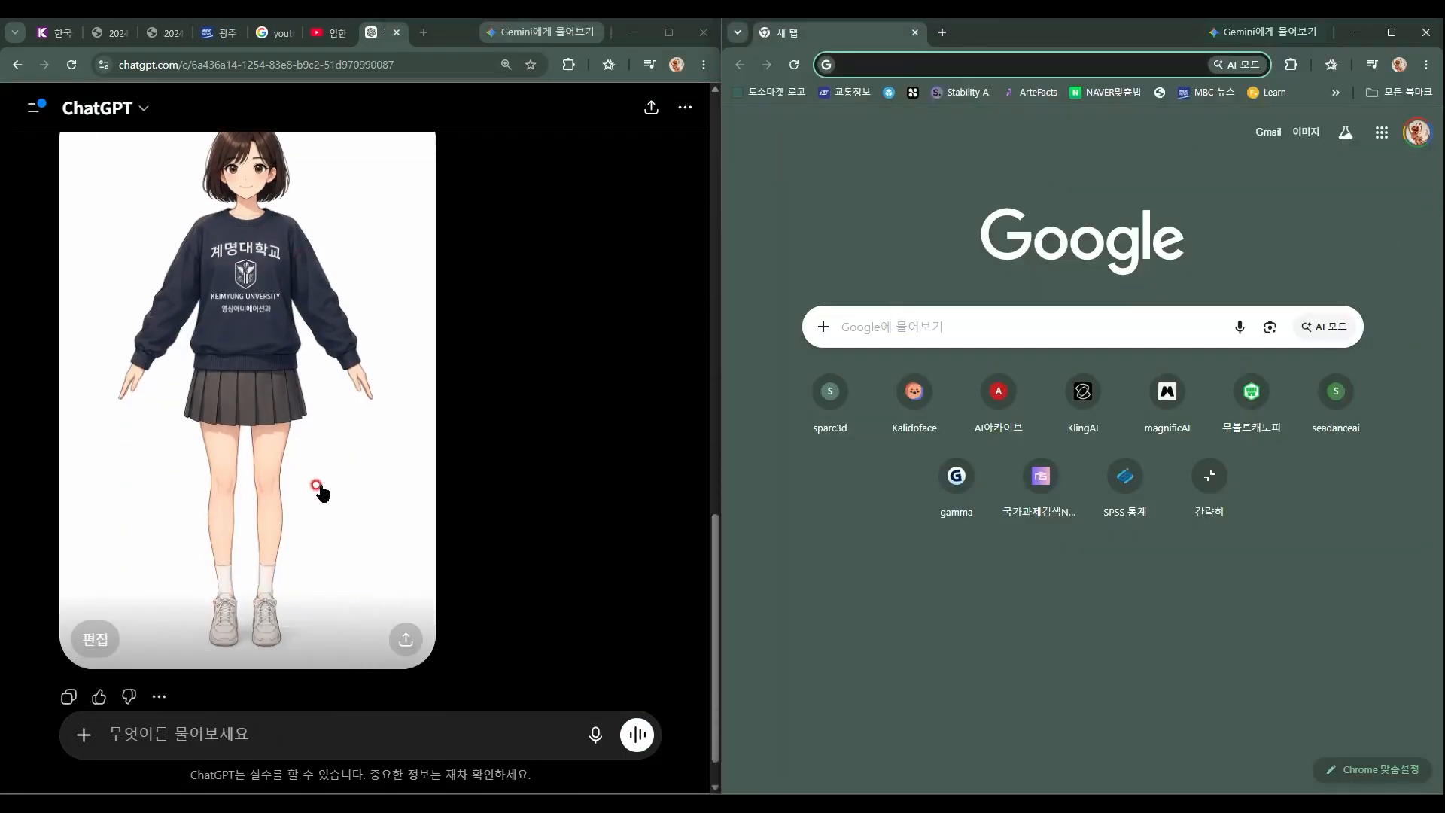
click(256, 716)
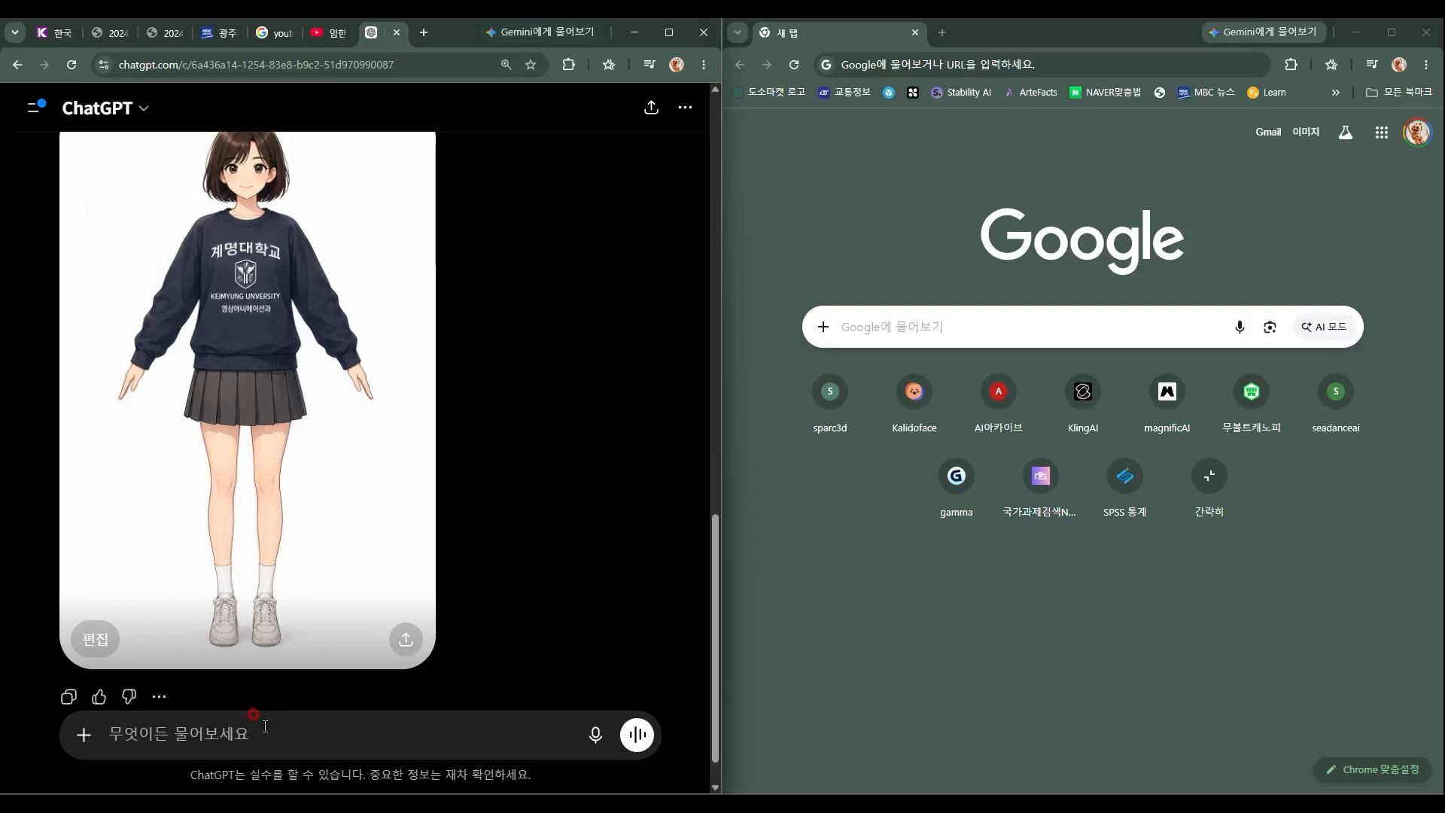
text(이건)
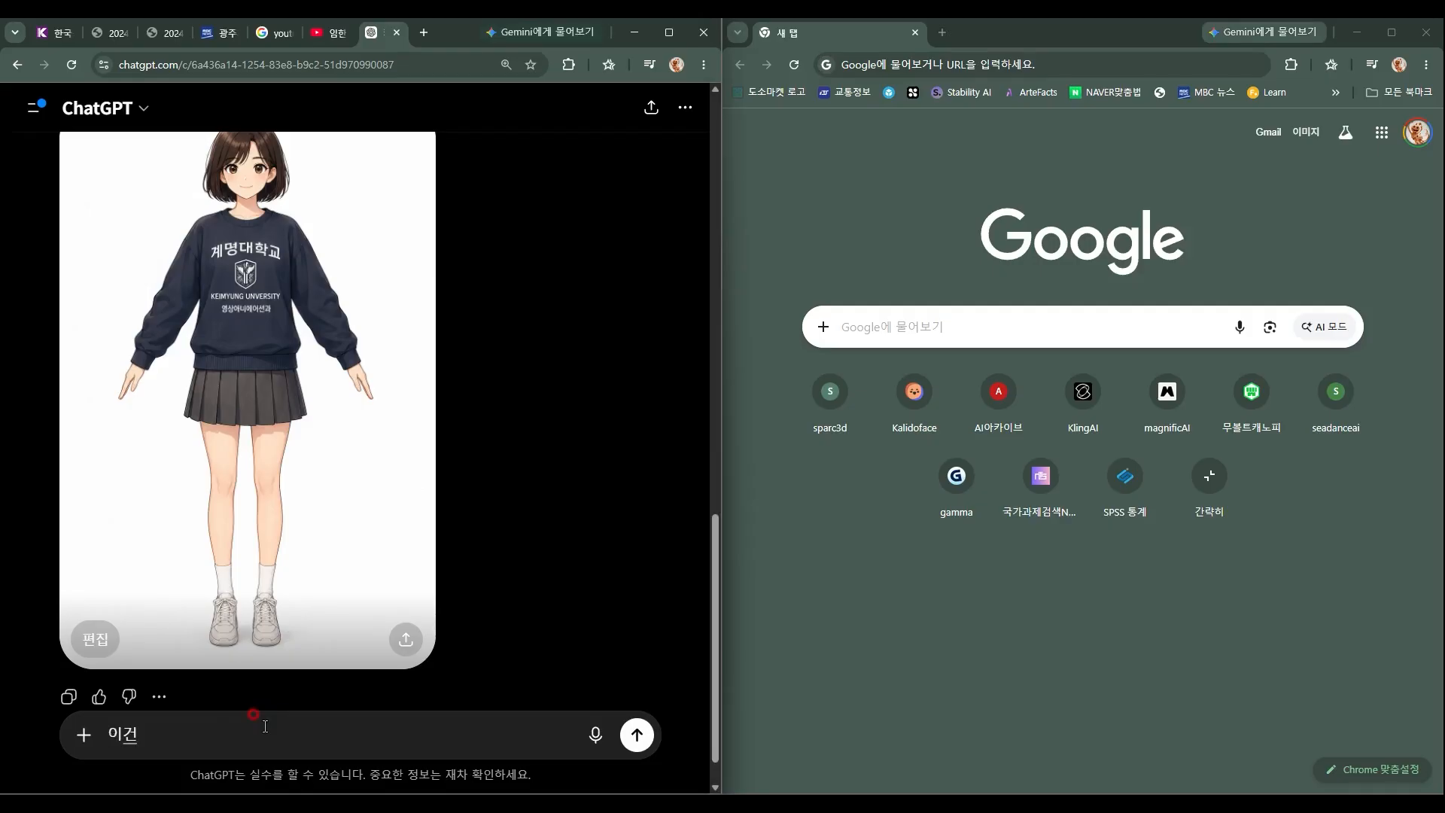
text( A퍼ㅗ)
key(BackSpace)
key(BackSpace)
text(포즈야 , T포즈로 바꿔)
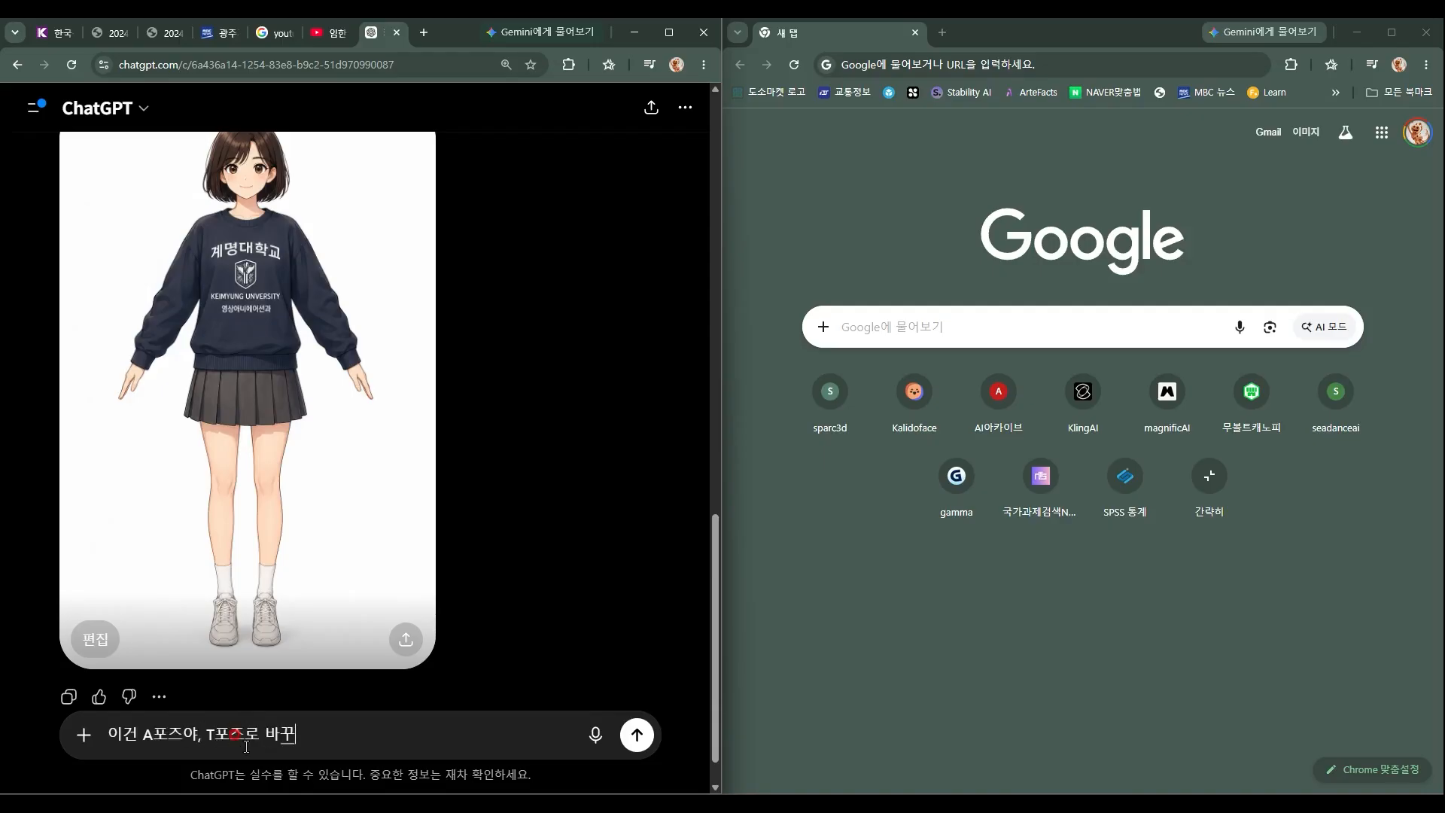
text(줘1)
key(Return)
Open tripo3d.ai in the blank browser window, start Tripo Studio for free and dismiss the discount pop-up
click(950, 60)
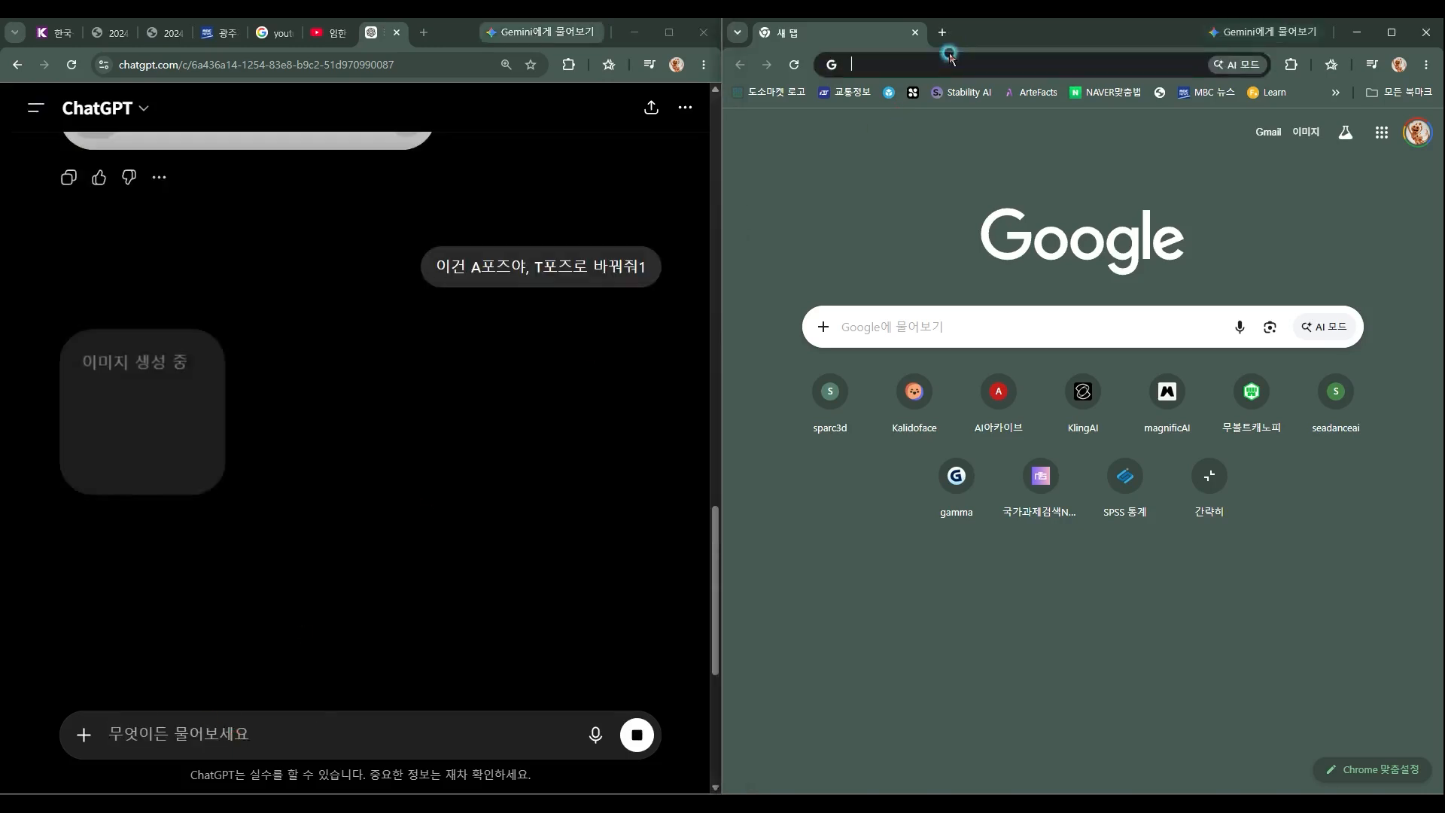
text(tripo3d.ai)
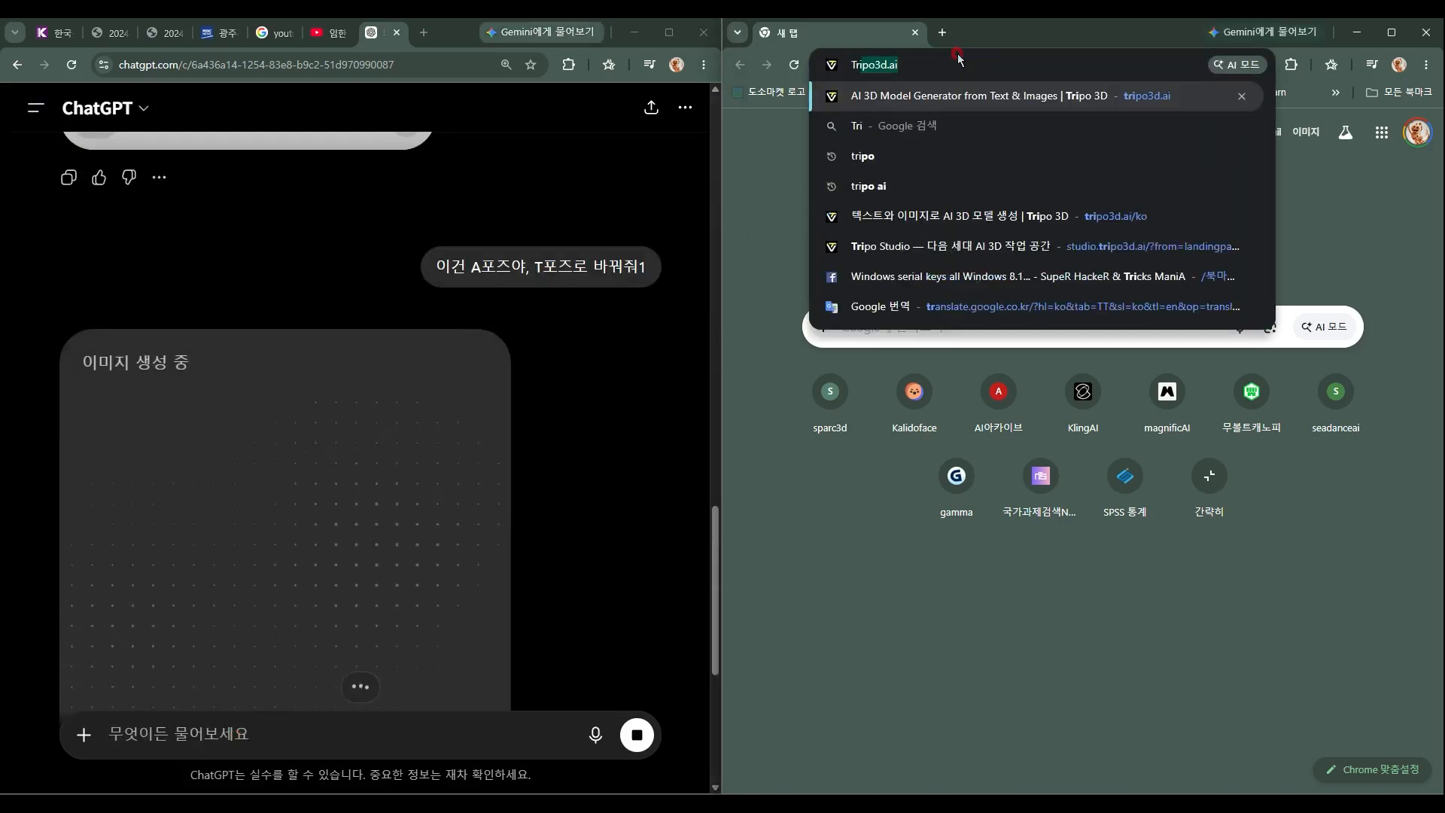
key(Return)
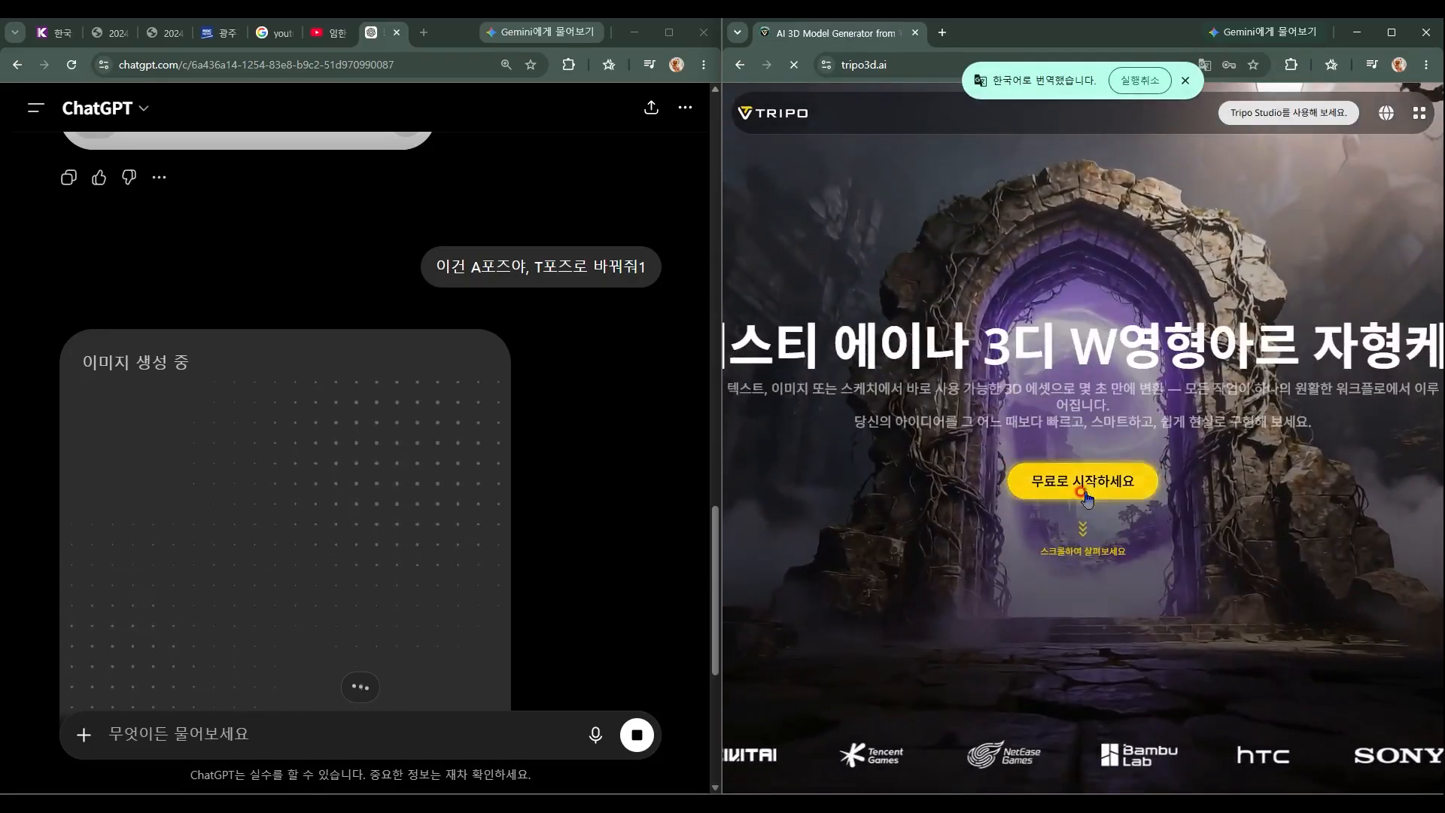
click(1083, 491)
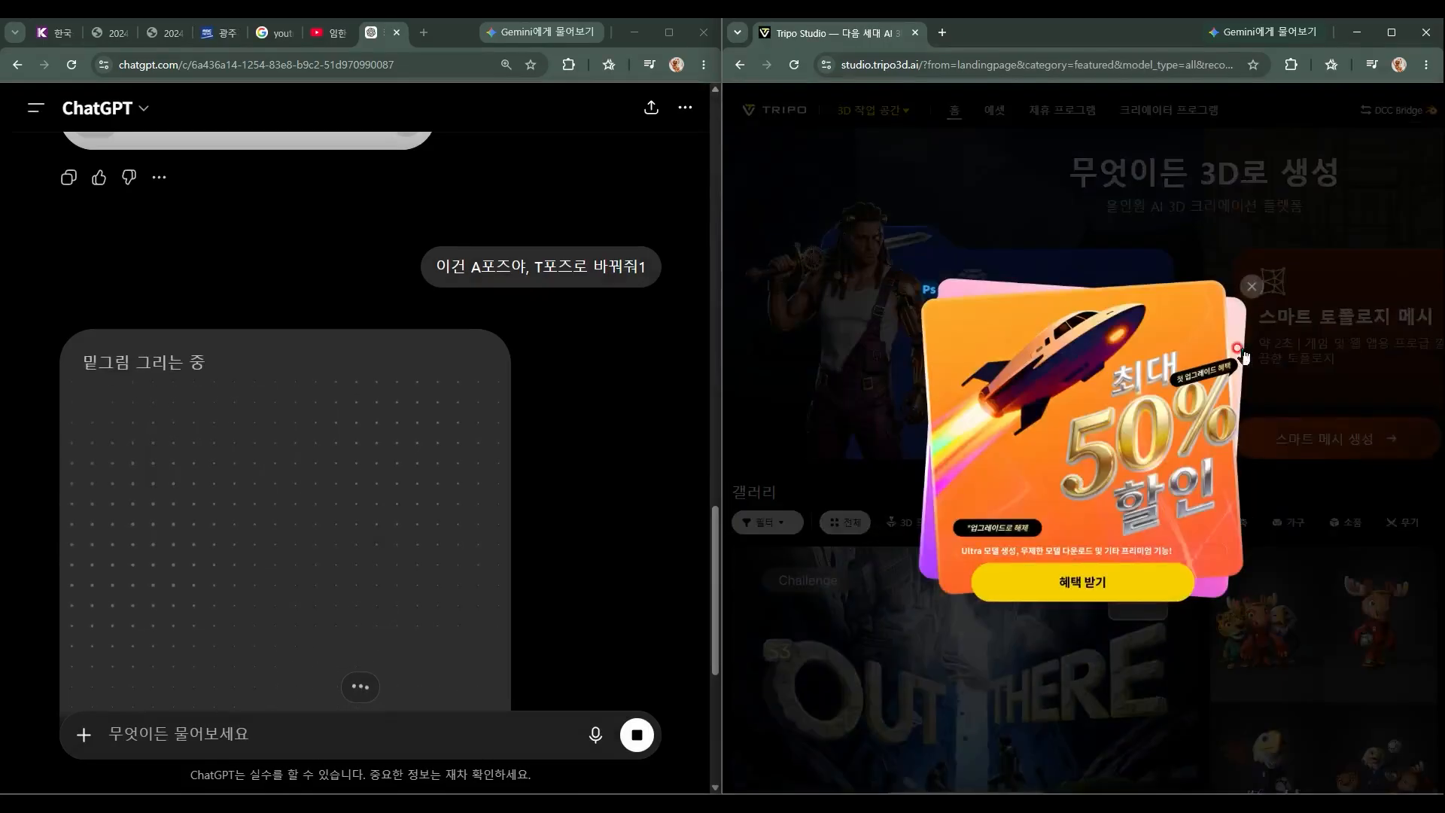
click(1252, 286)
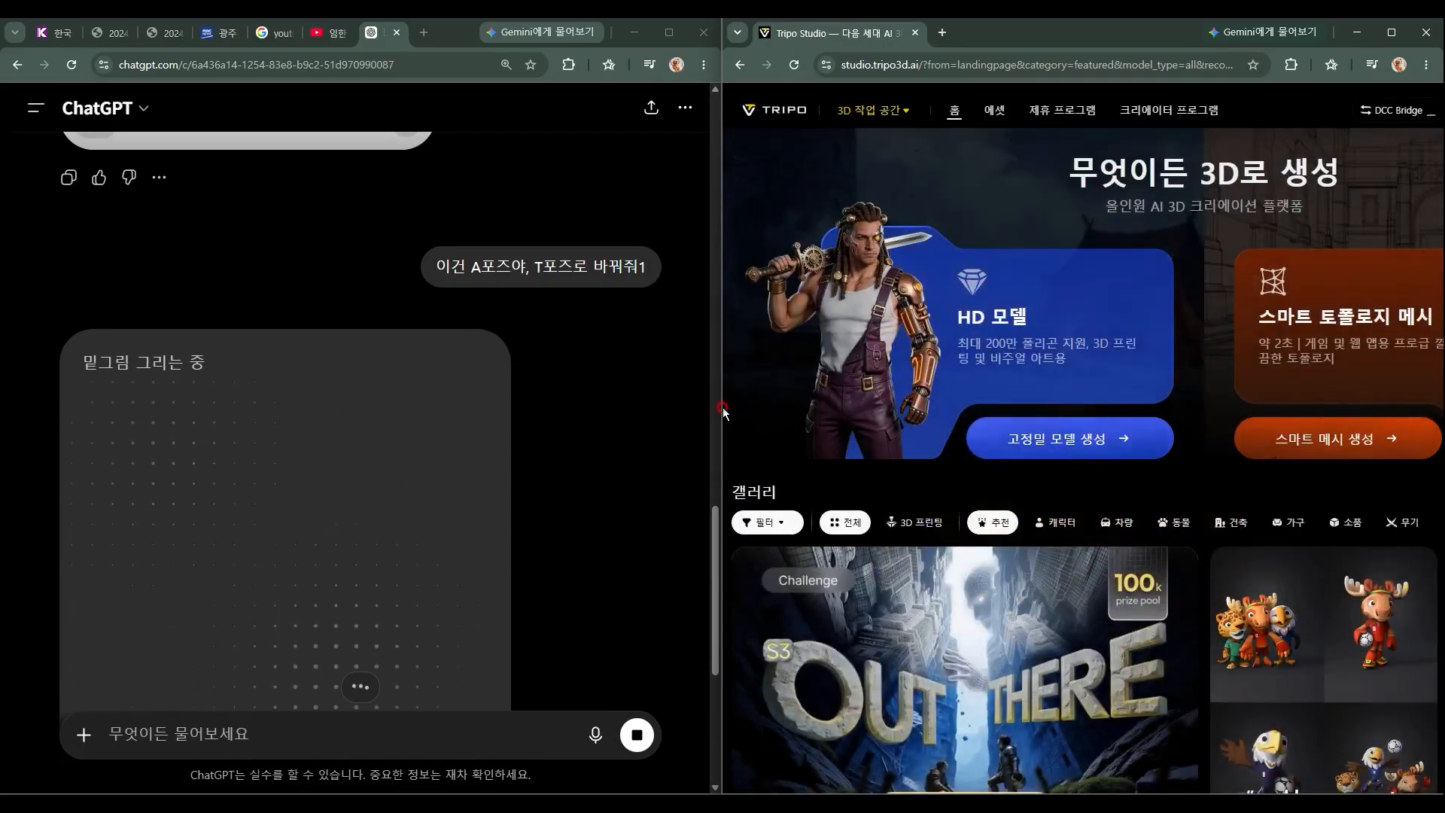
Widen the Tripo Studio window and open the model generation page of the 3D workspace
drag(722, 410, 665, 413)
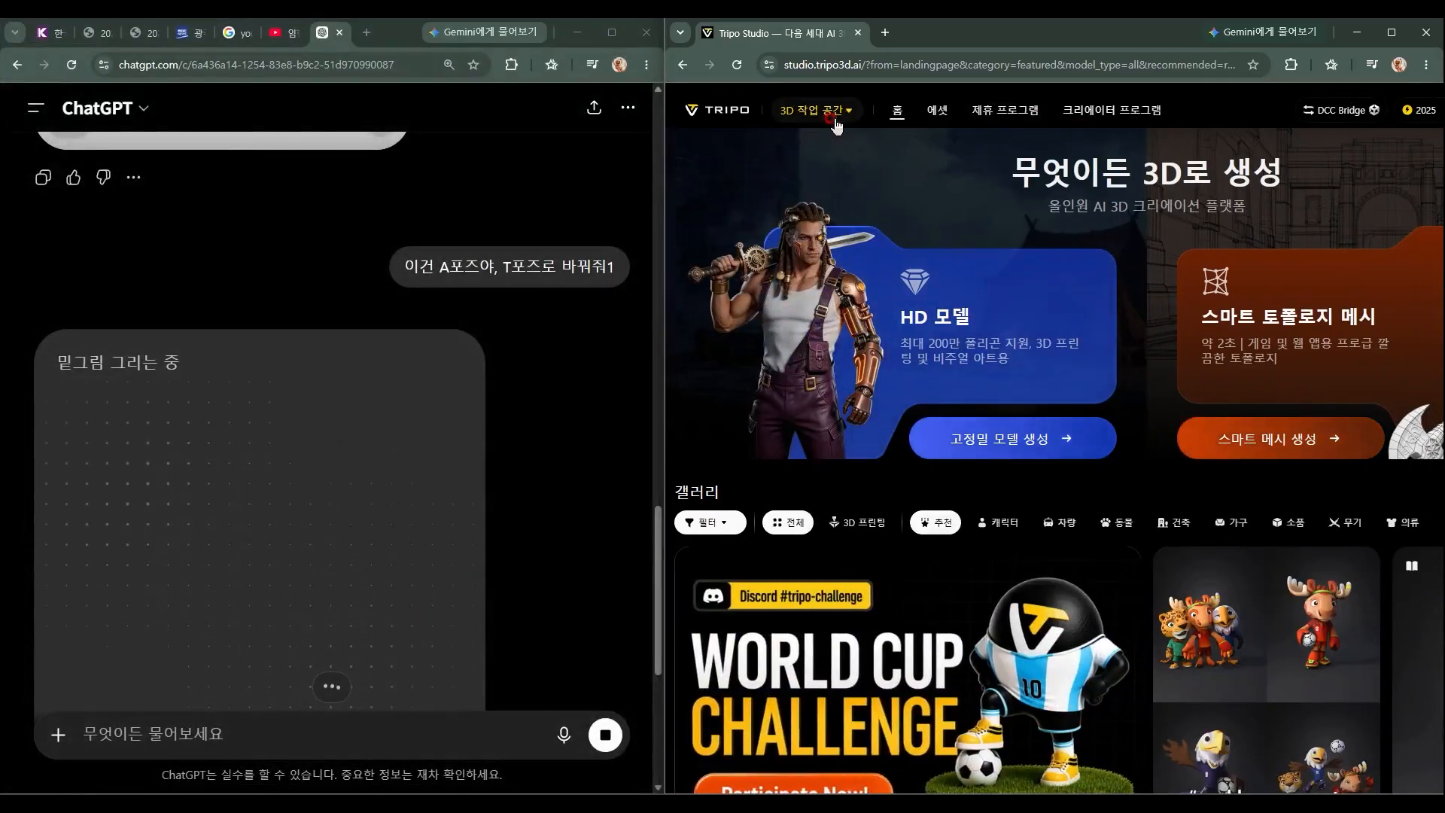
click(834, 120)
click(806, 152)
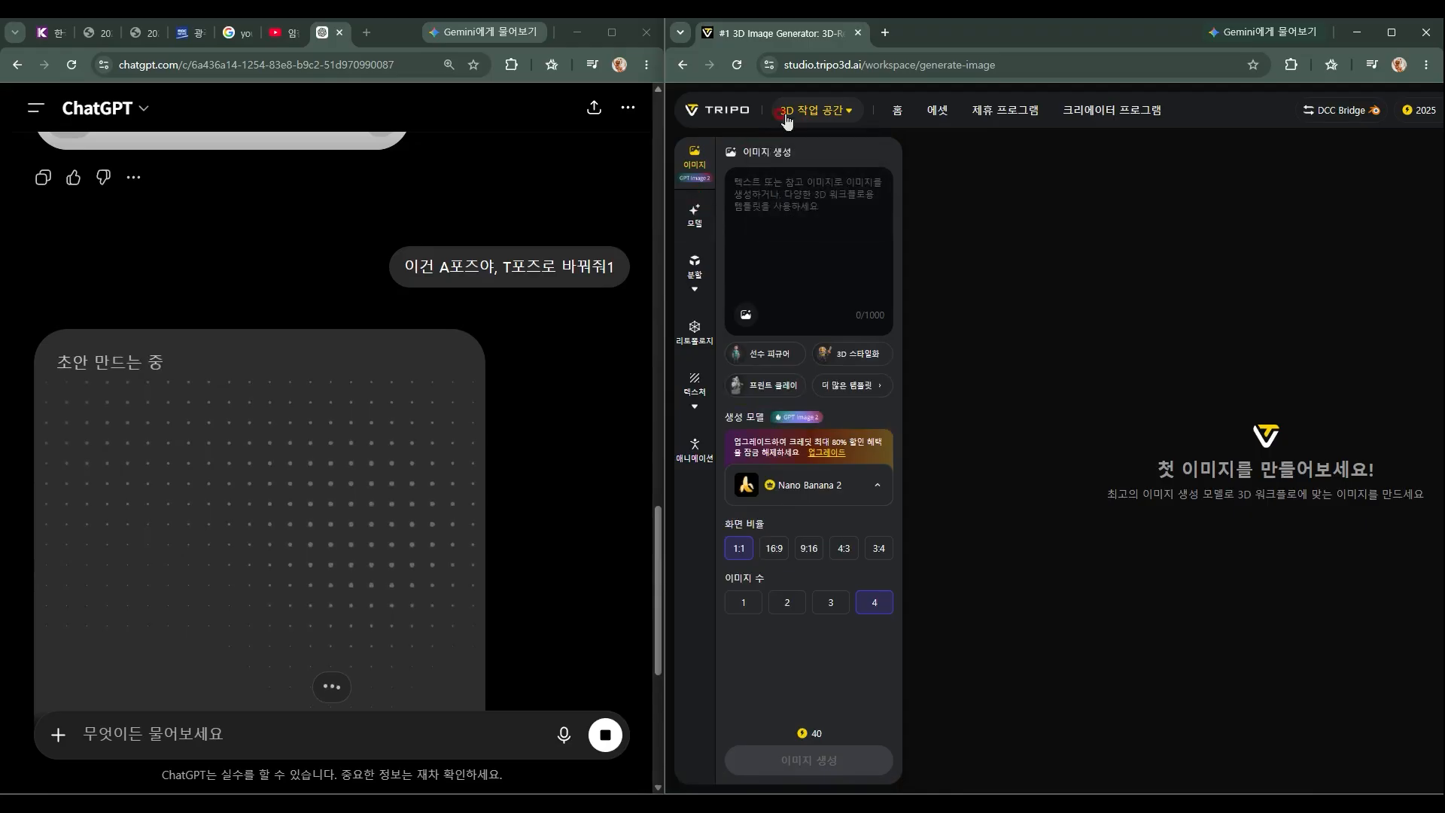
click(799, 118)
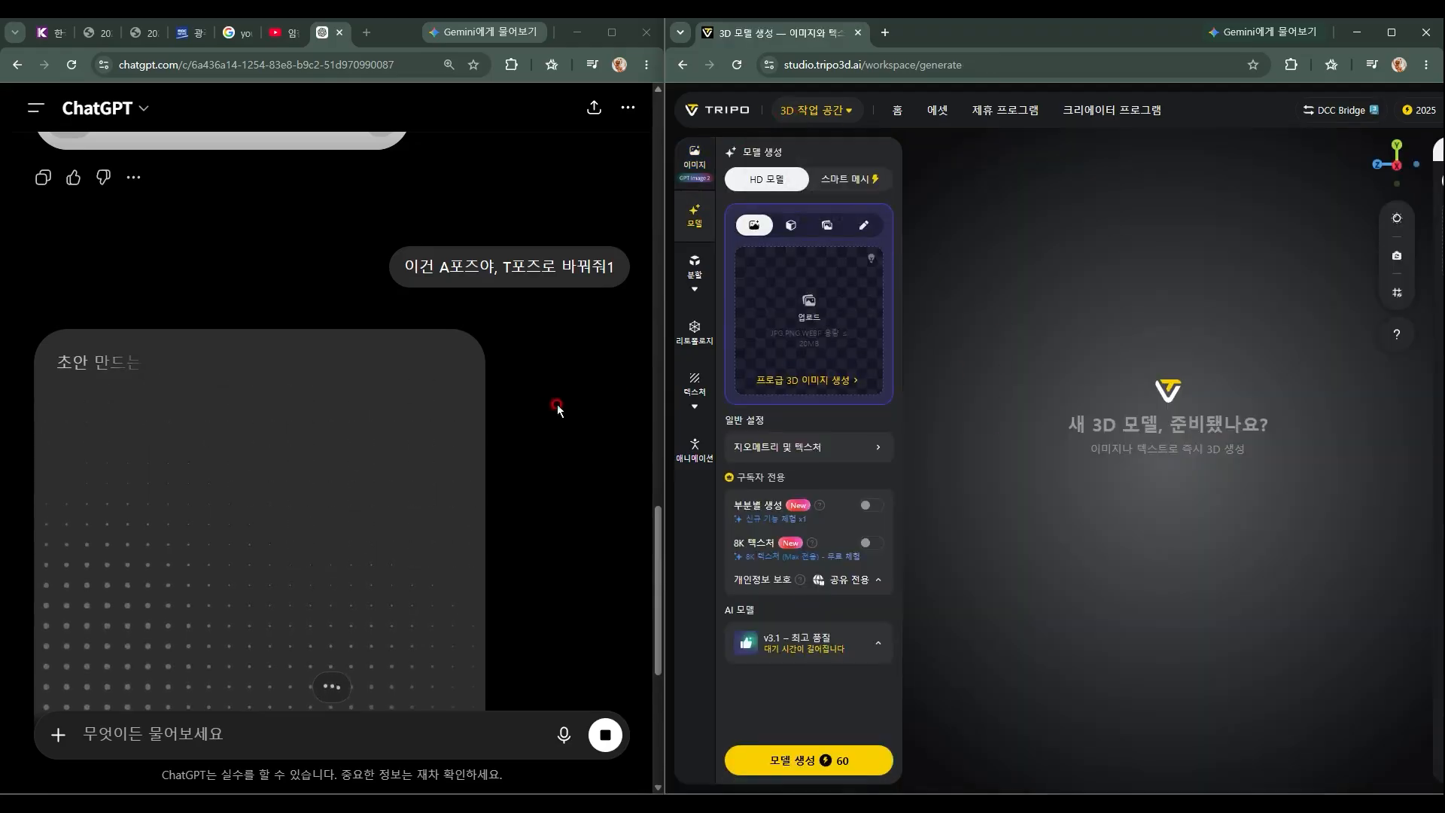
Open the finished T-pose character image in ChatGPT and download it
scroll(557, 409, down, 2)
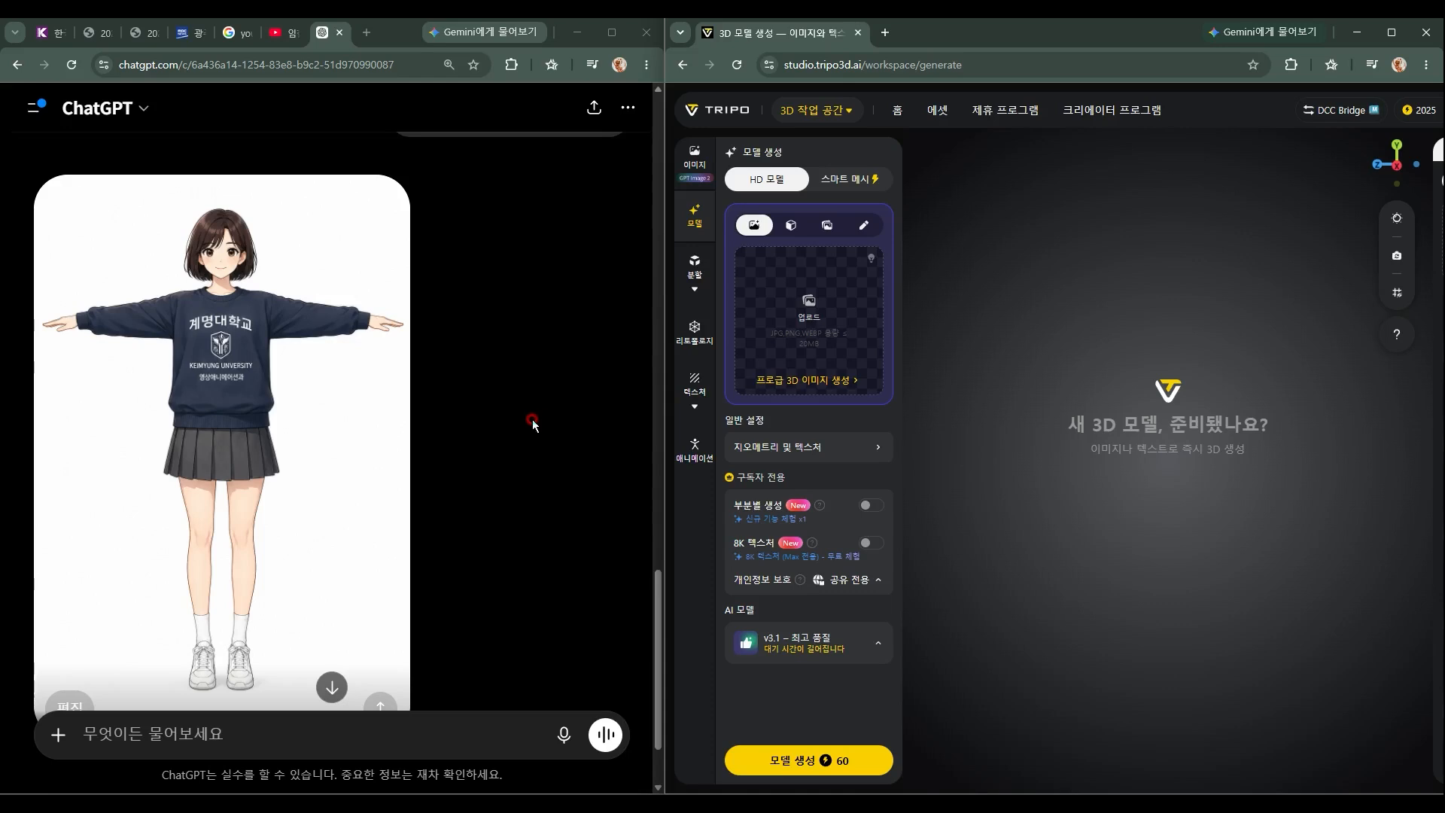
click(332, 686)
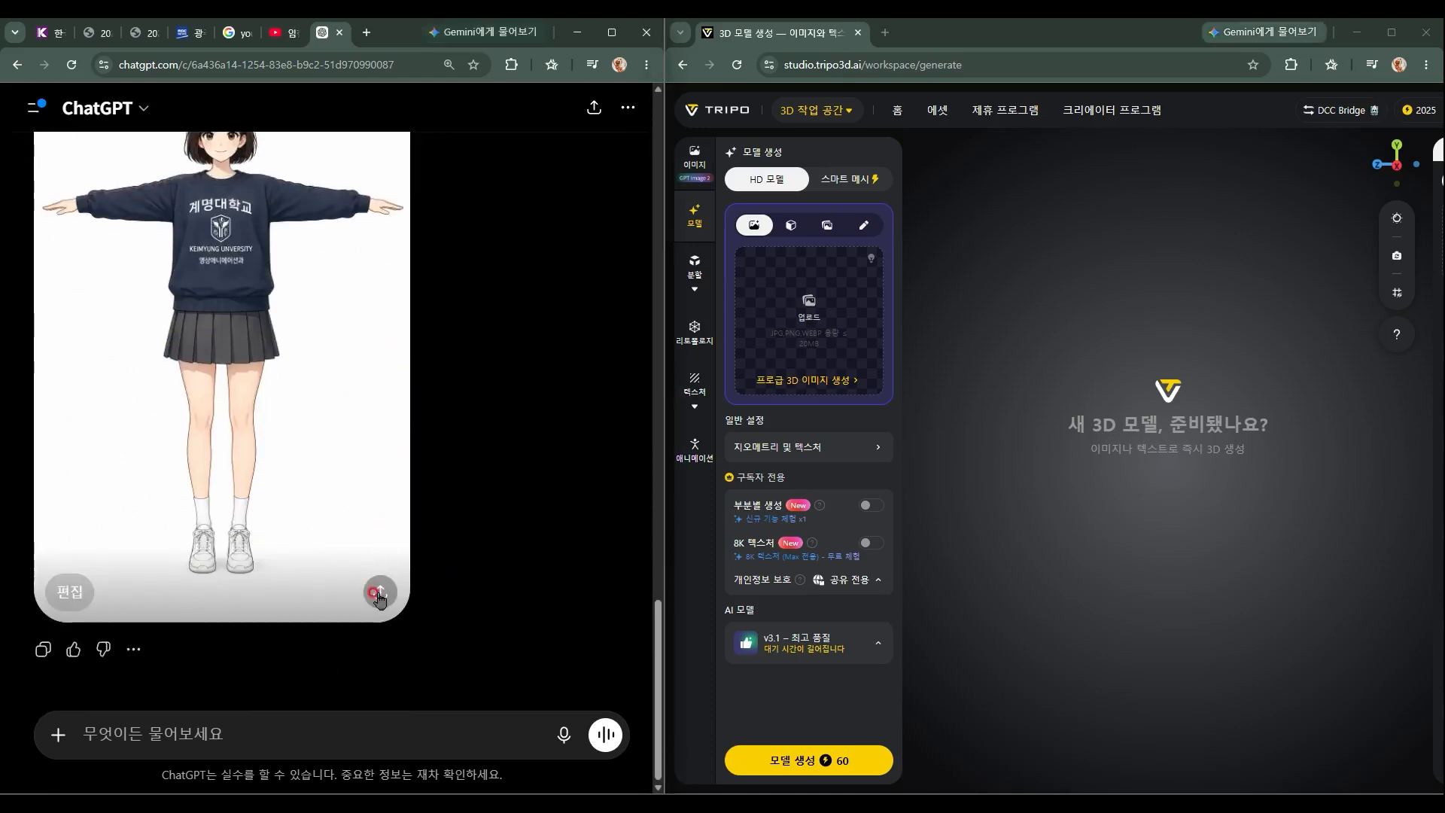
click(325, 345)
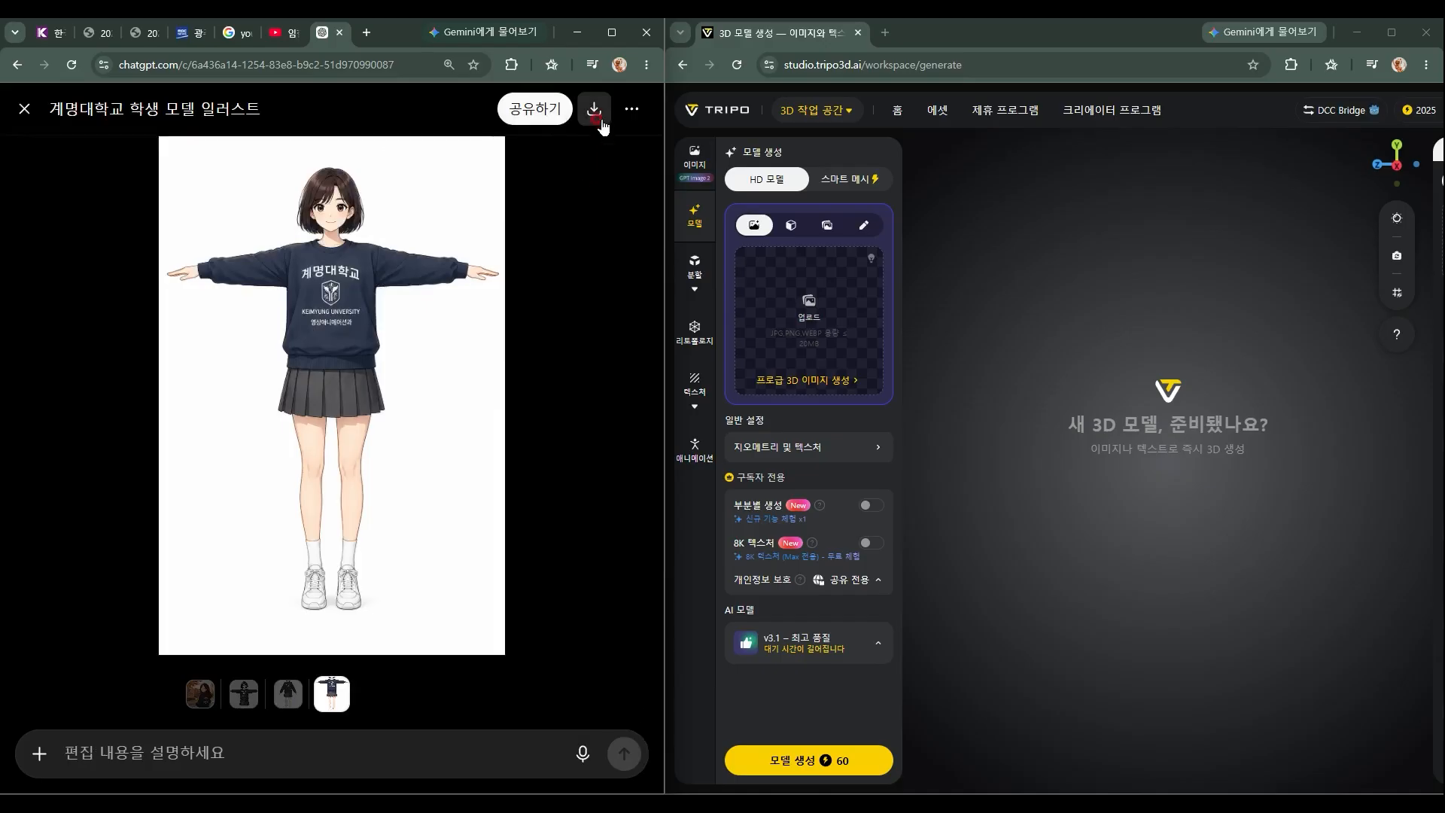
click(594, 110)
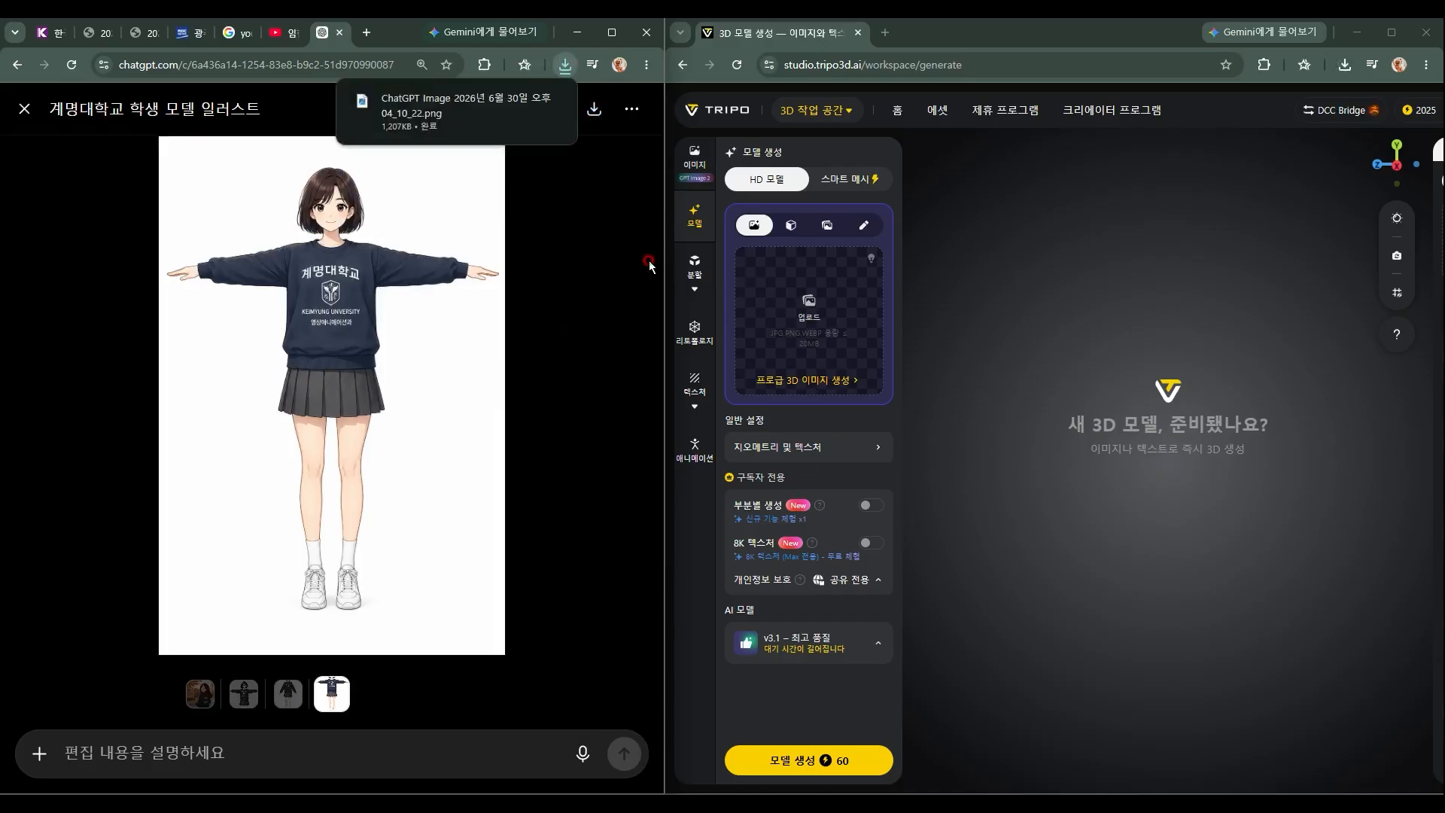
Upload the T-pose image from the Downloads folder to Tripo and generate a 3D model with 4K texture, quad topology and 15000 polygons
click(807, 318)
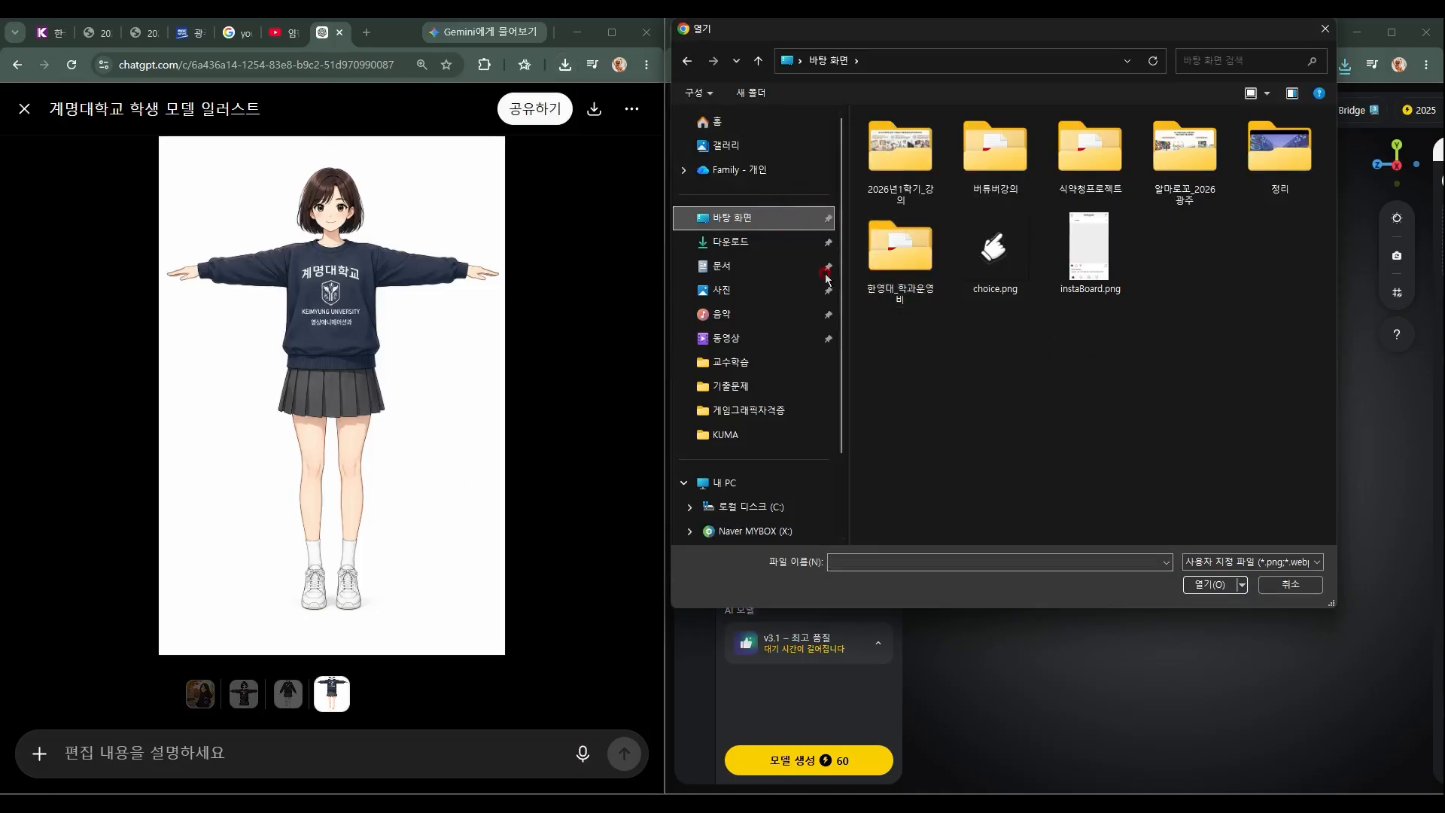
click(764, 242)
double_click(889, 158)
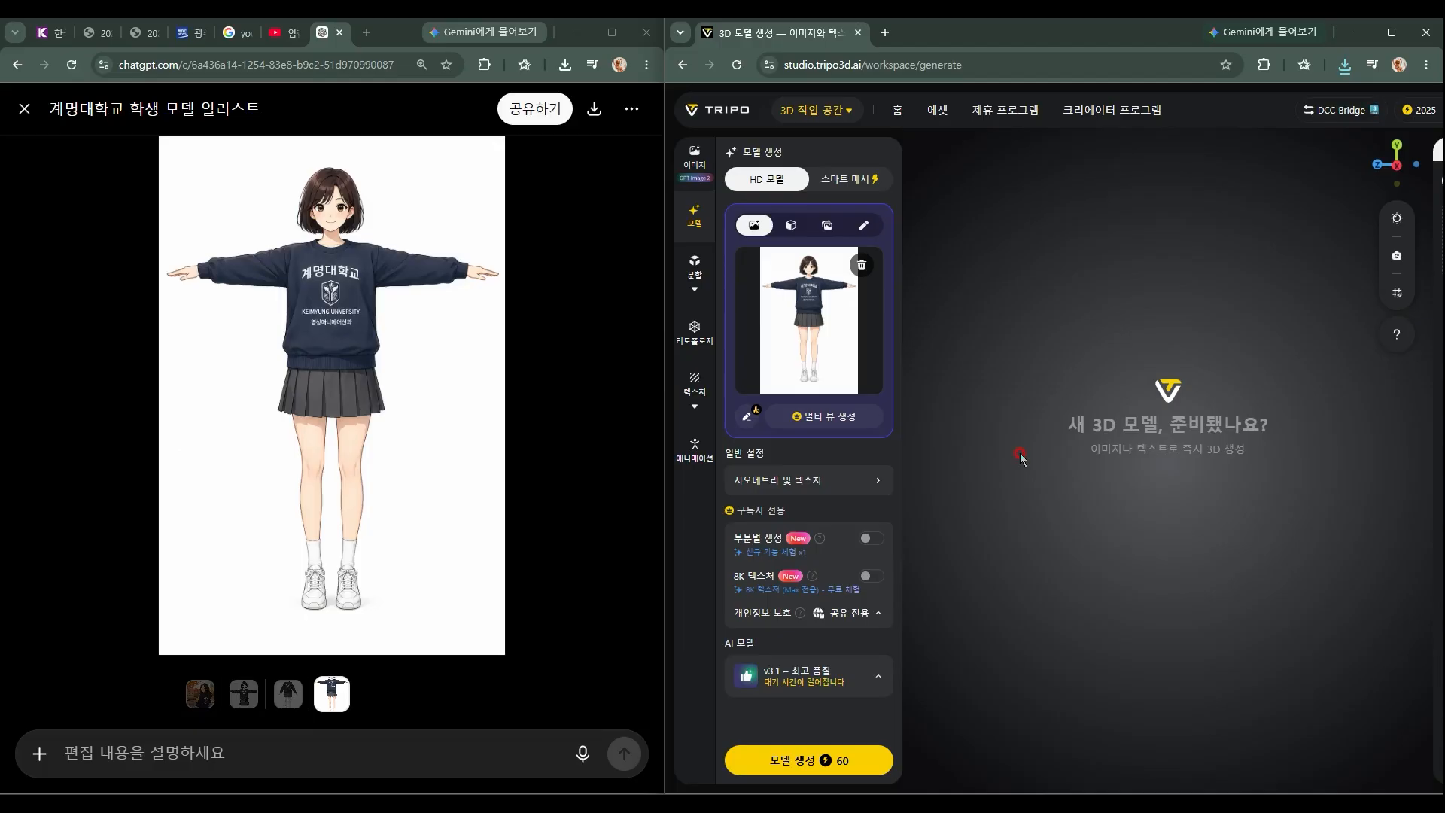
click(821, 486)
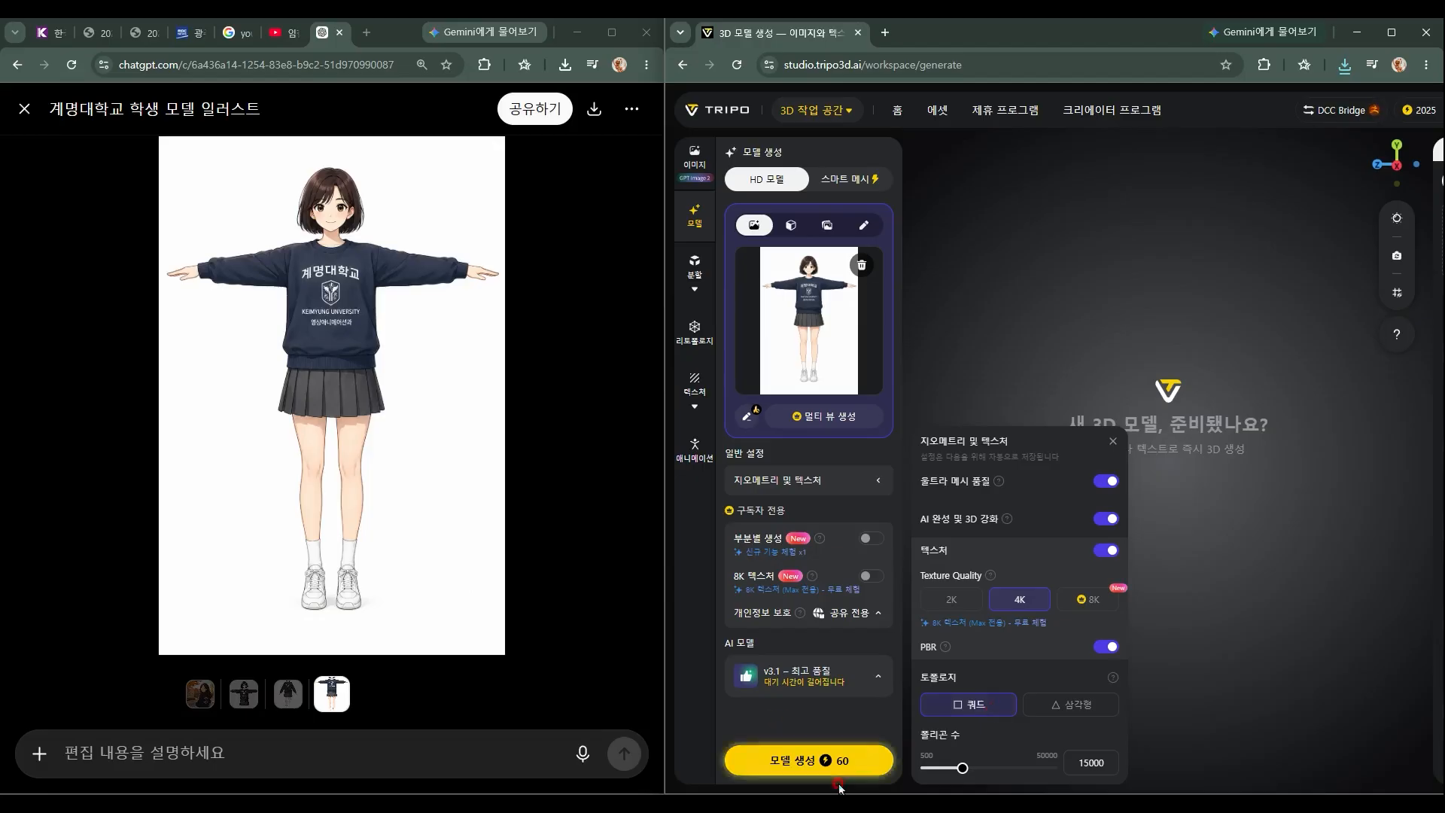
click(821, 761)
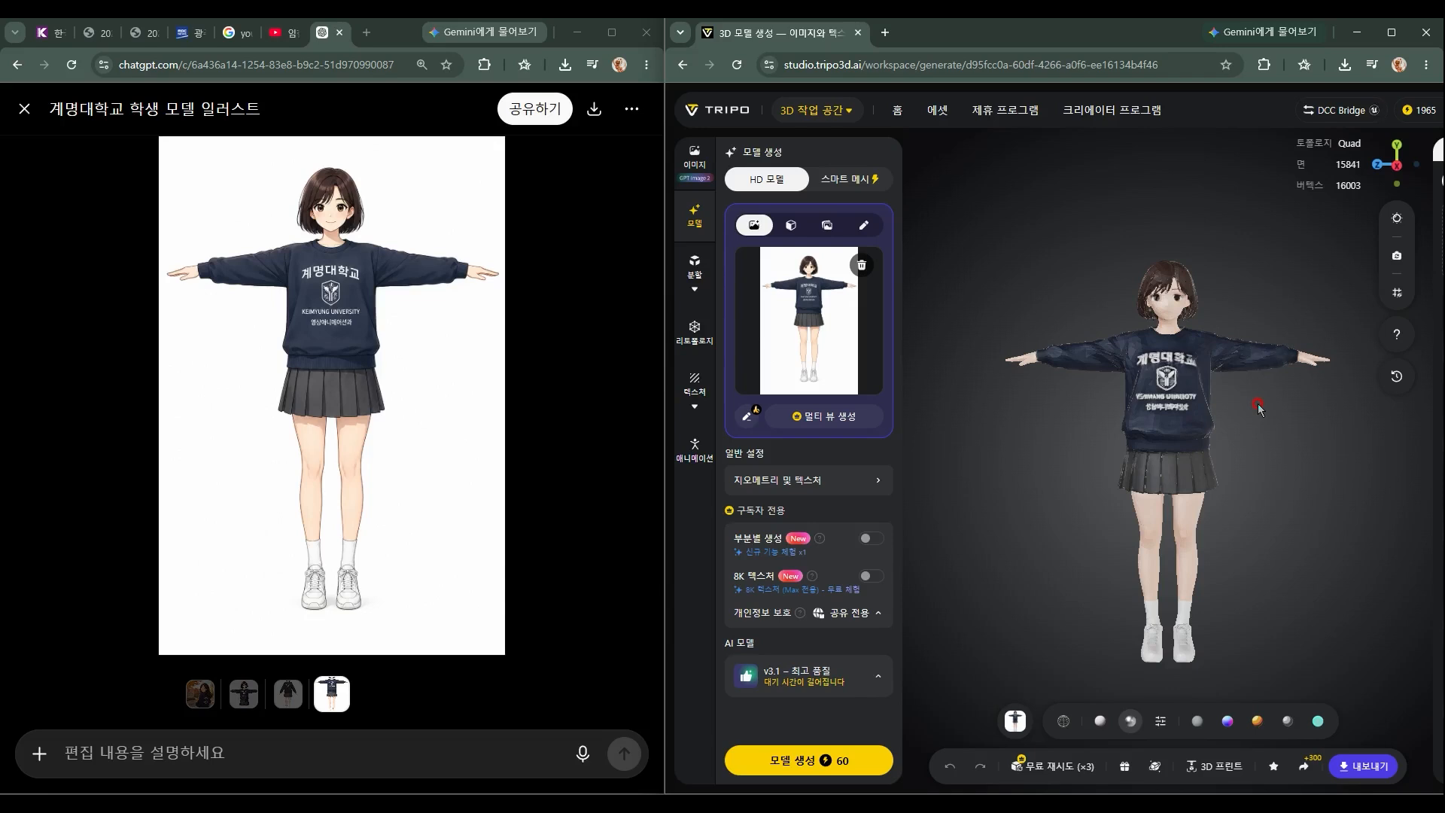
Switch the generated character to the flat, unlit texture display and examine its sweater, face, hands and sides from several angles
mouse_move(1219, 348)
mouse_down()
mouse_move(1171, 364)
mouse_move(1087, 355)
mouse_move(1222, 375)
mouse_up()
click(1196, 721)
mouse_move(1175, 519)
mouse_down()
mouse_move(1122, 487)
mouse_move(955, 452)
mouse_move(1277, 455)
mouse_move(1168, 472)
mouse_move(1207, 471)
mouse_up()
scroll(1197, 470, up, 5)
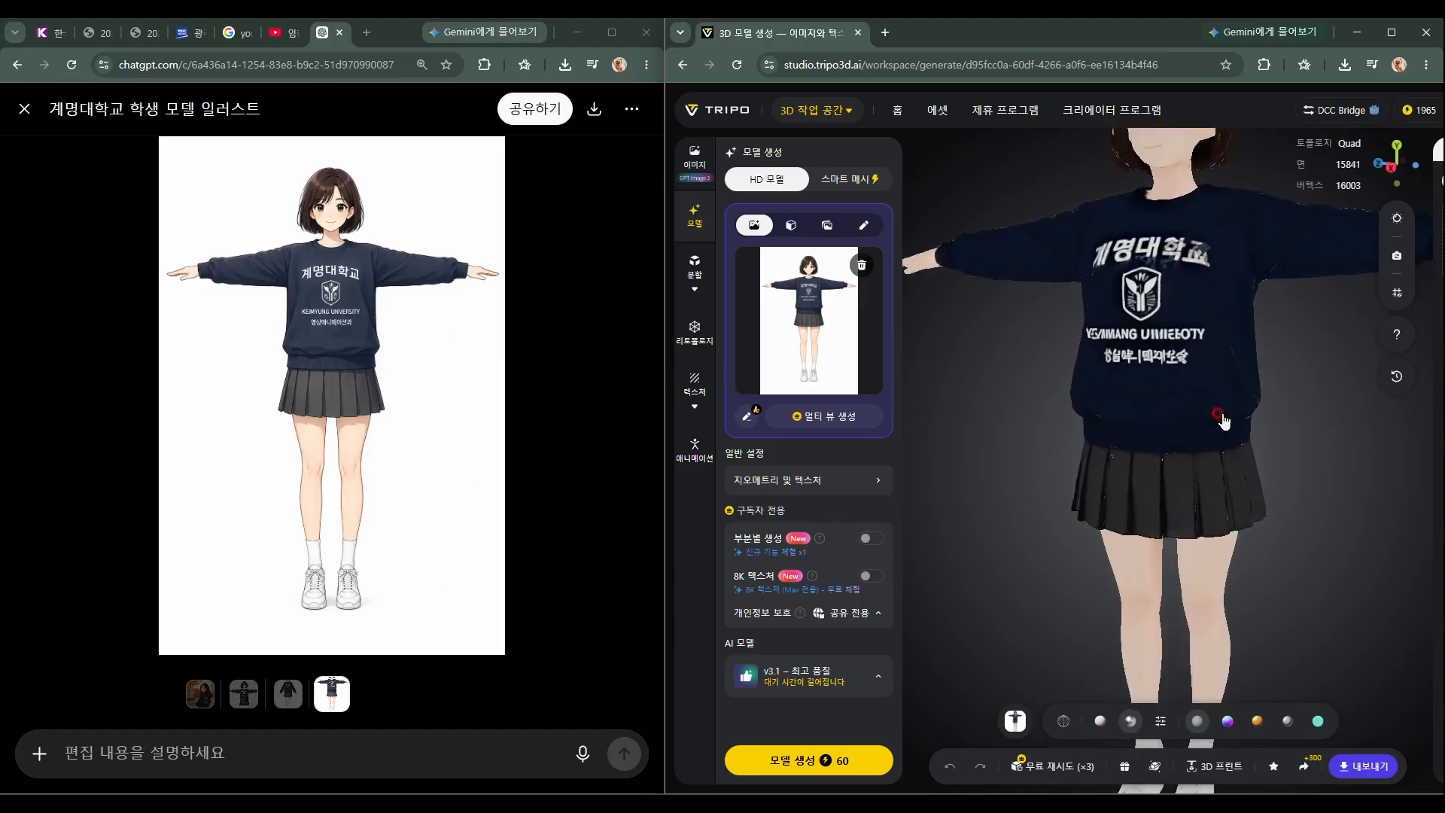
drag(1222, 420, 1270, 535)
scroll(1169, 463, down, 3)
scroll(1176, 477, up, 2)
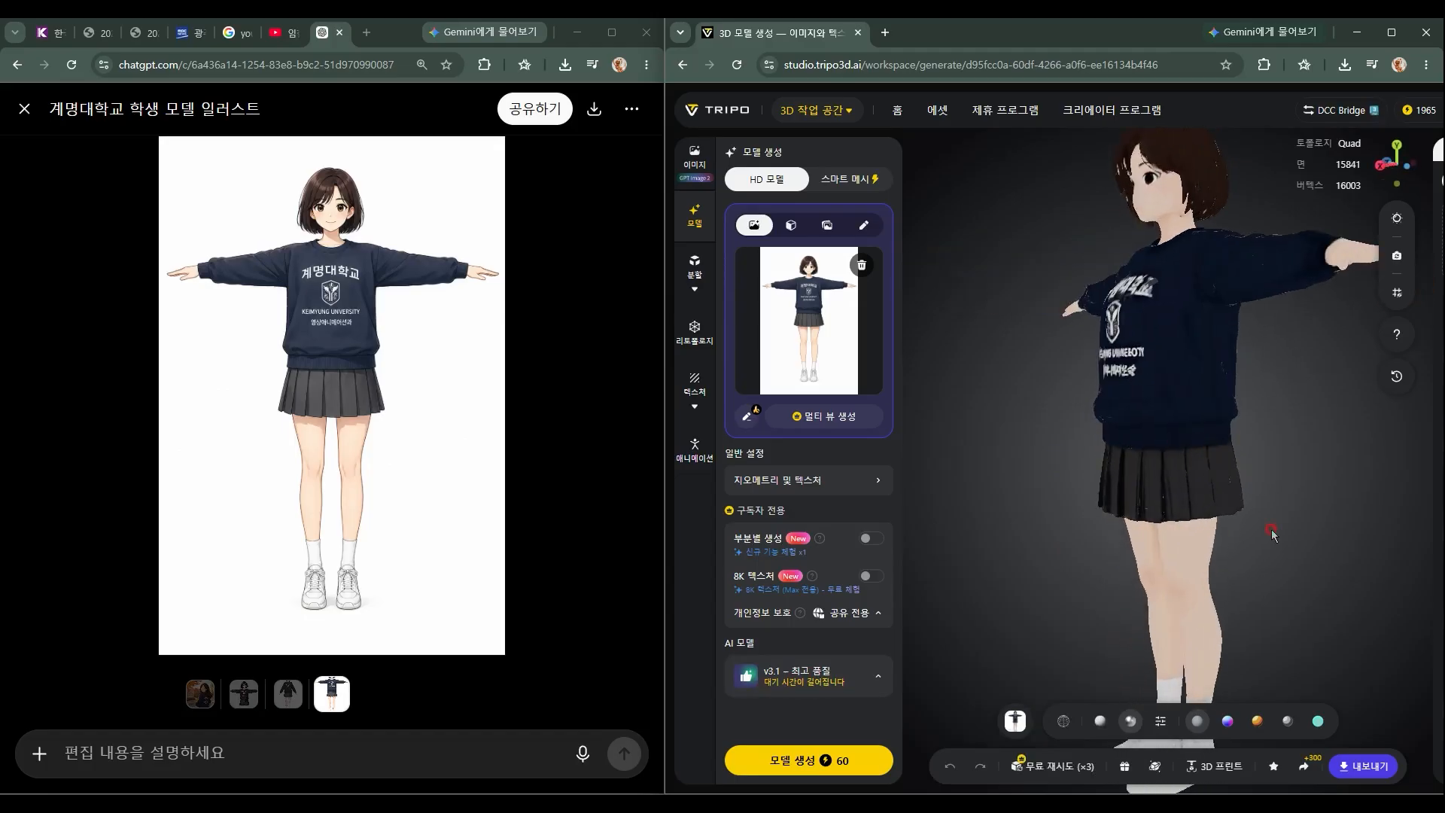
scroll(1271, 533, down, 3)
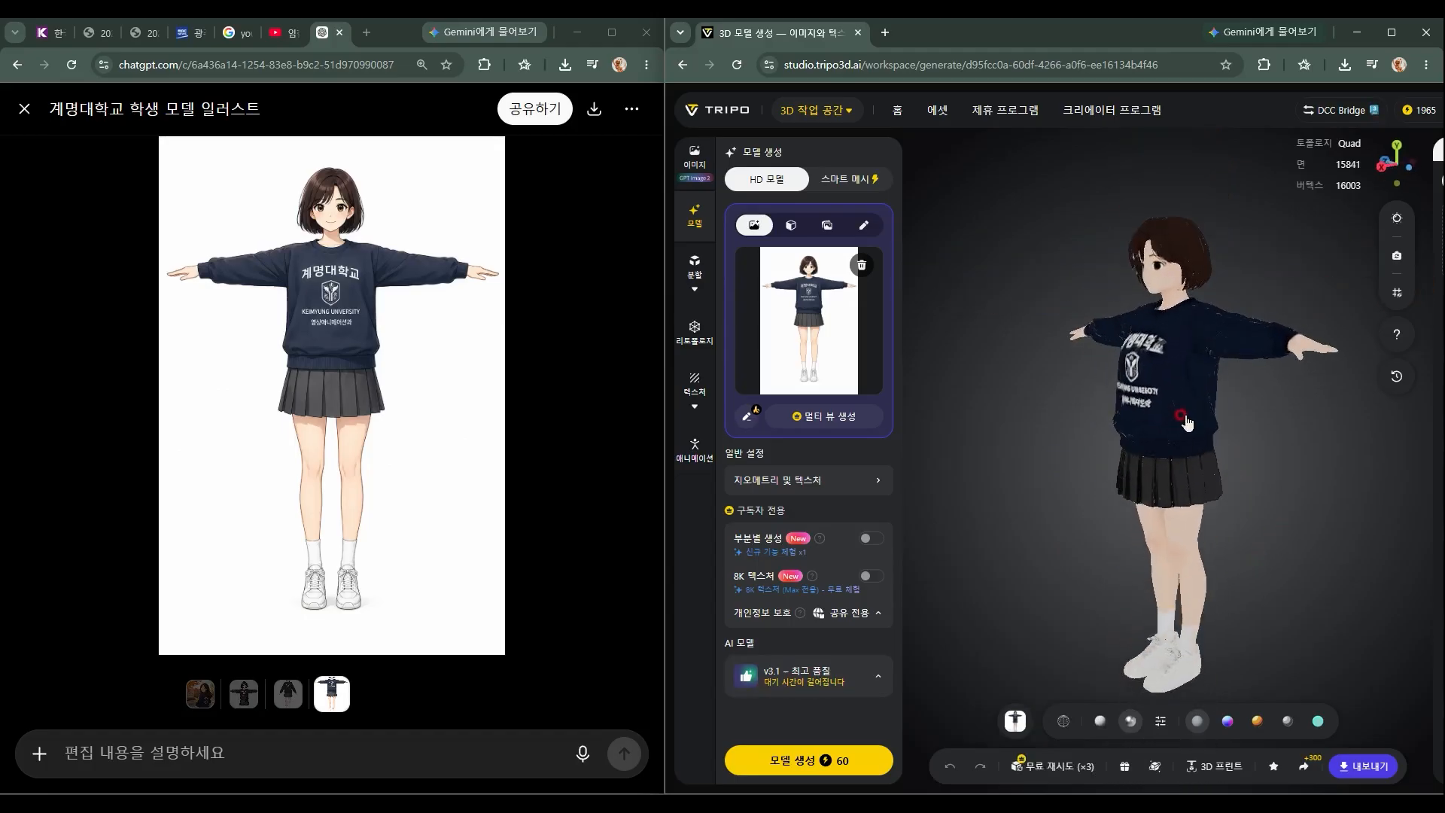
drag(1185, 423, 1126, 501)
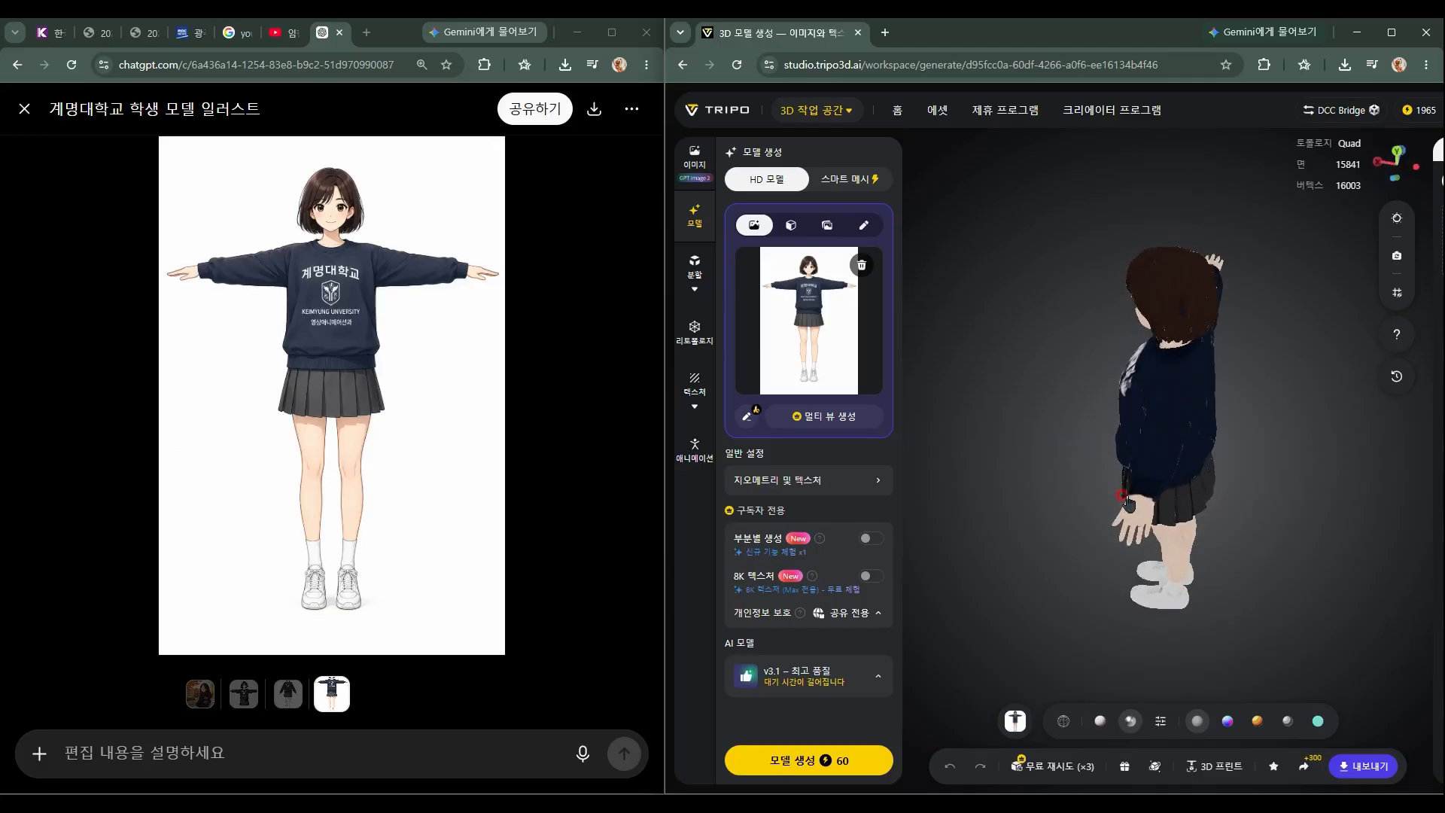
scroll(1128, 502, up, 4)
scroll(1115, 575, down, 5)
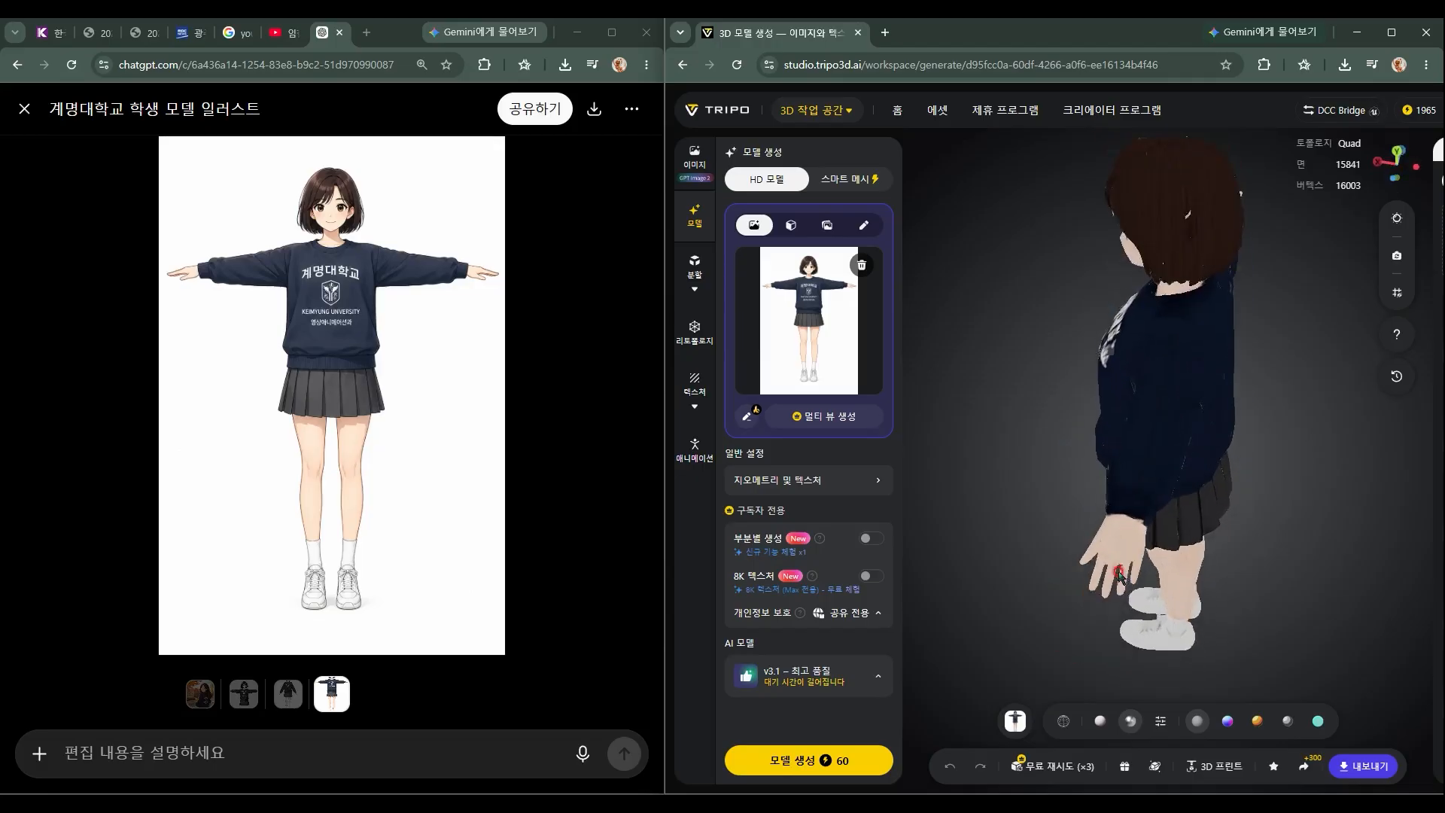
mouse_move(1127, 519)
mouse_down()
mouse_move(972, 446)
mouse_move(1235, 430)
mouse_move(1240, 442)
mouse_up()
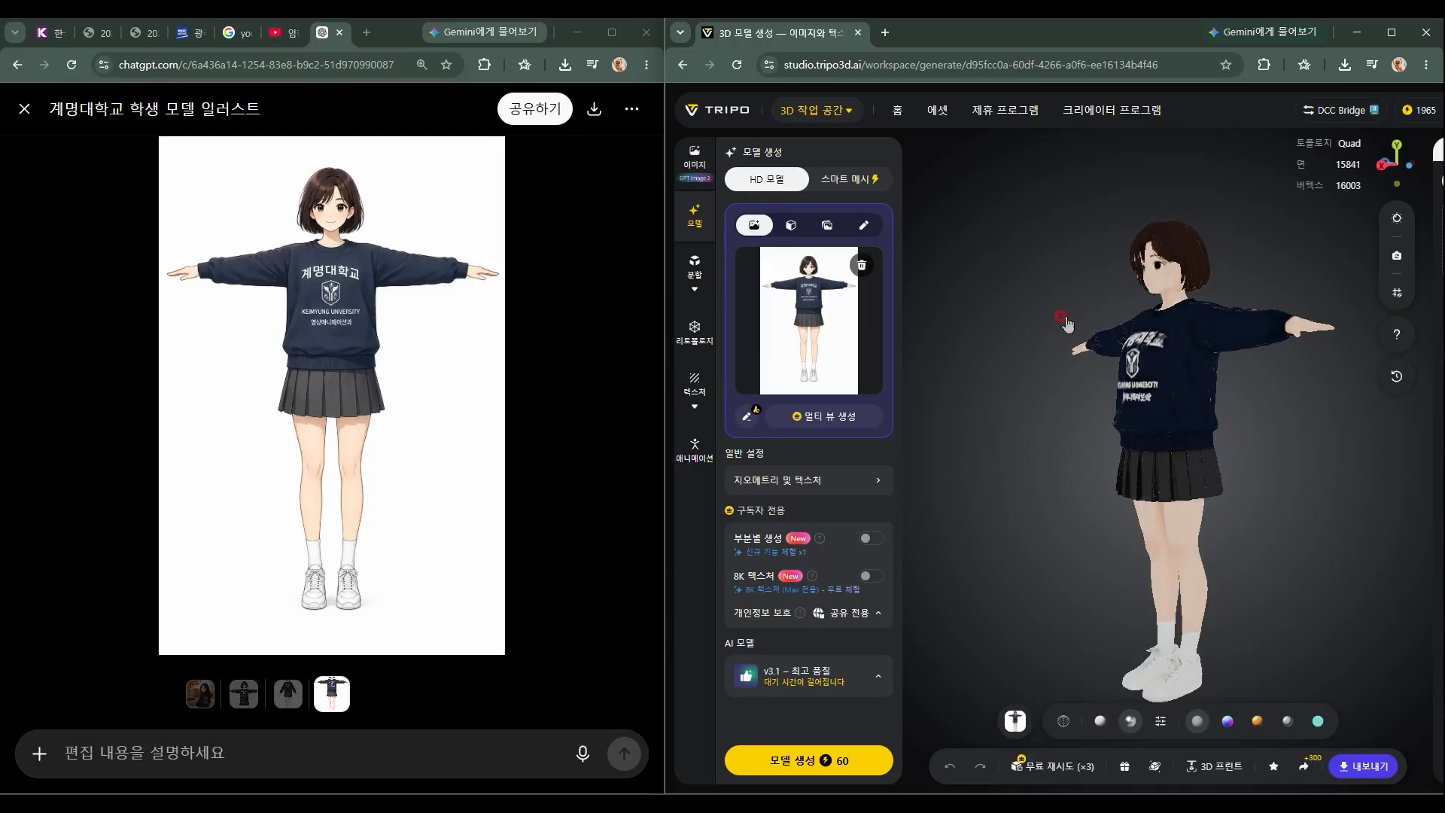
Export the character model as an OBJ with 4k textures under the file name "kmugirl"
click(1377, 767)
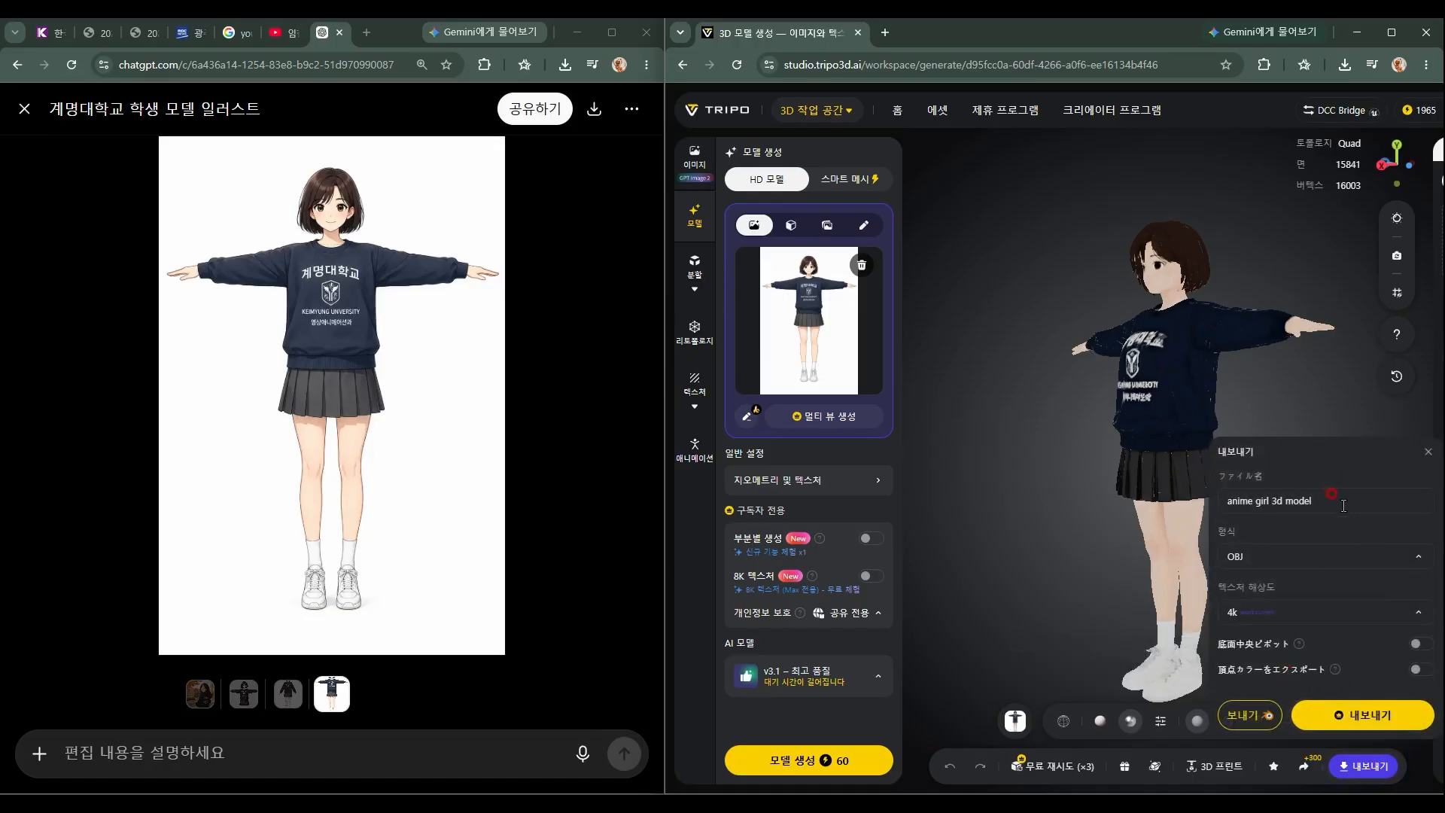
drag(1344, 505, 1189, 510)
text(kmugirl)
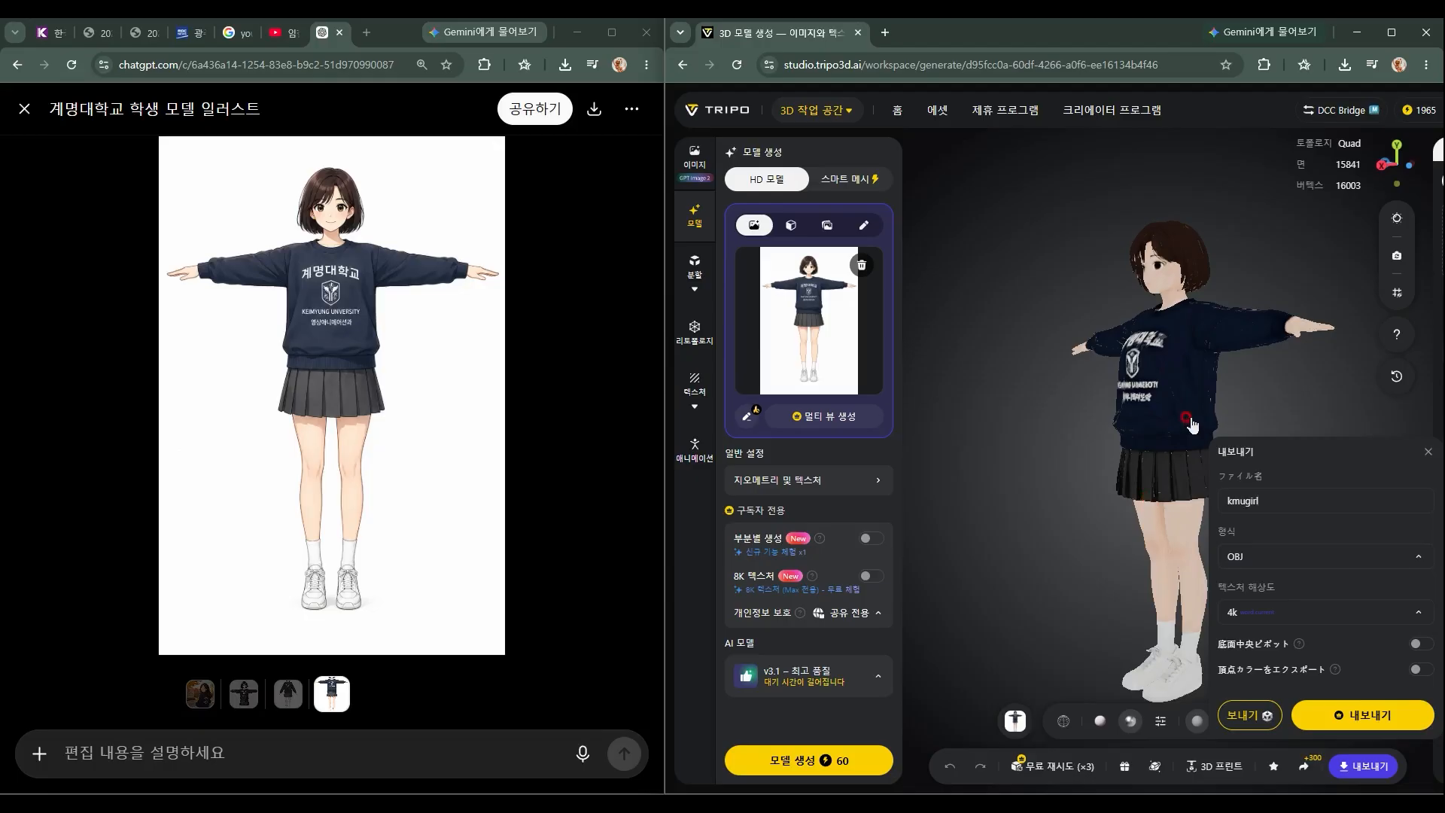
click(1371, 713)
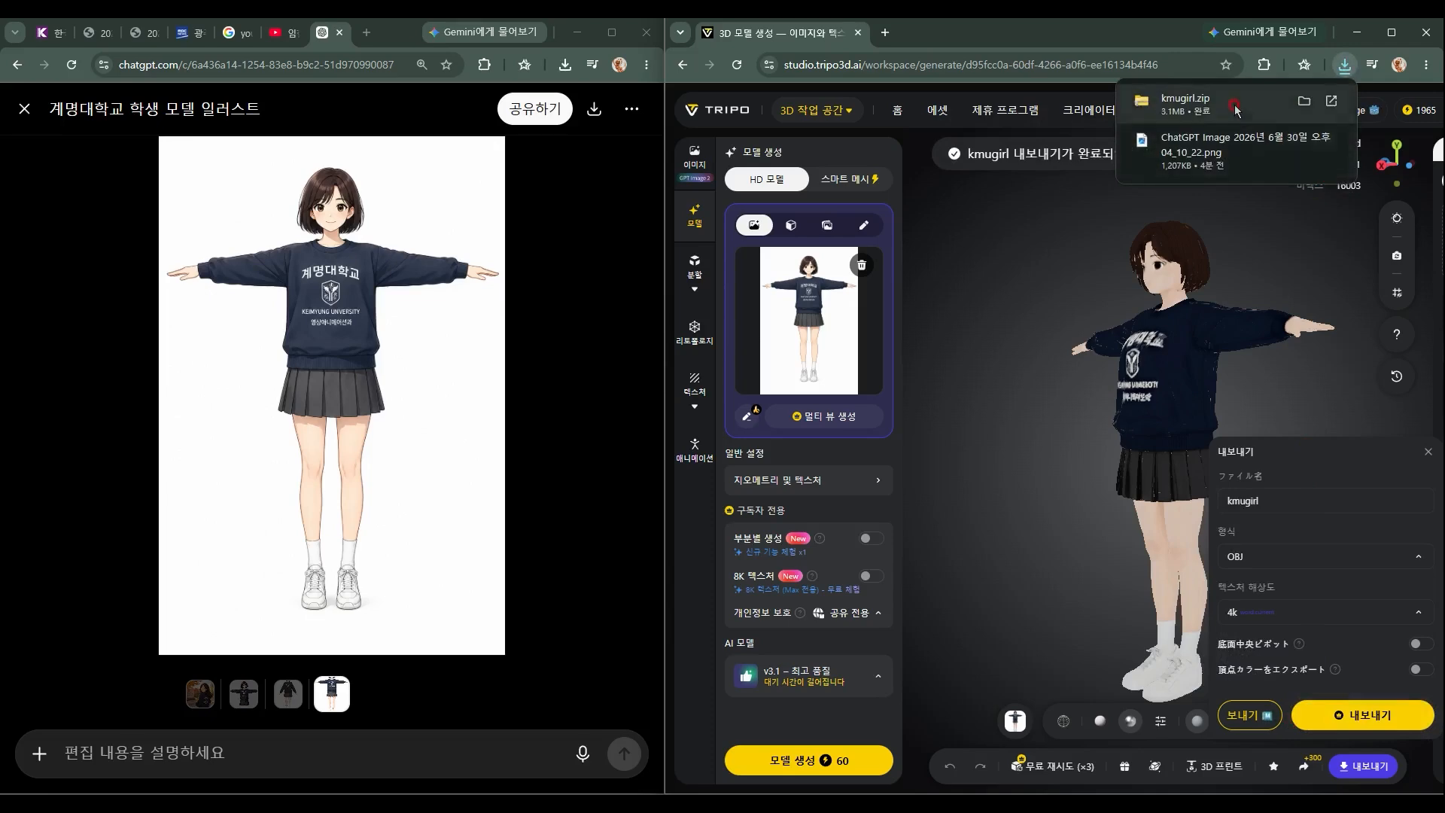
Show the downloaded kmugirl.zip in its folder and extract it into a kmugirl folder in Downloads
click(1302, 104)
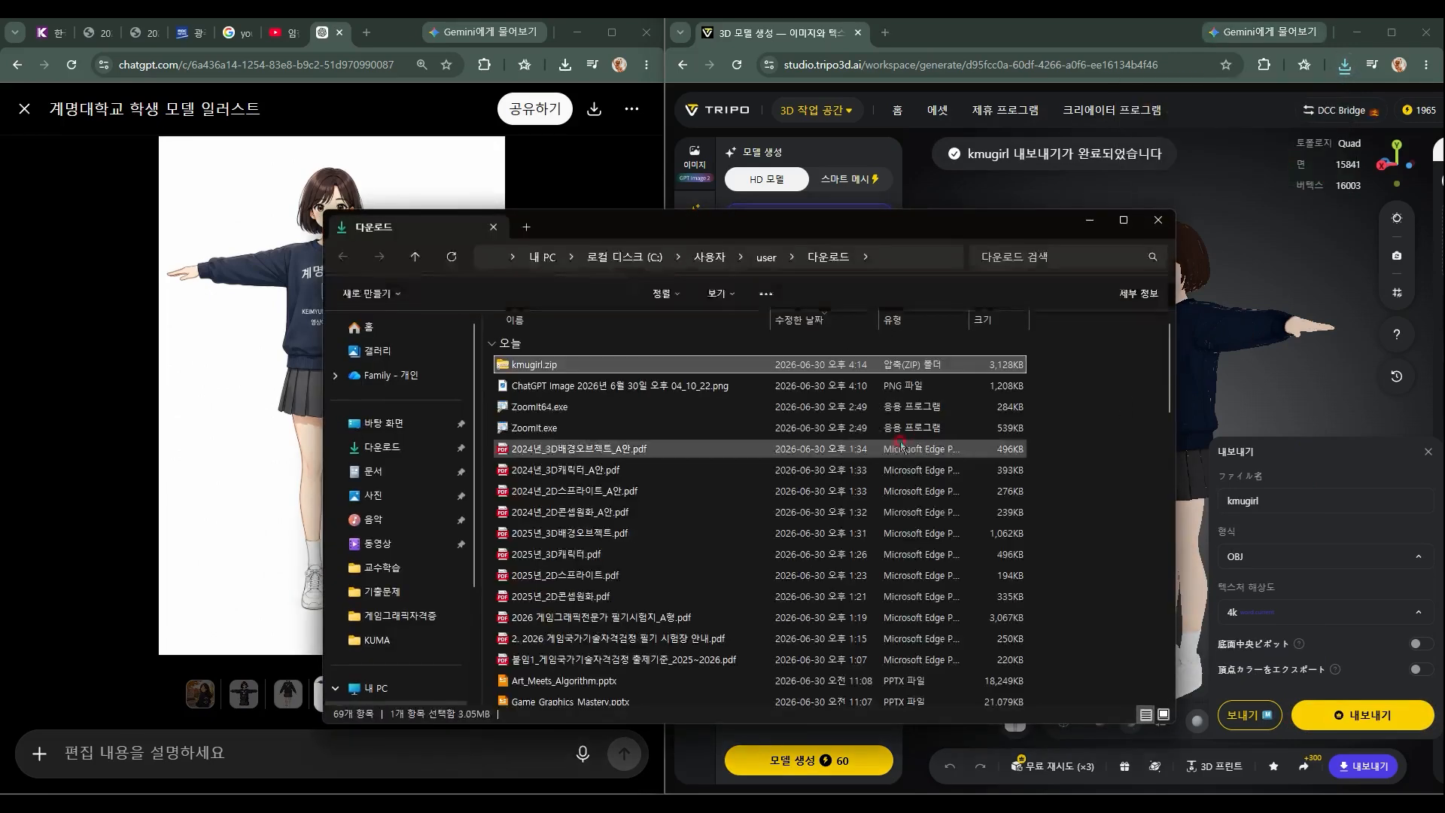
click(561, 363)
right_click(562, 364)
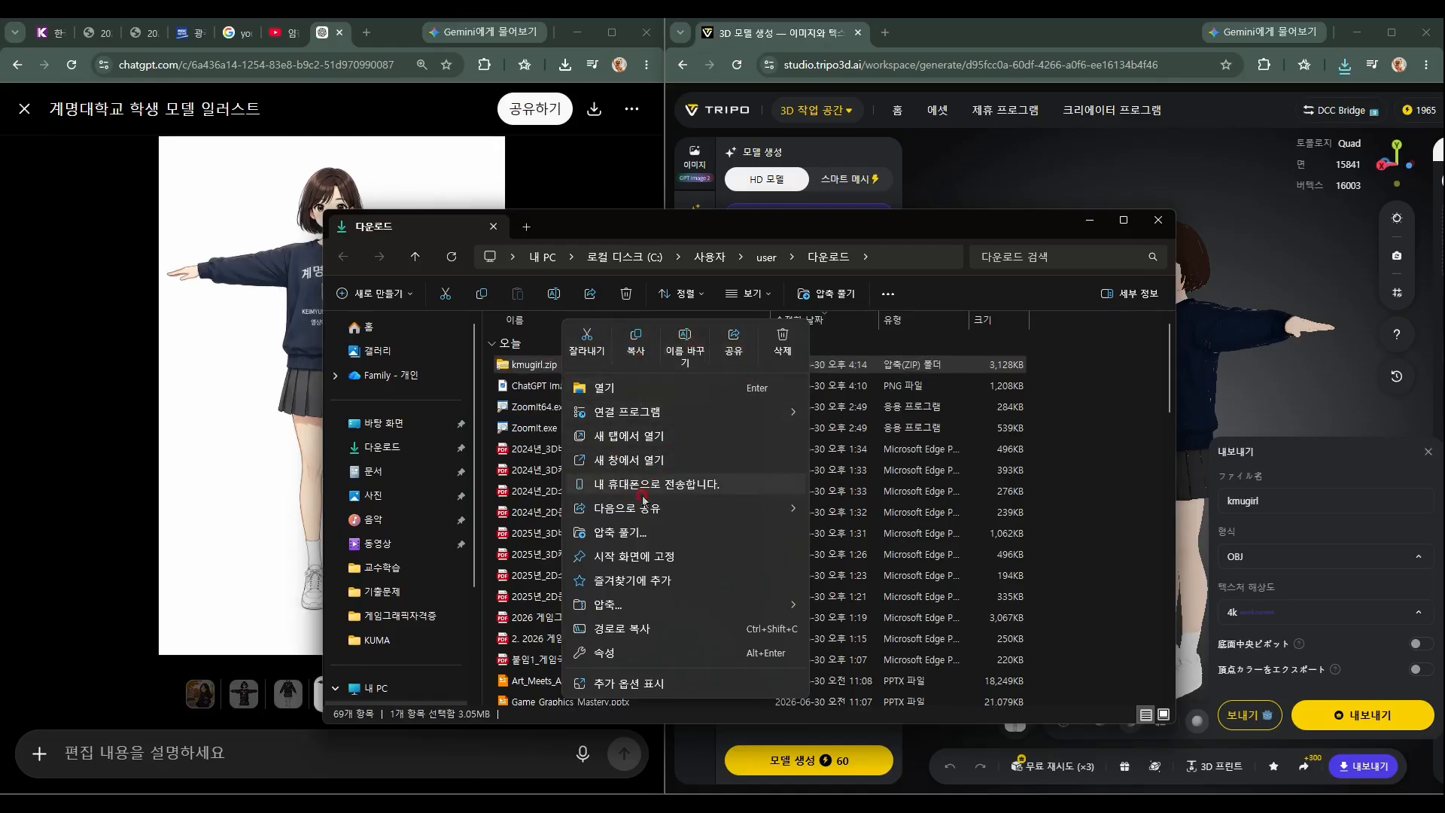
click(634, 531)
click(845, 557)
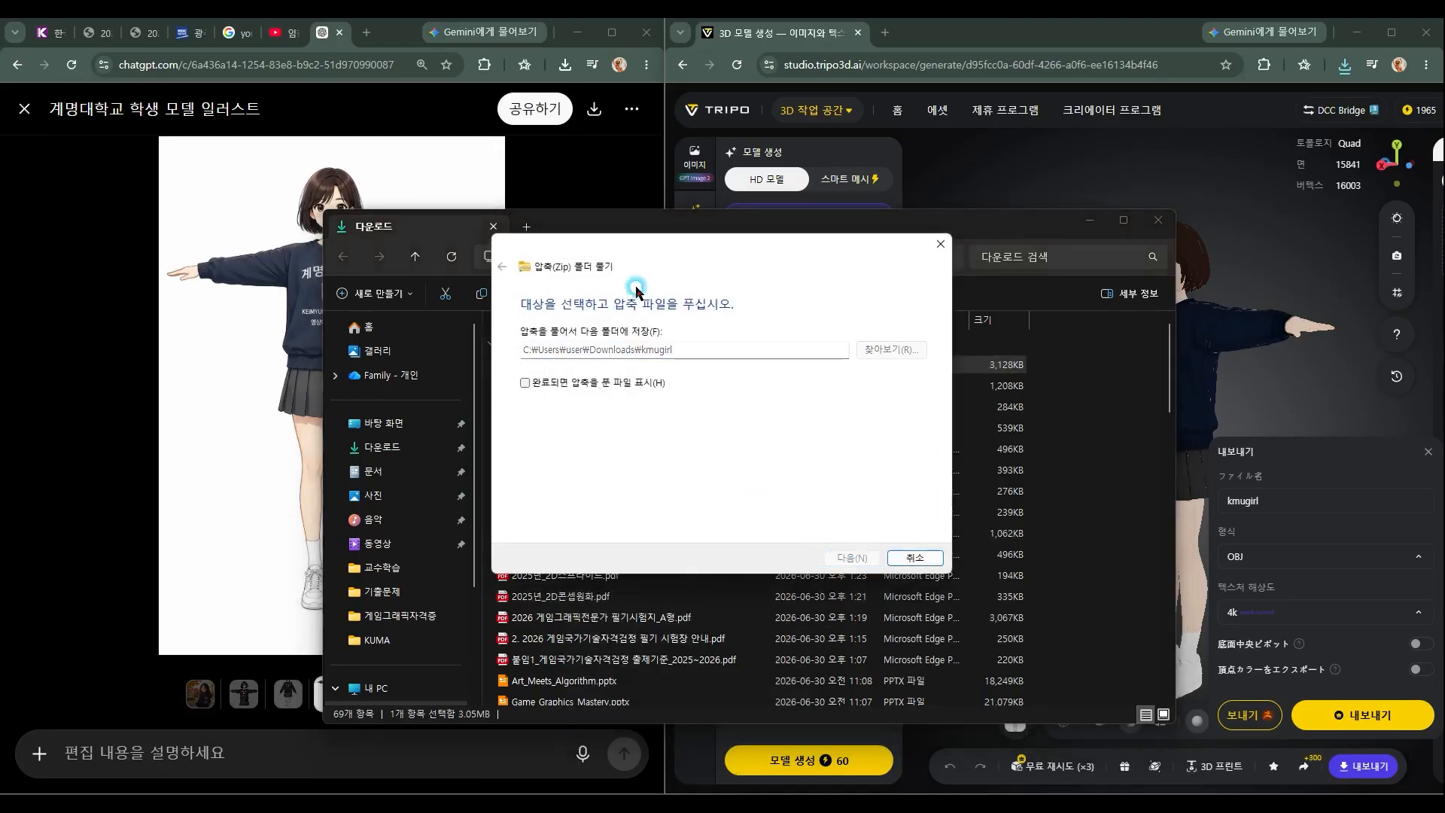
Open the Mixamo website in a new browser tab beside the Tripo page
click(937, 33)
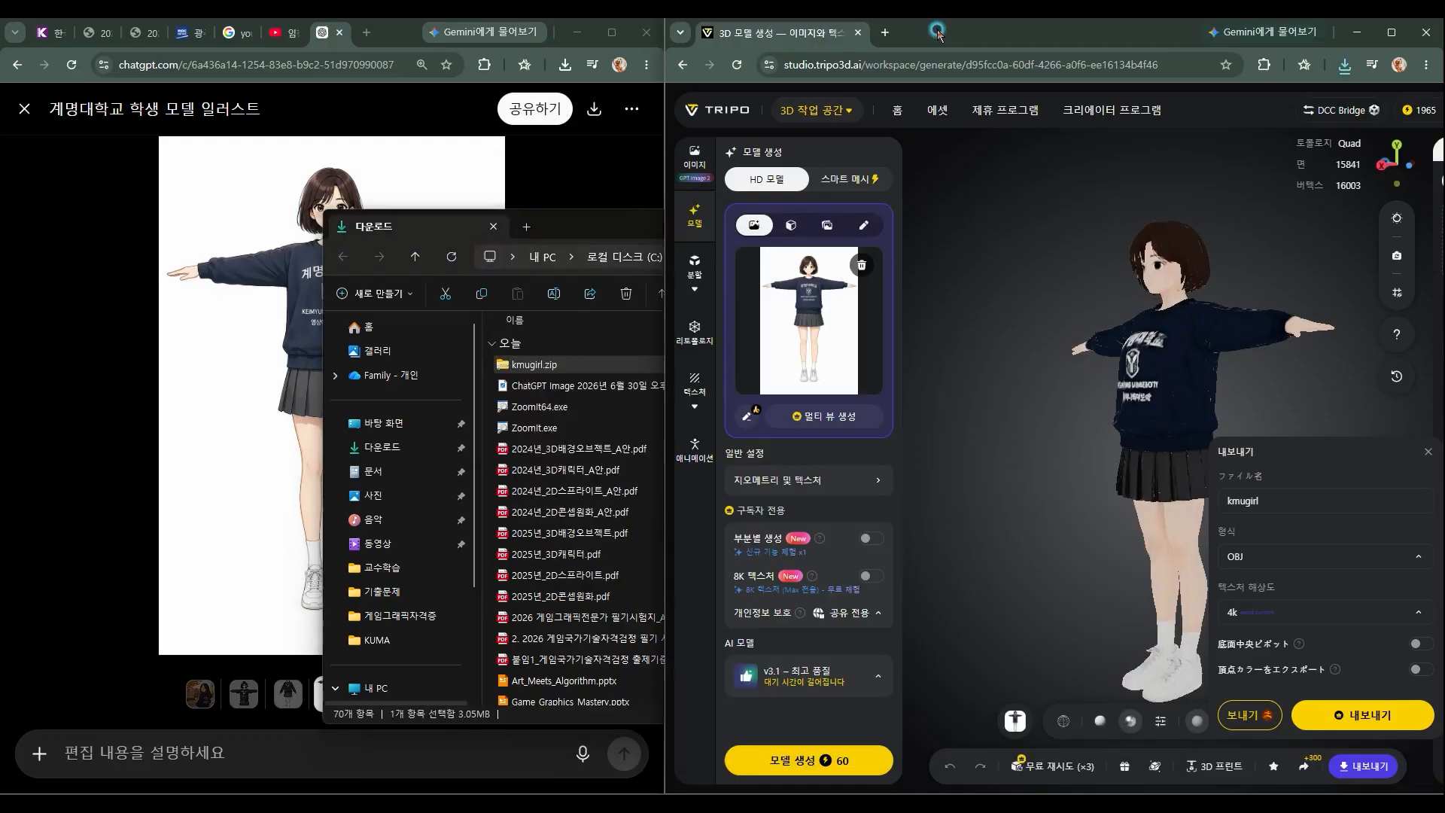
click(884, 32)
text(mixamo)
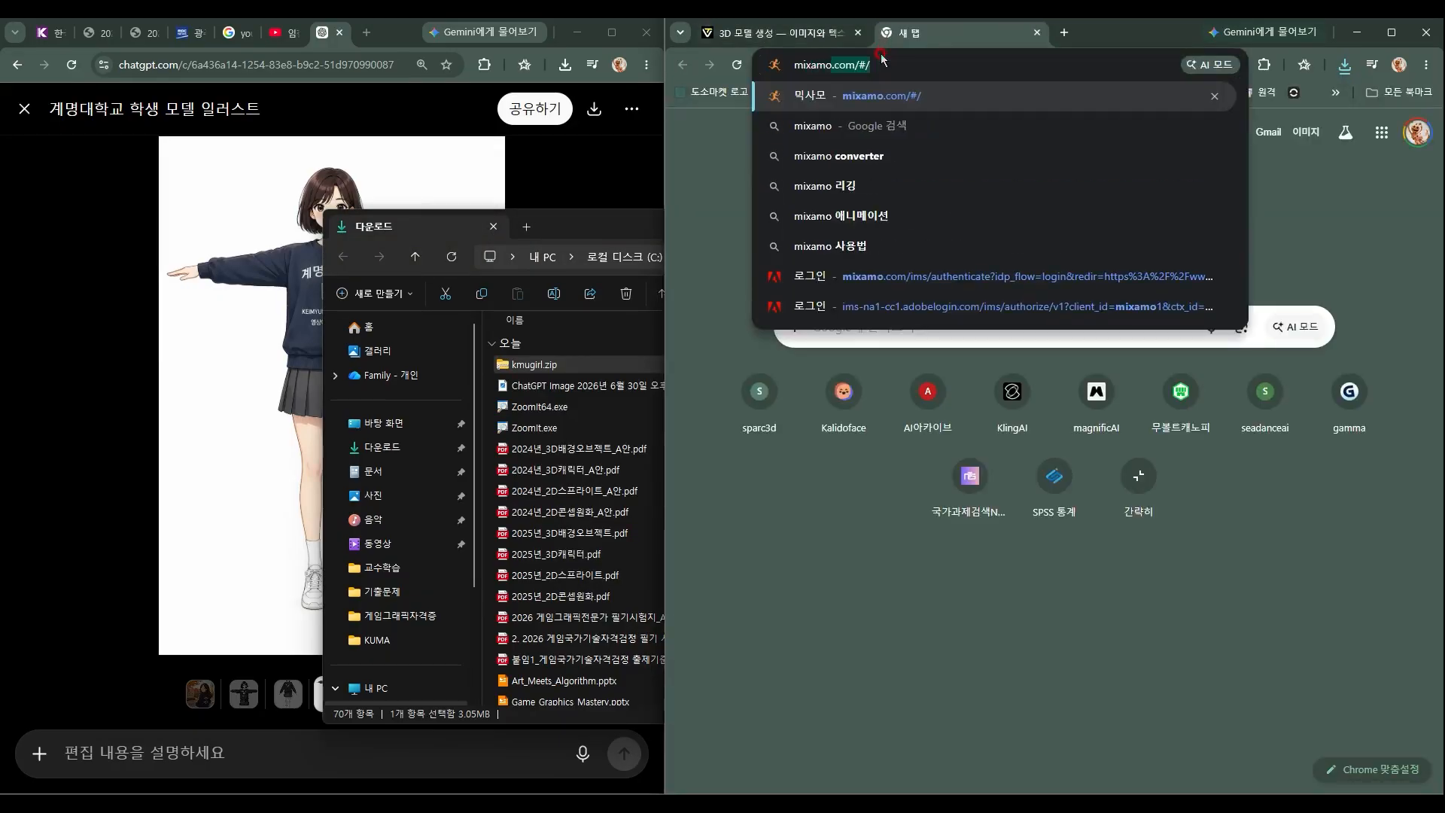
key(Return)
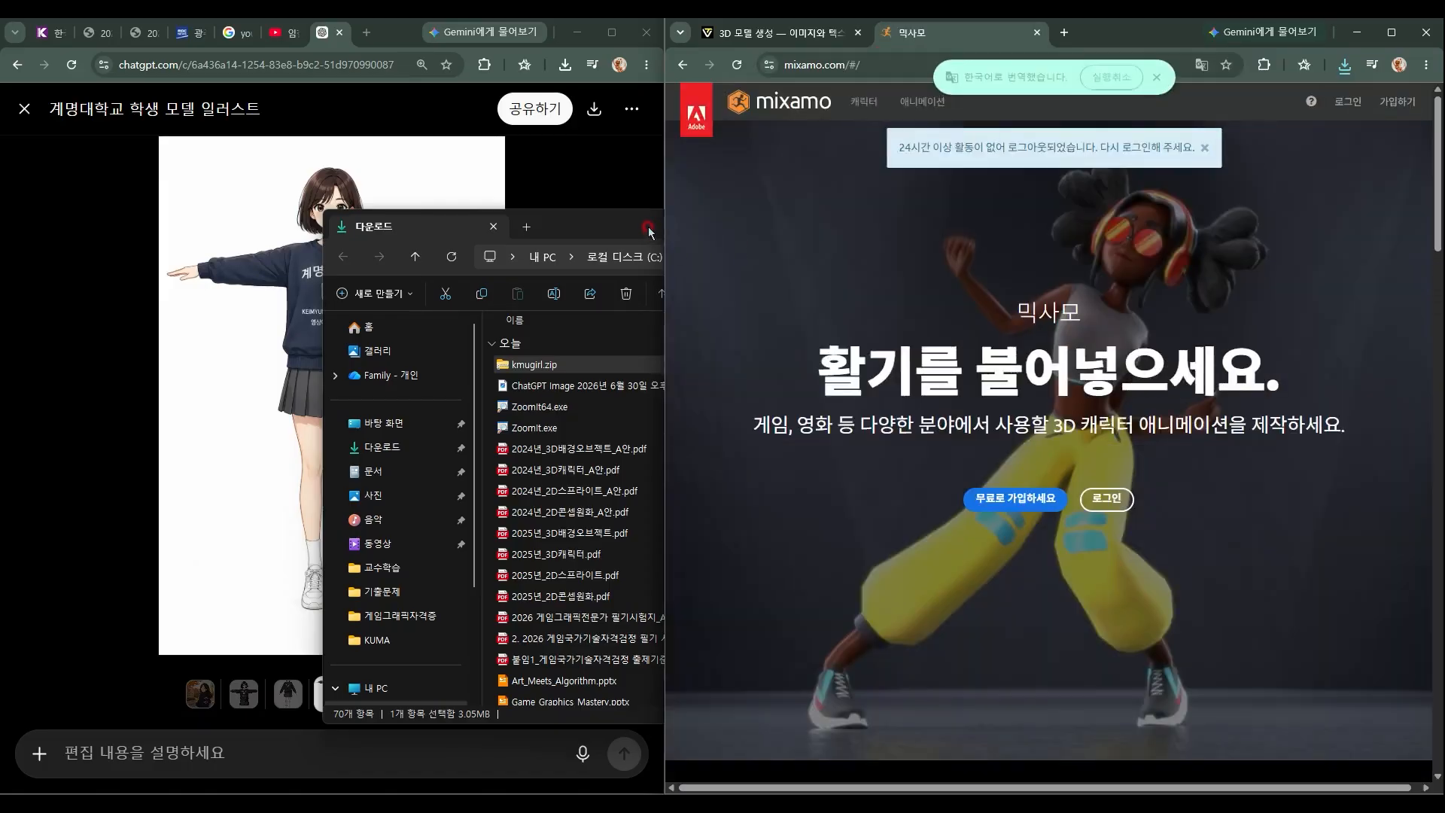
Minimize the Downloads window and log in to Mixamo with the university Google account
click(629, 226)
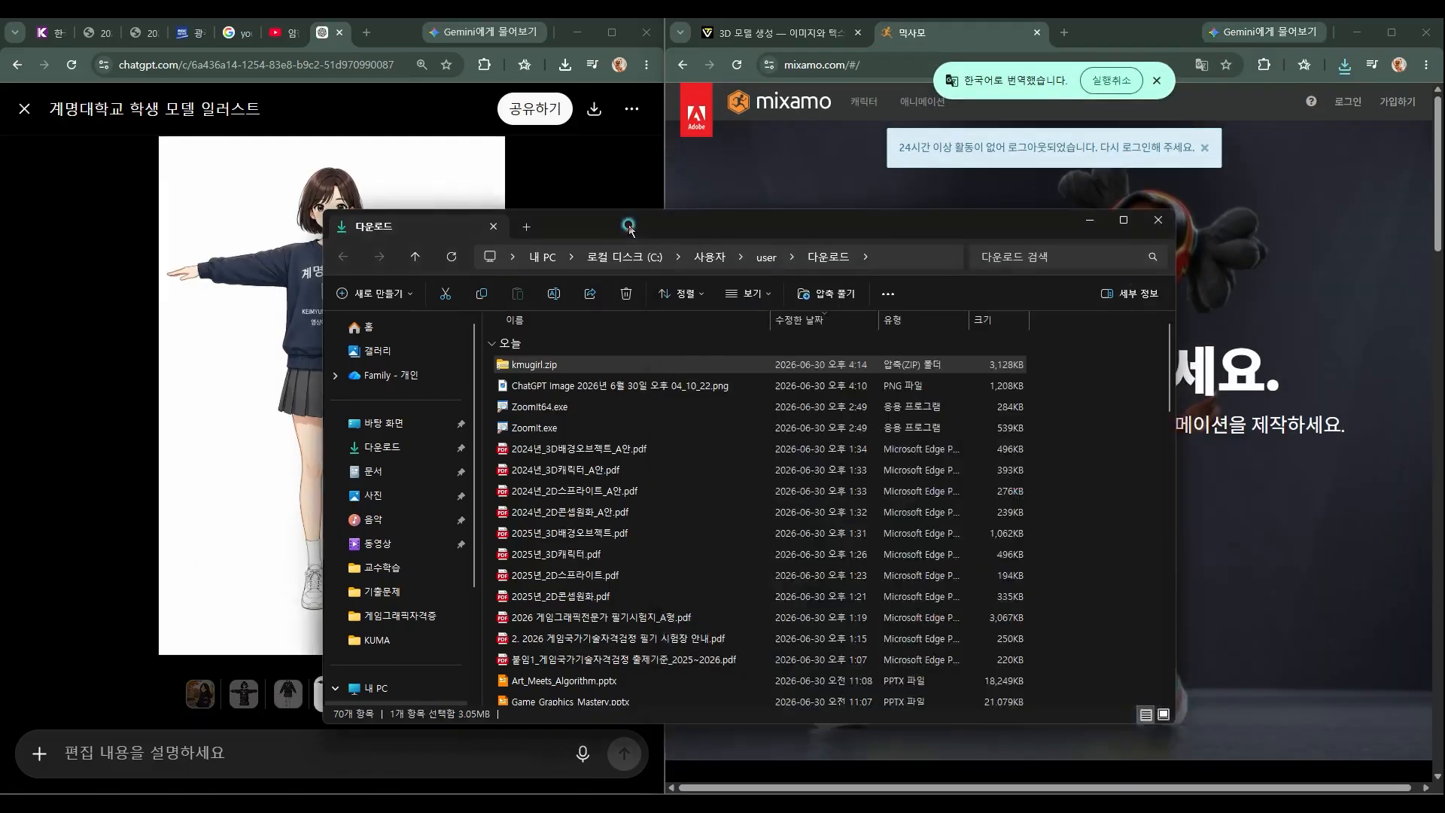
click(1089, 220)
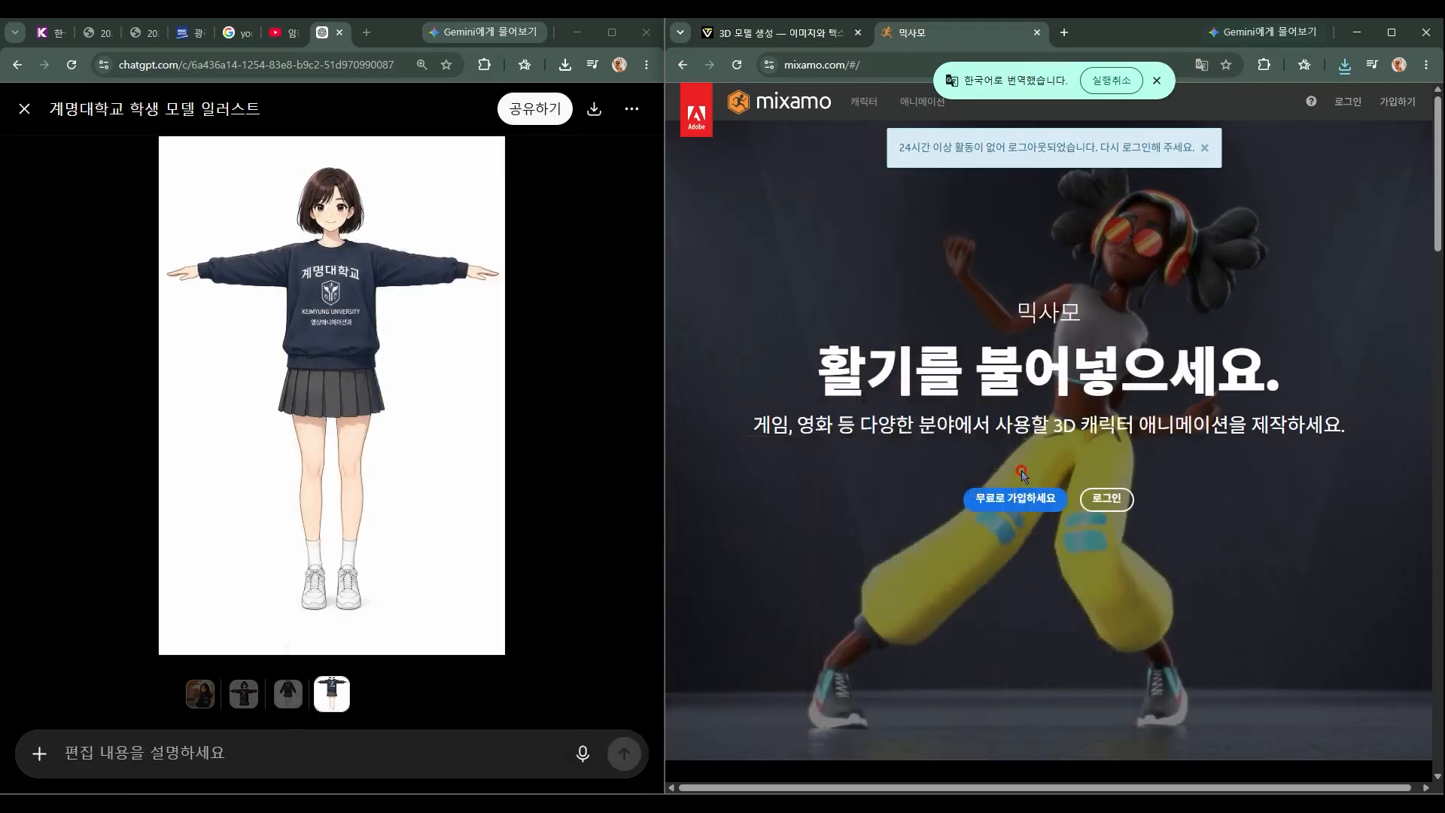
click(1106, 499)
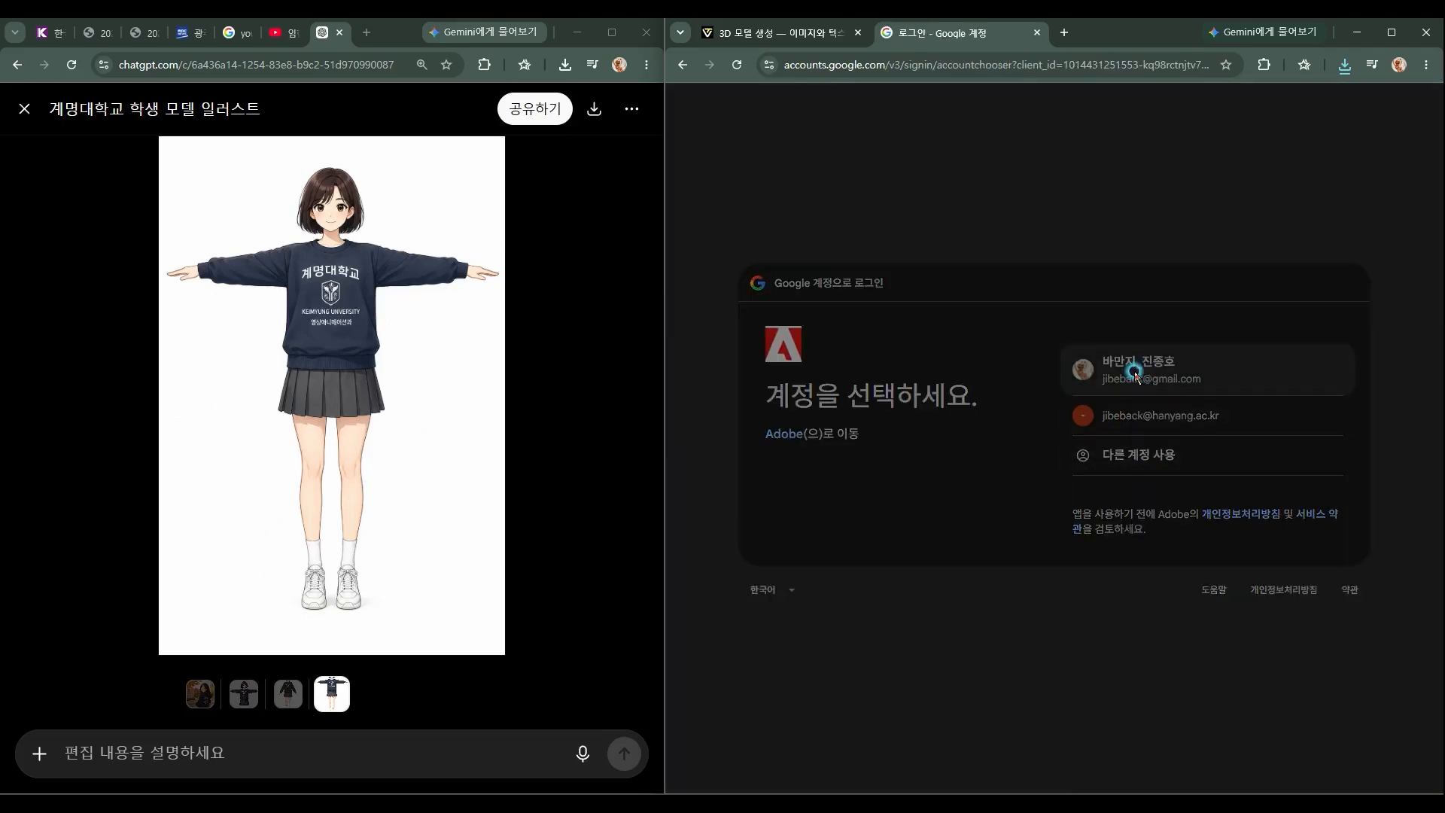
click(1150, 416)
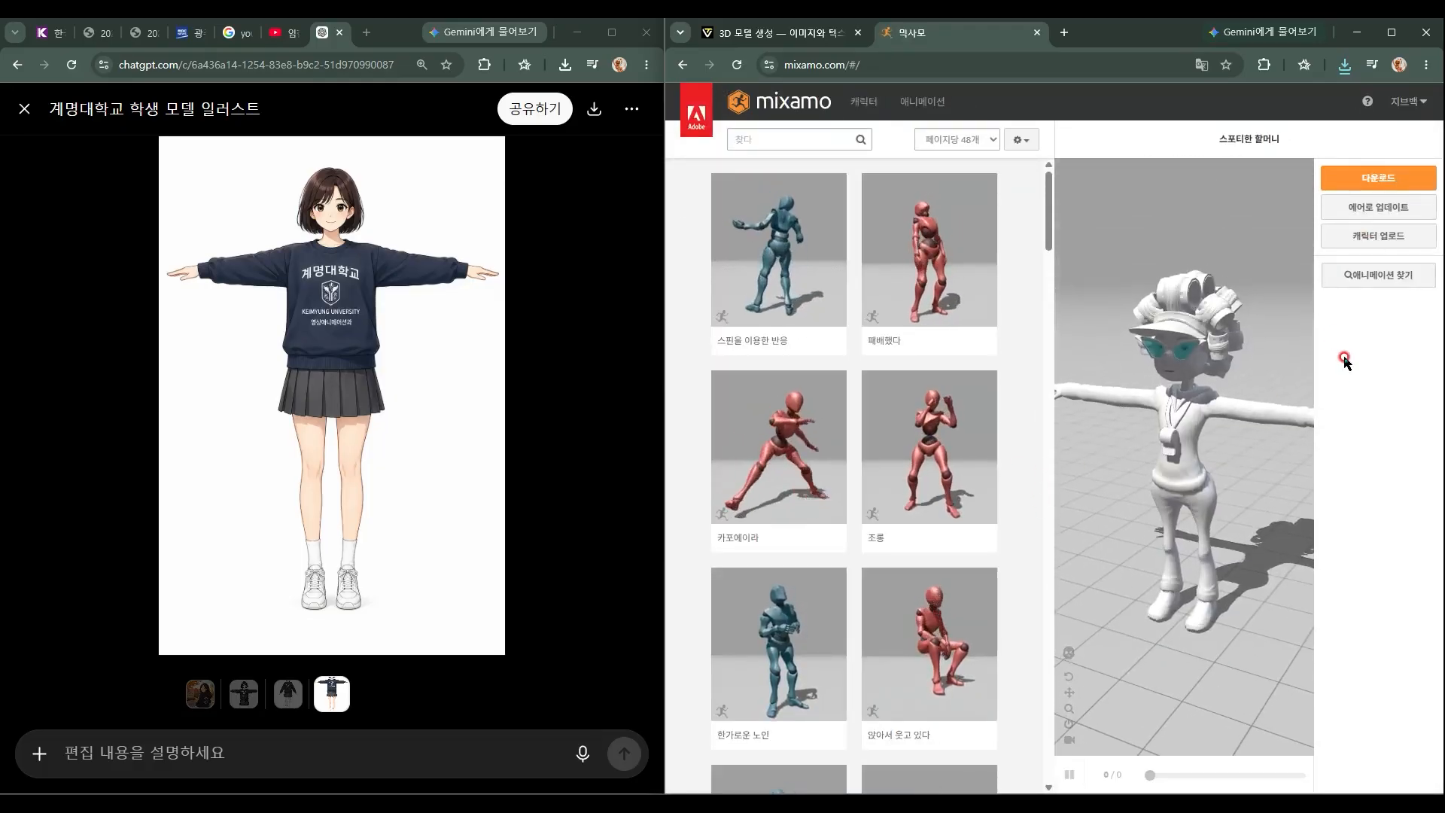
Dismiss the current character's download settings and upload kmugirl.obj from the extracted kmugirl folder as a new character
click(1367, 178)
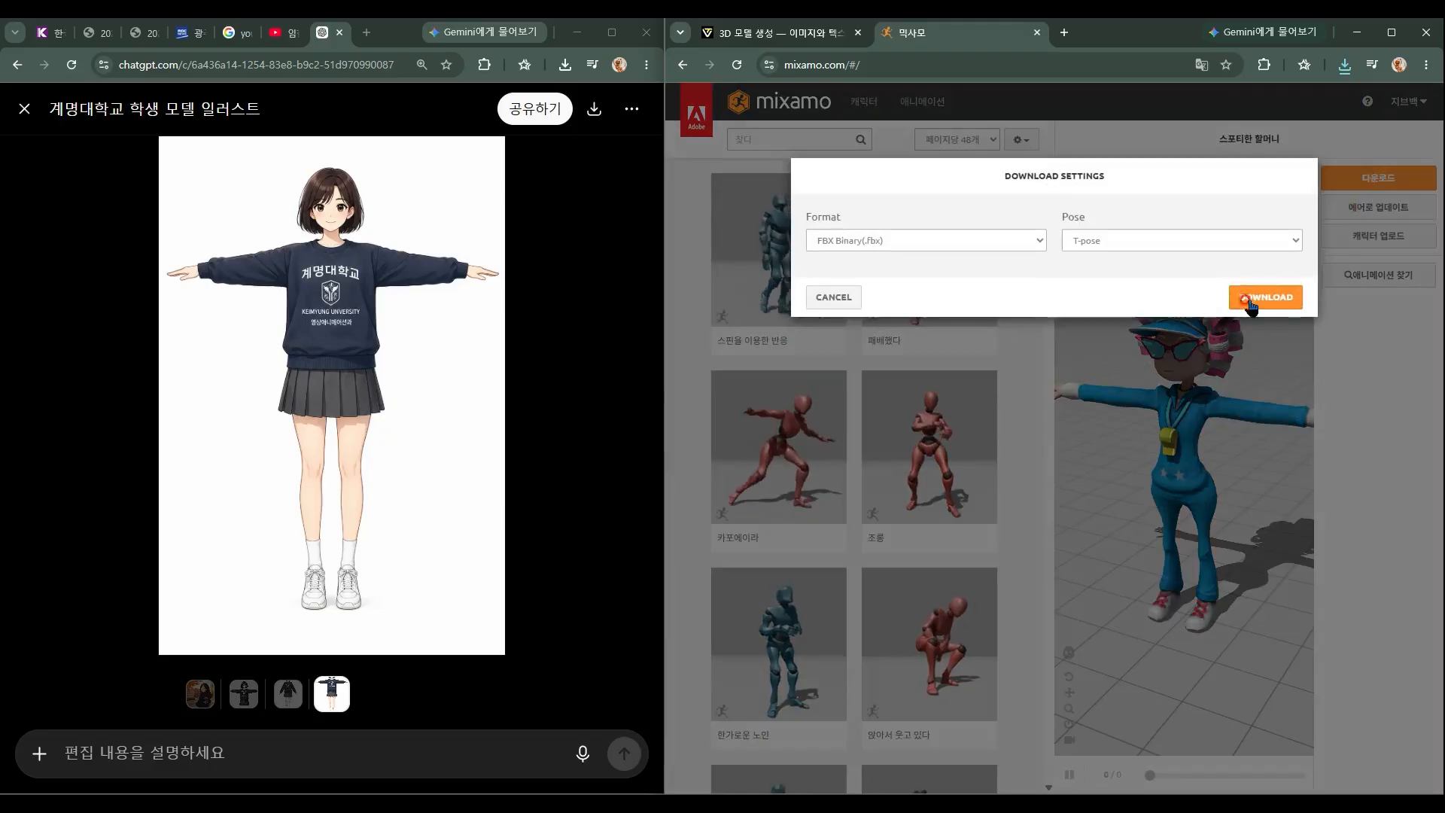
click(845, 299)
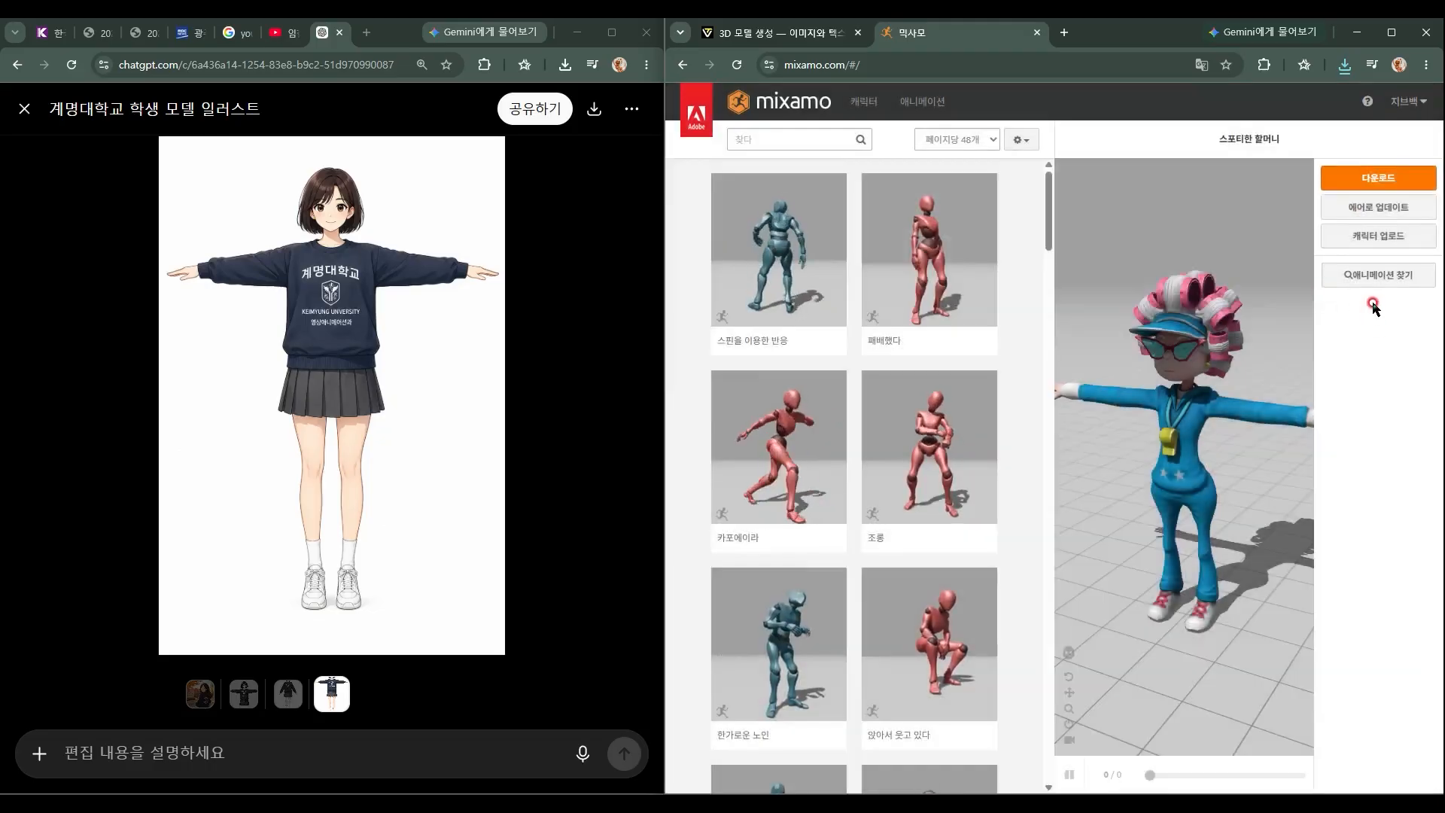
click(1378, 236)
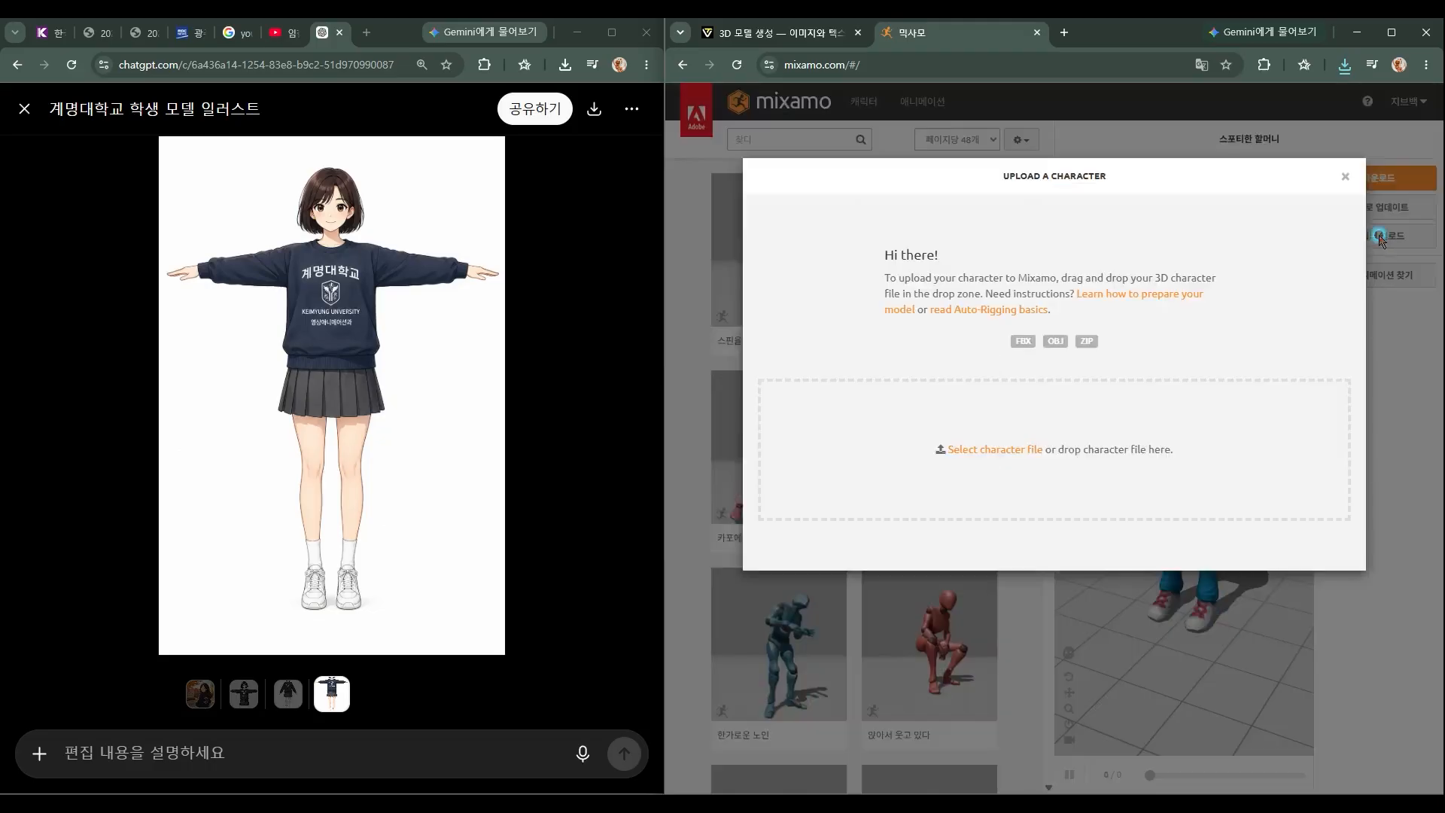
click(1003, 451)
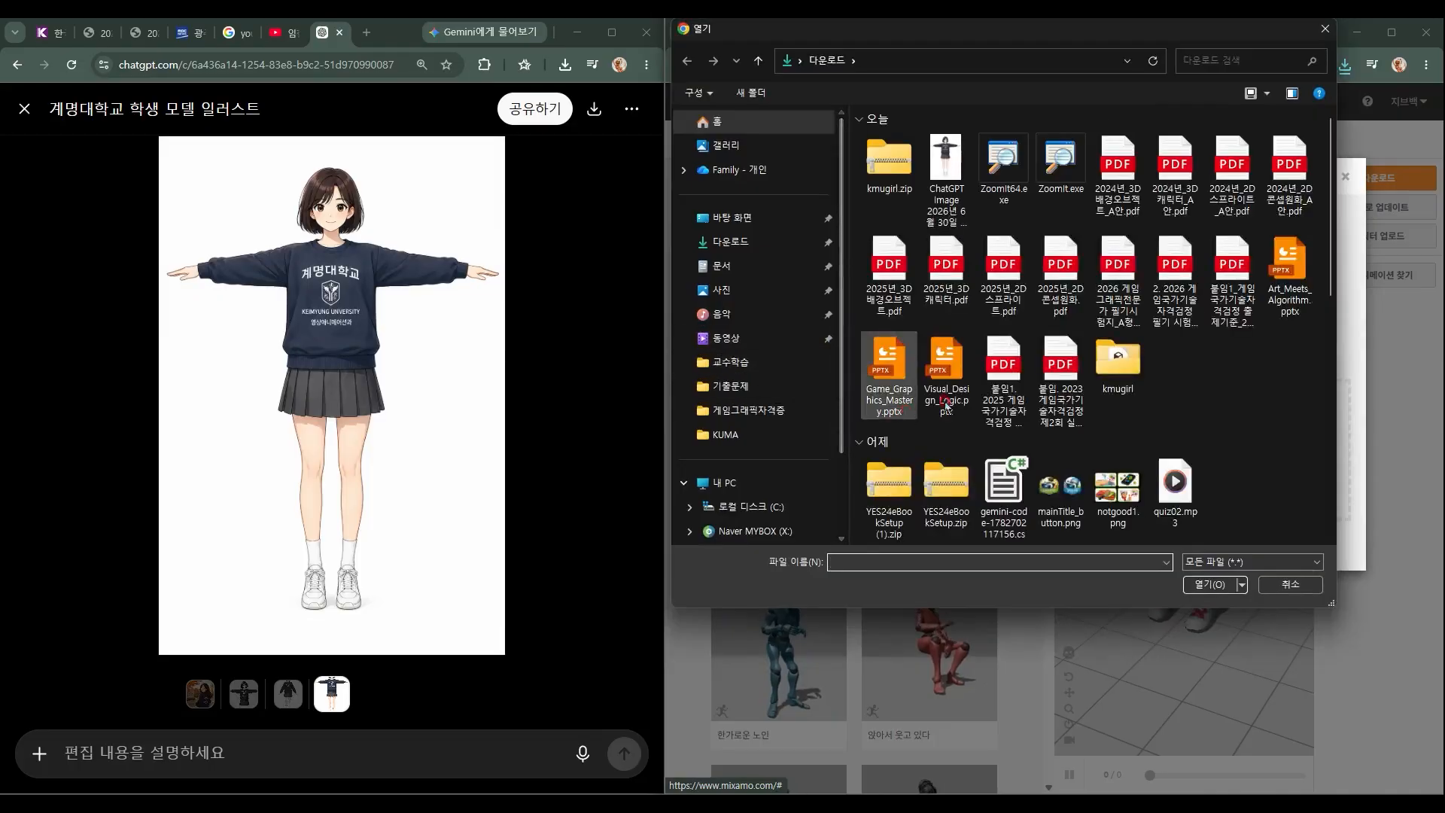
double_click(1118, 345)
click(937, 181)
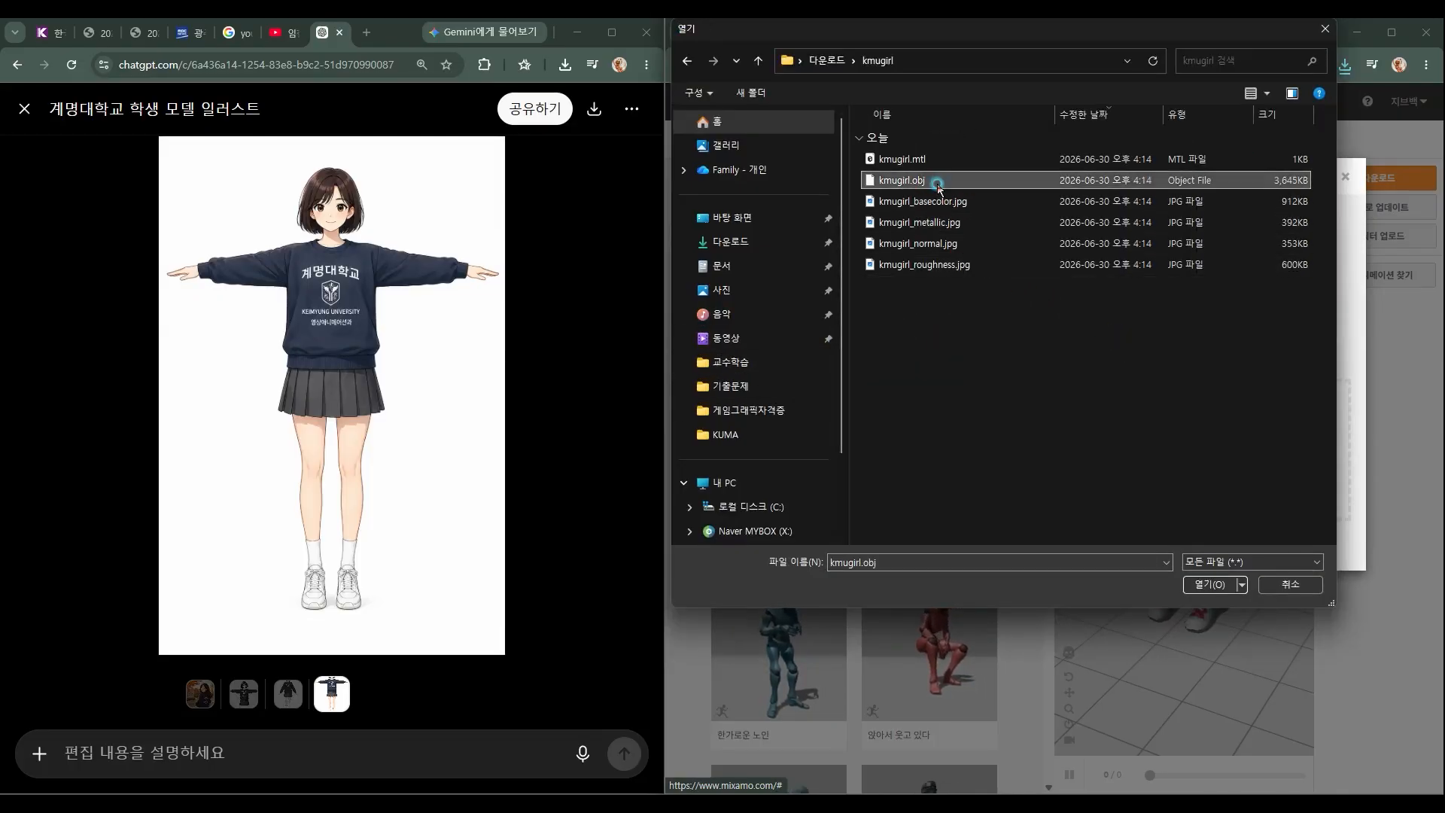
double_click(938, 182)
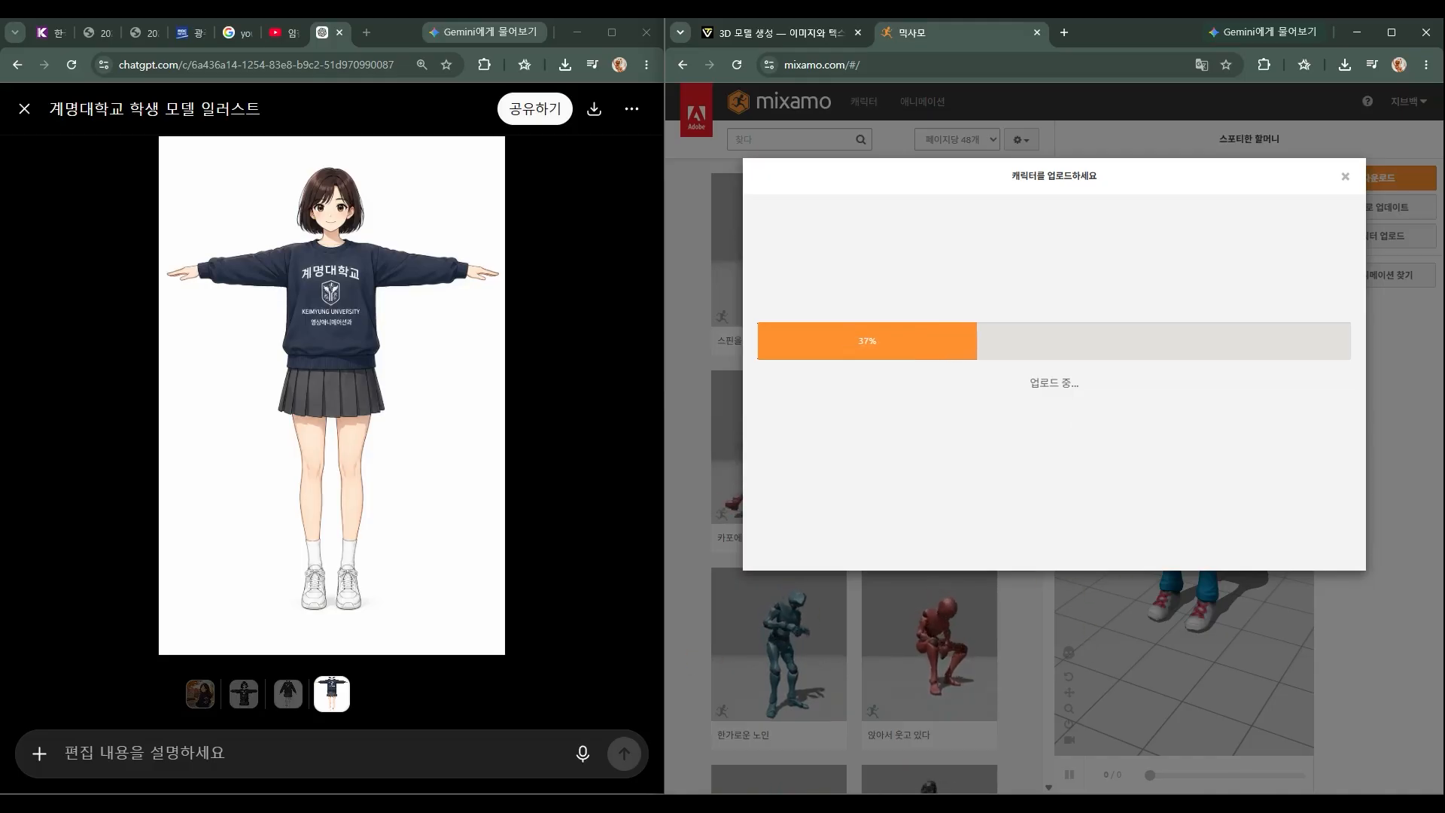
Look through the extracted kmugirl folder for the OBJ file and its texture images
mouse_move(258, 806)
click(312, 688)
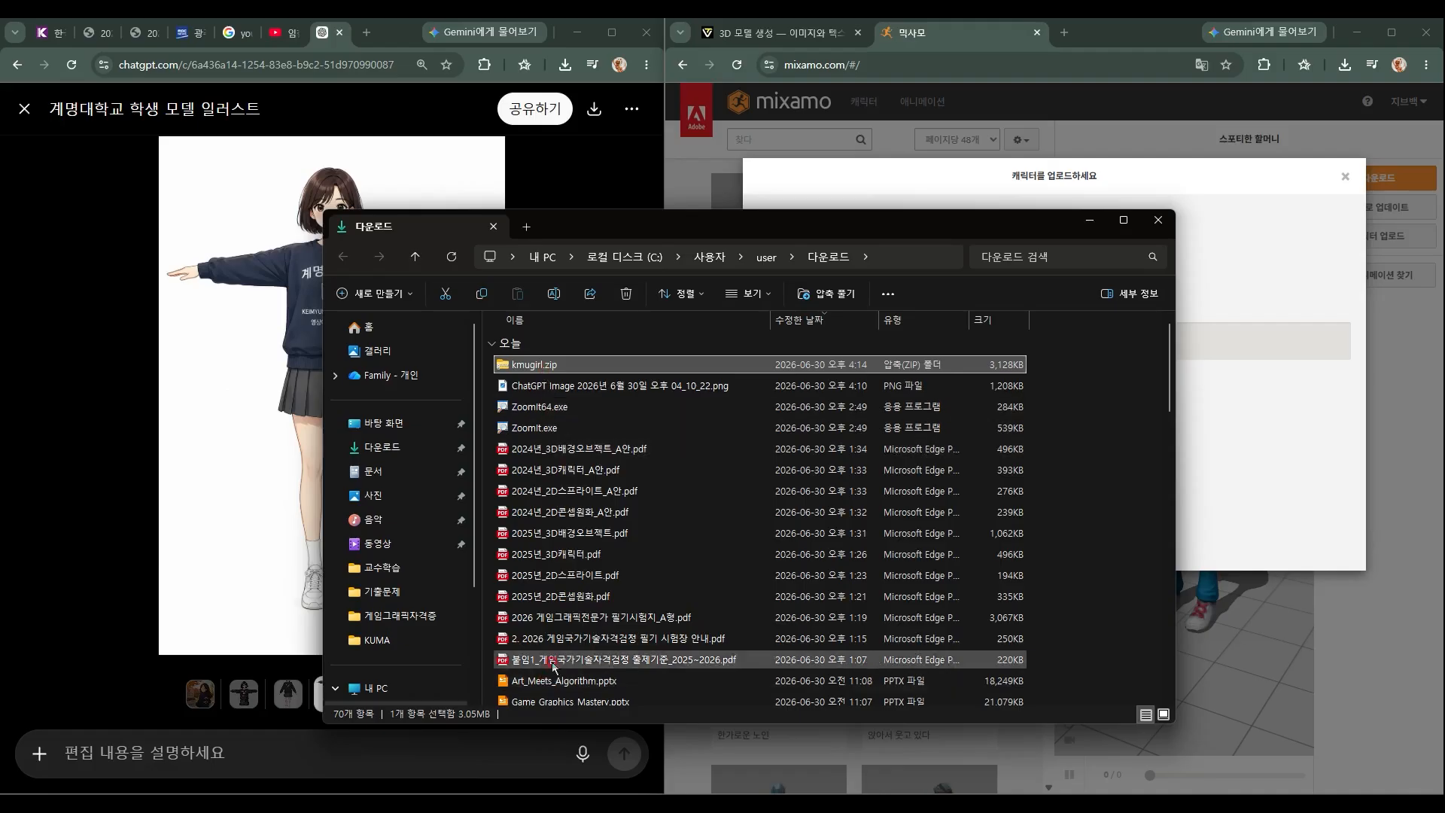
scroll(553, 663, down, 4)
double_click(527, 547)
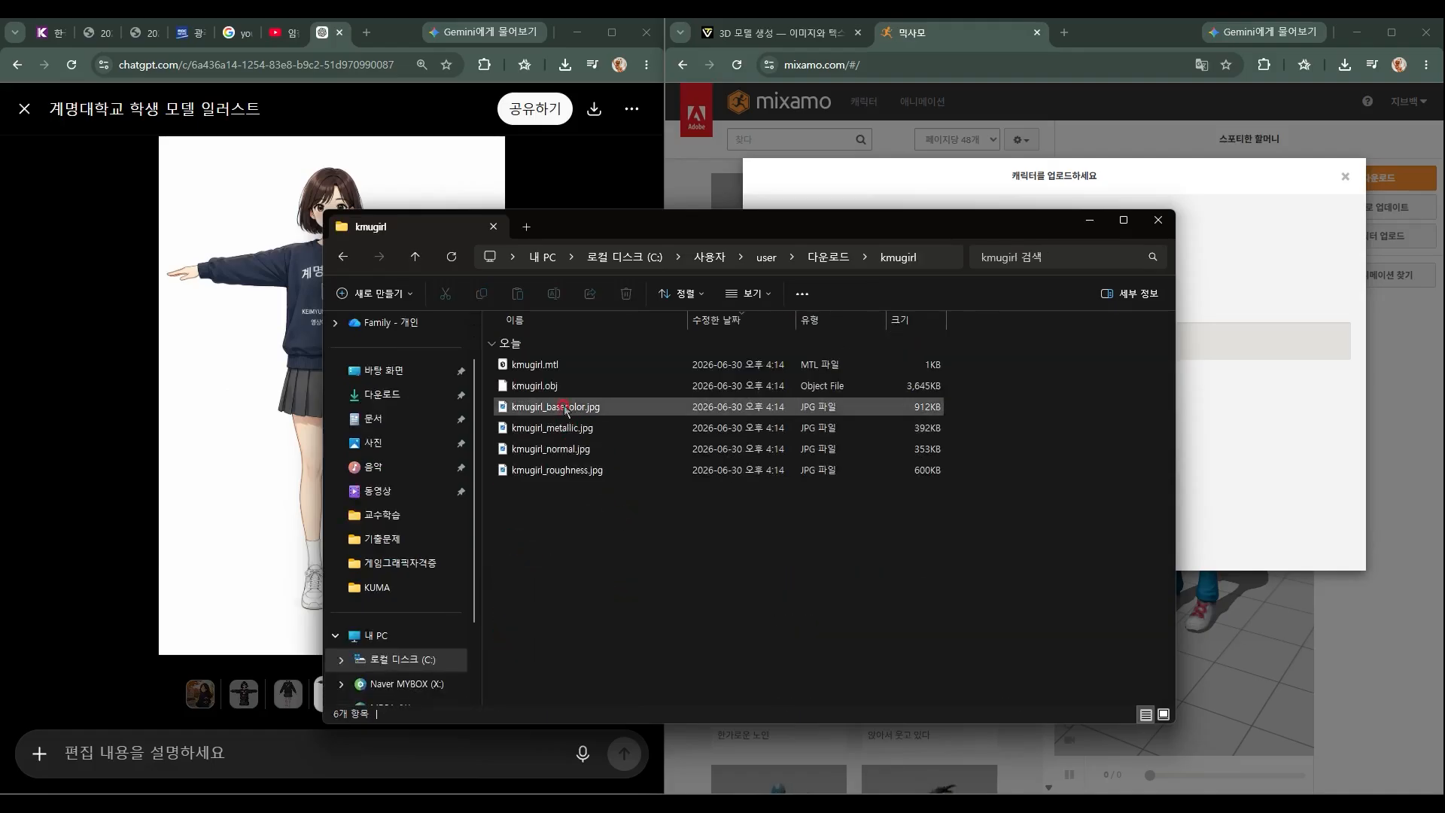
click(540, 386)
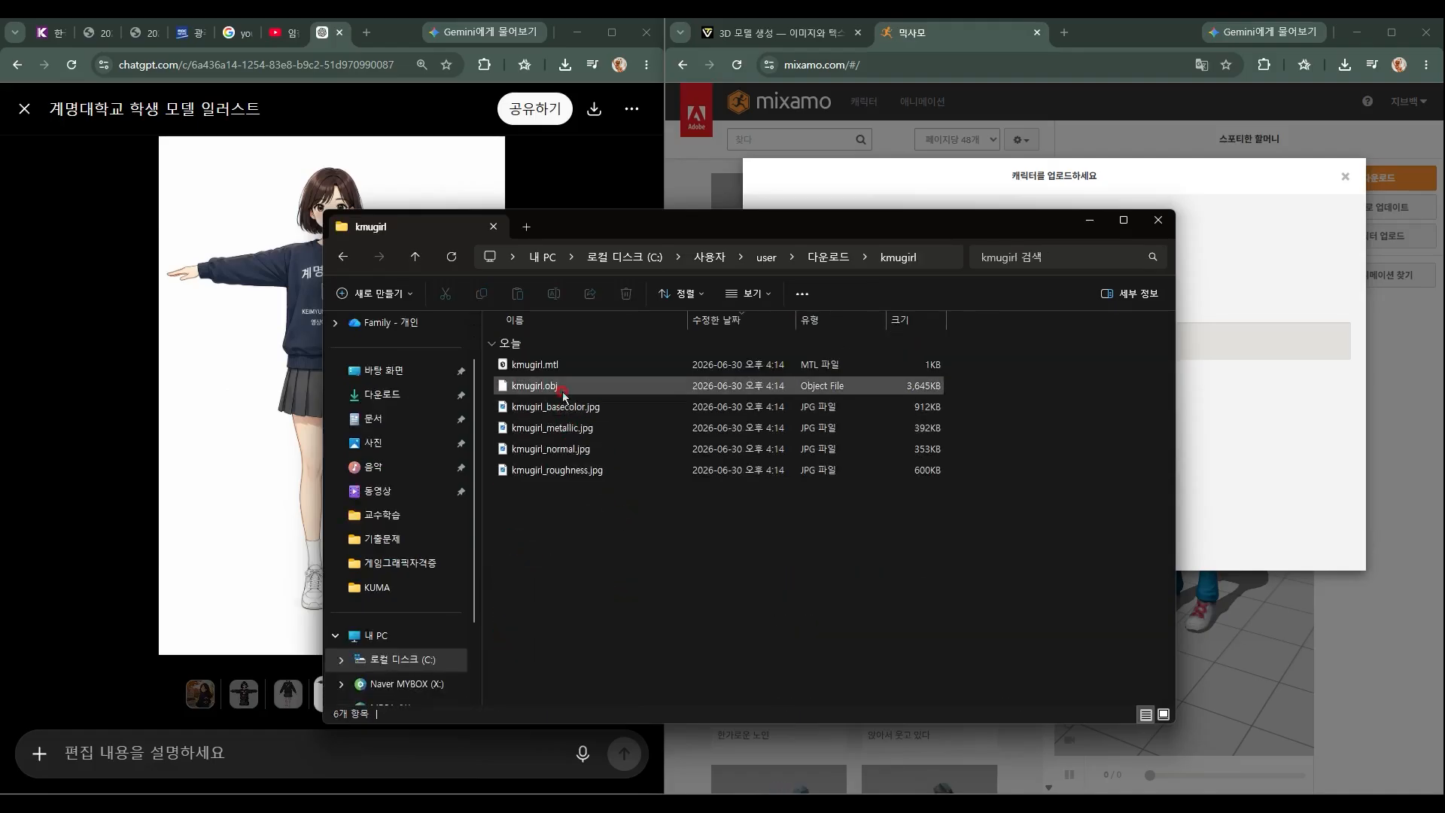
click(1089, 219)
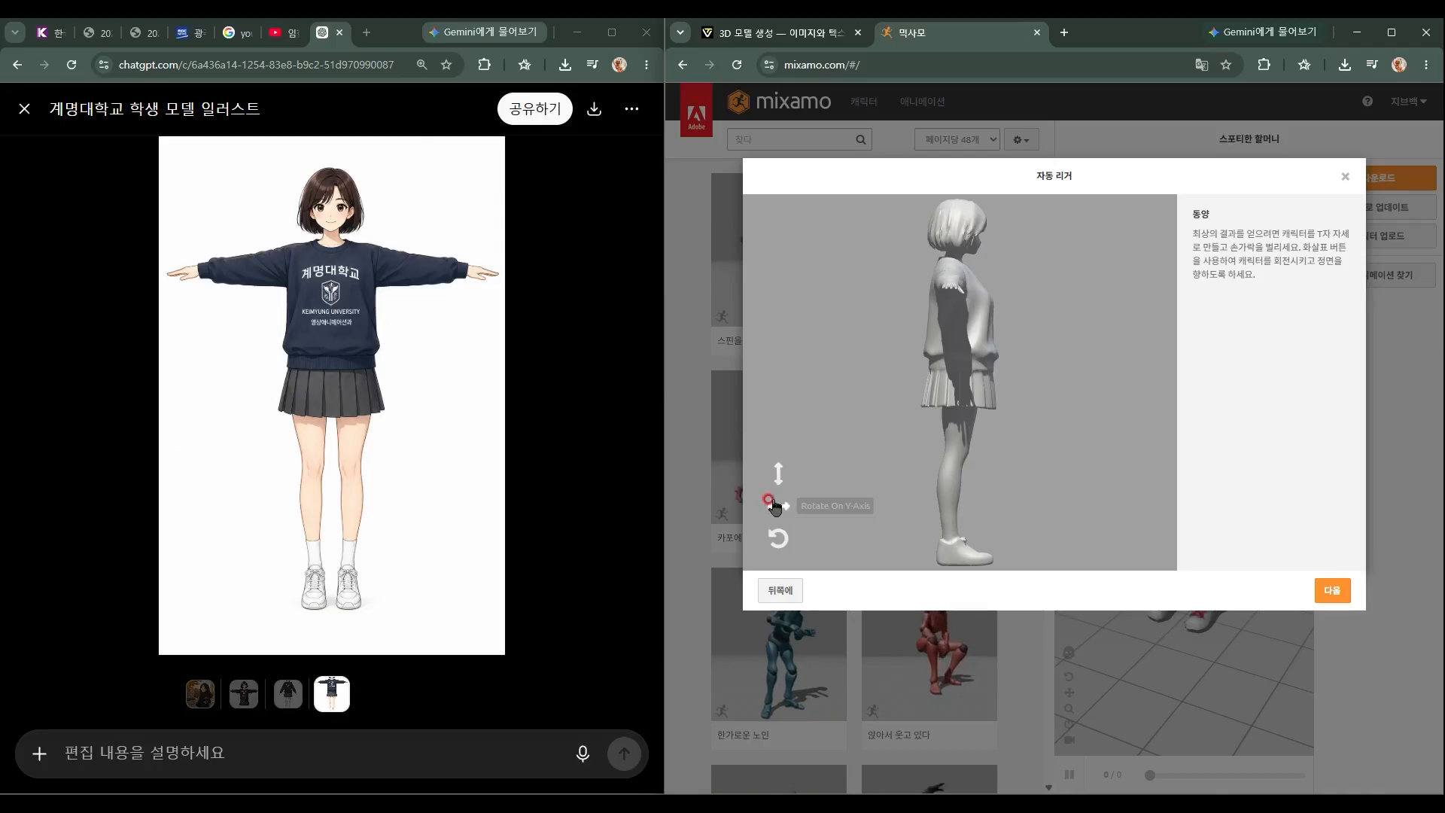
Rotate the uploaded character about the Y axis until it faces front and continue to marker placement
click(775, 506)
click(775, 506)
click(774, 506)
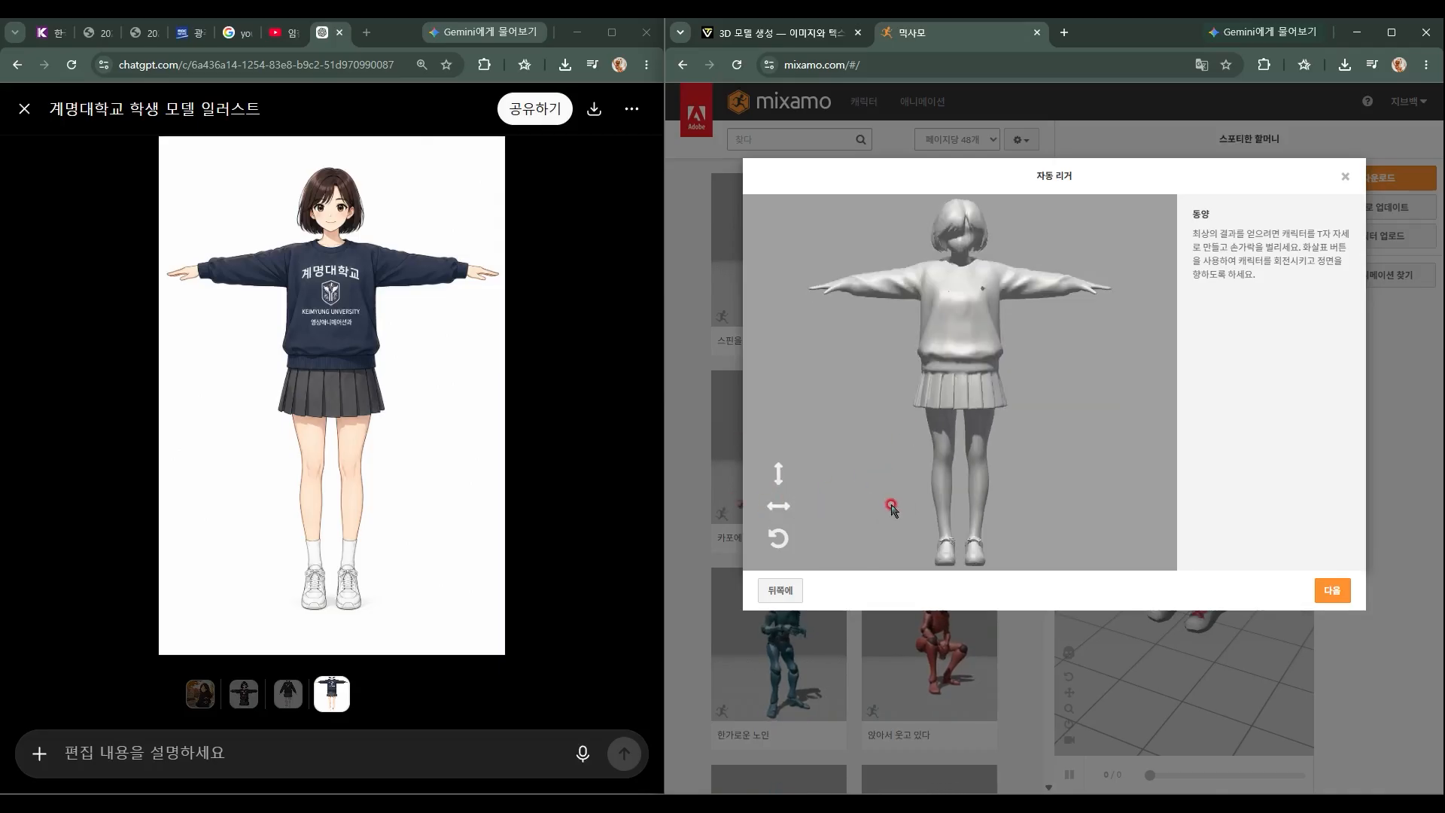
click(1330, 590)
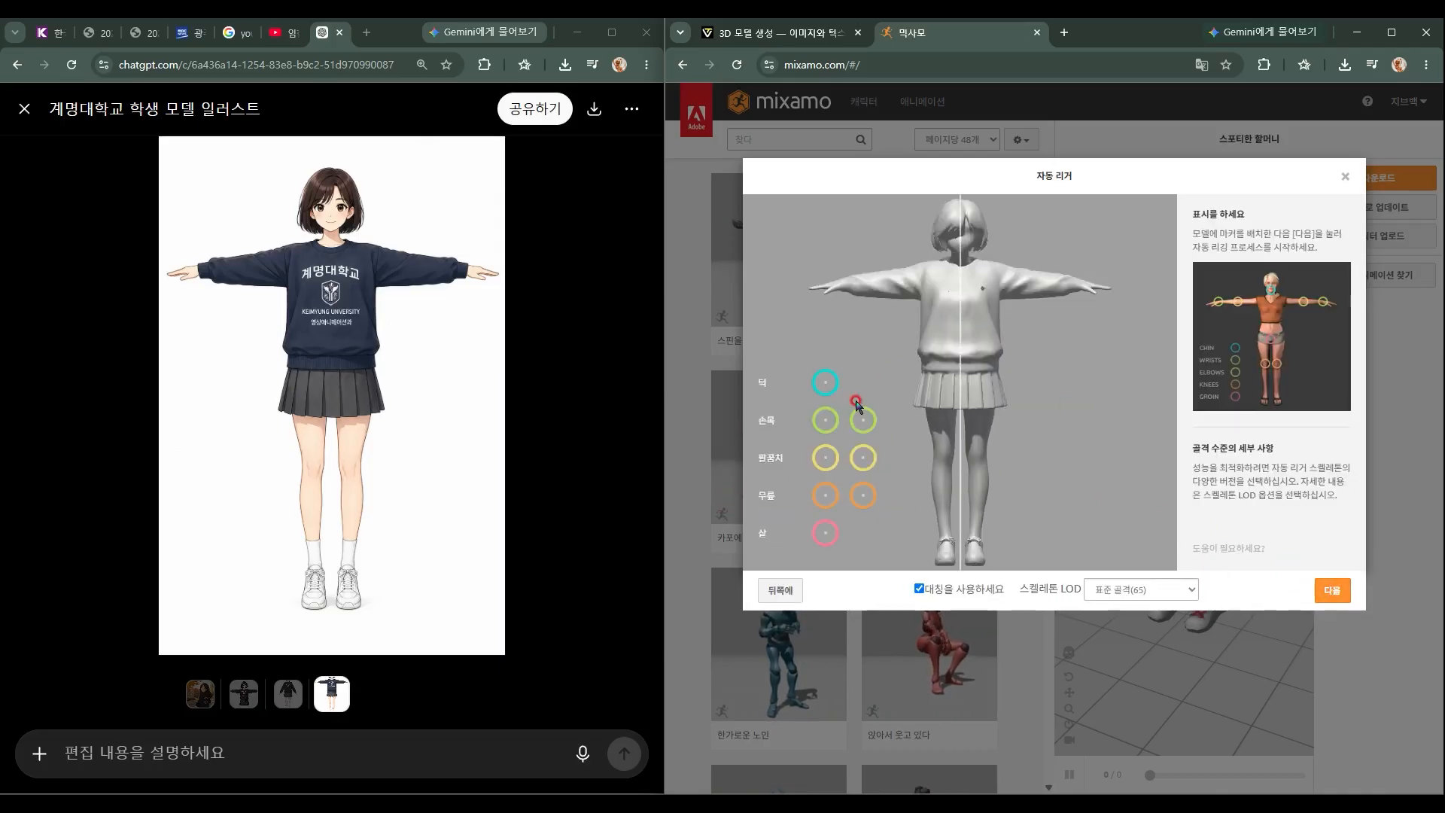
Place the auto-rigger markers on the character's chin, wrists, elbows, knees and groin with symmetry on
drag(889, 325, 960, 253)
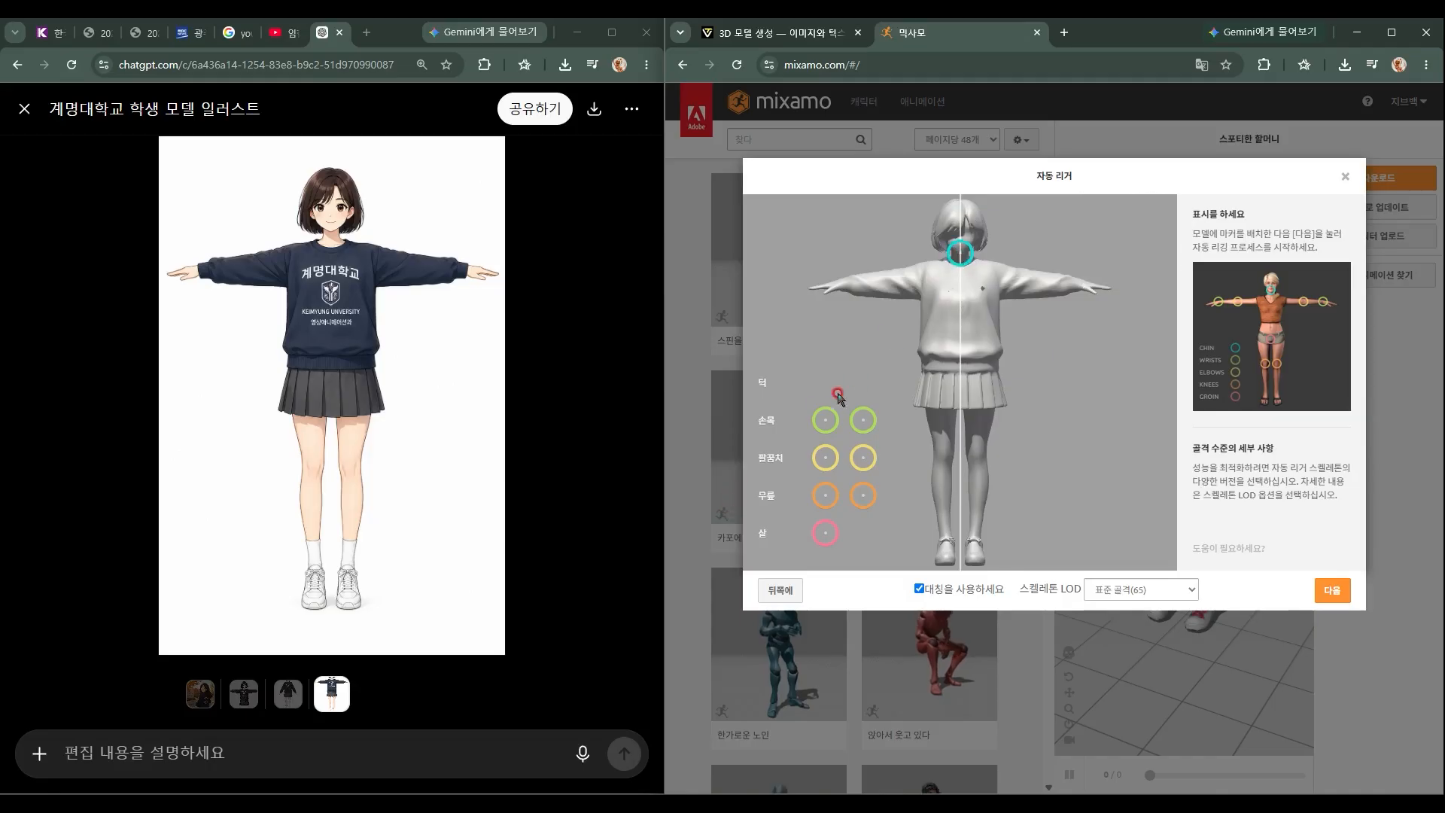
drag(826, 419, 841, 286)
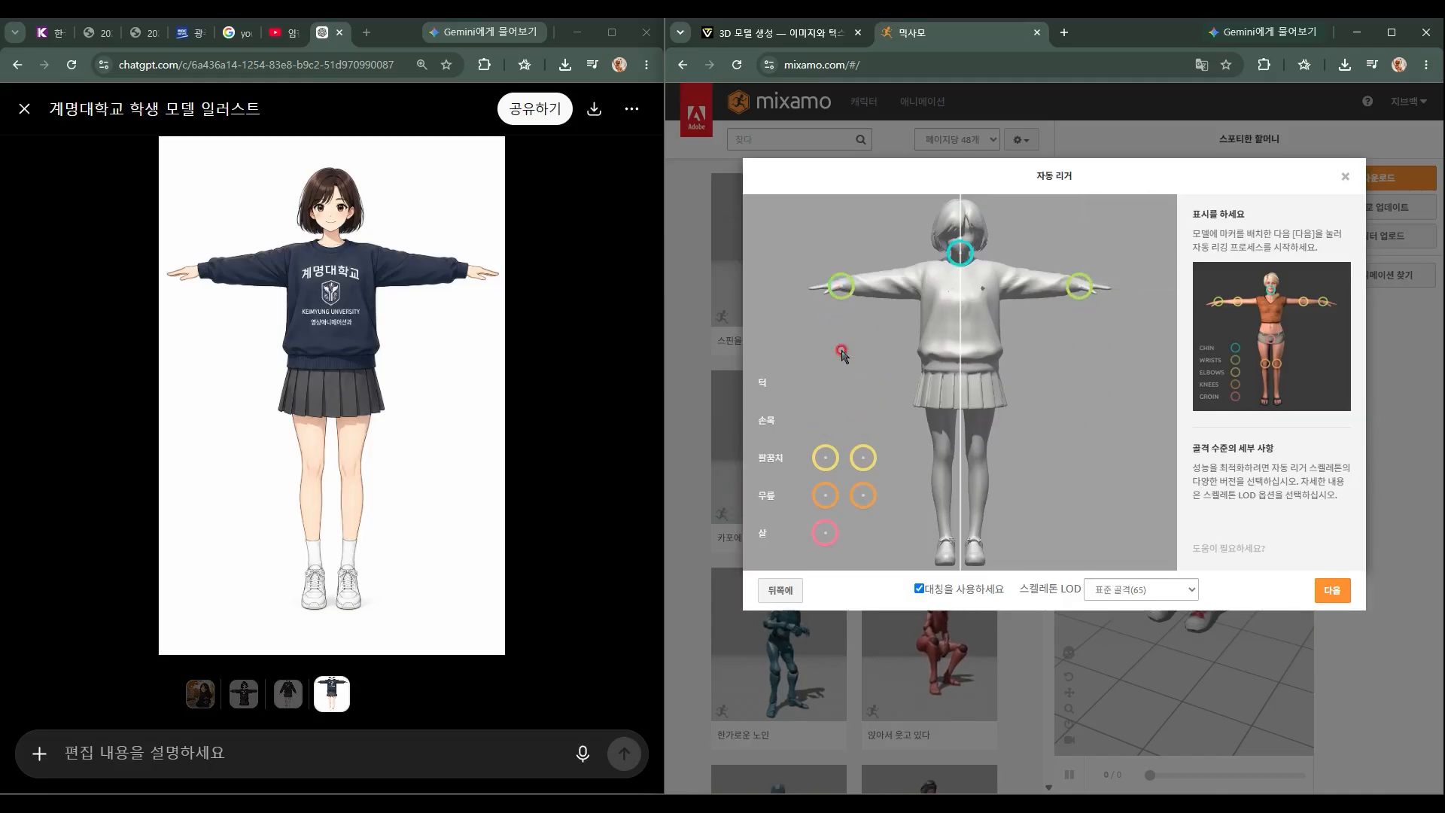
drag(826, 458, 891, 281)
mouse_move(826, 495)
mouse_down()
mouse_move(933, 487)
mouse_move(942, 458)
mouse_up()
mouse_move(825, 532)
mouse_down()
mouse_move(956, 405)
mouse_move(959, 370)
mouse_up()
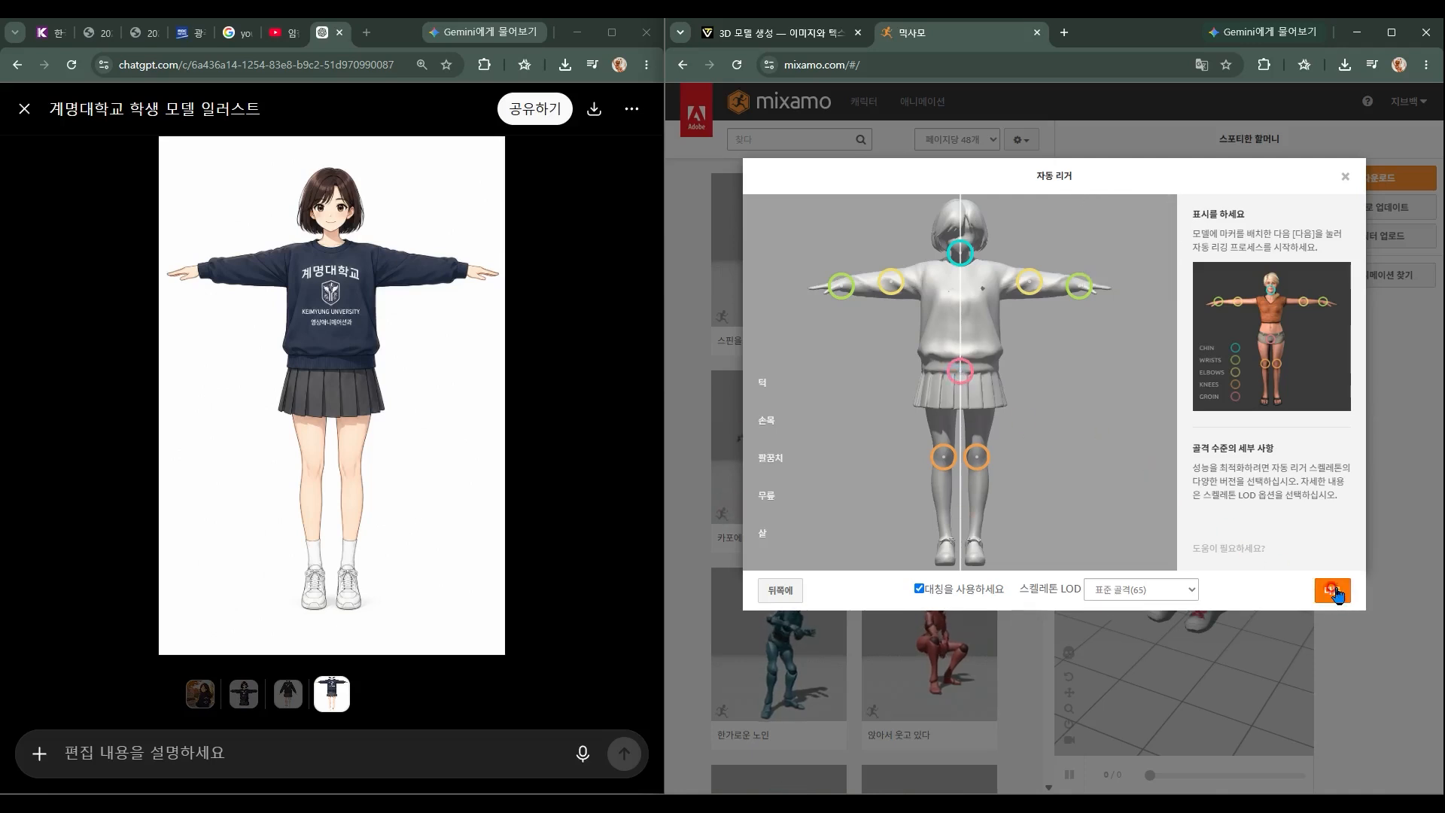
Auto-rig the character with the standard 65-bone skeleton and accept the rigged result
click(1189, 590)
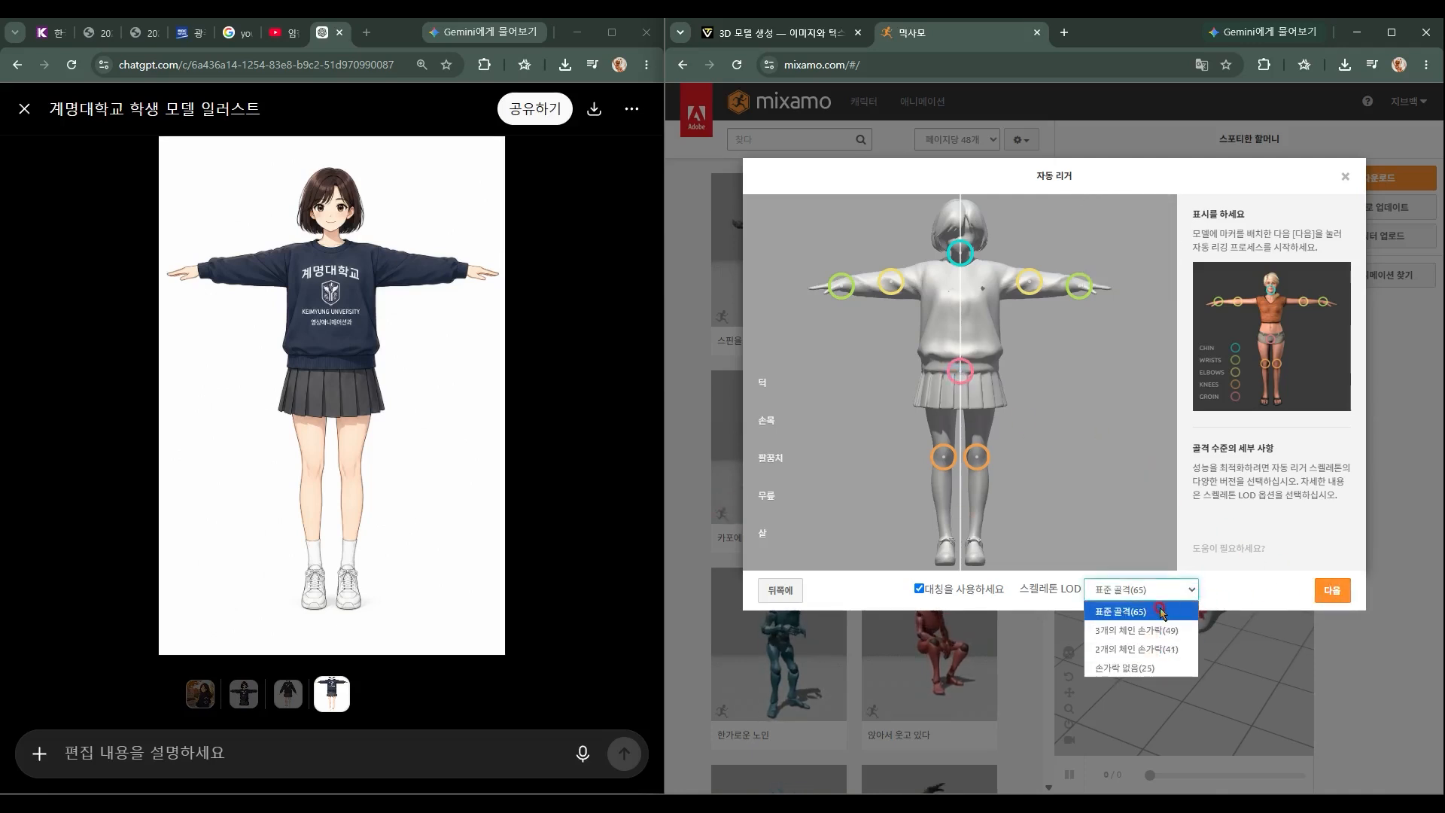
click(1227, 584)
click(1328, 590)
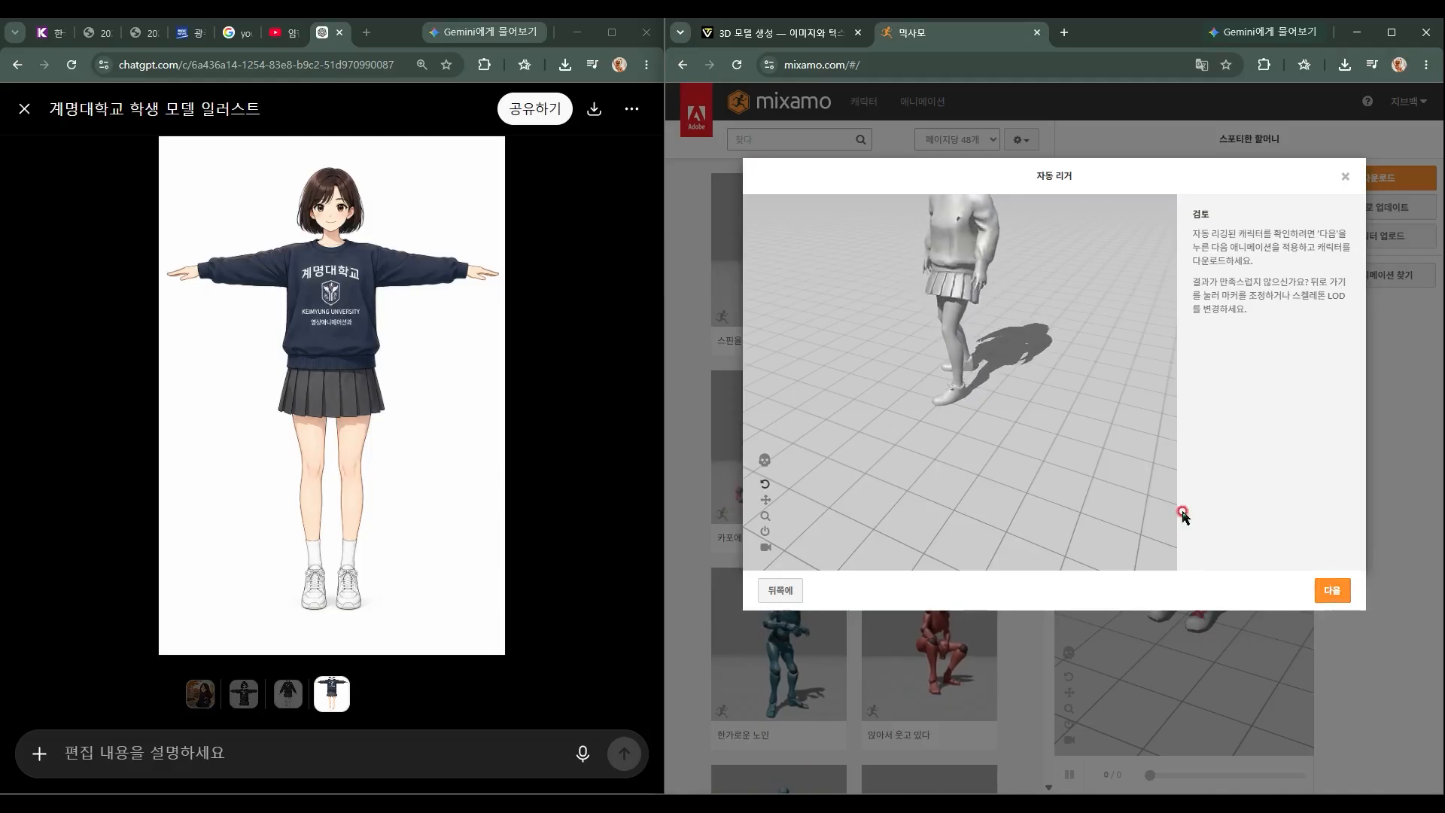
click(1335, 592)
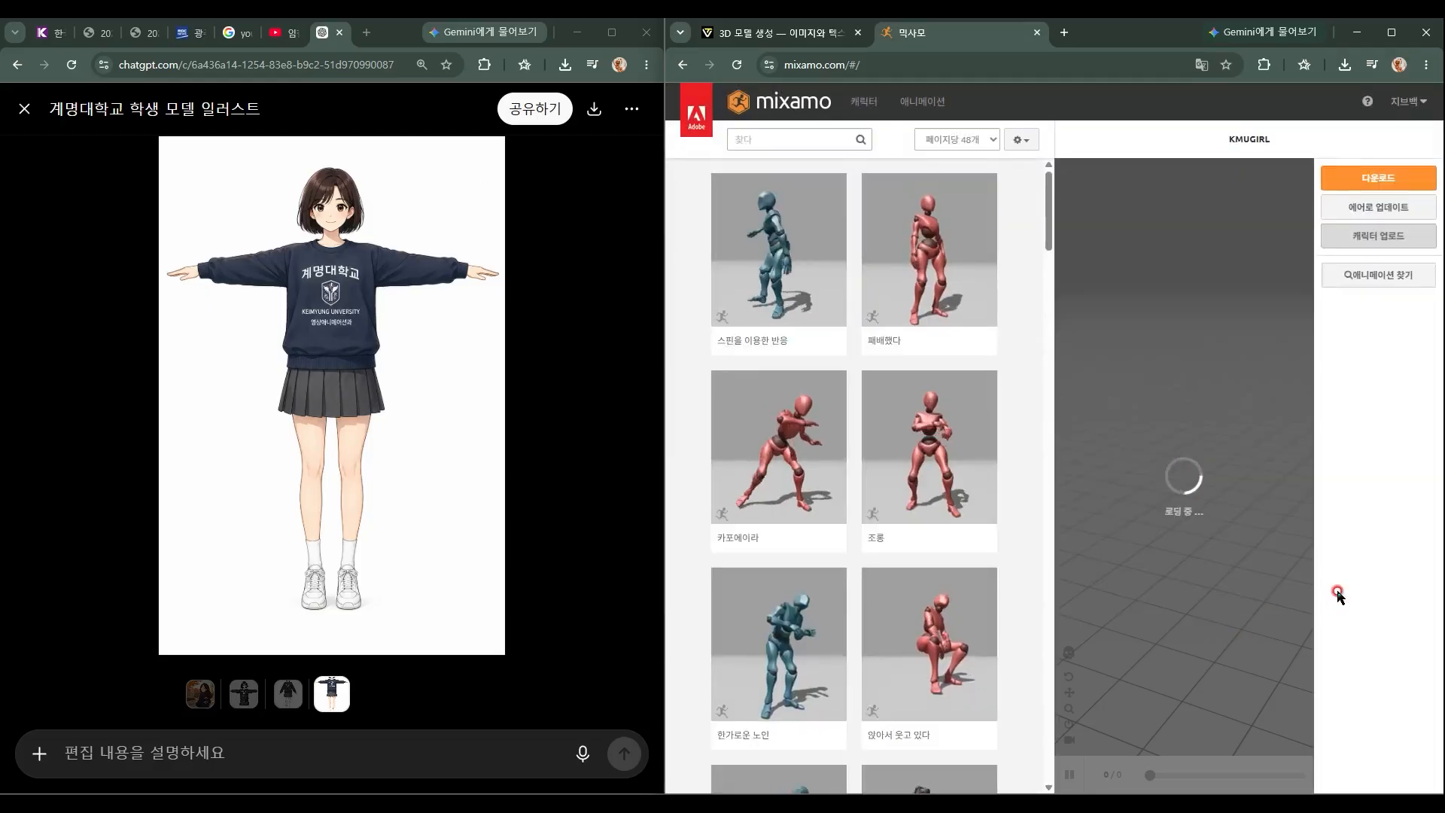
Maximize the browser, search the animations for "cako" and apply the third Capoeira animation to the character
click(1390, 32)
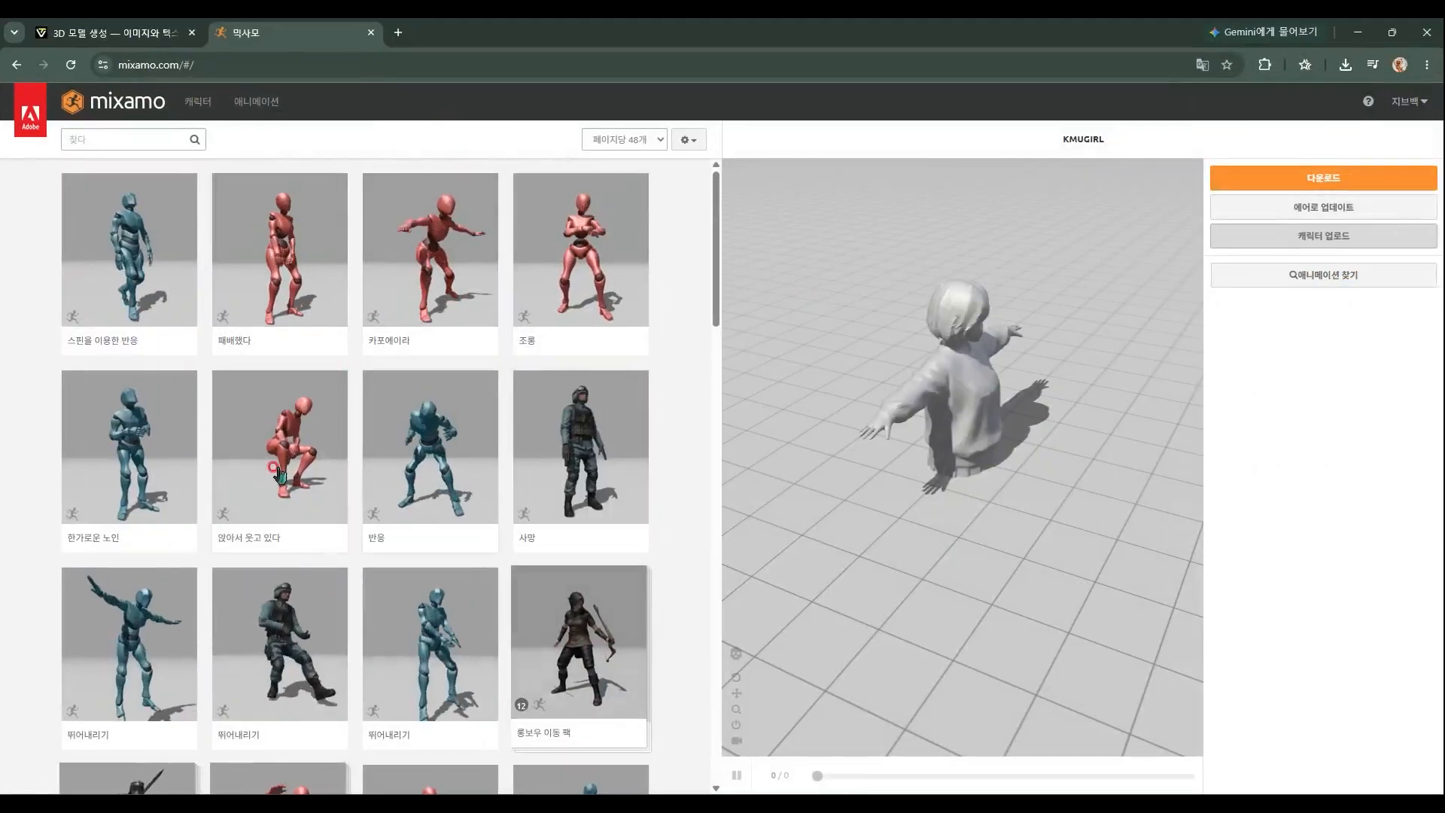
click(151, 140)
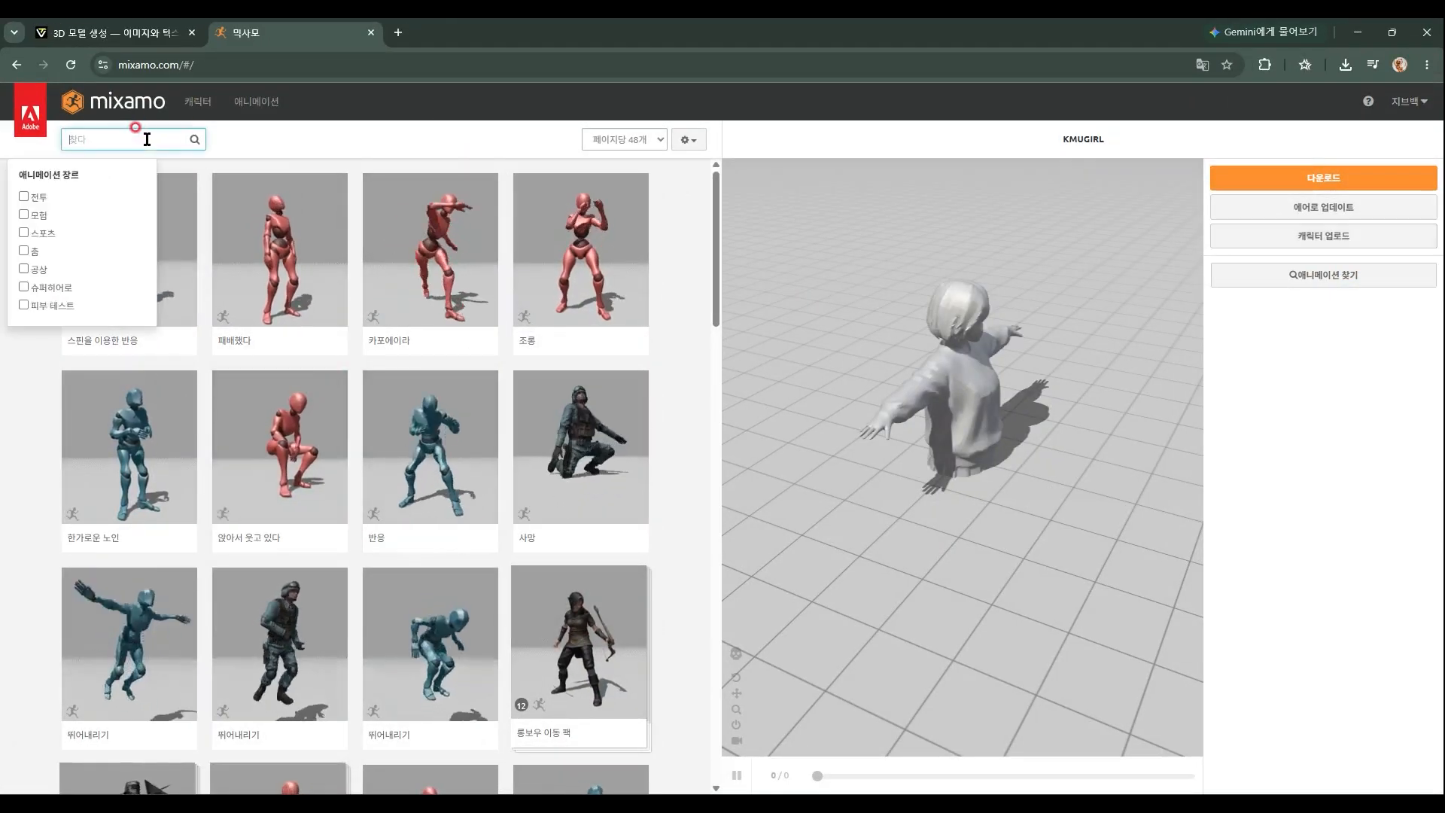
text(ㅇ)
key(BackSpace)
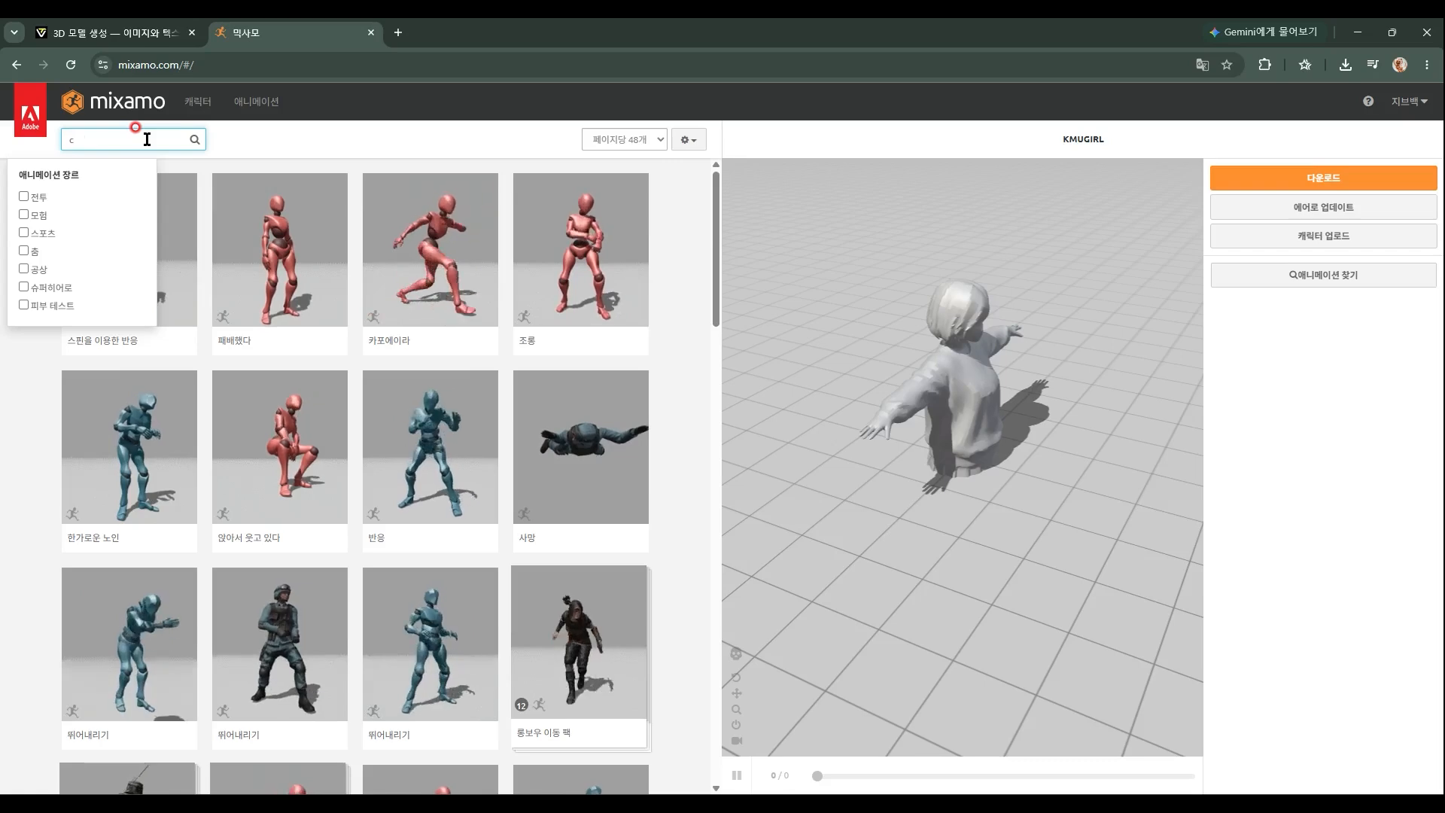
text(cako)
key(Return)
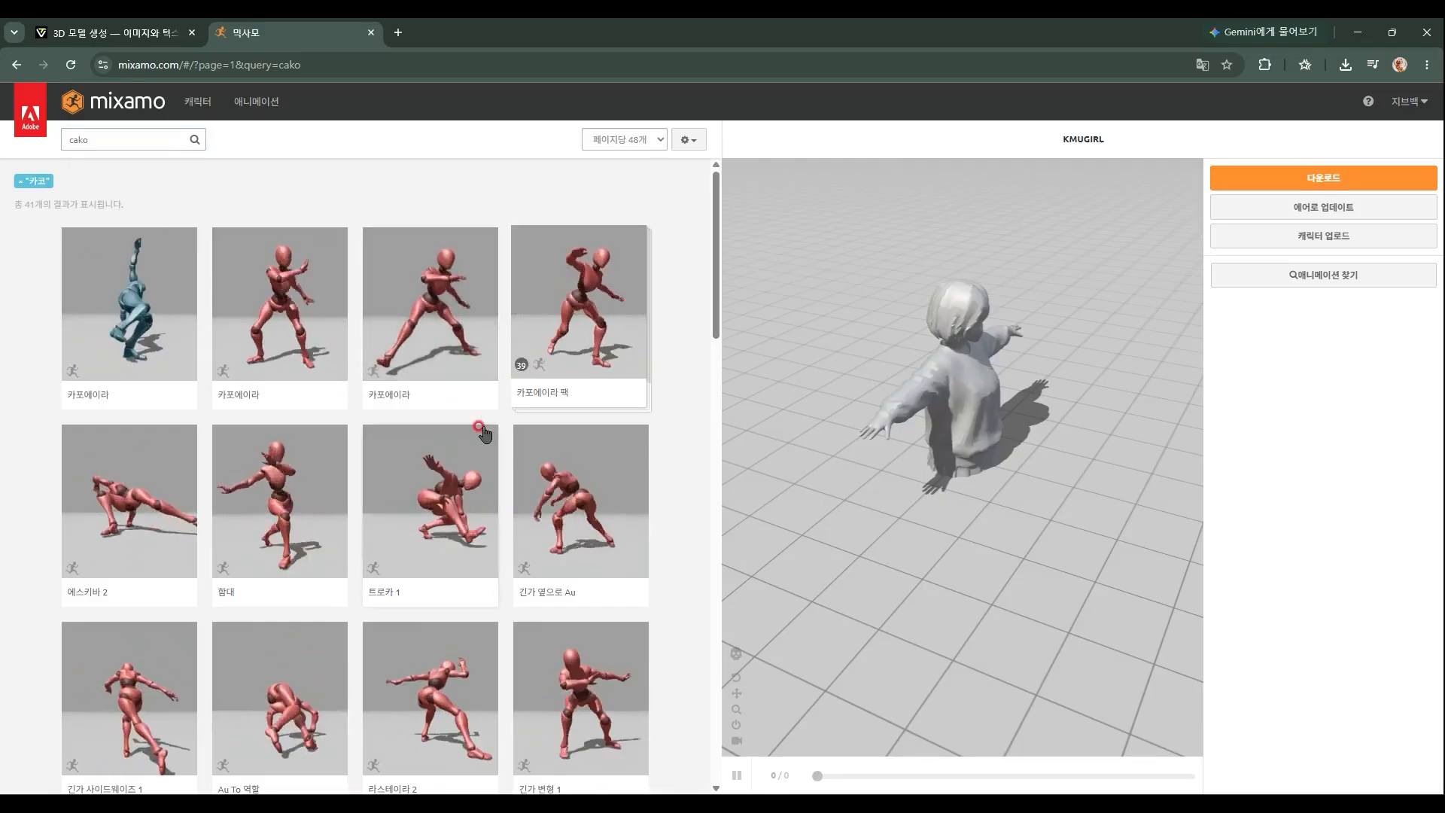
click(440, 289)
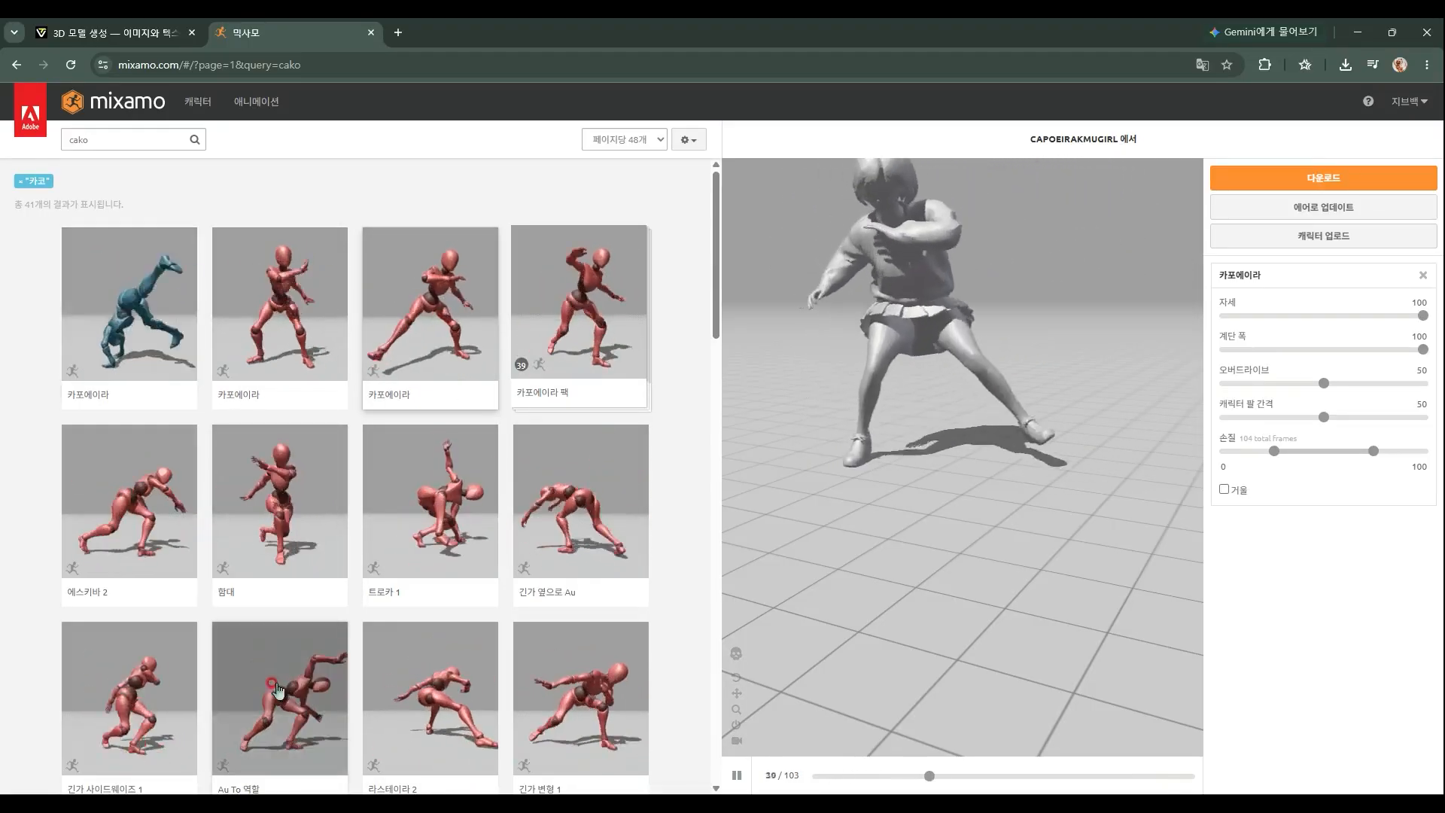
Search the animation library for "punch"
double_click(107, 139)
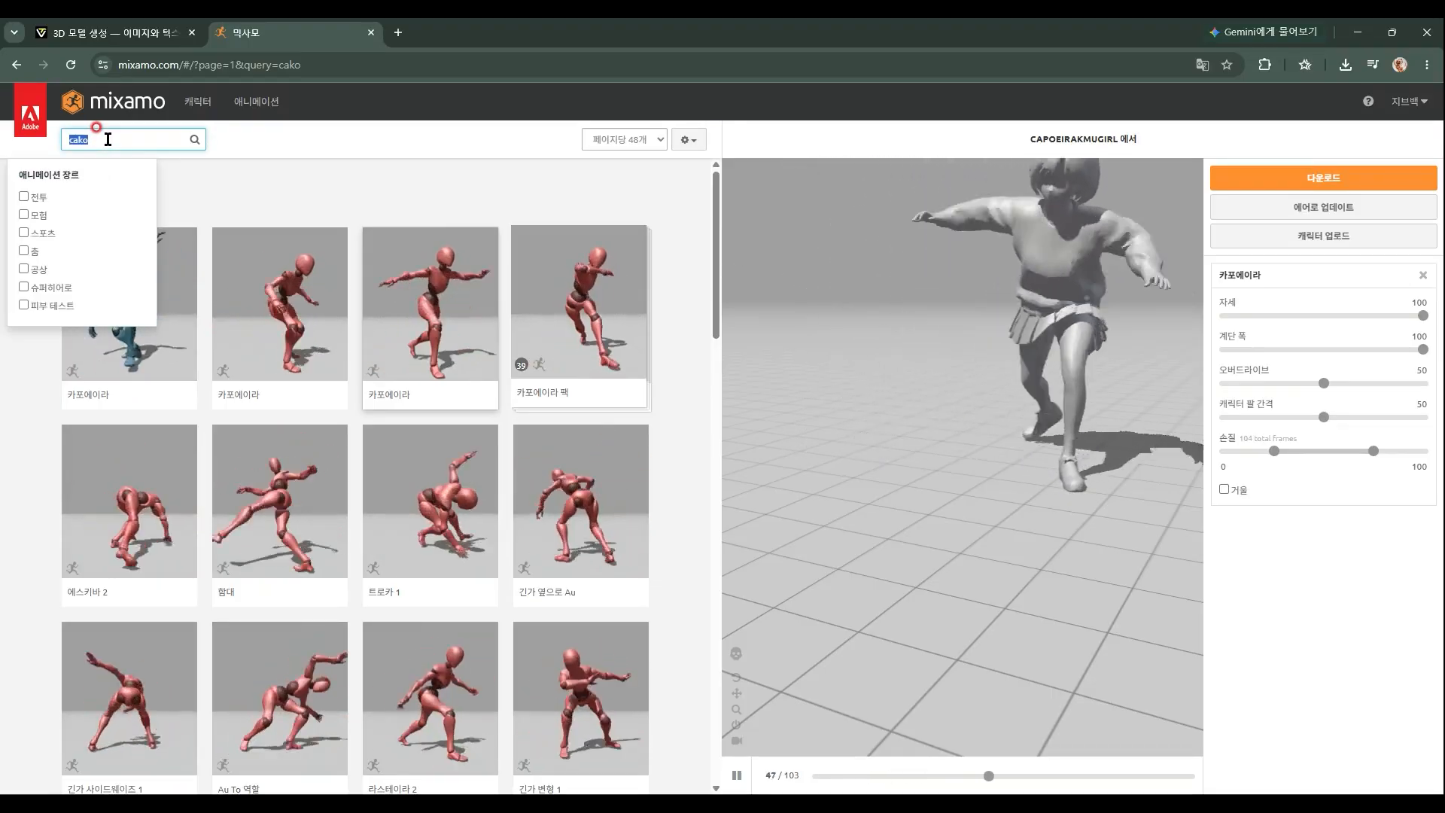
text(punch)
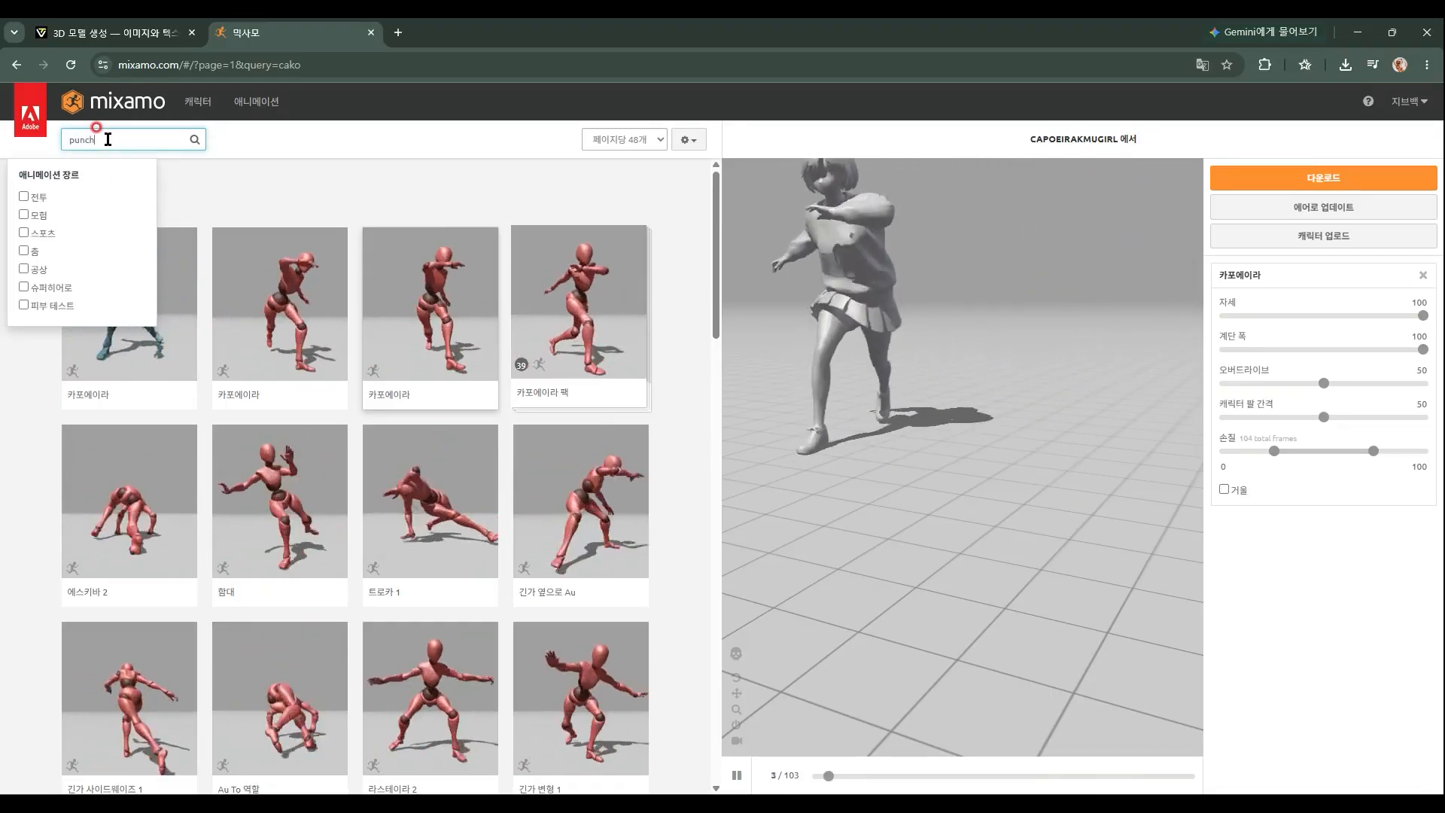
key(Return)
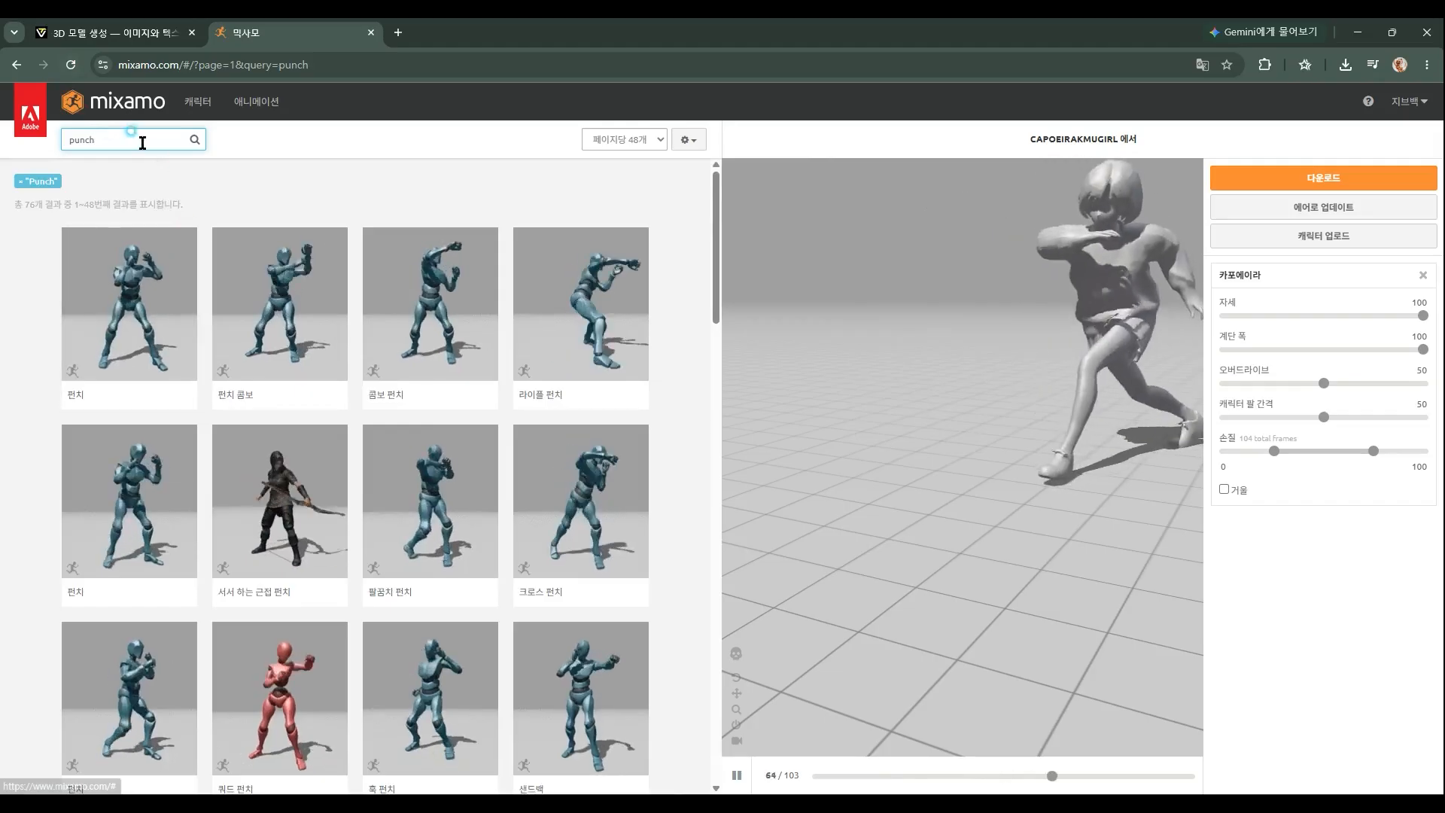
Search the animations for "run" and apply the run shown on the black-haired woman, set to play in place
double_click(142, 141)
text(run)
key(Return)
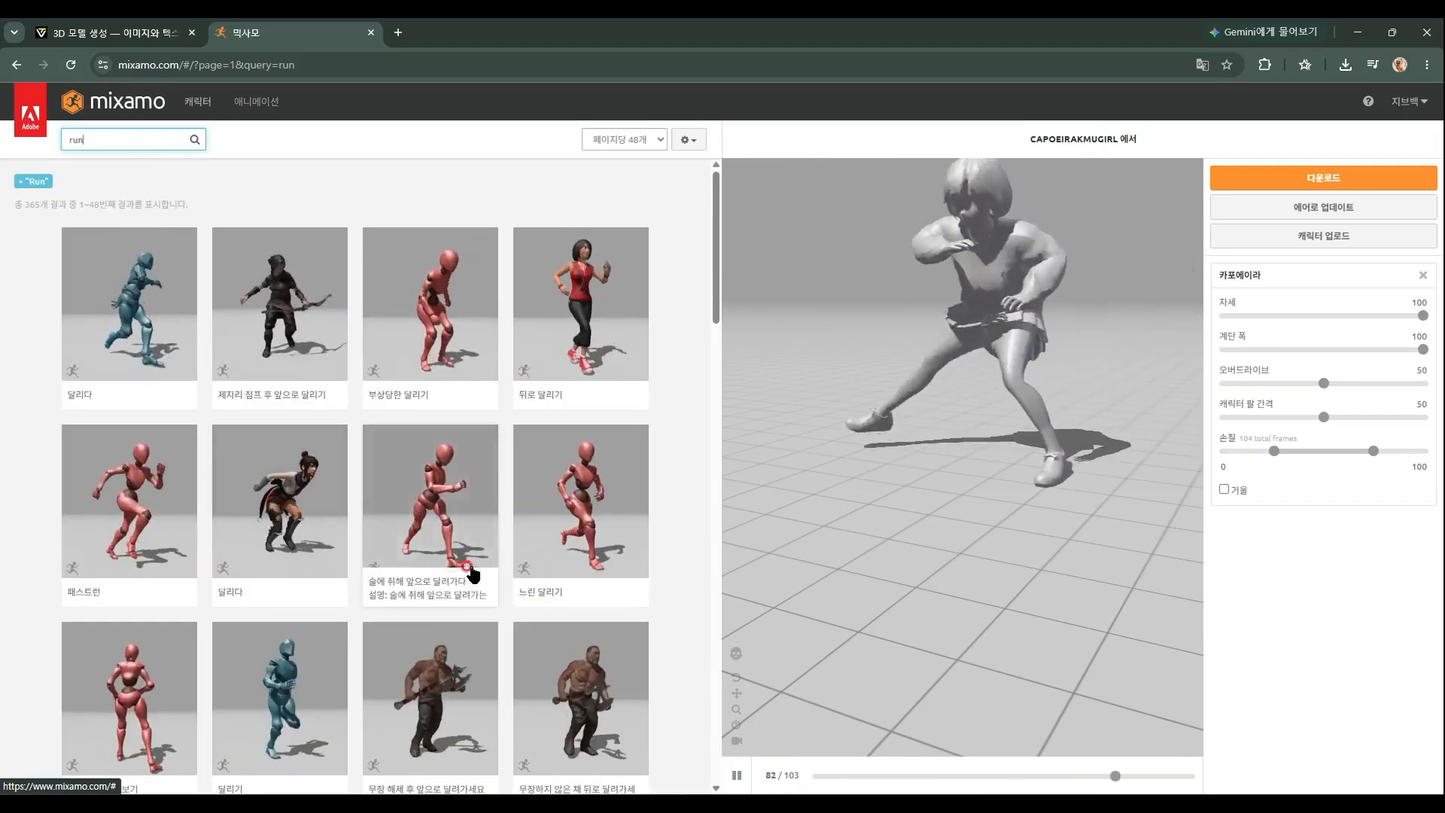
click(331, 587)
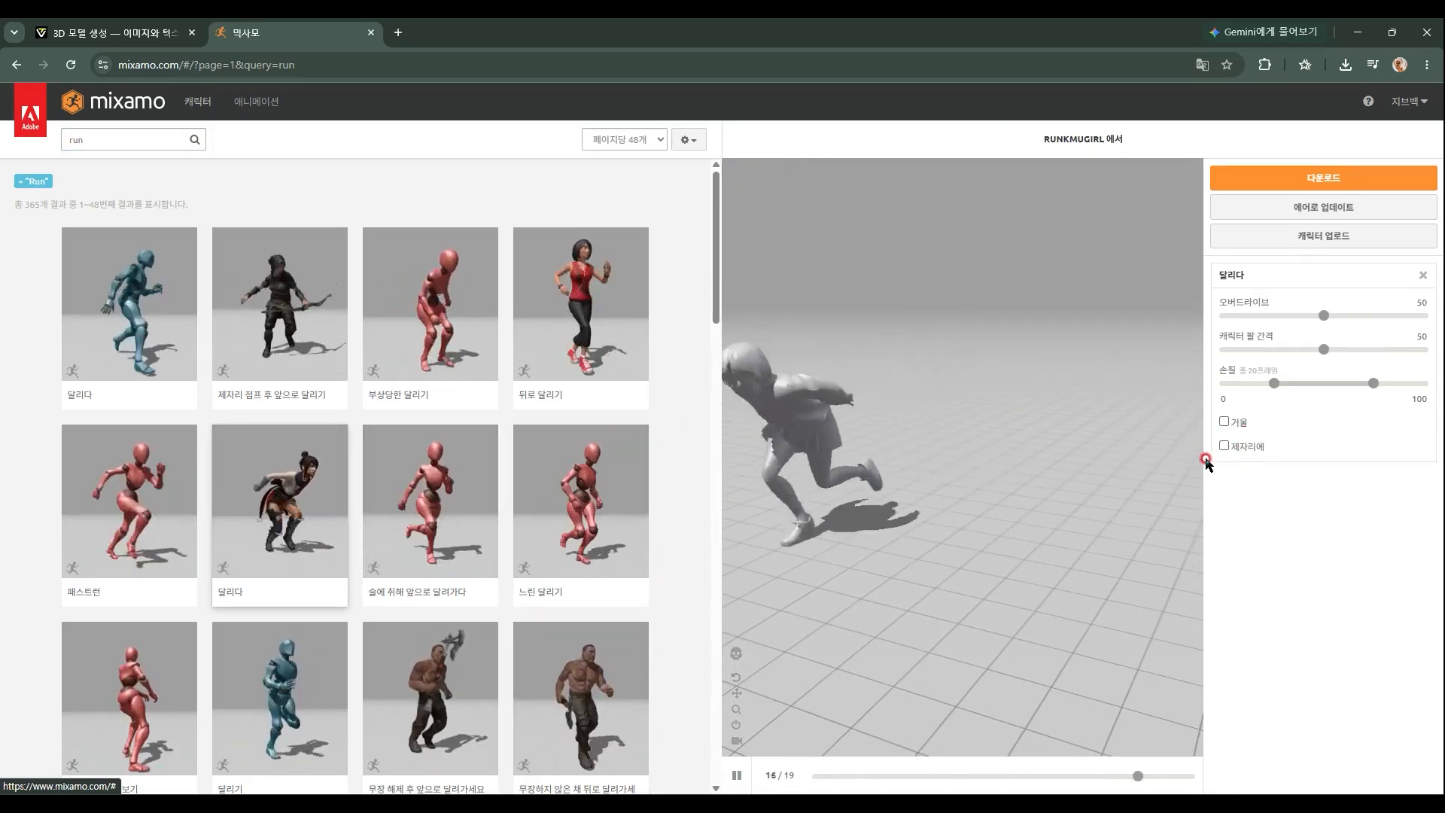
click(1224, 445)
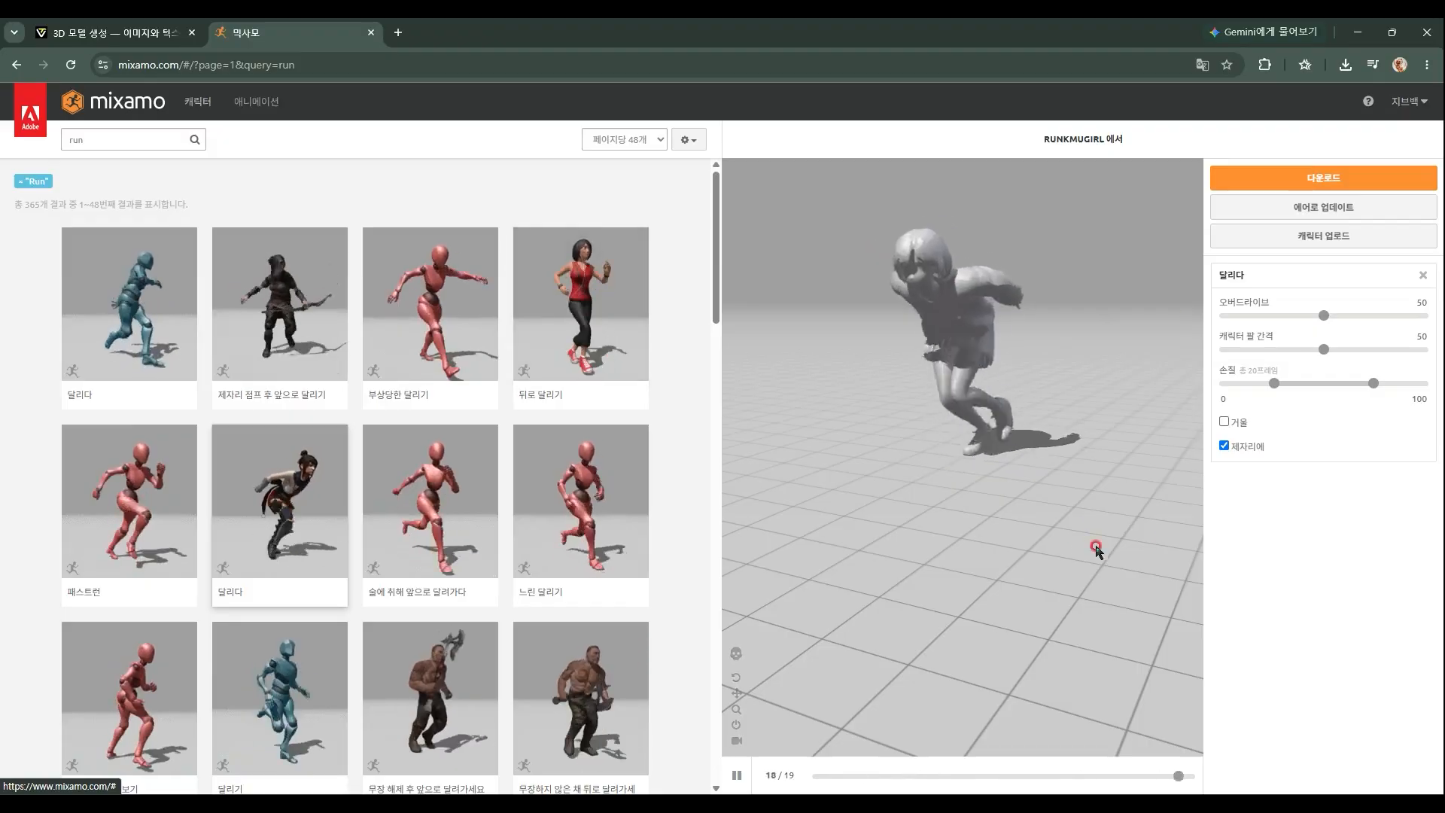
Download the animated character with skin in the FBX for Unity (.fbx) format at 30 frames per second
click(1353, 180)
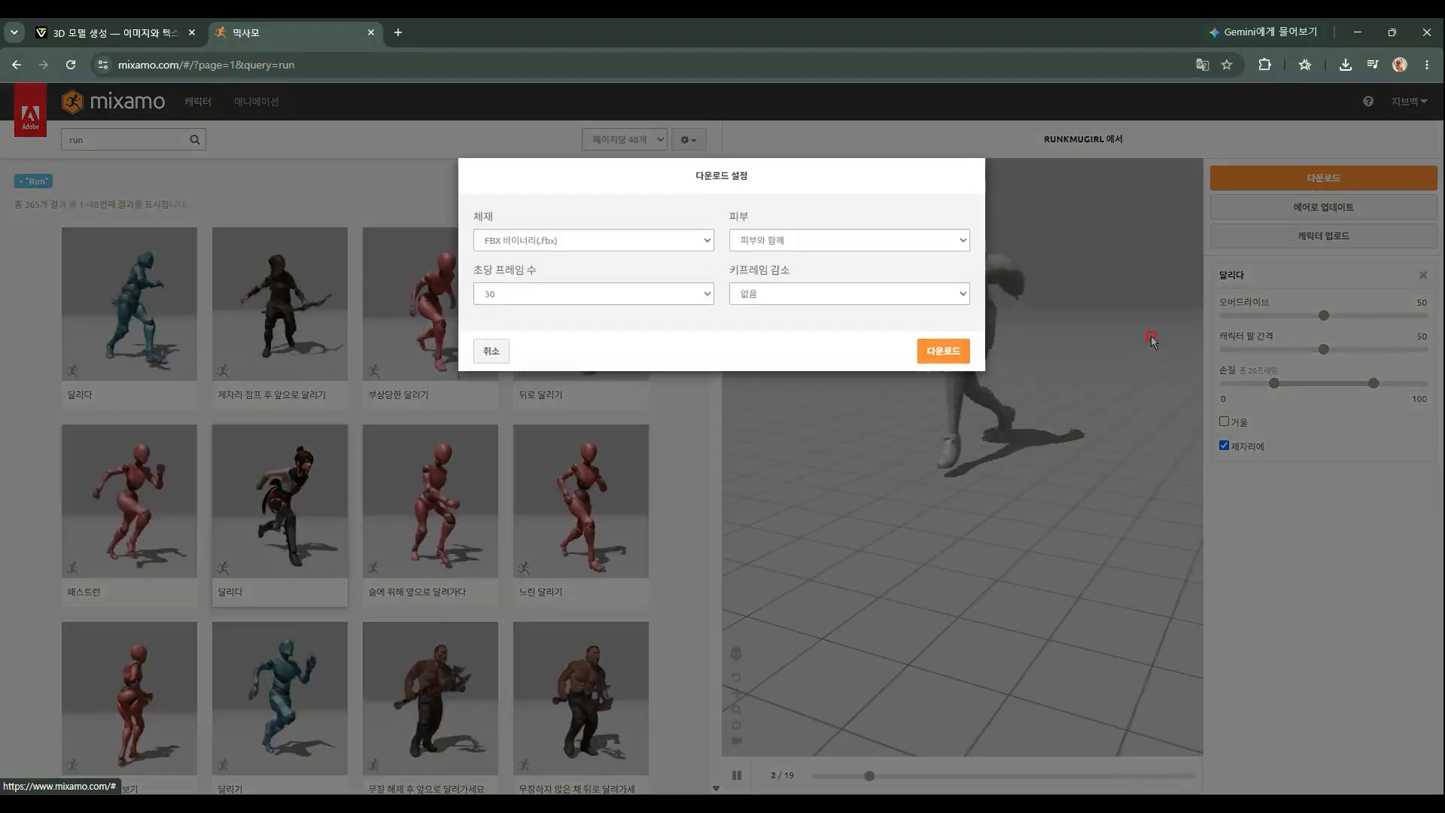
click(768, 240)
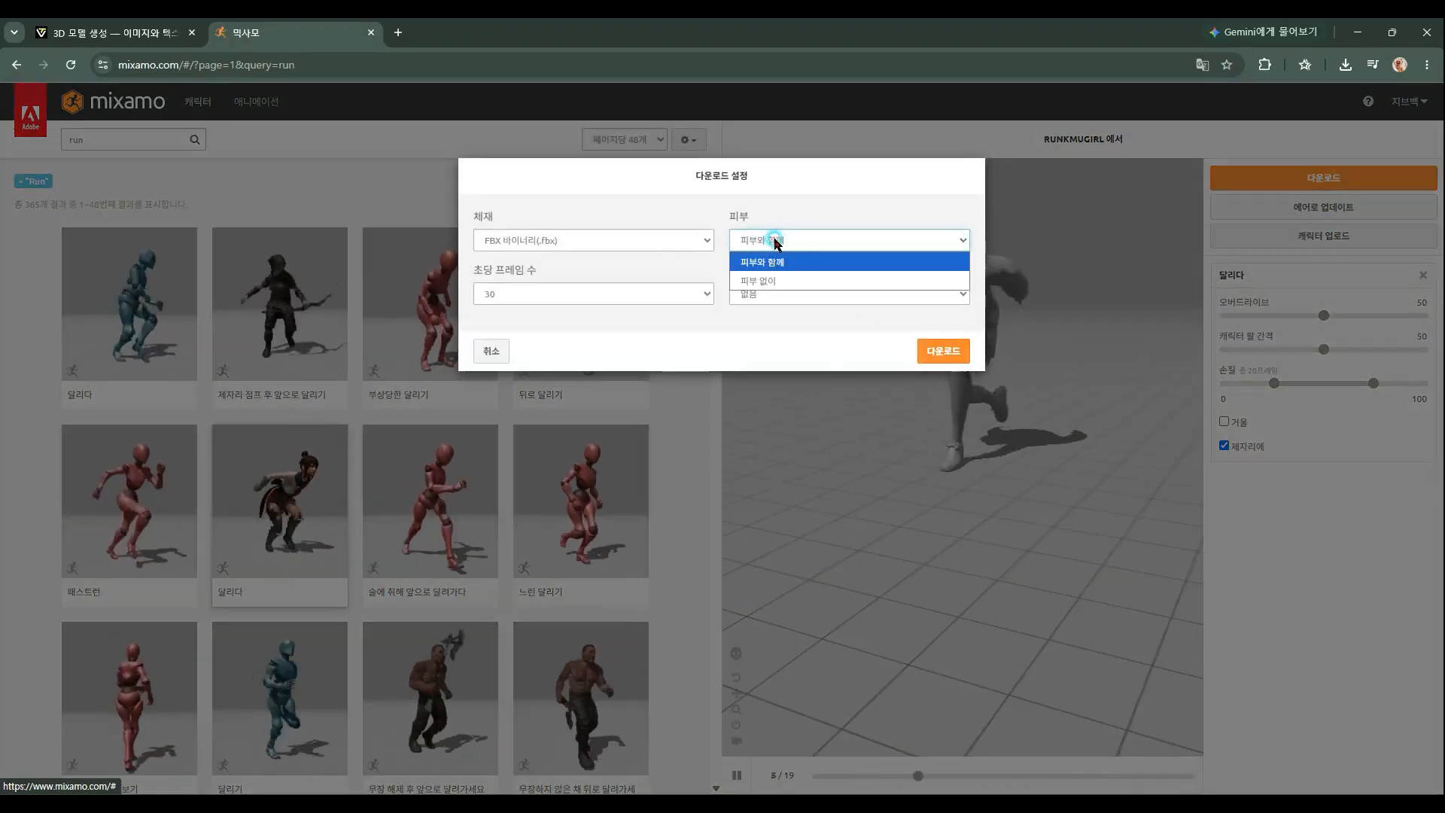
click(758, 261)
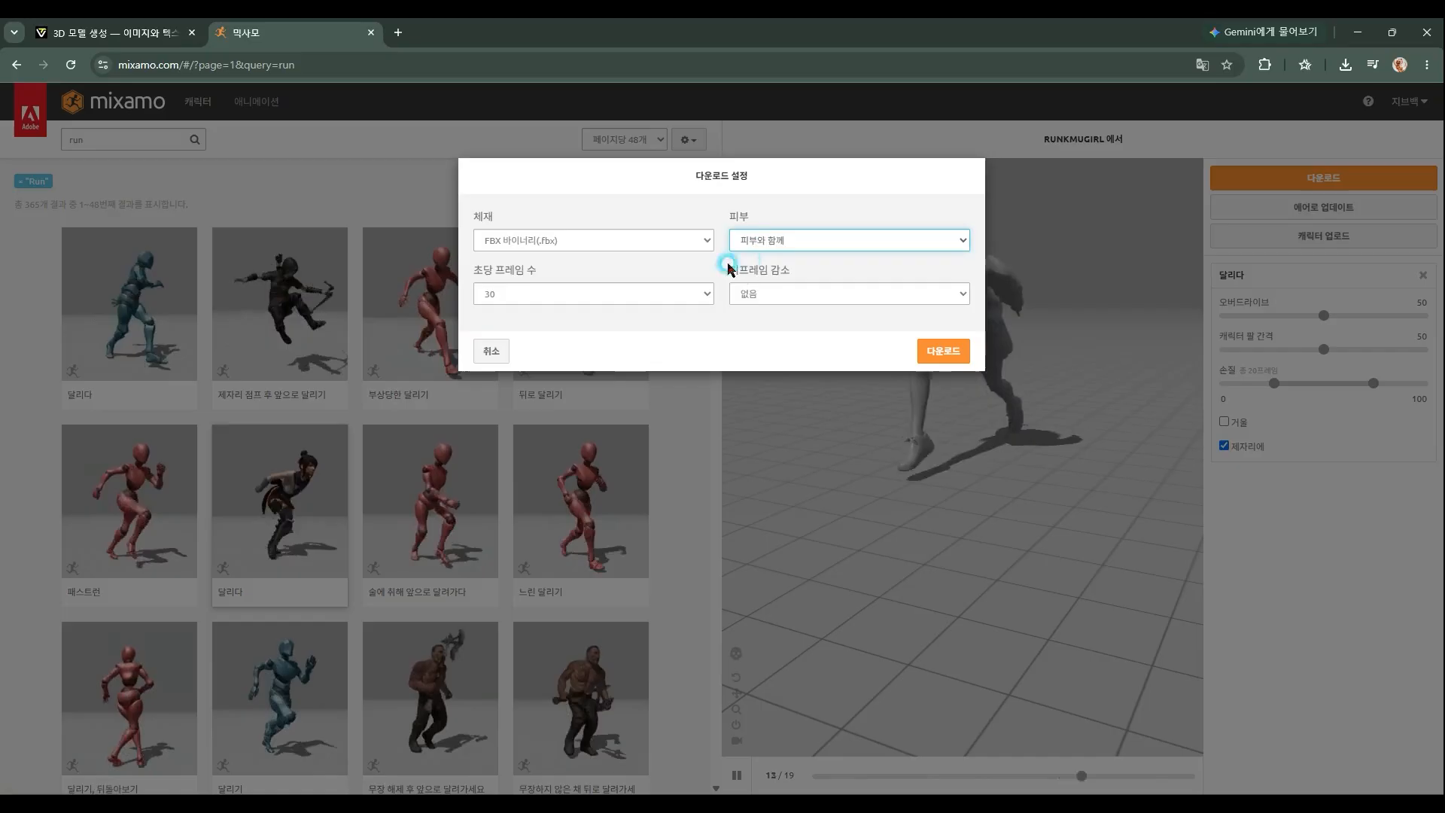
click(572, 241)
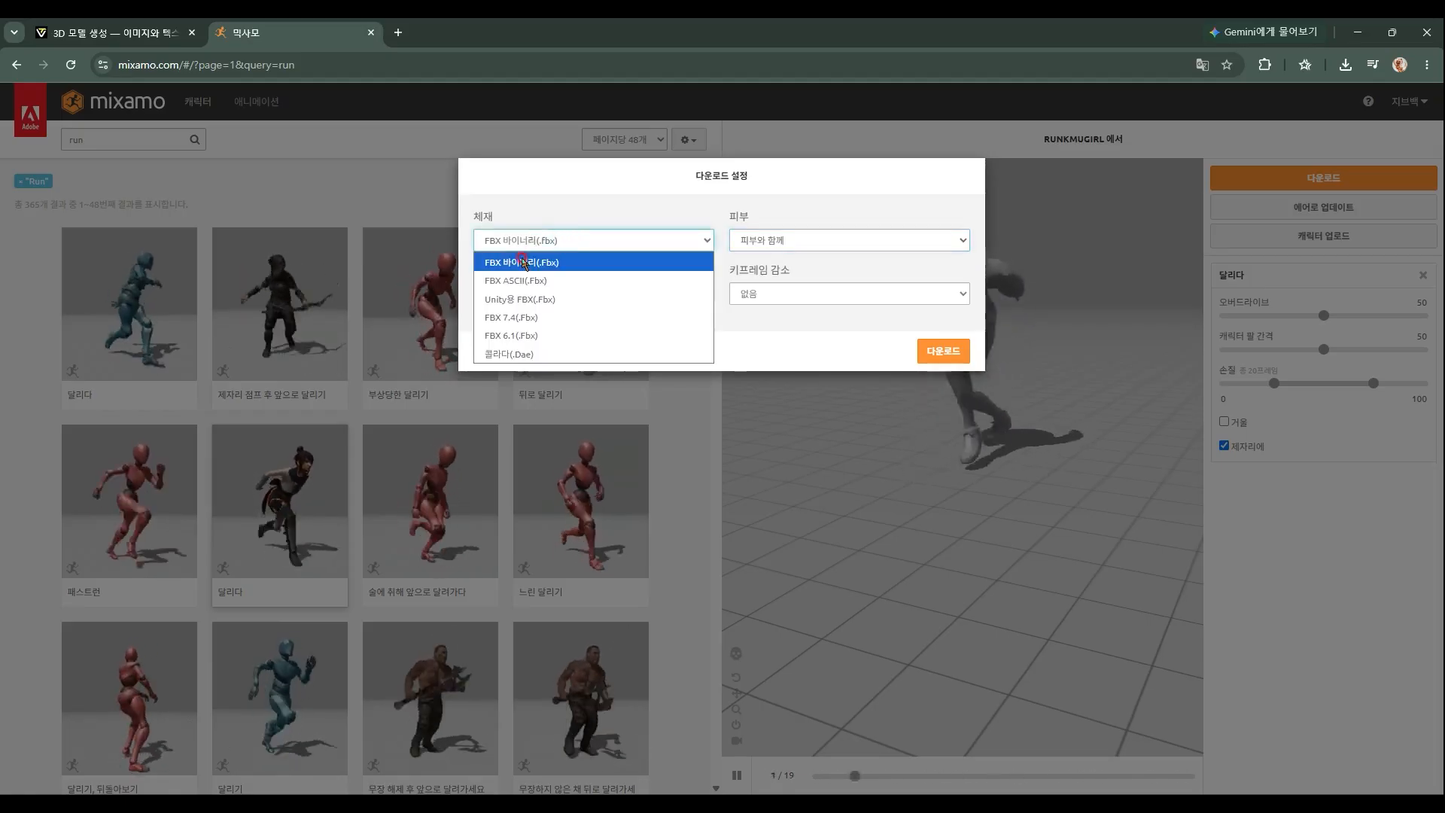
click(536, 298)
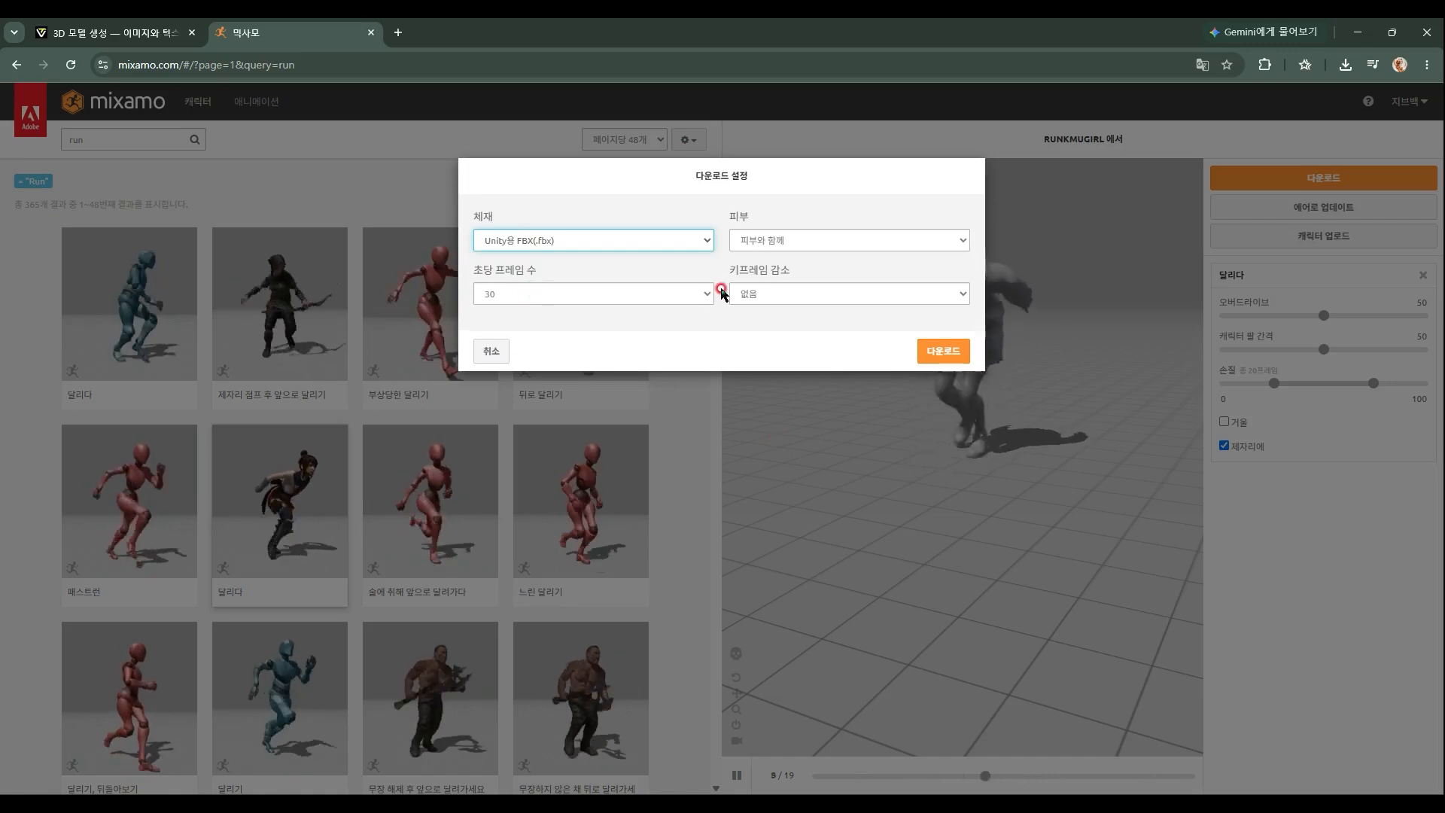
click(942, 352)
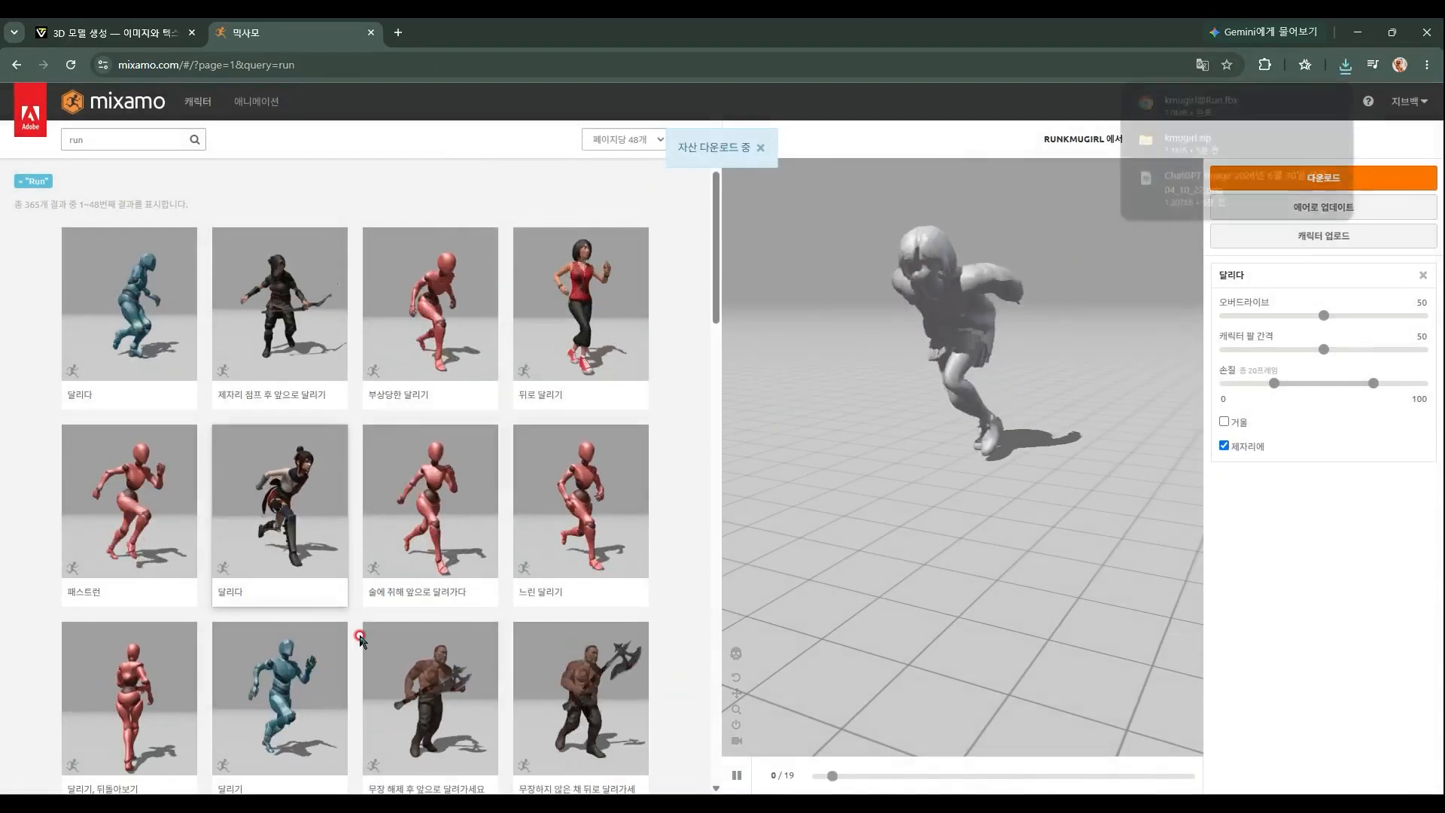
Switch to Blender and start saving the unsaved table scene as a Blender file
mouse_move(489, 804)
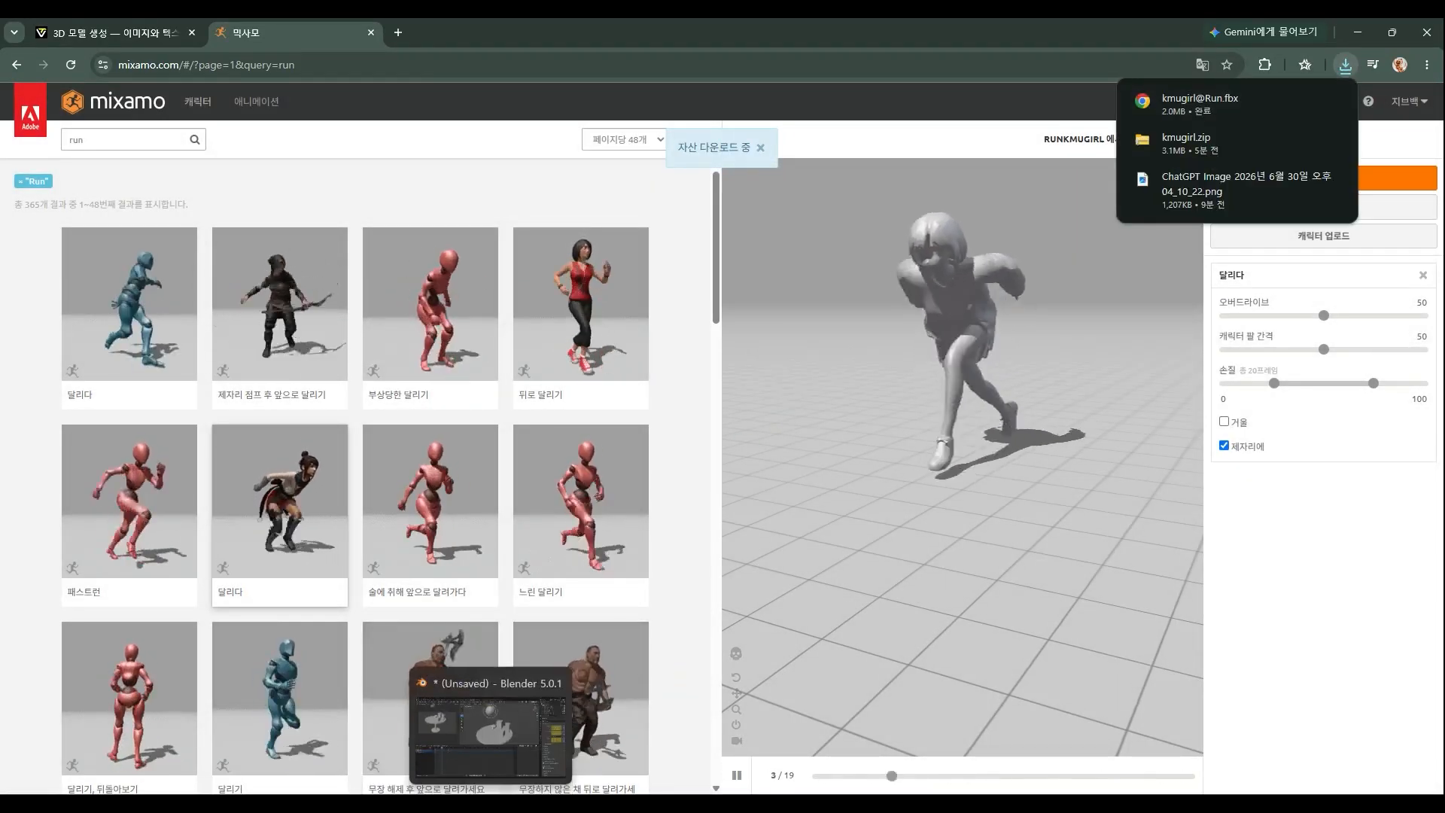
click(485, 704)
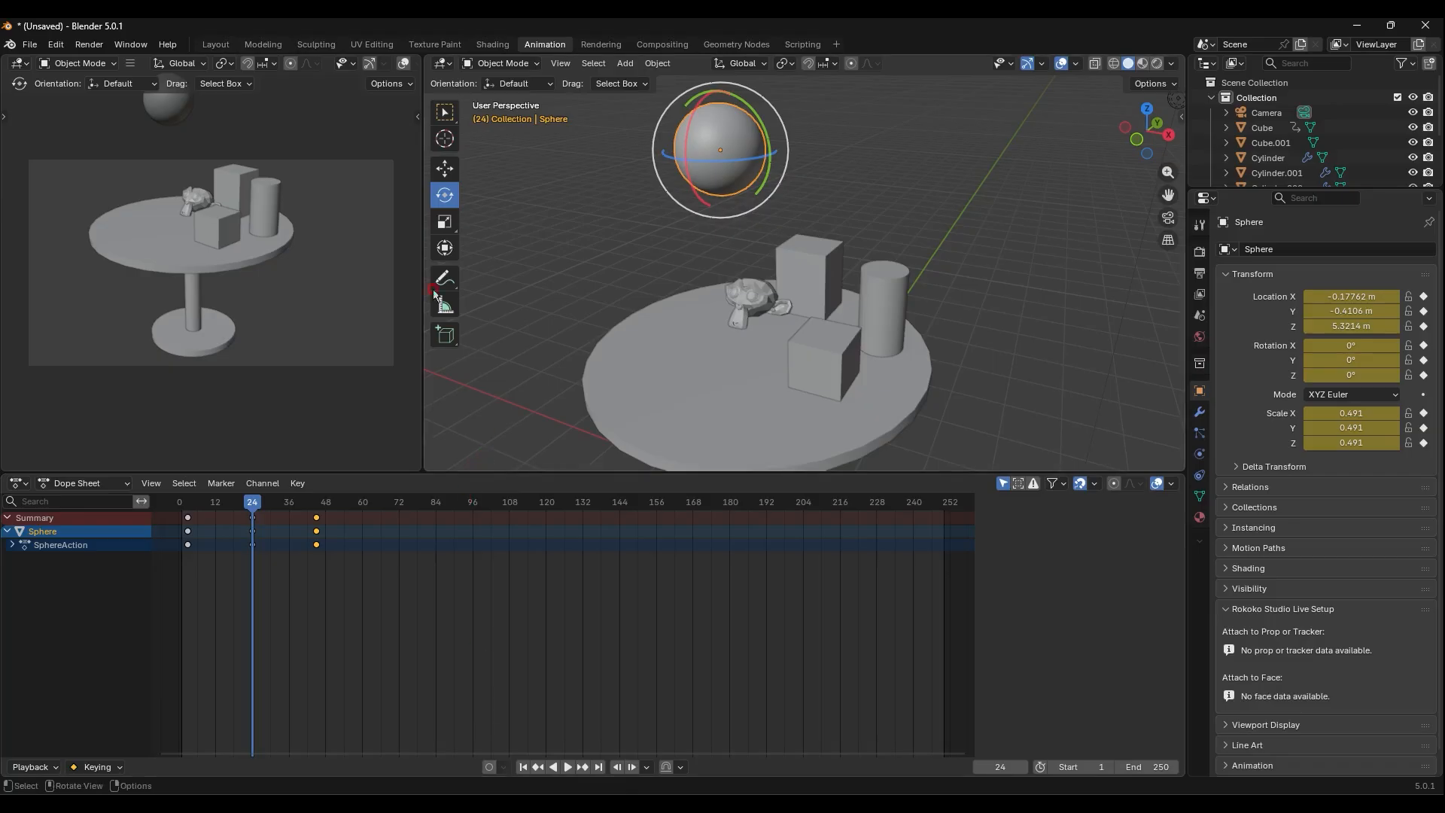
click(30, 45)
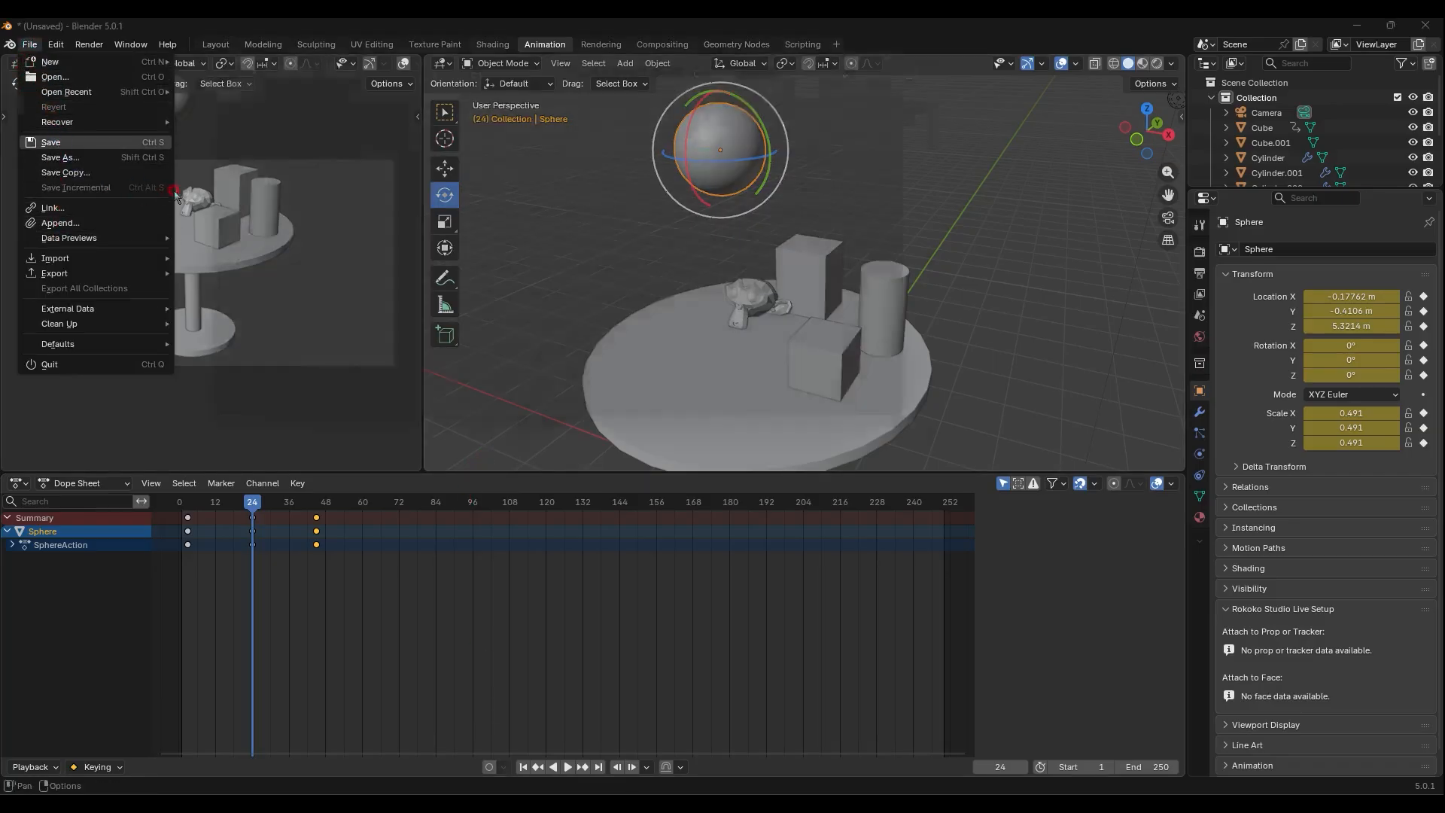
click(51, 142)
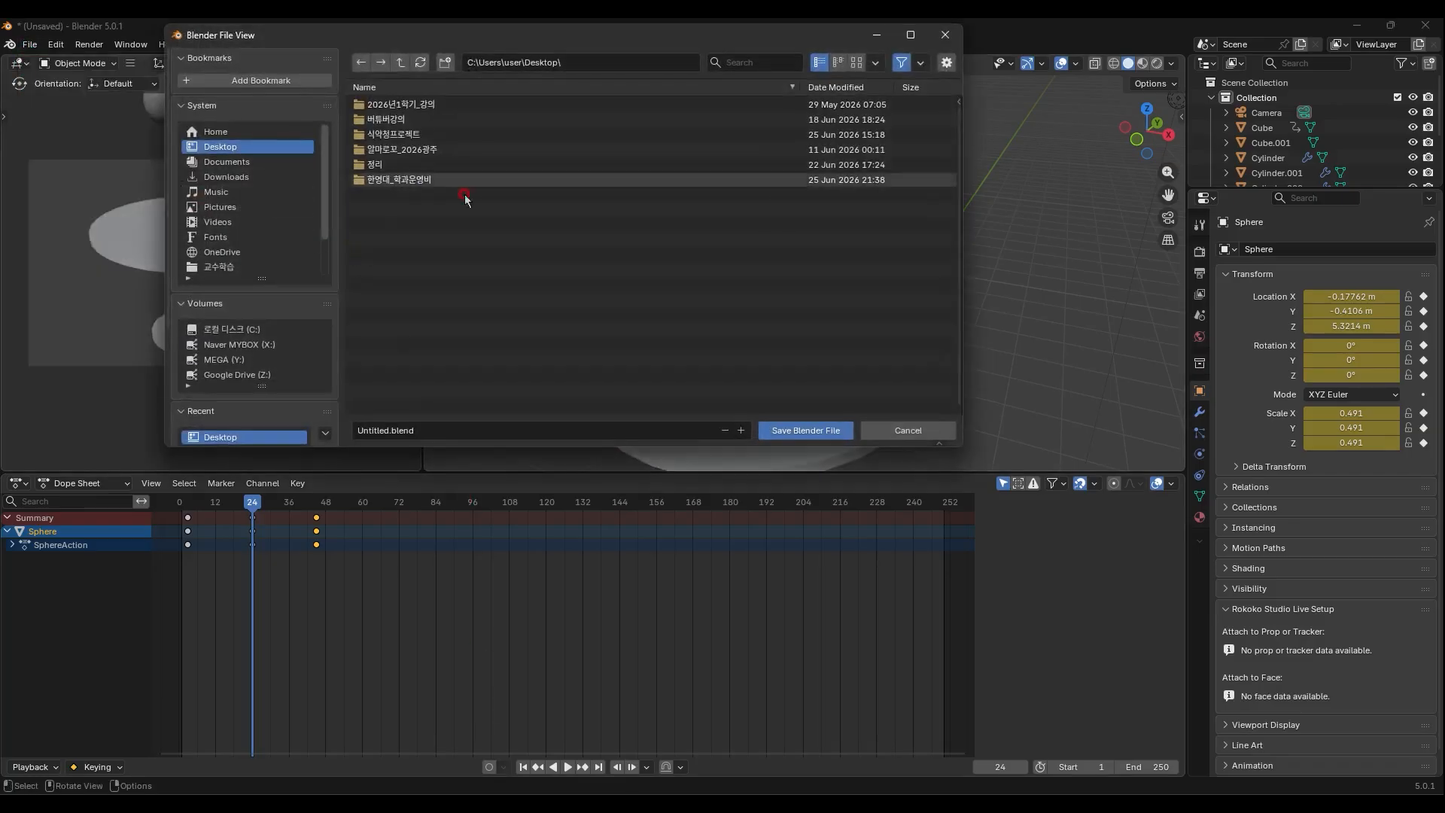
Save the scene to the Desktop as Oneday.blend
click(911, 432)
key(ctrl+s)
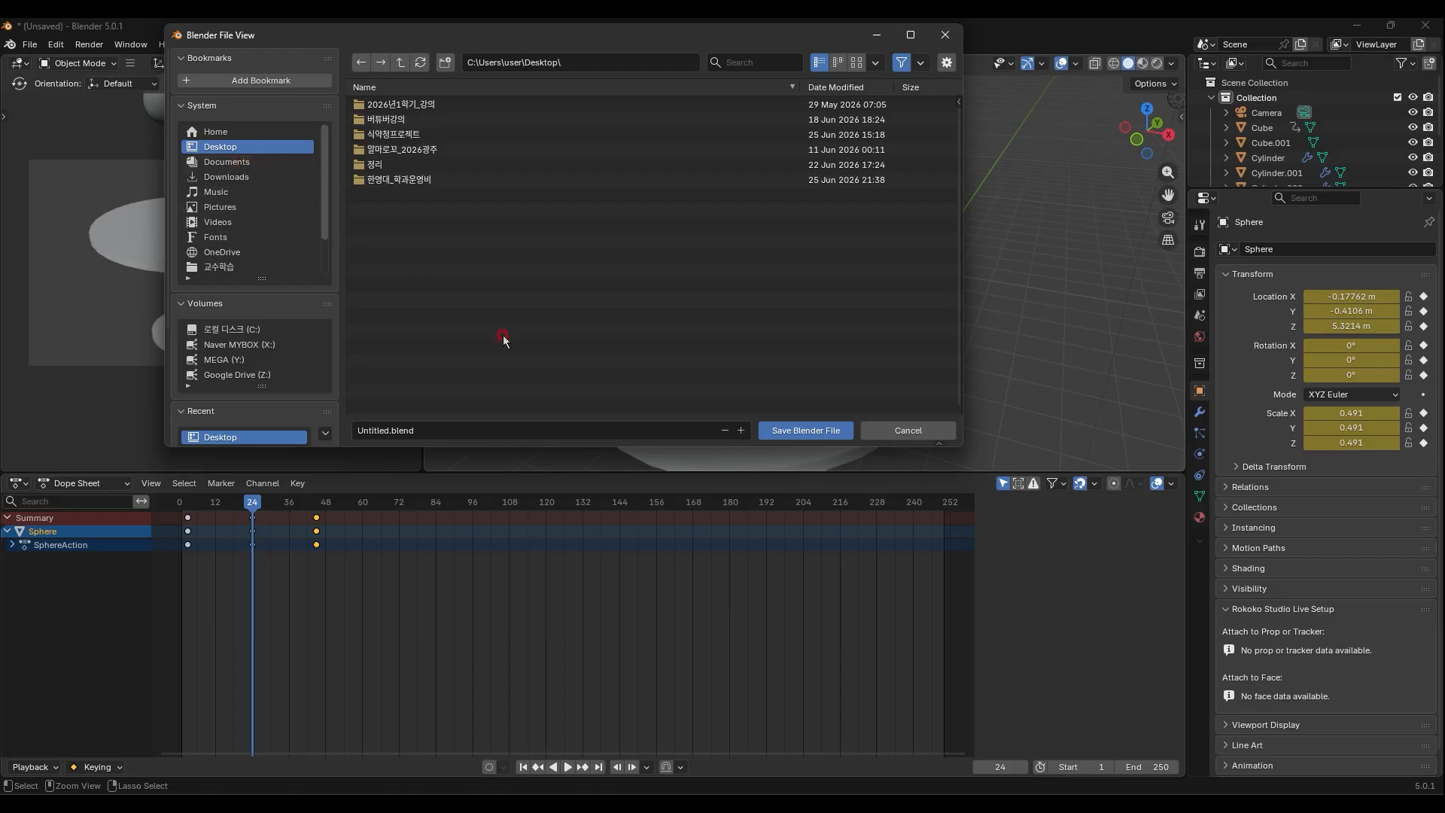
click(531, 435)
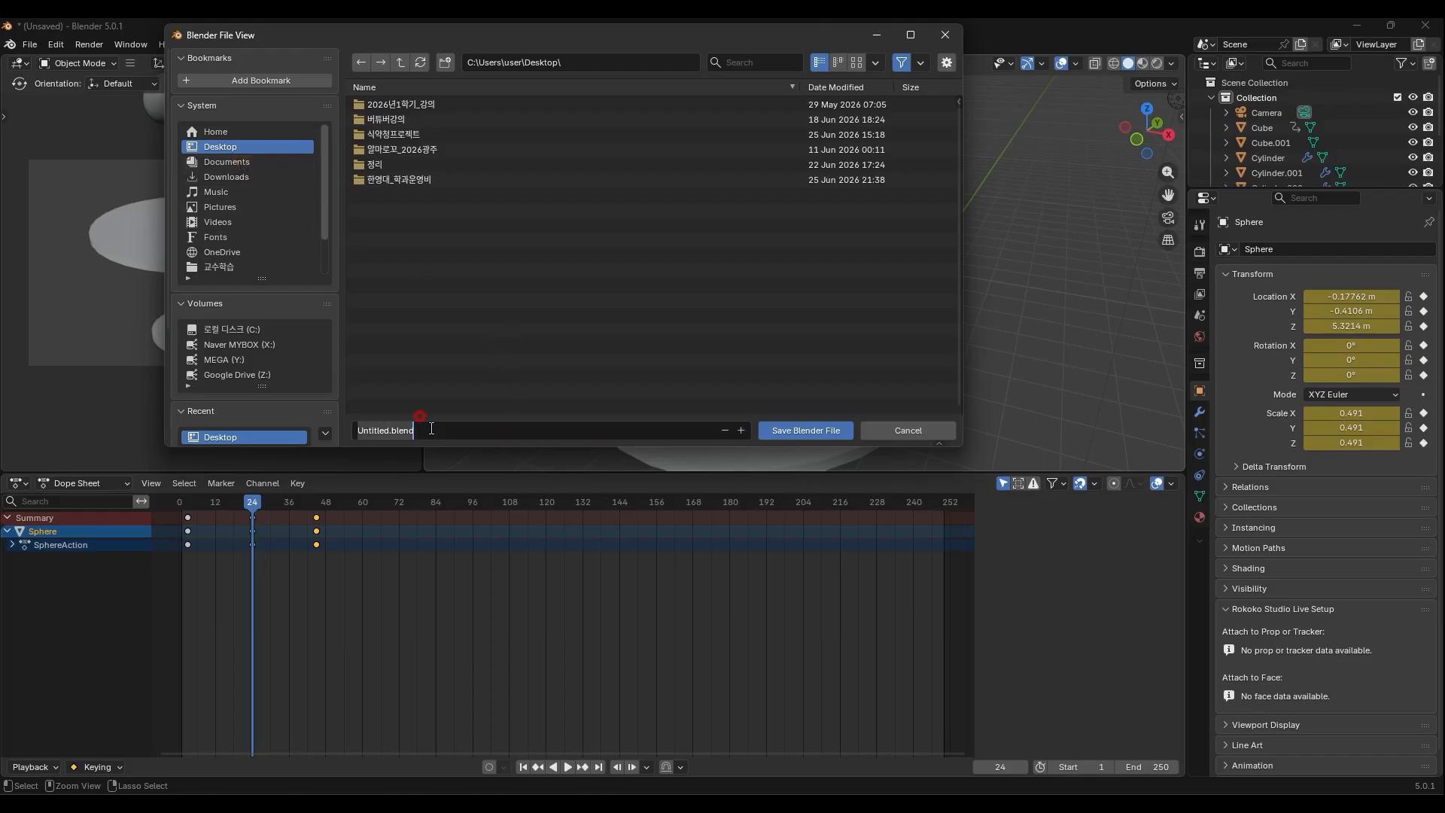
key(ctrl+a)
text(0)
key(Return)
click(828, 430)
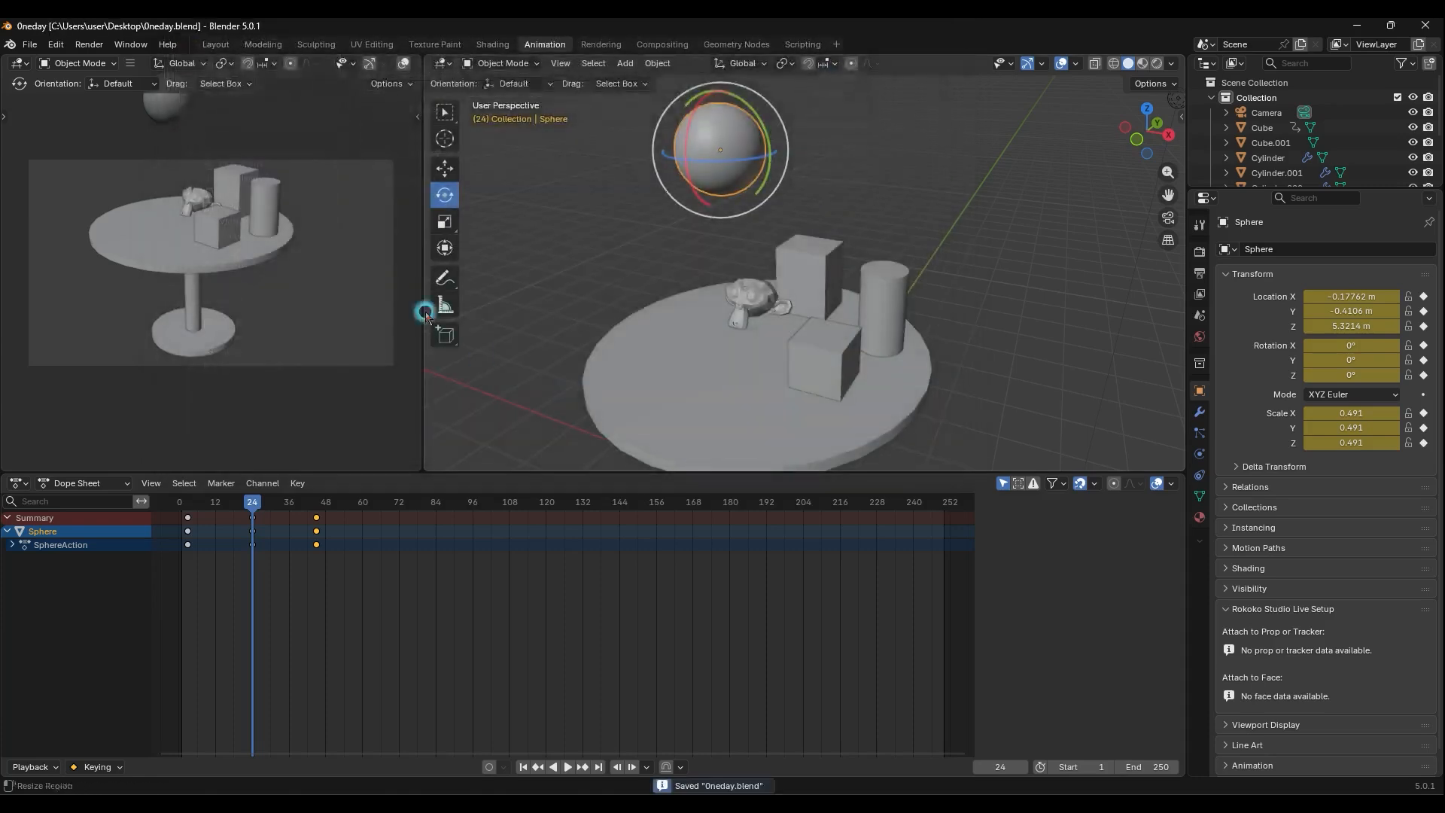
click(33, 48)
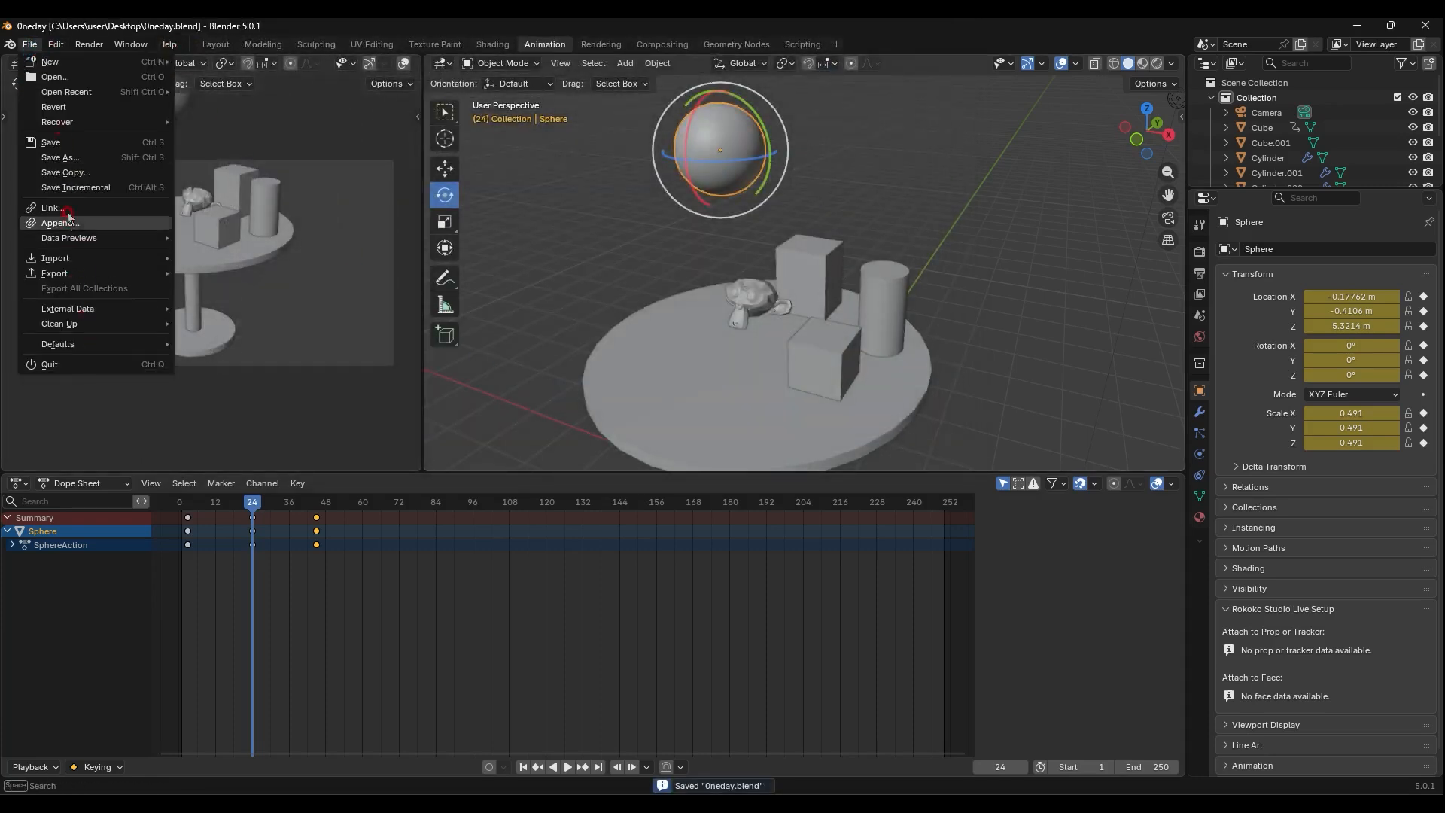
mouse_move(76, 263)
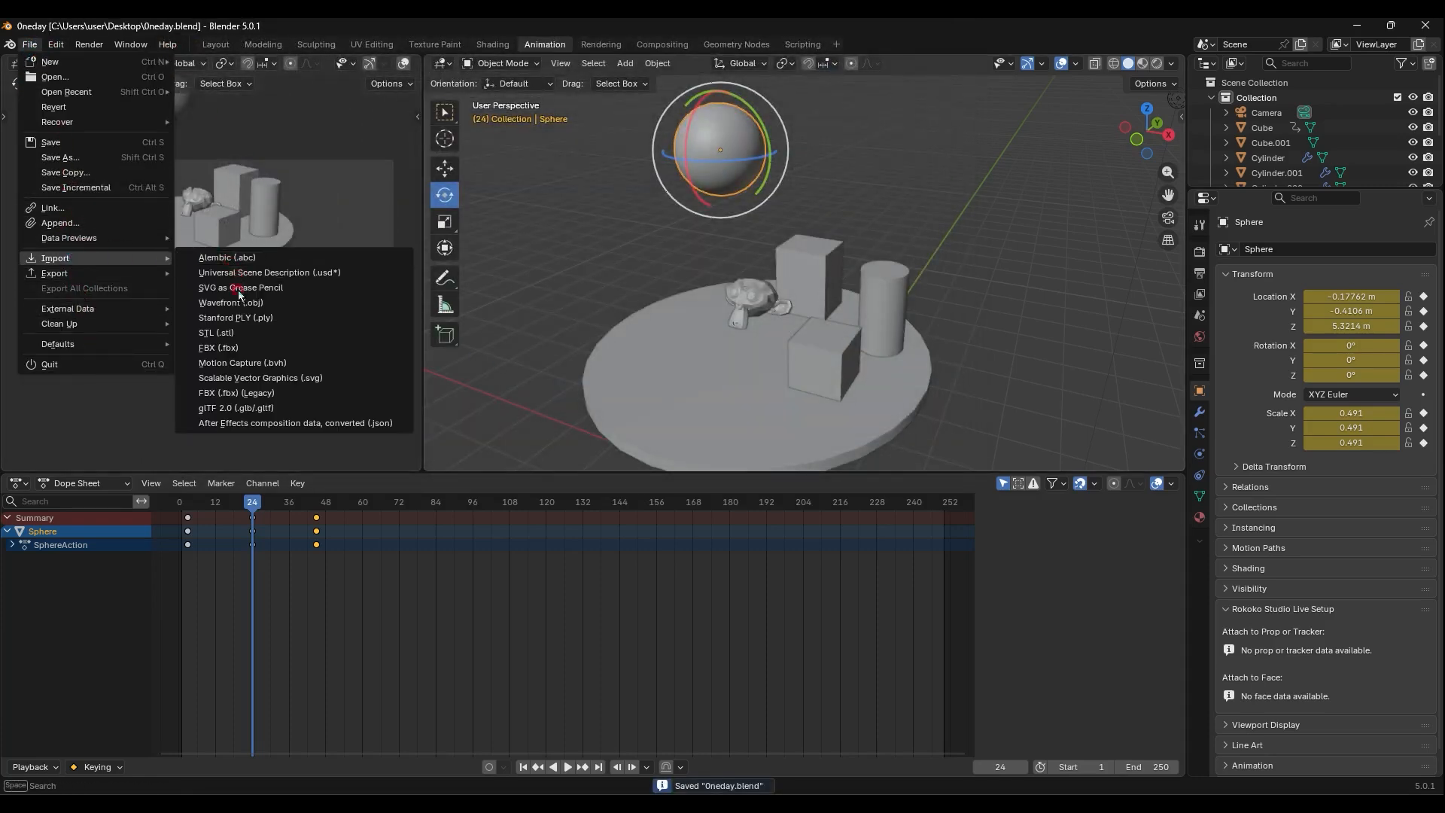
click(252, 351)
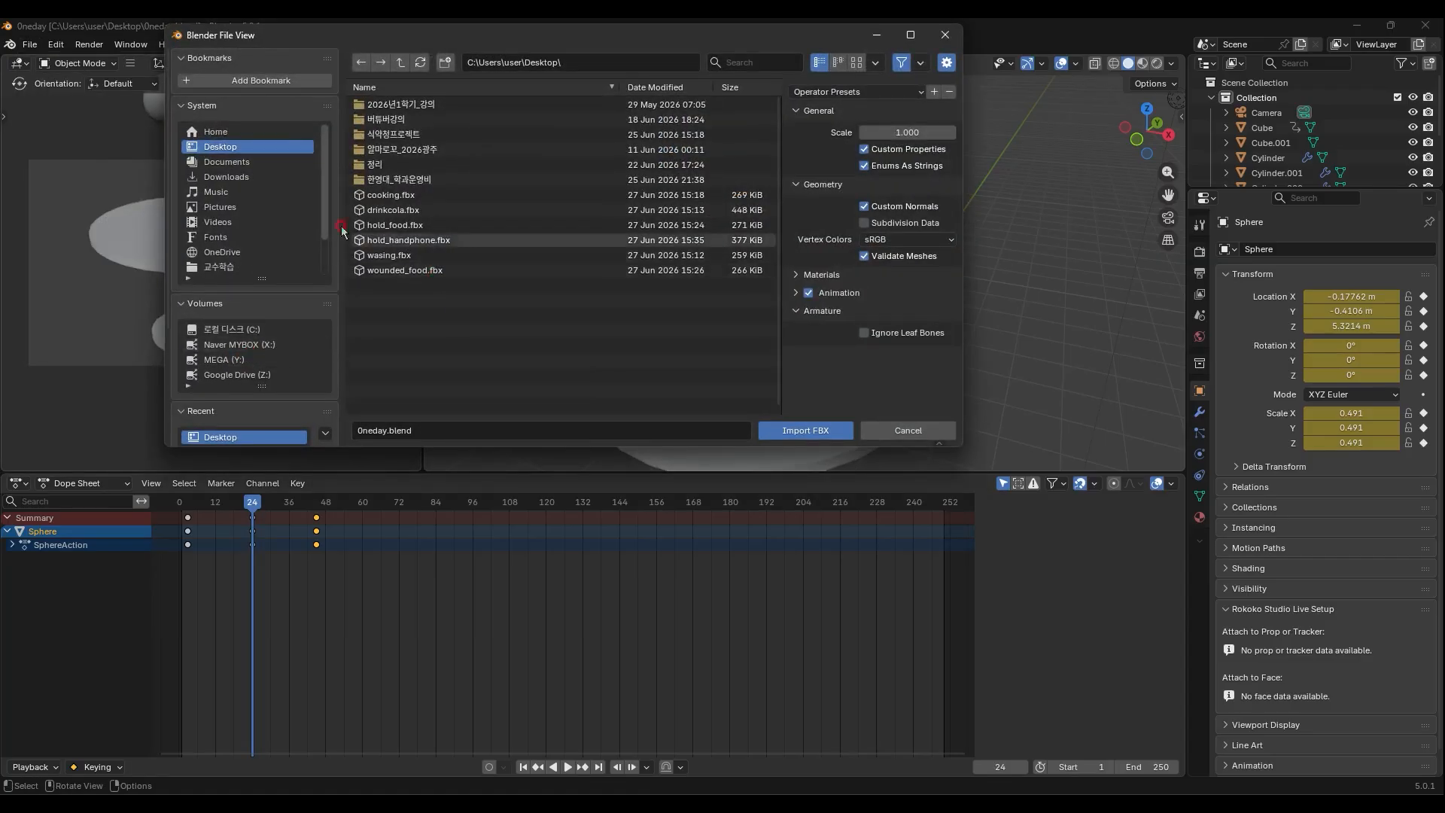
click(251, 175)
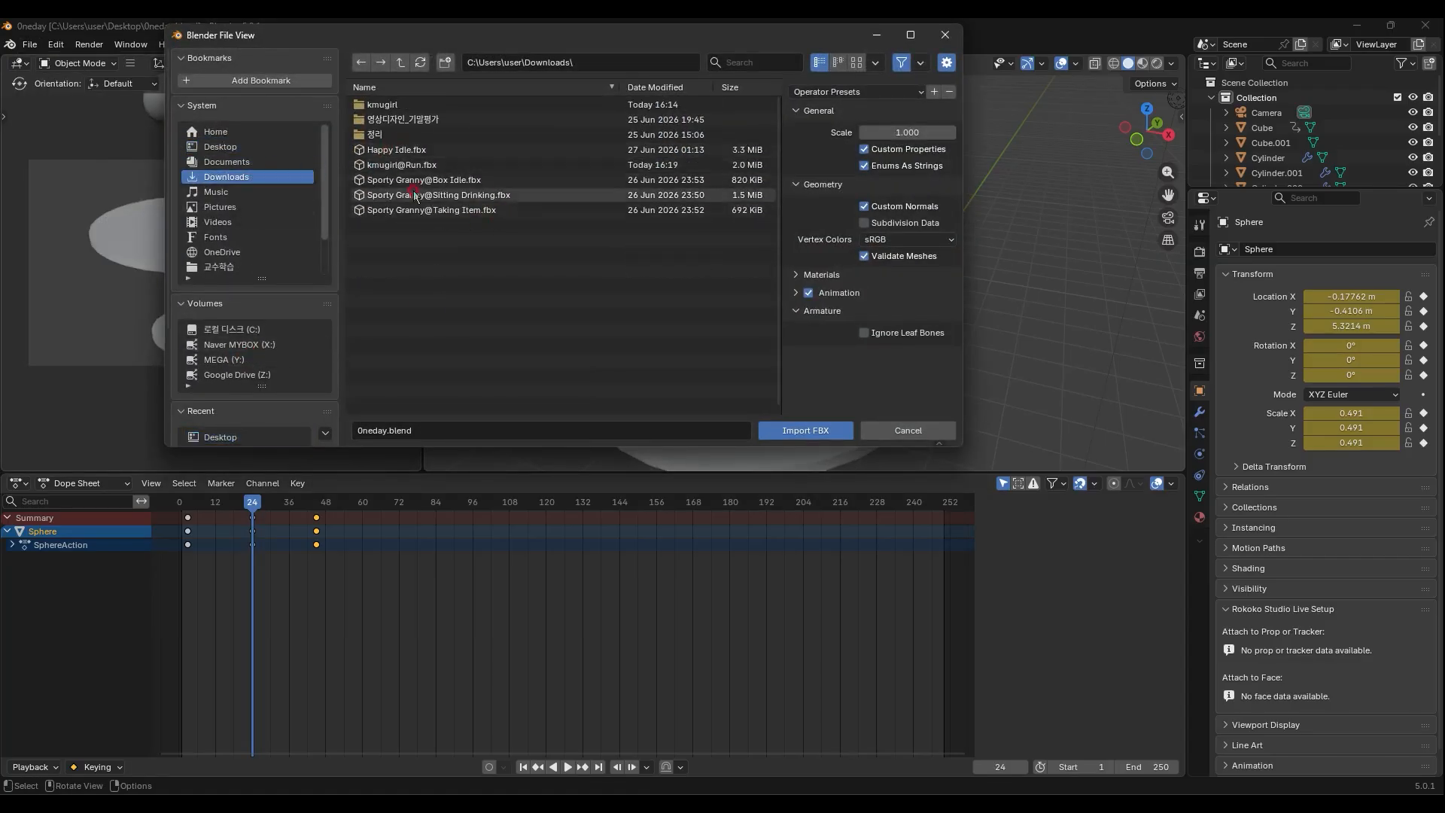
click(410, 150)
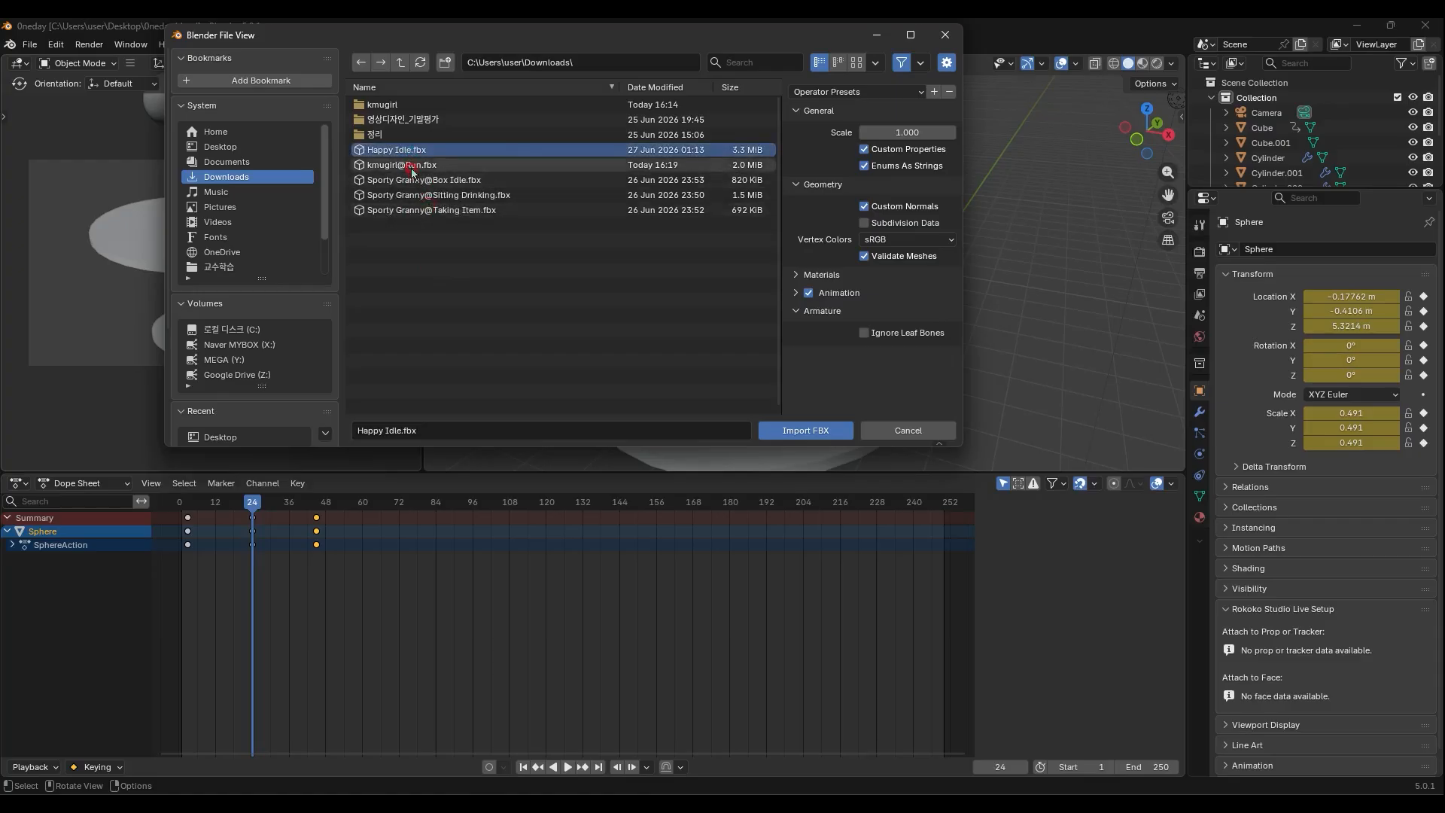
click(411, 165)
click(805, 430)
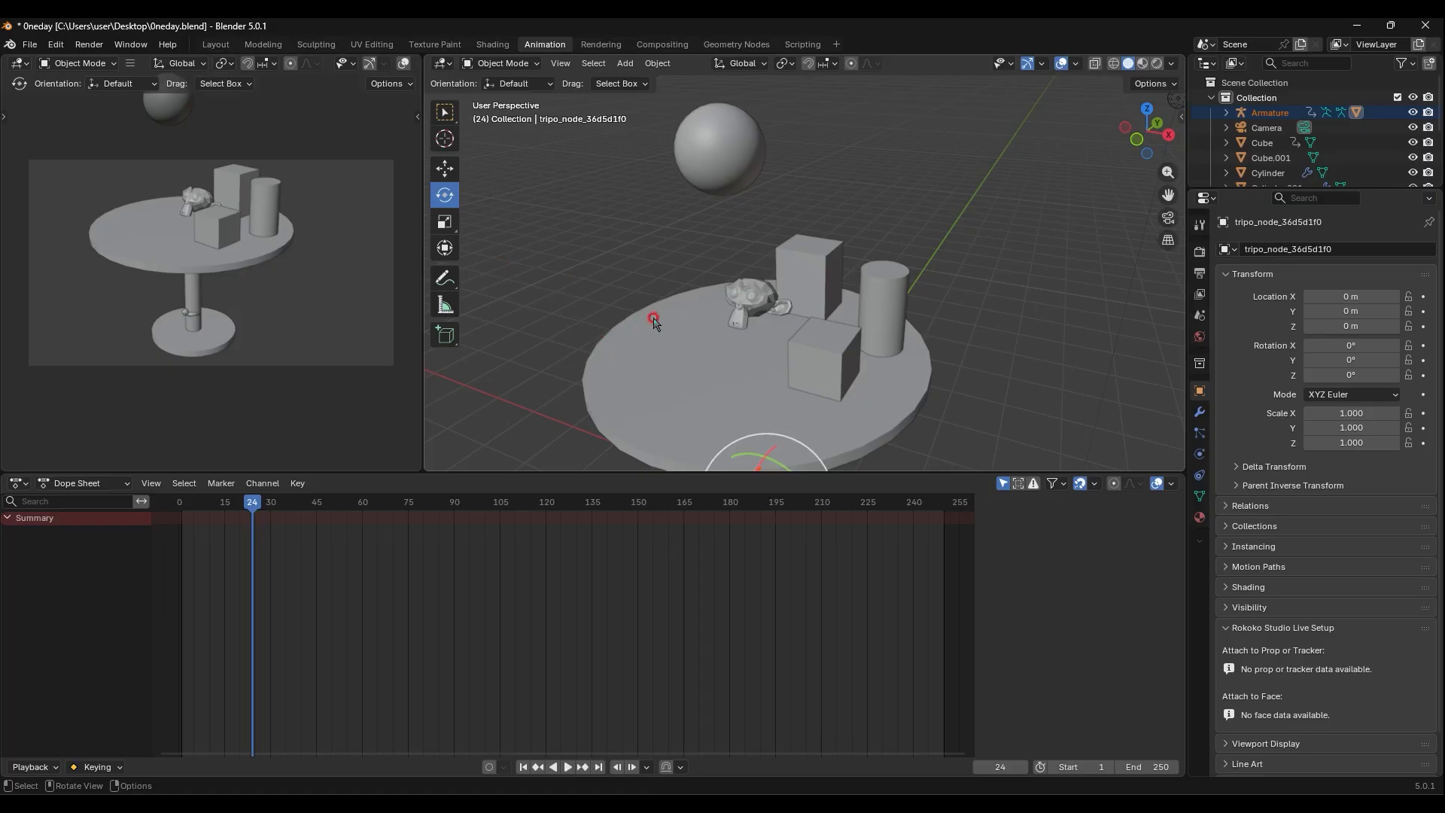
Raise the imported character vertically from the table's base up to the tabletop with the Move tool
scroll(685, 319, down, 3)
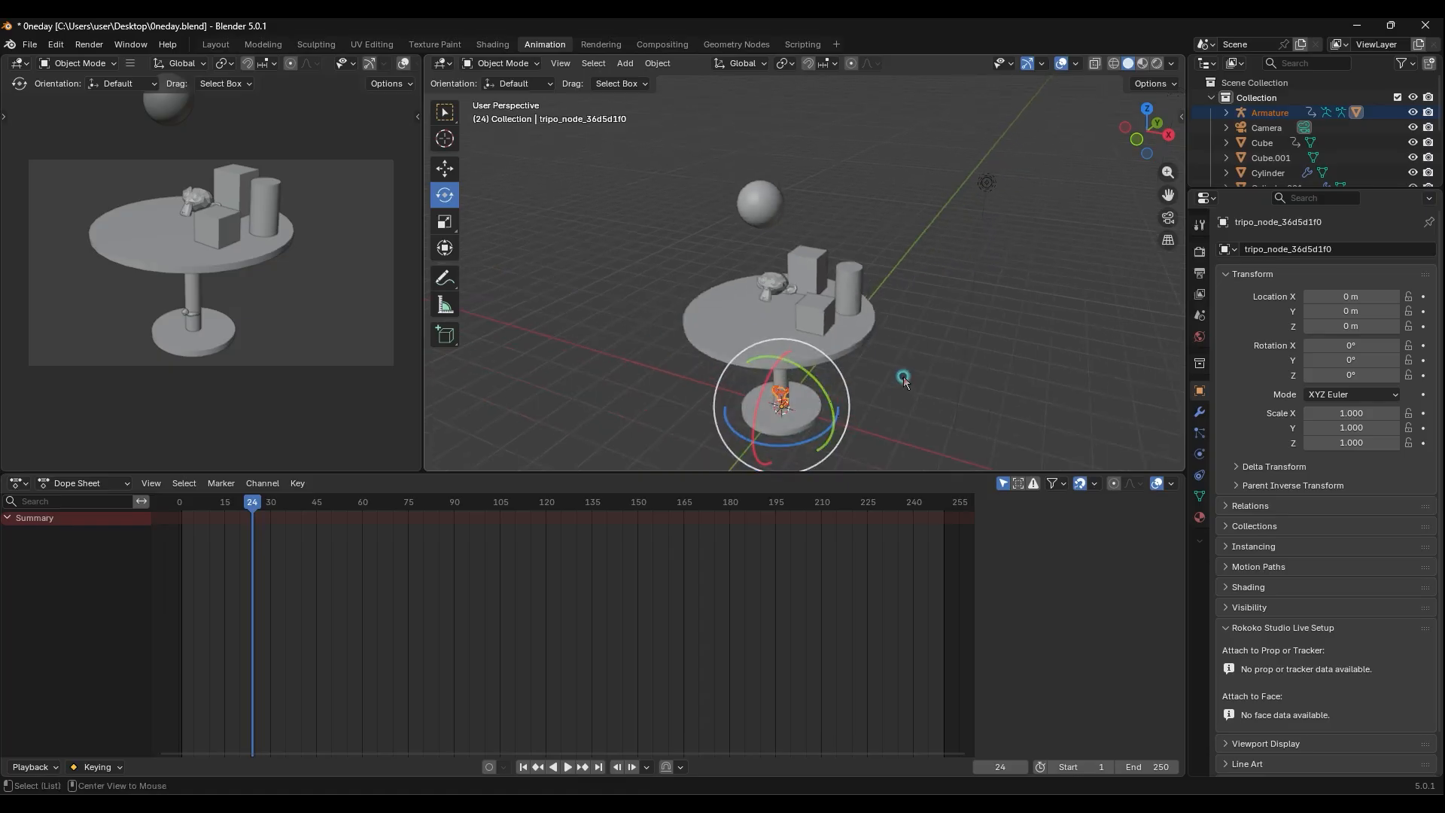
key(w)
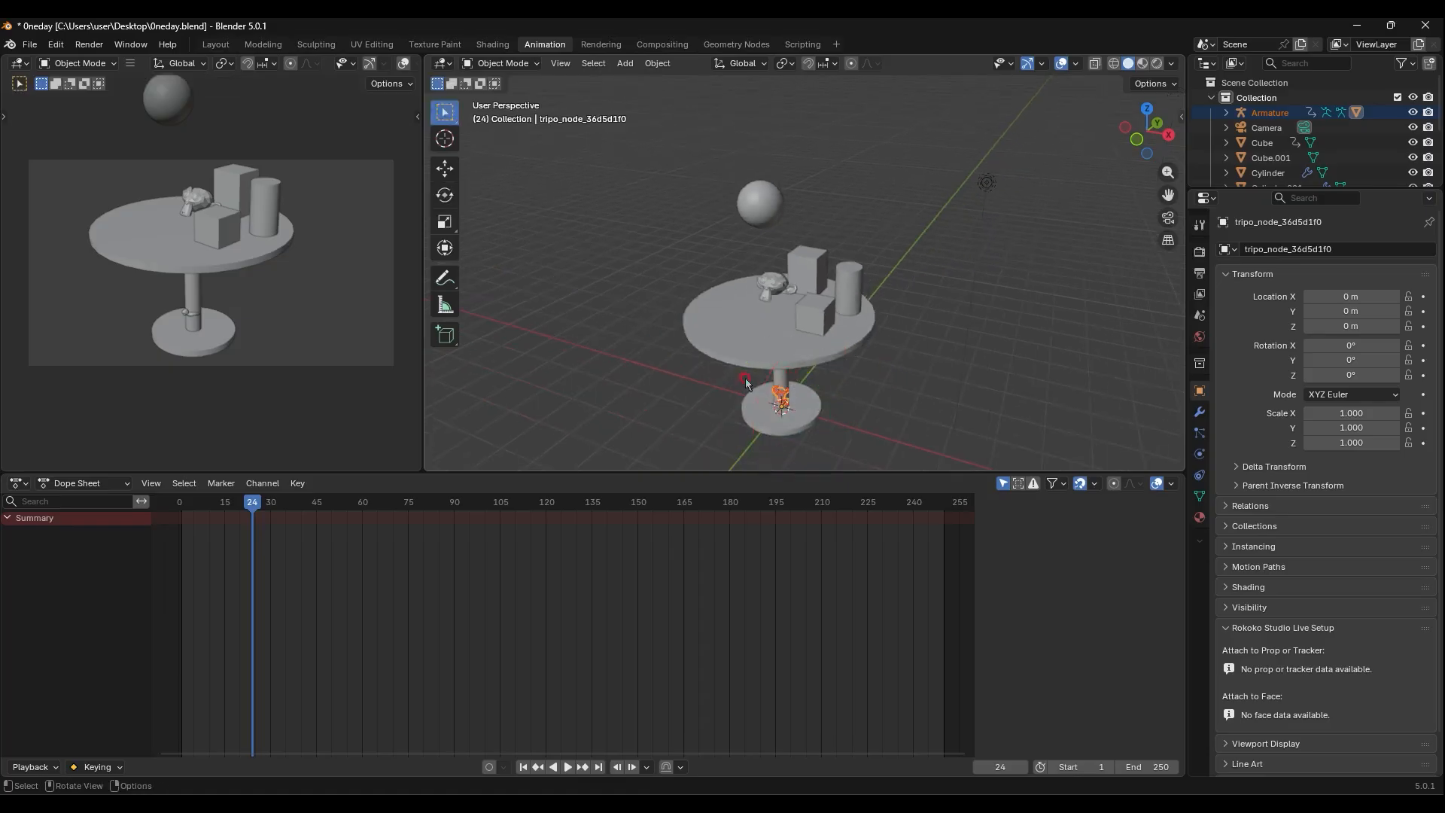
click(445, 168)
drag(784, 374, 767, 283)
scroll(805, 306, up, 6)
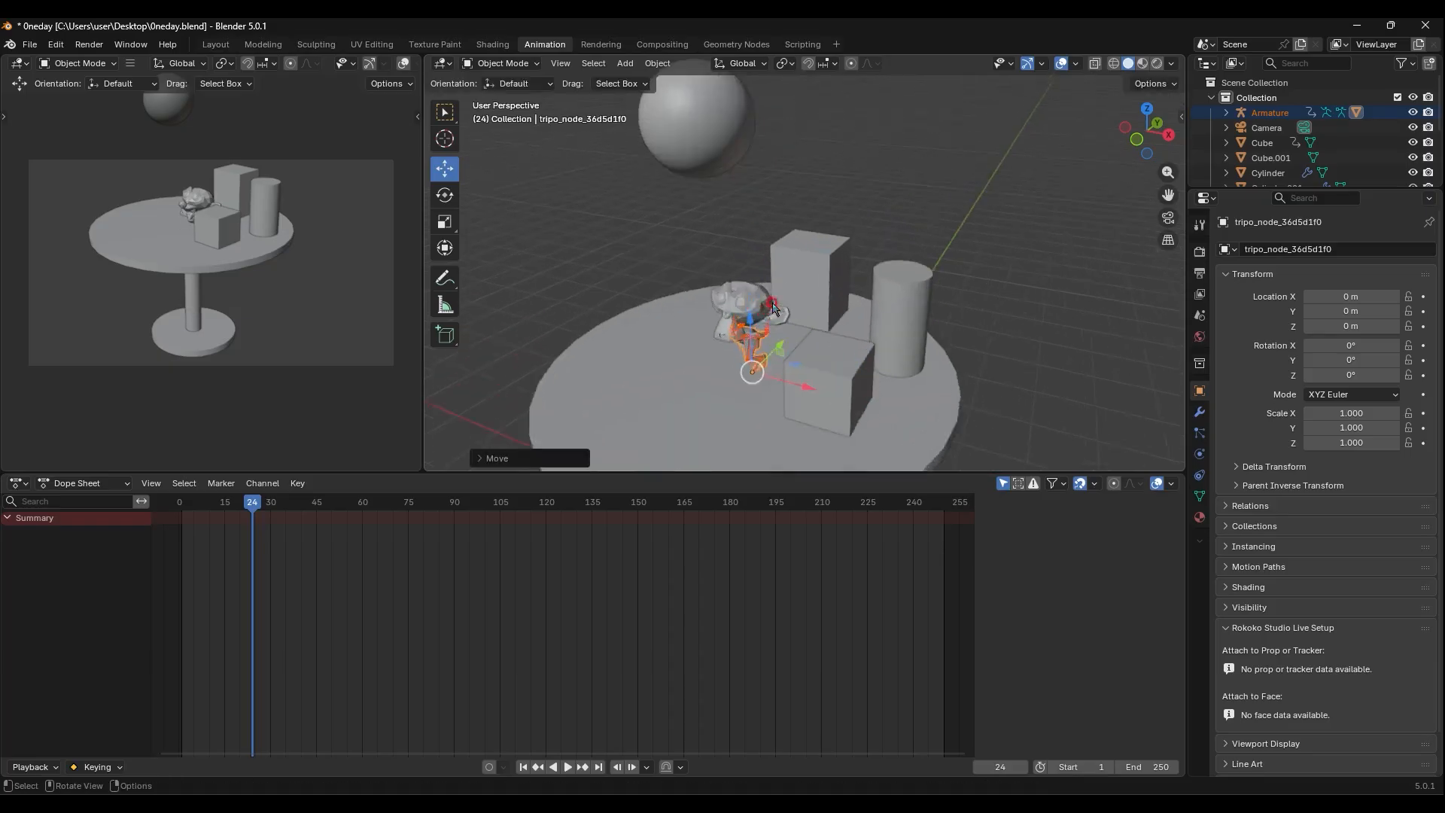
shift+middle_drag(800, 325, 862, 262)
scroll(807, 298, up, 3)
scroll(854, 286, up, 2)
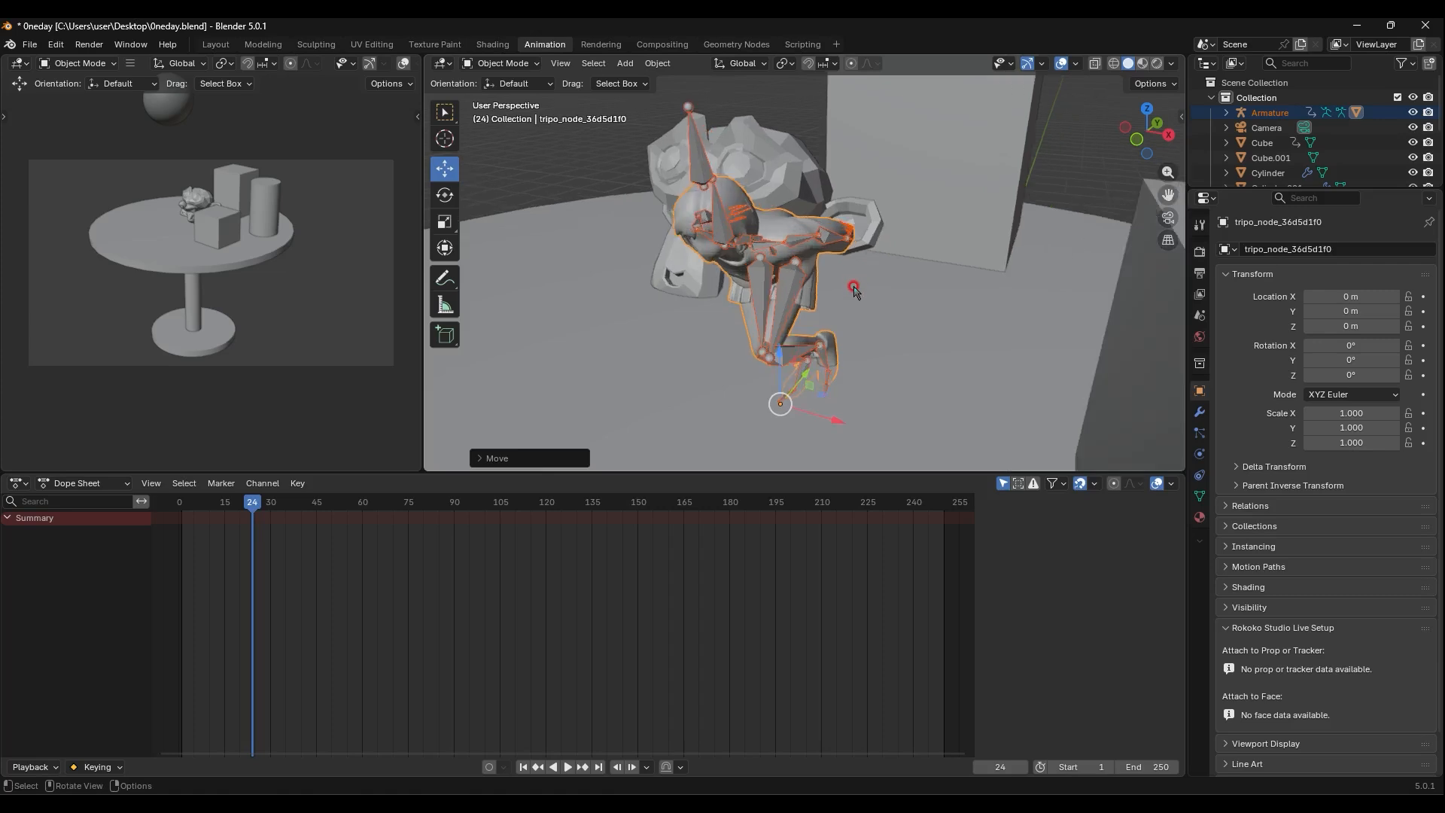
Switch to the Layout workspace and activate the Move tool with the character on the tabletop in view
click(864, 358)
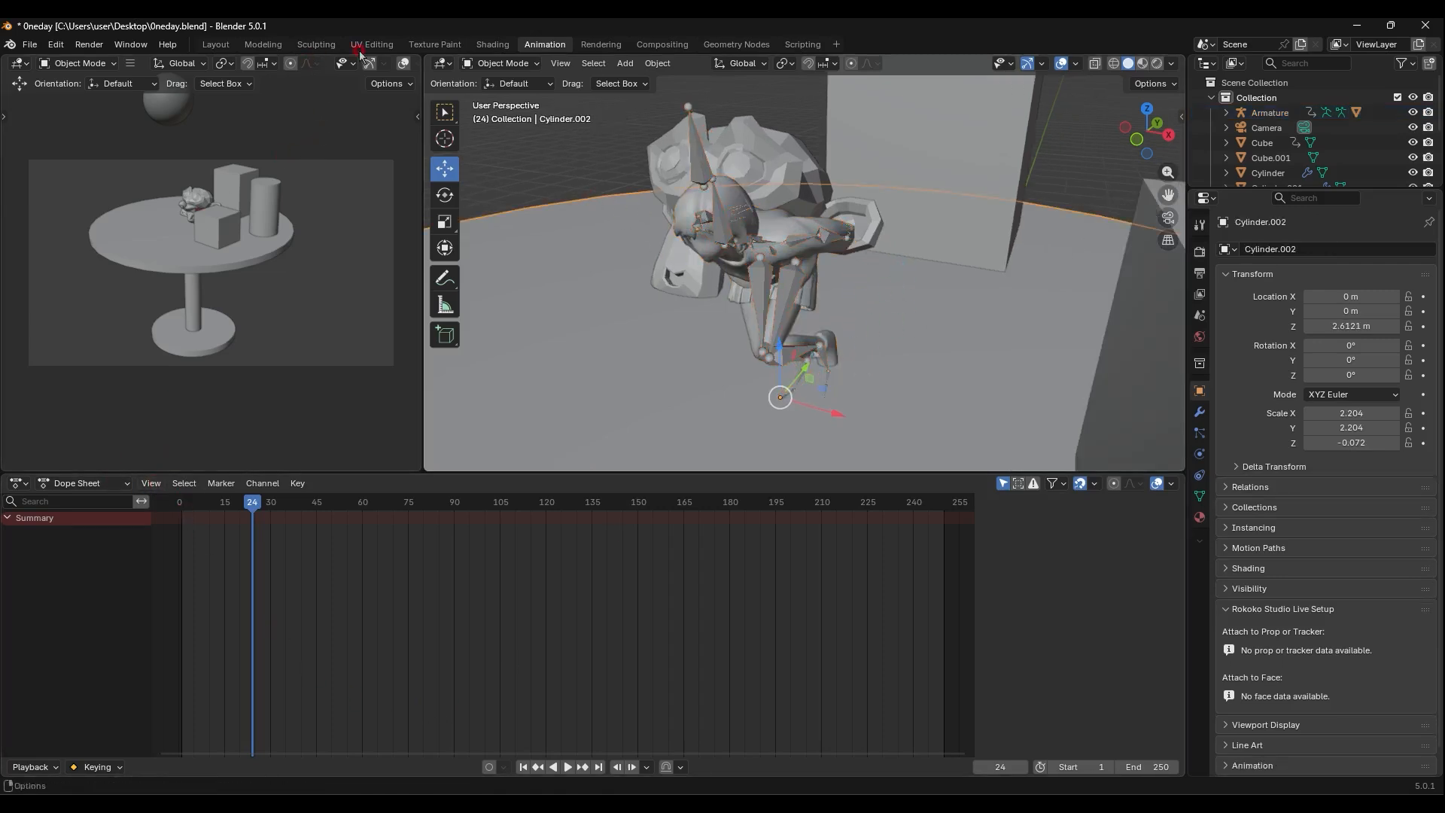
click(218, 46)
scroll(555, 306, up, 5)
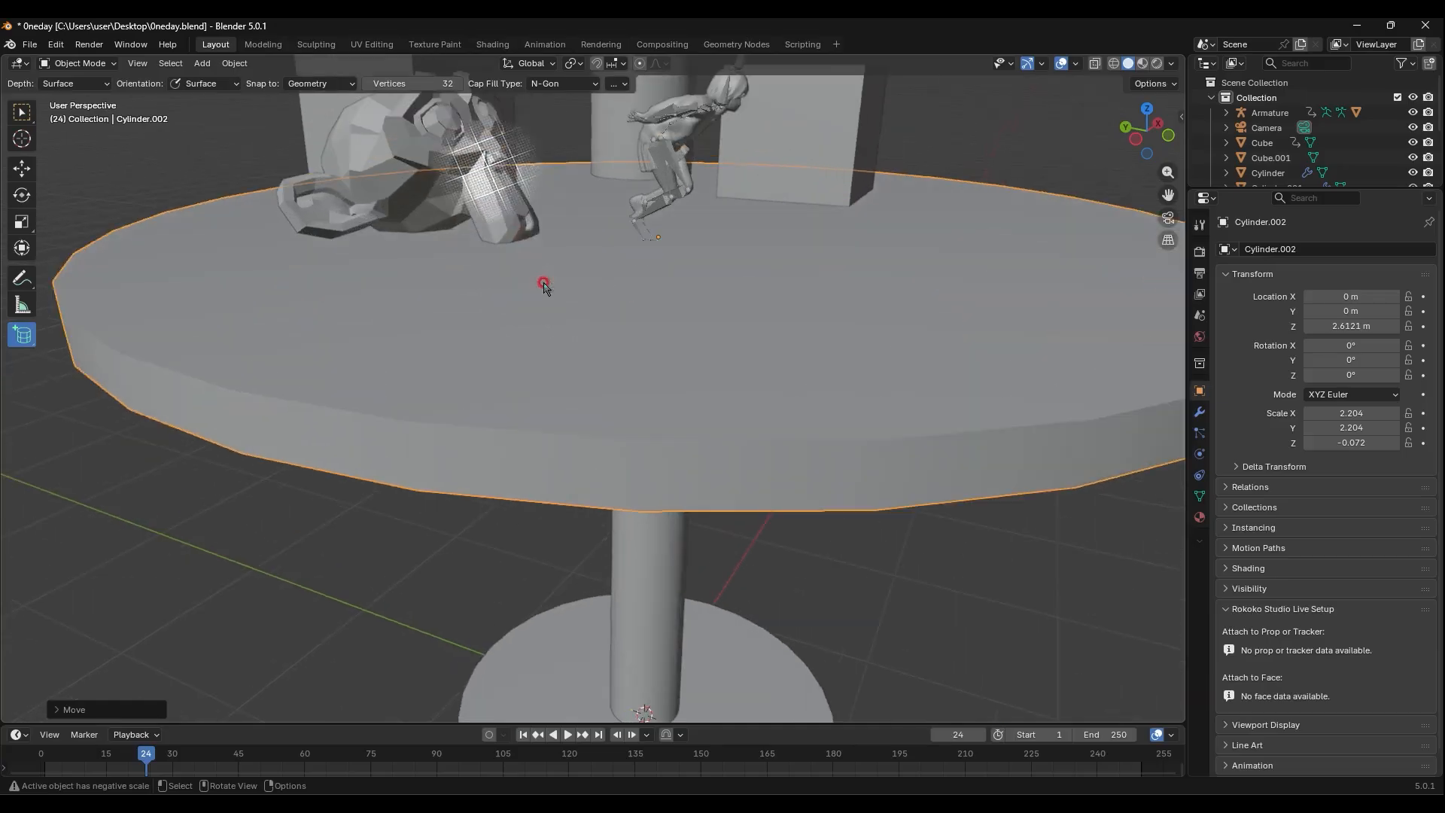
scroll(700, 282, down, 5)
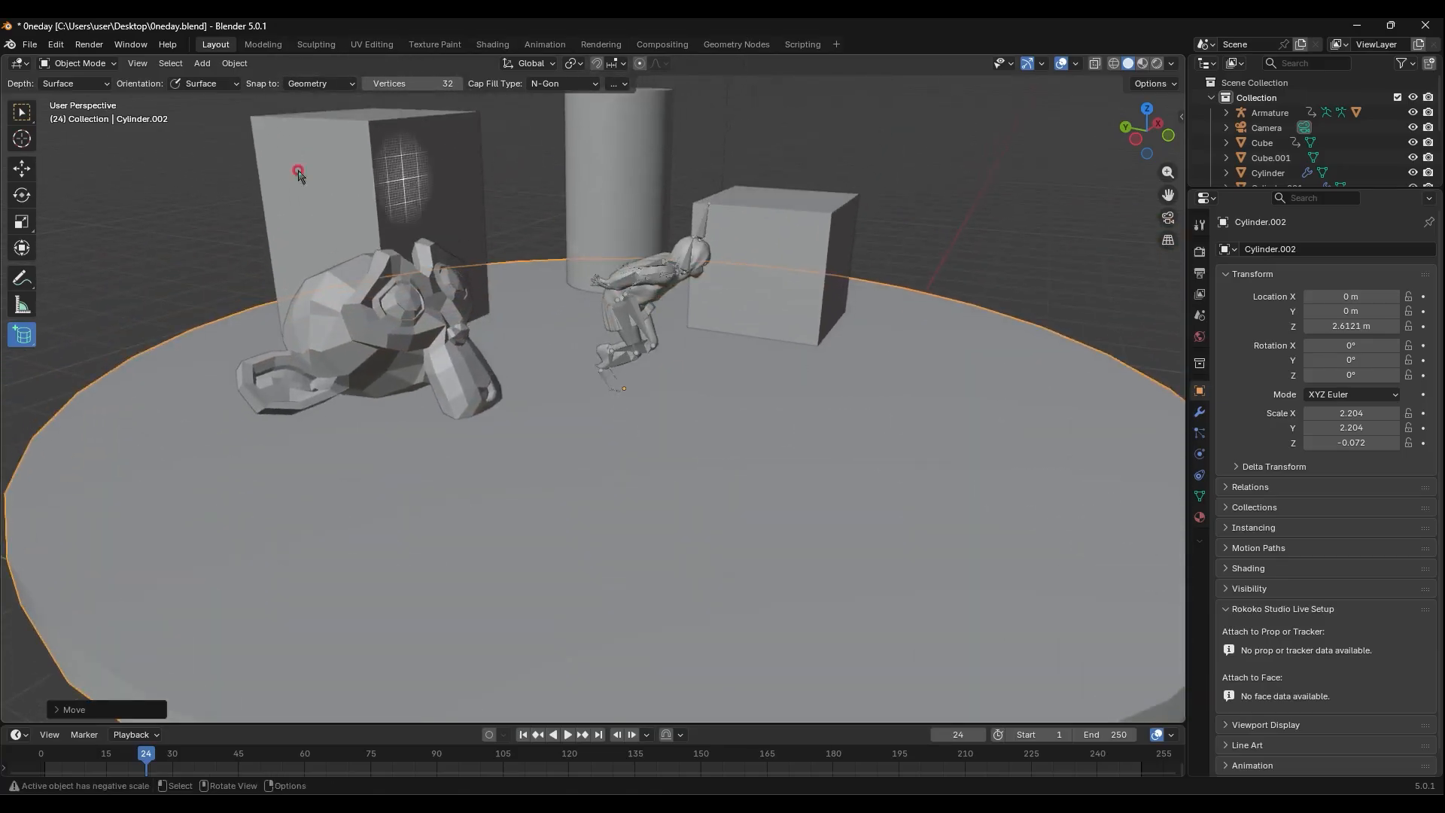
click(21, 169)
Select the character's mesh and link an Image Texture to the base color of its material, Material.001
click(661, 262)
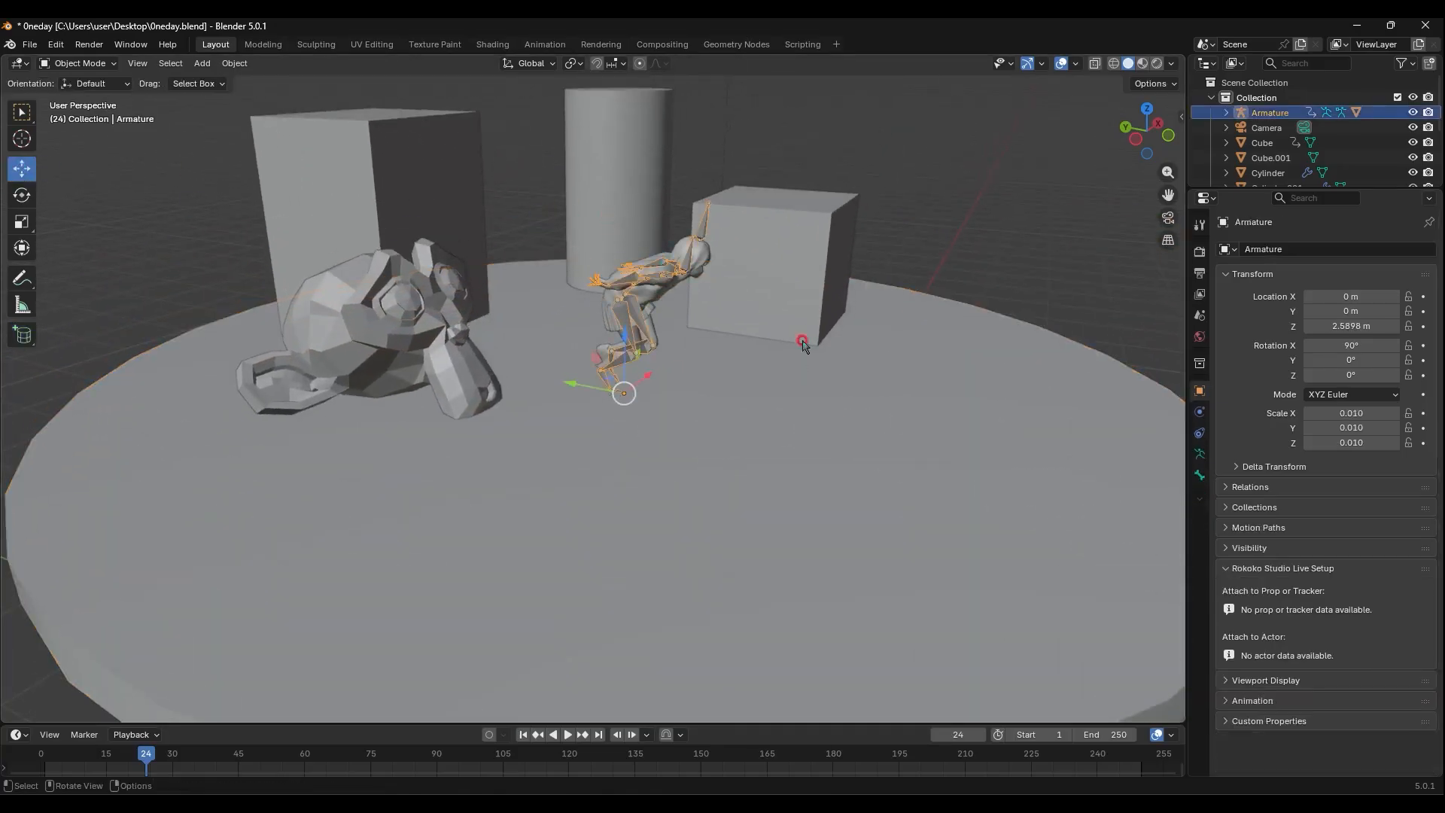
click(703, 265)
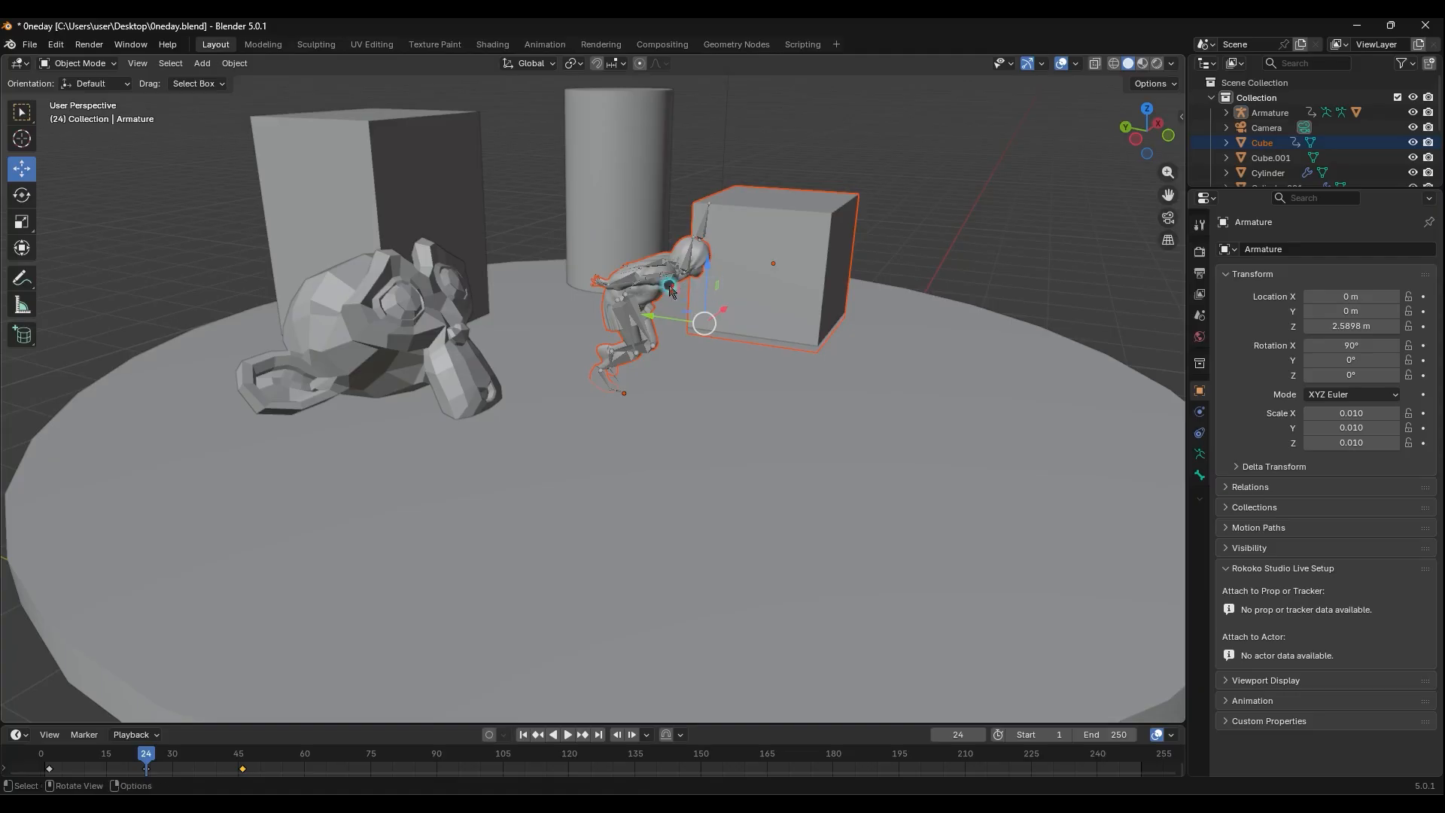
click(677, 250)
click(700, 264)
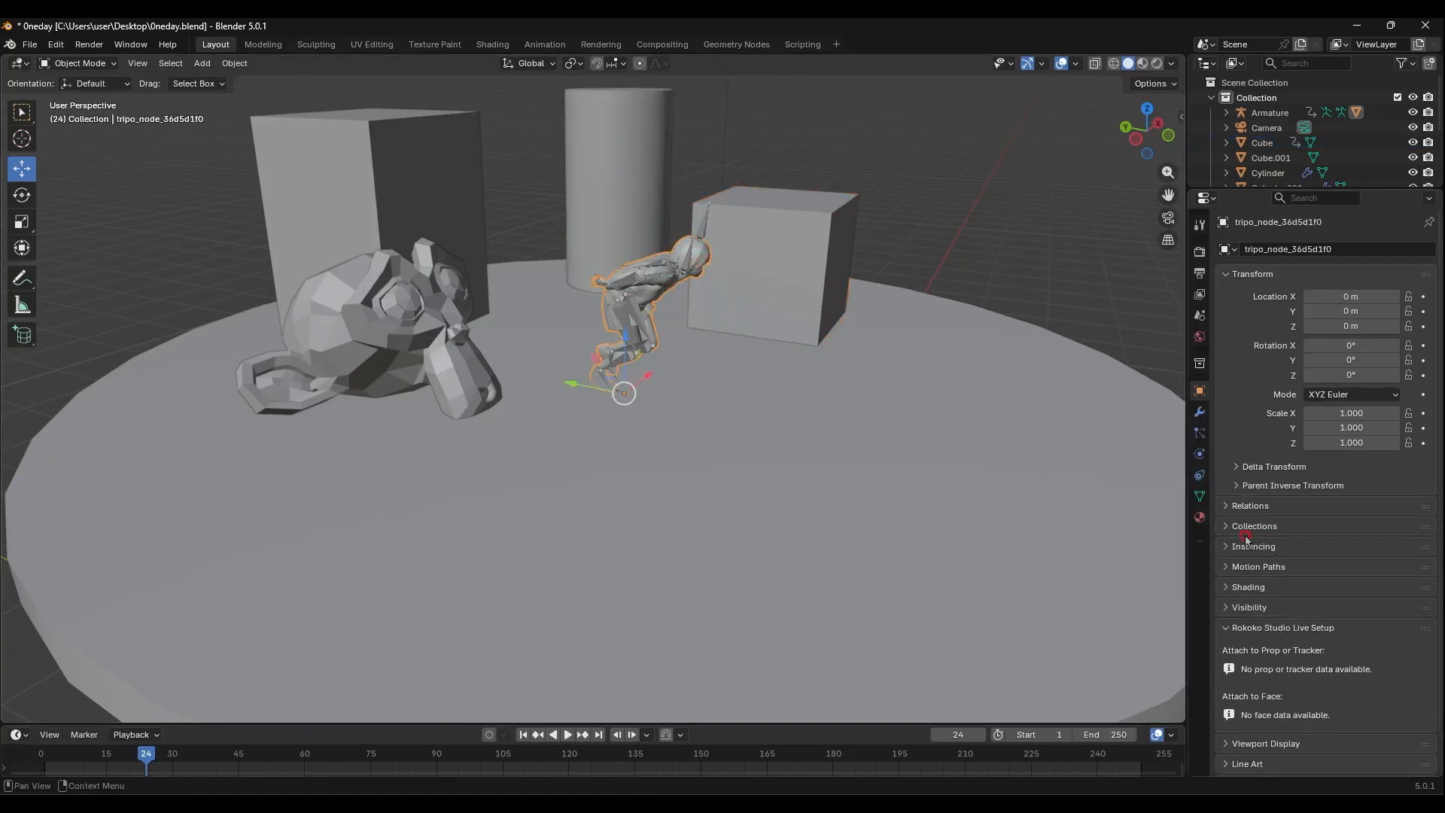
click(1200, 518)
click(1310, 316)
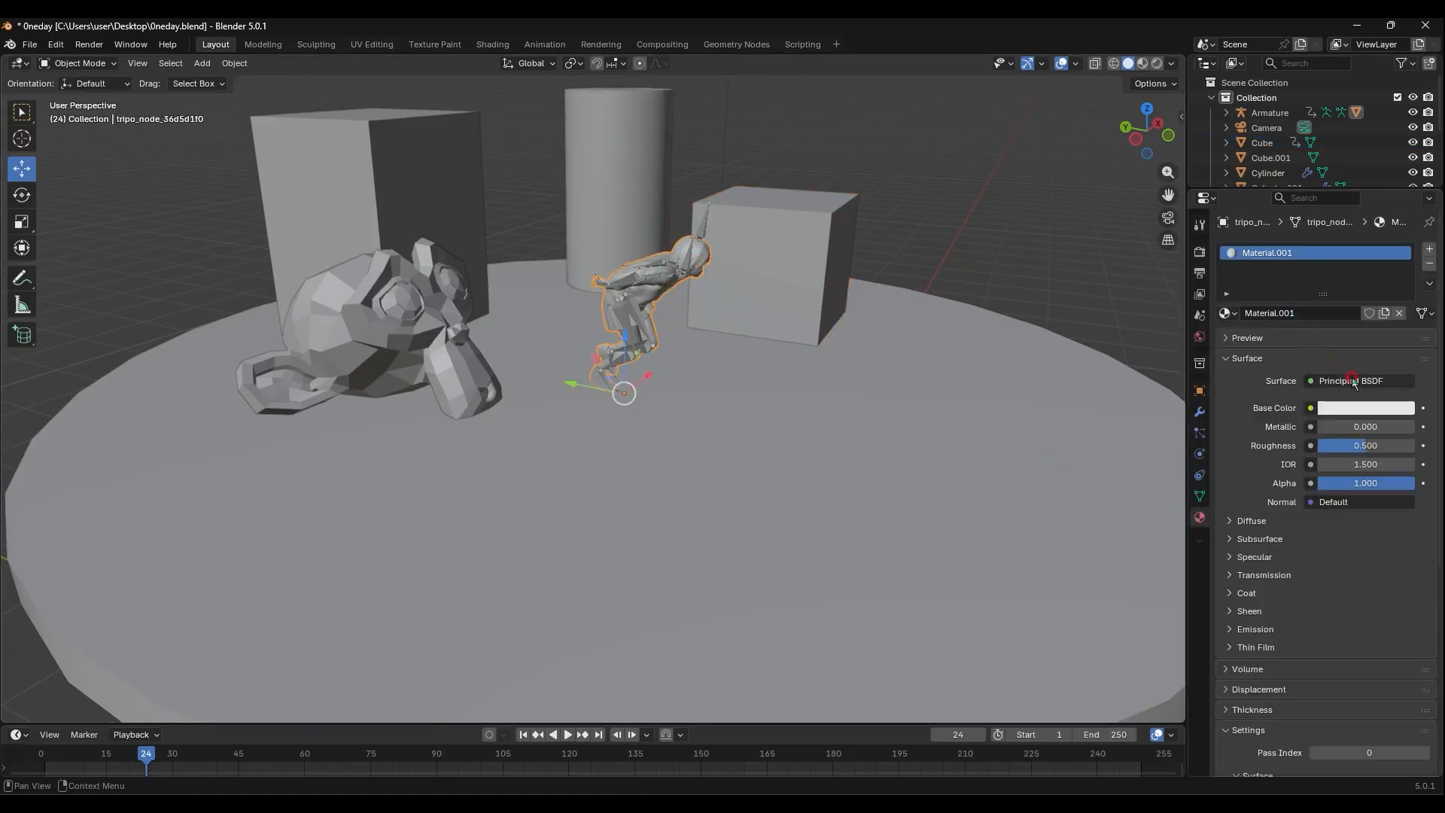
click(1311, 409)
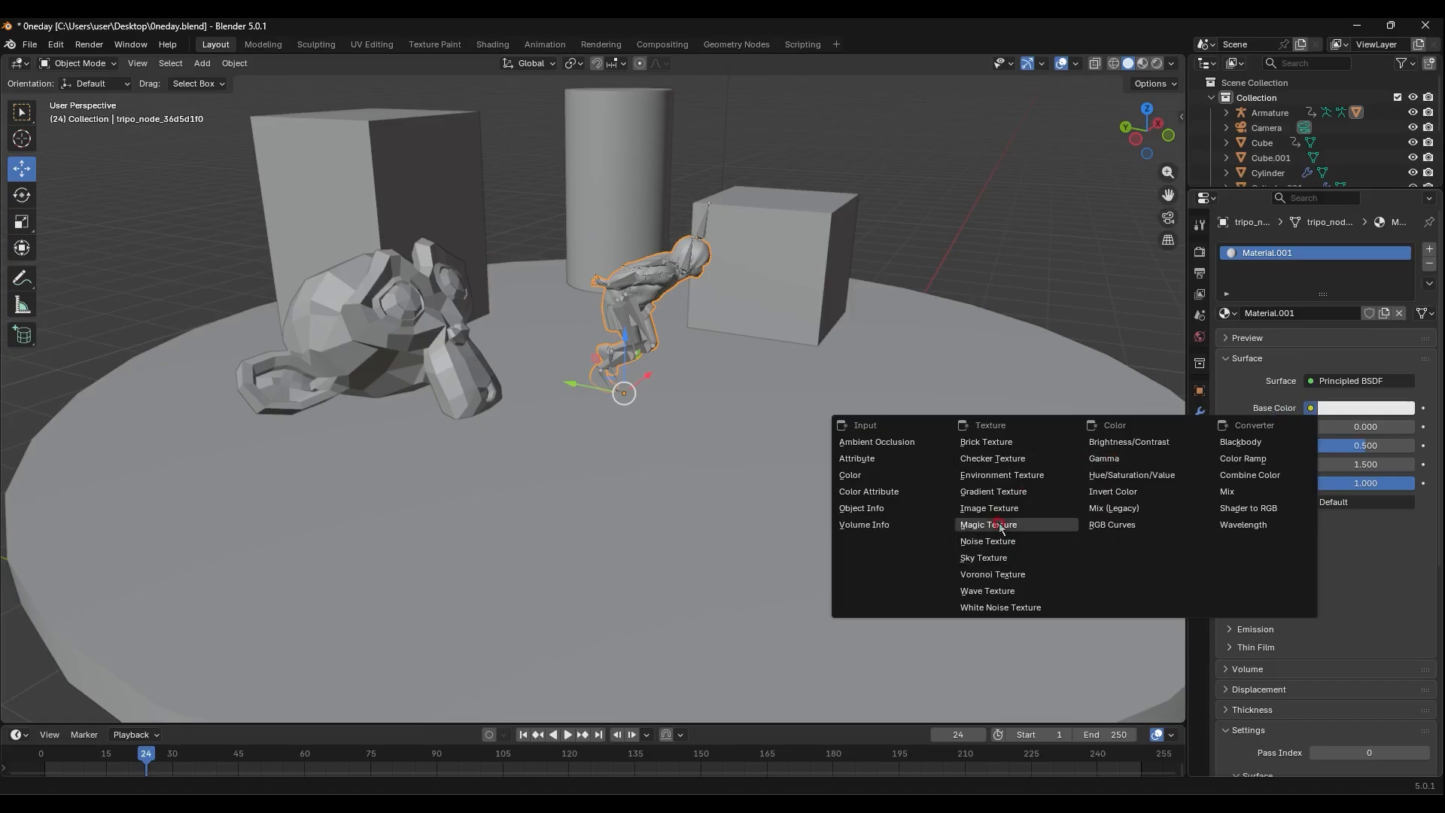
click(987, 543)
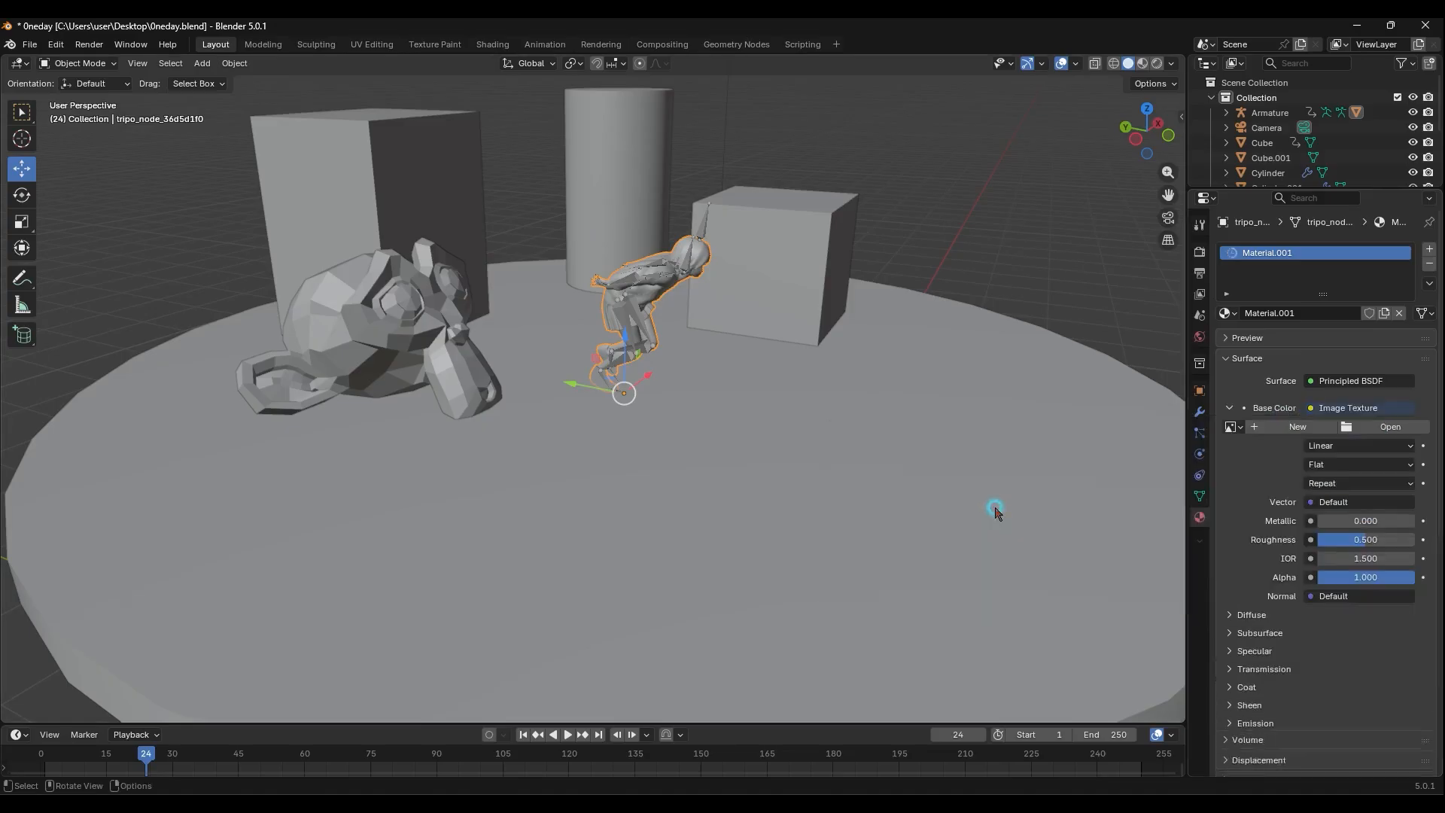
Load kmugirl_basecolor.jpg from the kmugirl folder in Downloads as the base color image
click(1385, 427)
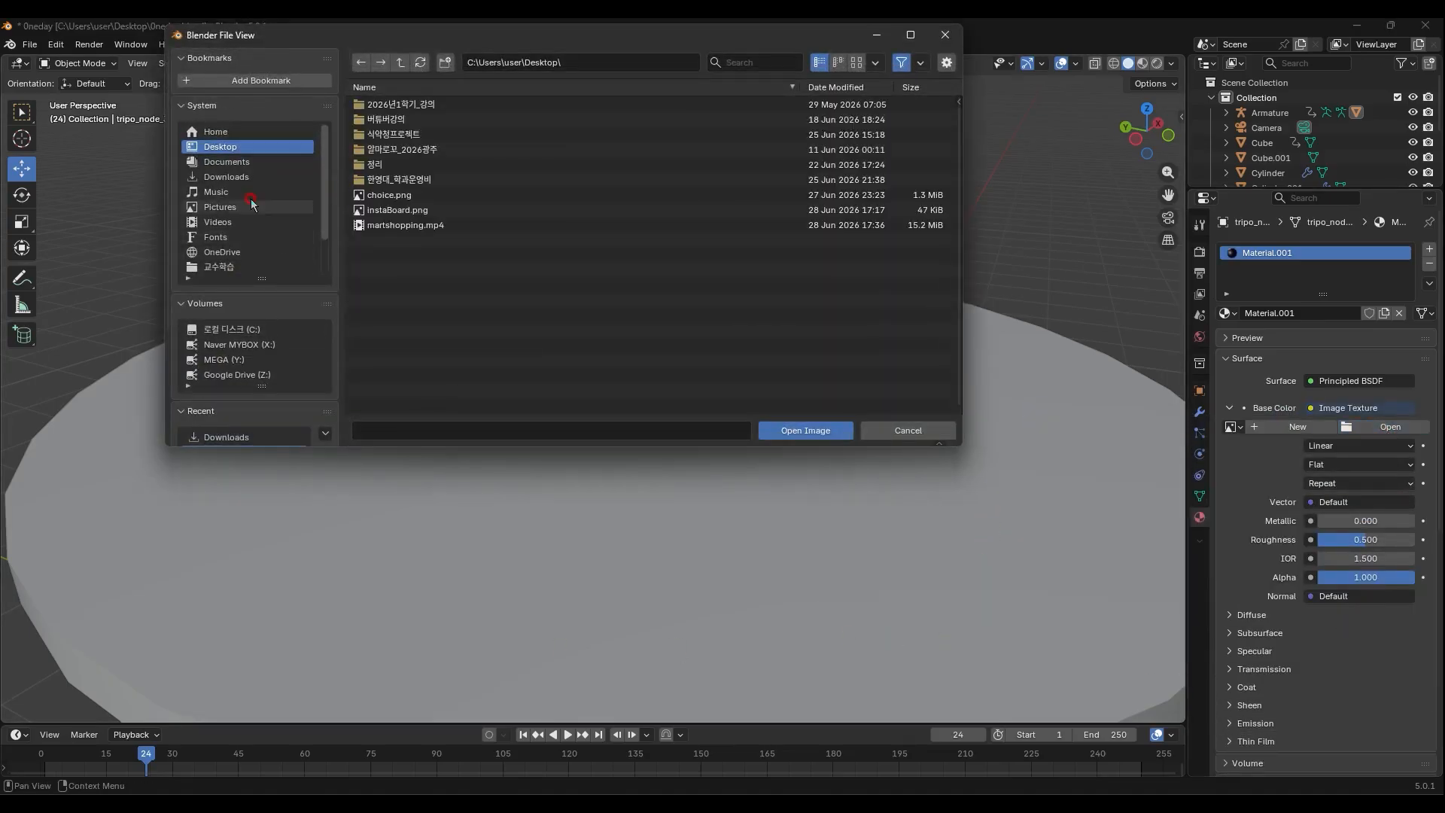
click(233, 177)
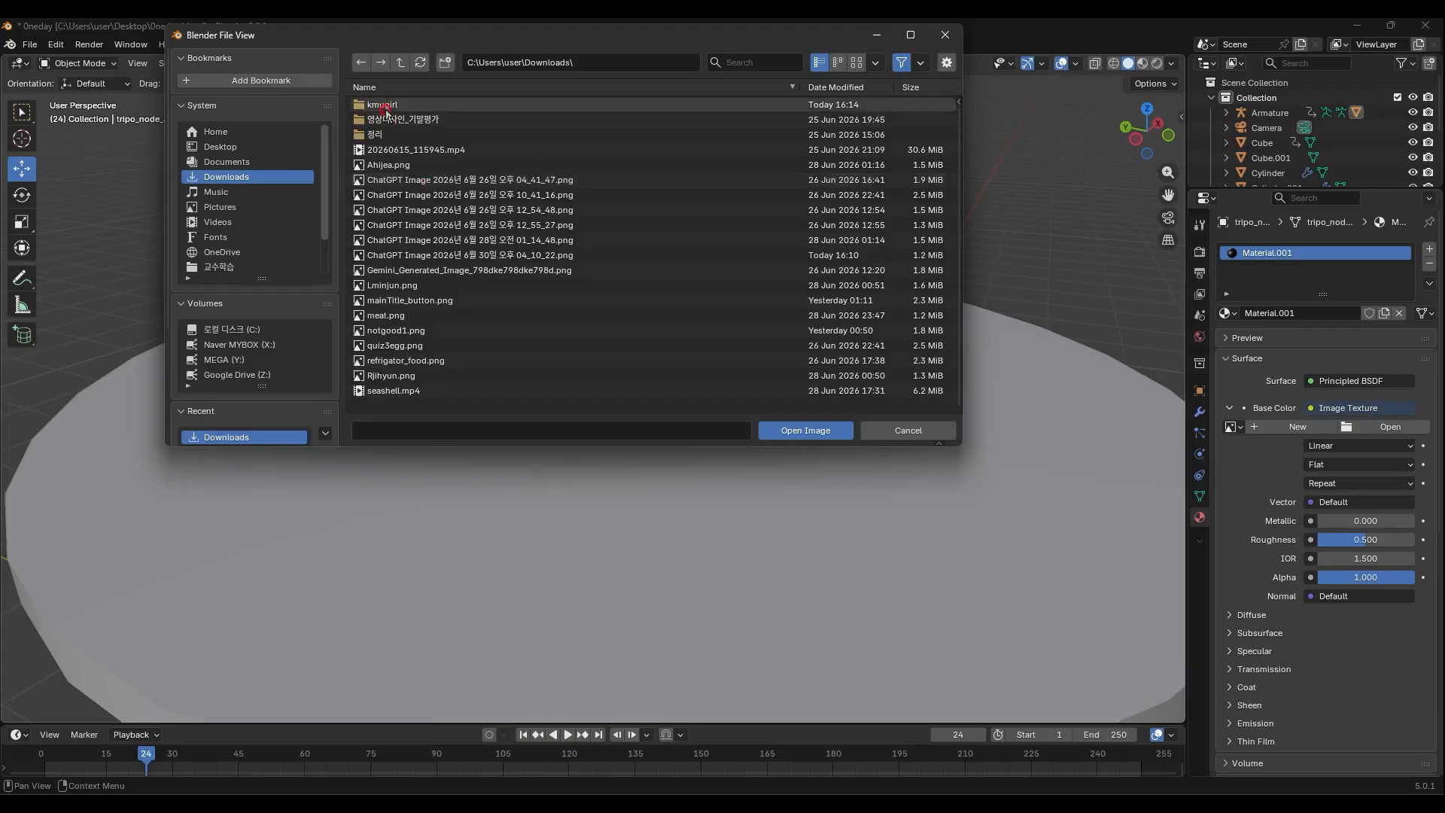
click(380, 105)
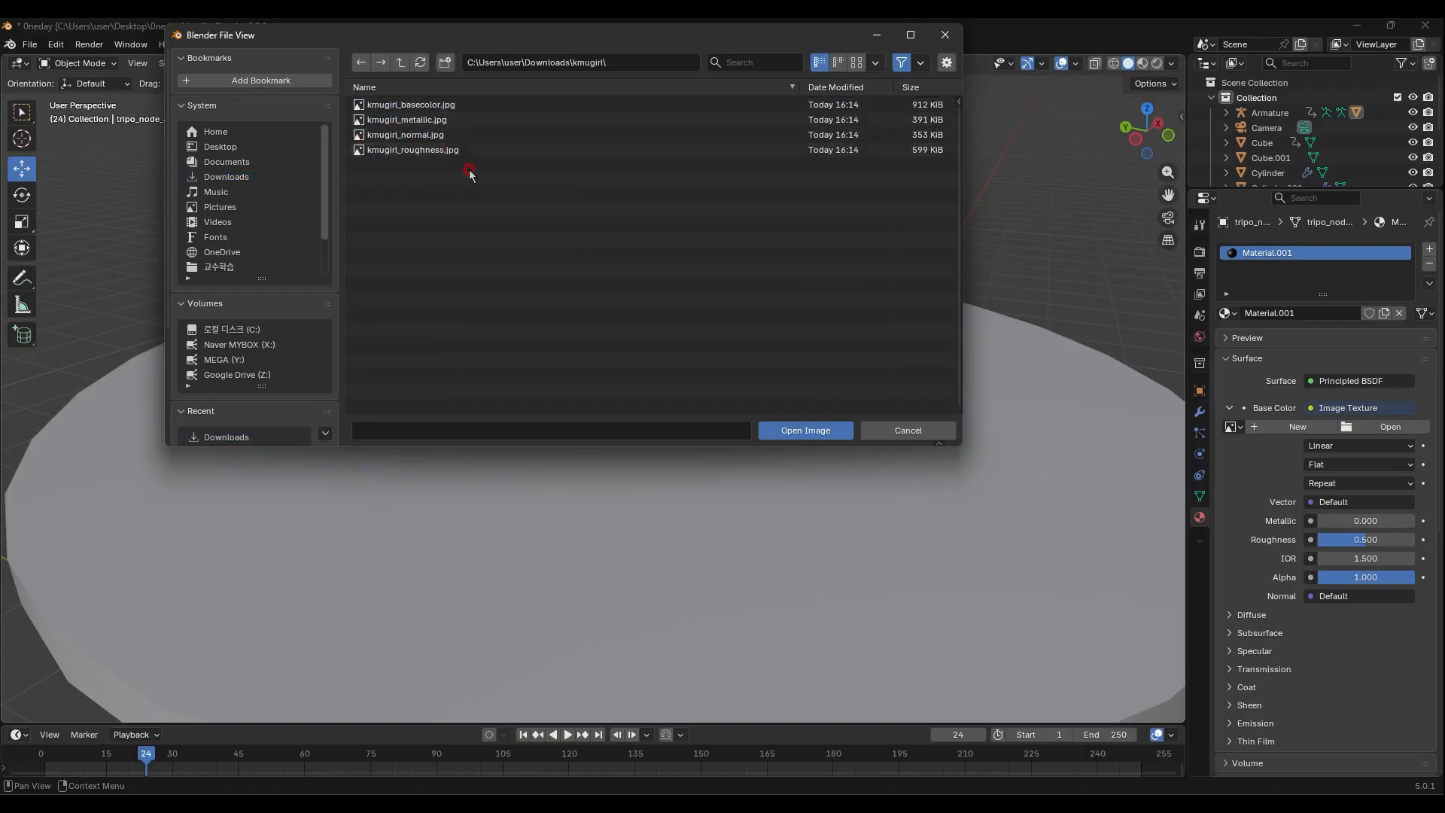
double_click(452, 105)
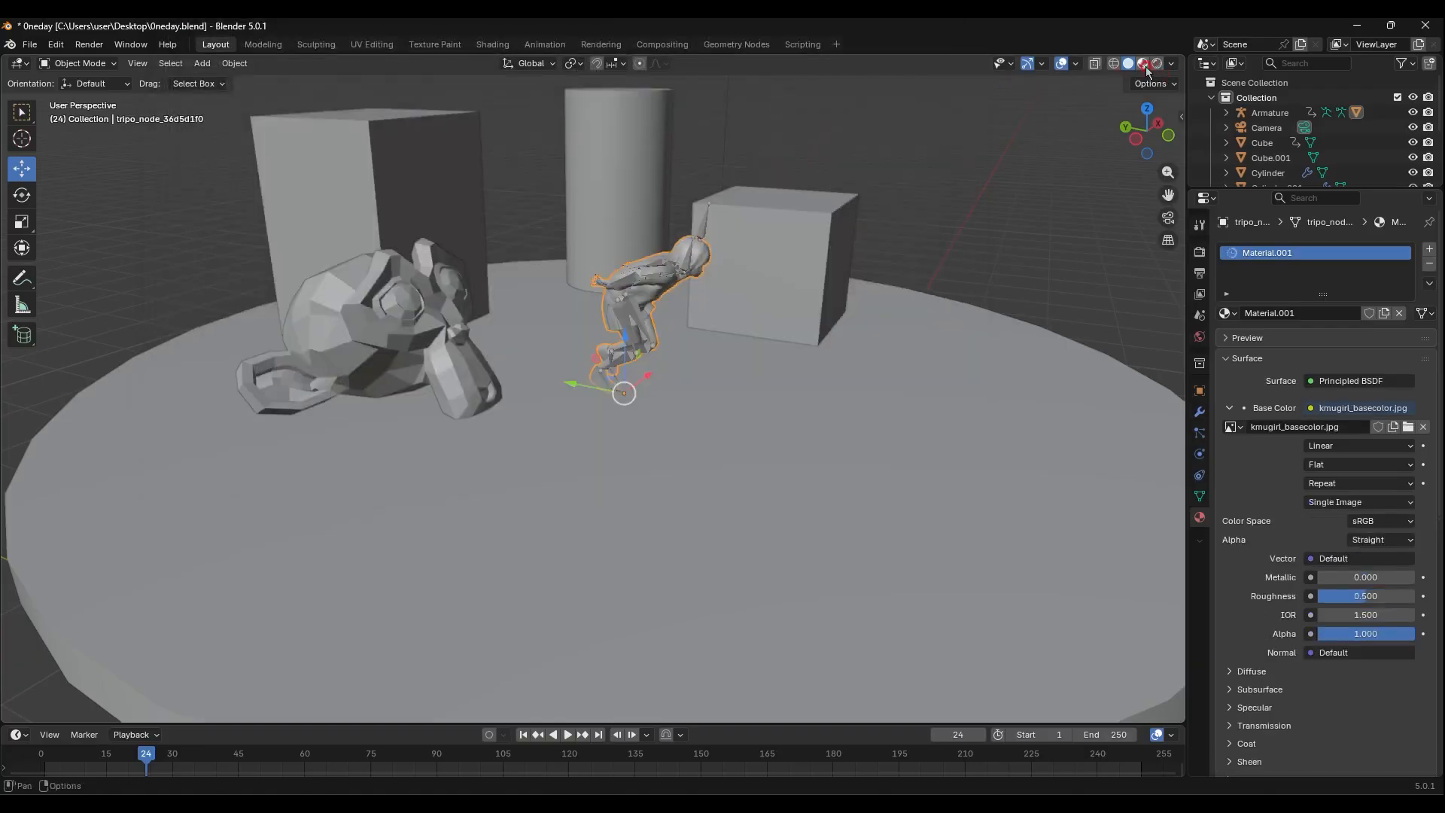
Set the viewport shading to Material Preview and inspect the textured character close up from the front
click(1142, 66)
alt+middle_drag(719, 260, 709, 292)
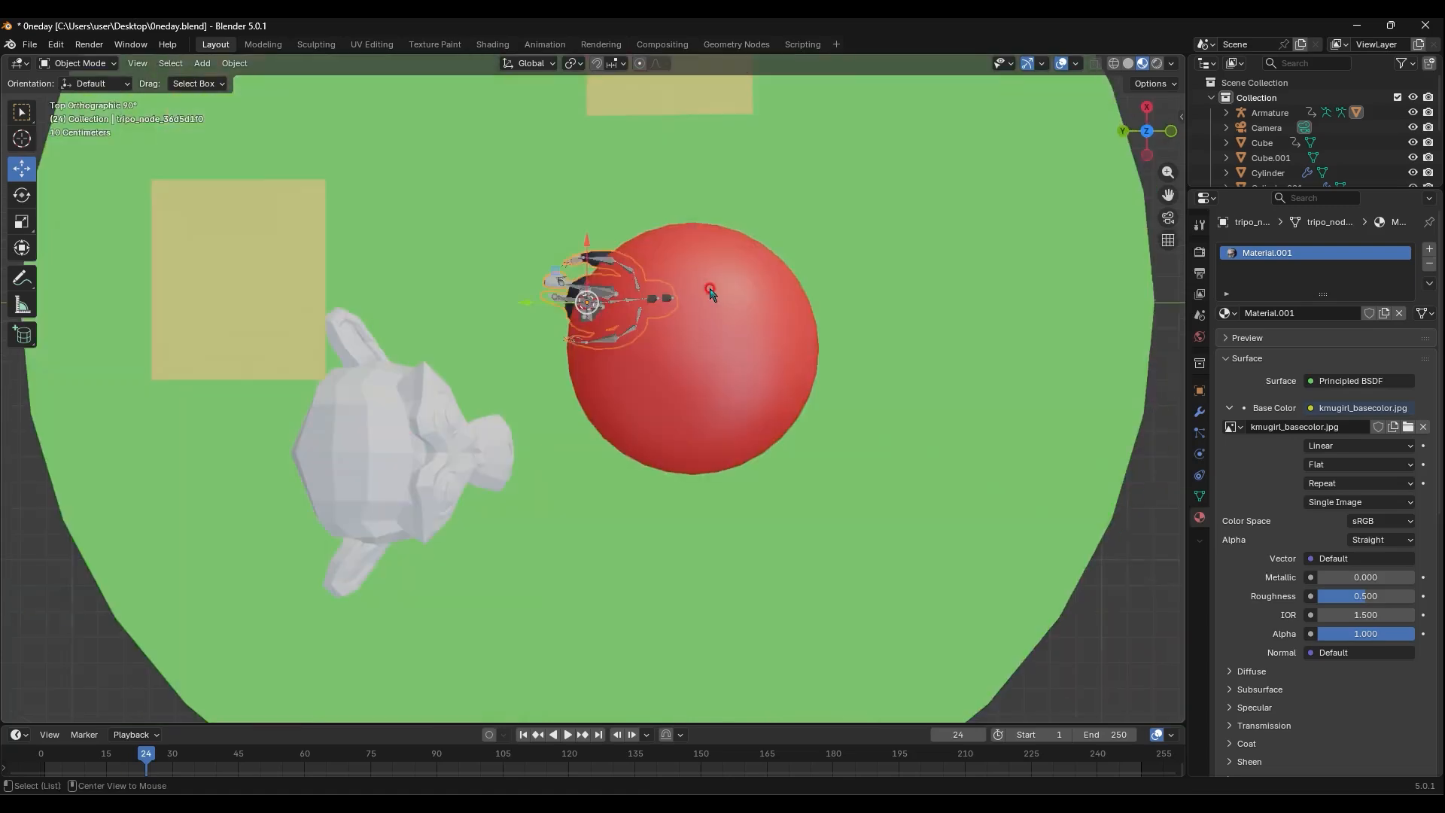
middle_drag(681, 341, 539, 214)
middle_drag(697, 278, 813, 431)
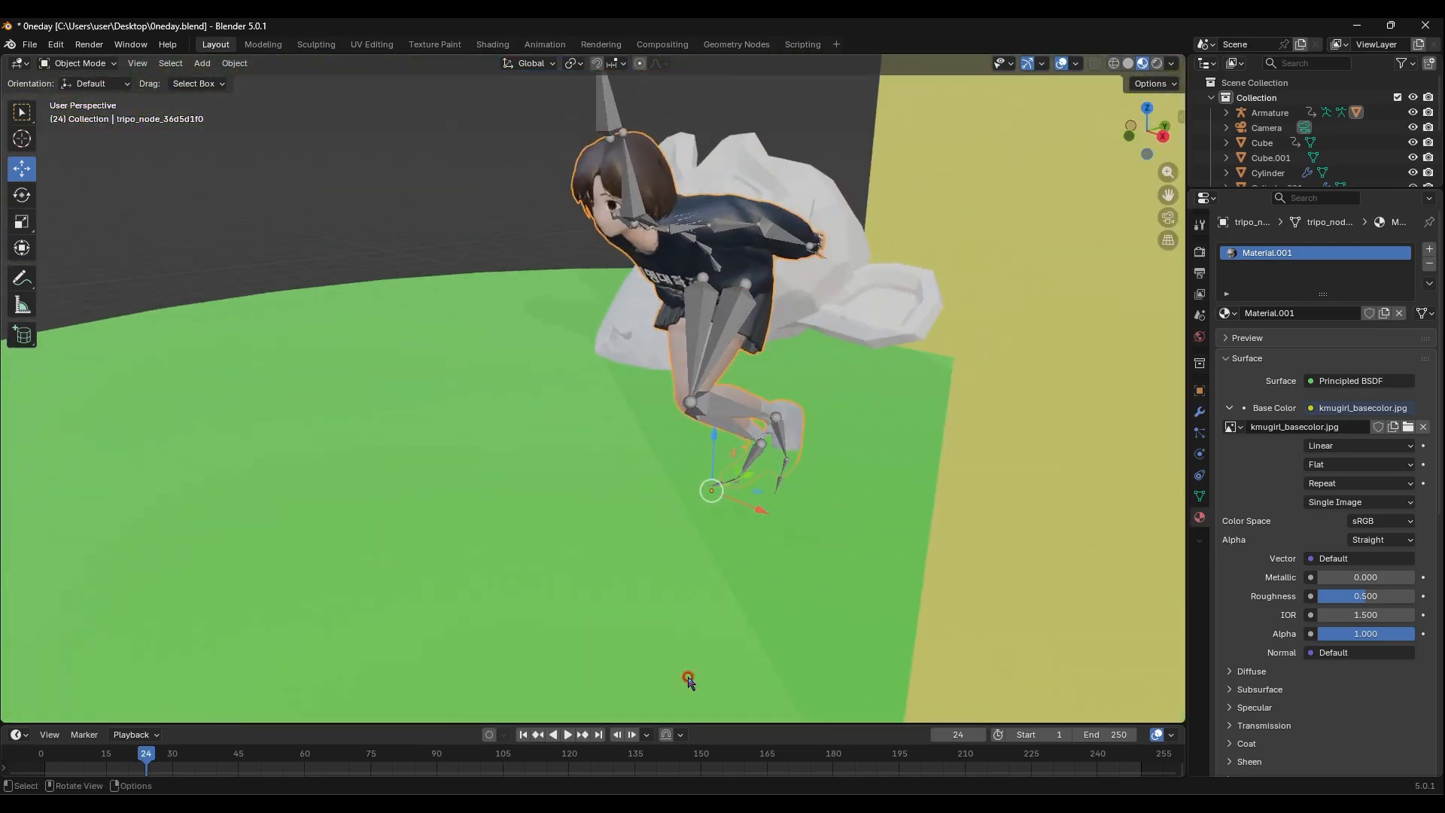
Play the animation and scrub through the timeline to frame 20 to check where the run cycle ends
click(566, 734)
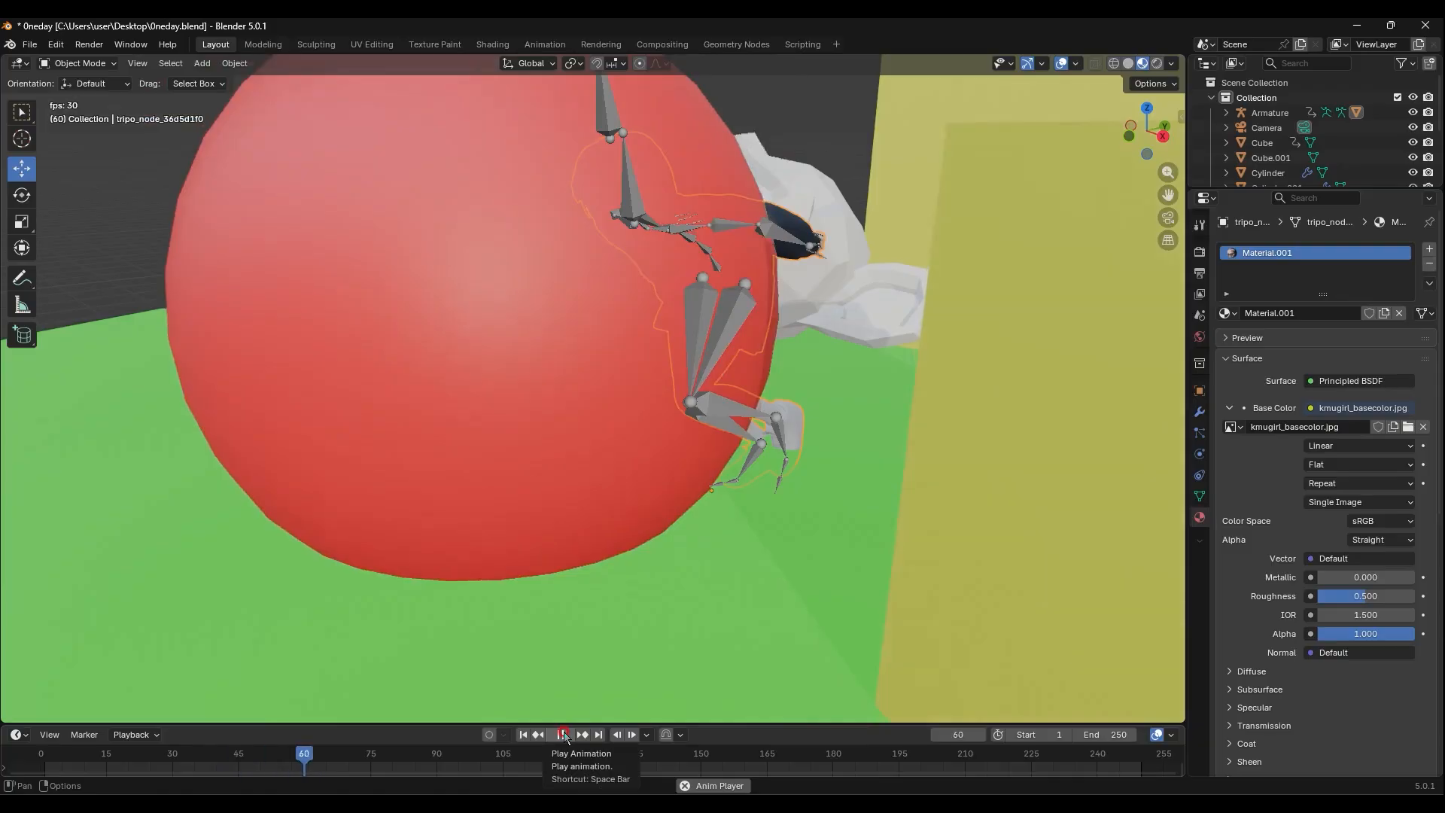
click(564, 736)
drag(339, 759, 40, 756)
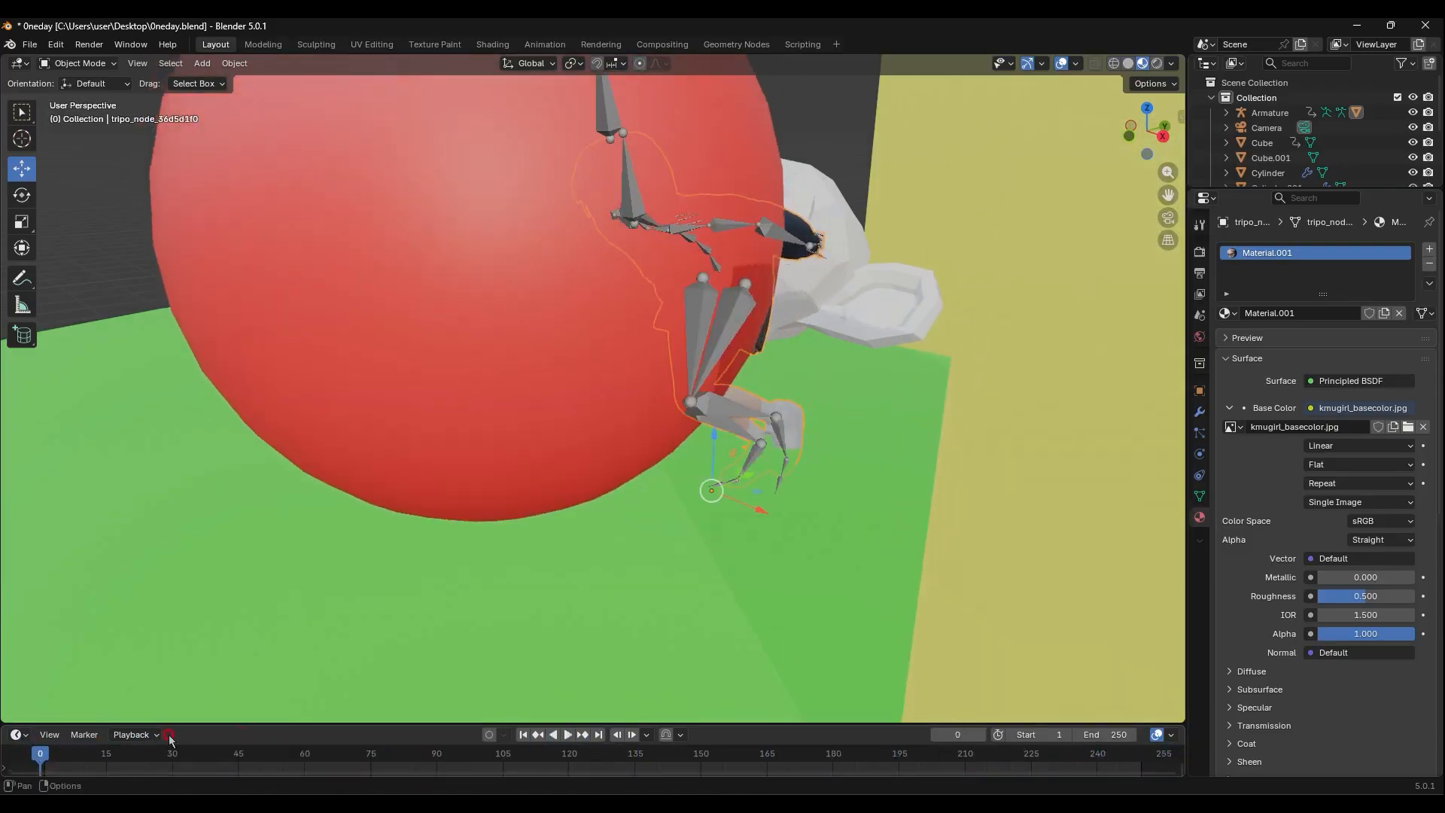
click(578, 737)
drag(177, 760, 131, 771)
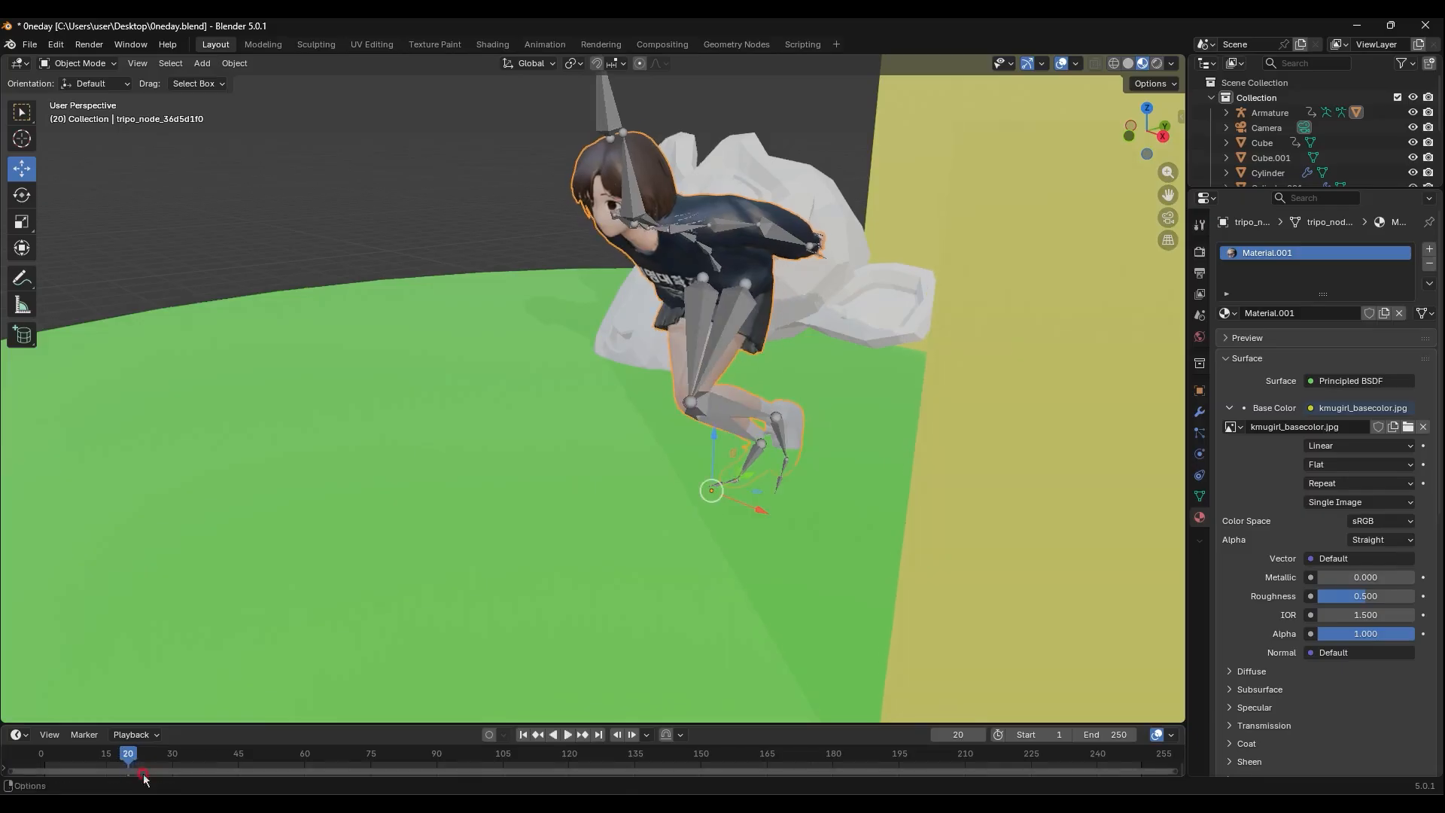
Set the scene's end frame to 20
click(1112, 735)
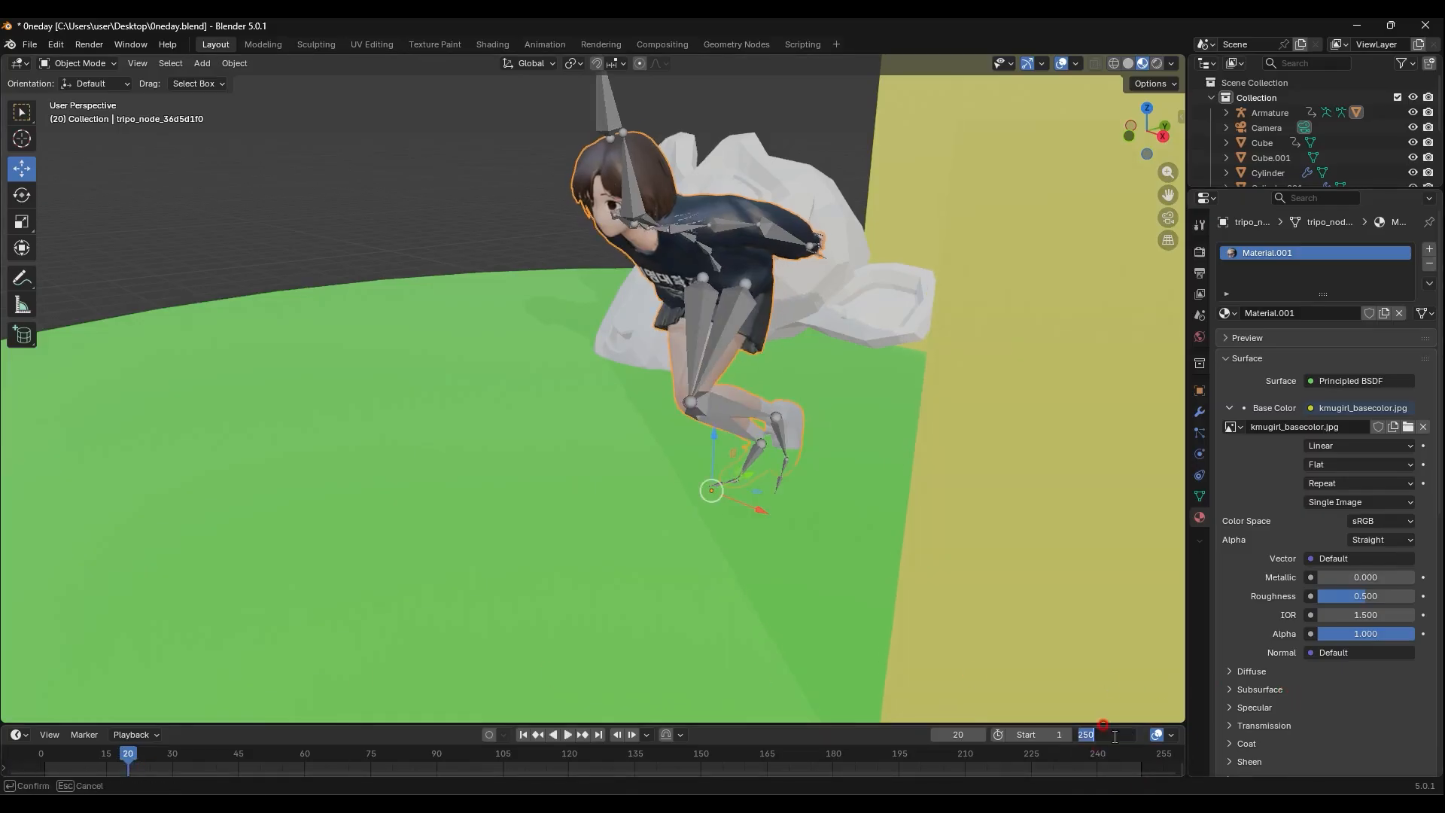
text(20)
key(Return)
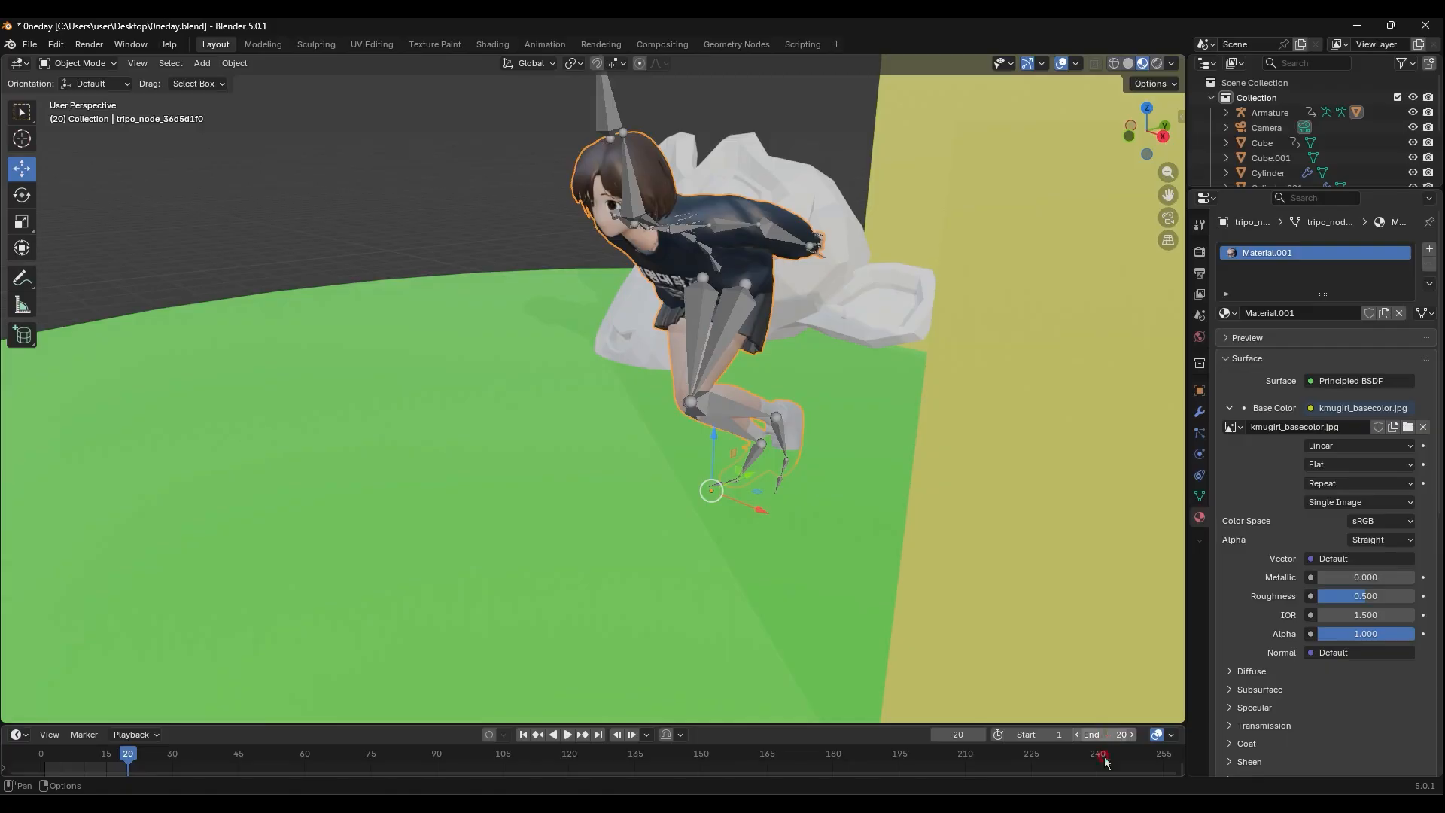
Play the shortened run loop, return the playhead to frame 2 and bring the whole tabletop into view
click(568, 735)
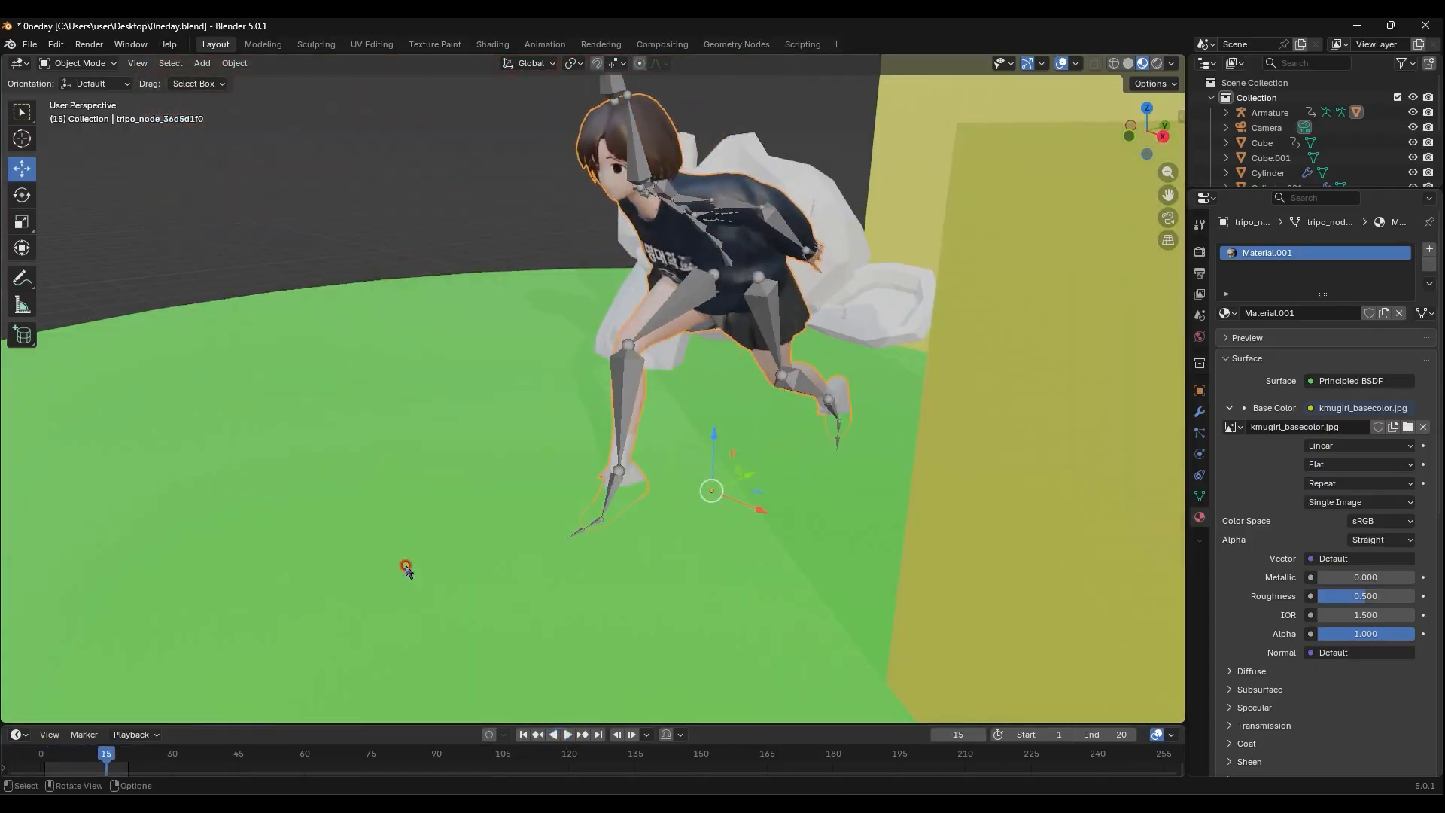
drag(113, 757, 49, 745)
scroll(500, 468, down, 6)
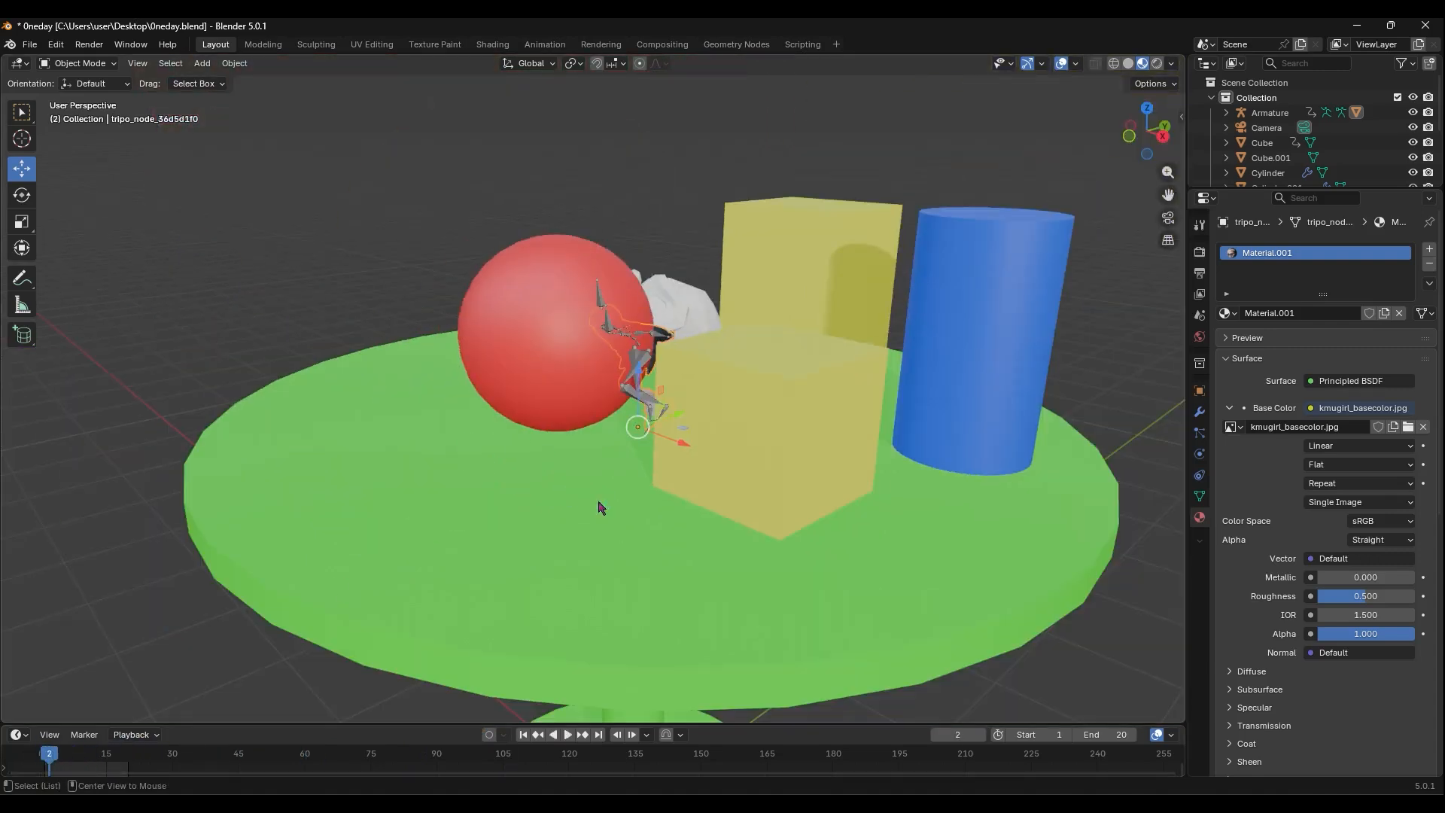
Select the character's armature and, in Rendered shading, move it horizontally away from the red sphere toward the front of the table
click(1269, 113)
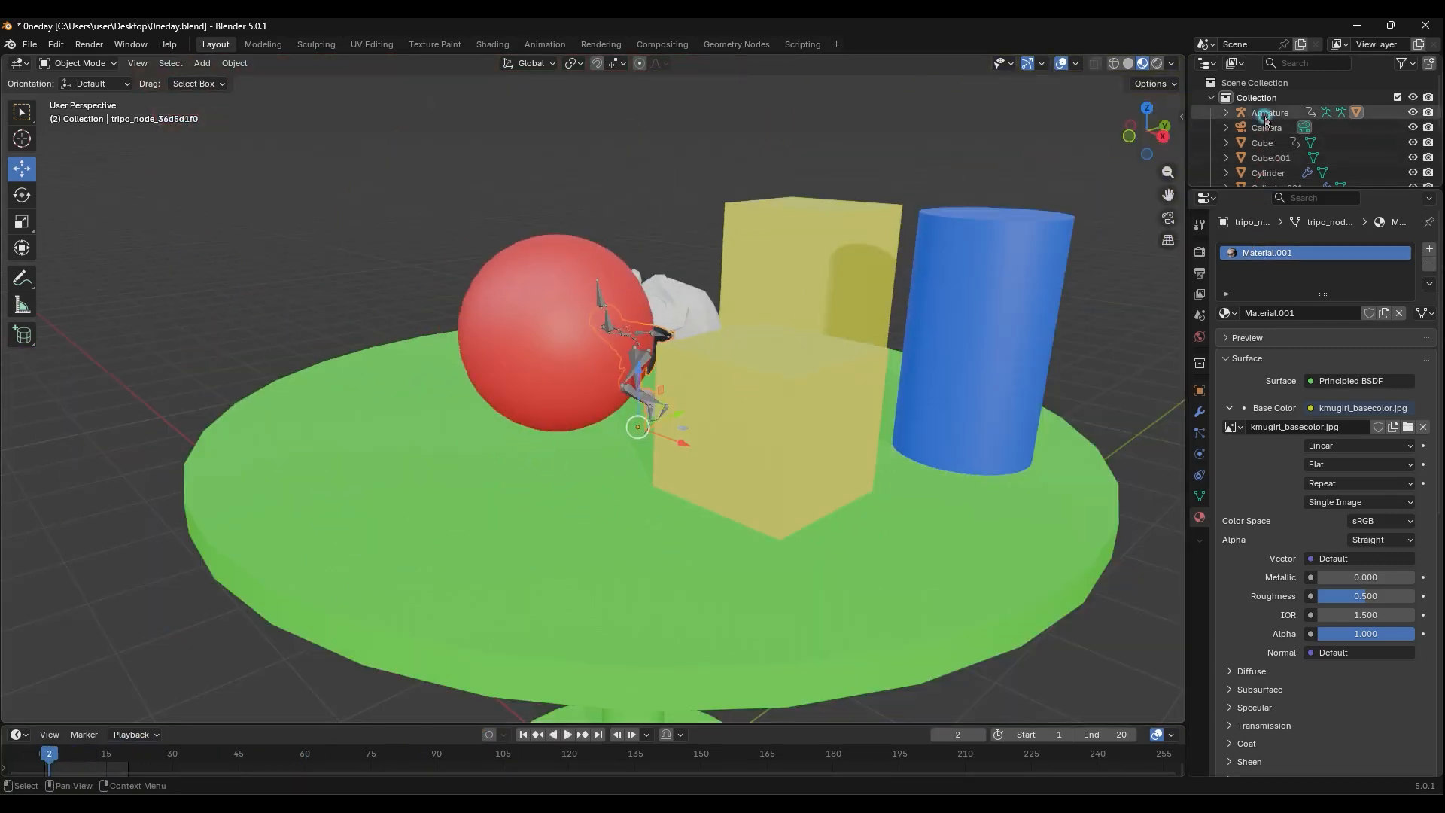
middle_drag(666, 470, 675, 502)
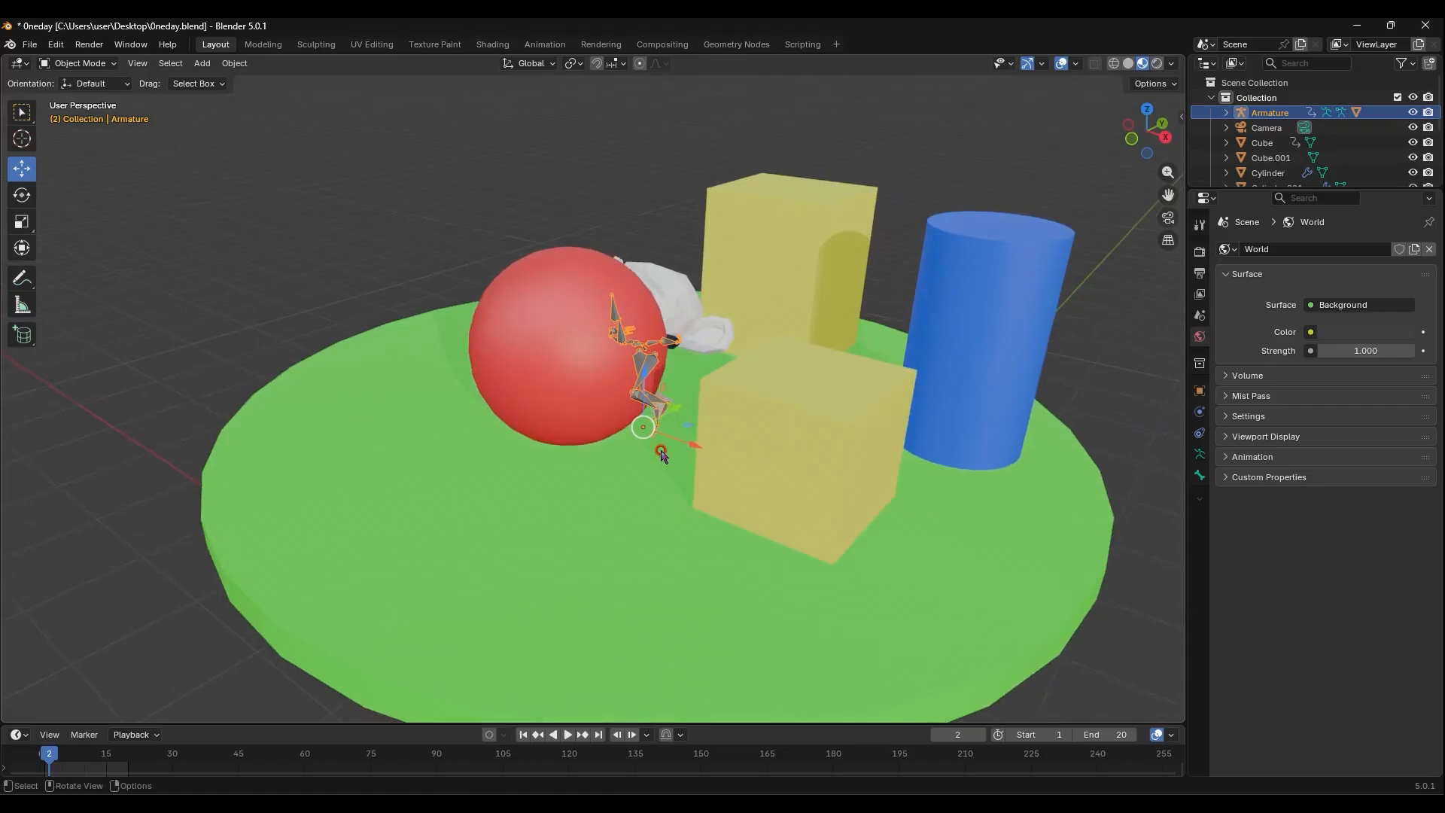
mouse_move(687, 429)
mouse_down()
mouse_move(751, 465)
mouse_move(760, 437)
mouse_move(681, 514)
mouse_move(663, 505)
mouse_up()
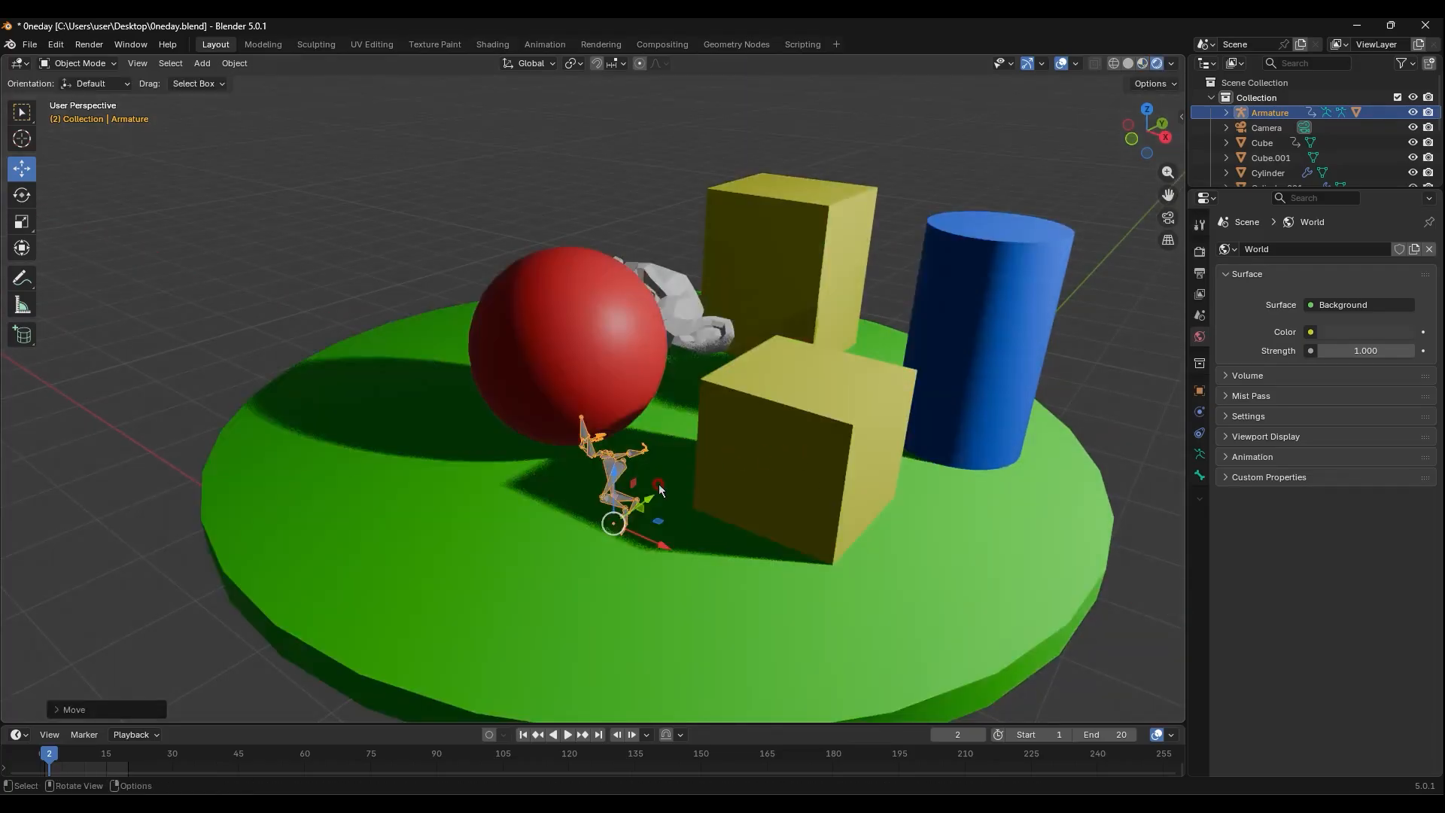
scroll(660, 490, up, 3)
drag(659, 573, 577, 638)
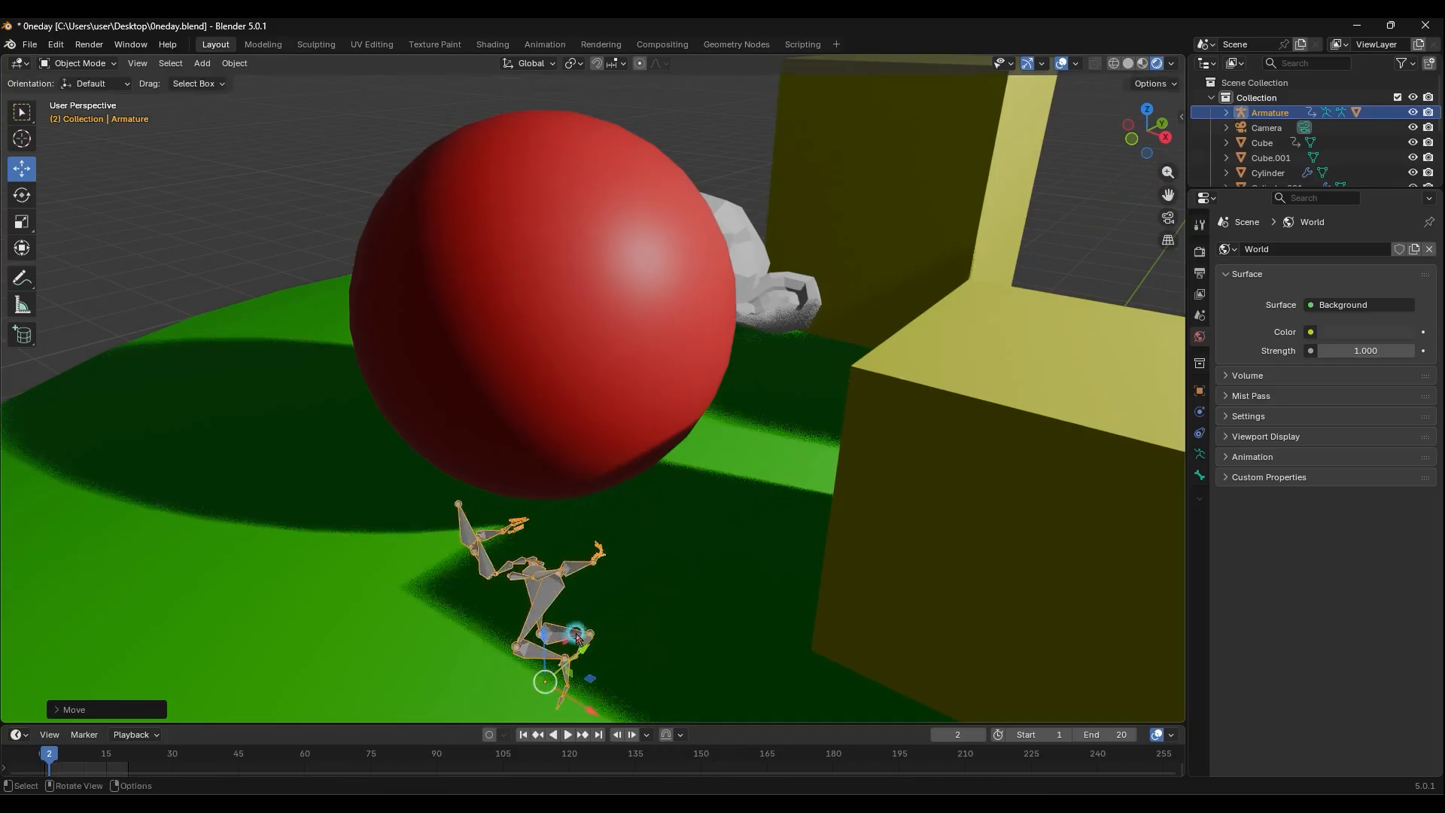
Raise the armature to tabletop height and place it on the open area in front of the sphere, at about X 0.41, Y -1.25, Z 2.60 m
middle_drag(578, 638, 716, 538)
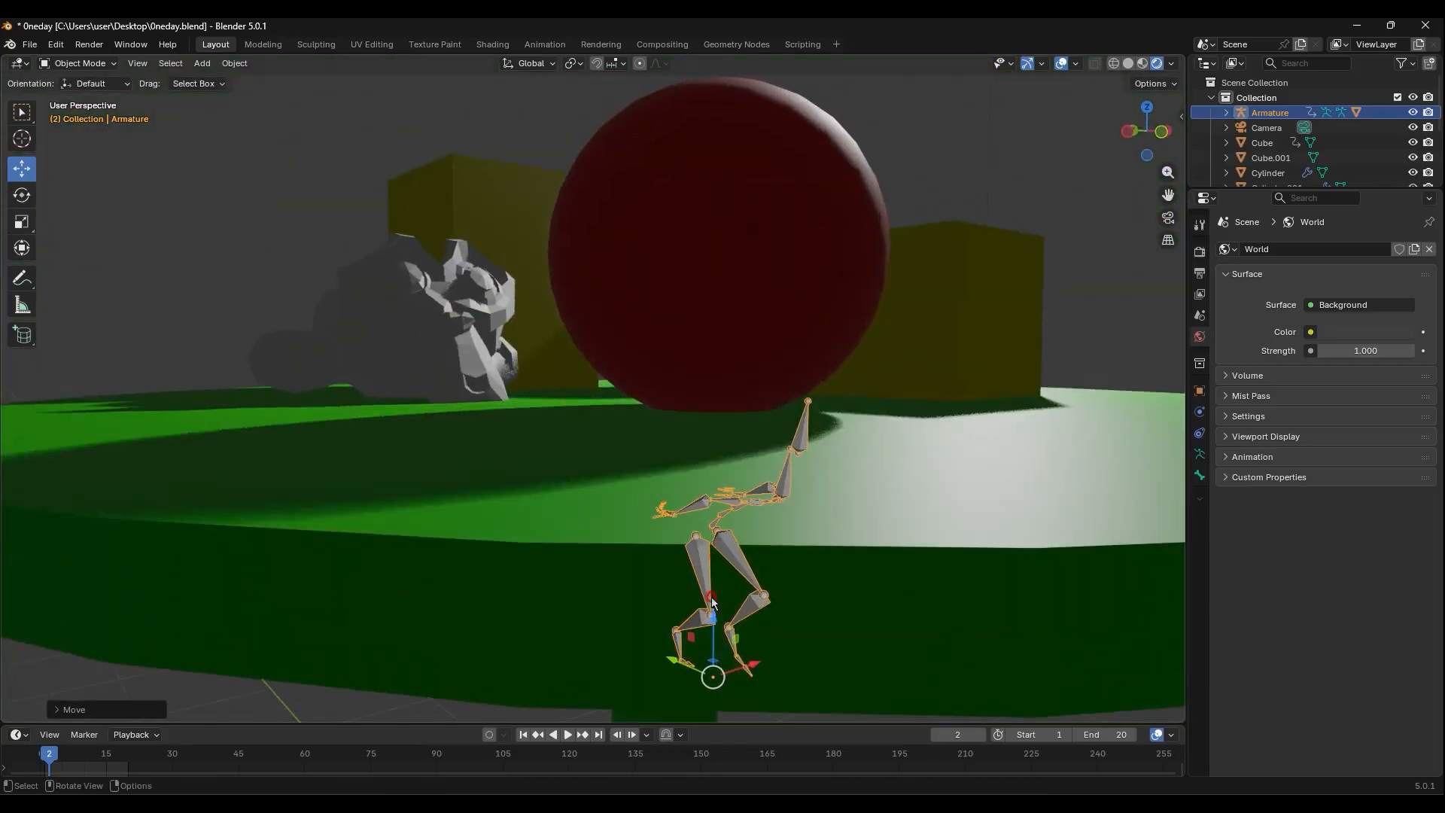
drag(712, 602, 722, 380)
middle_drag(820, 461, 599, 489)
scroll(613, 479, down, 6)
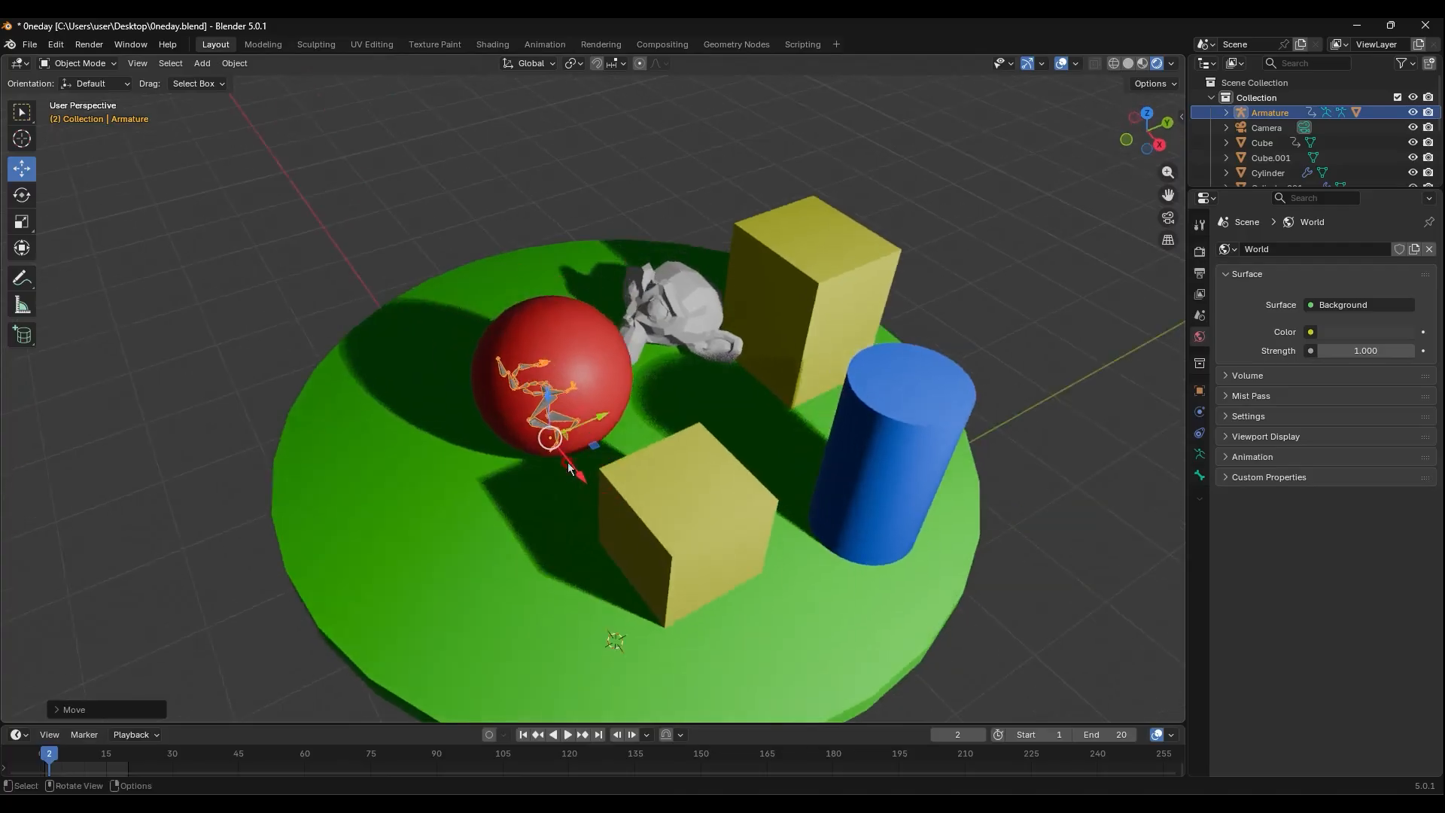
drag(594, 446, 520, 574)
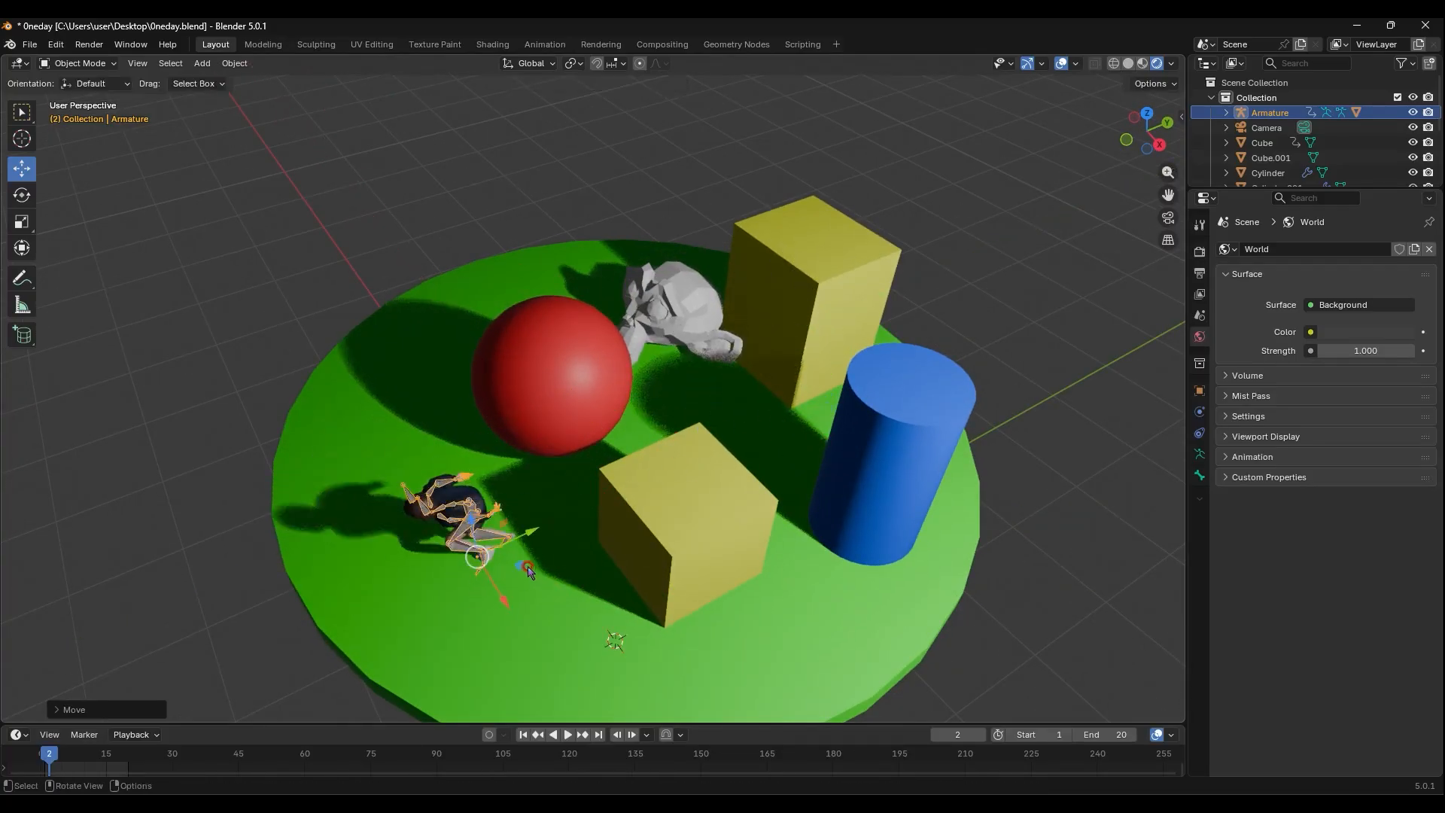
Set the armature's scale to 0.02 on the X, Y and Z axes
click(1198, 391)
drag(1352, 413, 1352, 413)
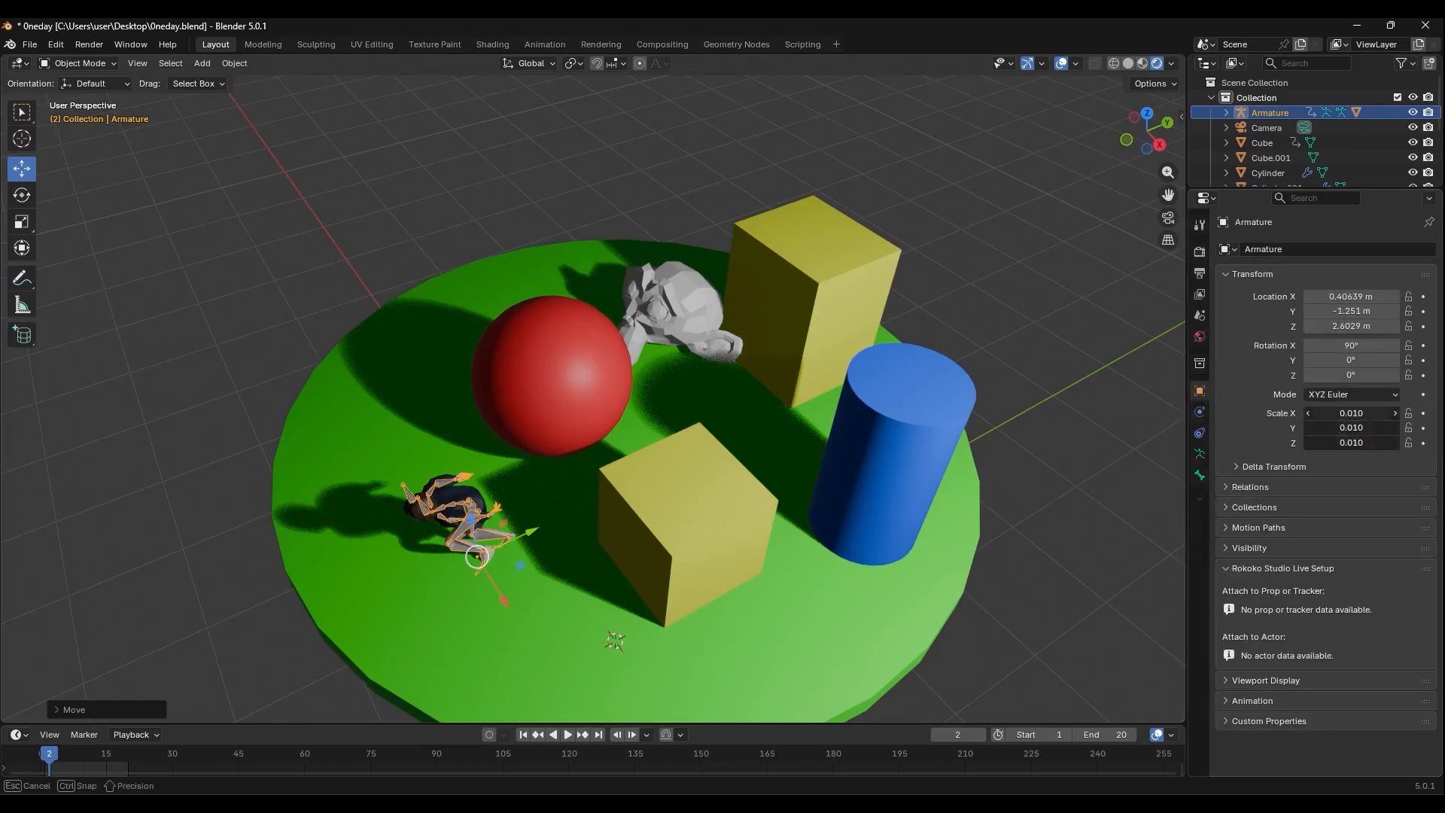
click(1380, 413)
text(0.02)
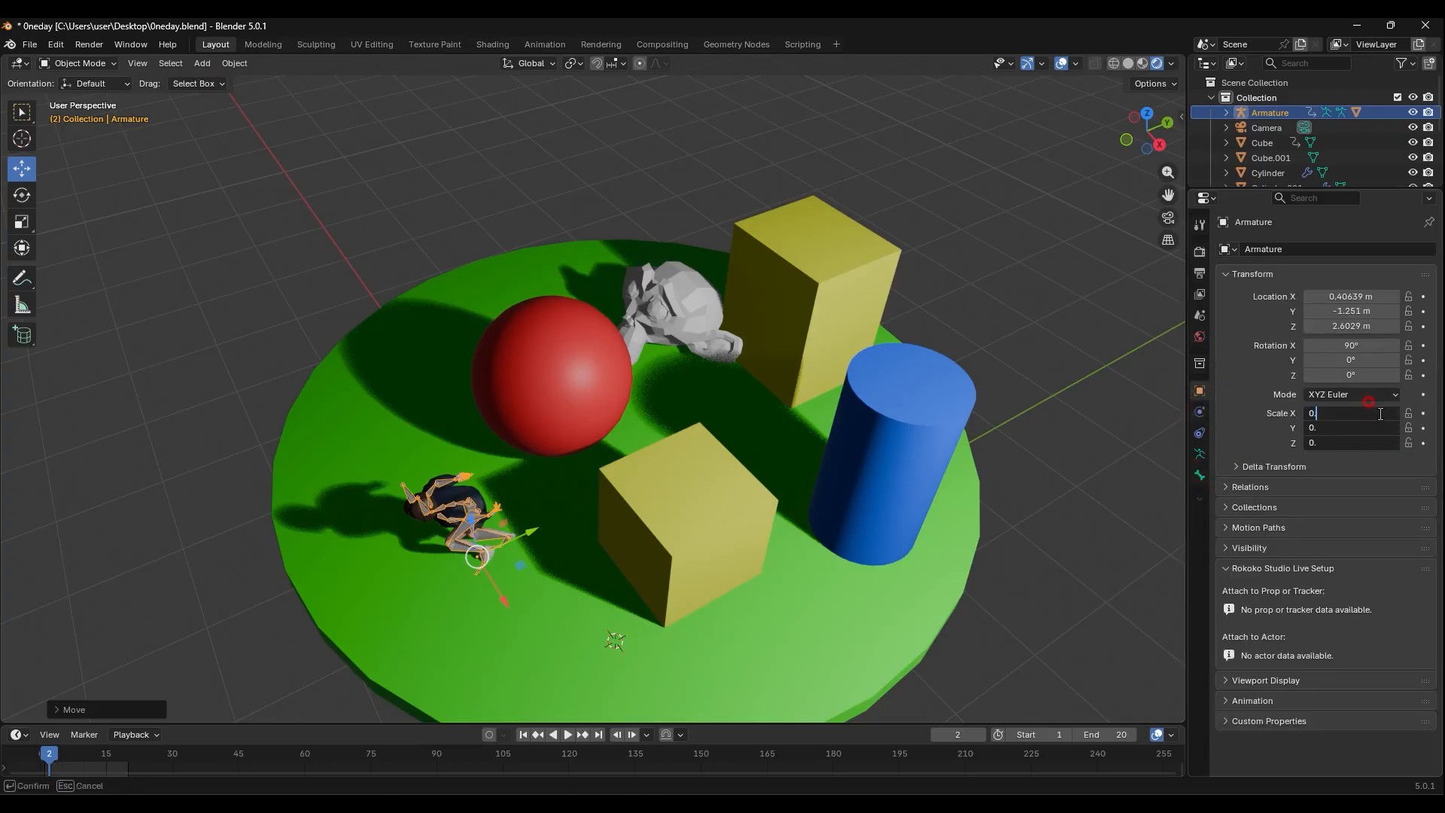
key(Return)
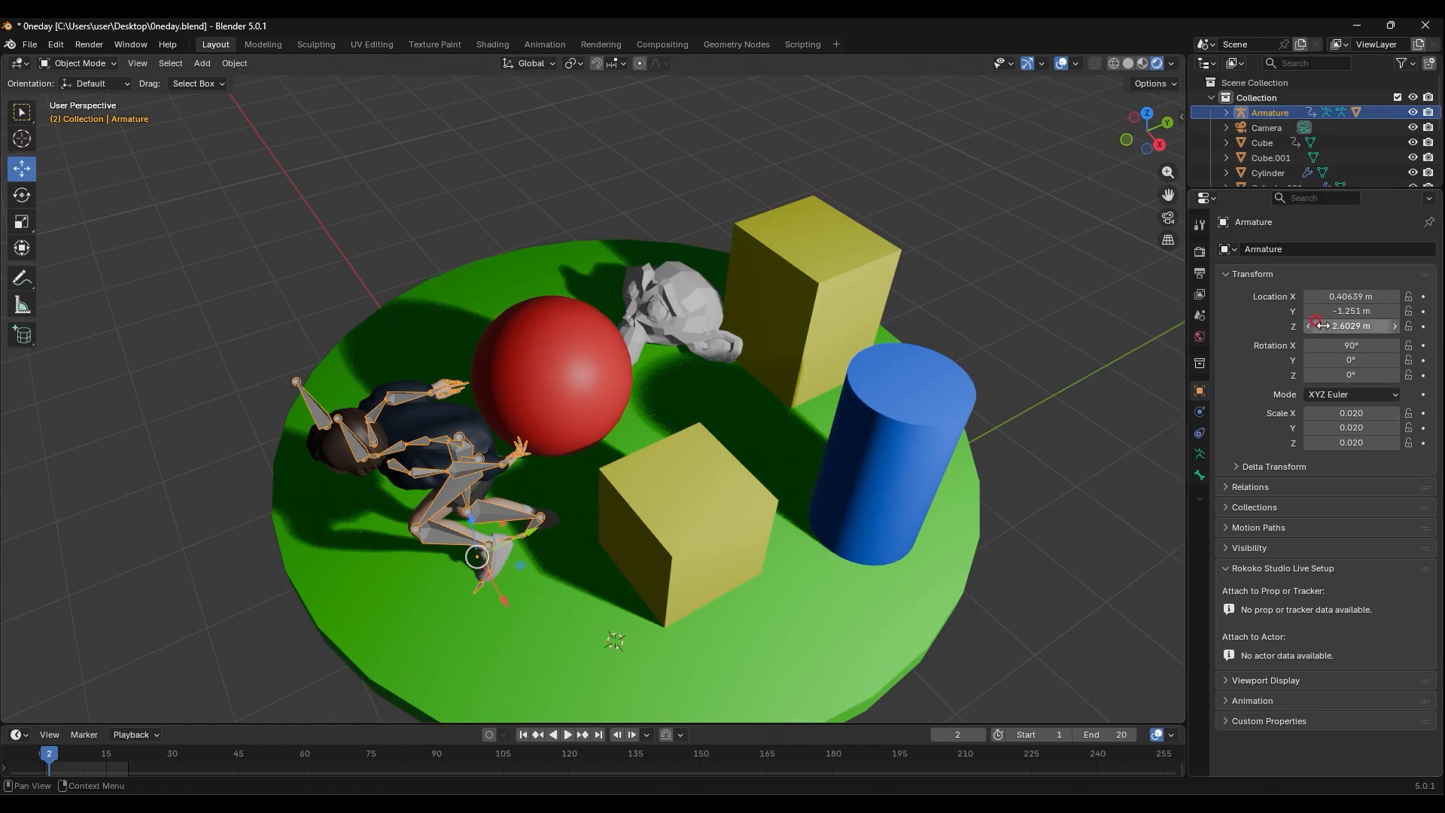
Select the scene's light and rotate it to about X 53°, Y -47°, Z 157°
middle_drag(978, 451, 1021, 375)
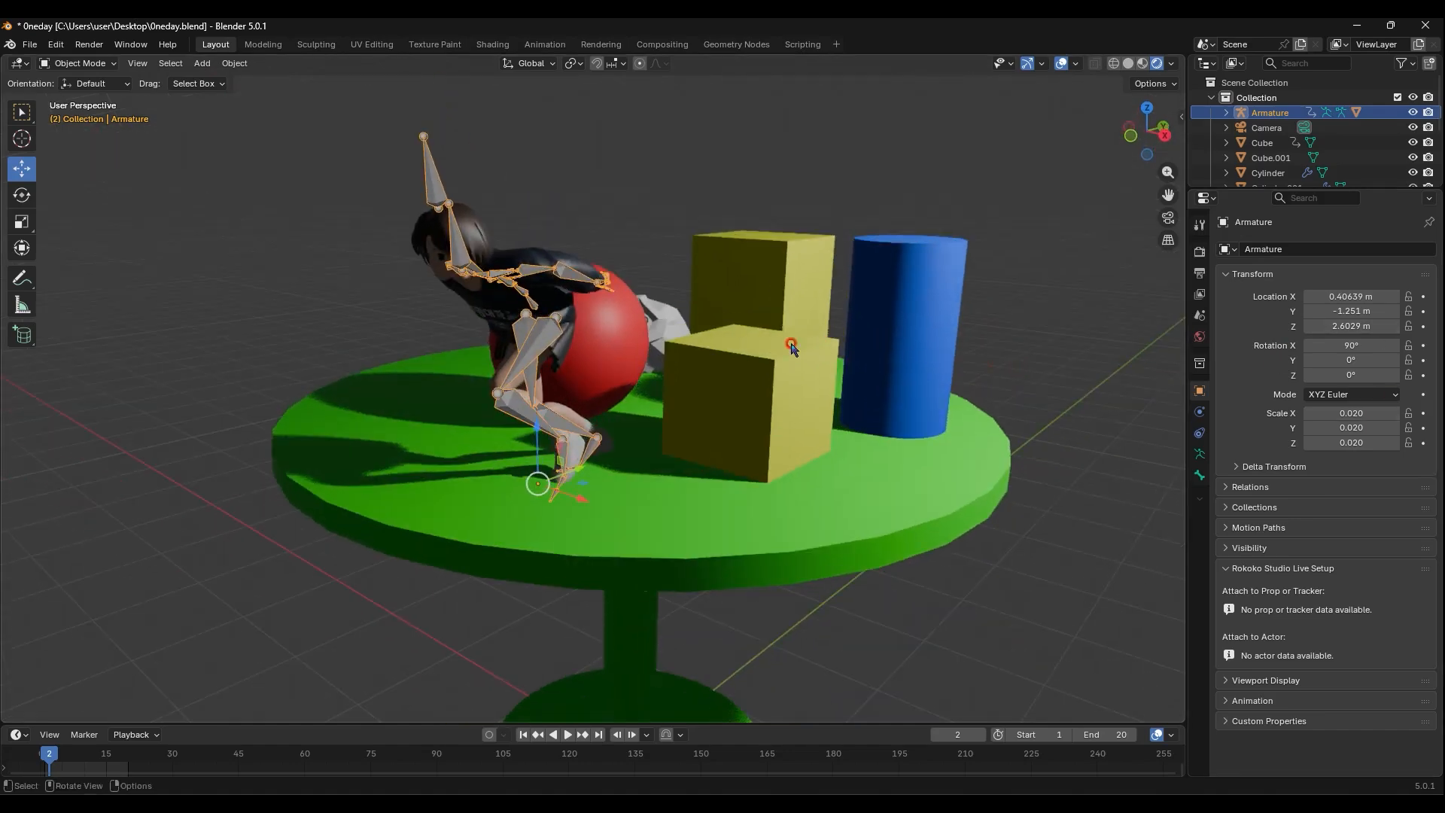
scroll(760, 358, down, 5)
scroll(1005, 250, down, 3)
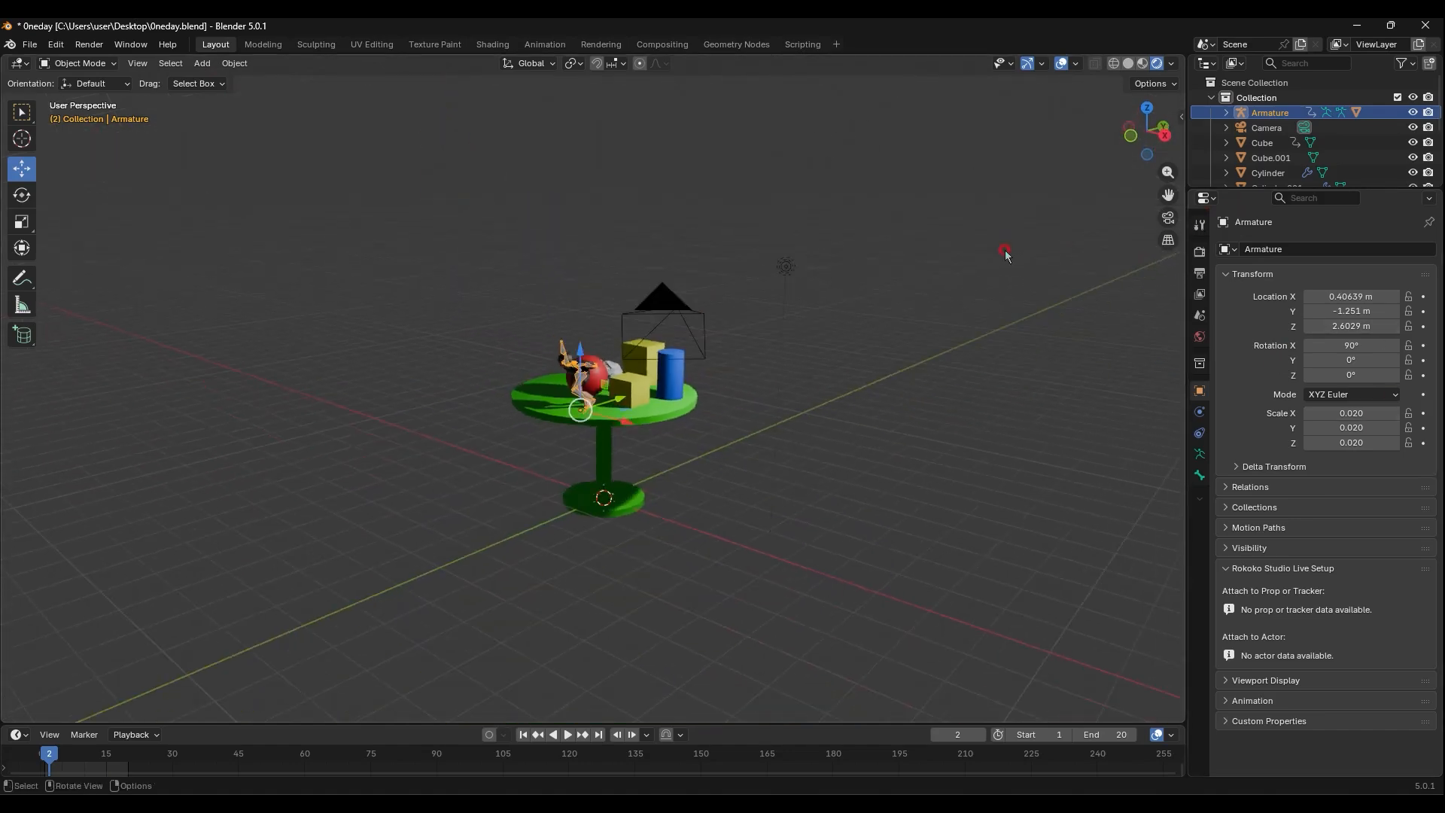
scroll(760, 286, up, 1)
click(724, 263)
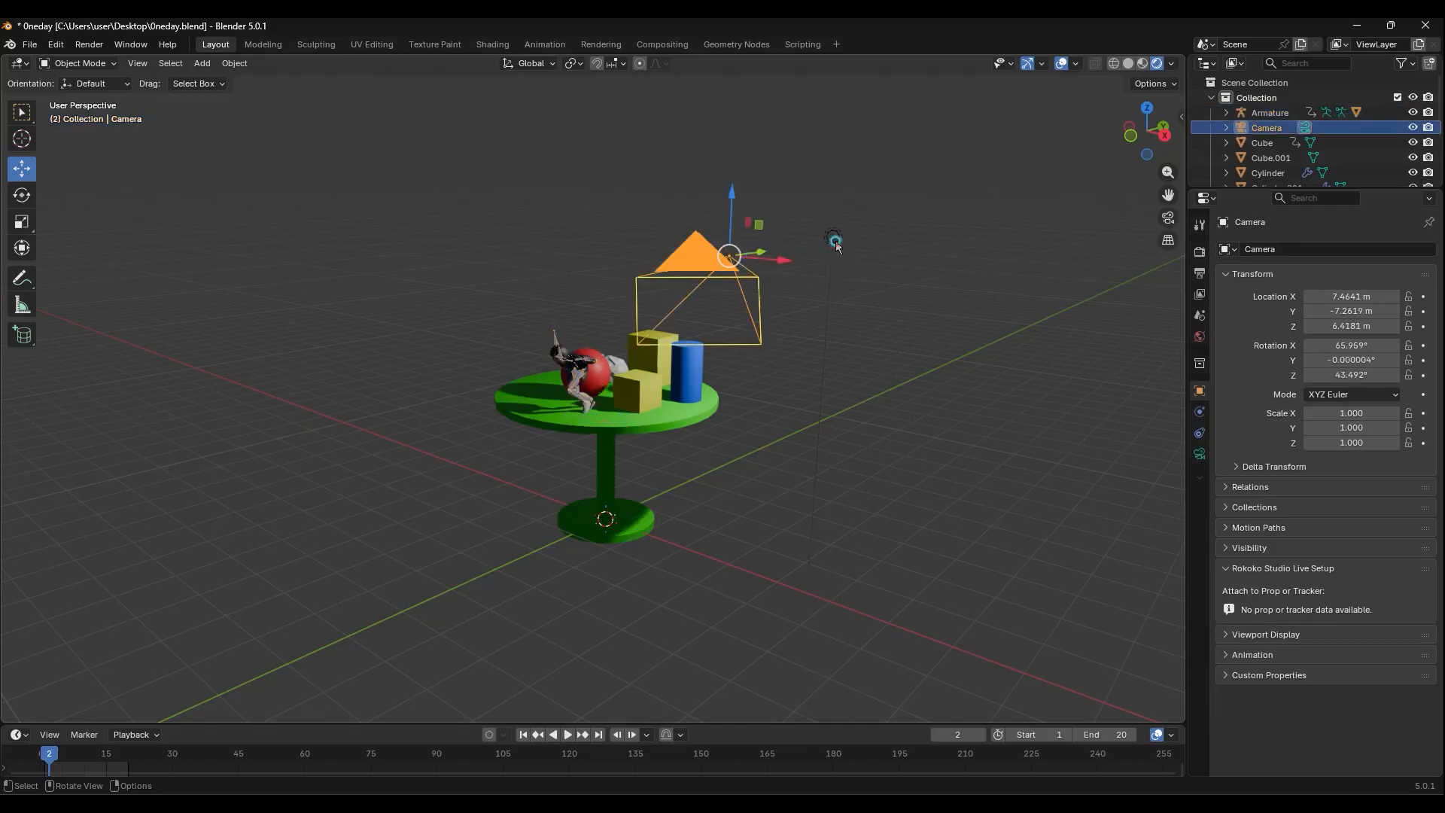
click(833, 238)
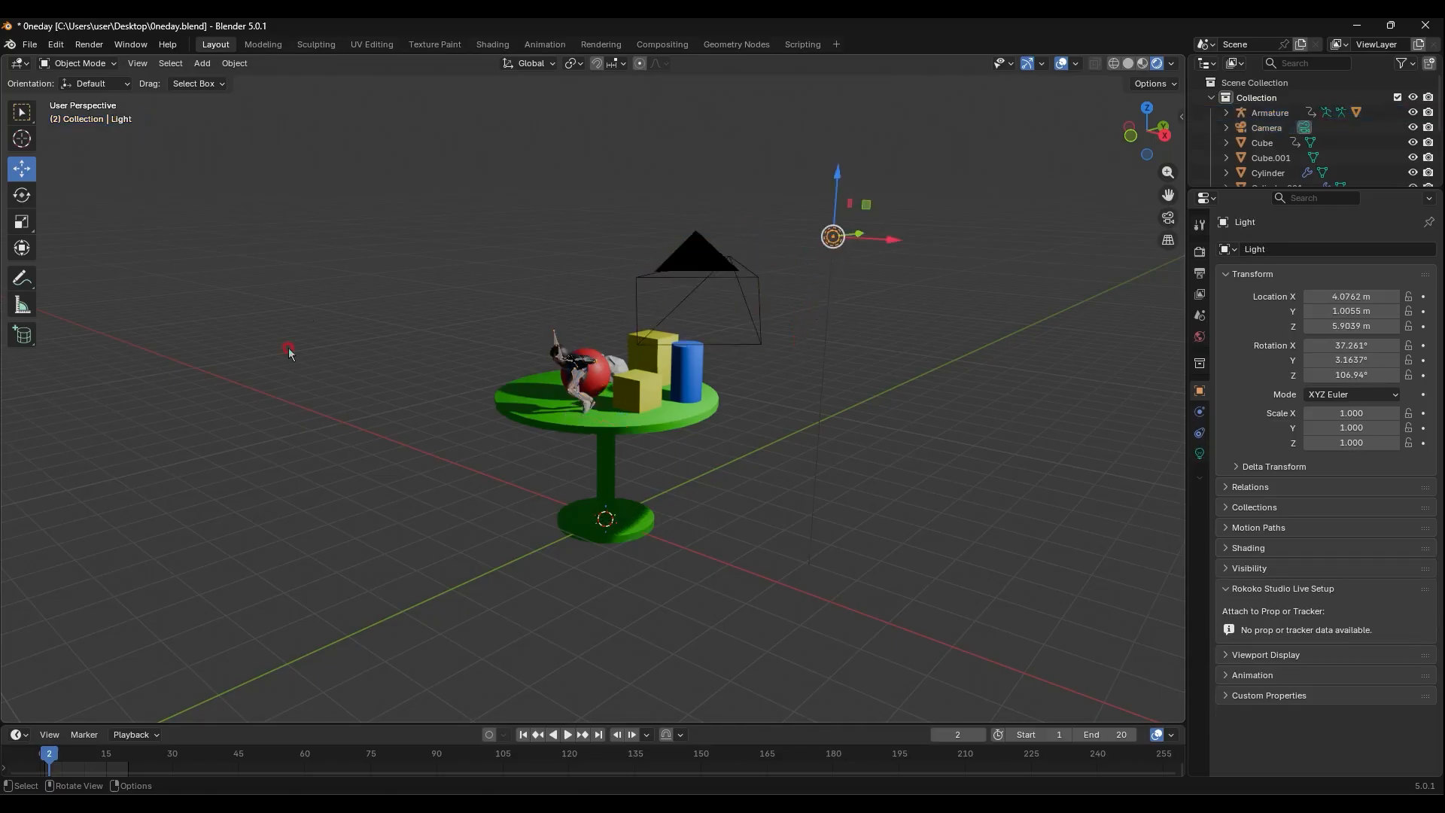
click(22, 195)
drag(828, 262, 882, 218)
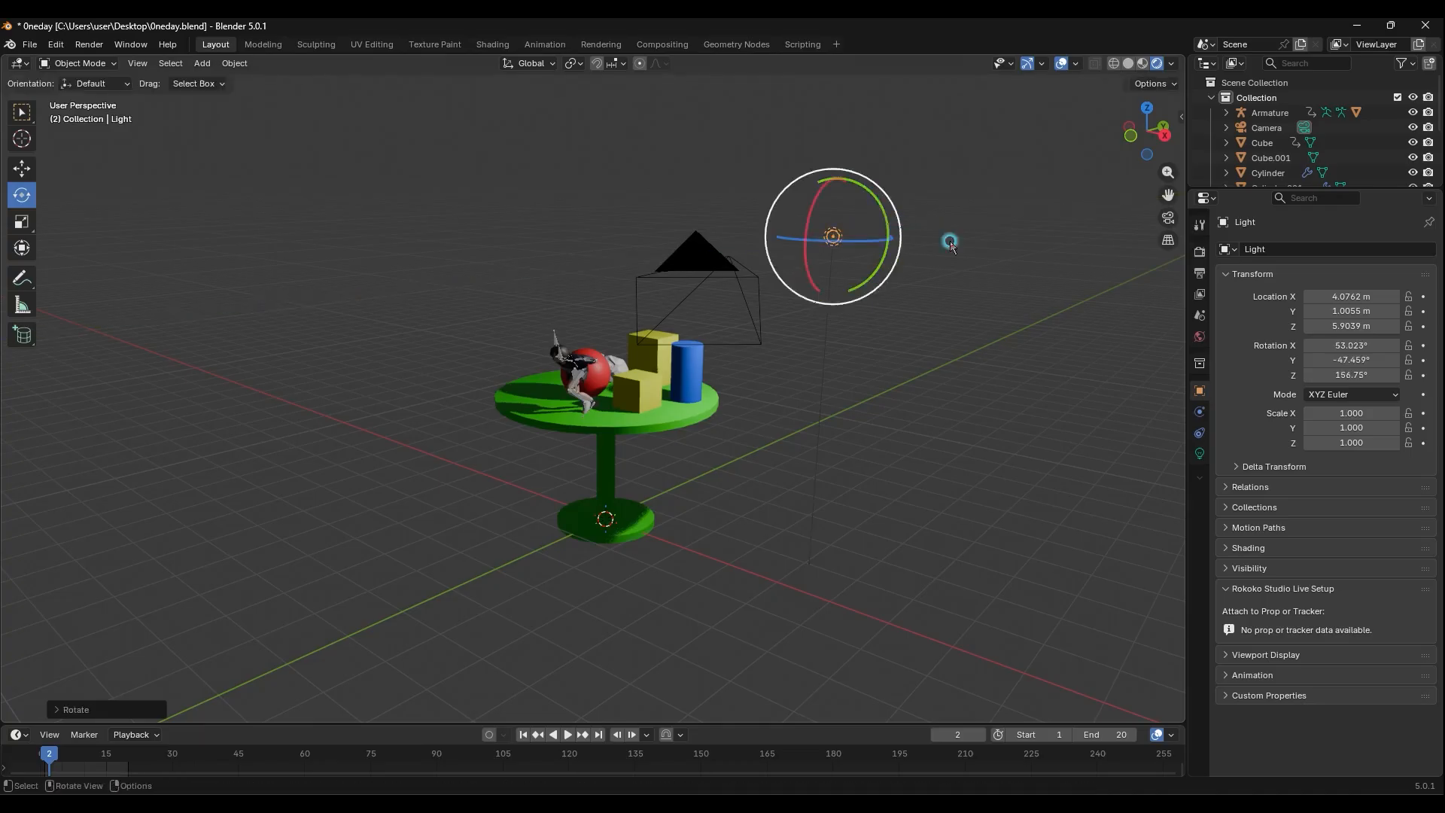
Change the light's type to Sun and rotate it freely so that it shines across the table objects
click(1200, 455)
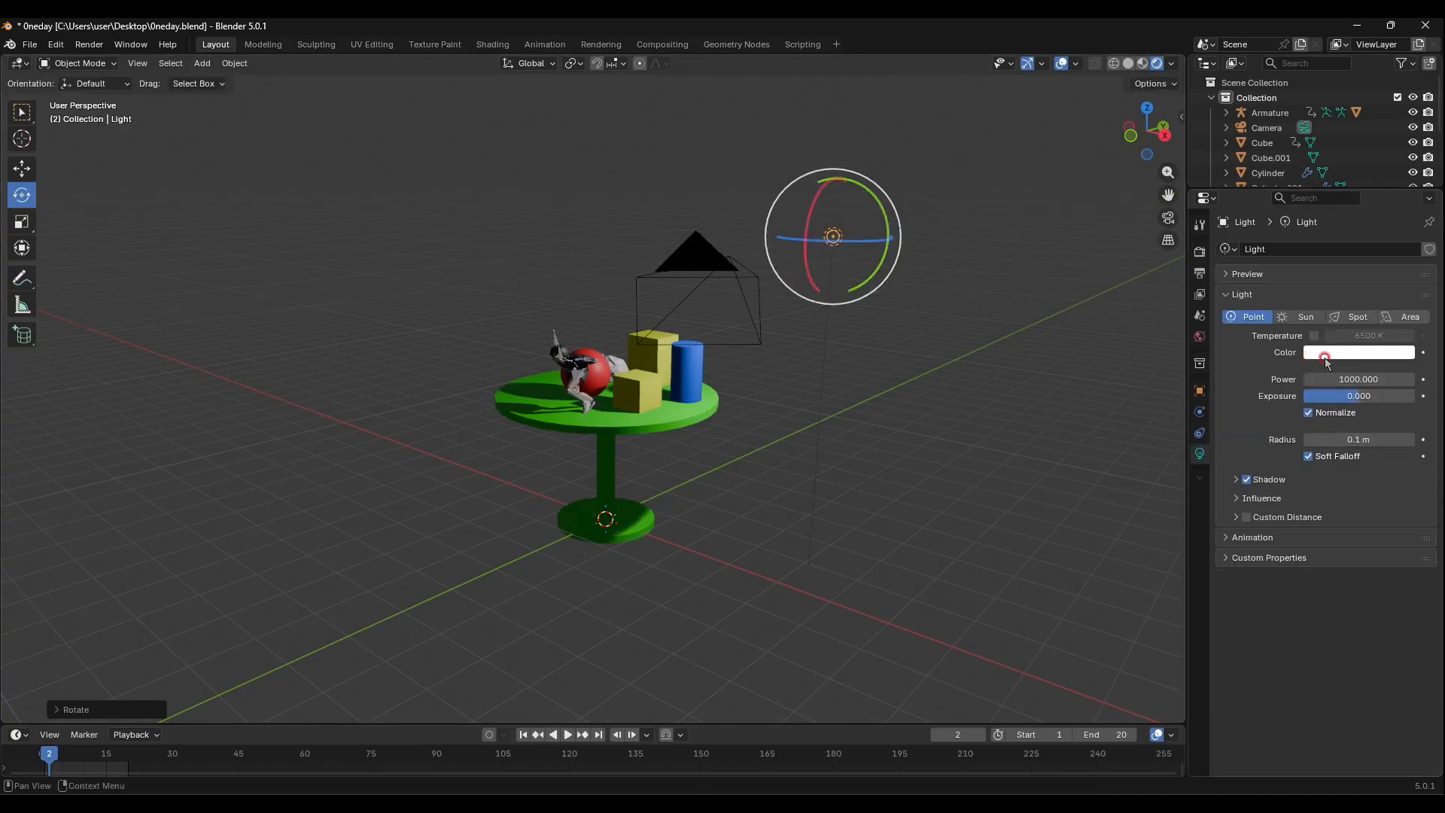
click(1298, 316)
drag(905, 272, 704, 260)
scroll(696, 286, up, 4)
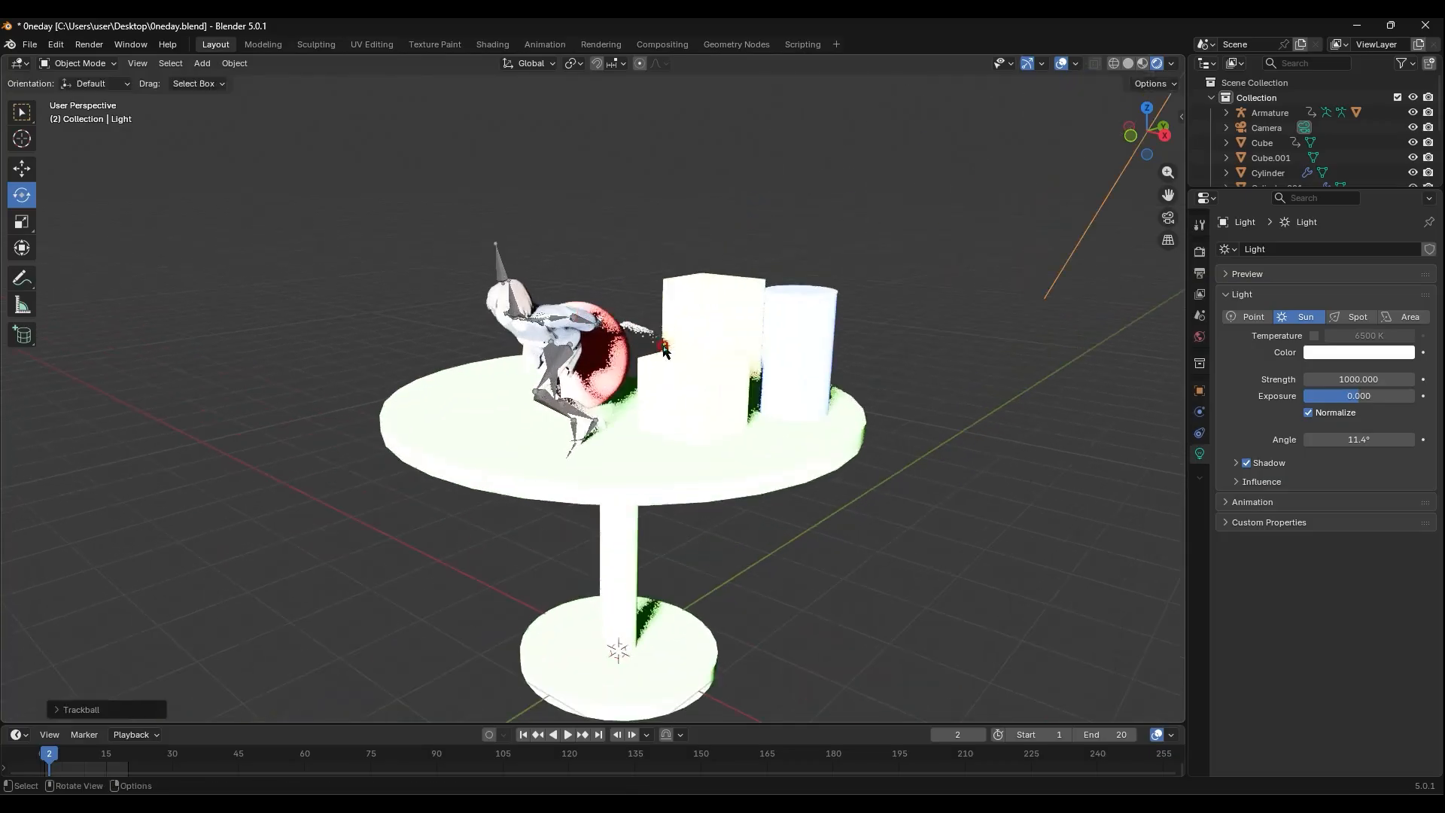
middle_drag(675, 346, 826, 365)
shift+middle_drag(860, 295, 816, 400)
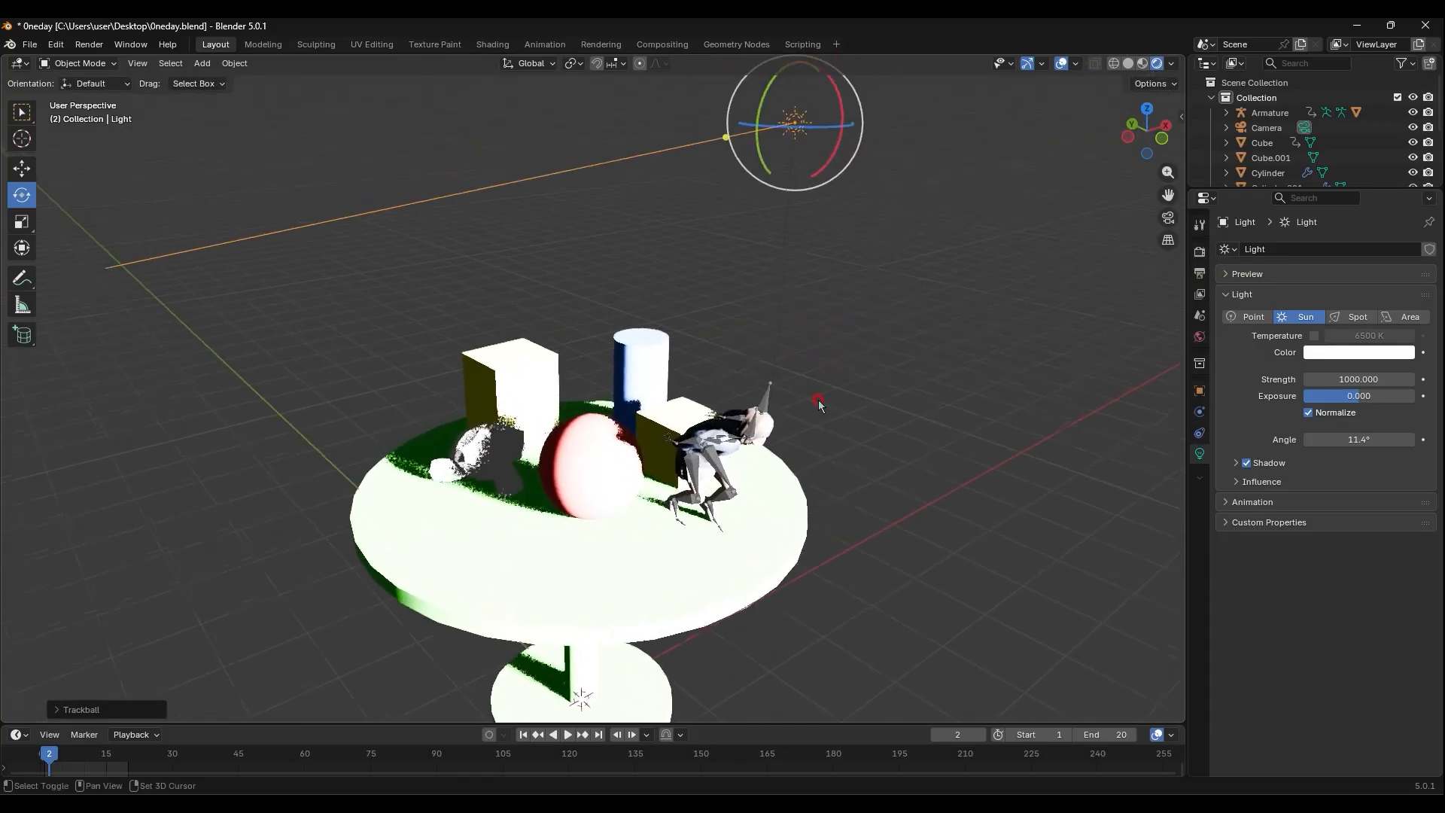
Try sun strengths of 100 and 50 to reduce the overexposure
click(1365, 378)
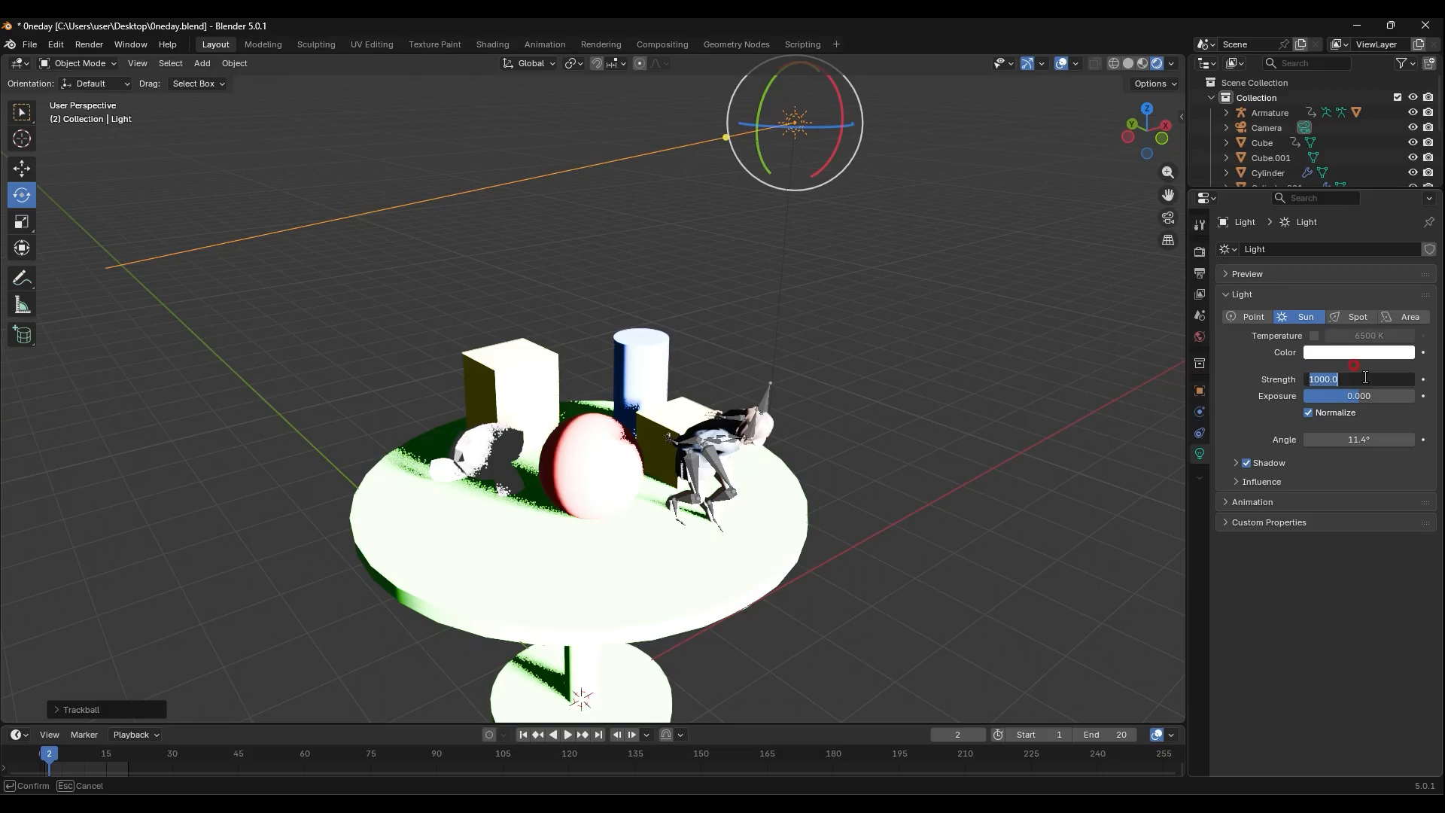
text(100)
key(Return)
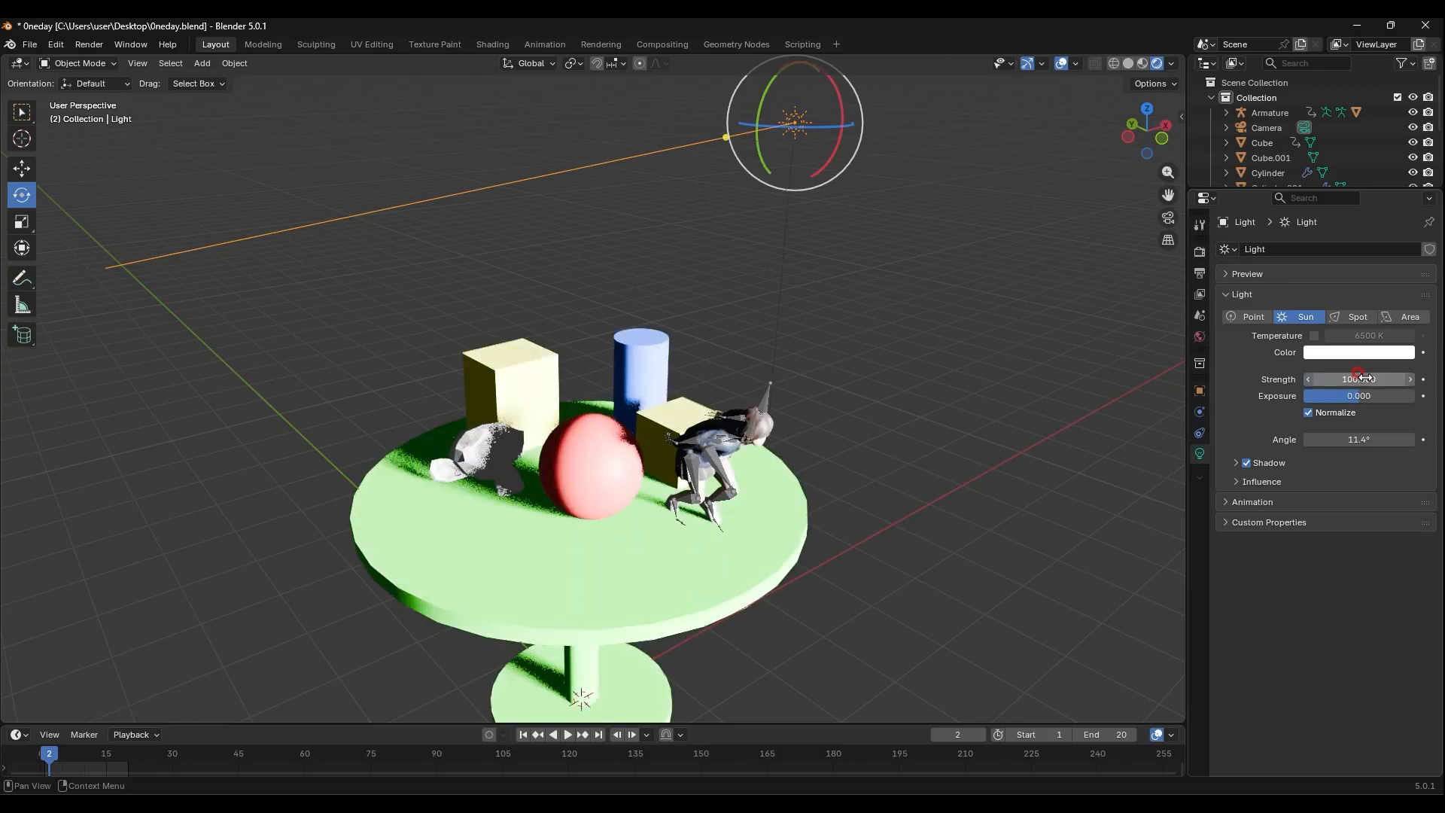
click(1365, 378)
text(50)
key(Return)
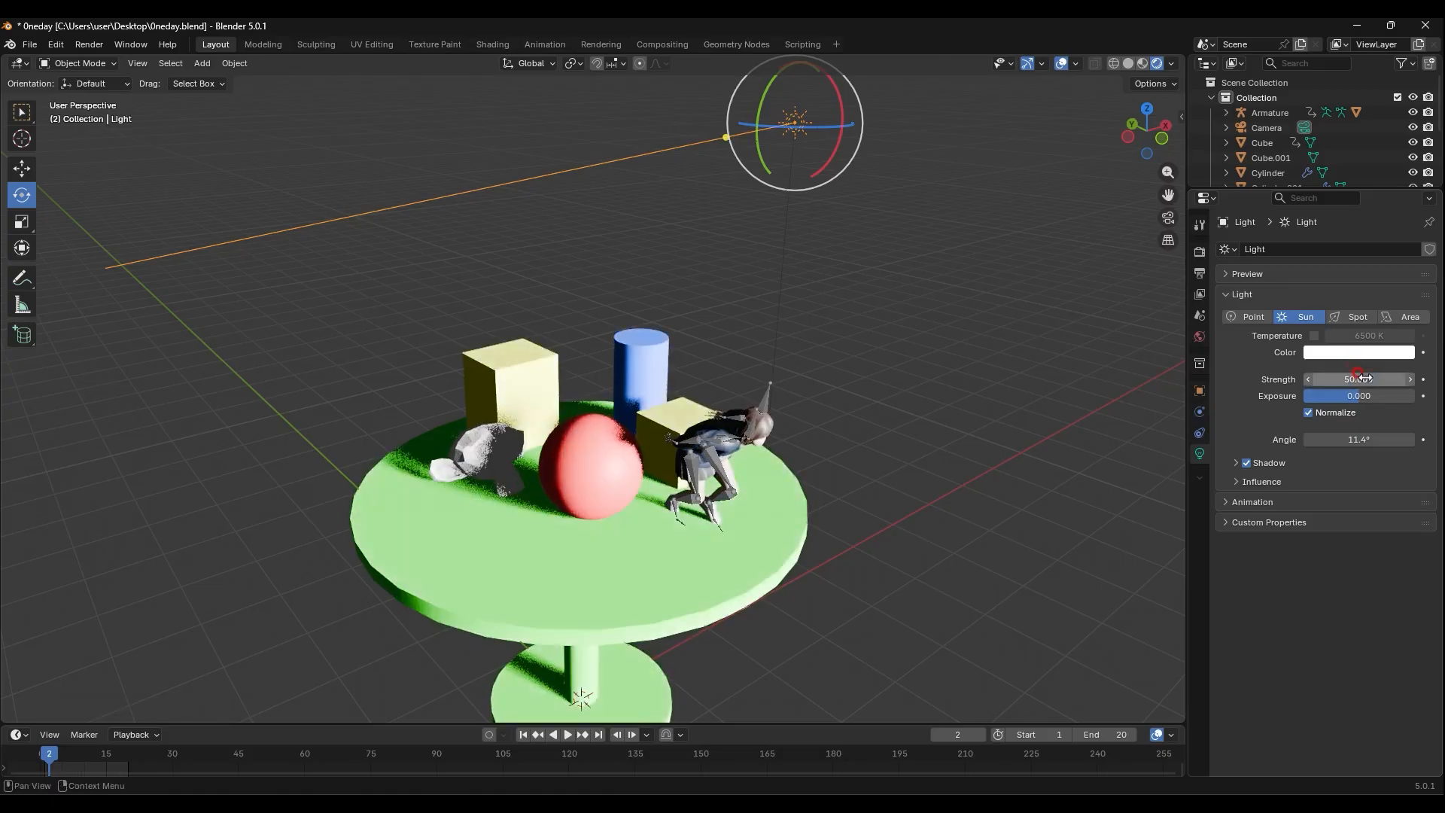
Set the sun's strength to 20 and check the lighting on the character and tabletop
middle_drag(970, 453, 874, 429)
click(1368, 378)
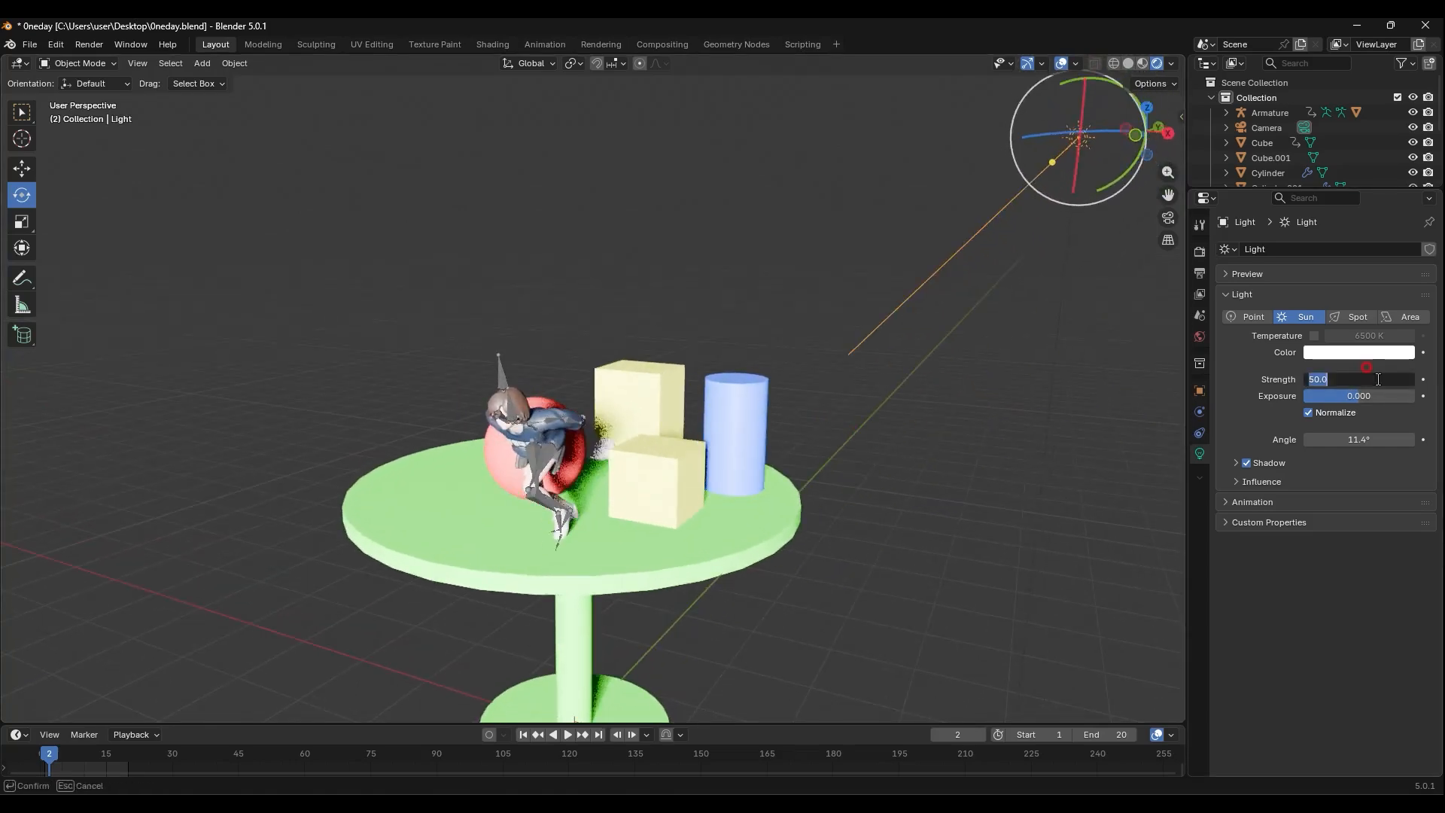
text(20)
key(Return)
middle_drag(894, 449, 771, 421)
scroll(779, 472, up, 2)
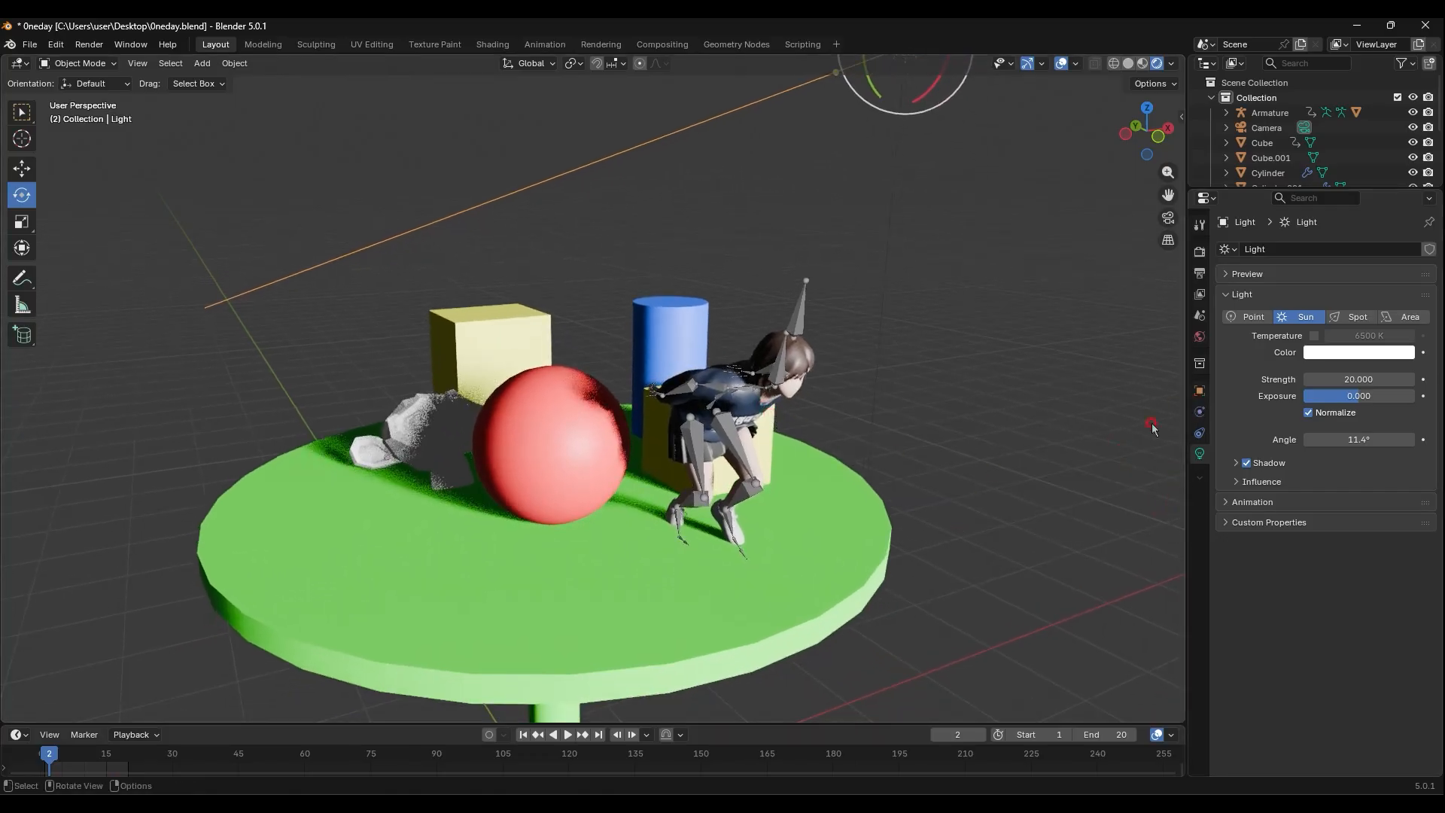
Set the armature's viewport display to Stick and deselect it
click(804, 314)
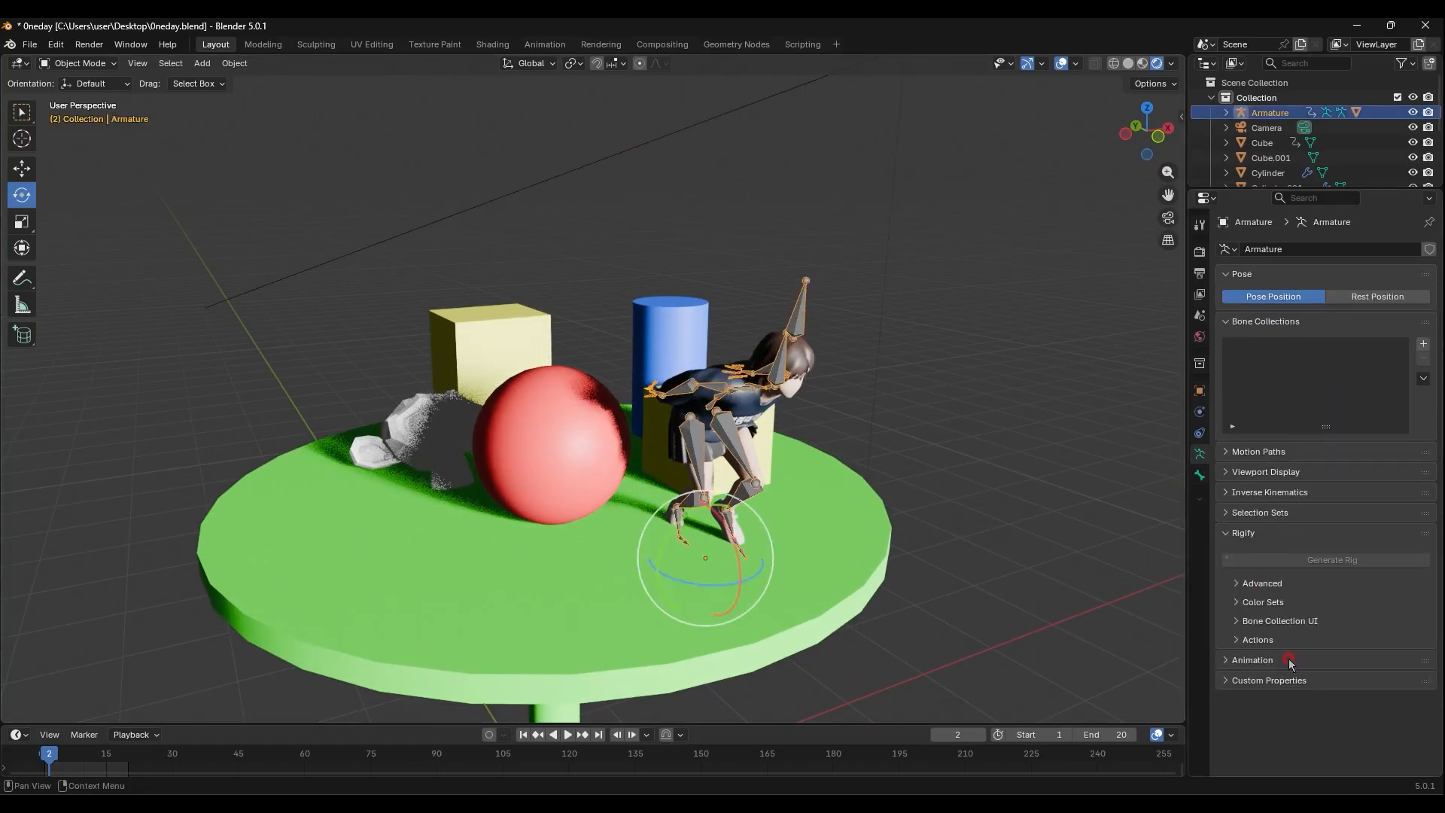
click(1266, 472)
click(1355, 495)
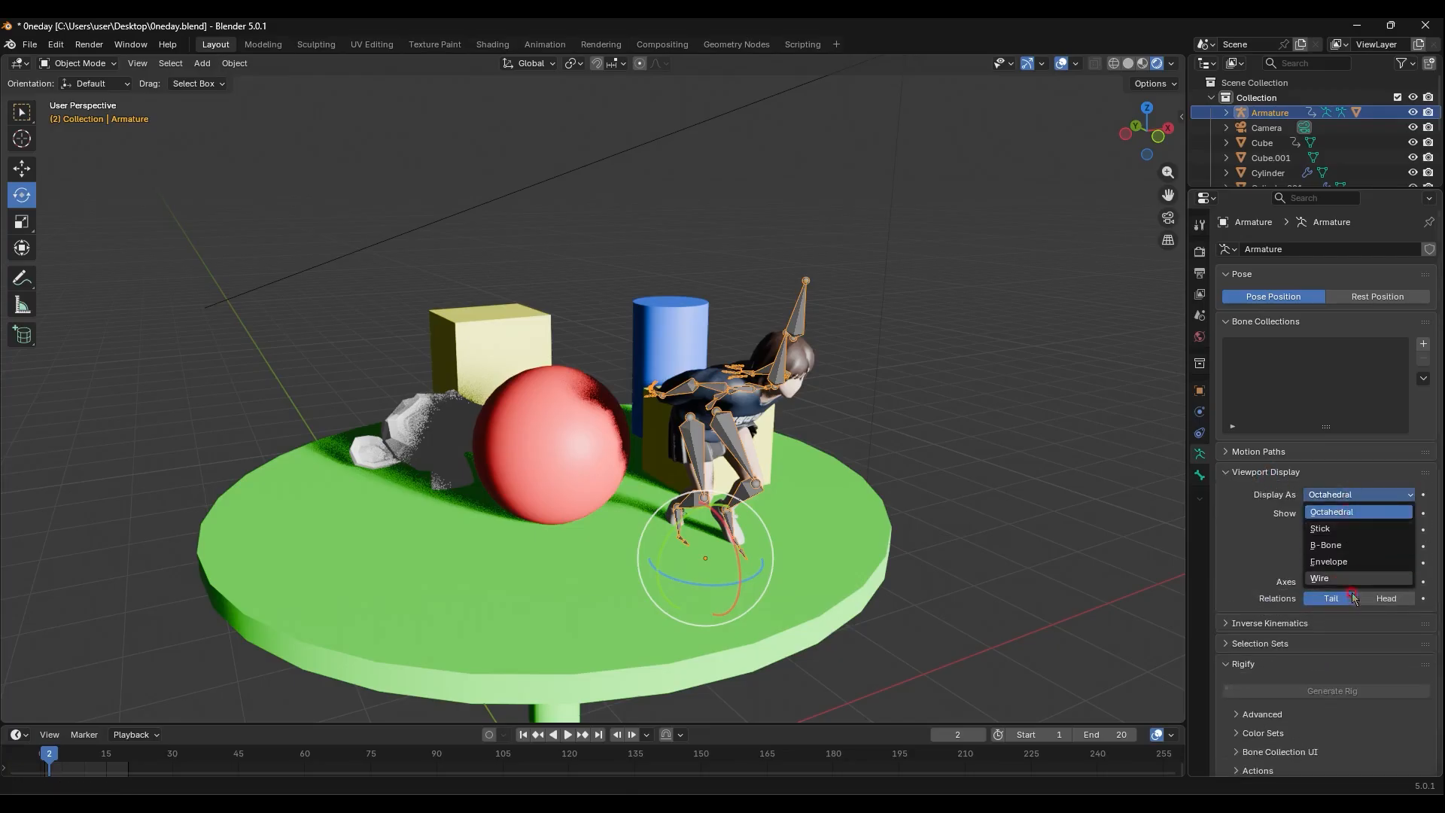
click(1334, 529)
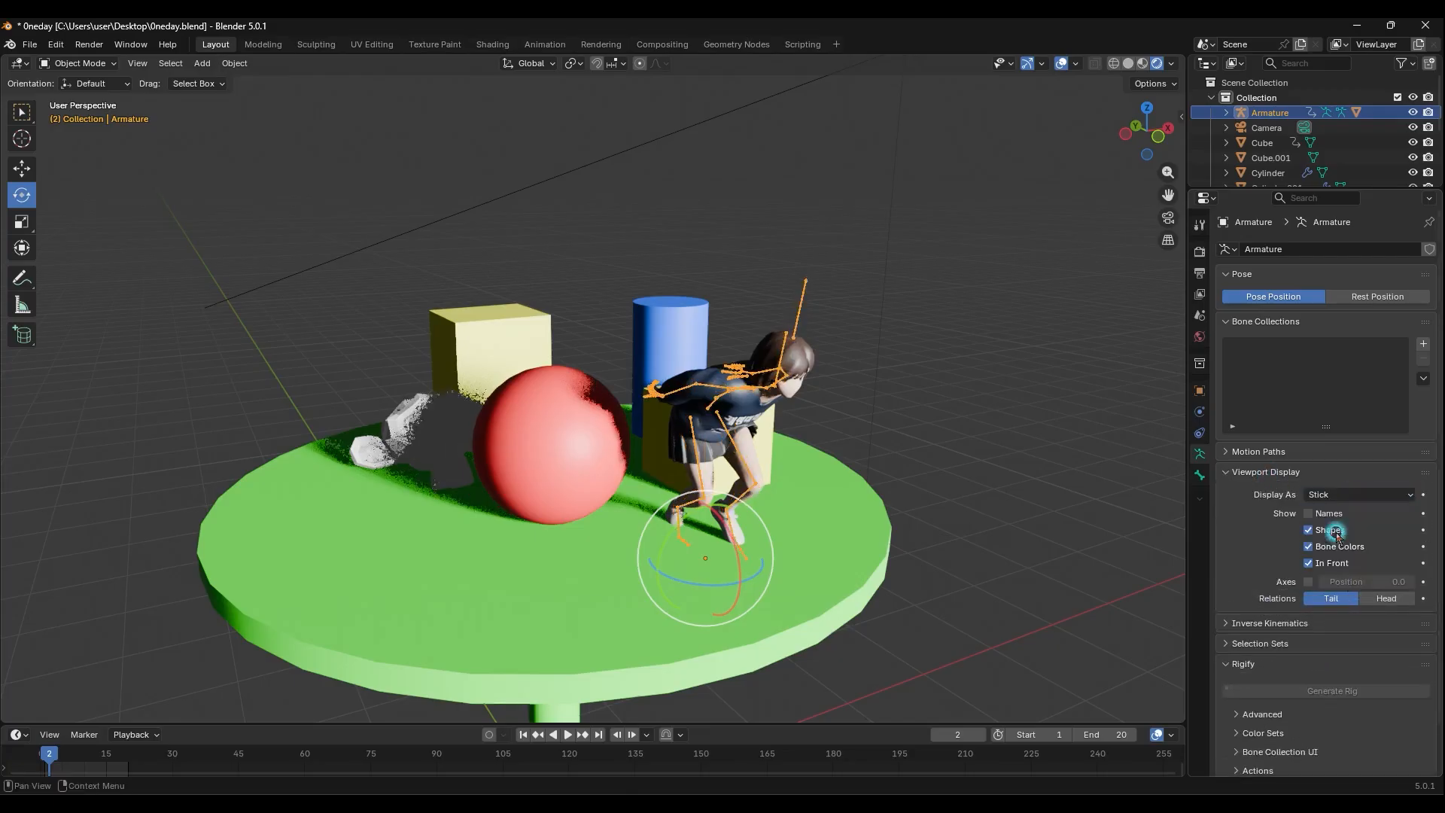
click(1045, 512)
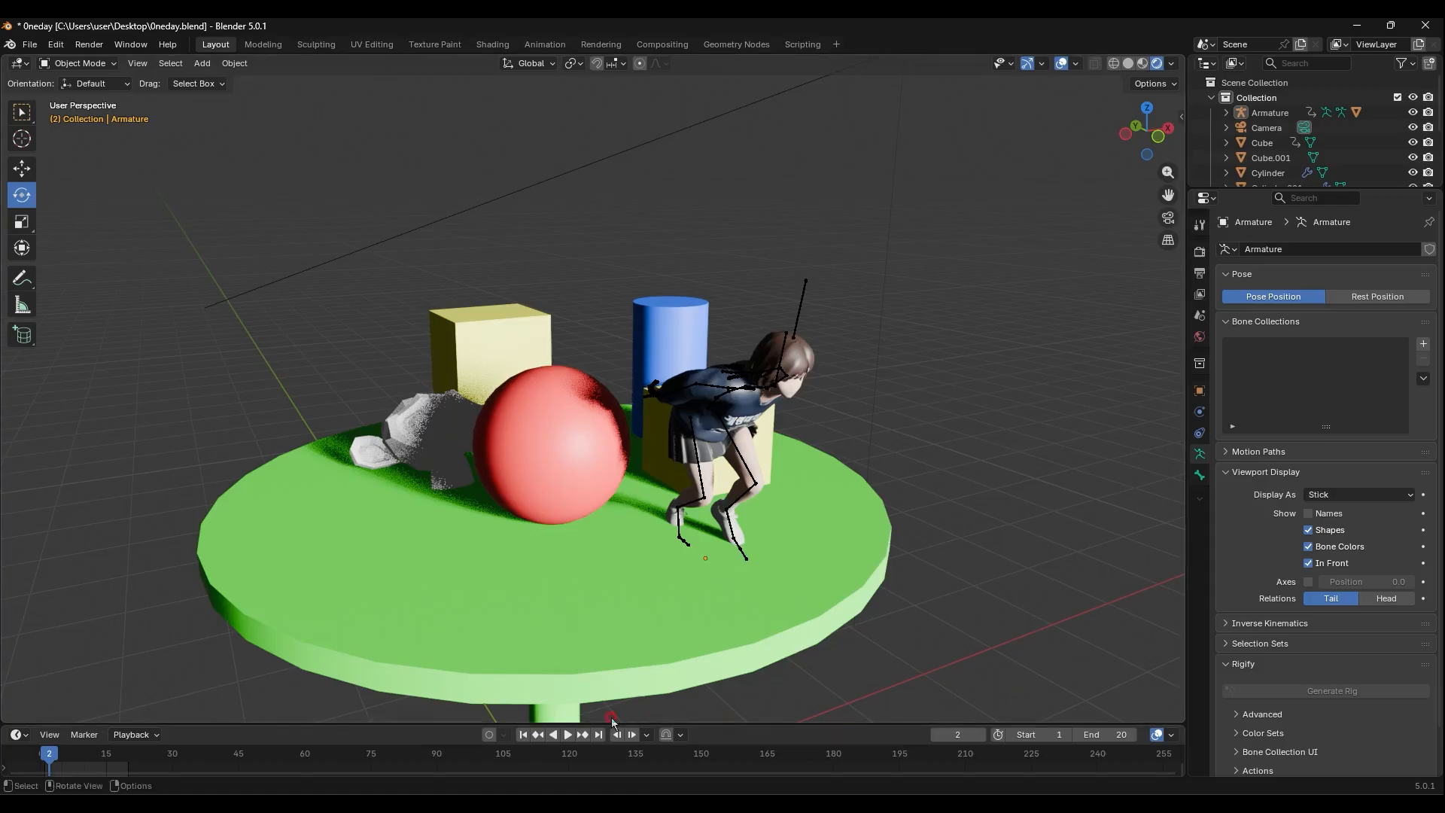
Play the animation and examine the running character on the table from several angles
click(567, 734)
middle_drag(768, 508, 685, 529)
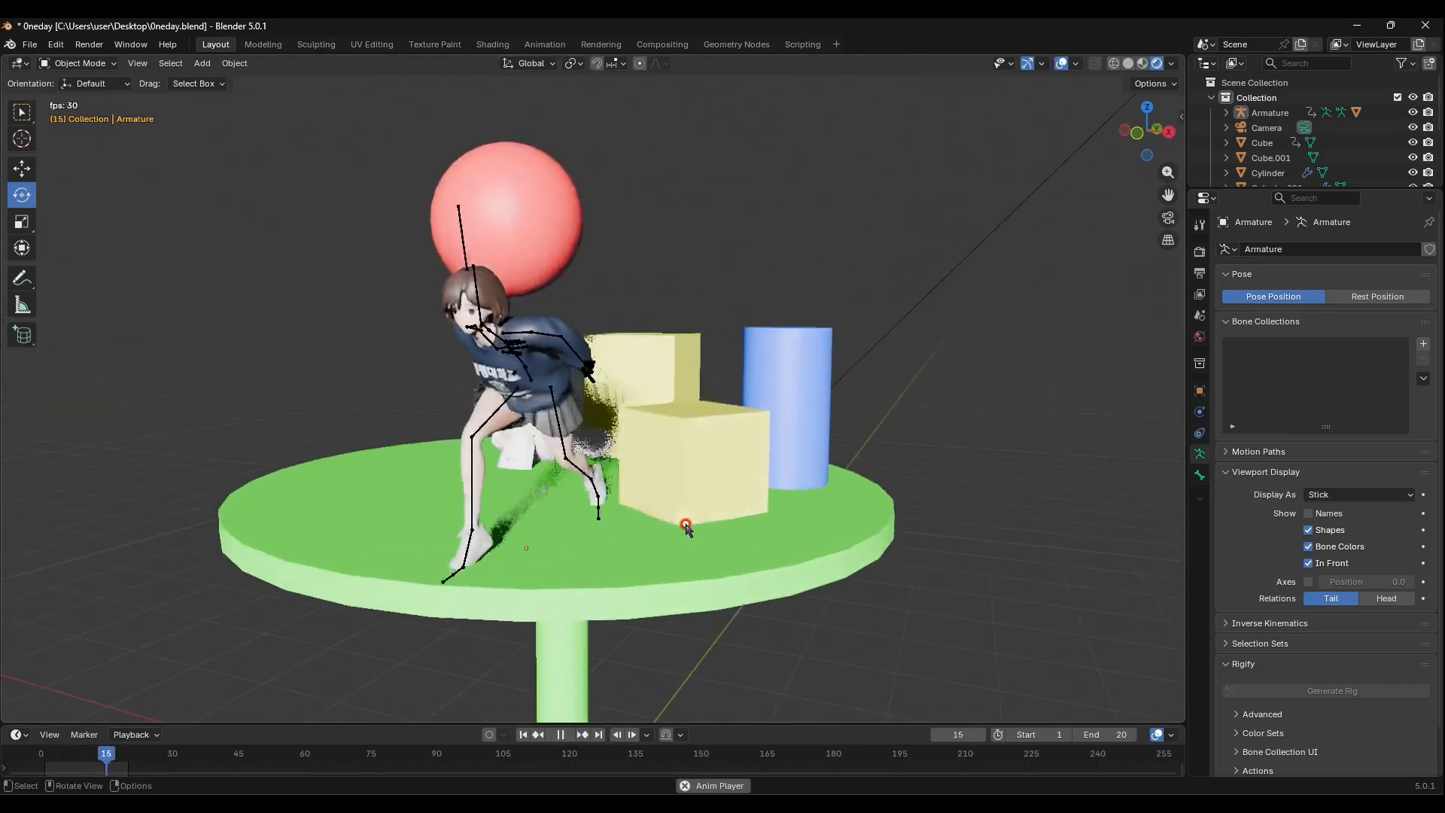
scroll(641, 492, up, 2)
scroll(639, 491, down, 1)
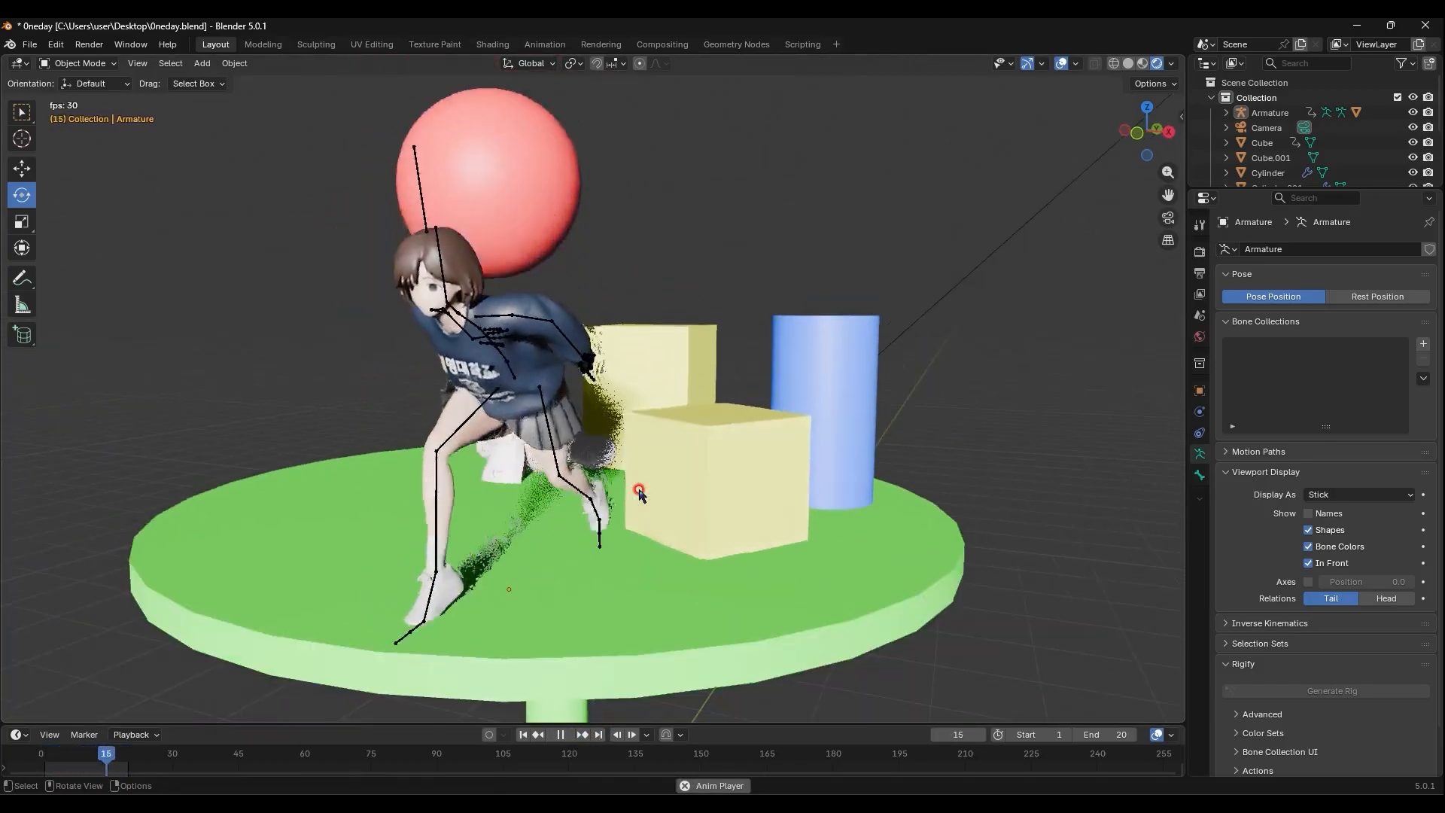
middle_drag(639, 491, 745, 525)
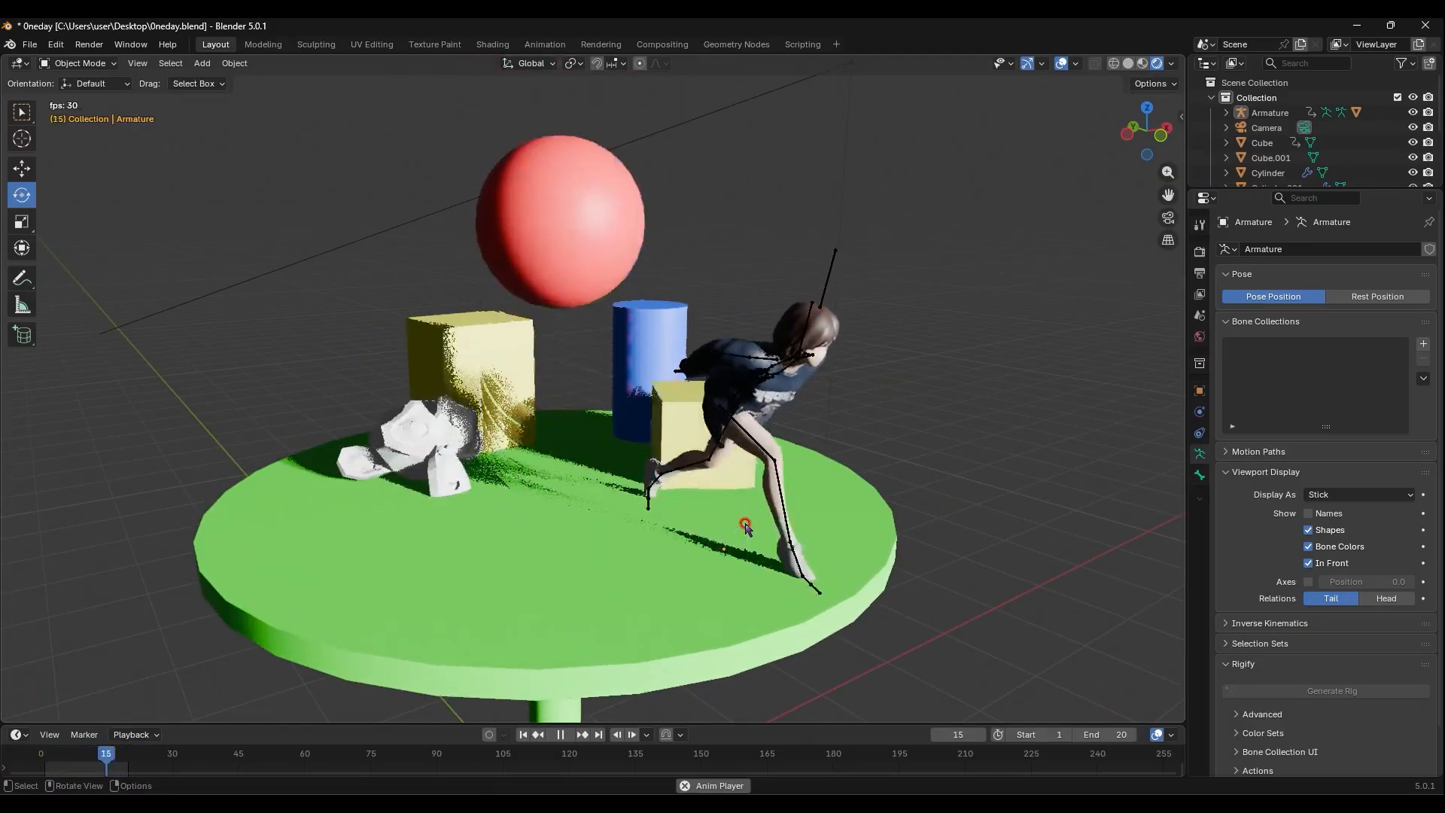
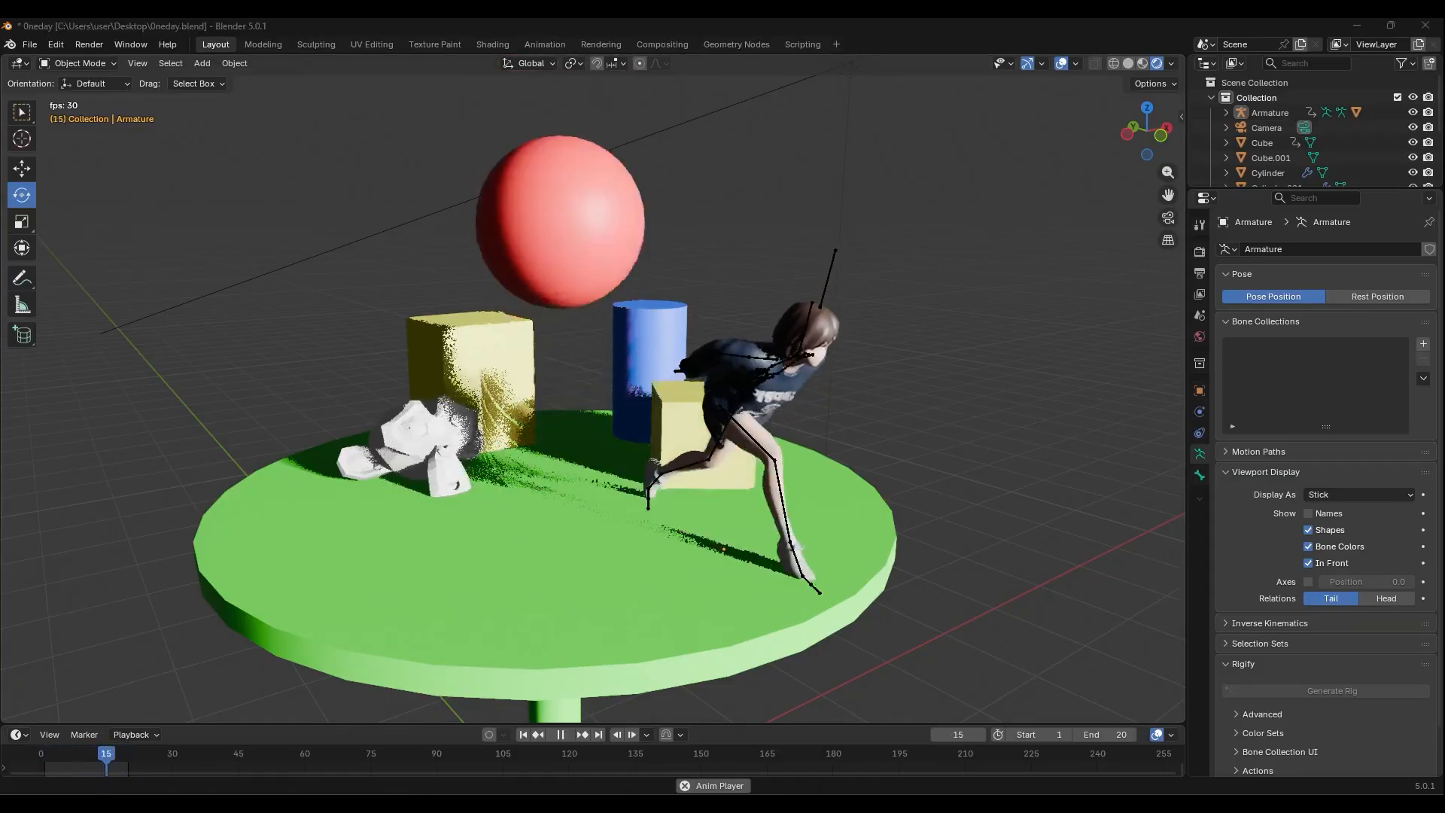
Switch to the Blender notes in Notepad and add seven blank lines after the last line on switching to the 2D view
key(alt+Tab)
scroll(455, 179, up, 1)
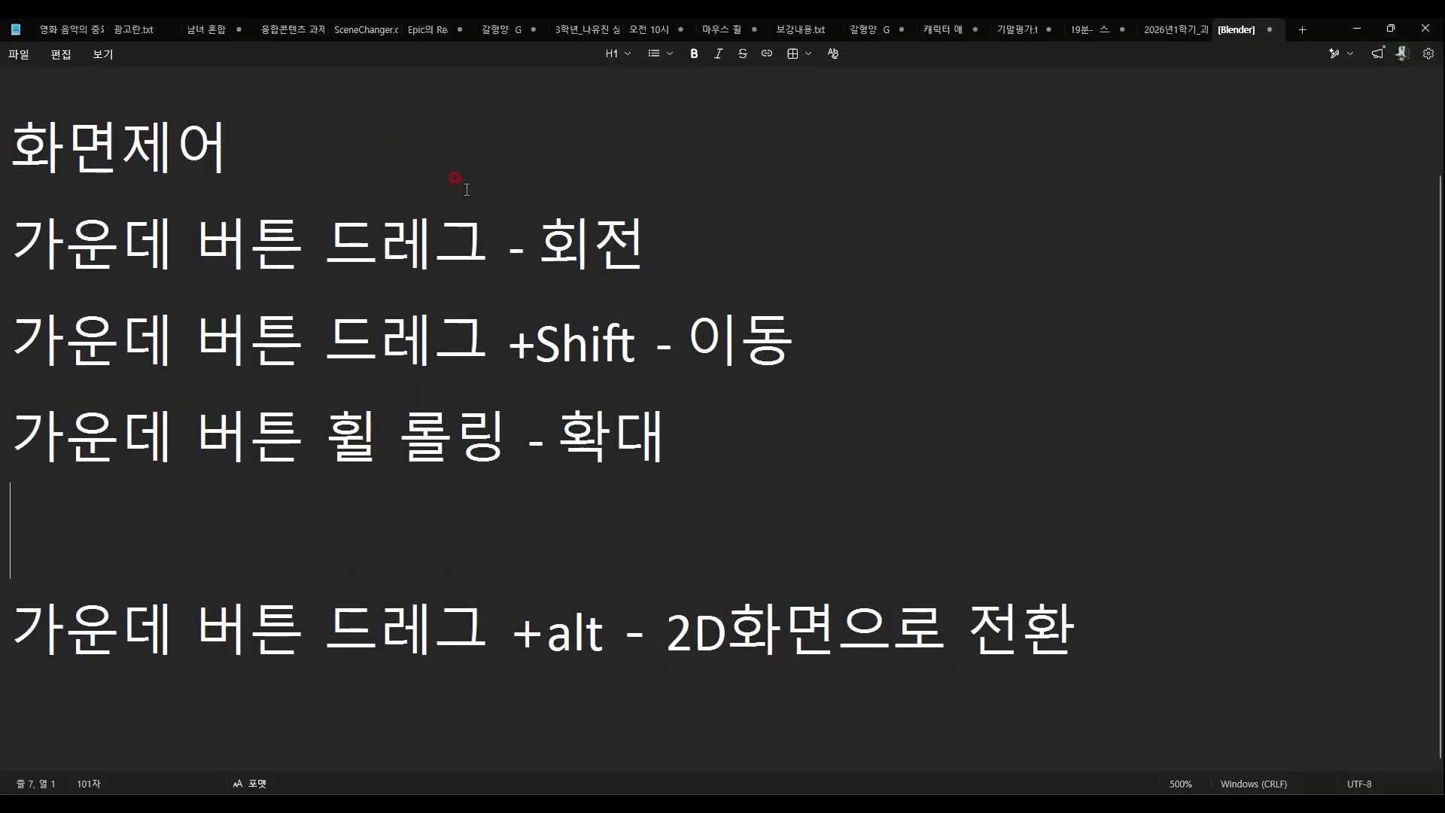
click(1215, 648)
key(Return)
key(Return)
key(Return)
key(Return)
key(Return)
key(Return)
key(Return)
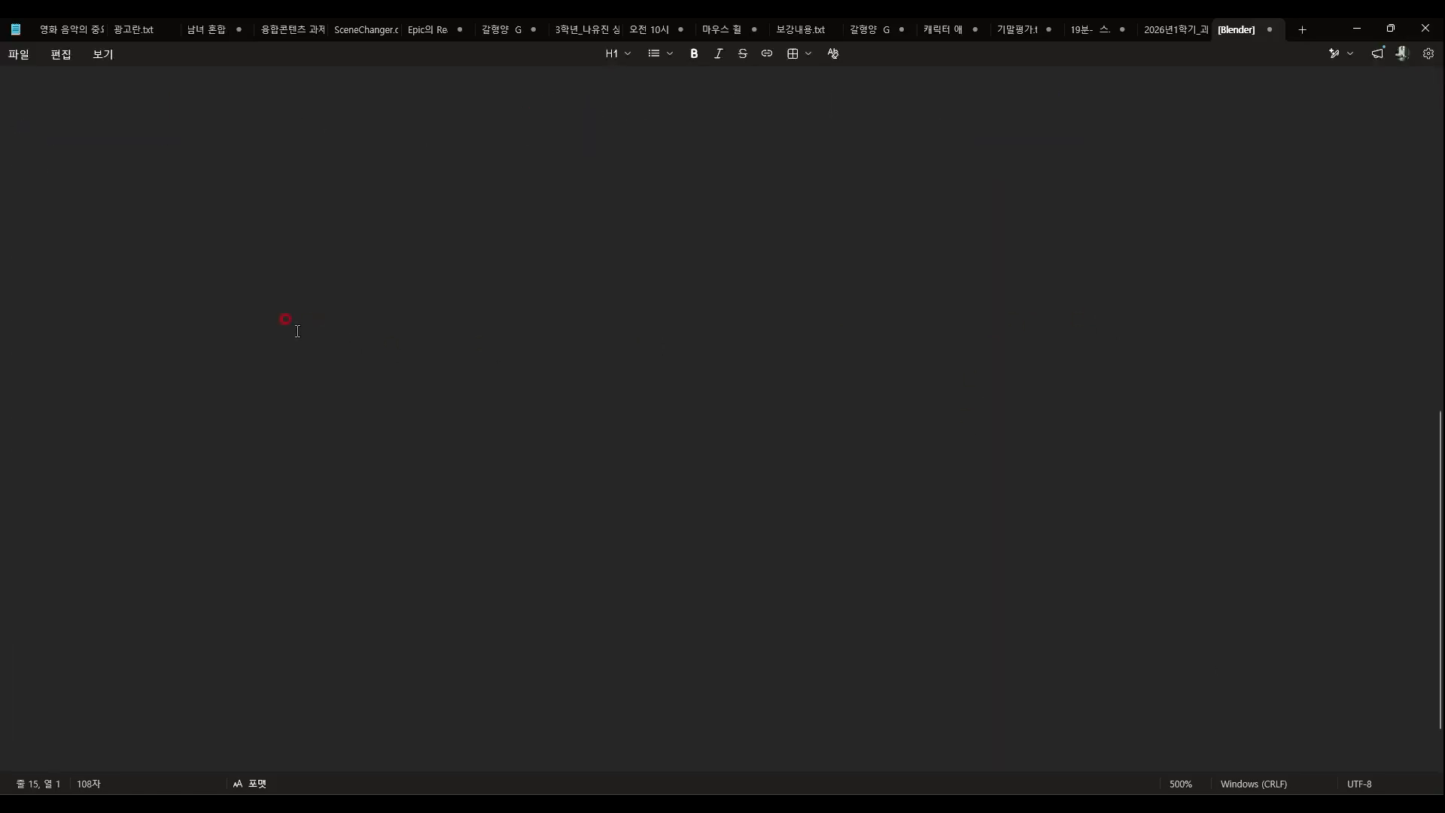
Write "강아지(마인크래프트)" on line 11 of the notes and start a new line
click(197, 325)
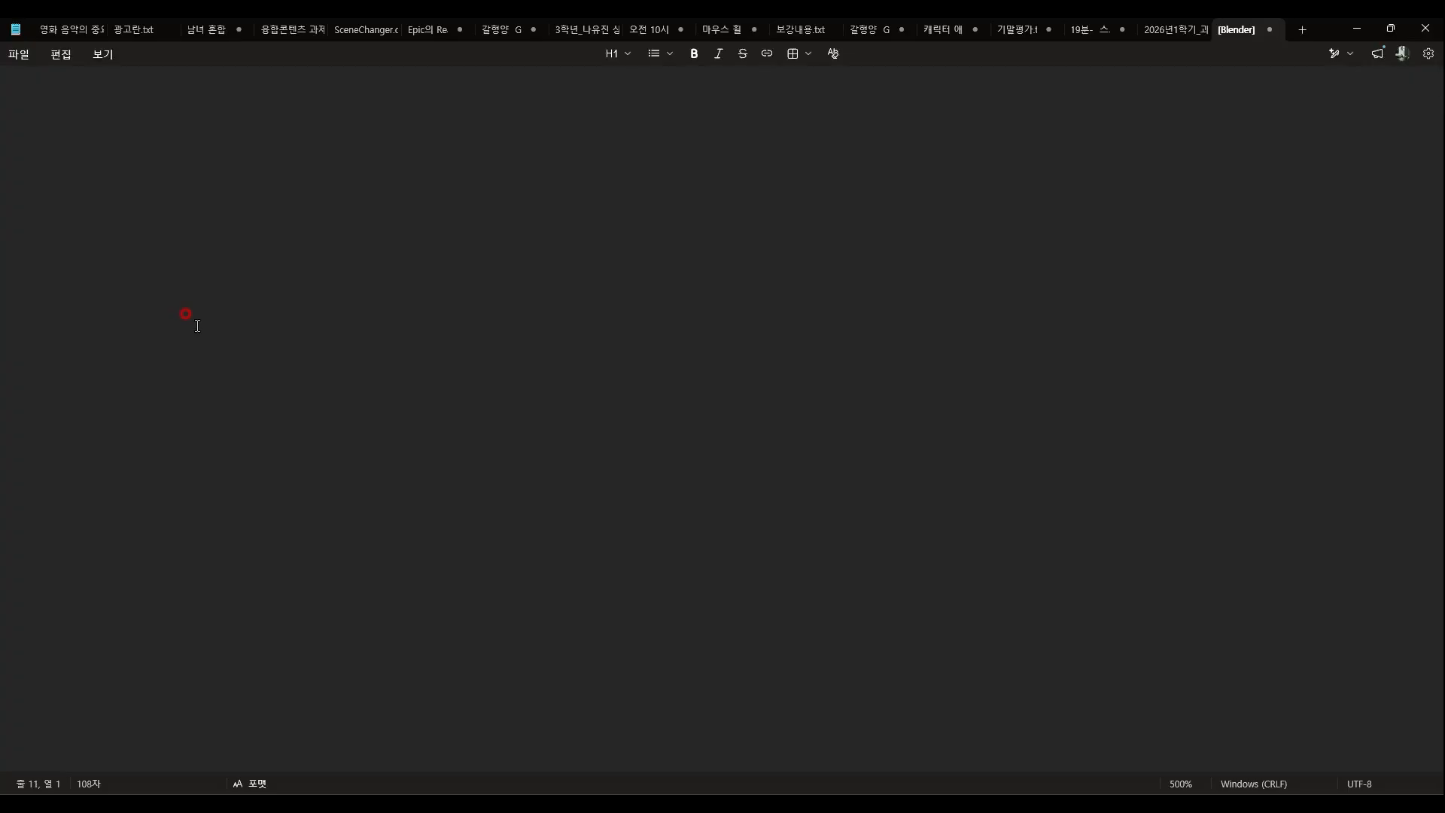
text(가ㅇ)
key(BackSpace)
key(BackSpace)
text(ㄱ)
key(BackSpace)
key(BackSpace)
text(강ㅇㅏㅈ)
key(BackSpace)
key(BackSpace)
key(BackSpace)
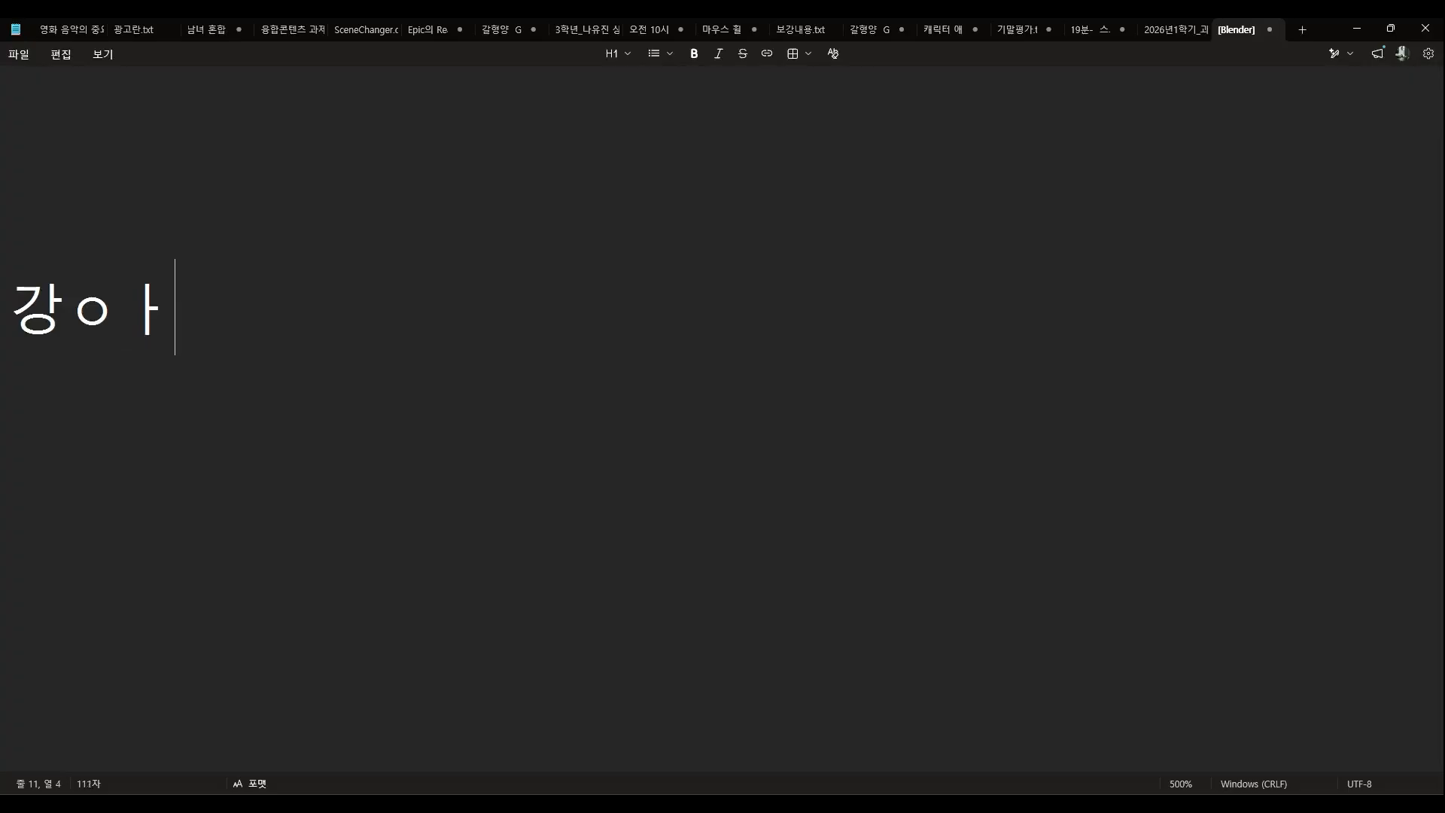
text(아지(아)
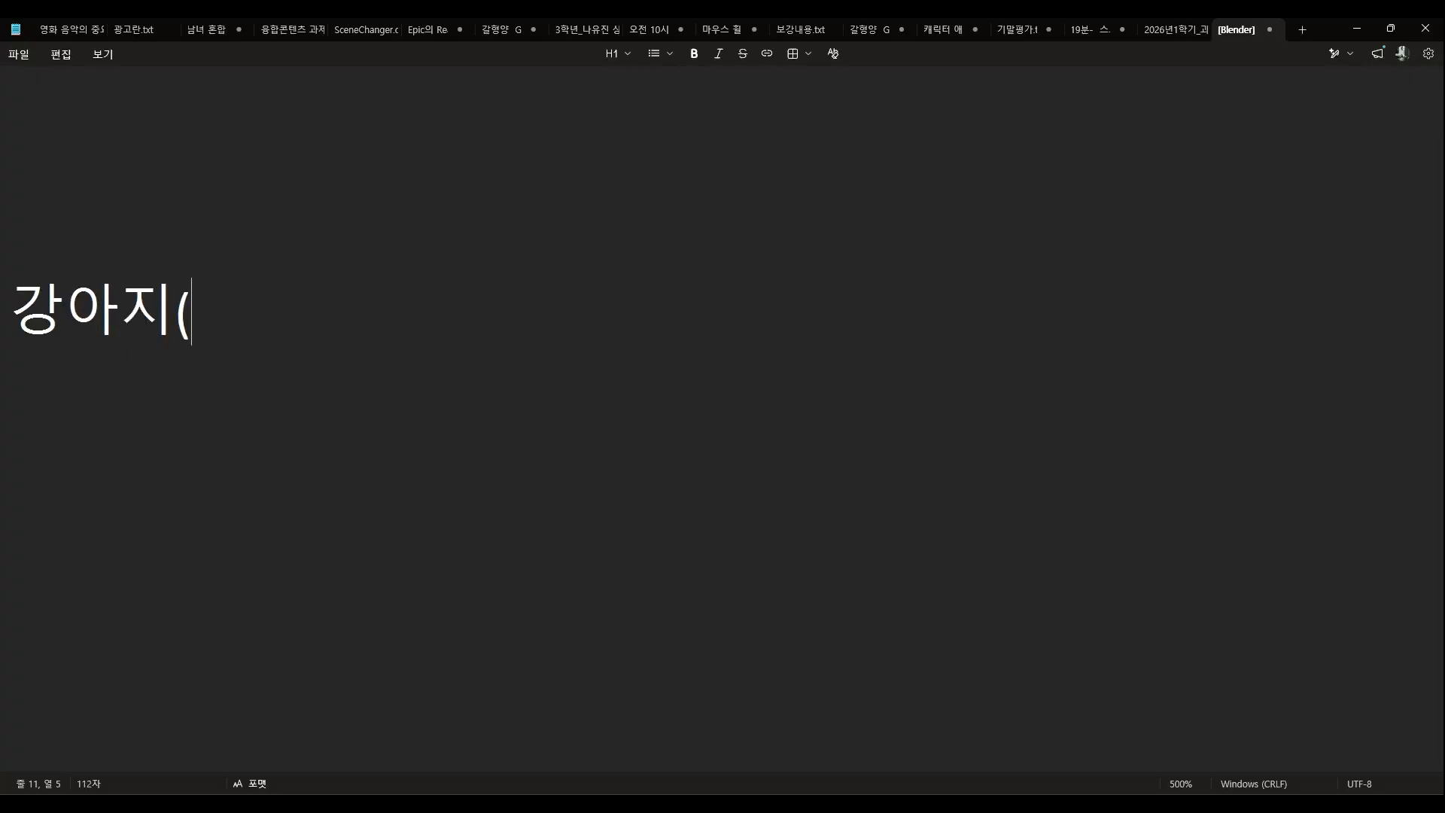
key(BackSpace)
key(BackSpace)
text(마인)
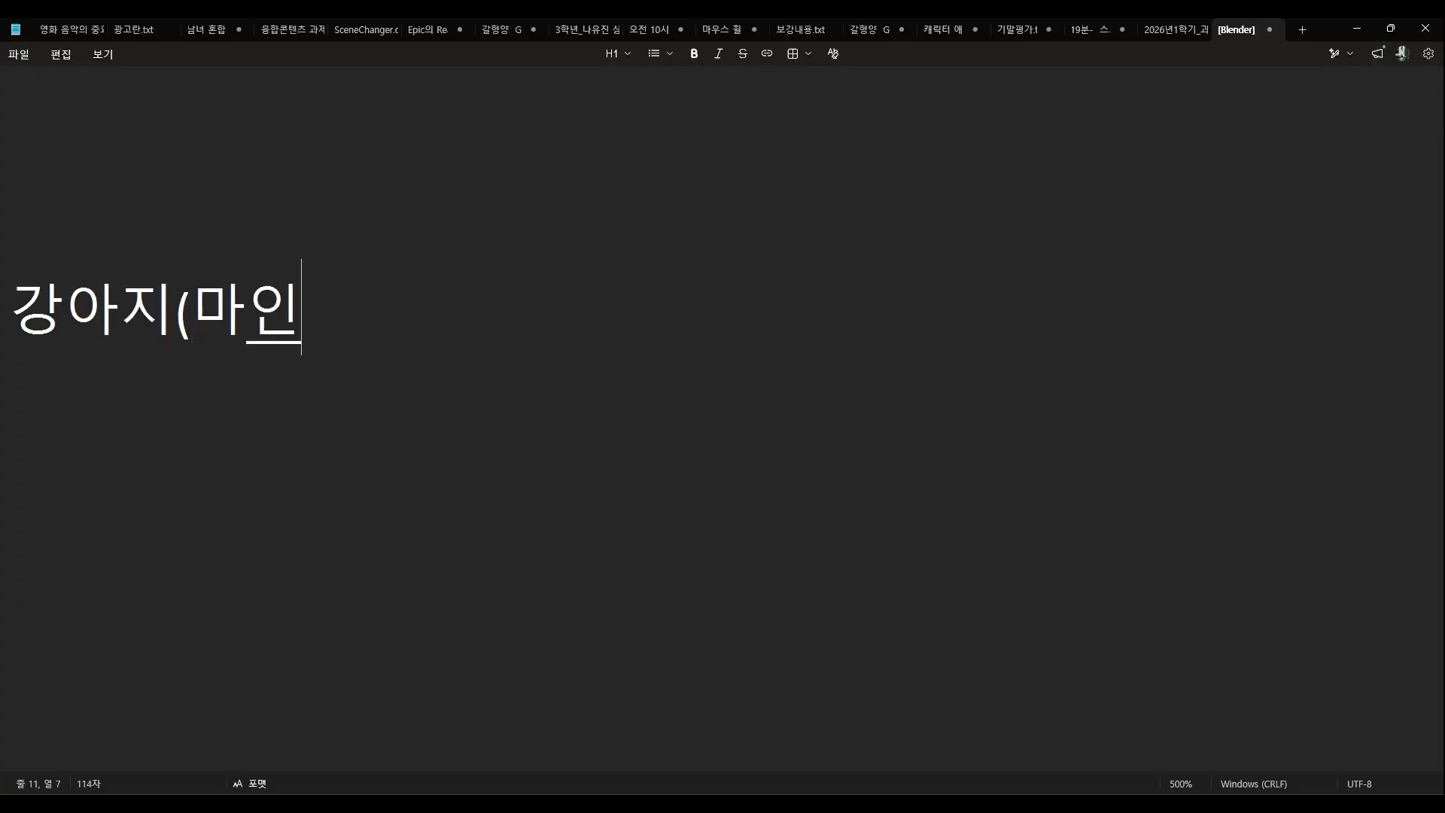
text(ㅋㅡ래프트)
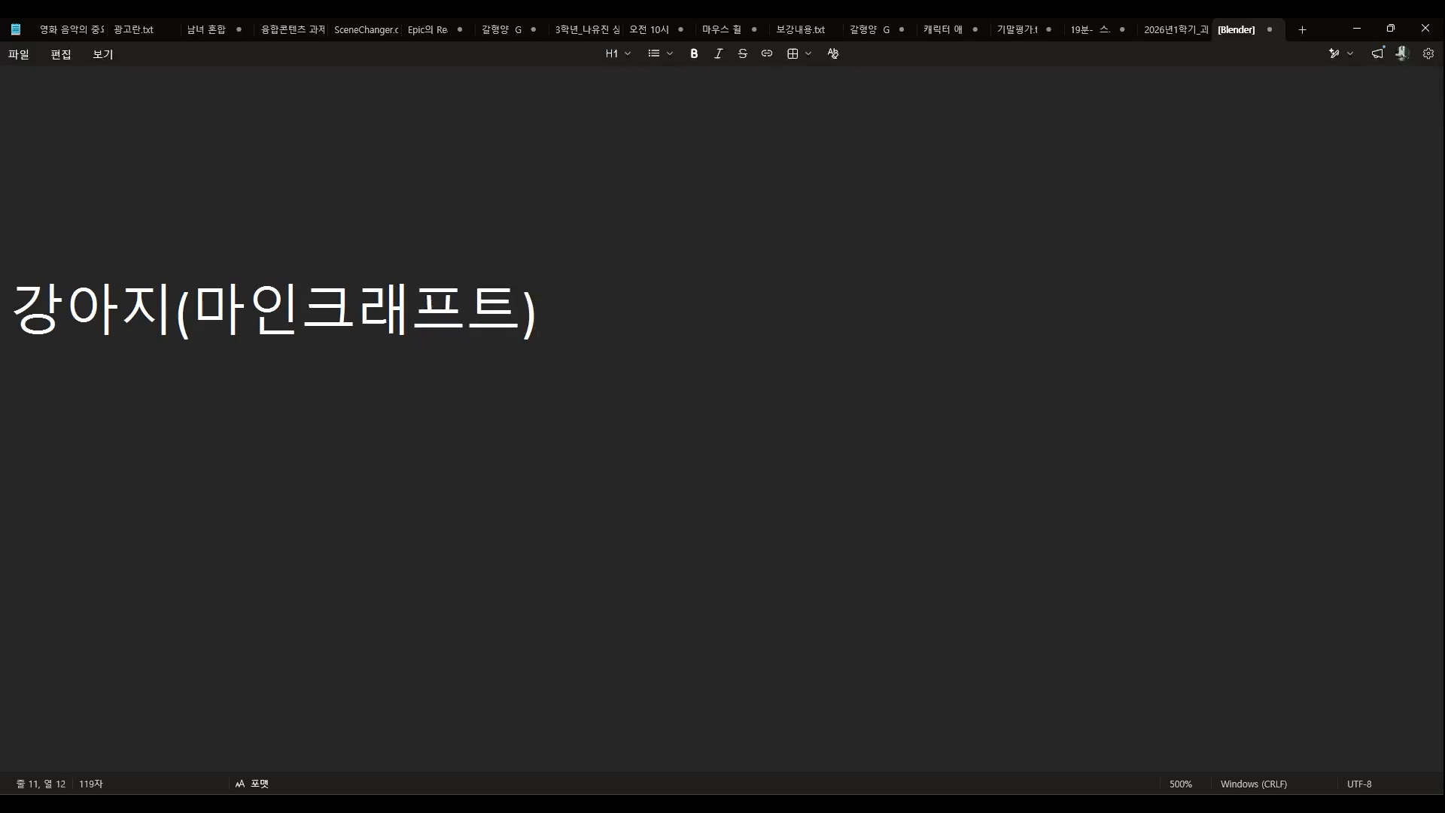
key(Return)
Add the lines "콜라캔" and "콜라 카트라이더" below the 강아지 entry
text(콜라)
text(캔)
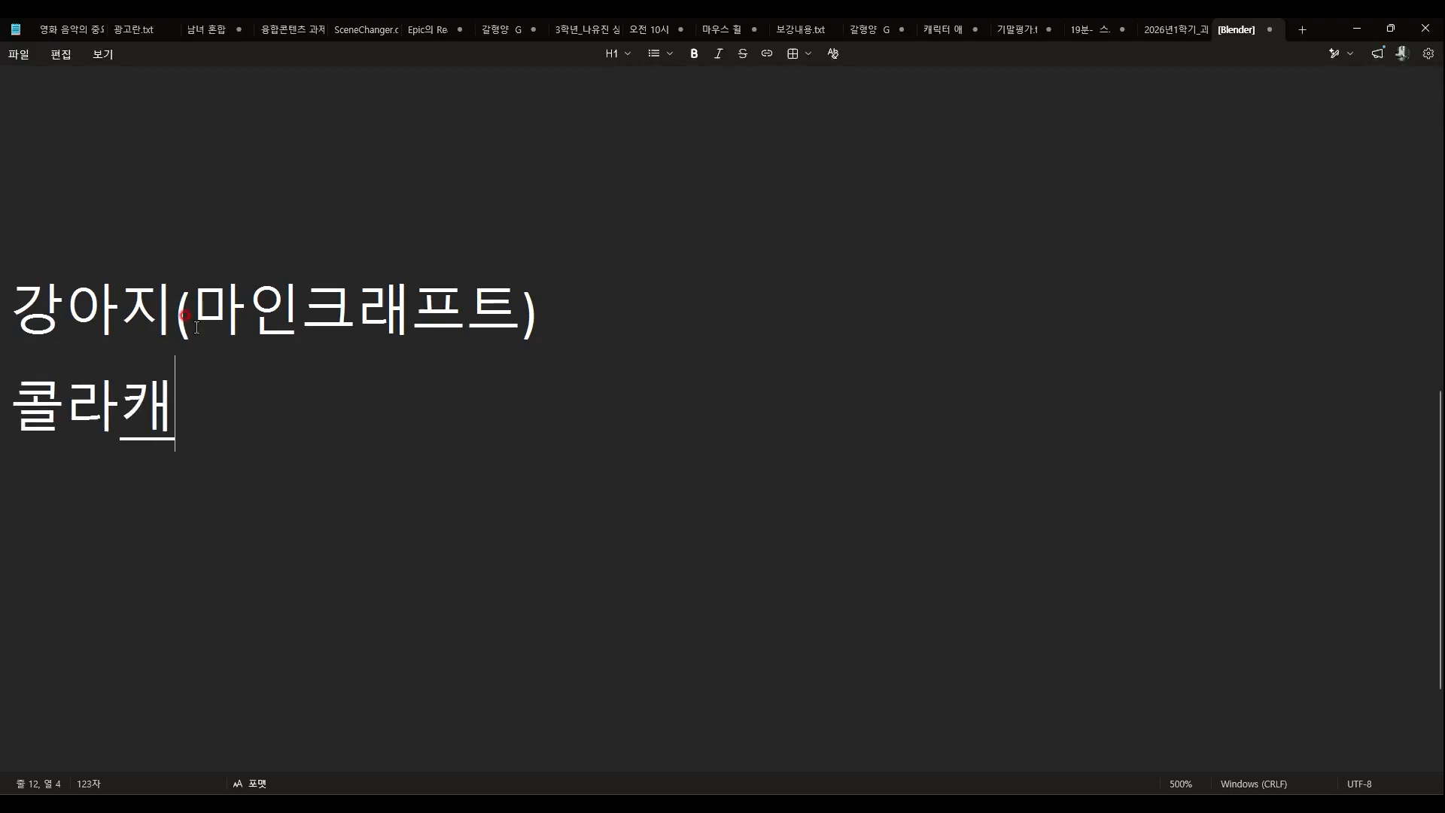
key(Return)
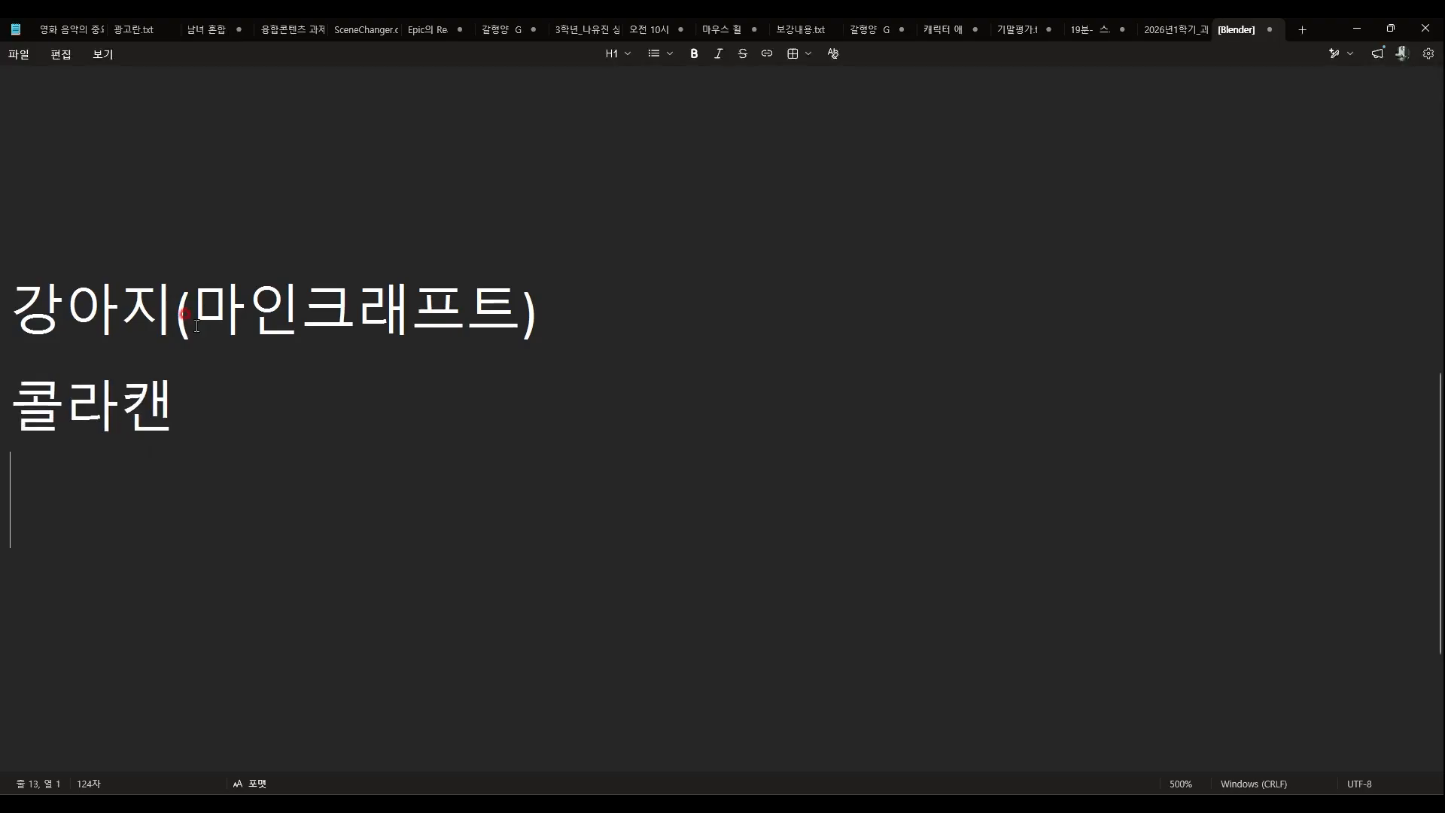
text(콜라)
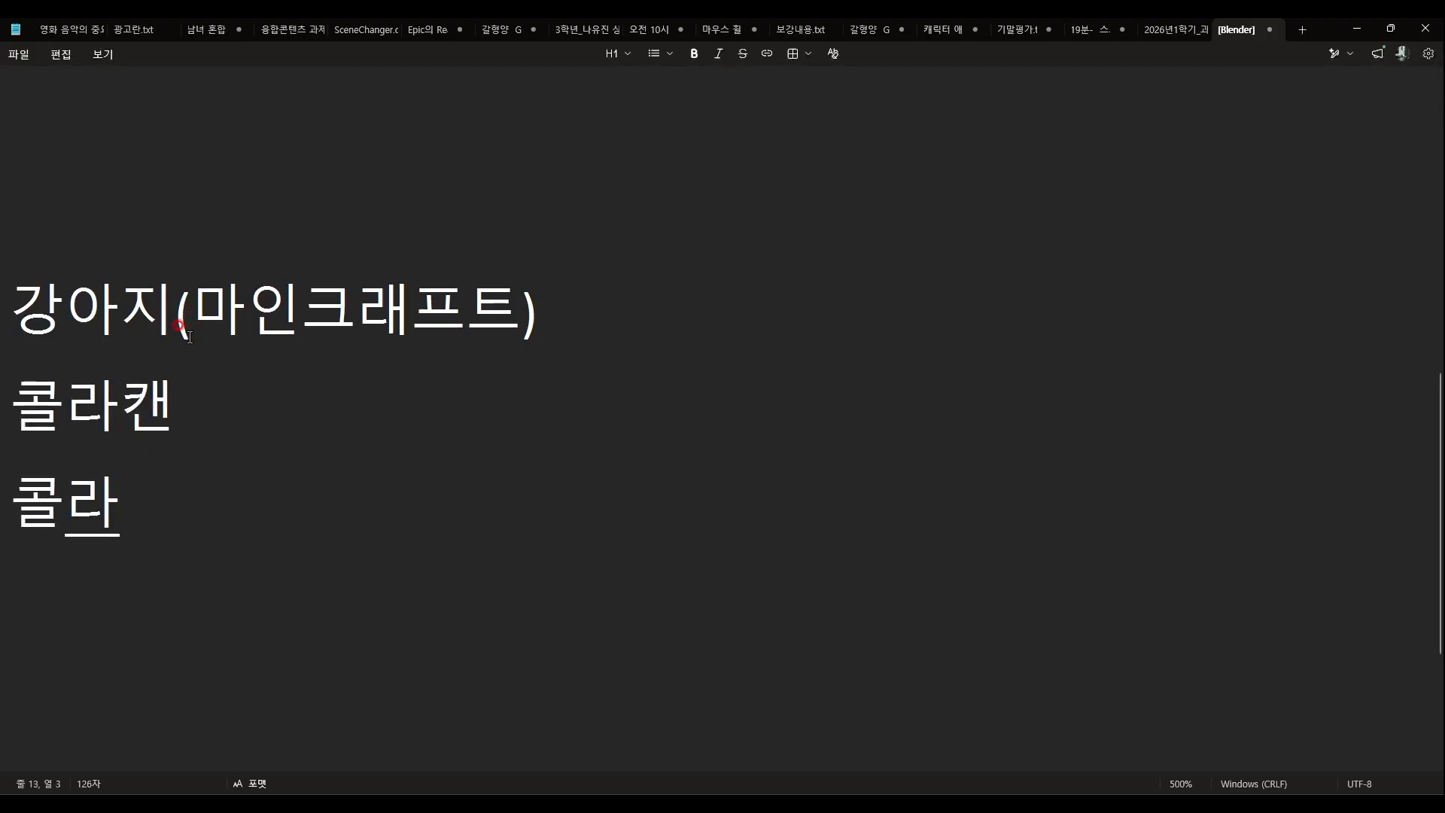
text( 카)
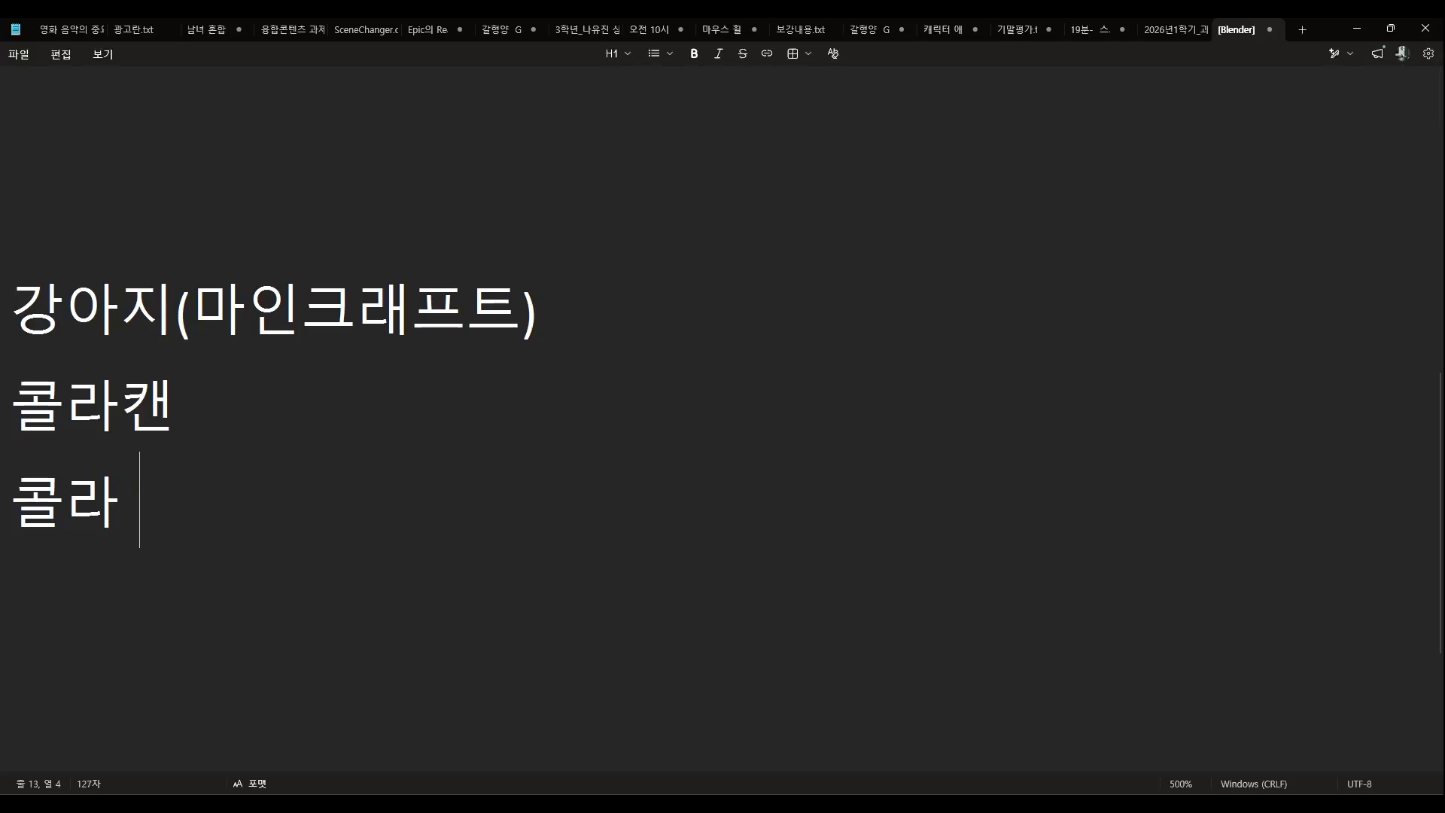
text(트라읻)
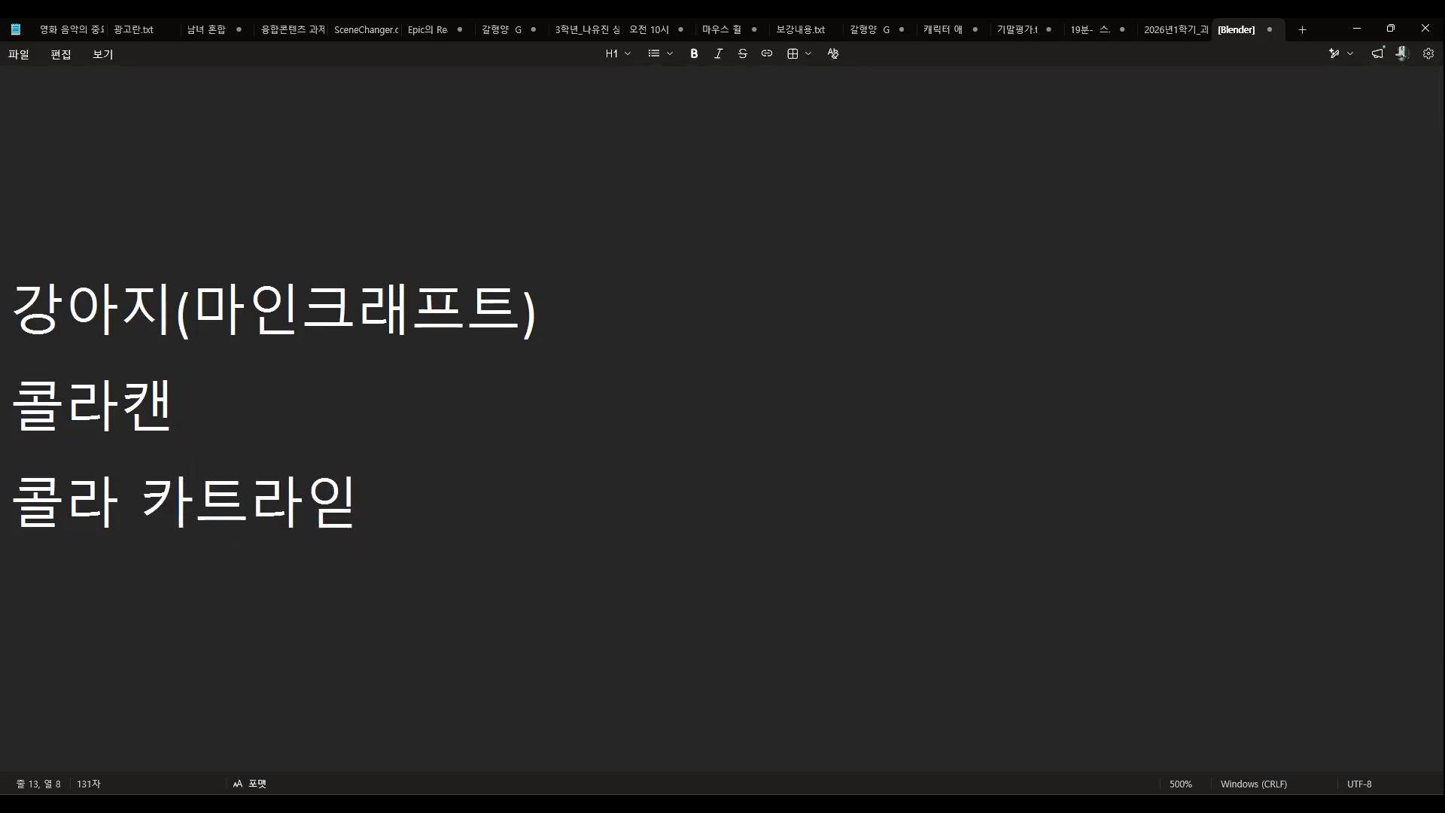
text(ㅓ)
key(BackSpace)
key(BackSpace)
key(BackSpace)
text(이더)
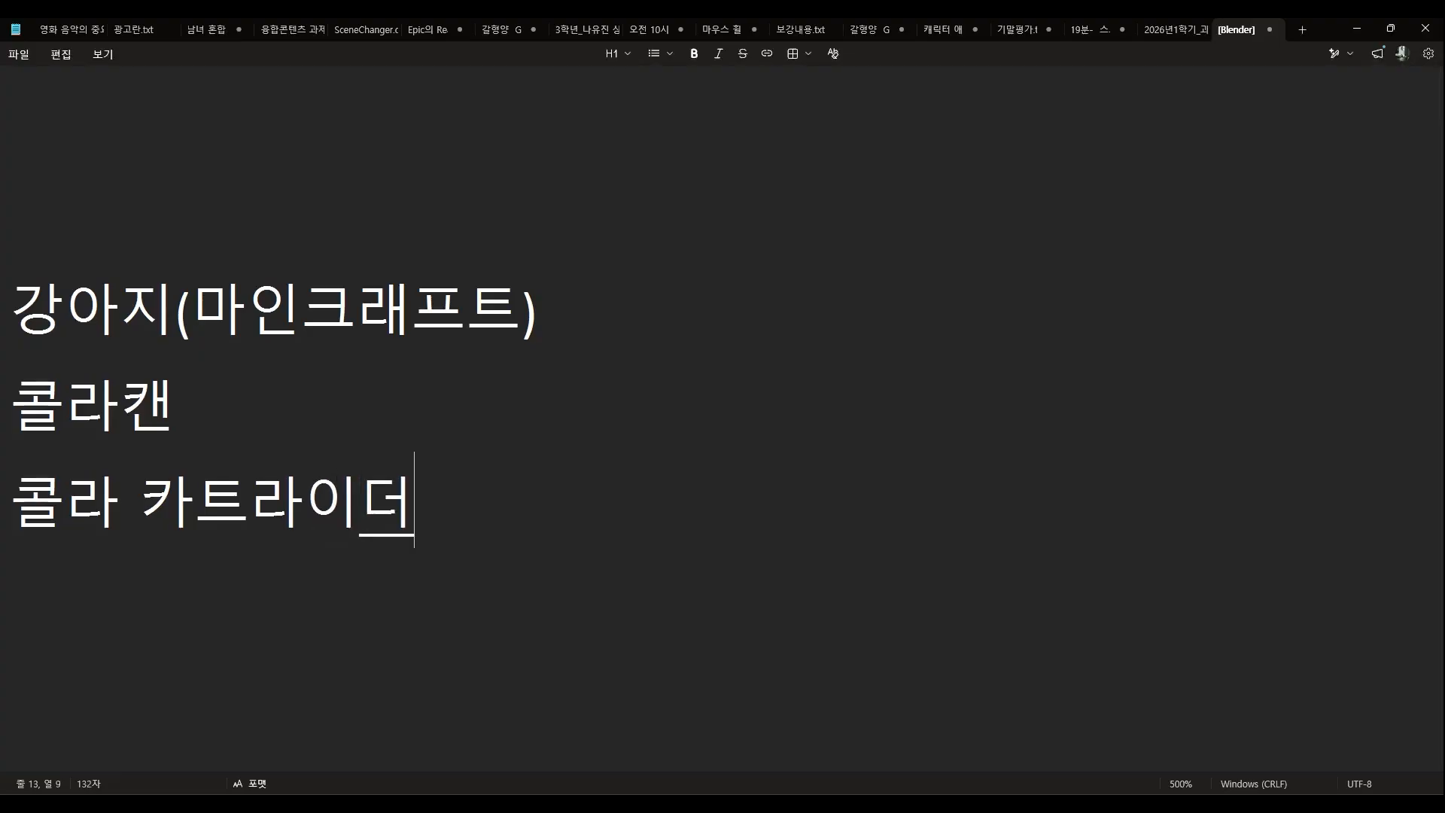
key(Return)
Add the line "게임아이템( 칼, 총?...)" below the 콜라 카트라이더 entry
text(ㅔㄱ)
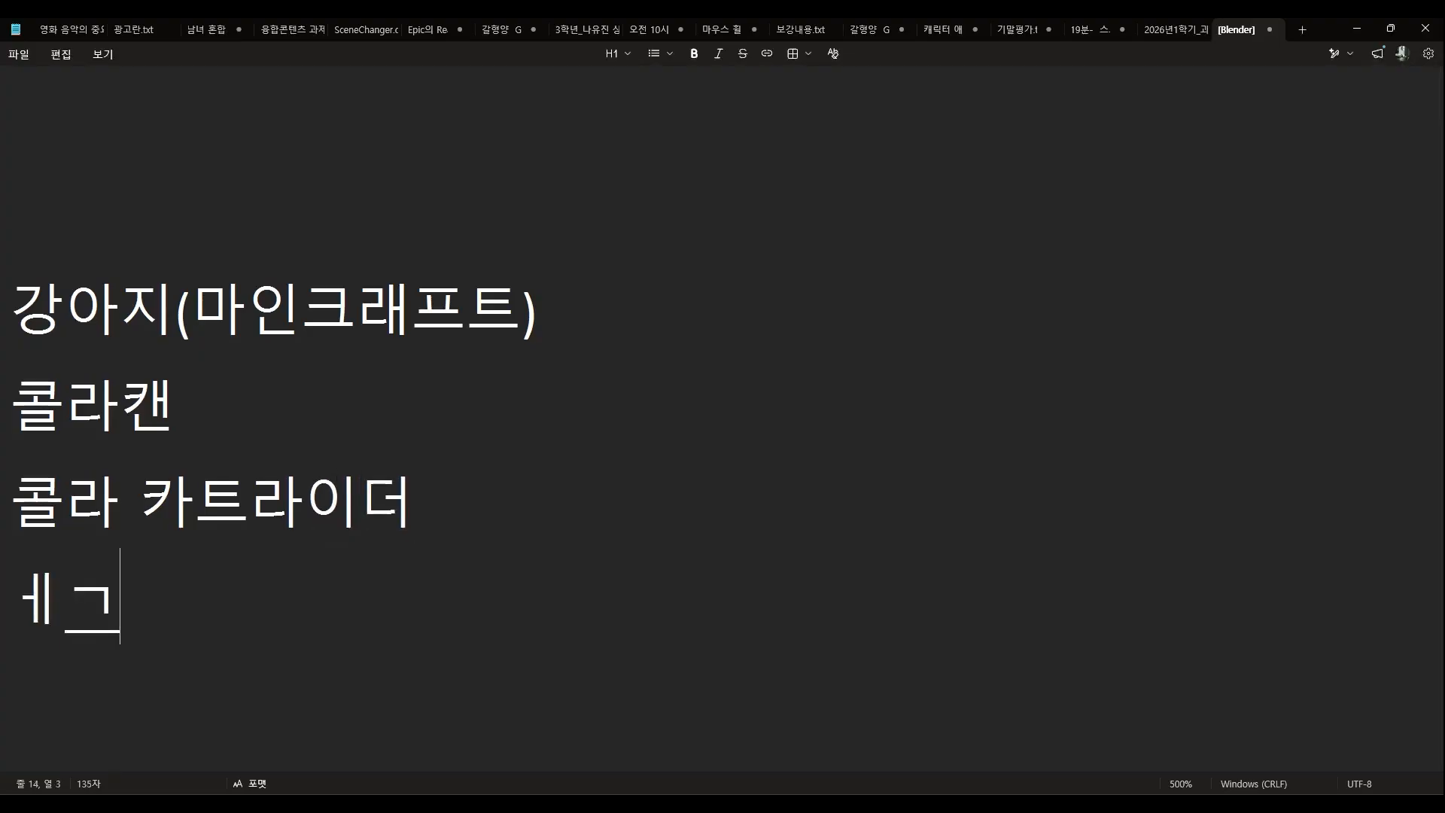
key(BackSpace)
key(BackSpace)
text(게임아이템)
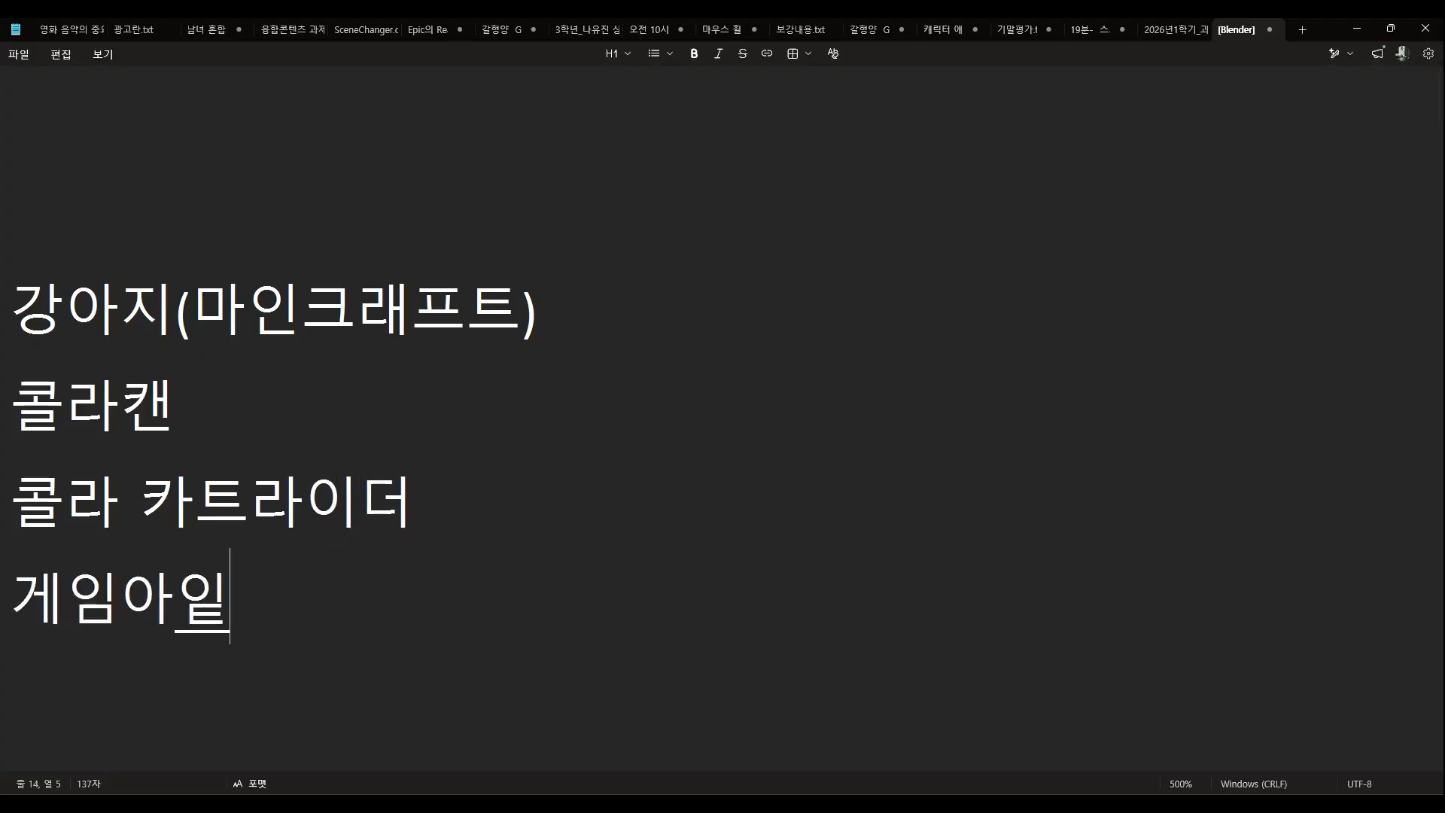
text(( )
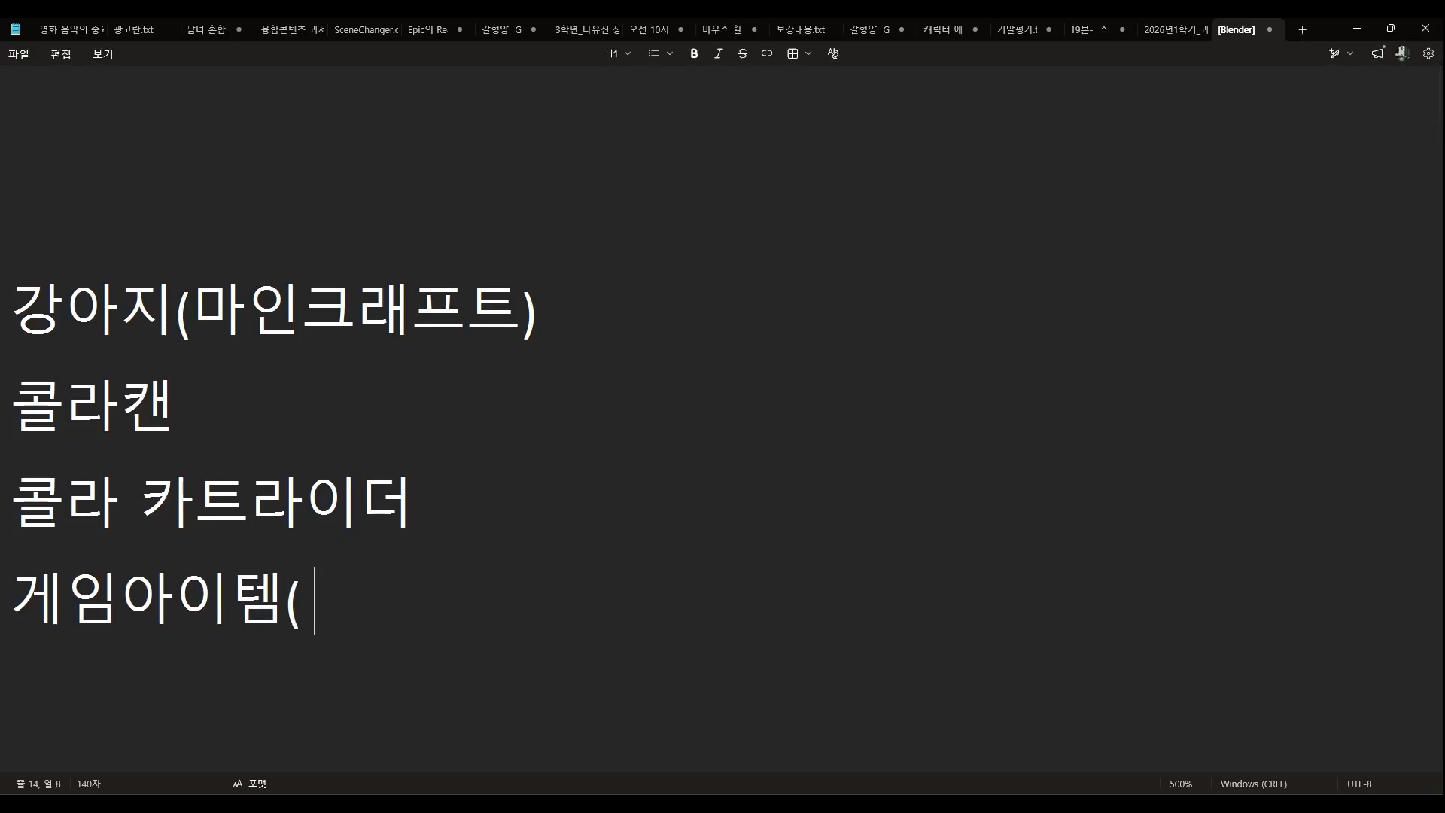
text(칼, )
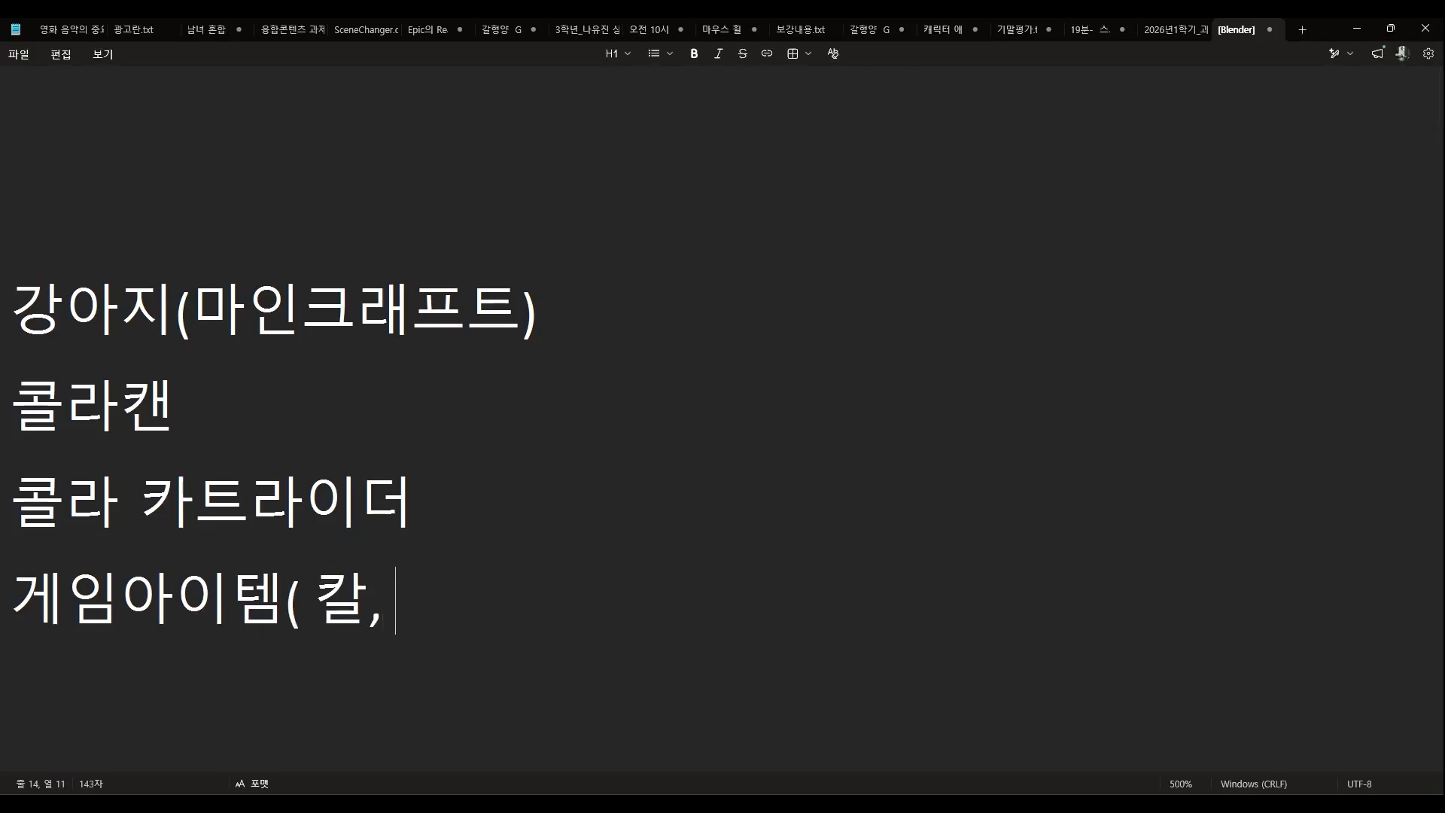
text(총?)
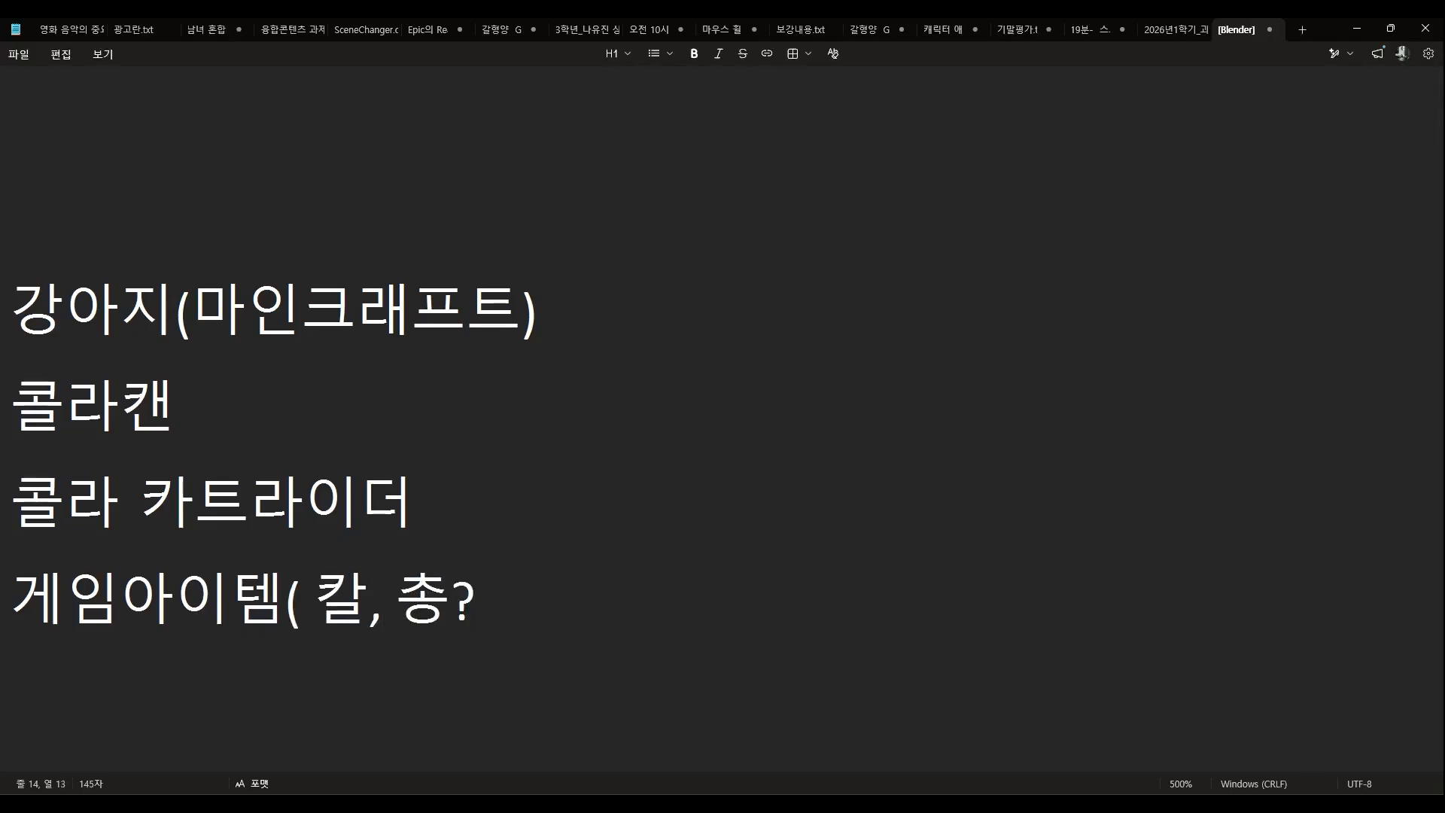
text(...))
key(Return)
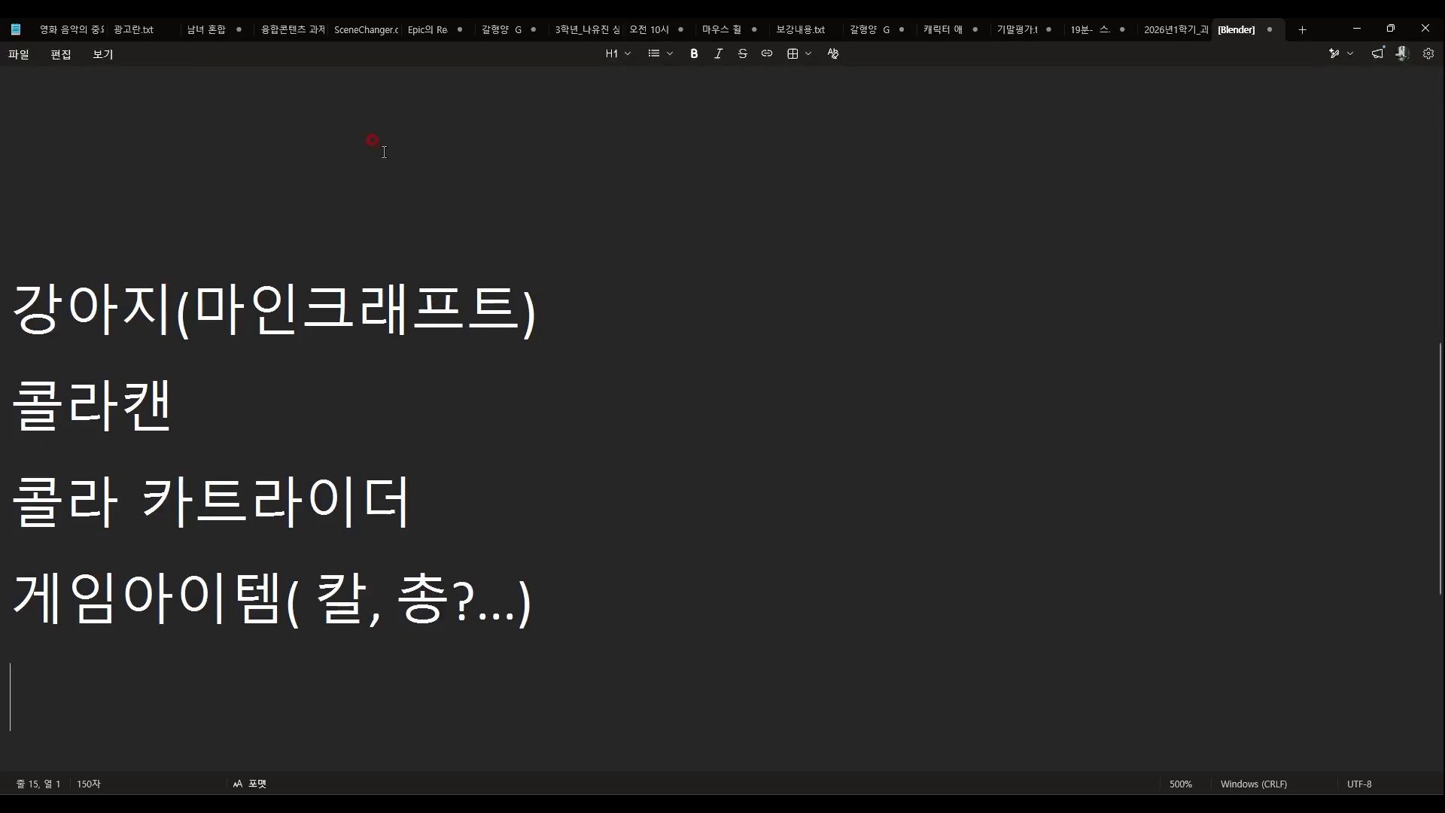
Add the lines "로우폴리 캐릭터" and "하이폴리 캐릭터" below the game item entry
scroll(342, 433, down, 3)
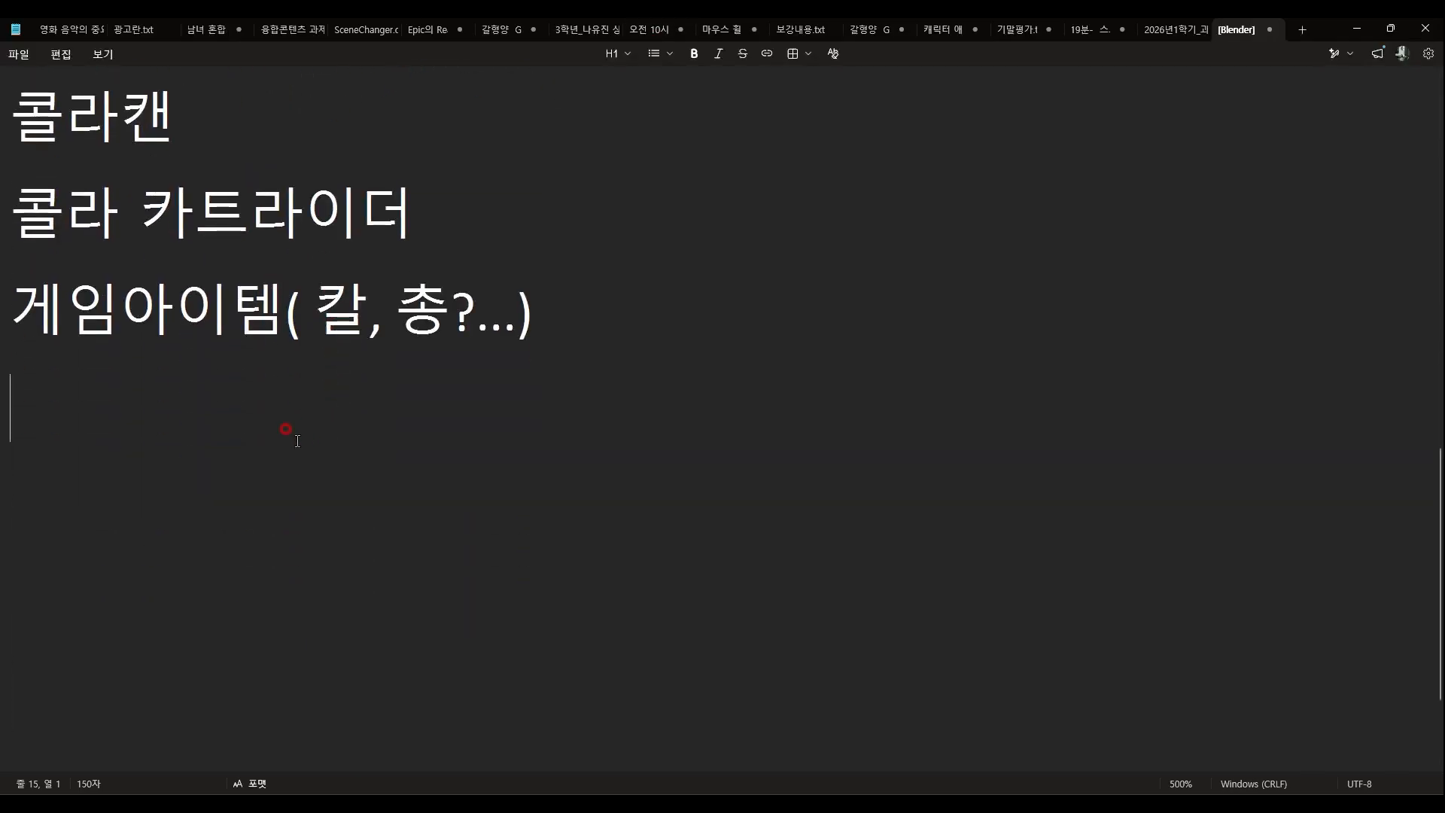
text(로우)
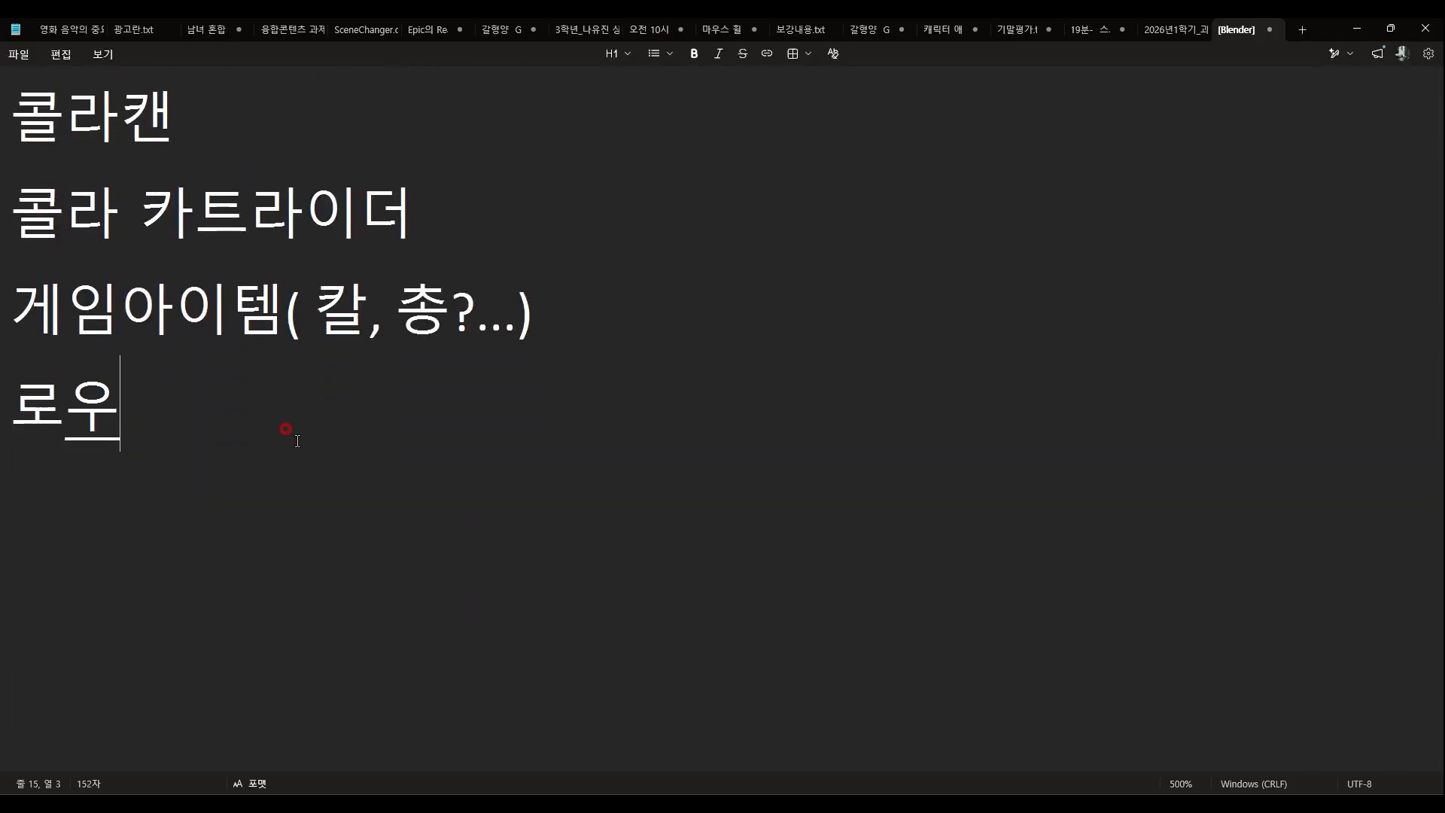
text(폴리 캐릭터)
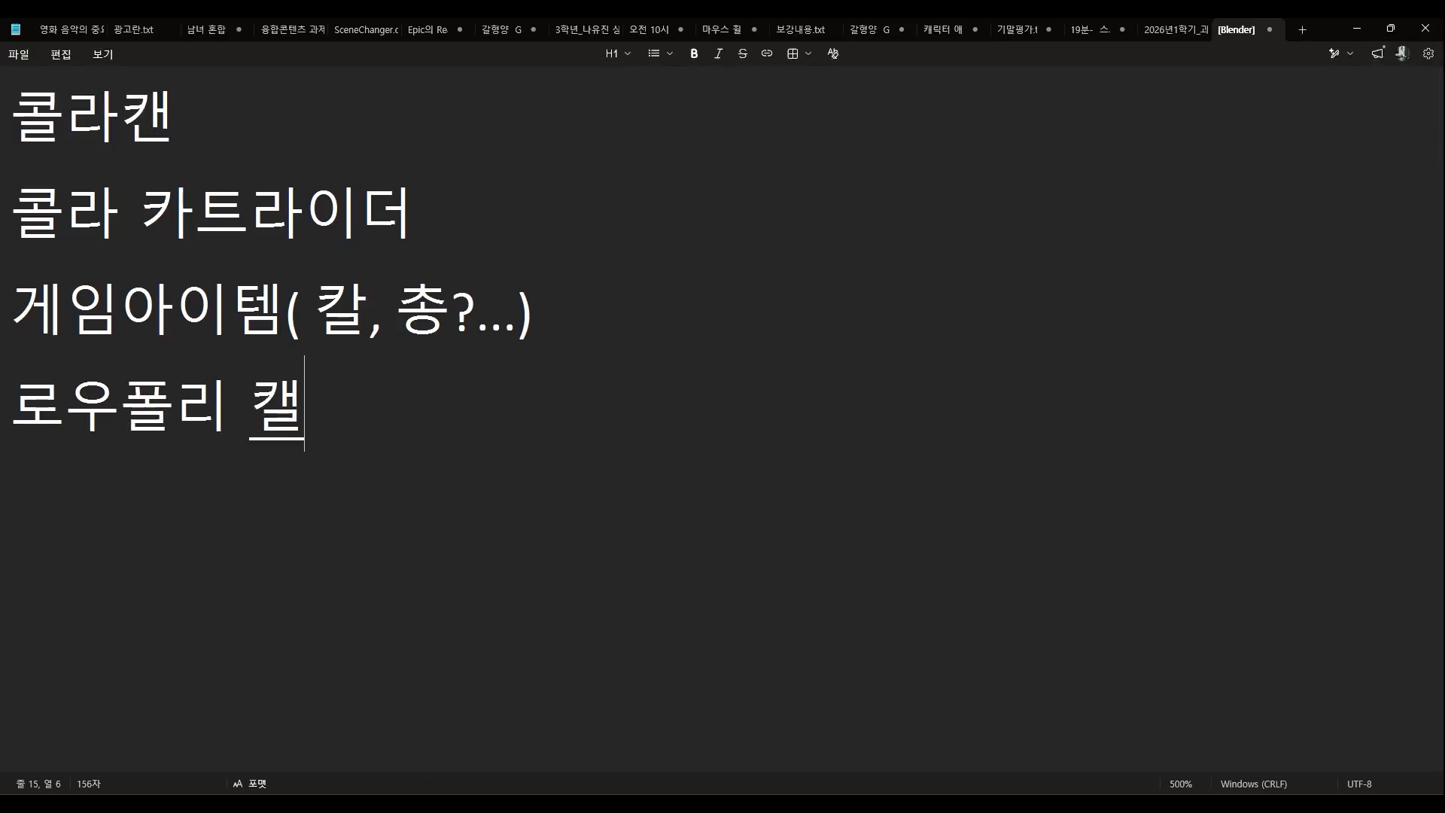
key(Return)
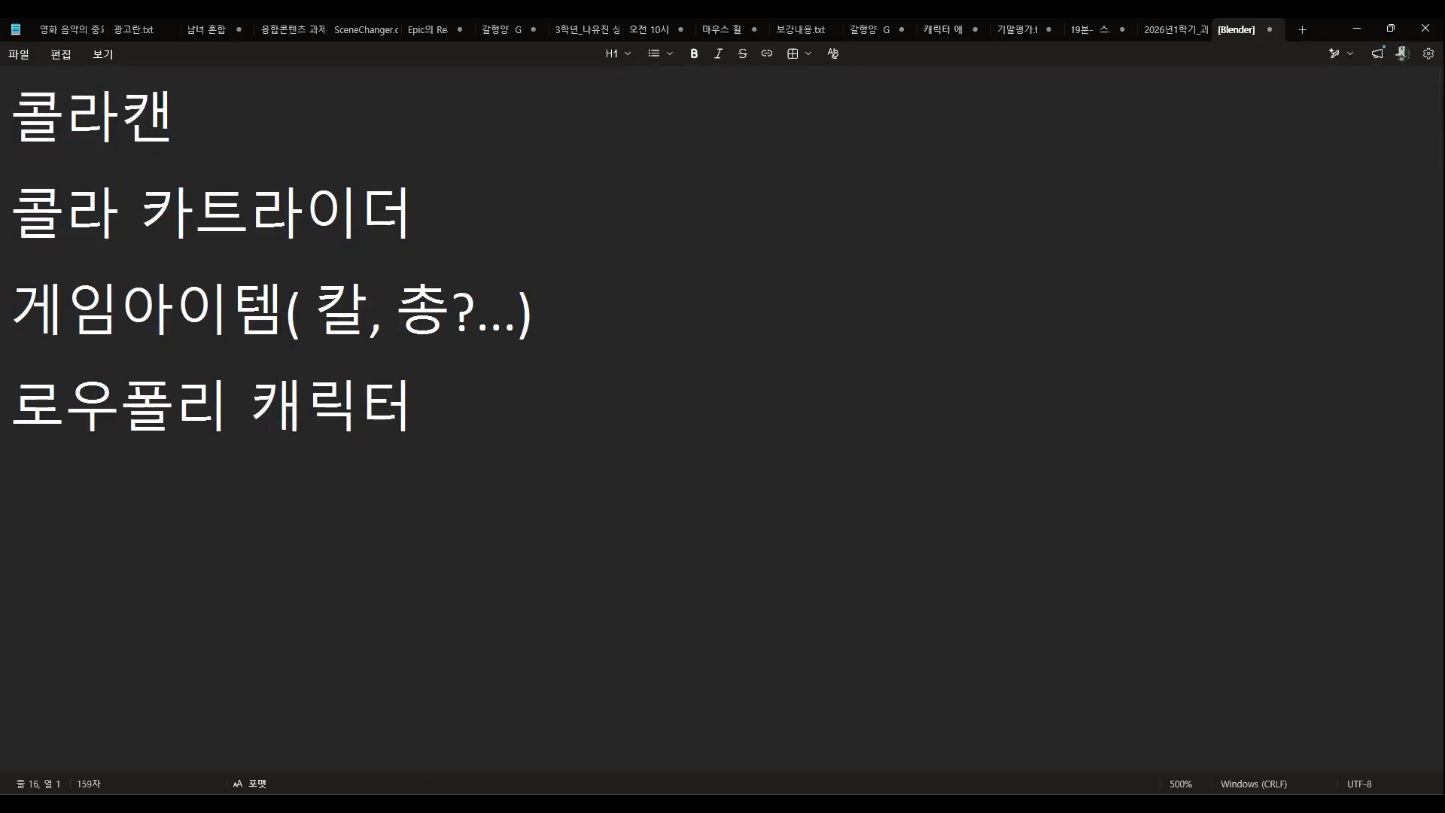
text(하이폴ㄹ)
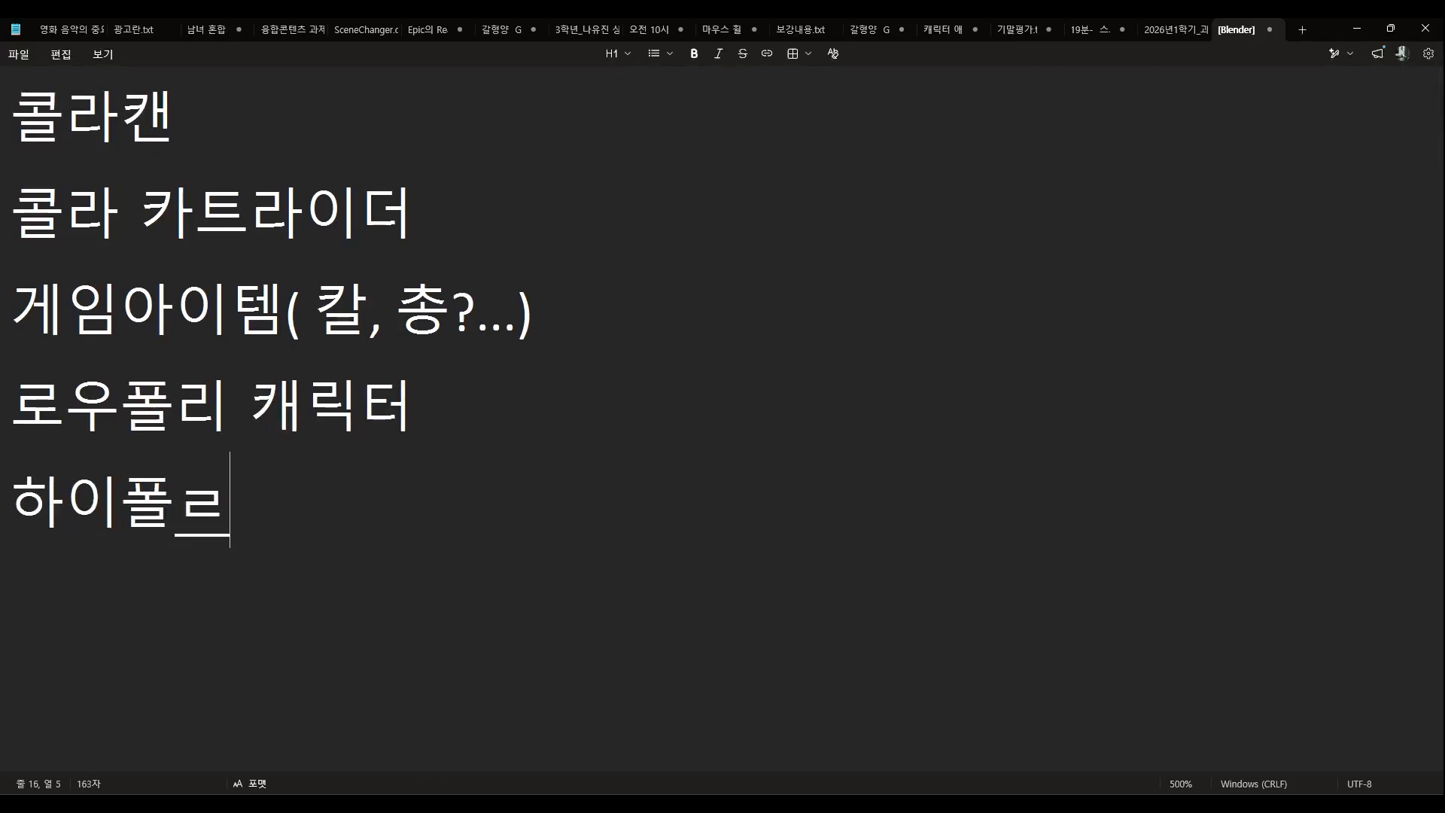
text(리 캐릭ㅌㅓ)
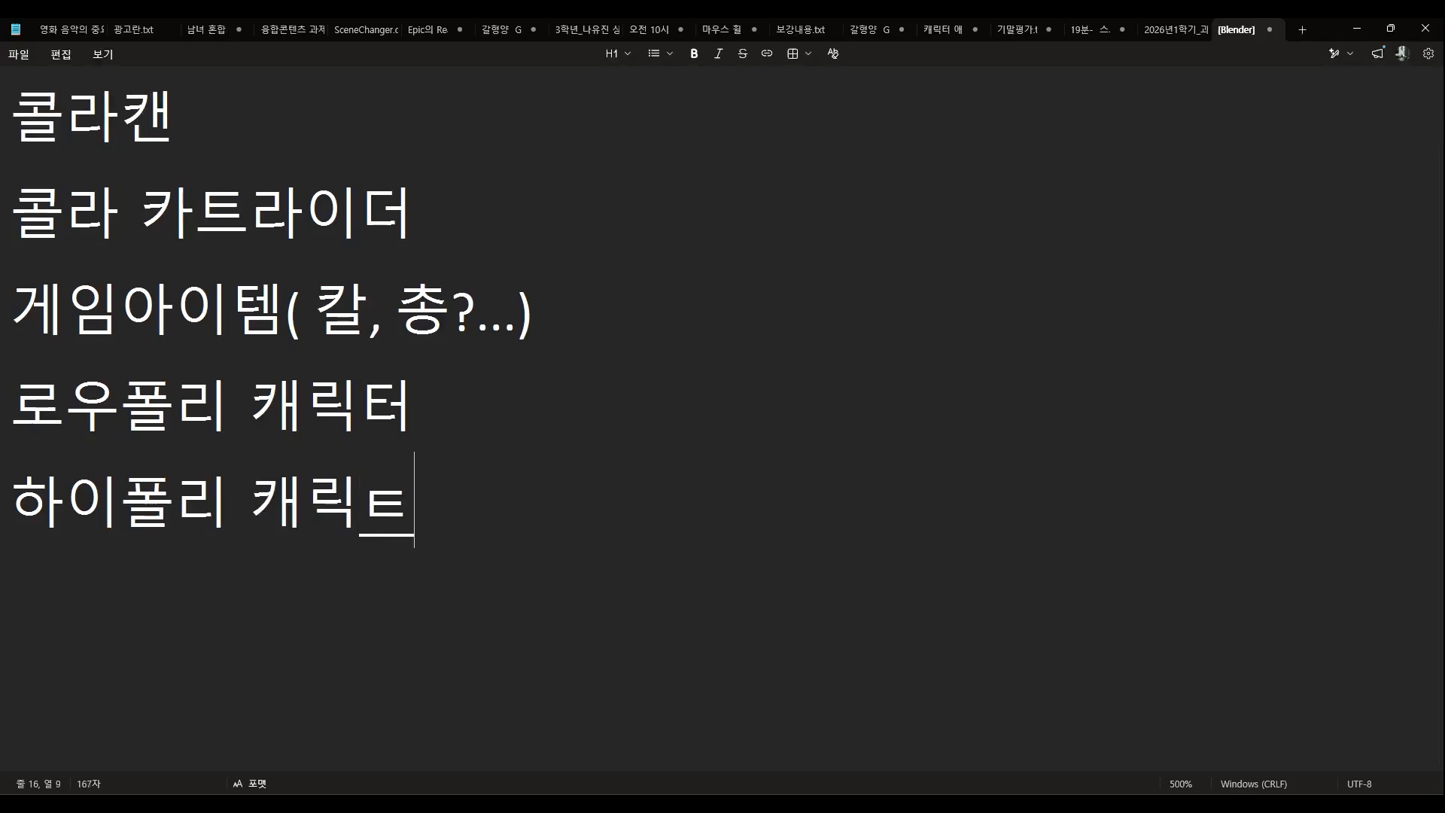
key(BackSpace)
key(BackSpace)
text(터)
key(Return)
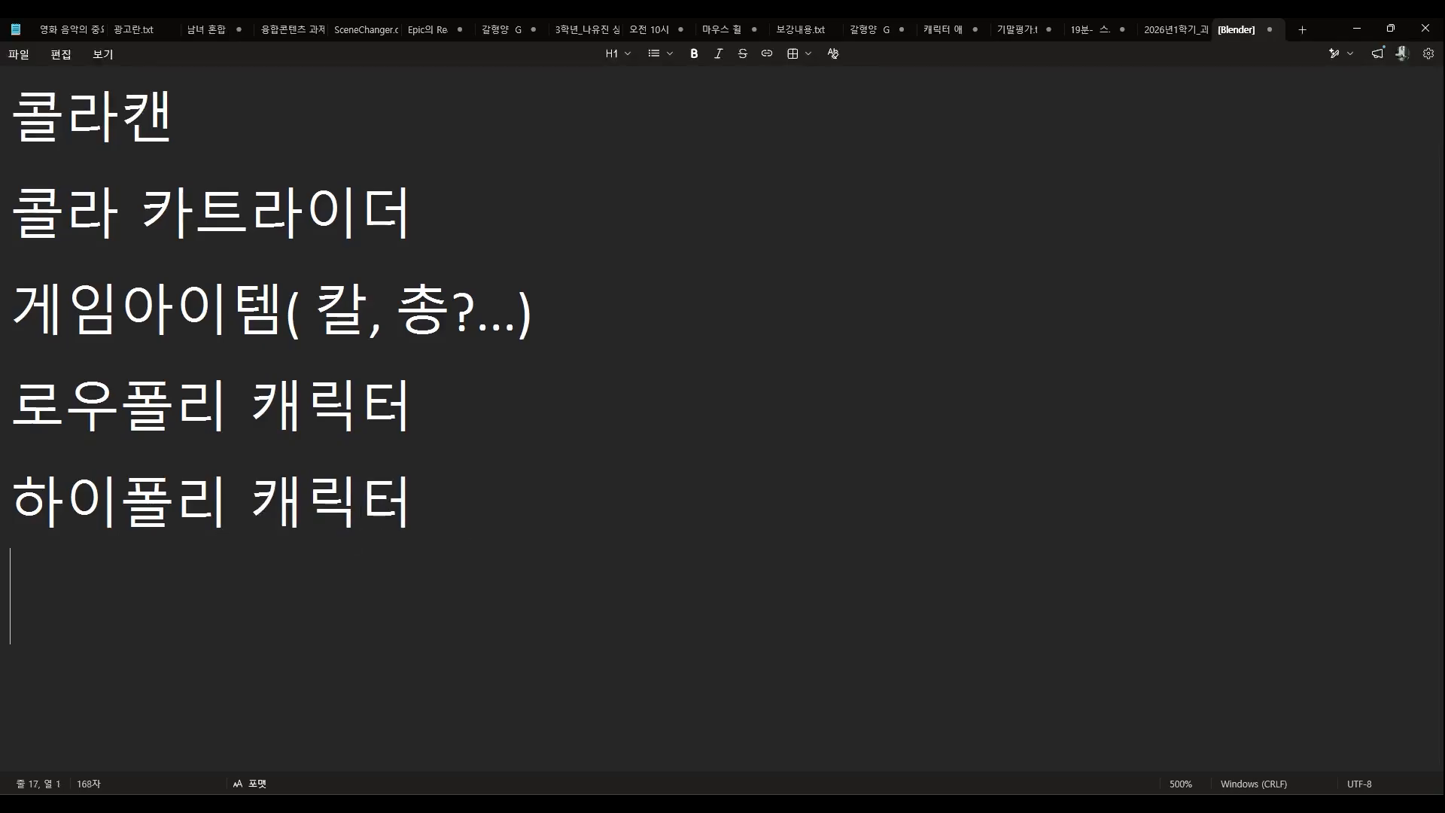
Add the lines "uv펴기, 채색" and "Zbrush" below the high-poly character entry
text(uv펴기)
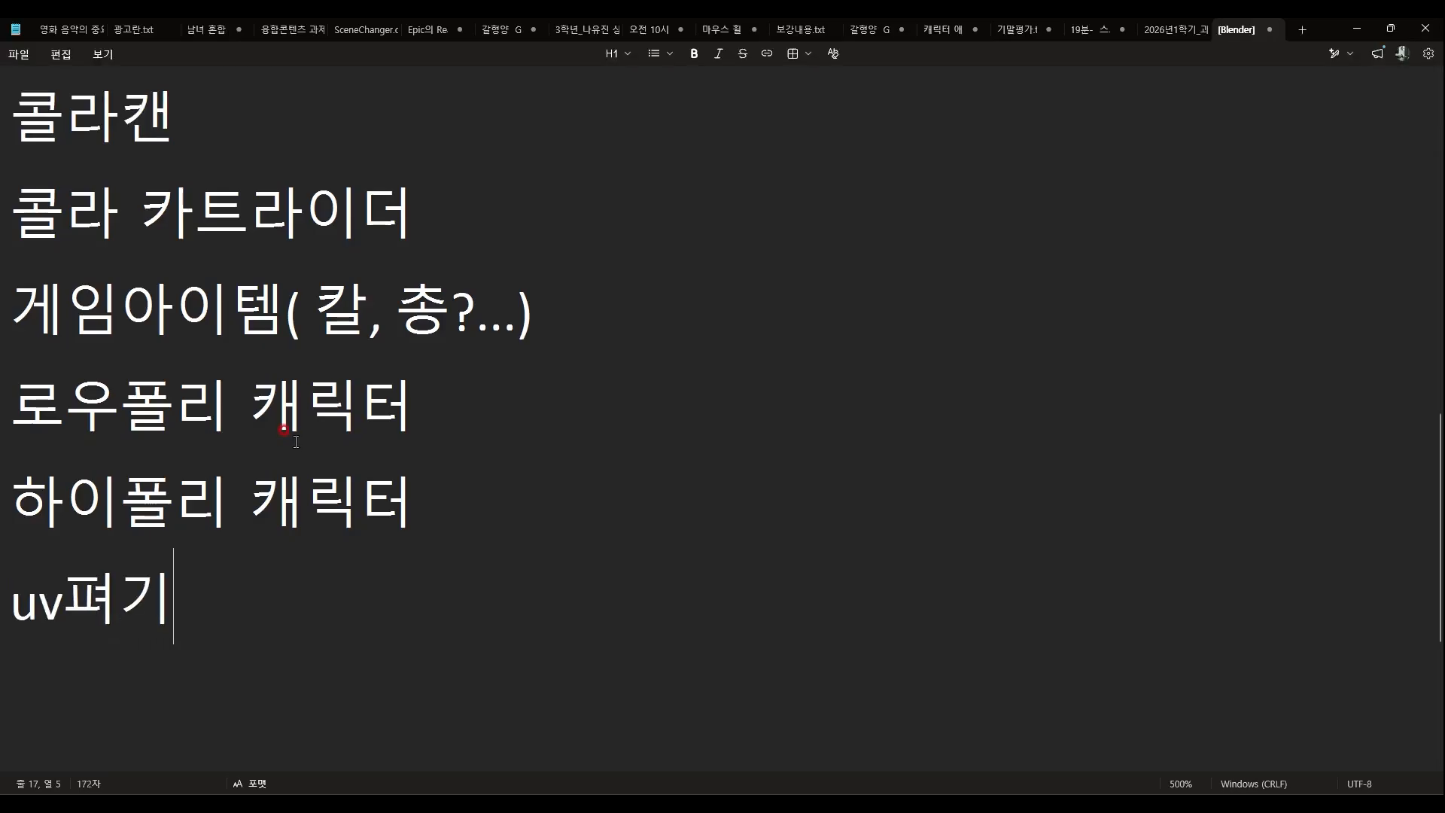
text(, 채색)
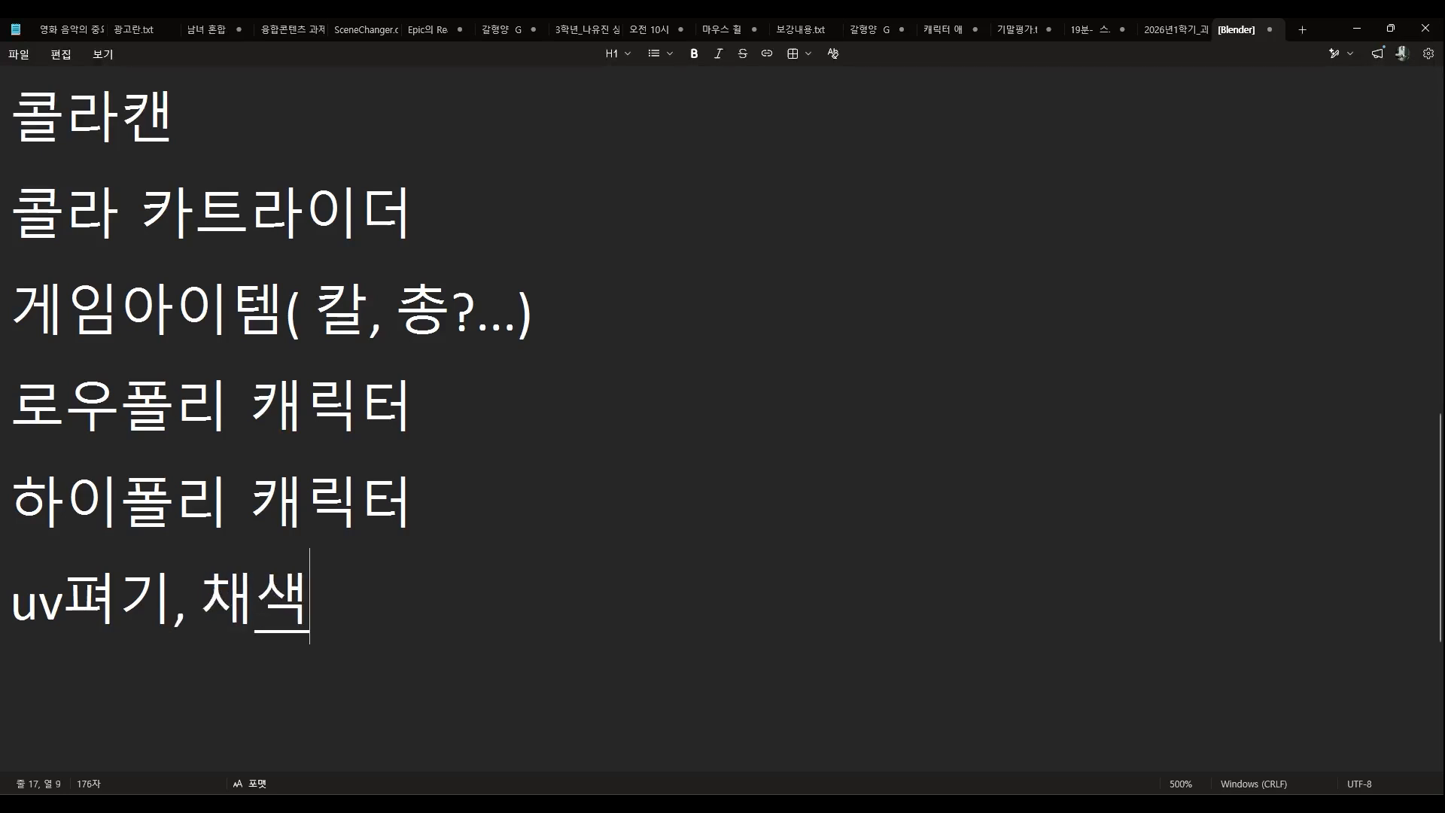
key(Return)
text(Z)
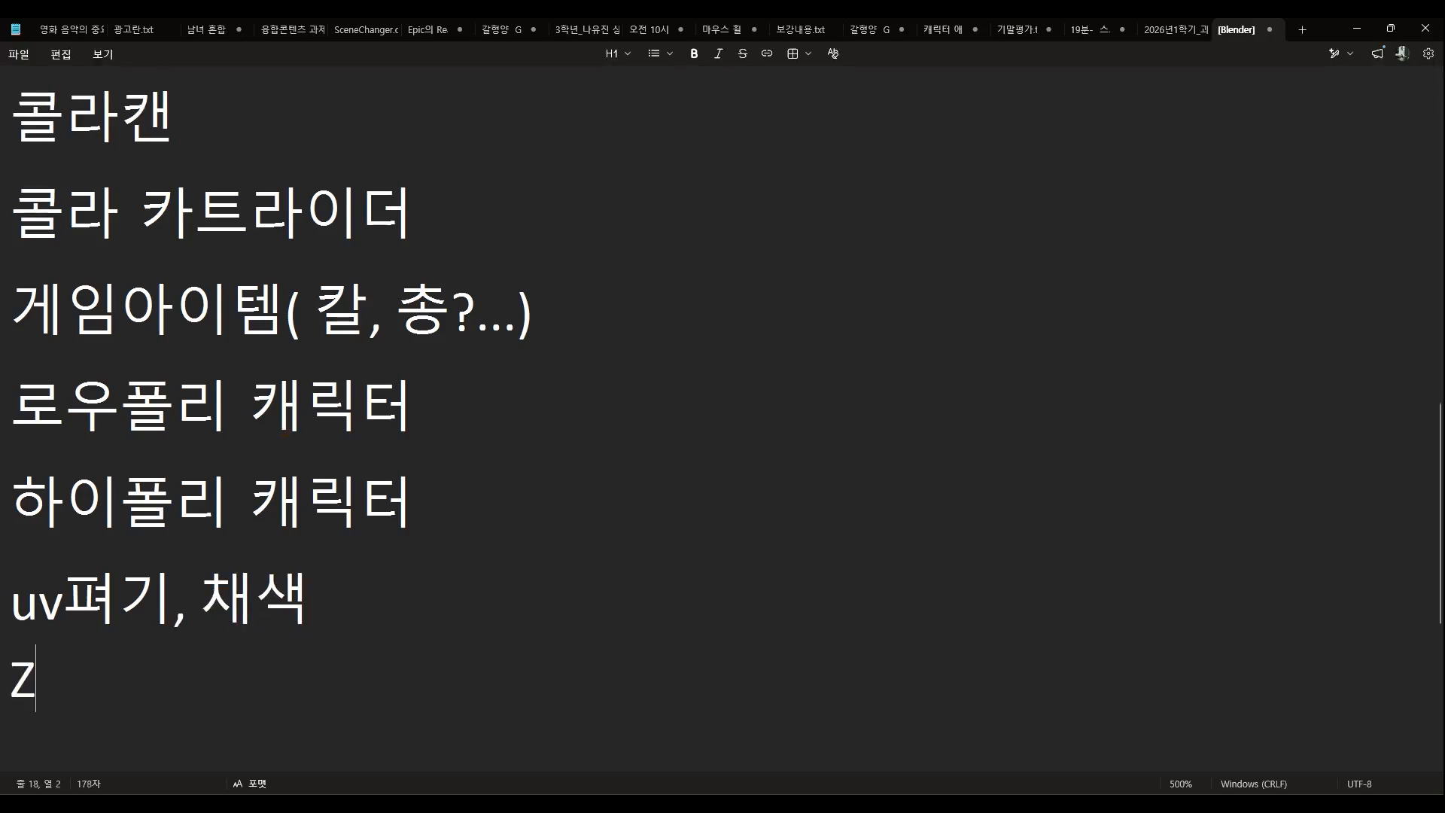
text(brush)
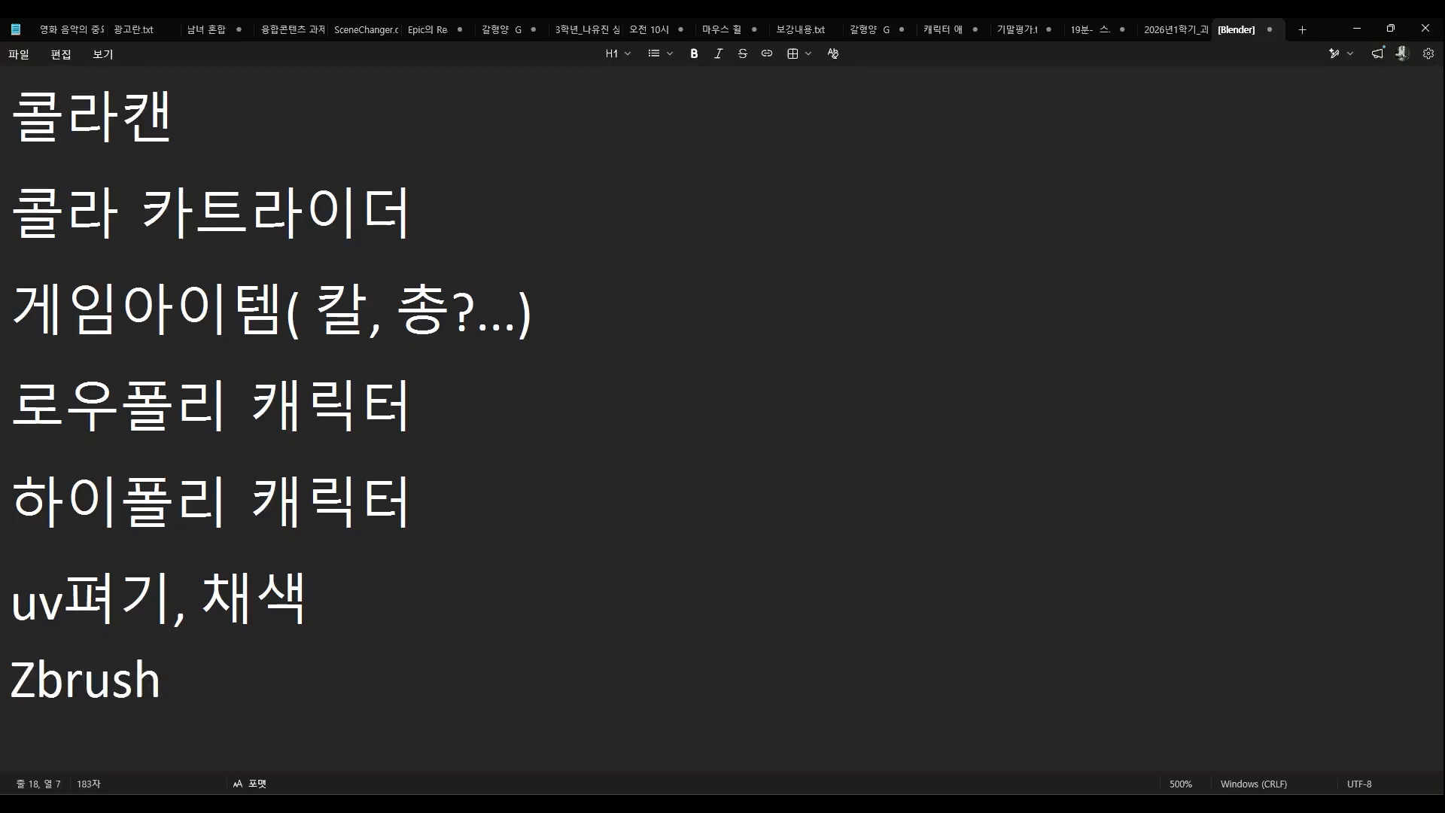
key(Return)
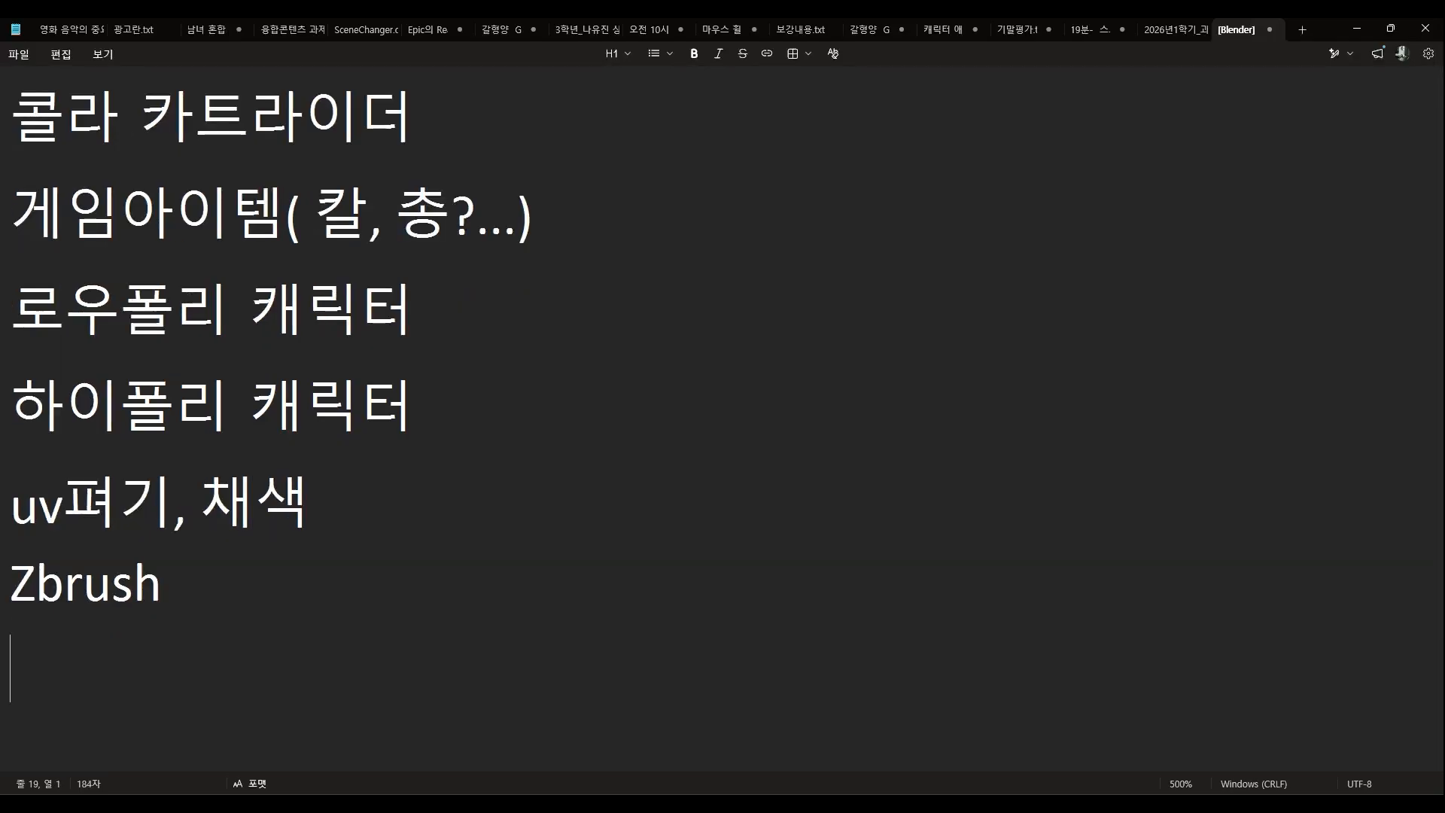
text(녀ㅠㄴㅅ)
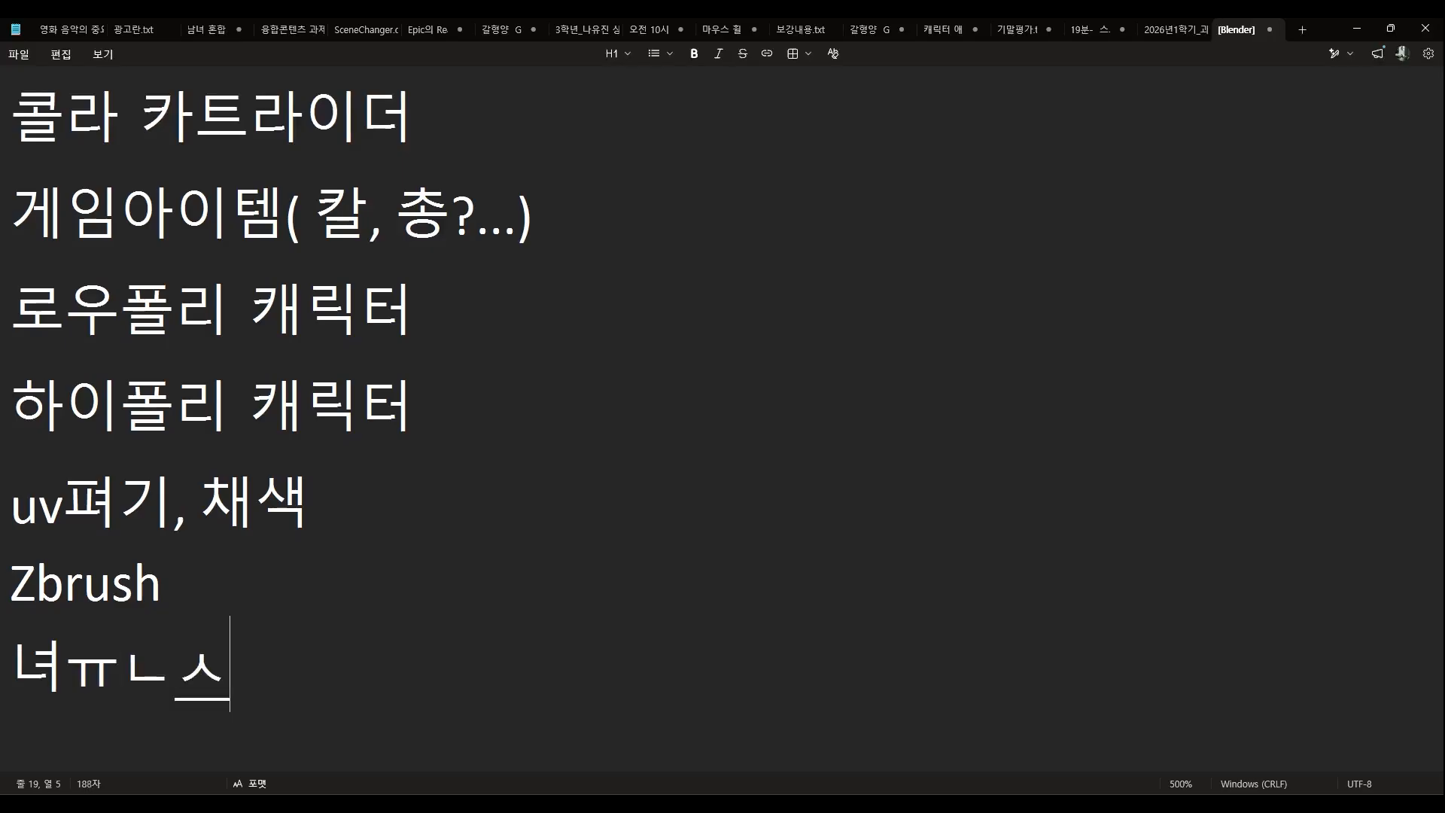
text(무)
key(BackSpace)
key(BackSpace)
key(BackSpace)
key(BackSpace)
key(BackSpace)
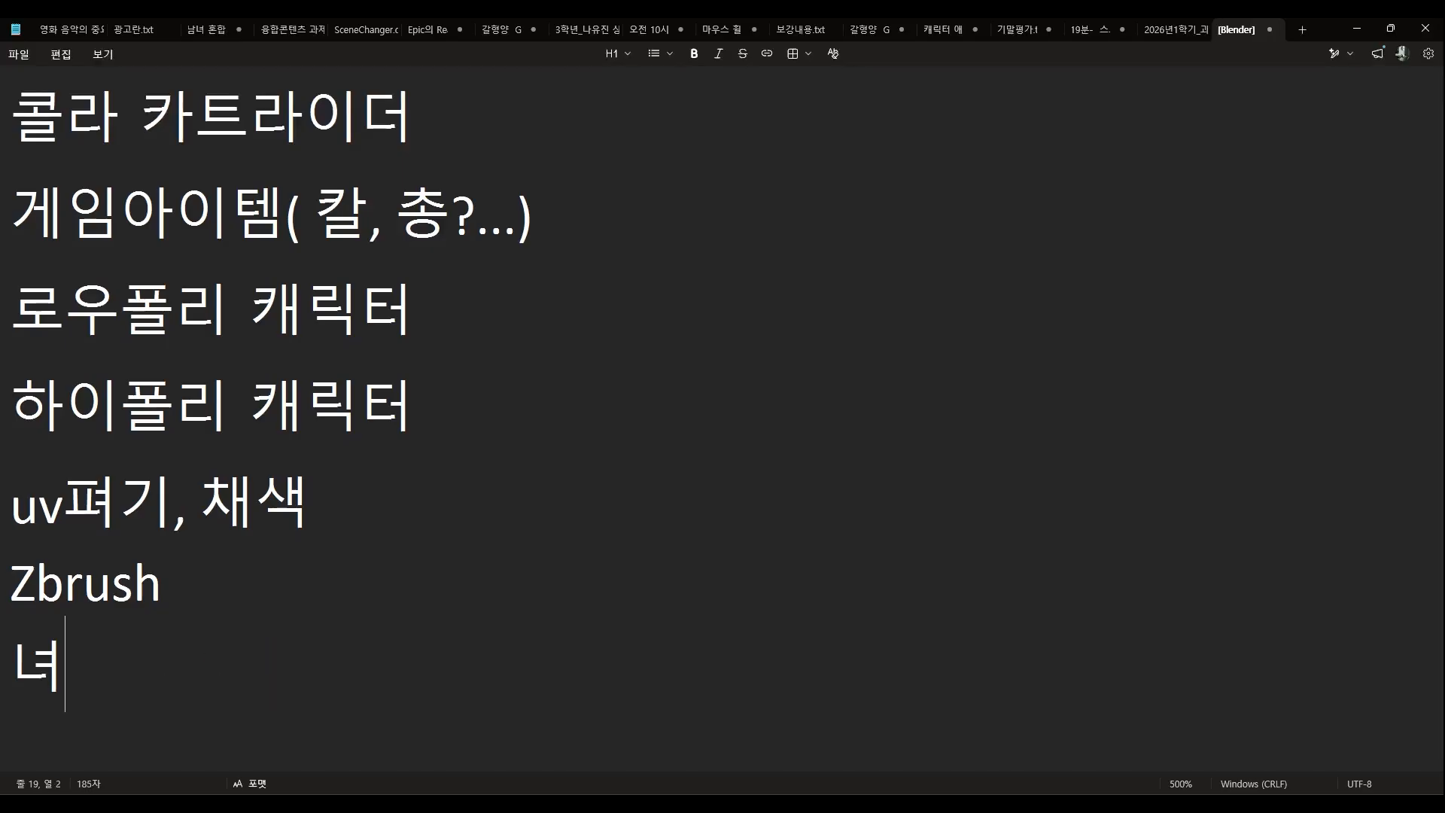
key(BackSpace)
Write "Sunstance Desing" on the line below Zbrush
text(Suns)
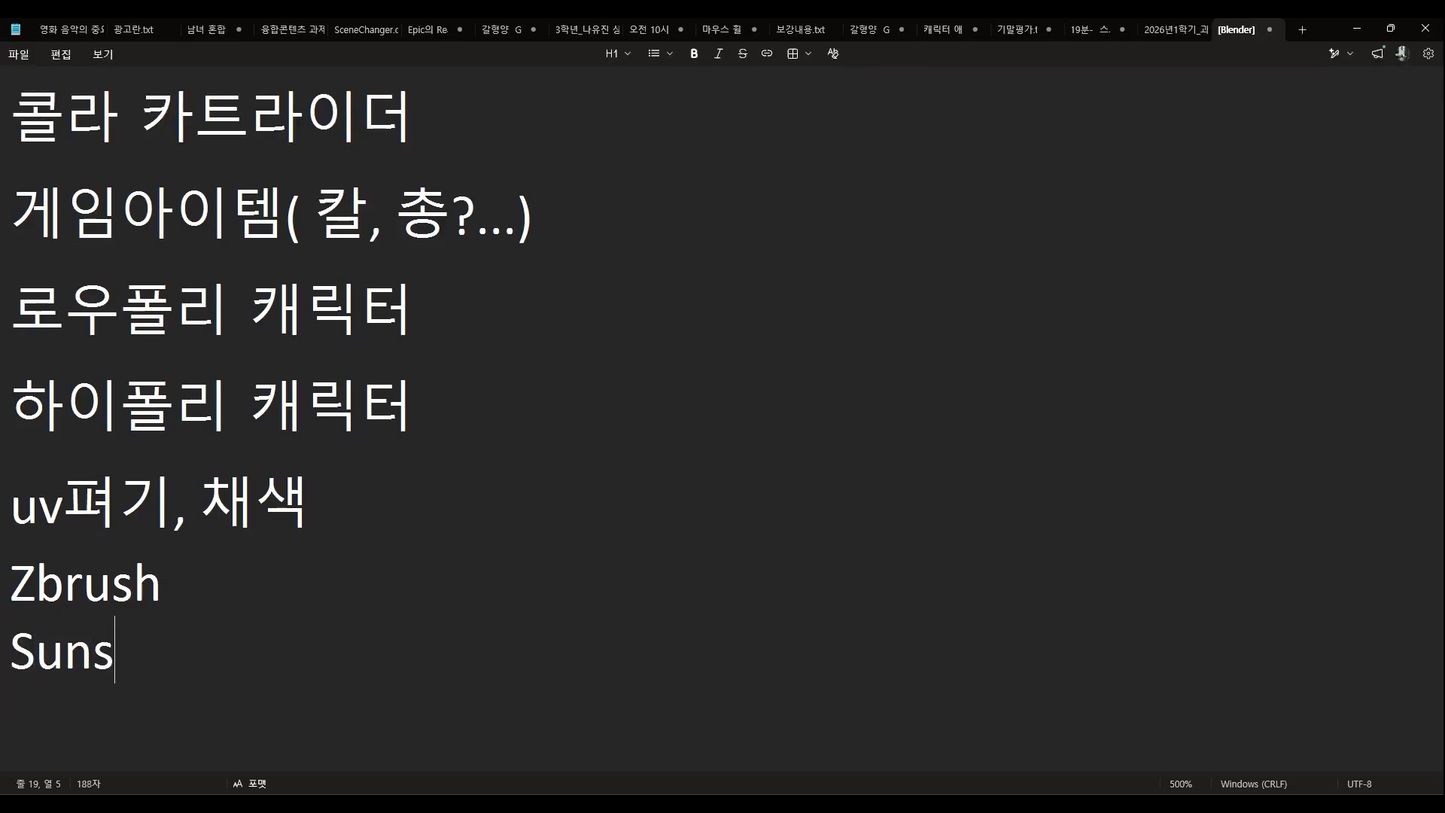
text(tanced)
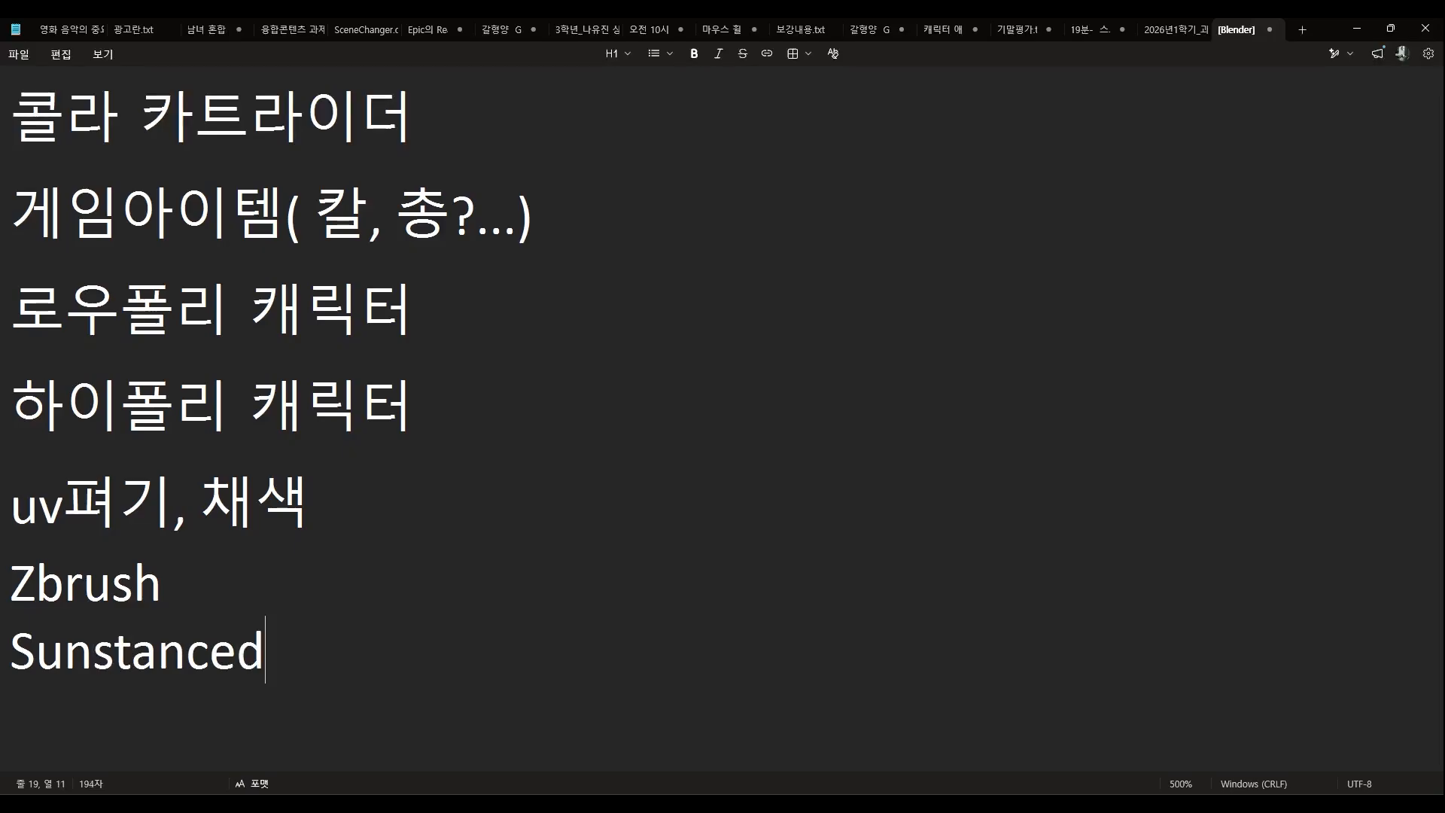
key(BackSpace)
text(Des)
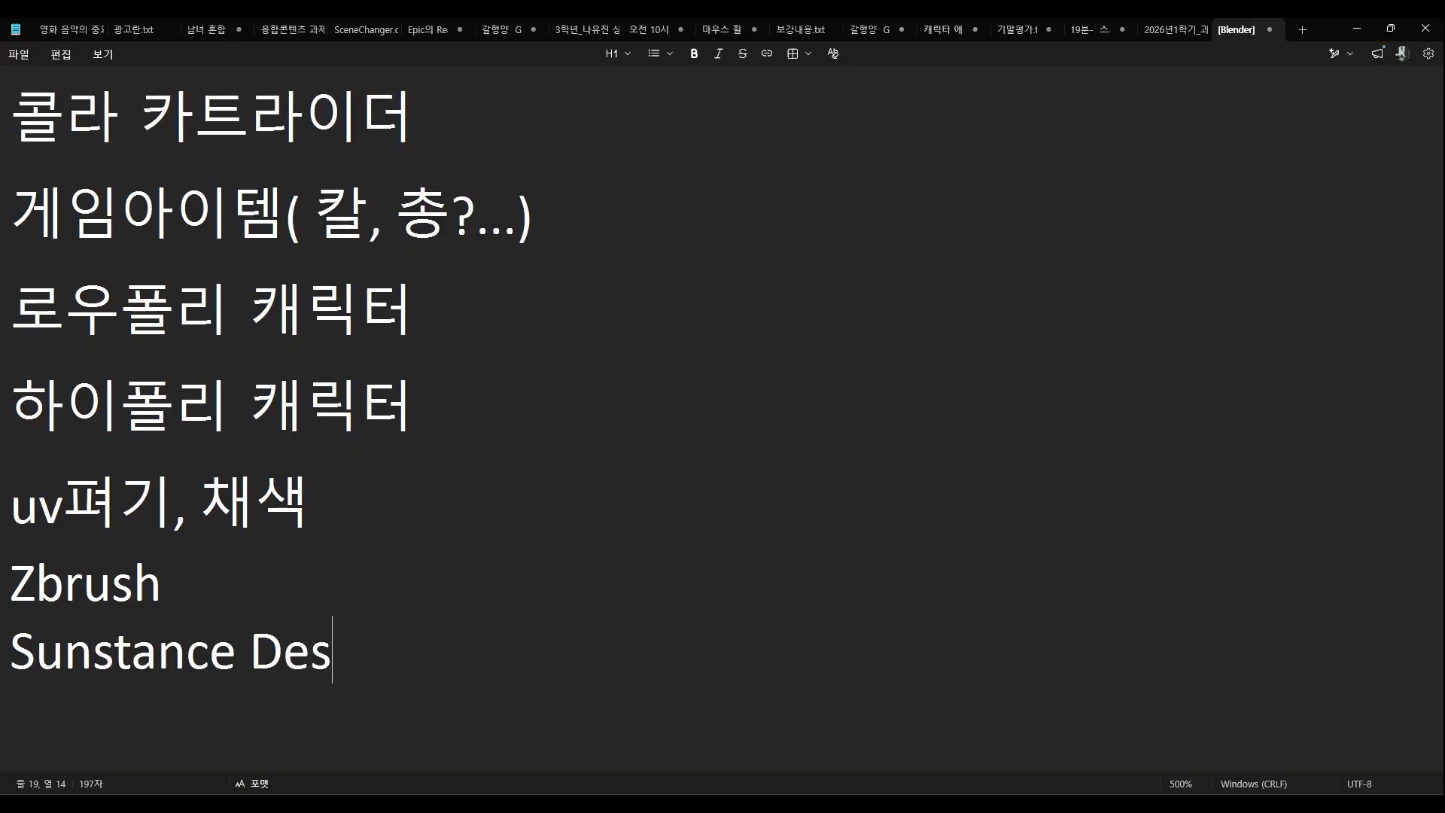
text(ing)
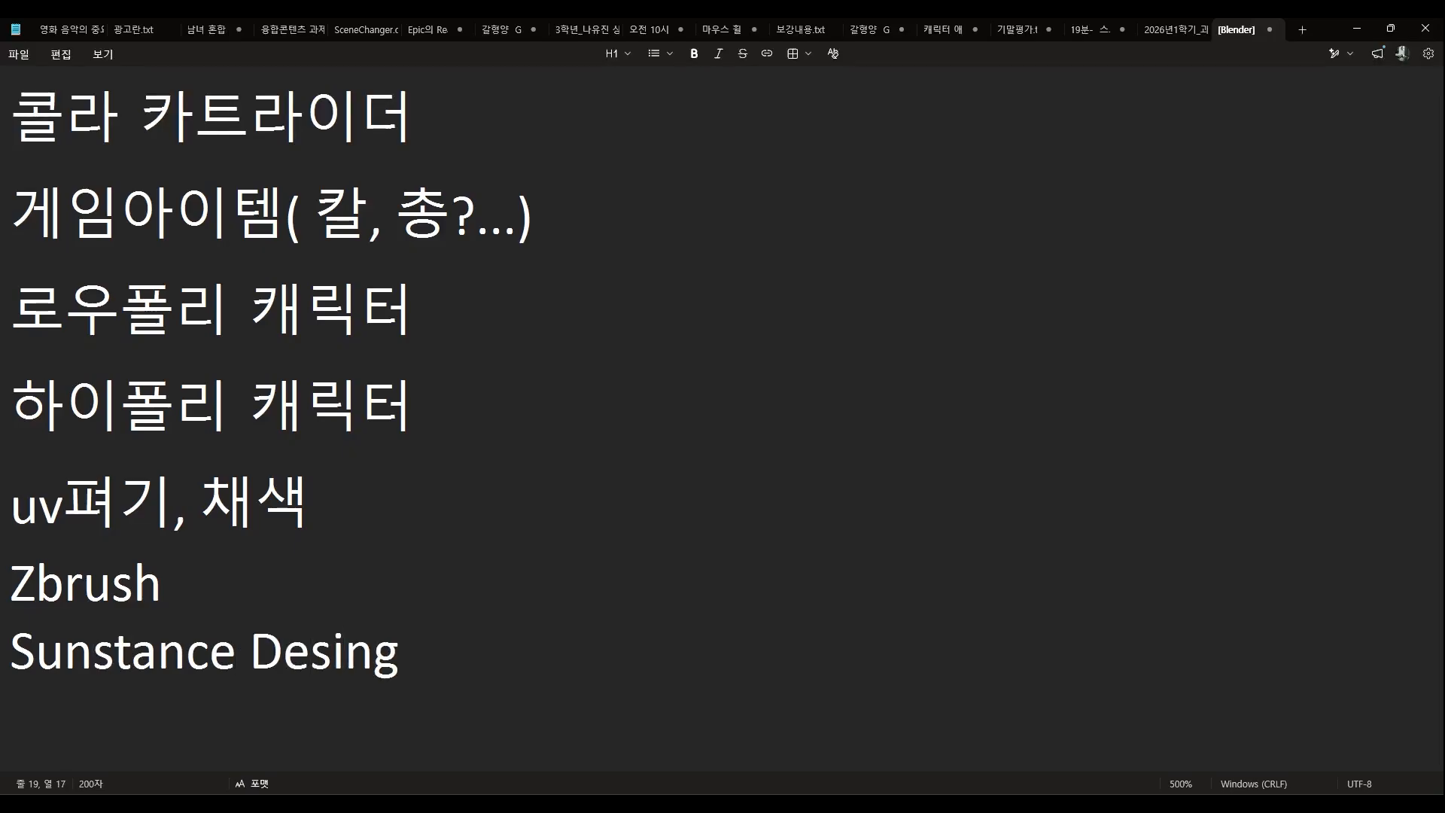
Correct the misspelled last line so that it reads "Substance Design"
key(BackSpace)
key(BackSpace)
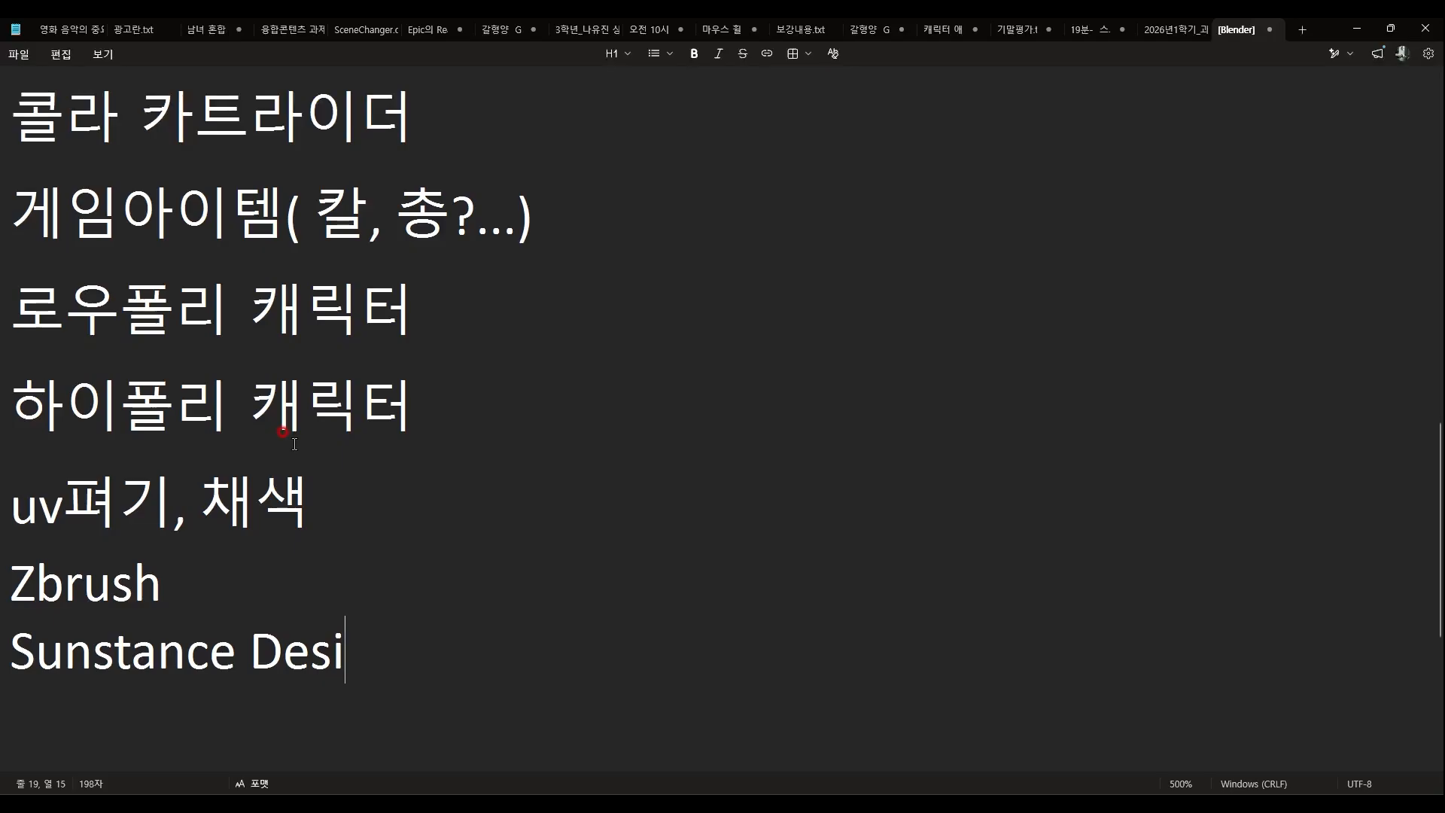
text(gn)
drag(91, 651, 69, 653)
text(b)
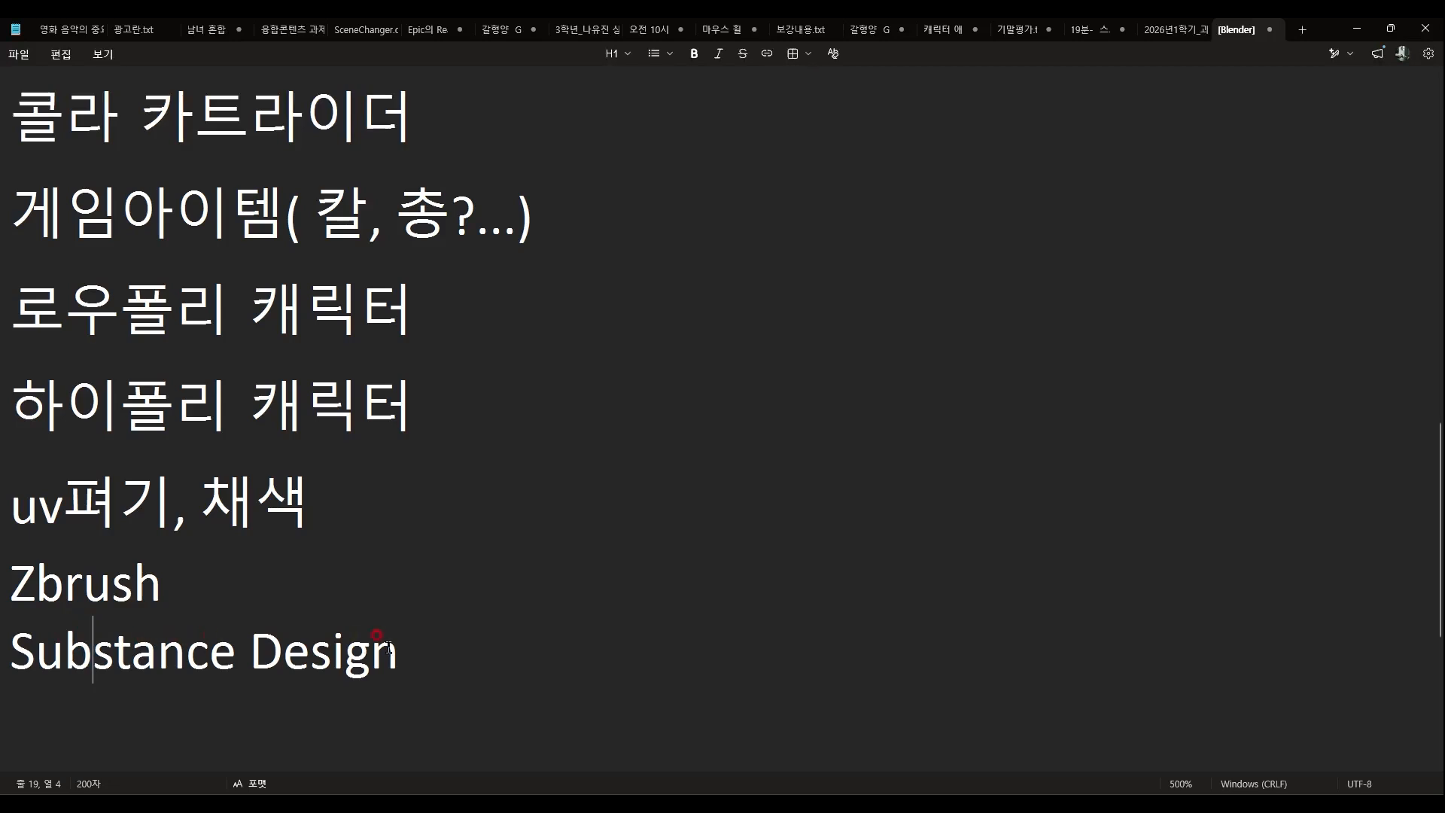
Replace the word "Design" with "Painter" in the Substance line
click(416, 645)
key(BackSpace)
key(BackSpace)
key(BackSpace)
key(BackSpace)
key(BackSpace)
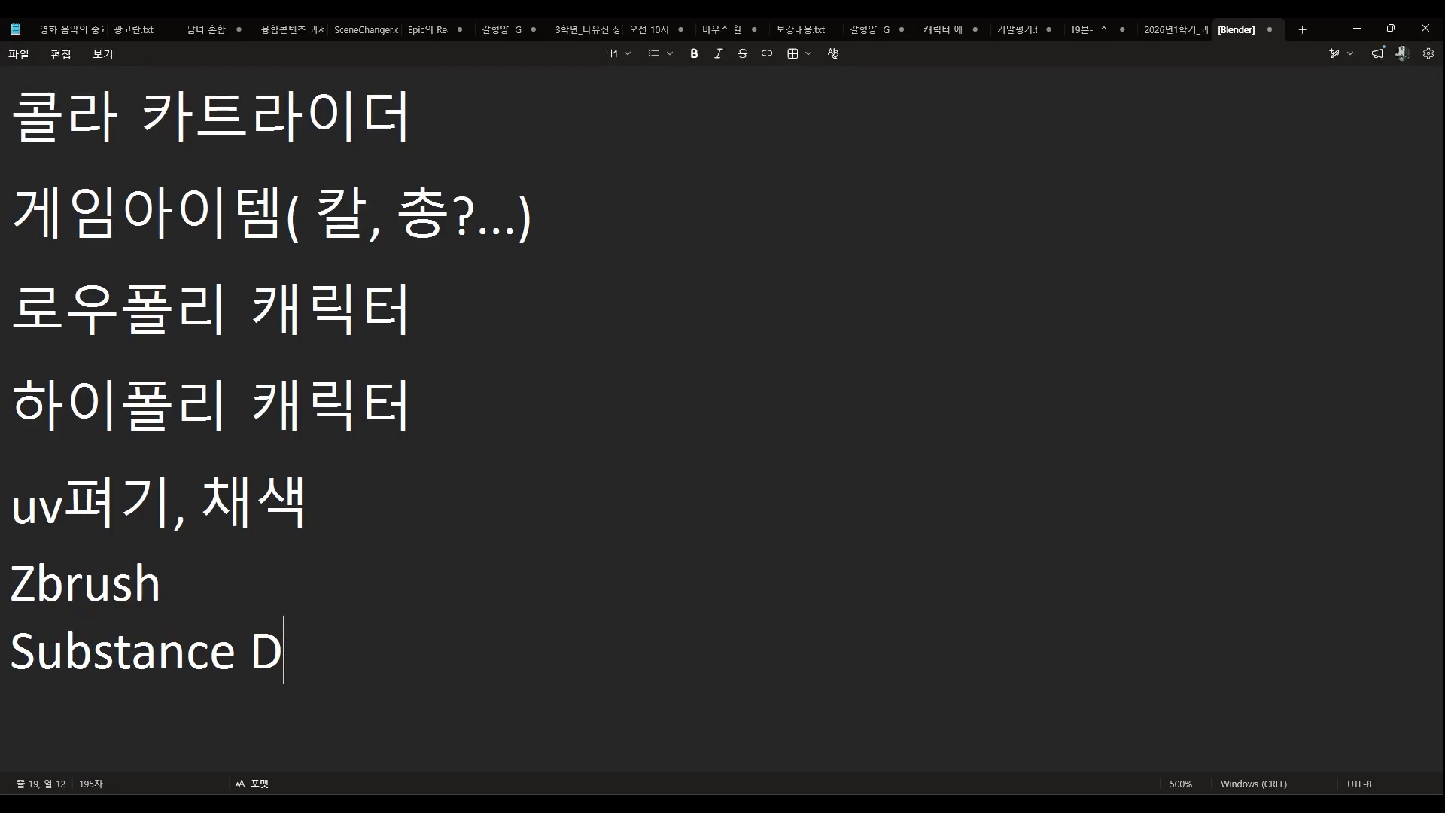
key(BackSpace)
text(Pain)
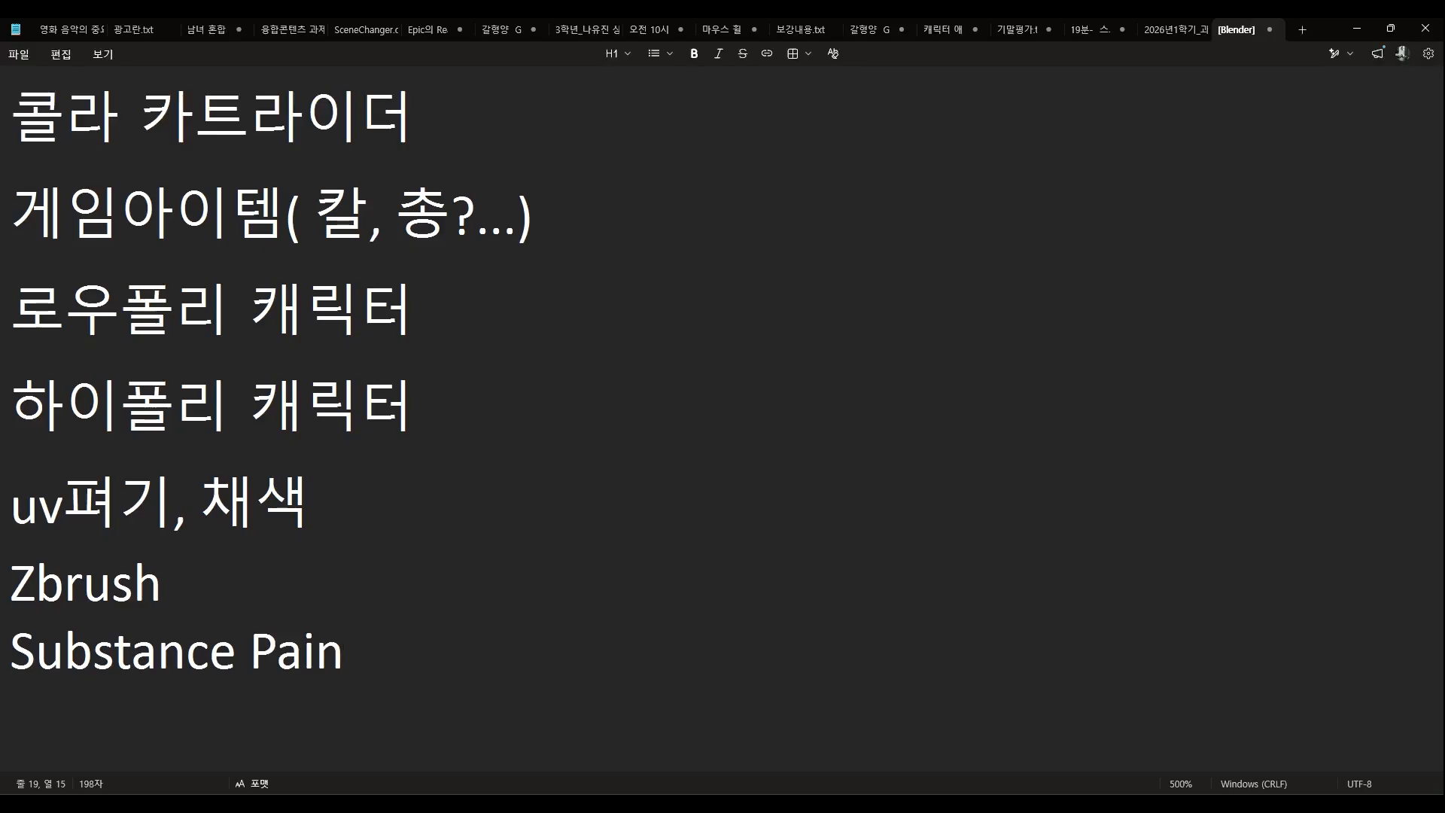
text(ter )
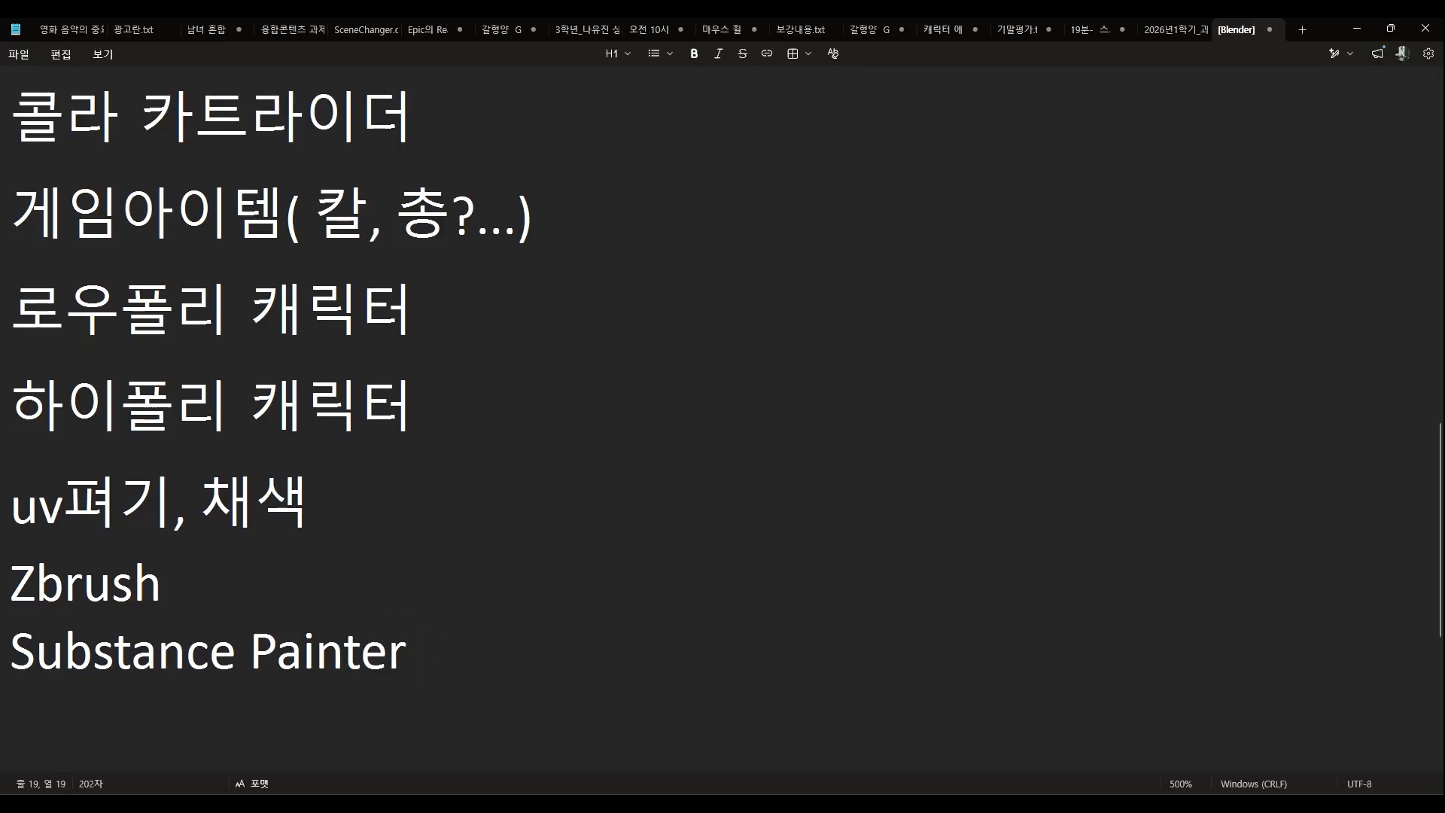
Append "PBR페이팅" to the end of the Substance Painter line
text(ㅖㅠ)
key(BackSpace)
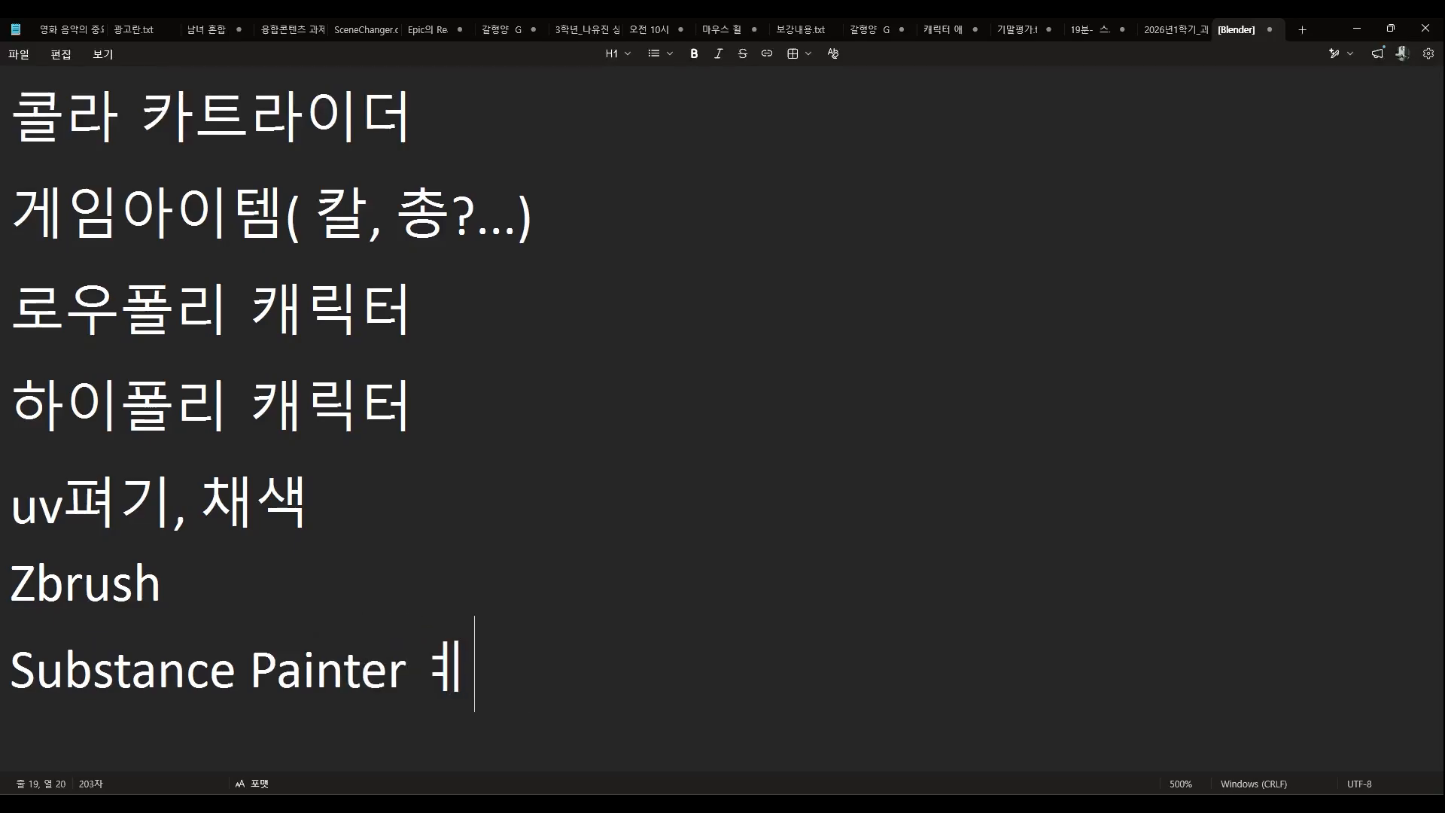
key(BackSpace)
text(PBR)
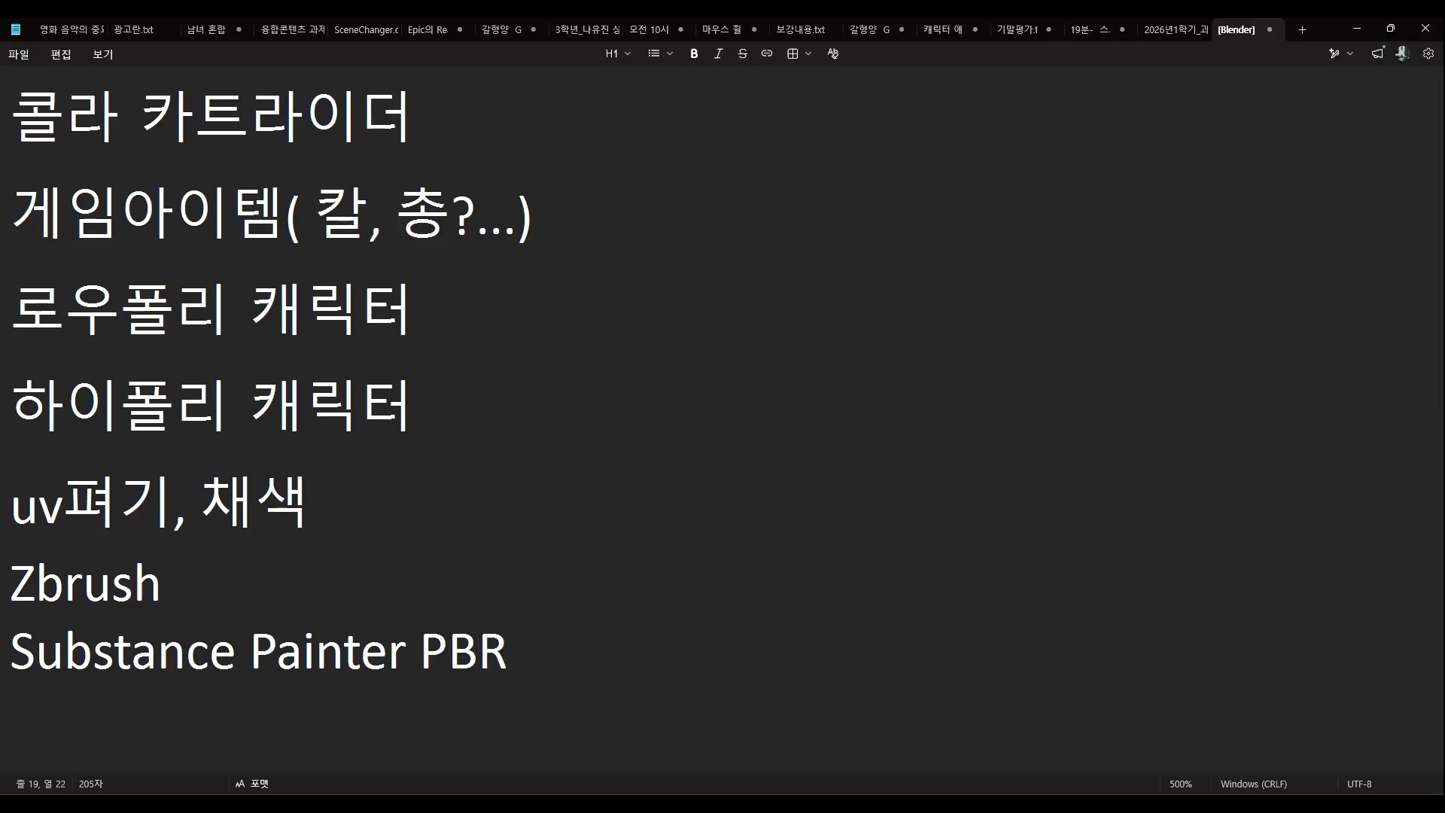
text(페)
key(BackSpace)
key(BackSpace)
text(페이팅)
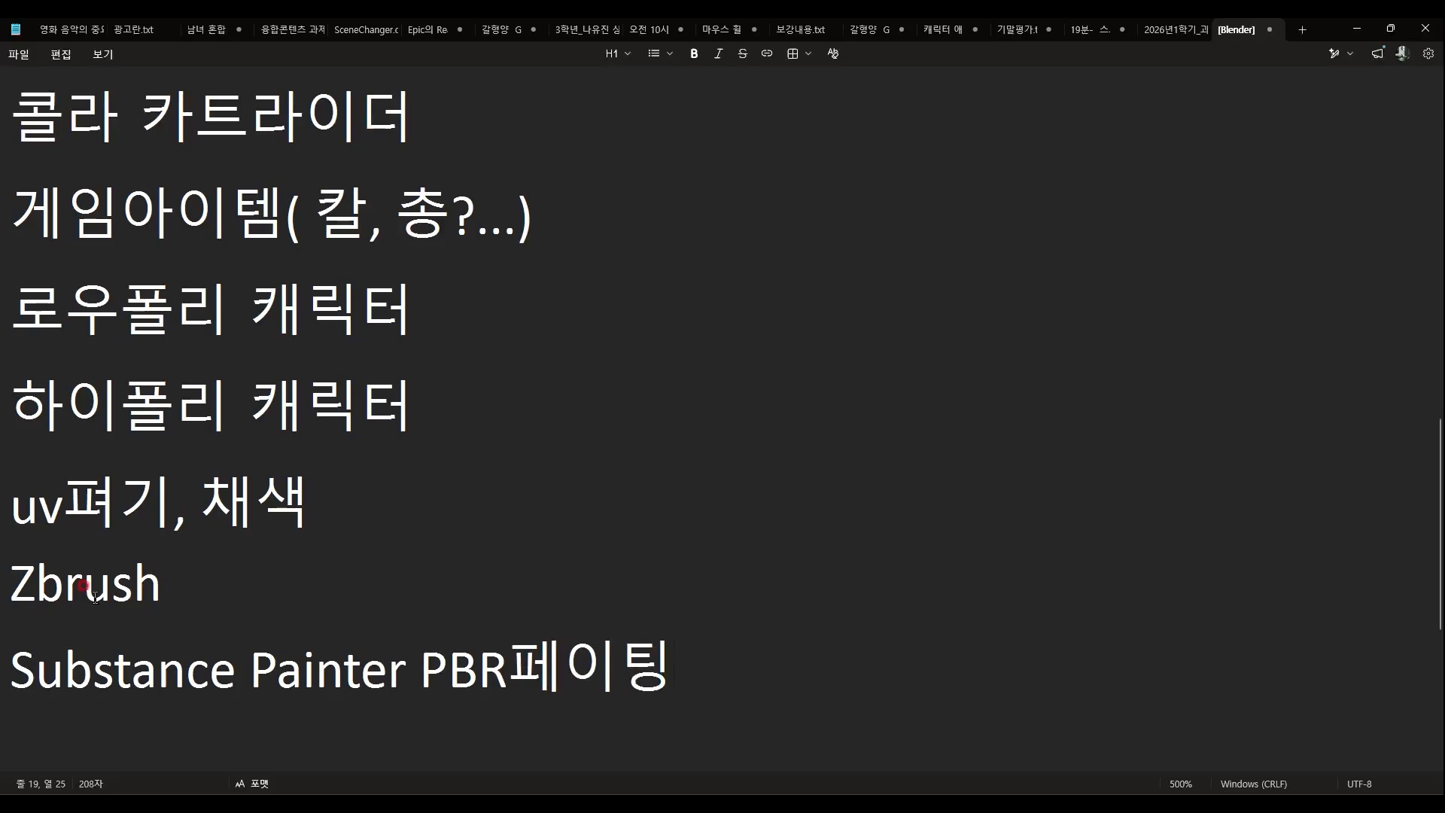
Append "크리쳐 만들기" after Zbrush on its line
click(167, 581)
text(크리쳐 망)
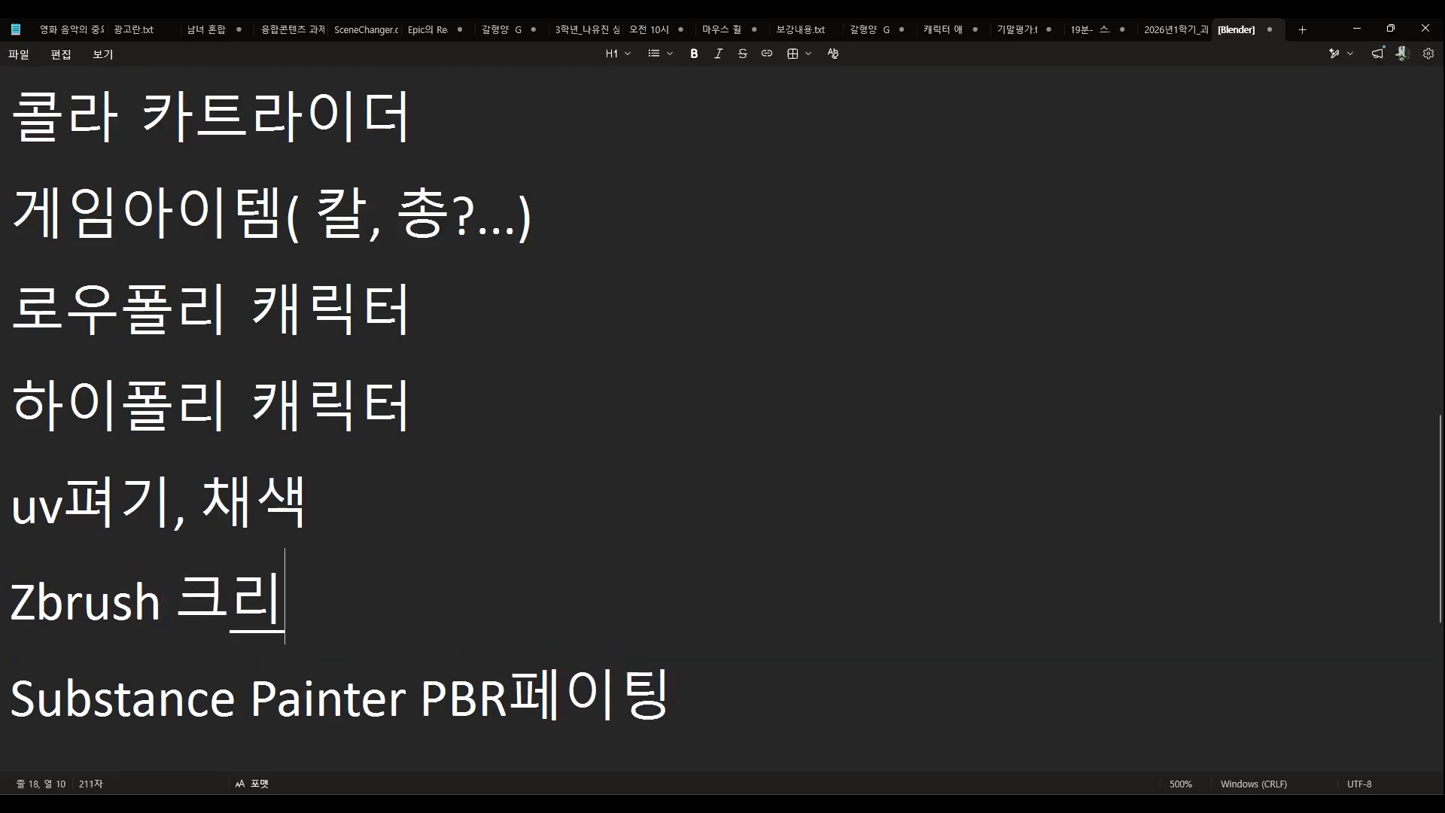
key(BackSpace)
key(BackSpace)
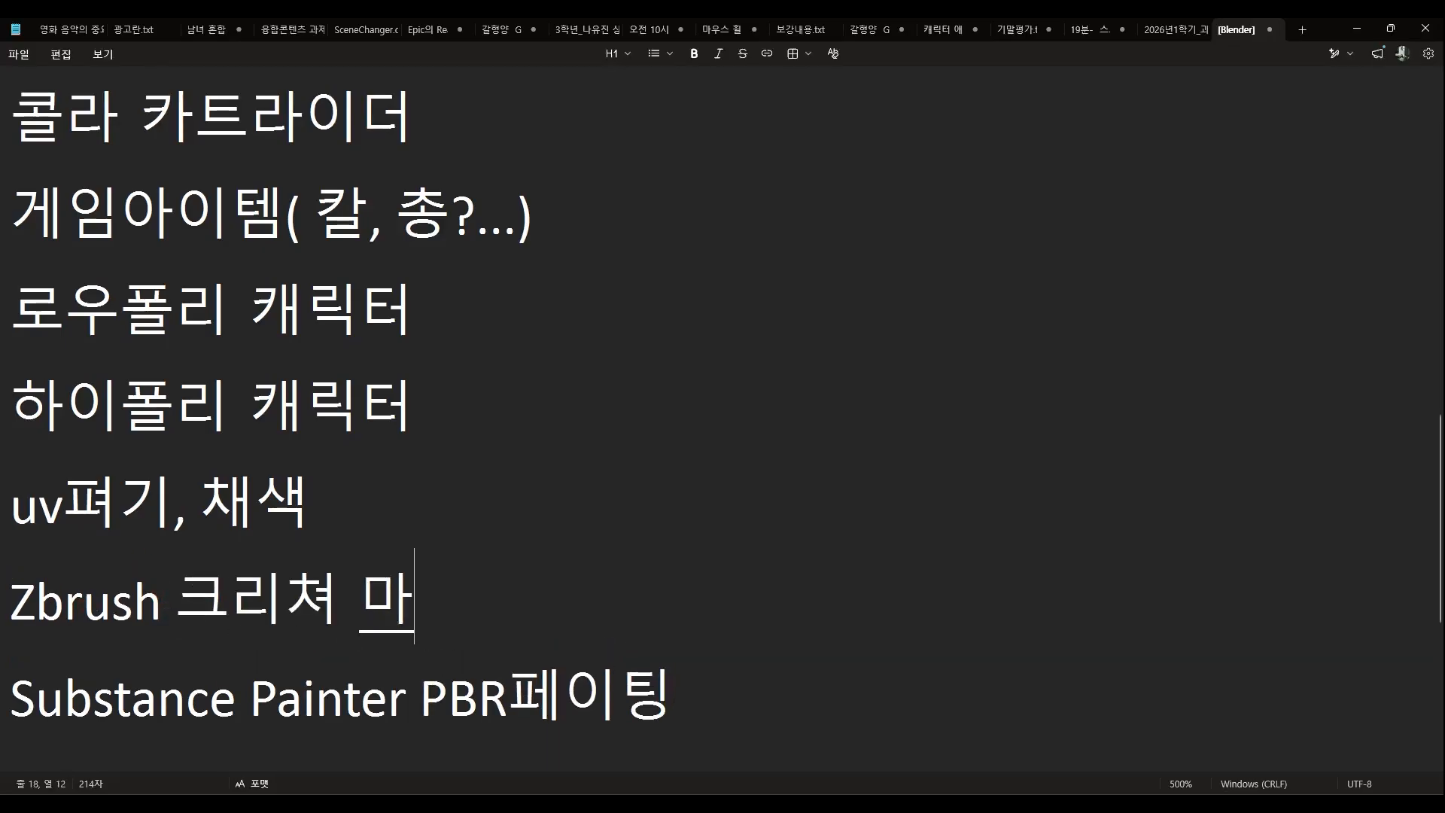
text(만들기)
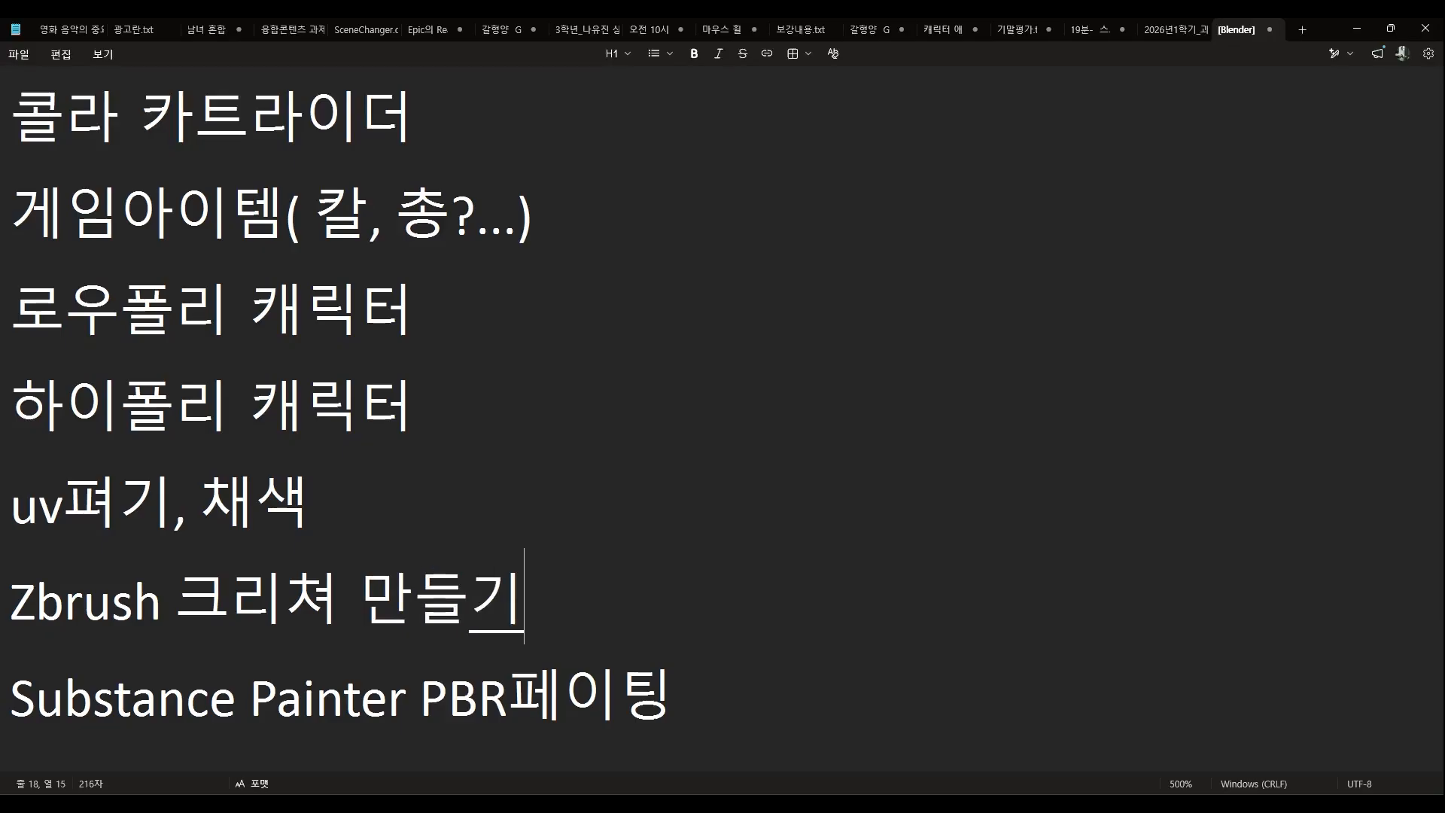
Insert dashed separator lines below the "uv펴기, 채색" entry and directly above the "강아지(마인크래프트)" entry
click(332, 501)
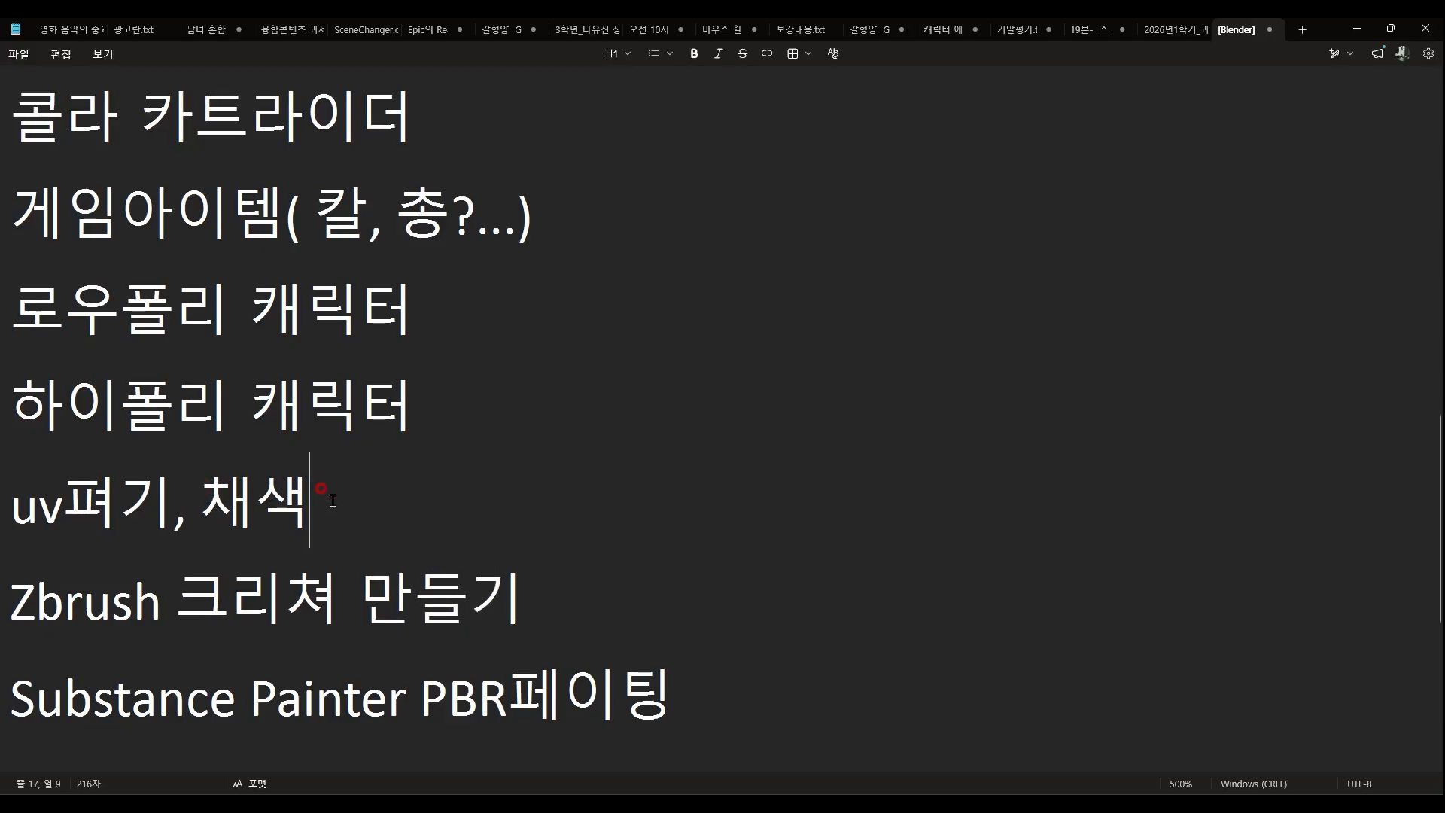
key(Return)
text(---------------------------------------)
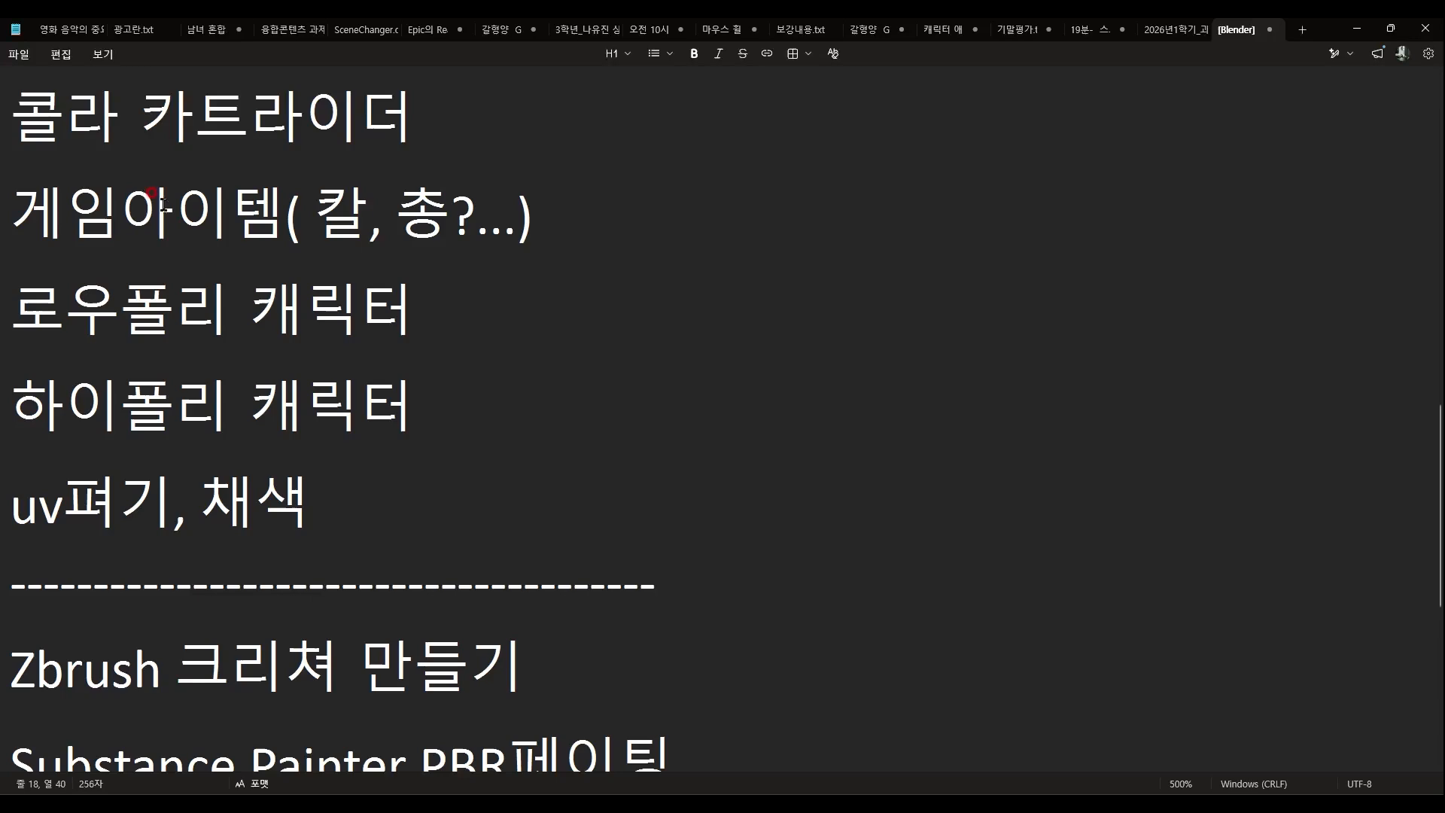
scroll(154, 241, up, 2)
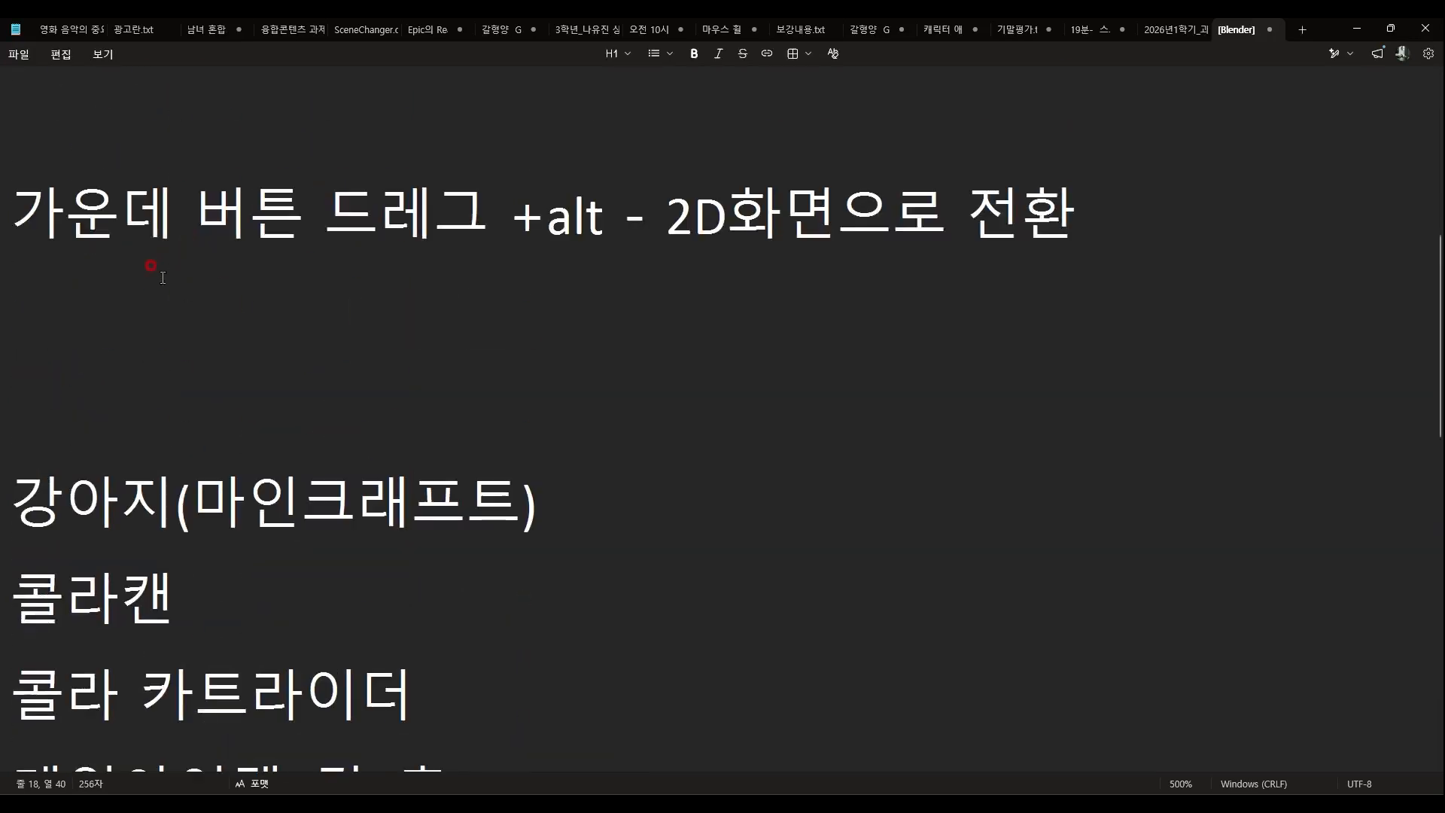
scroll(145, 271, down, 1)
click(39, 148)
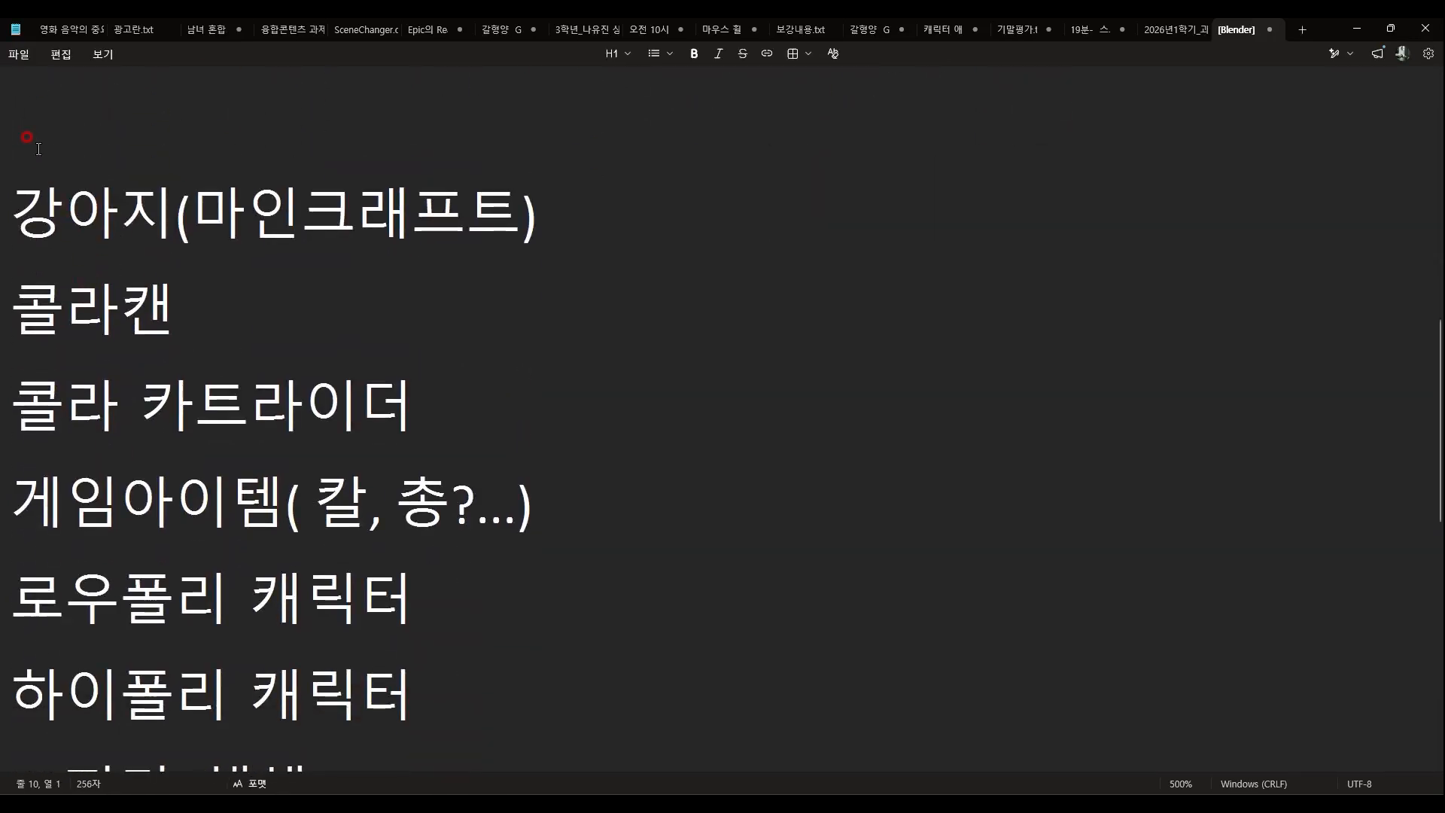
text(--------------------------------------------)
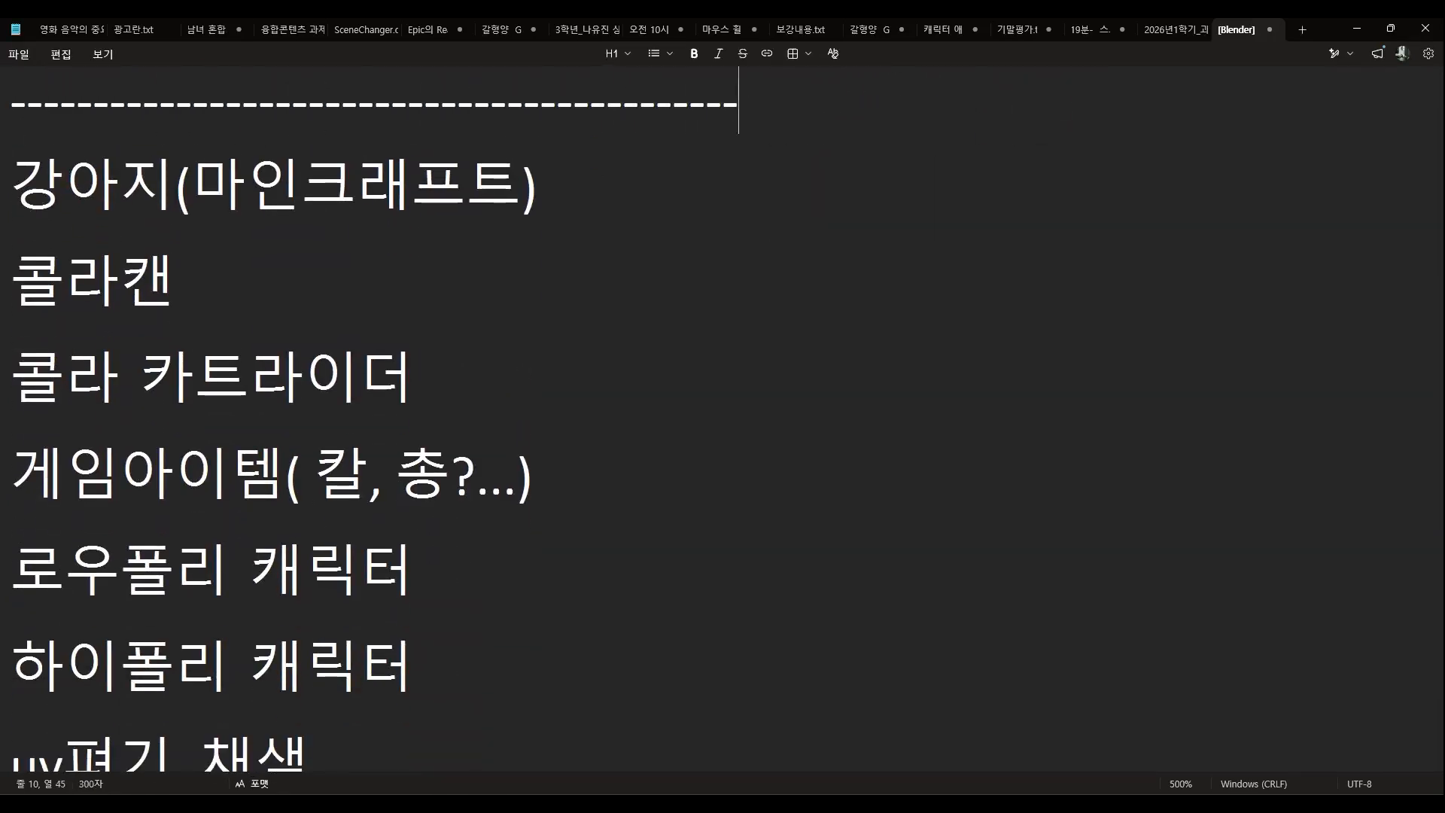
Add the line "Marvlous Design 옷 만들기" below the Substance Painter entry
scroll(429, 313, down, 5)
scroll(425, 312, up, 3)
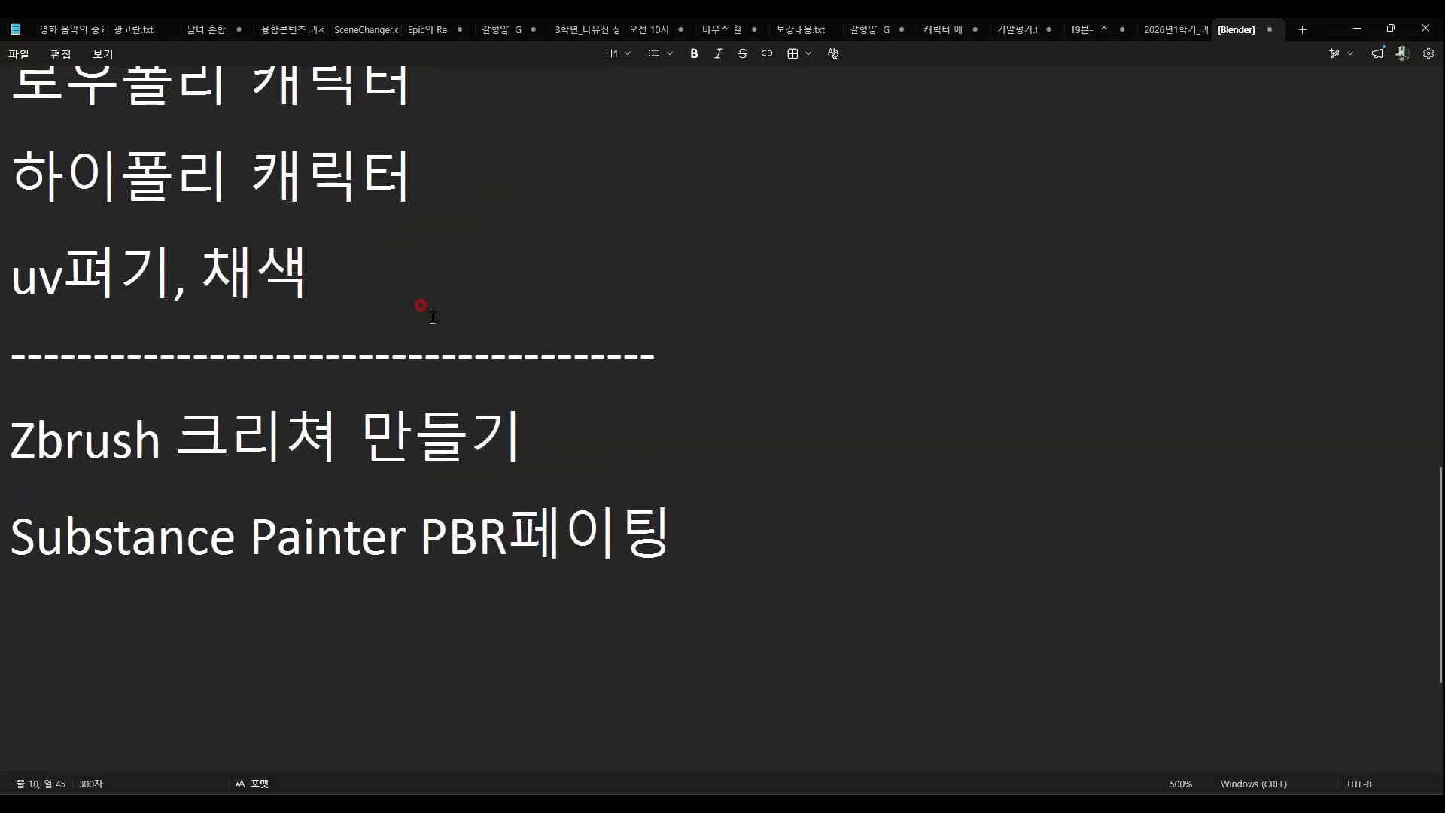
click(688, 497)
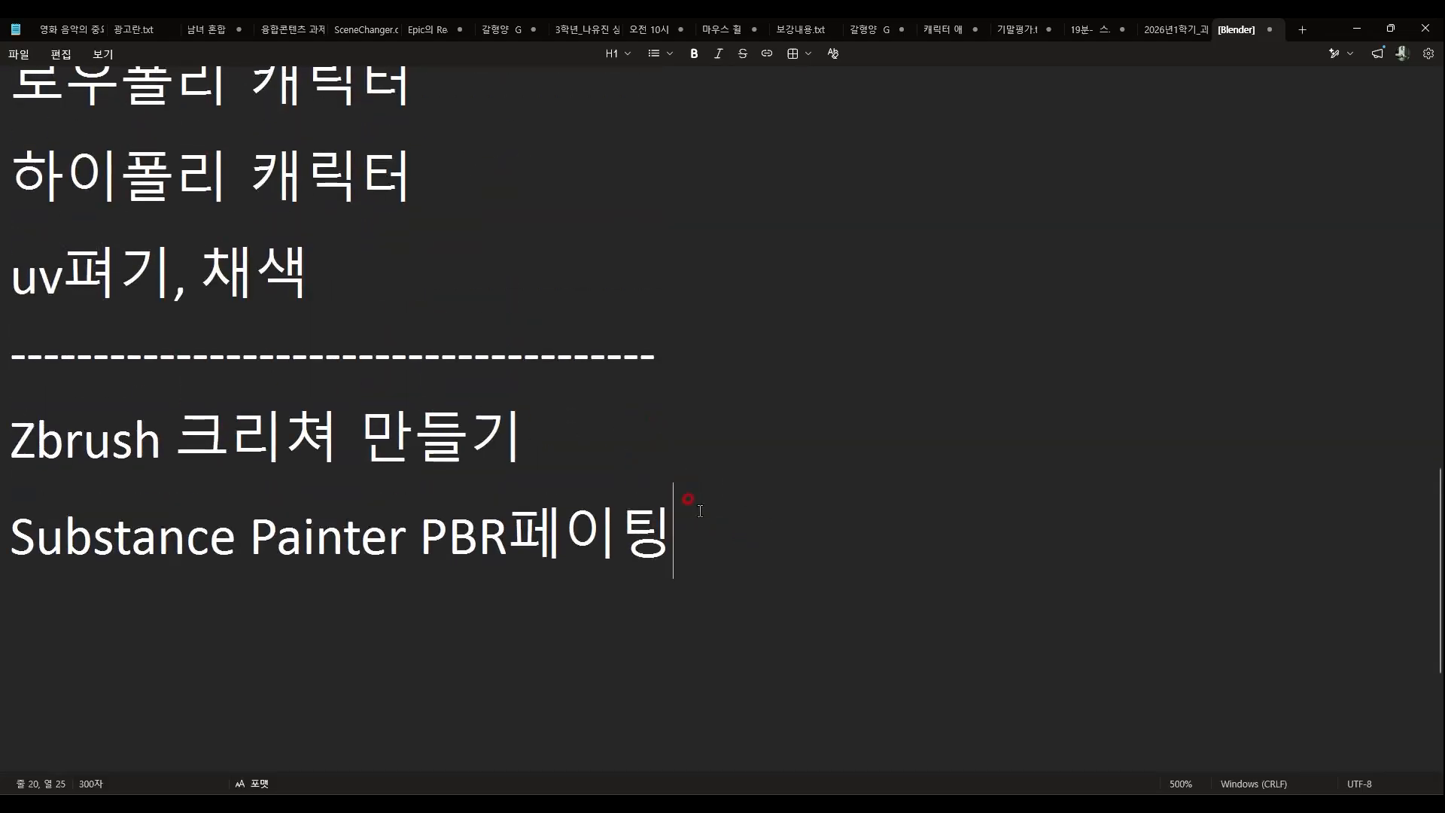
key(Return)
text(ㅊ)
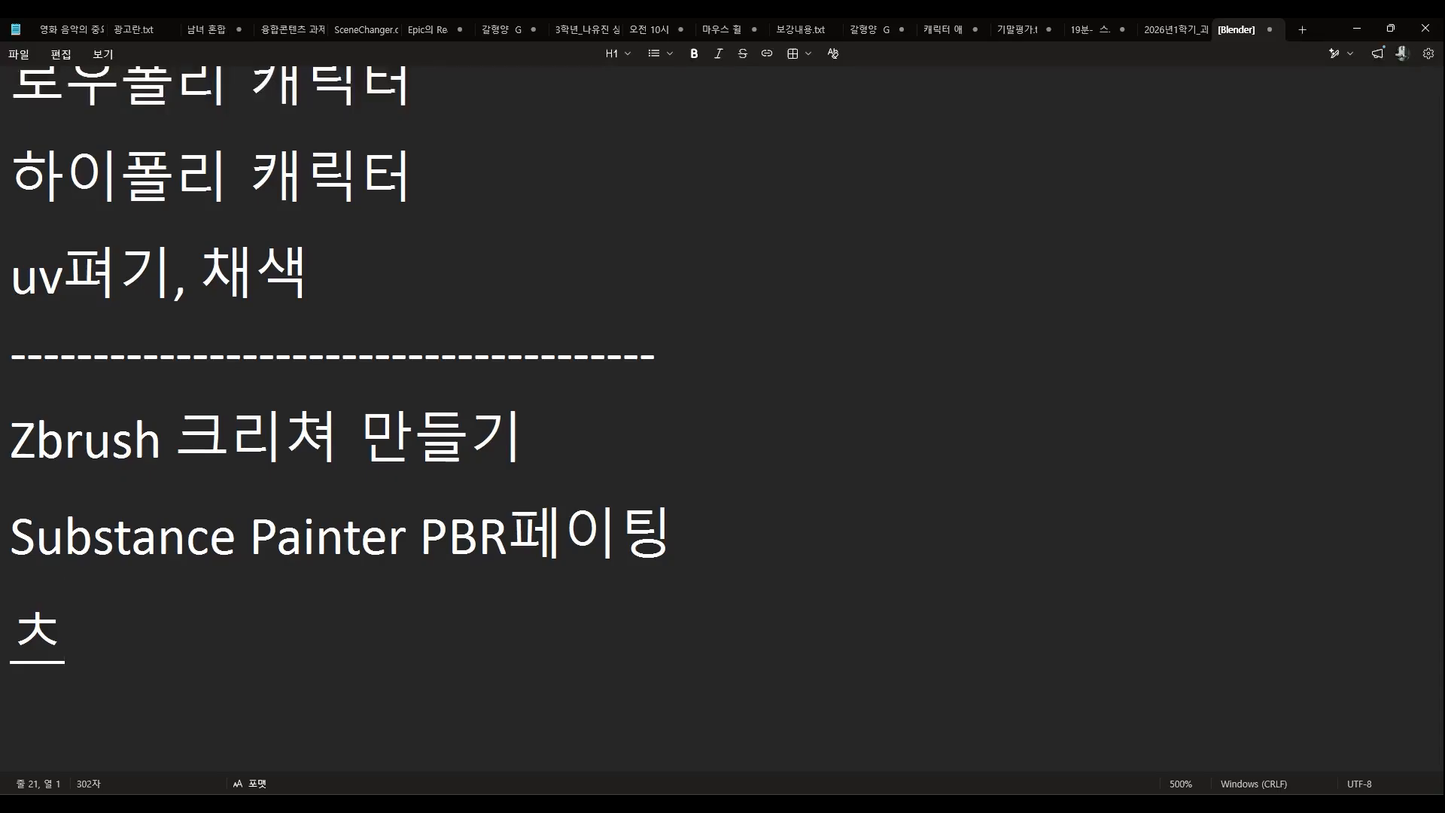
key(BackSpace)
text(C)
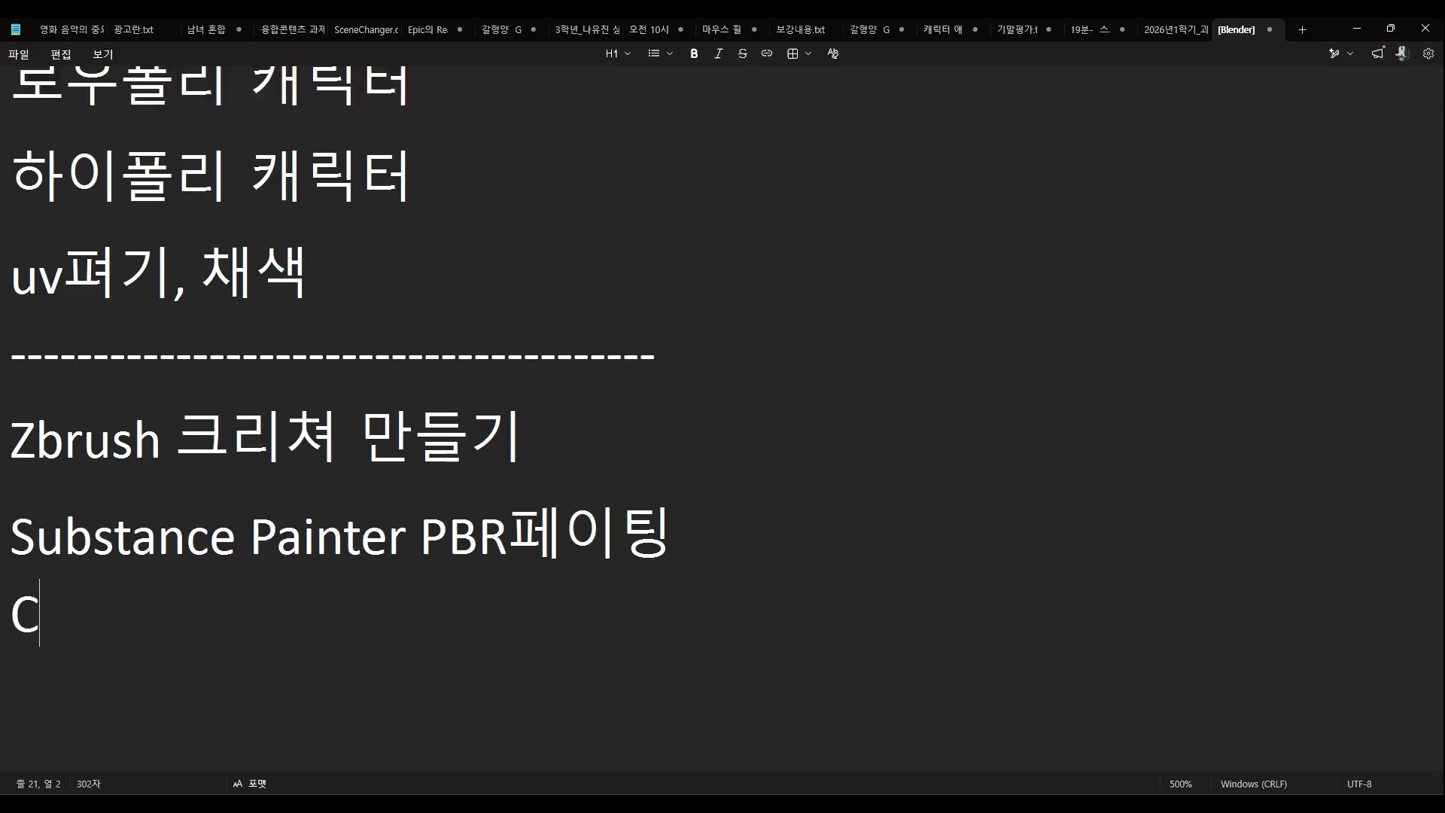
text(o)
key(BackSpace)
key(BackSpace)
text(Mar)
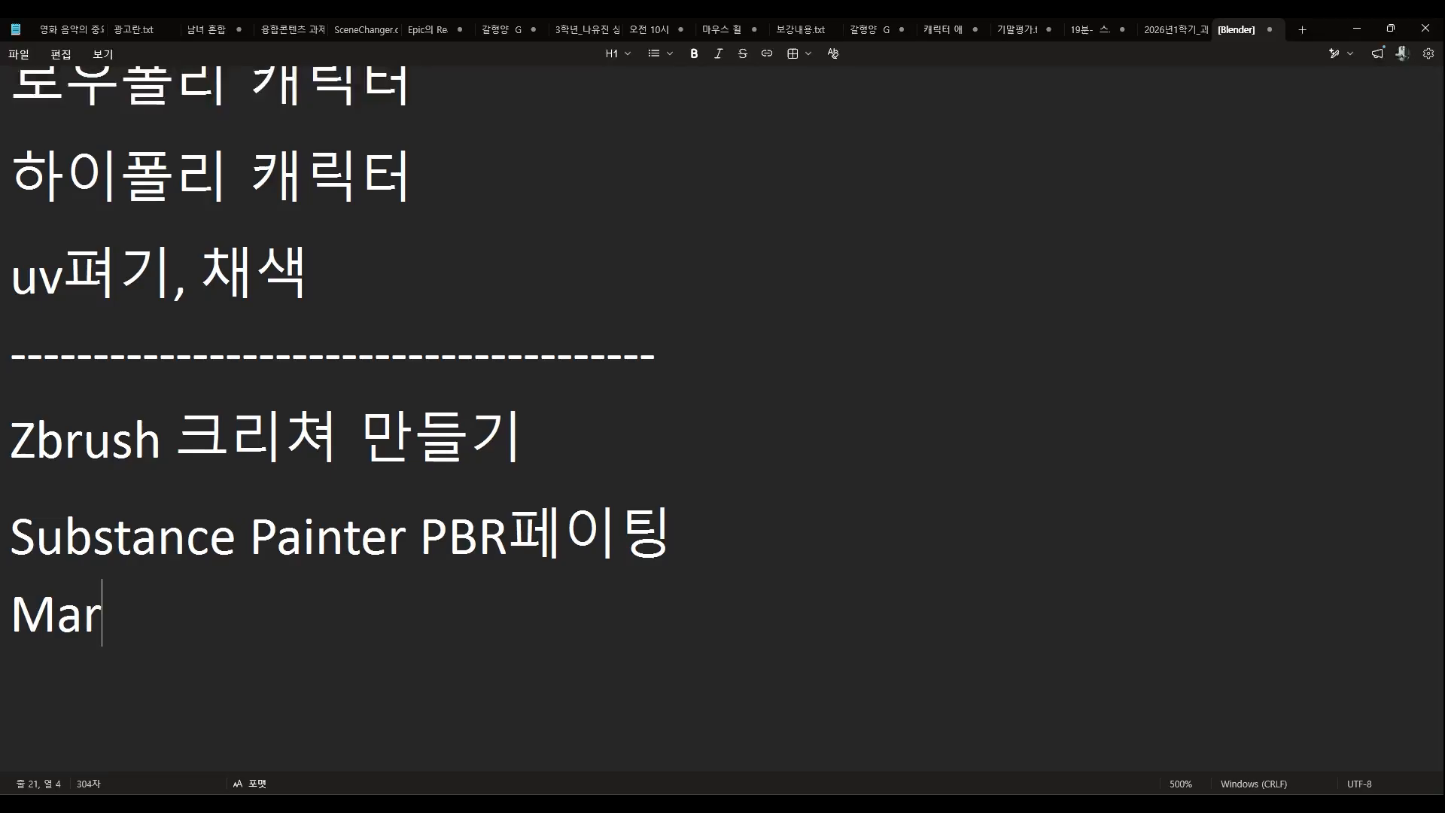
text(vlous Desi)
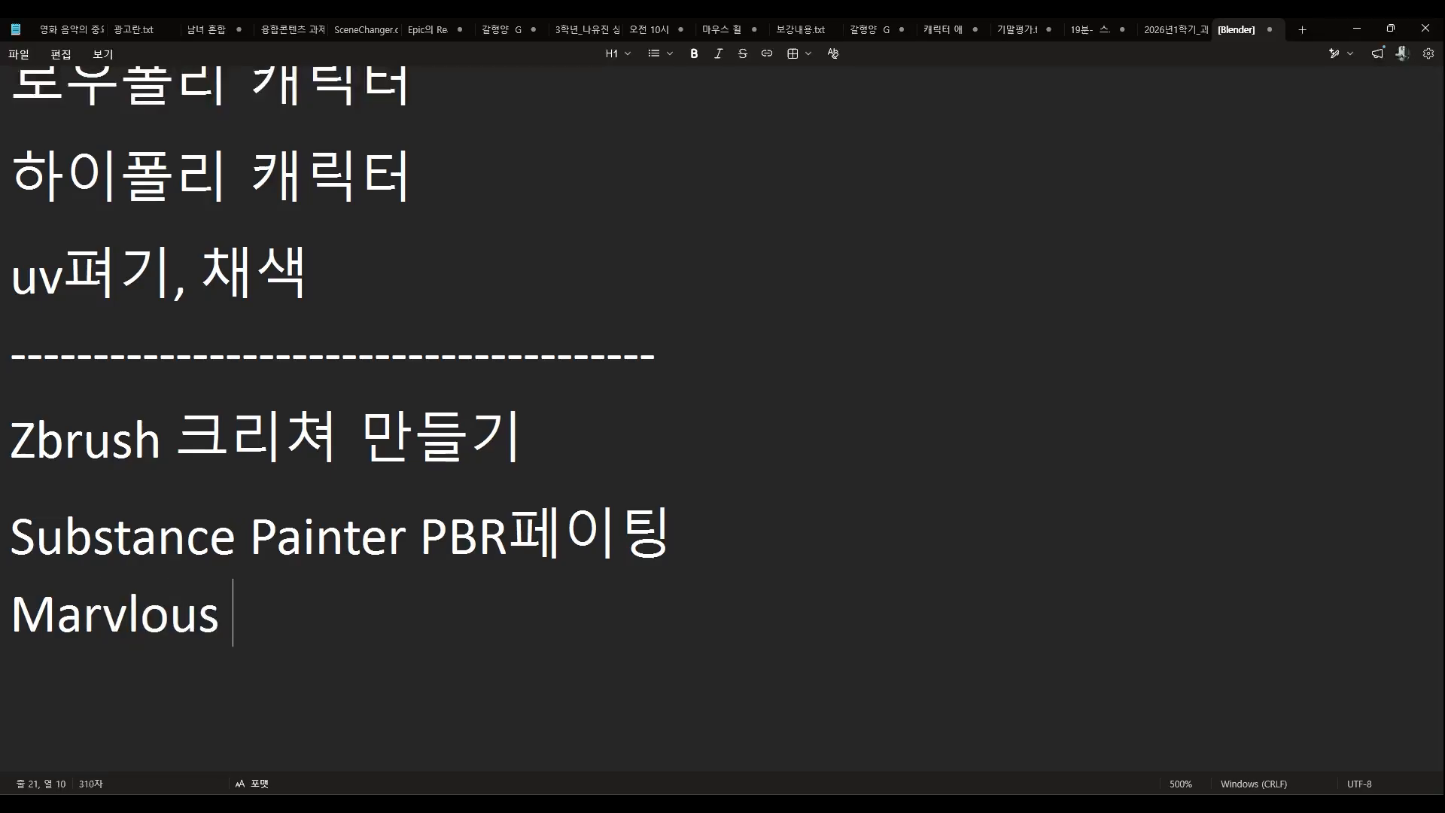
text(gn)
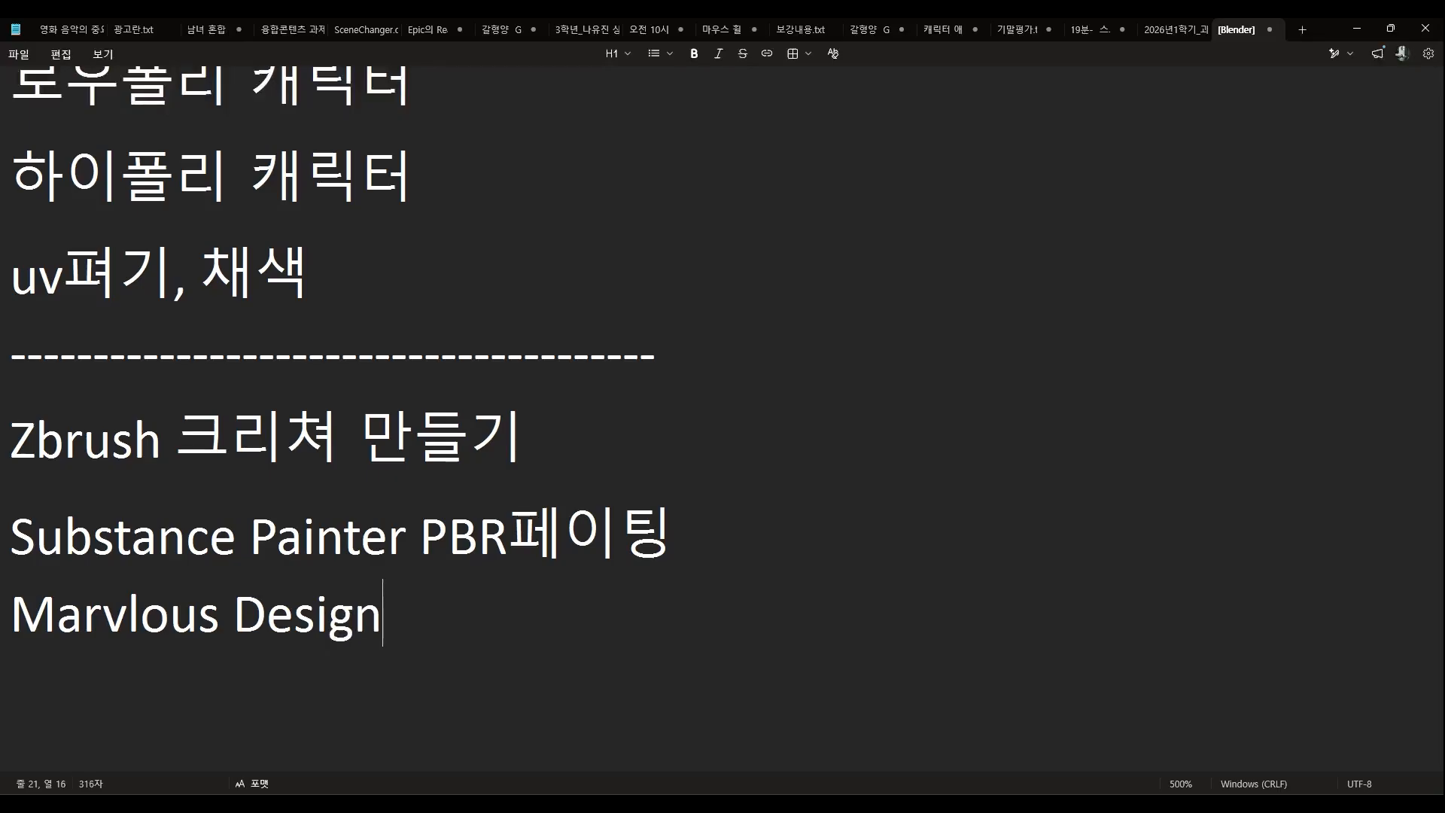
text( 옷 )
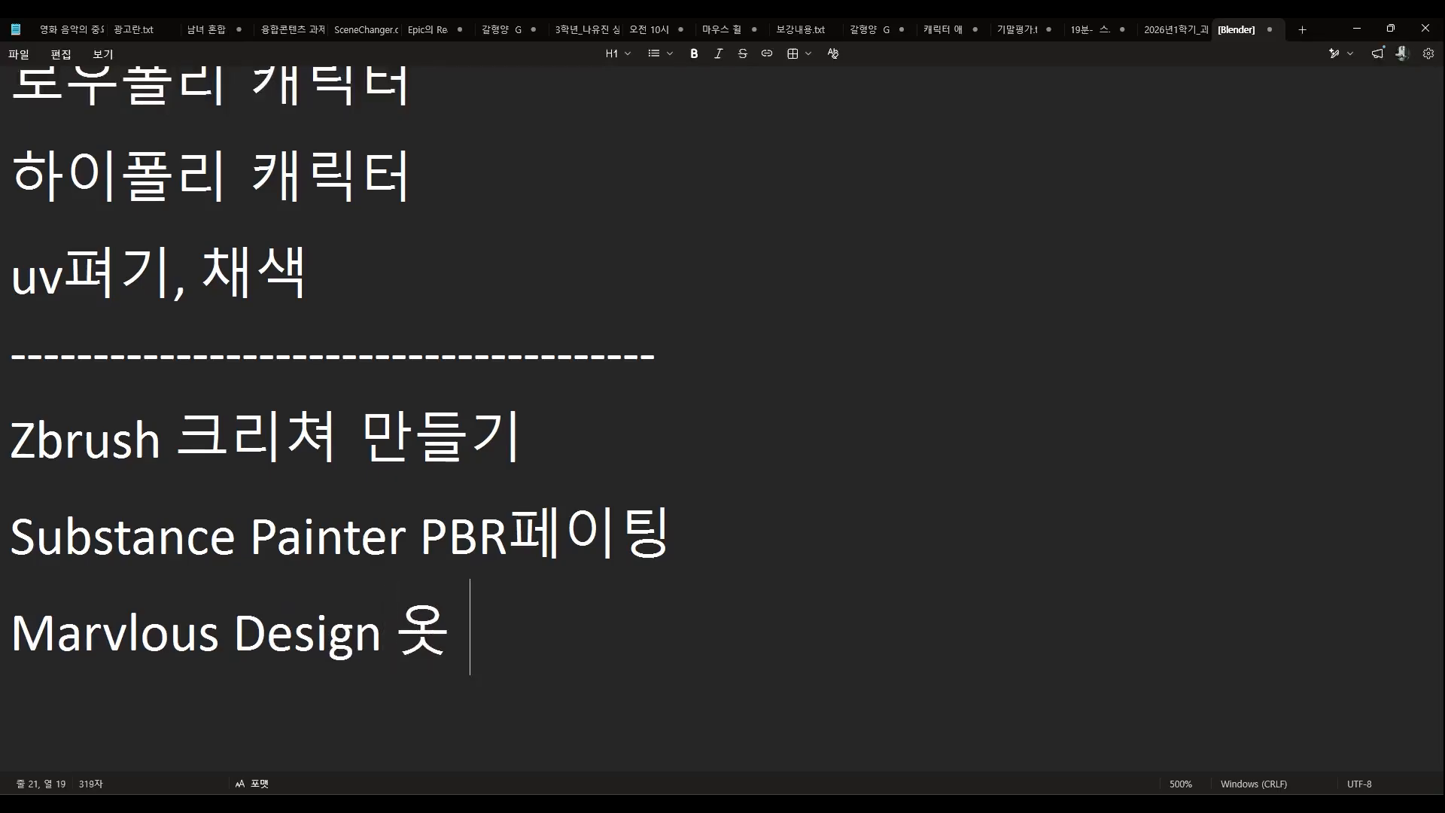
text(만들기)
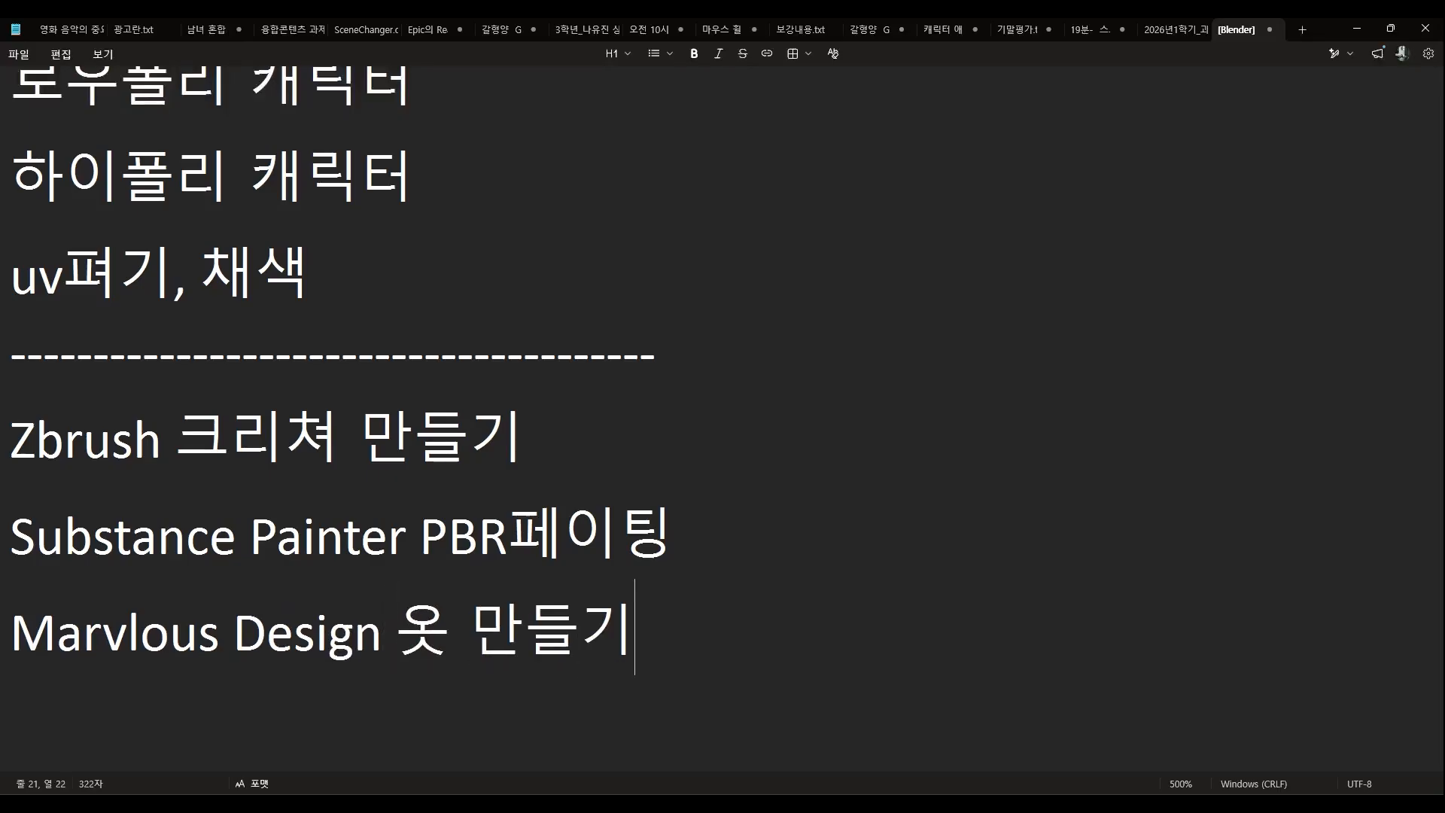
Add the line "Rigging" between the "uv펴기, 채색" entry and the dashed separator
click(477, 223)
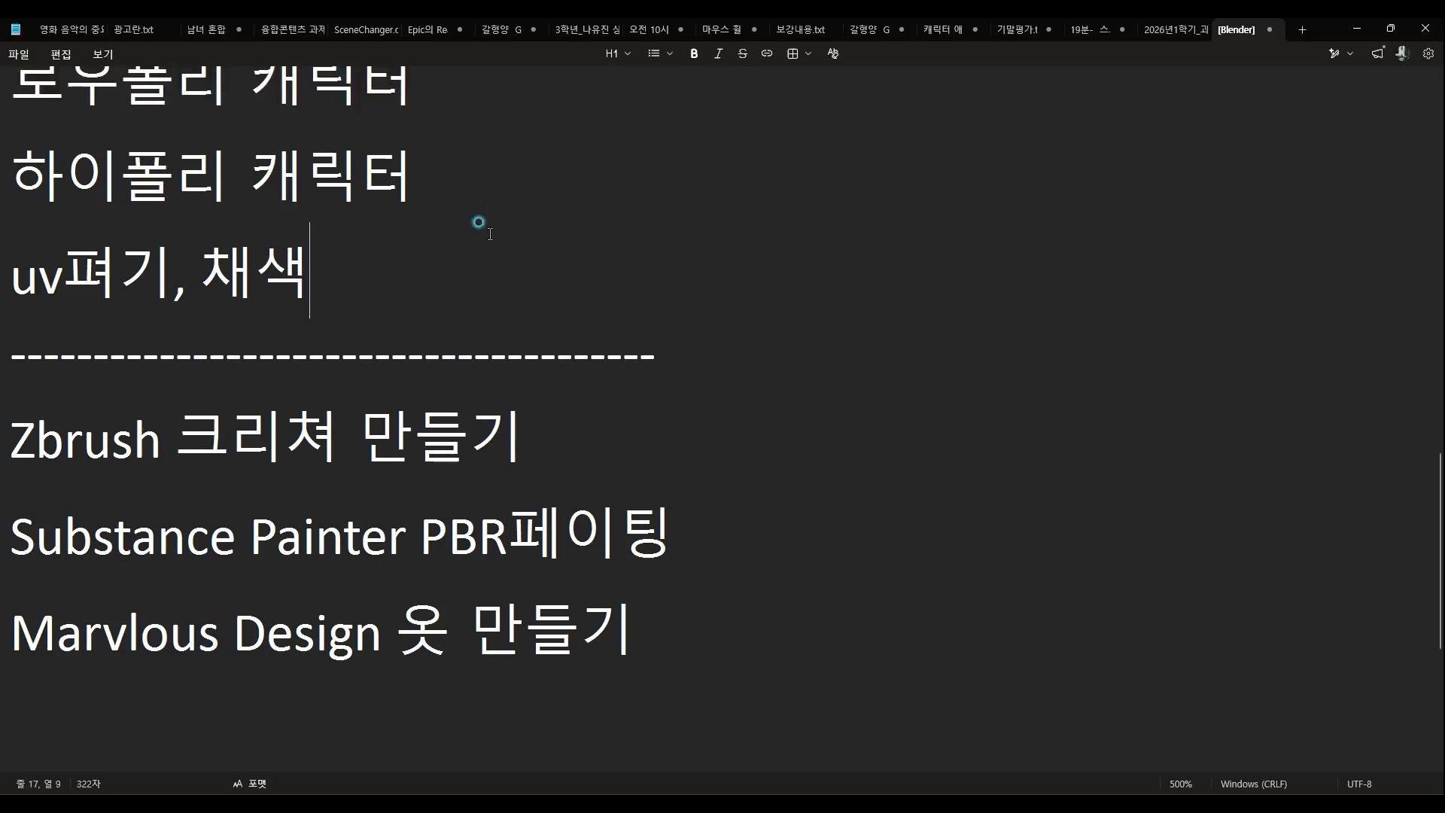
key(Return)
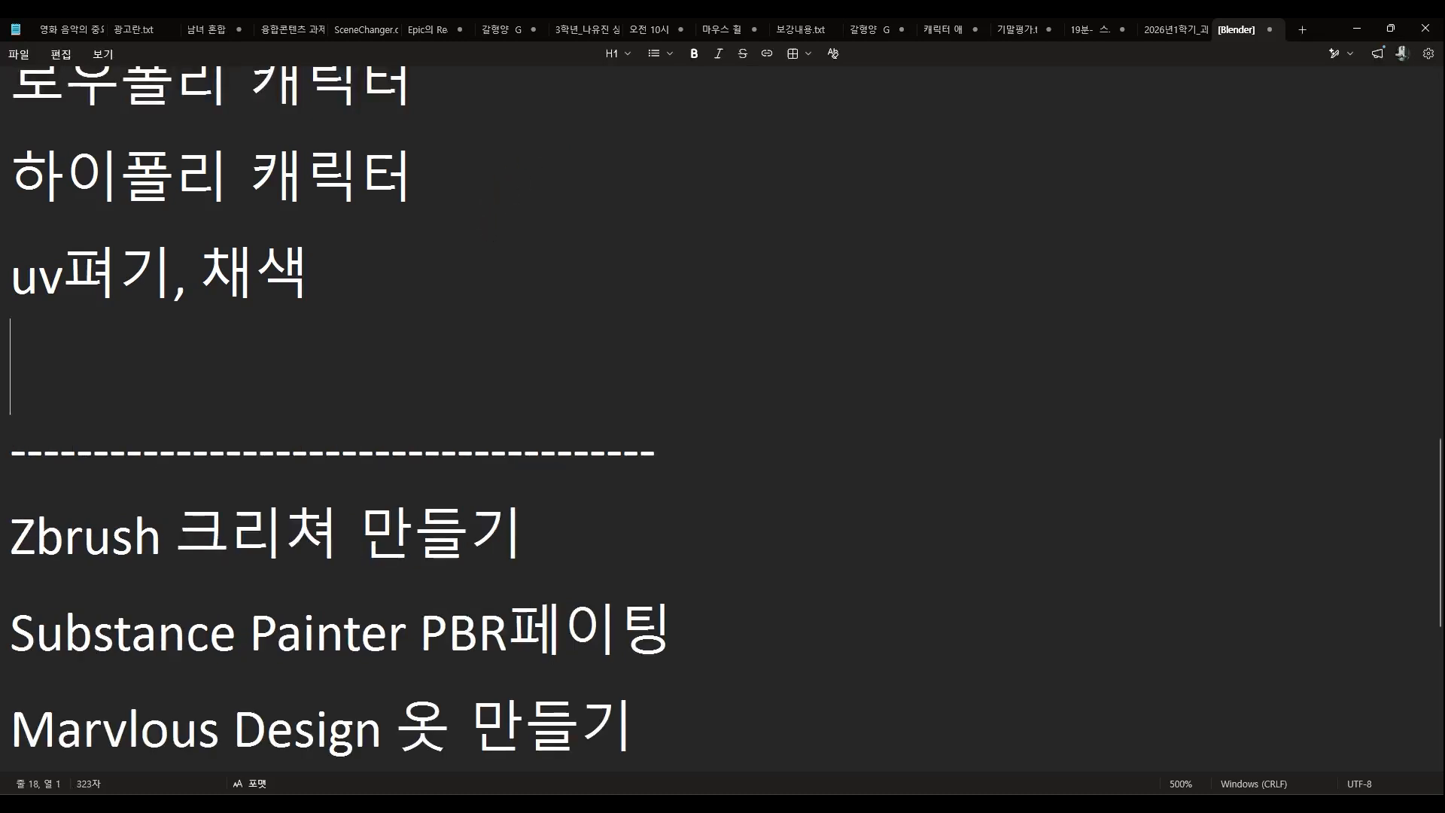
text(Rigging)
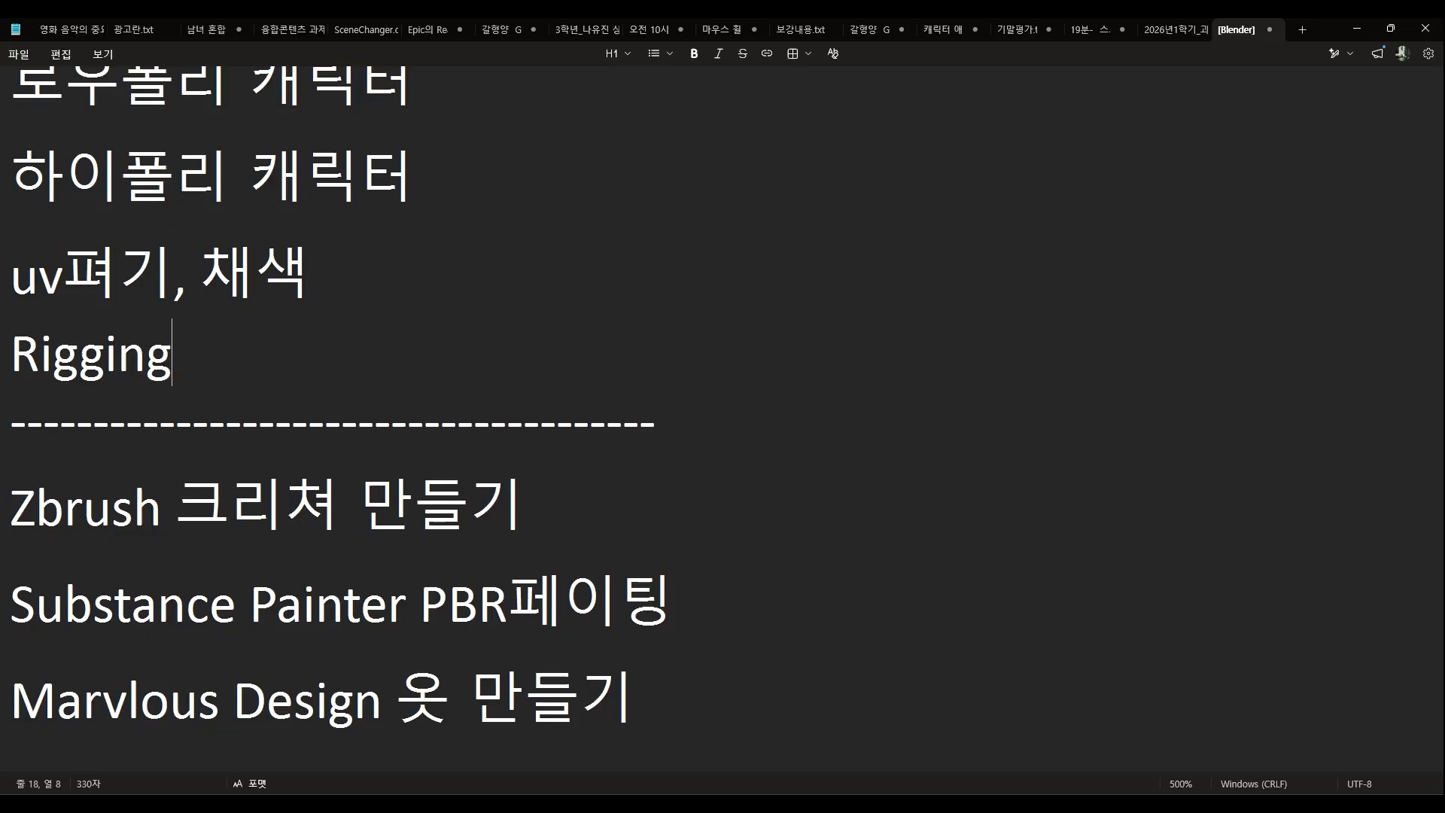
Add the line "Animation (Key)" below the Rigging entry
key(Return)
text(Anim)
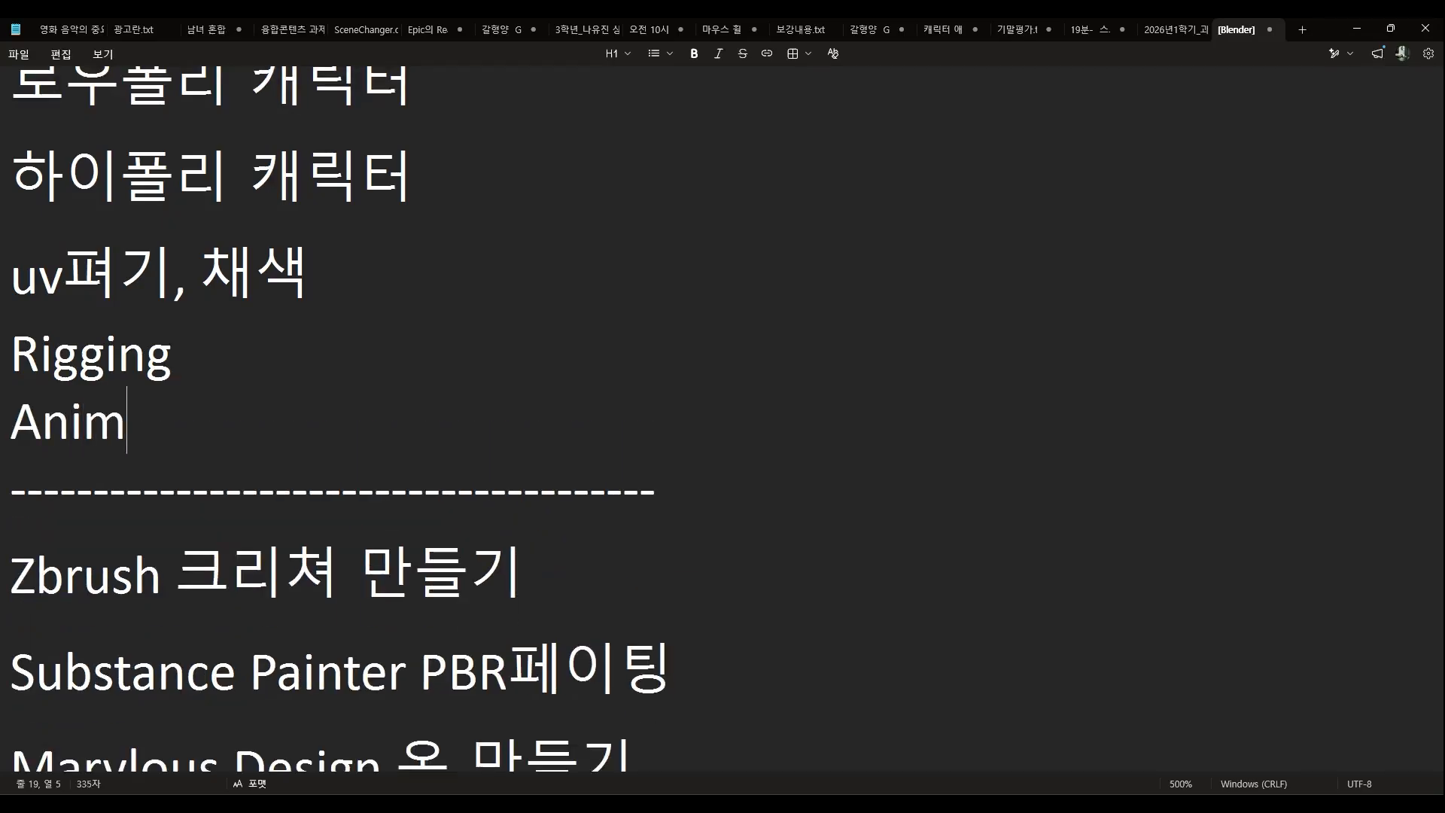
text(a)
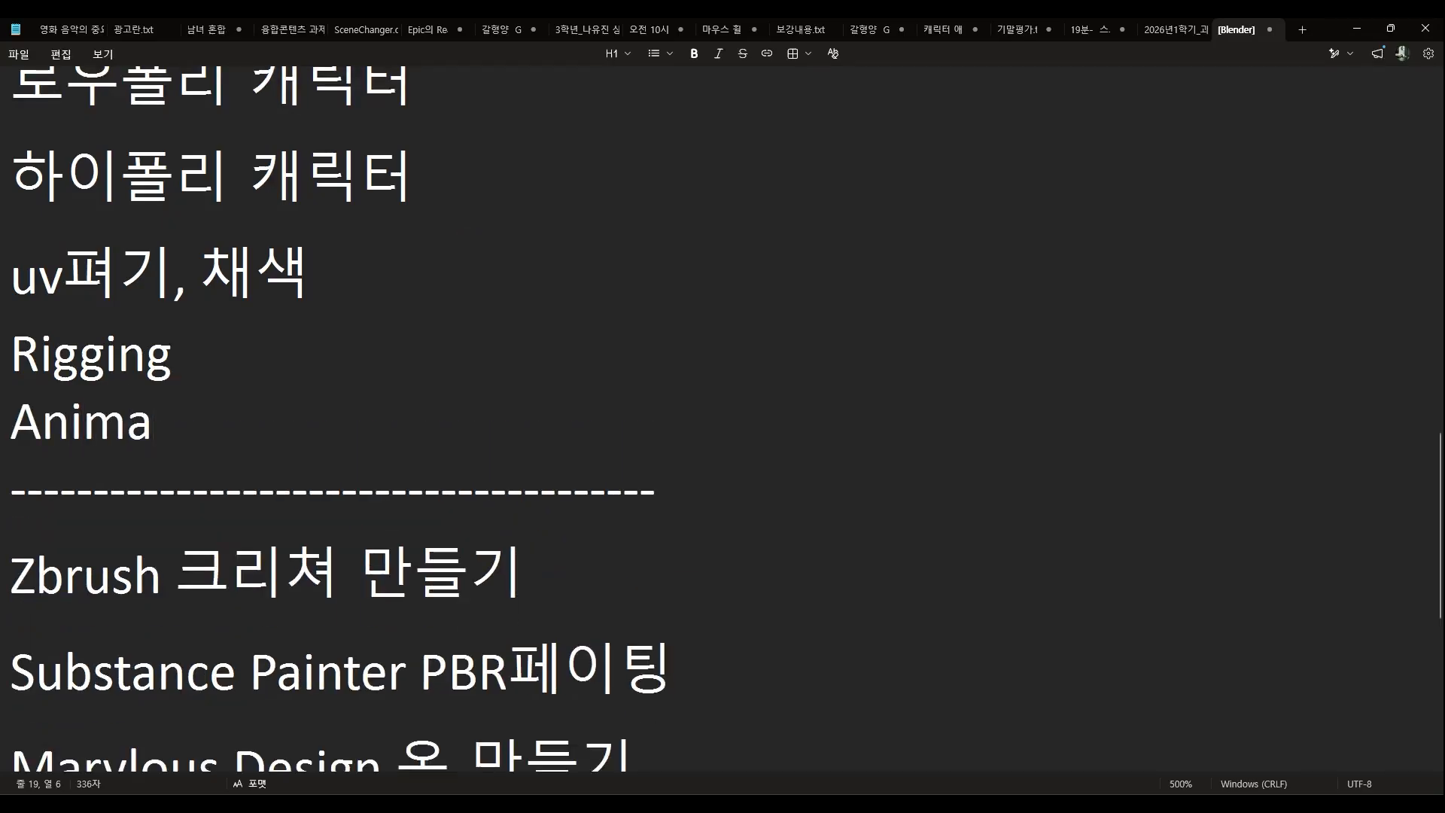
text(tion )
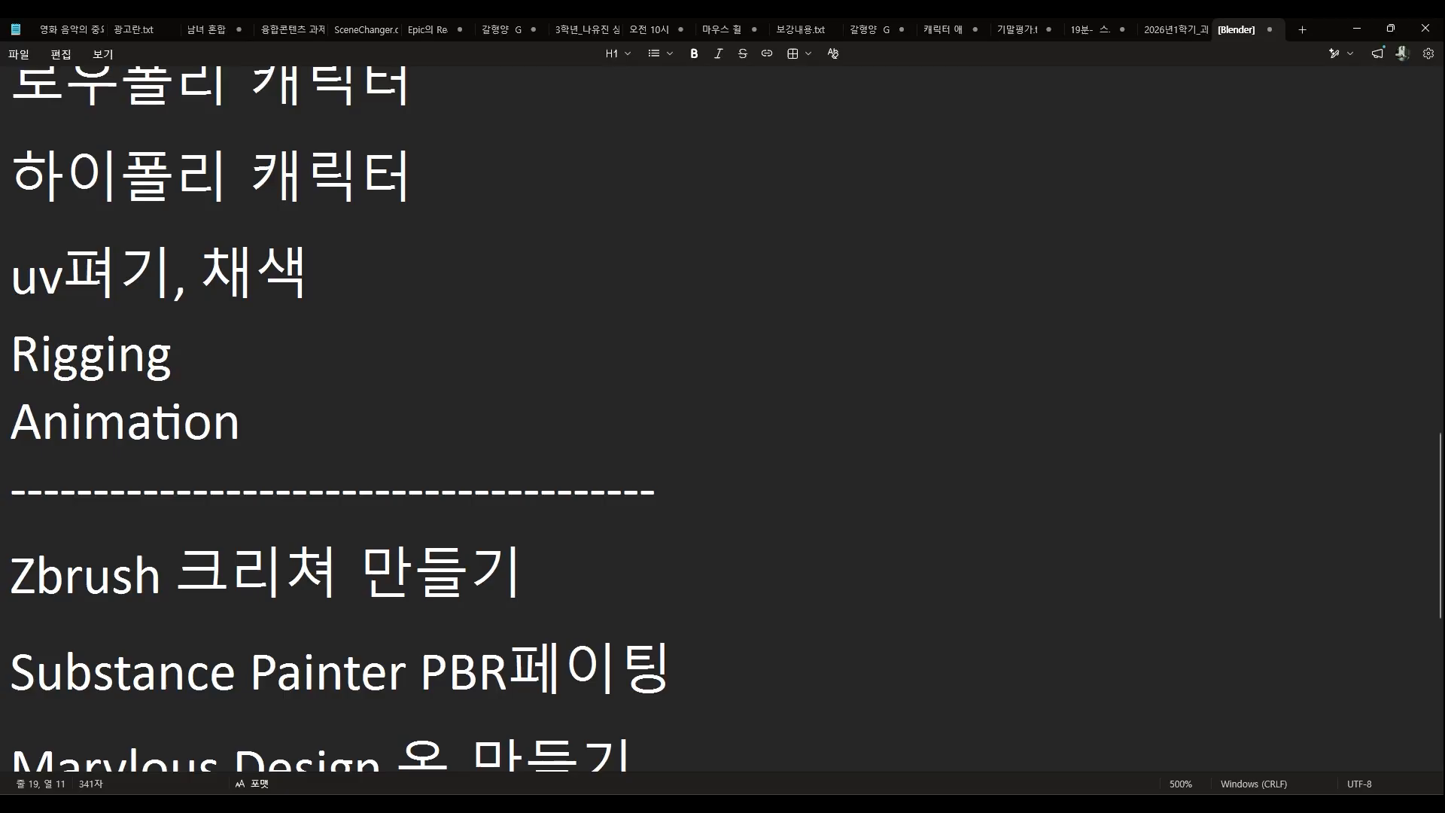
text((ㅏ됴)
key(BackSpace)
key(BackSpace)
key(BackSpace)
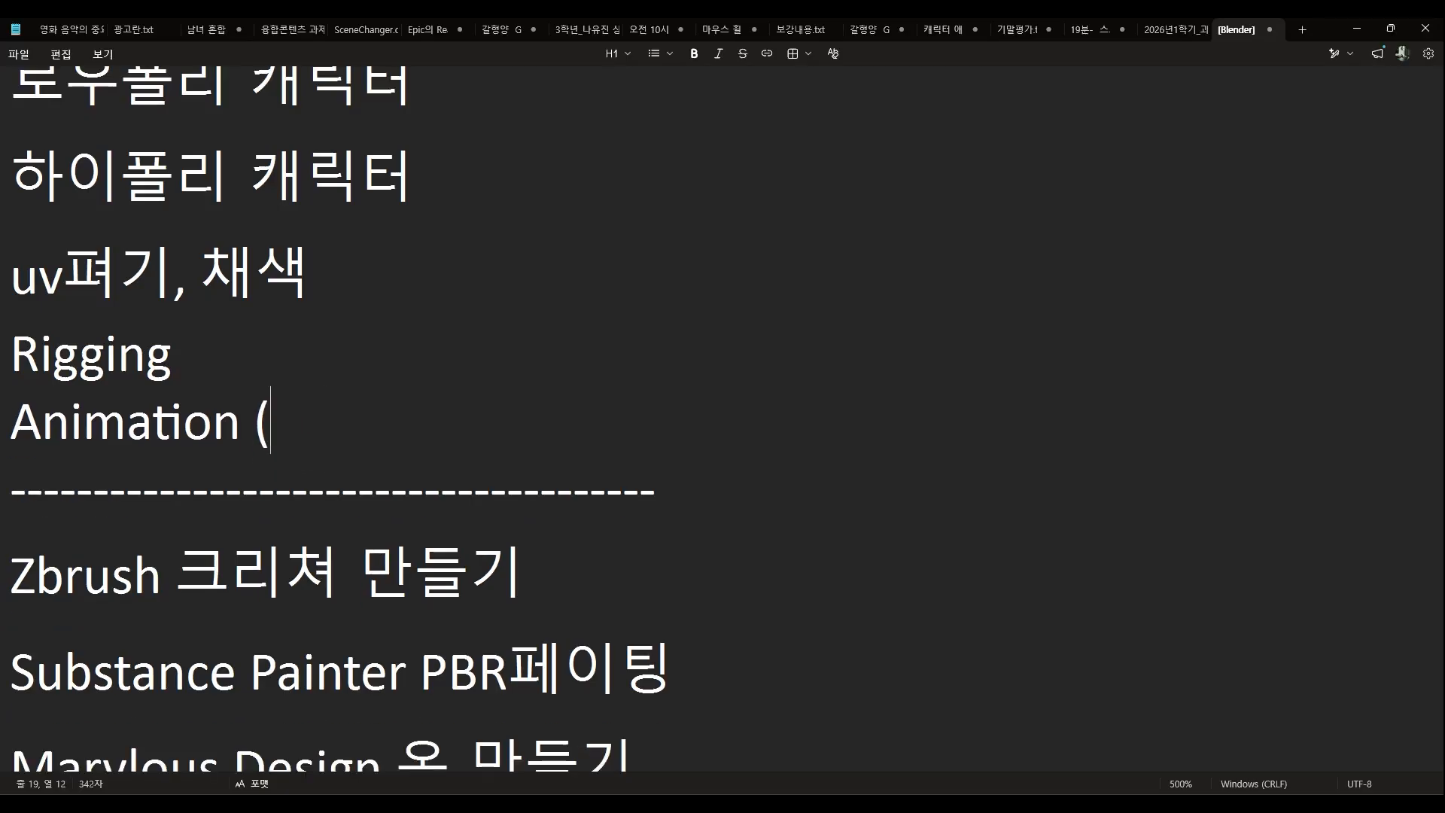
text(Key)
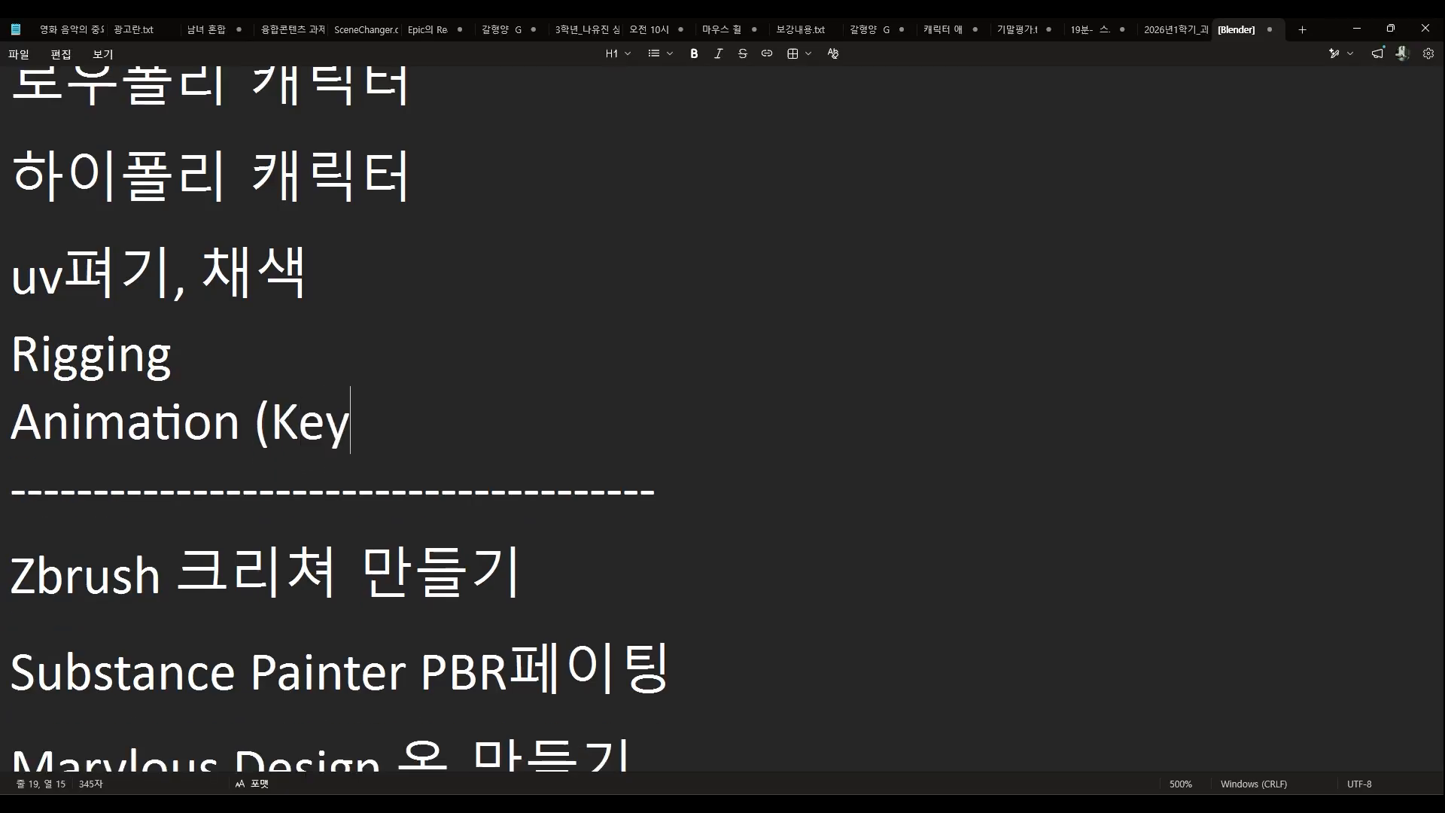
text())
Add the line "Motioncapture" below the "Animation (Key)" entry
key(Return)
text(Mo)
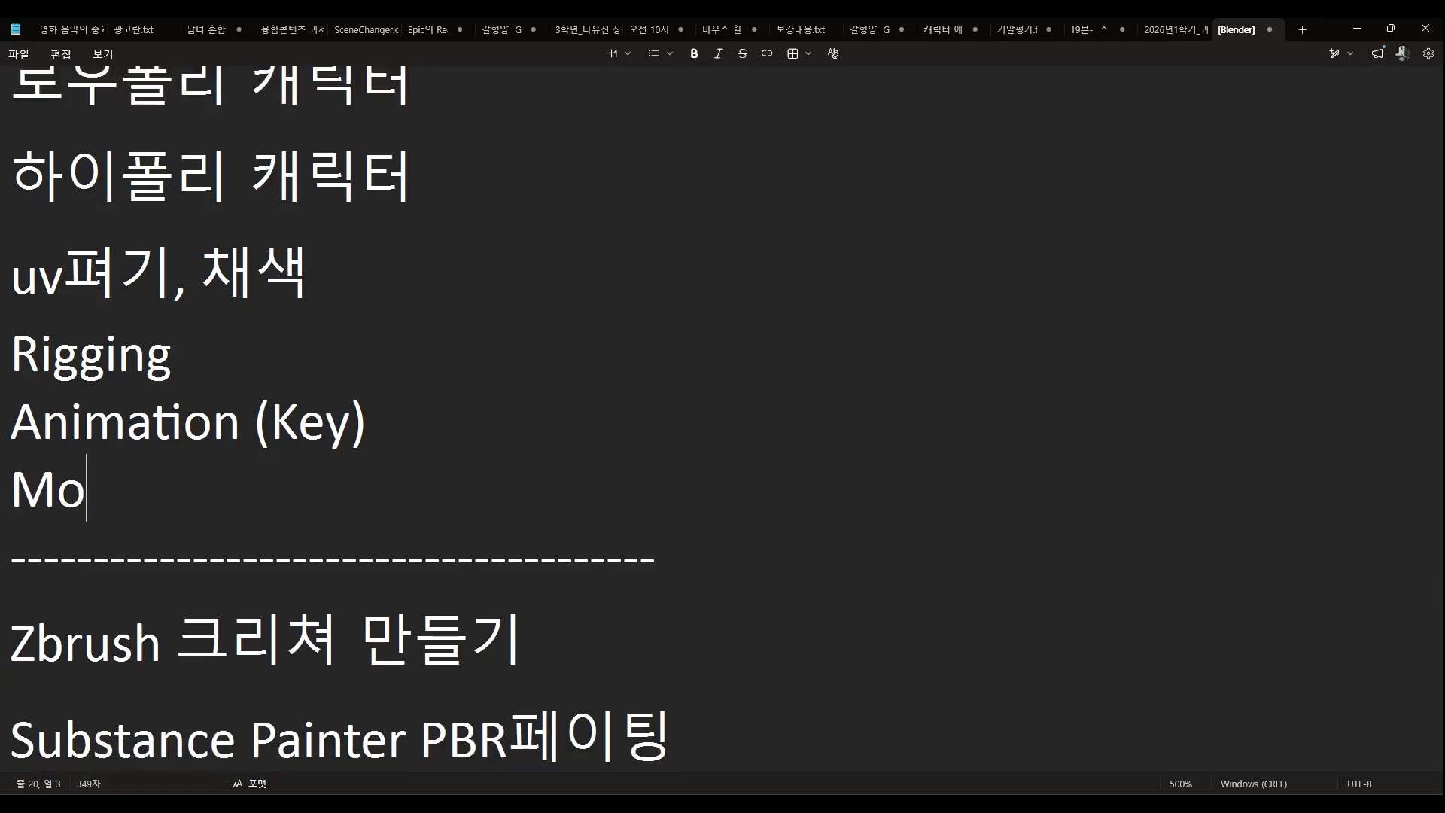
text(tioncap)
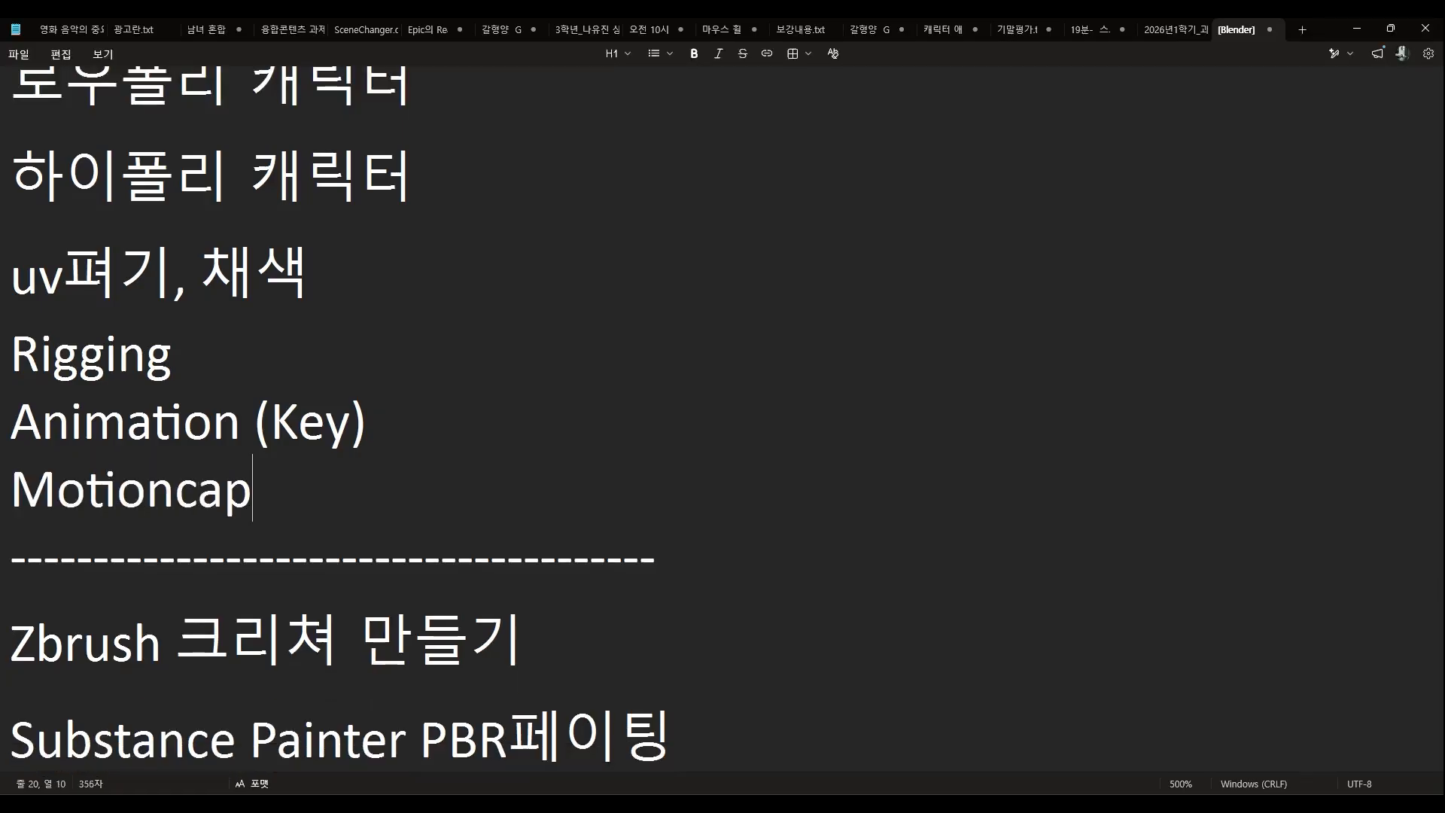
text(ture)
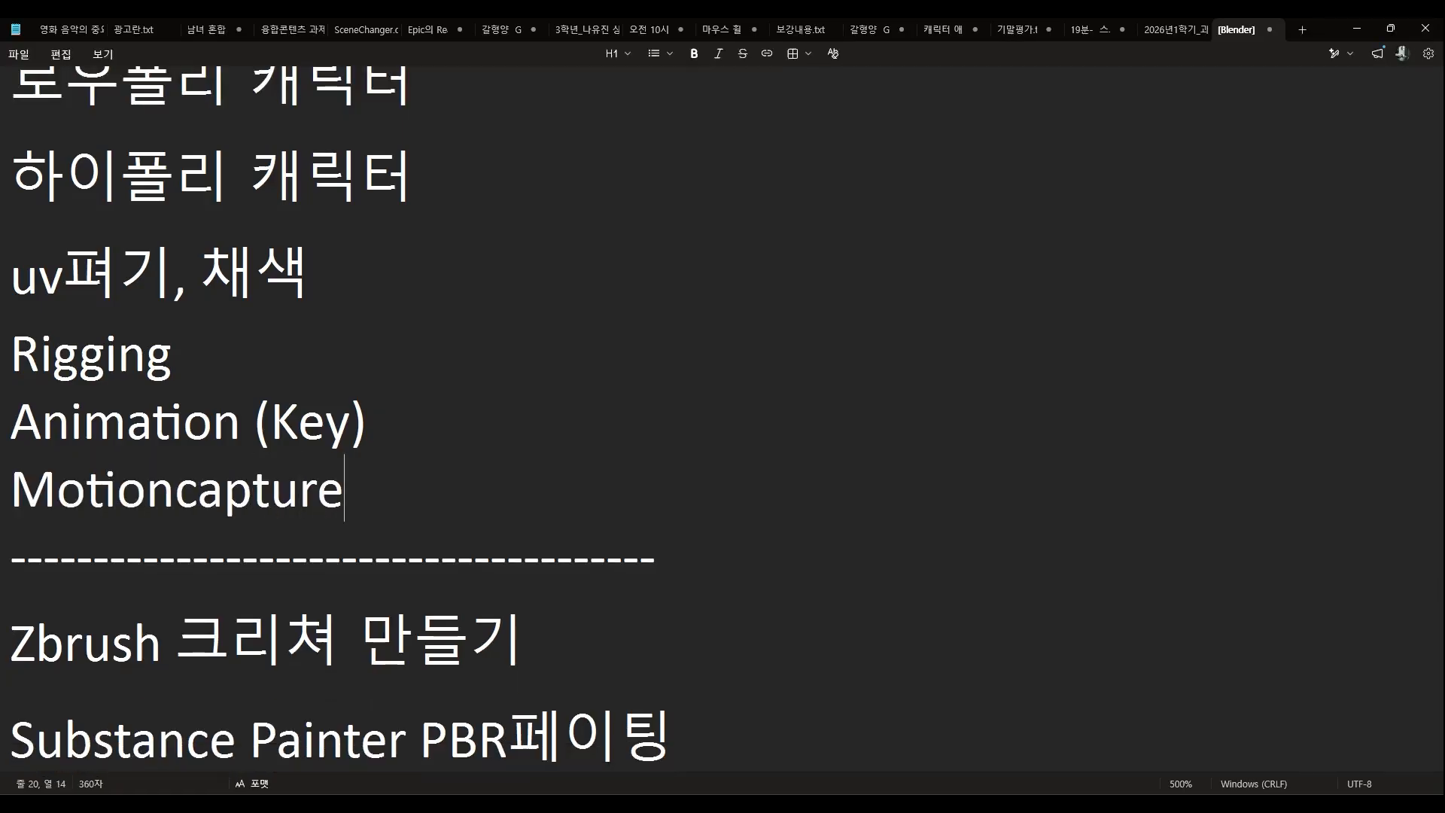
Reduce the text zoom to 310% and look over the list from the modelling projects to the further tools
scroll(470, 169, down, 5)
scroll(490, 268, up, 2)
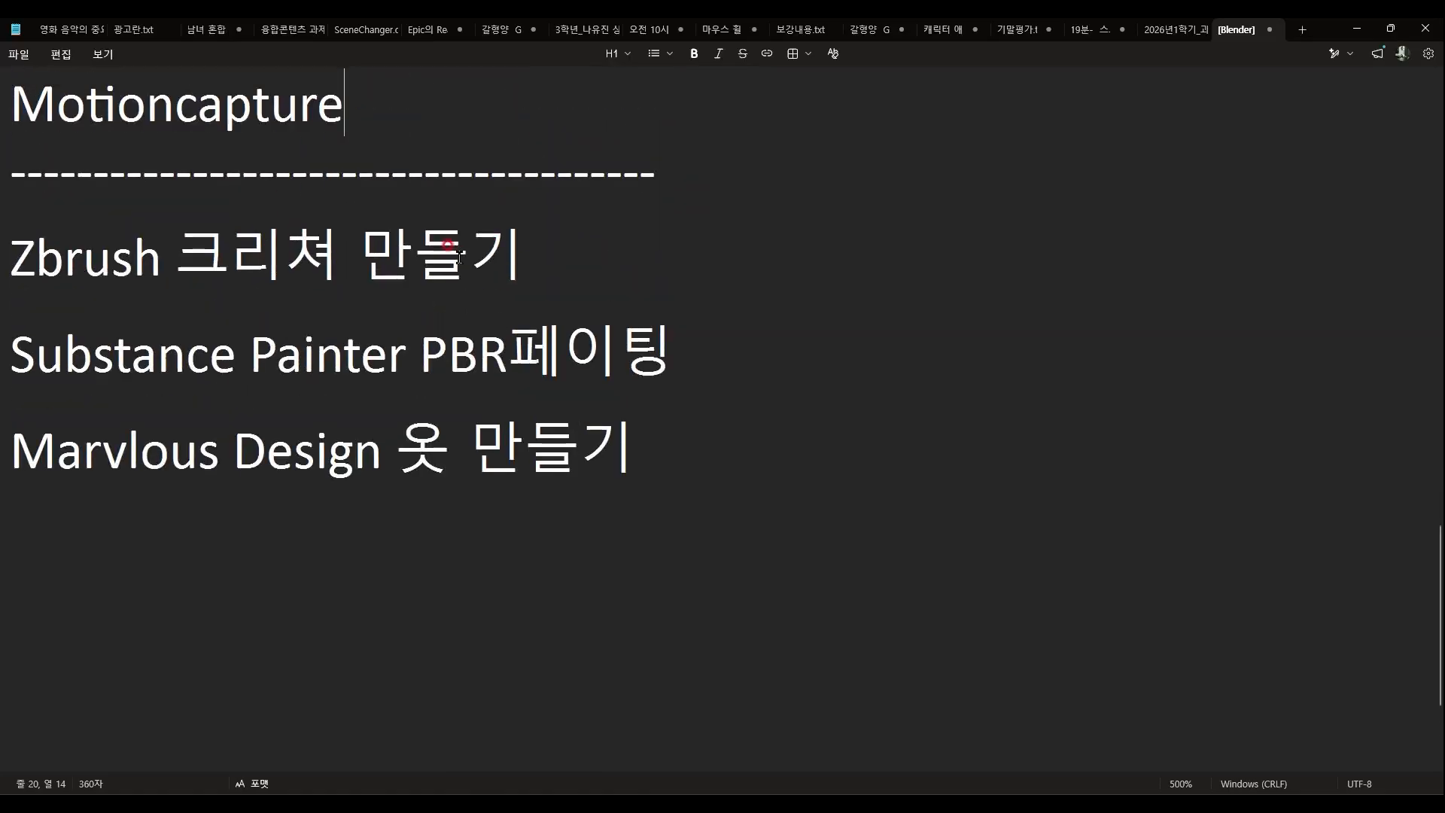
scroll(490, 268, up, 3)
ctrl+scroll(542, 297, down, 2)
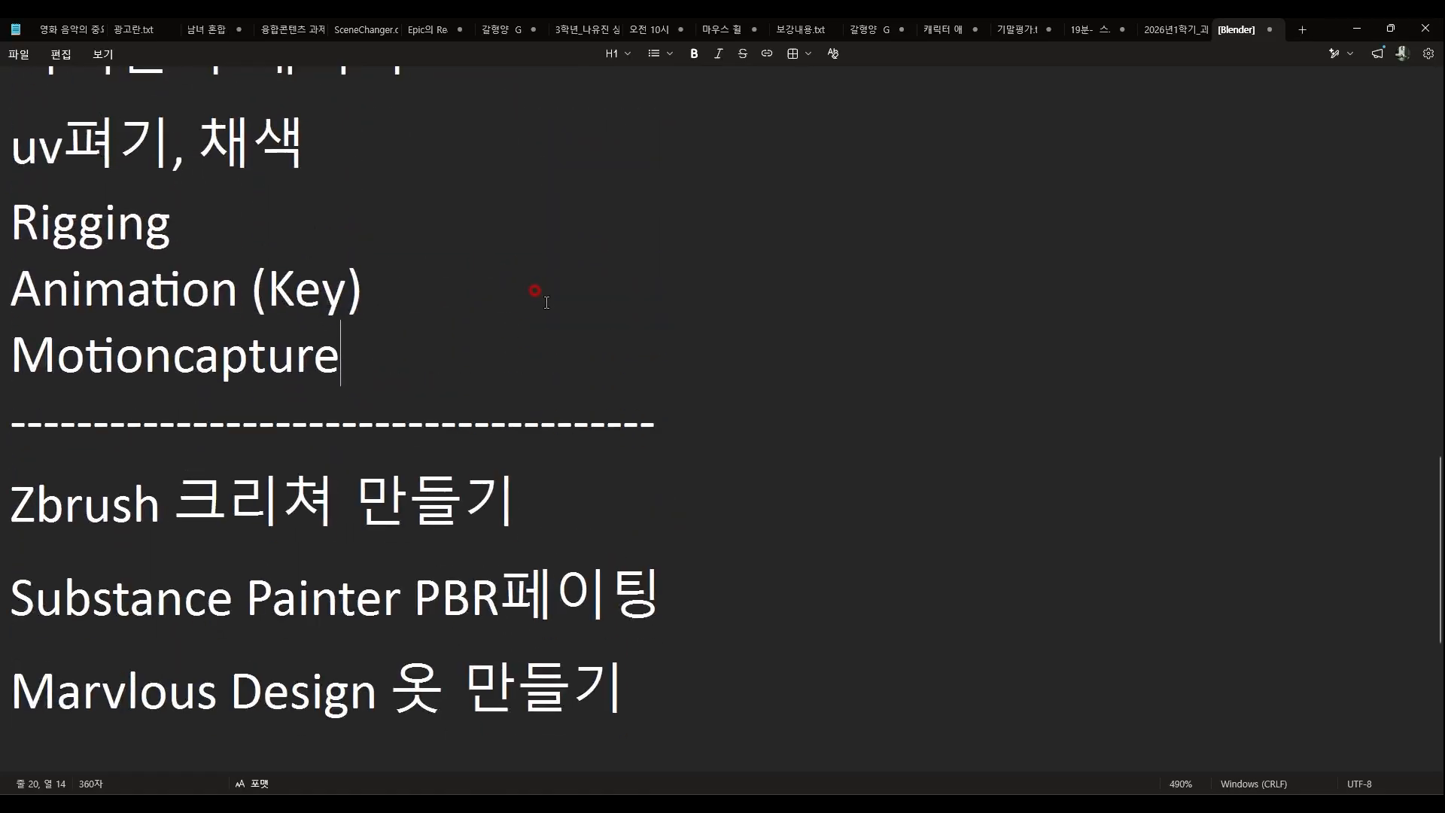
ctrl+scroll(534, 294, down, 4)
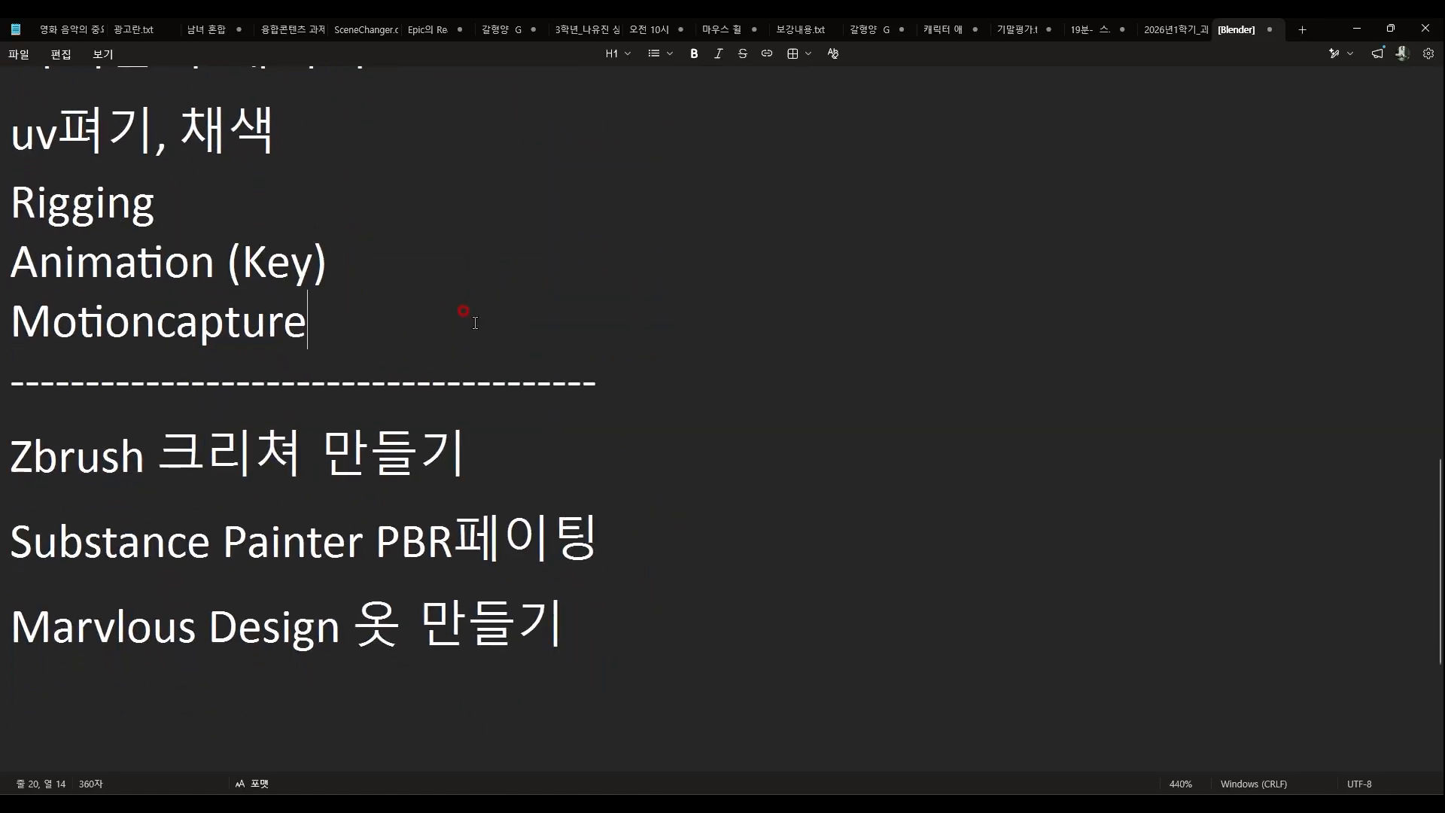
scroll(464, 316, up, 3)
ctrl+scroll(476, 328, down, 10)
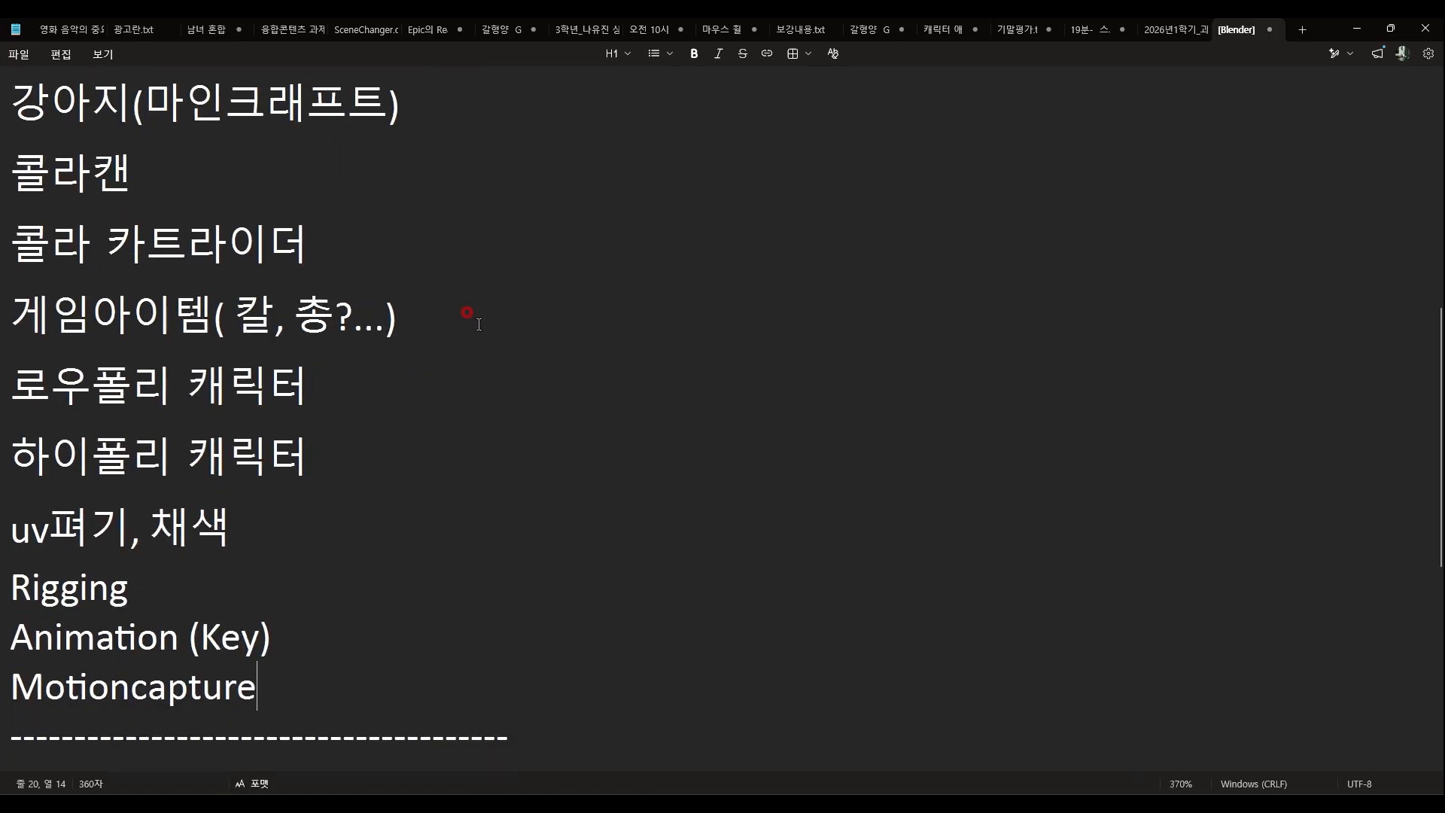
ctrl+scroll(479, 324, down, 3)
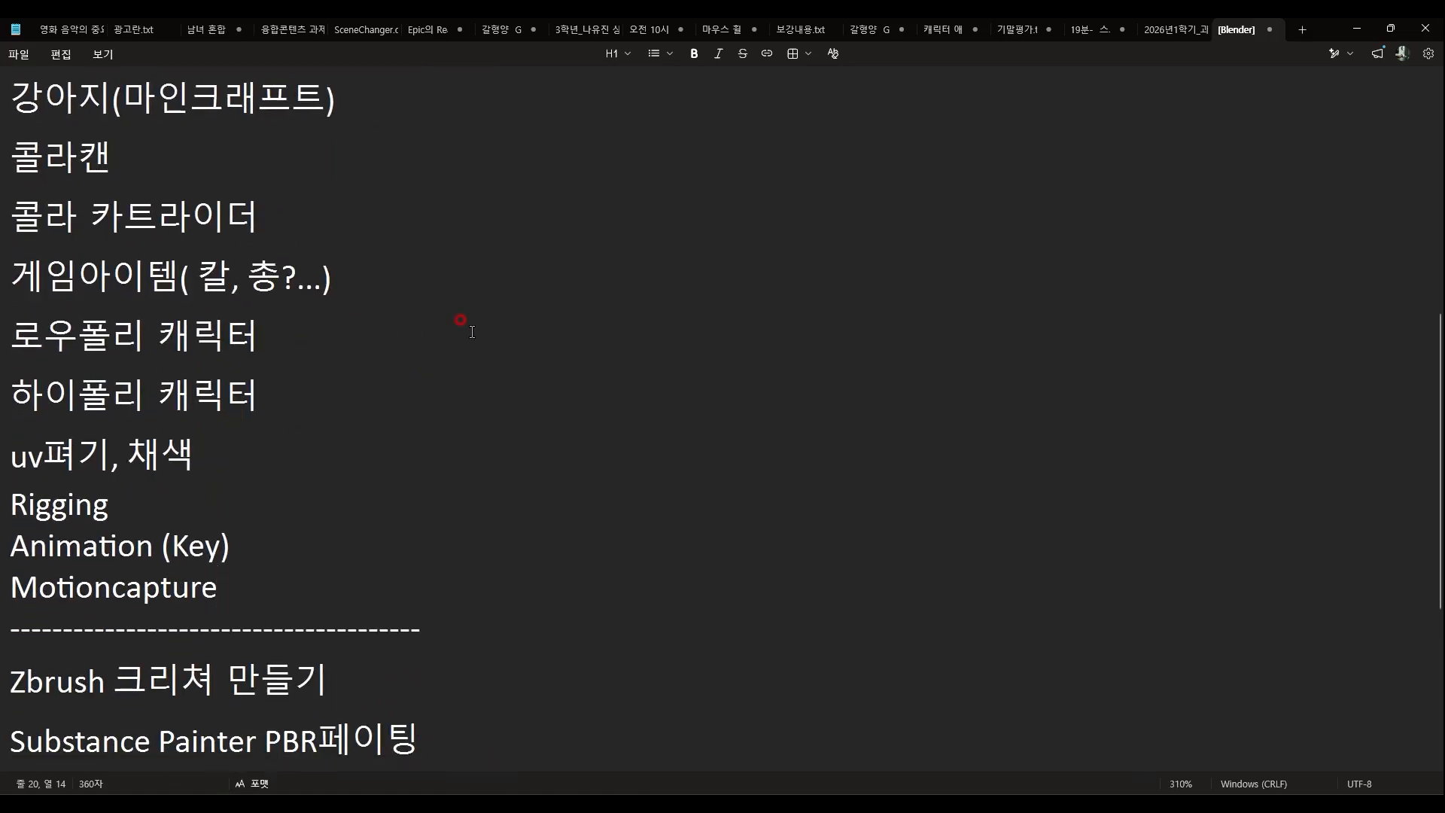
Insert a dashed separator line between the "uv펴기, 채색" entry and the Rigging entry
click(387, 329)
click(33, 352)
click(251, 553)
click(238, 572)
drag(240, 424, 241, 449)
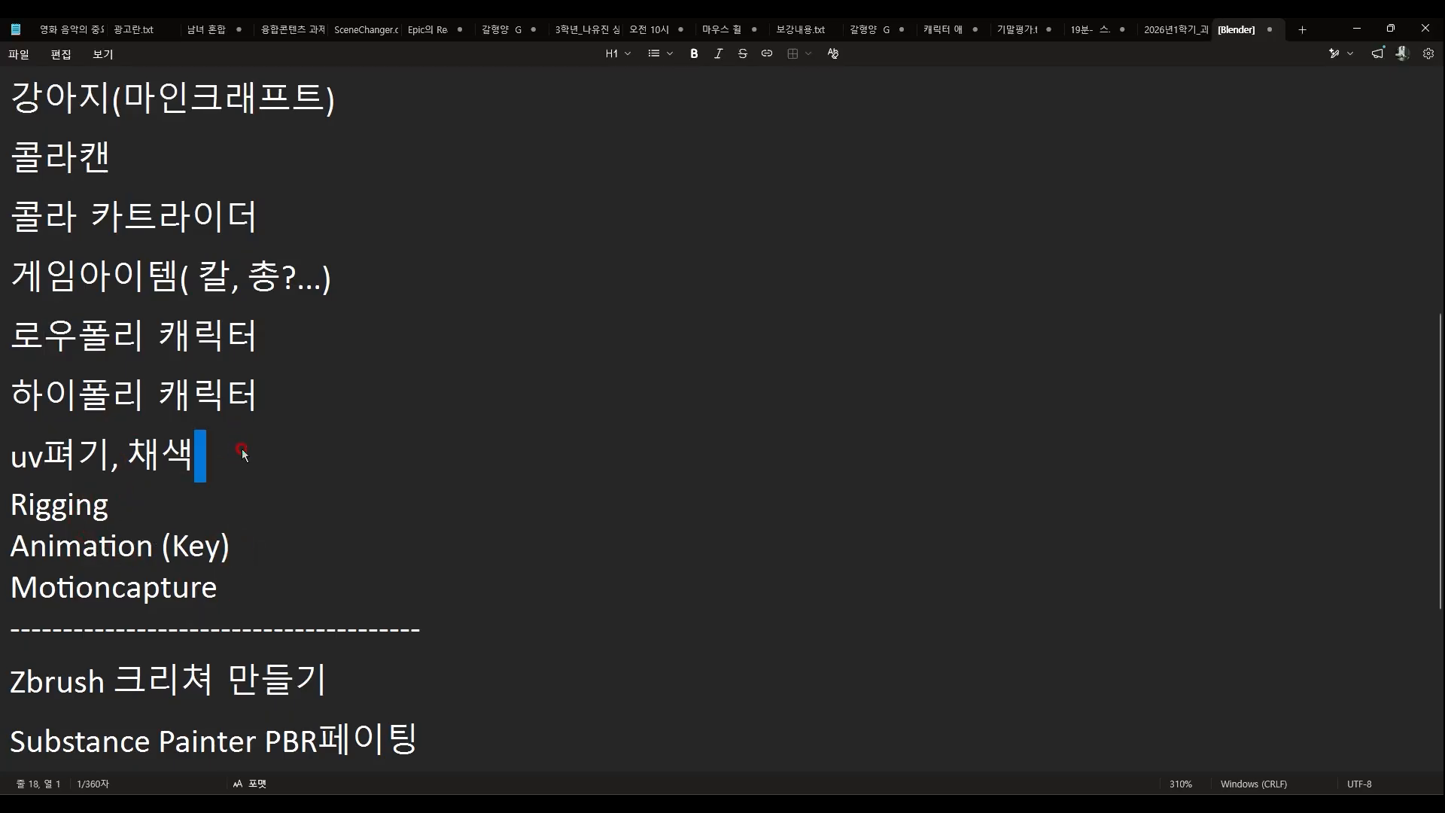
key(Right)
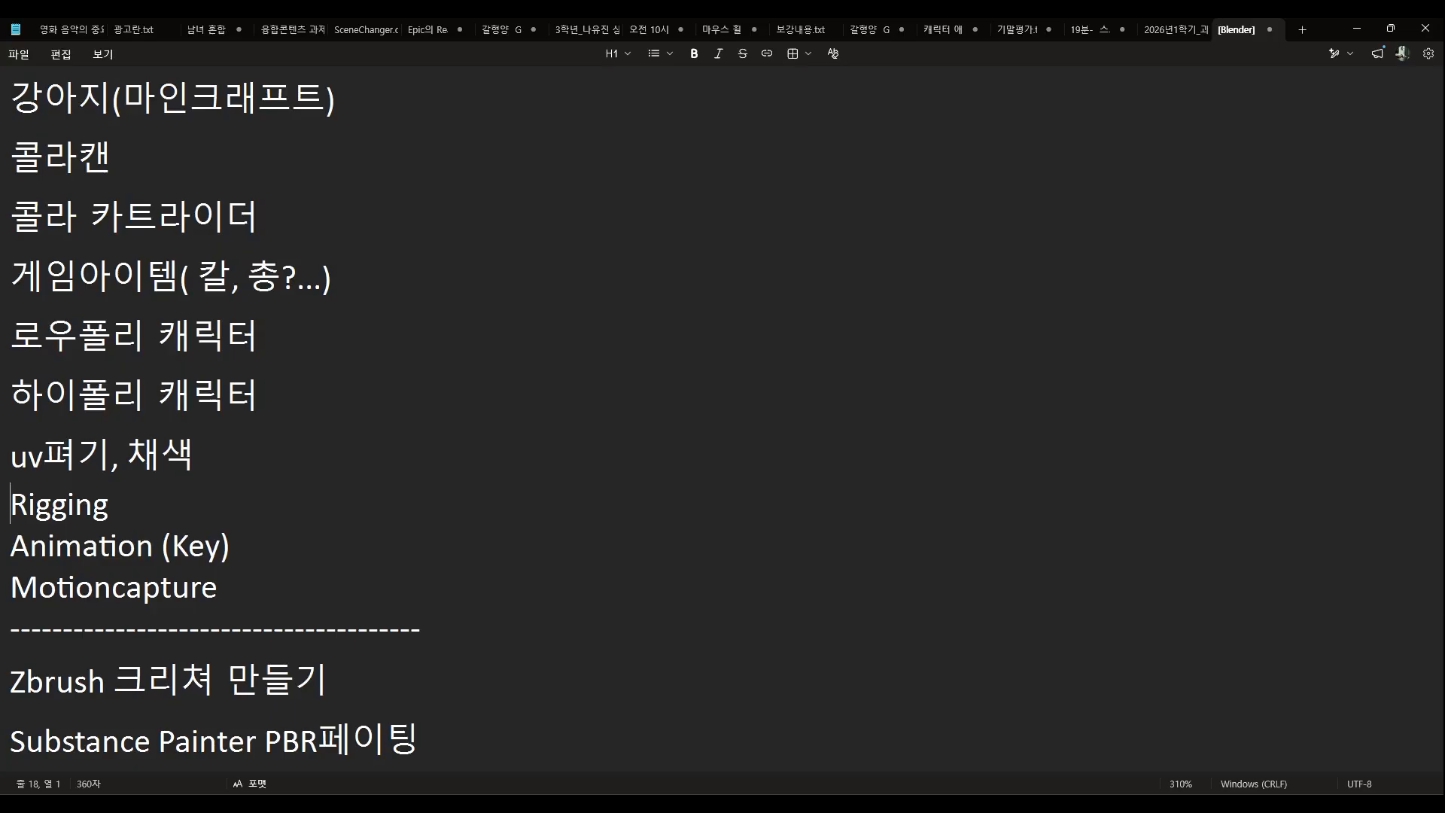
key(BackSpace)
text(-Rigging)
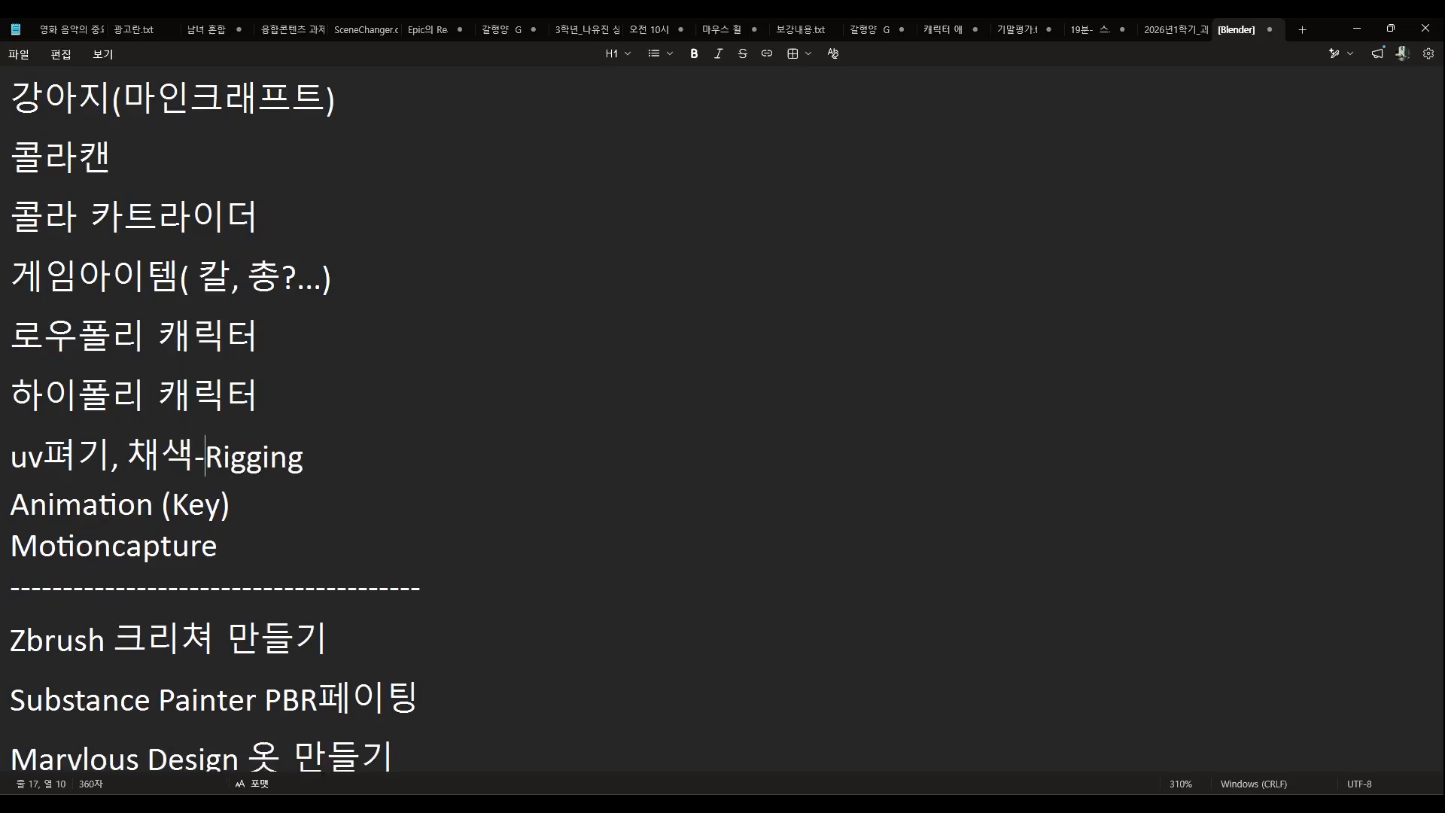
key(BackSpace)
key(Return)
text(----------)
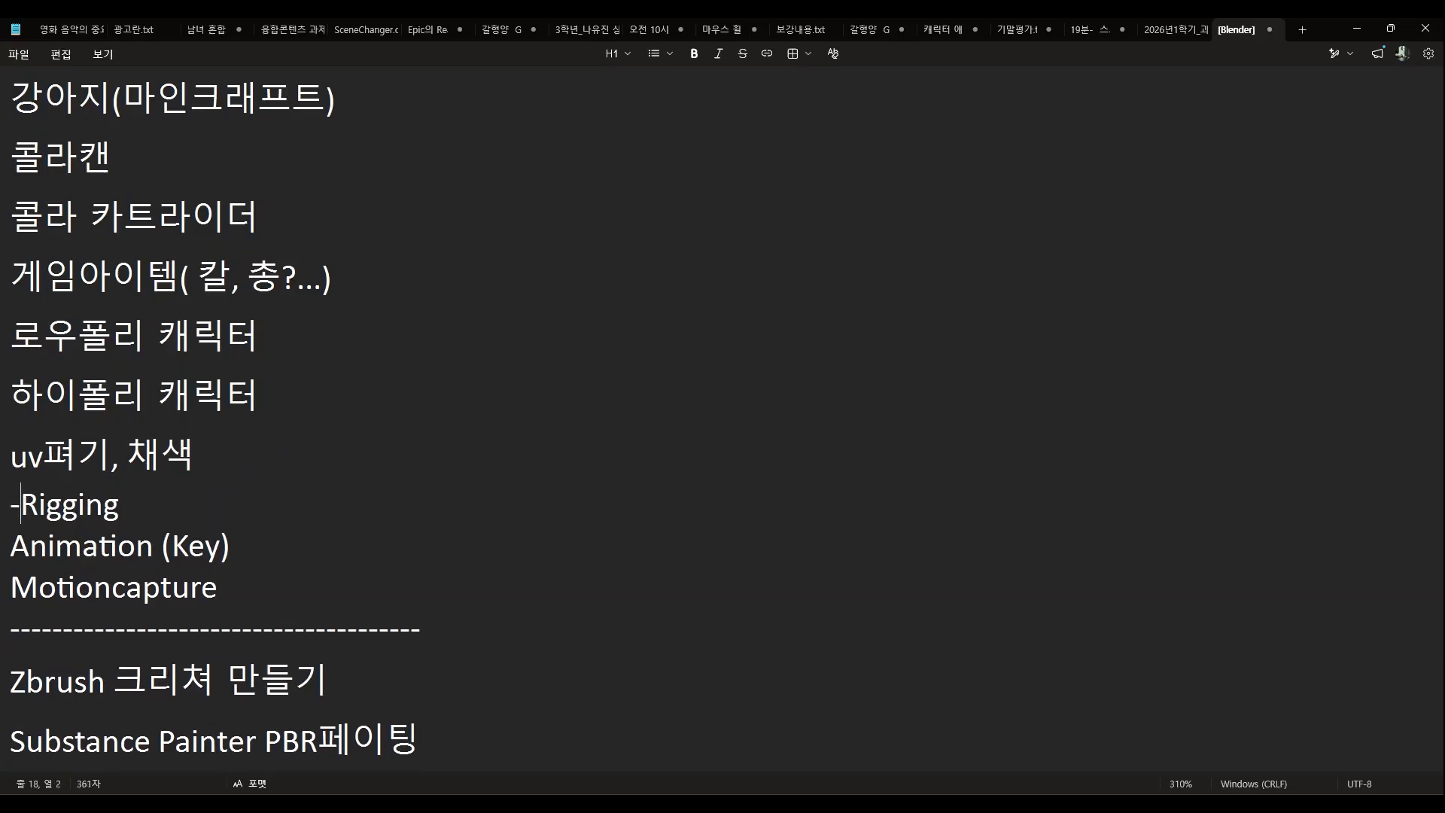
text(--------------------------)
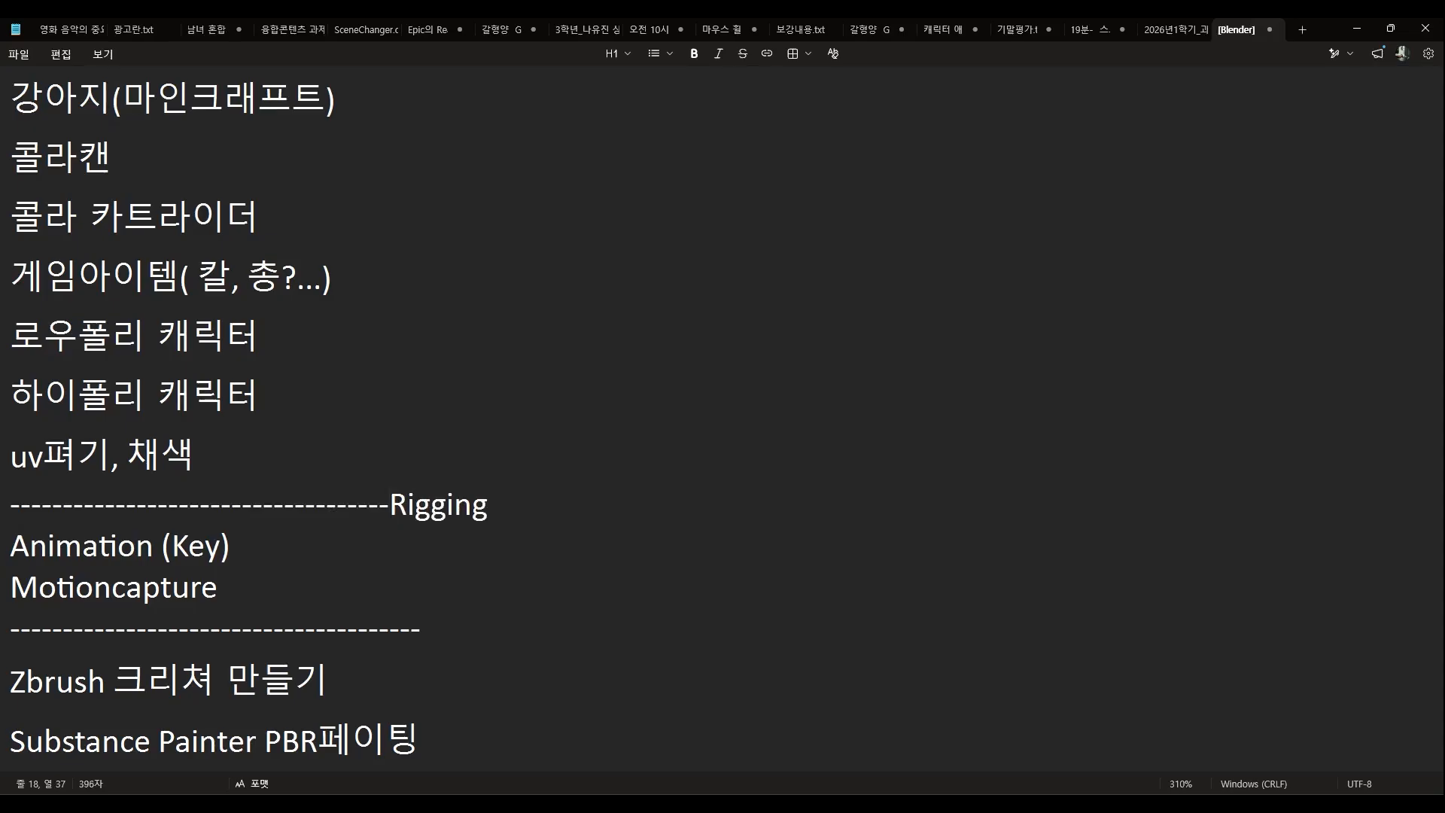
text(--)
key(Return)
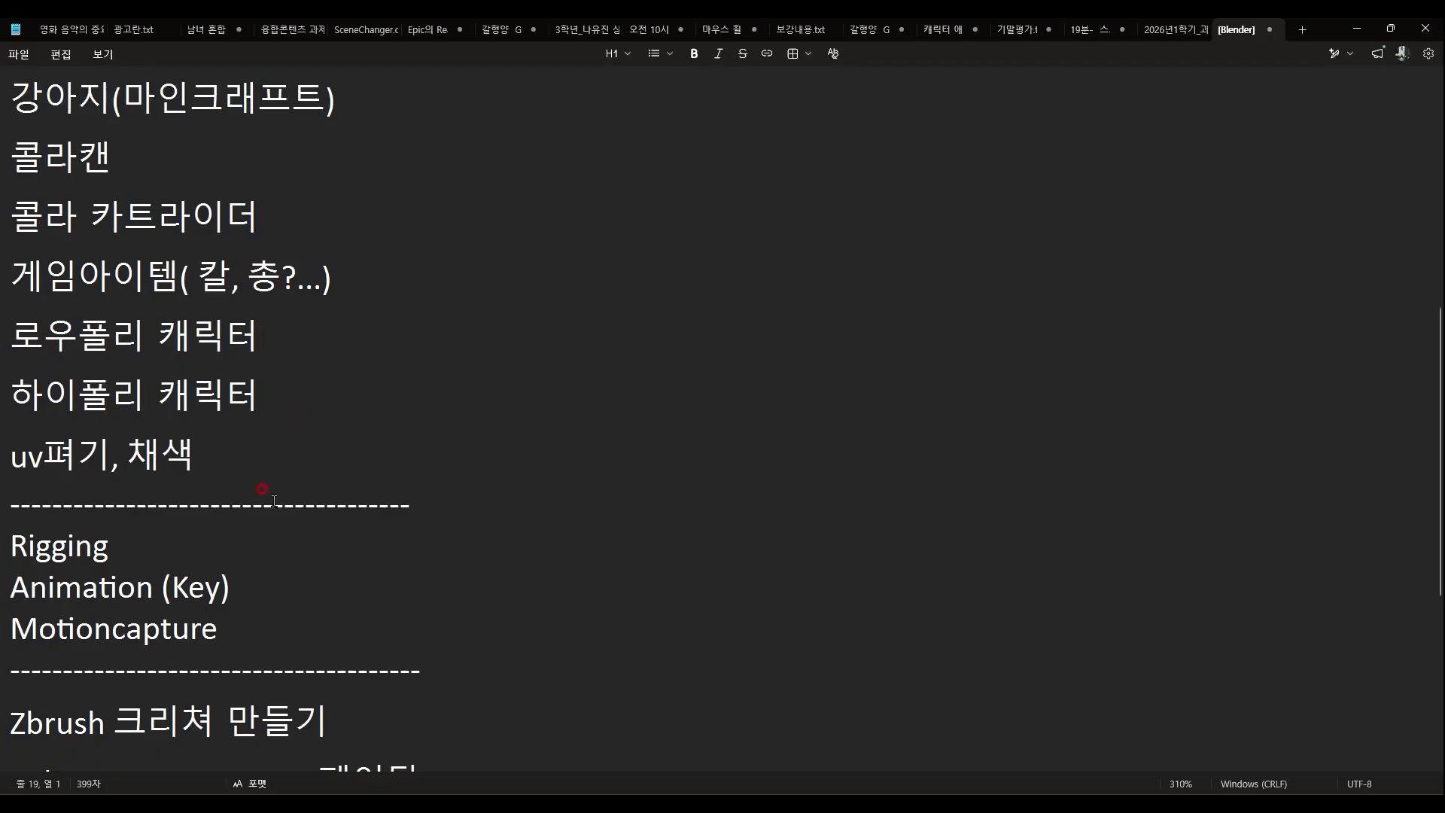
Review the notes from the modelling projects down to the Zbrush, Substance Painter and Marvlous Design entries, highlighting the "게임아이템" line
scroll(419, 316, down, 5)
scroll(428, 280, down, 1)
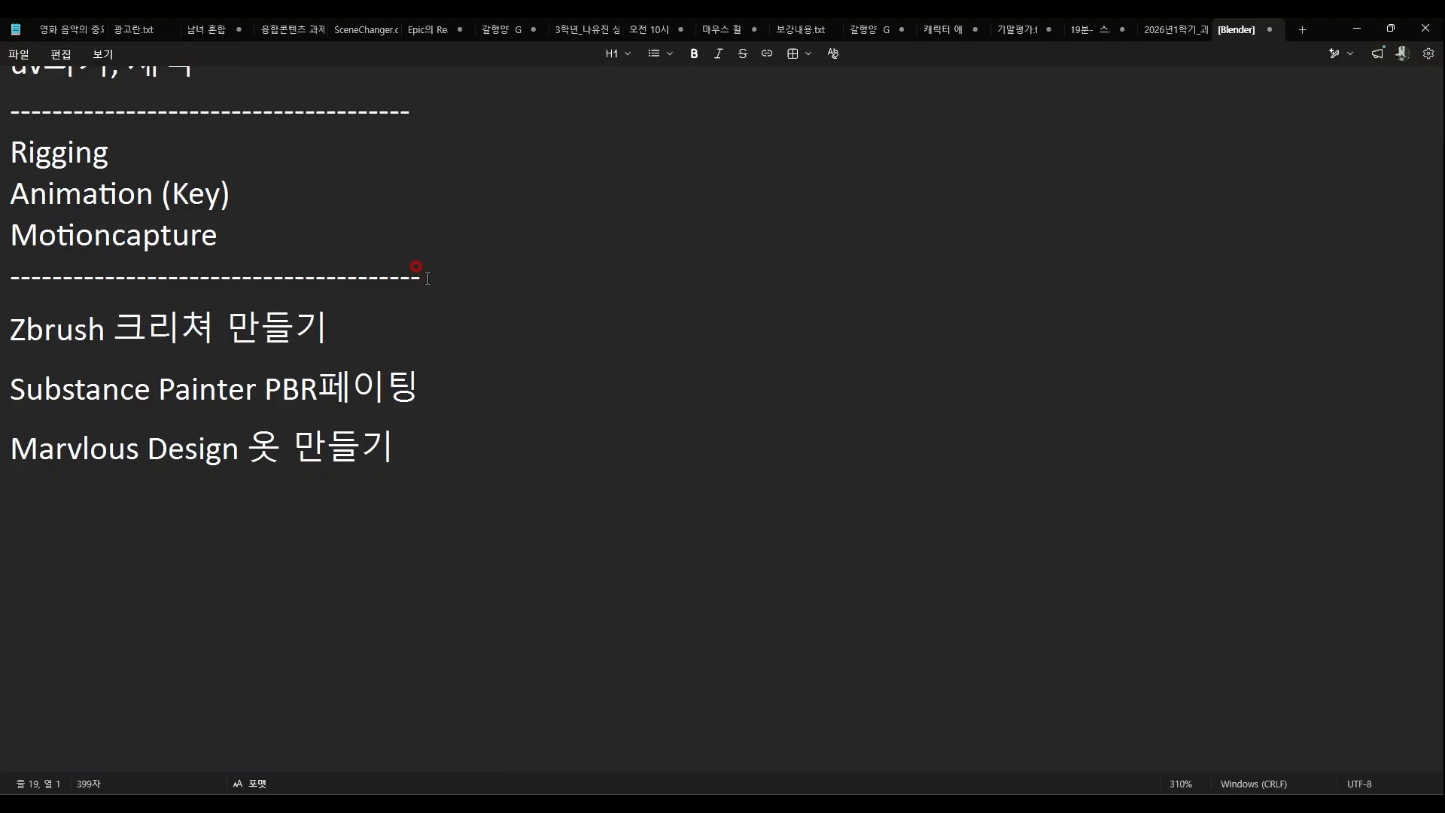
scroll(184, 271, up, 8)
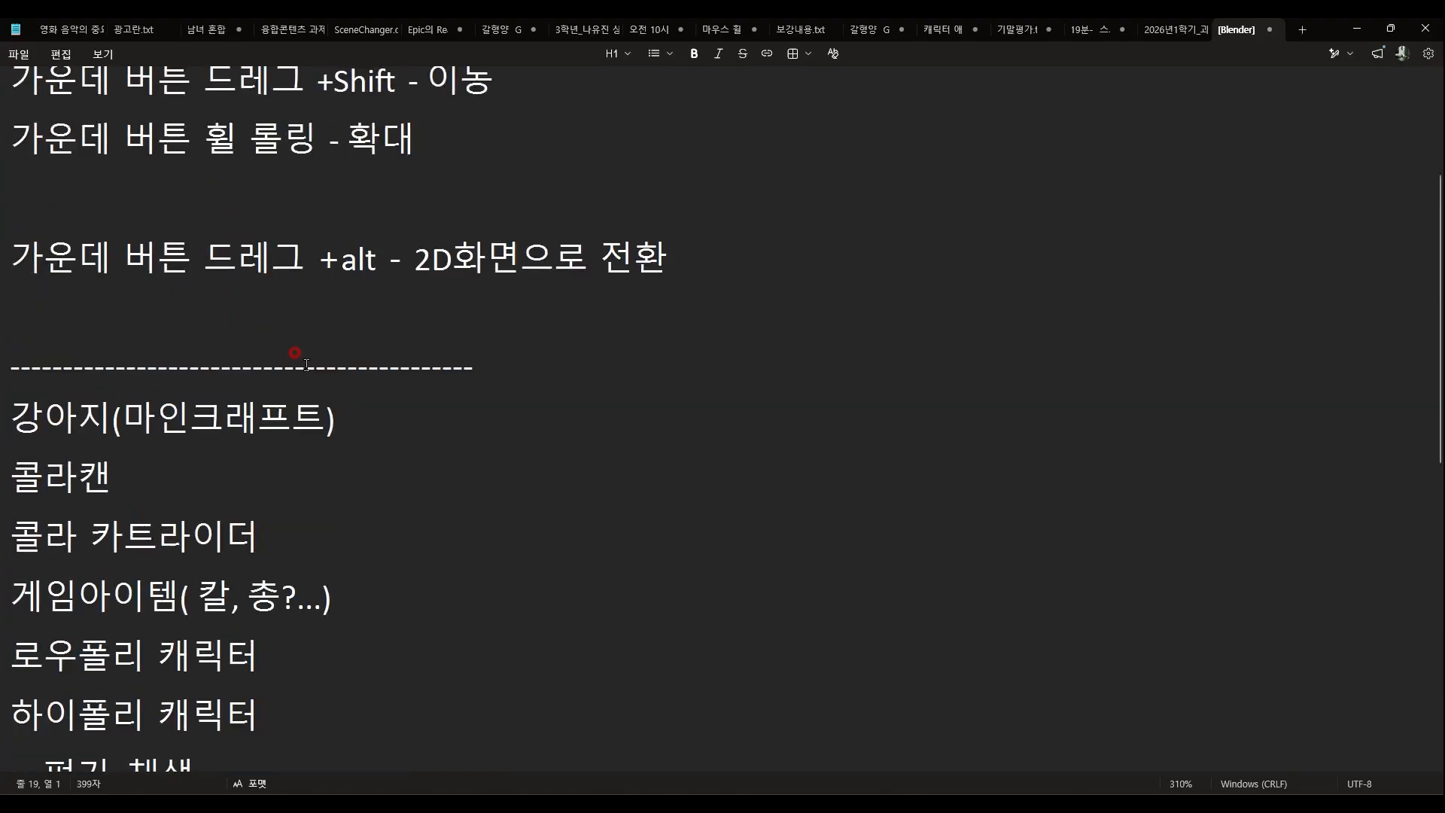
scroll(306, 365, down, 1)
click(283, 416)
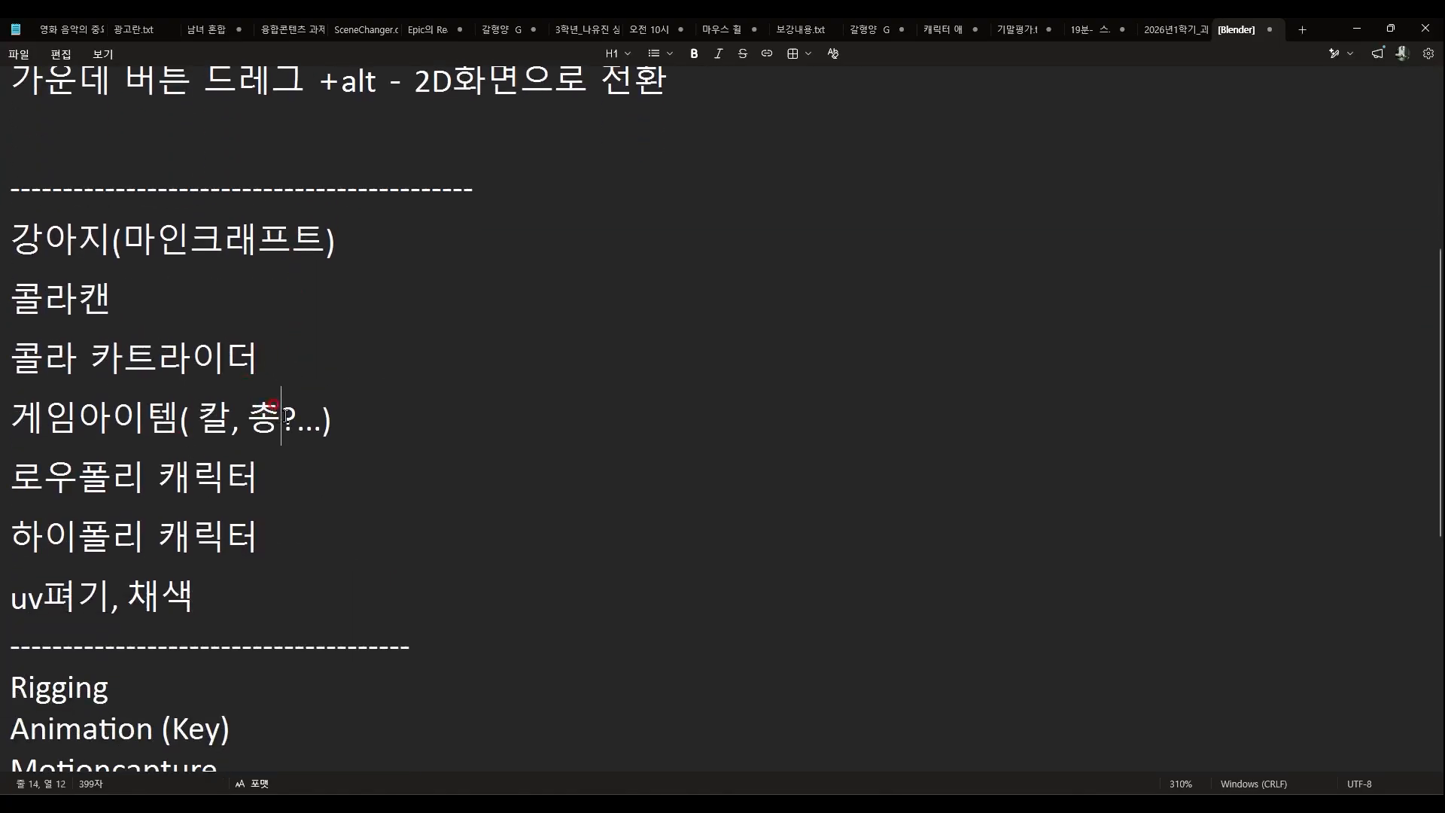
triple_click(316, 418)
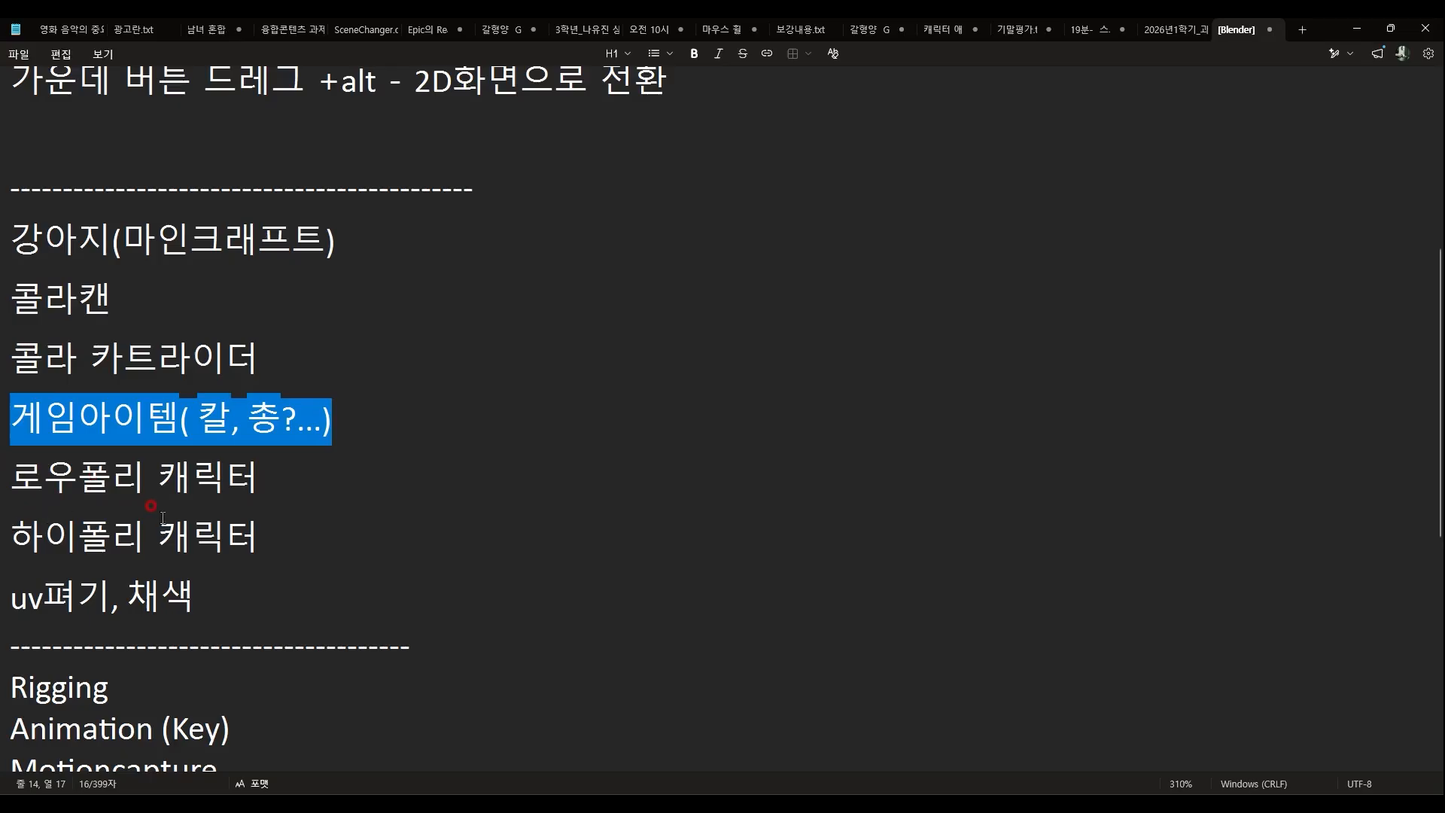
scroll(157, 517, down, 3)
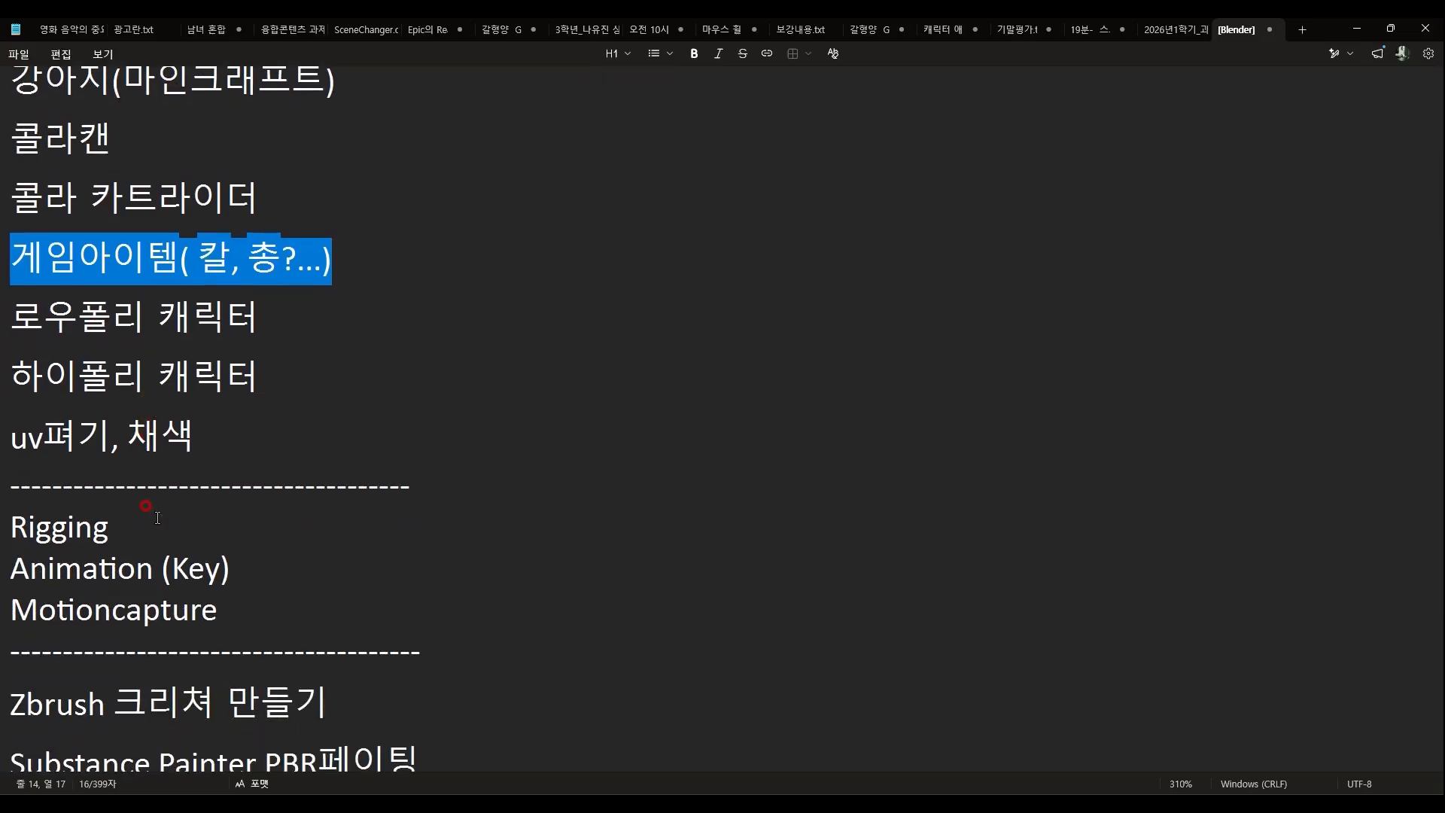
scroll(236, 554, down, 3)
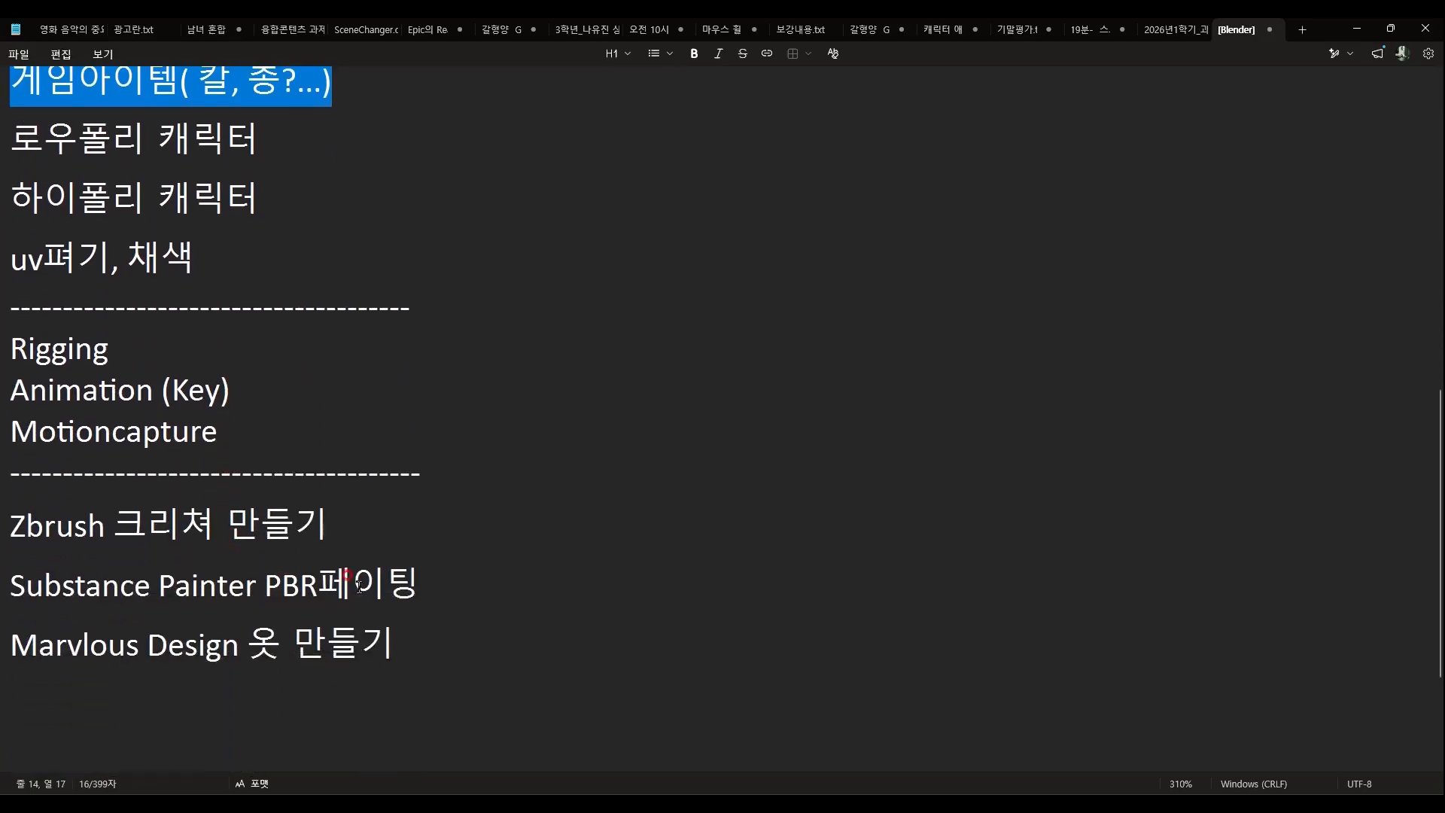
click(368, 549)
scroll(267, 420, up, 3)
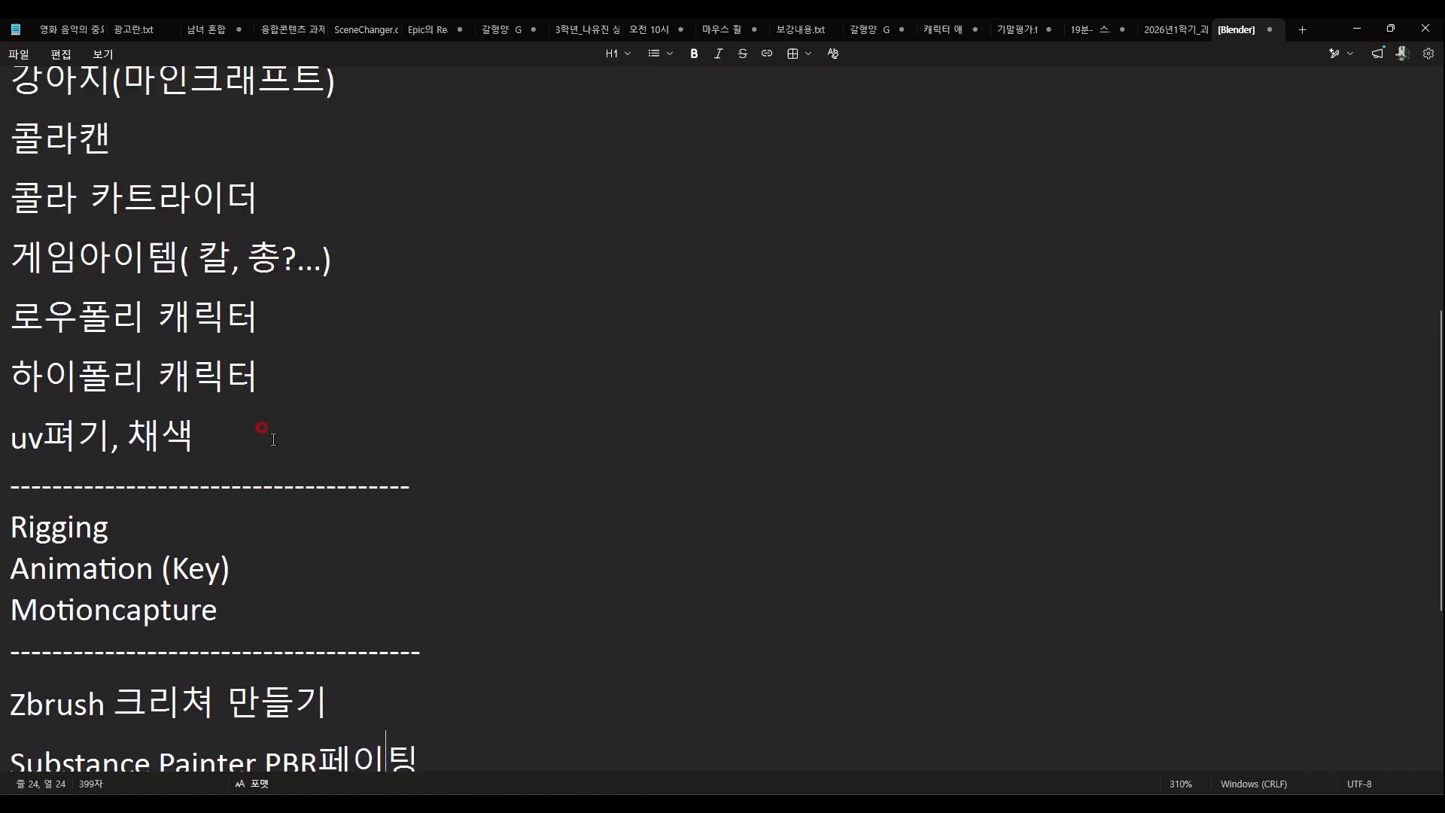
scroll(279, 369, up, 3)
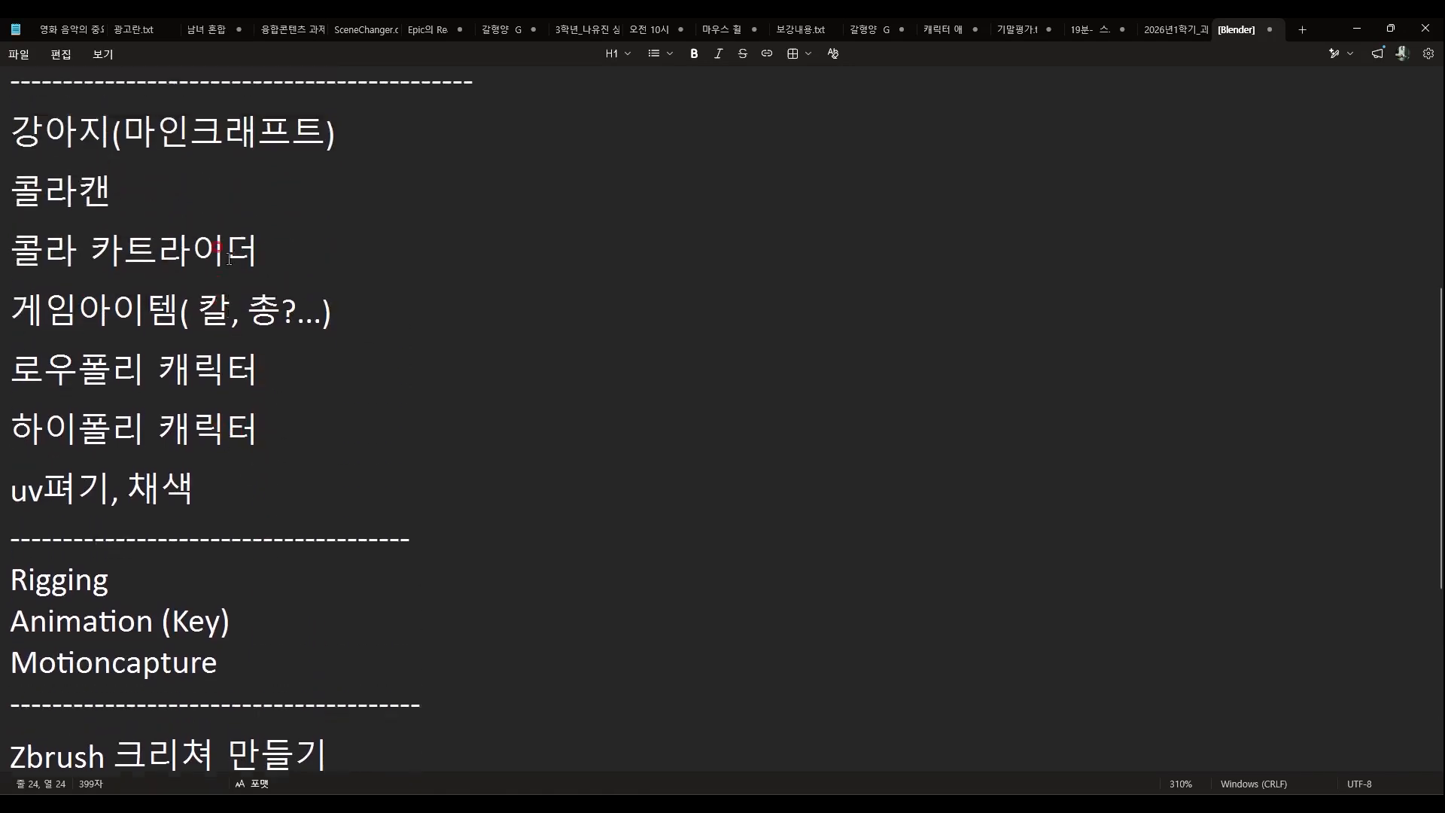
click(29, 58)
click(30, 204)
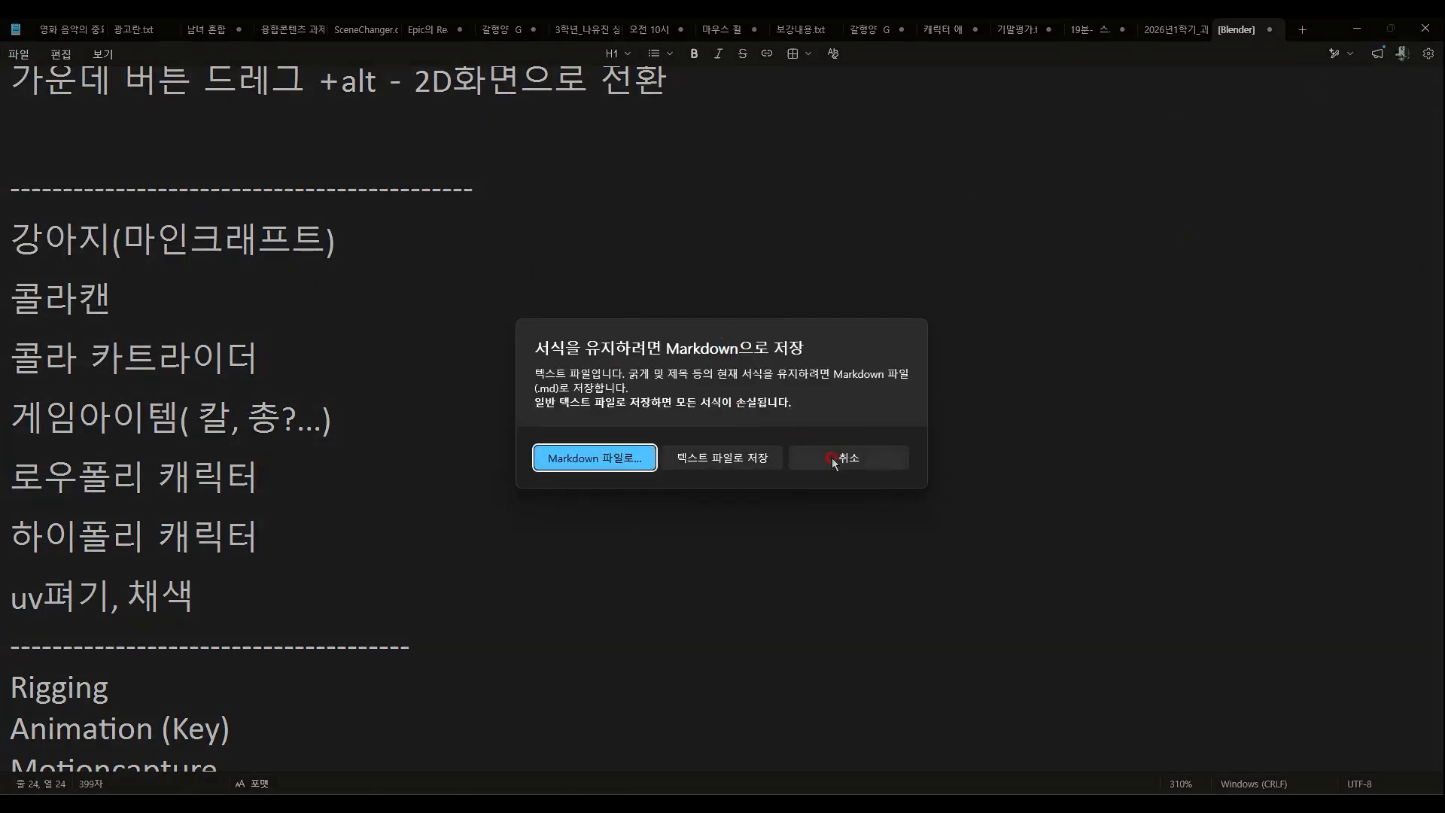
click(849, 459)
Switch back to Blender and stop the animation playback
click(1356, 28)
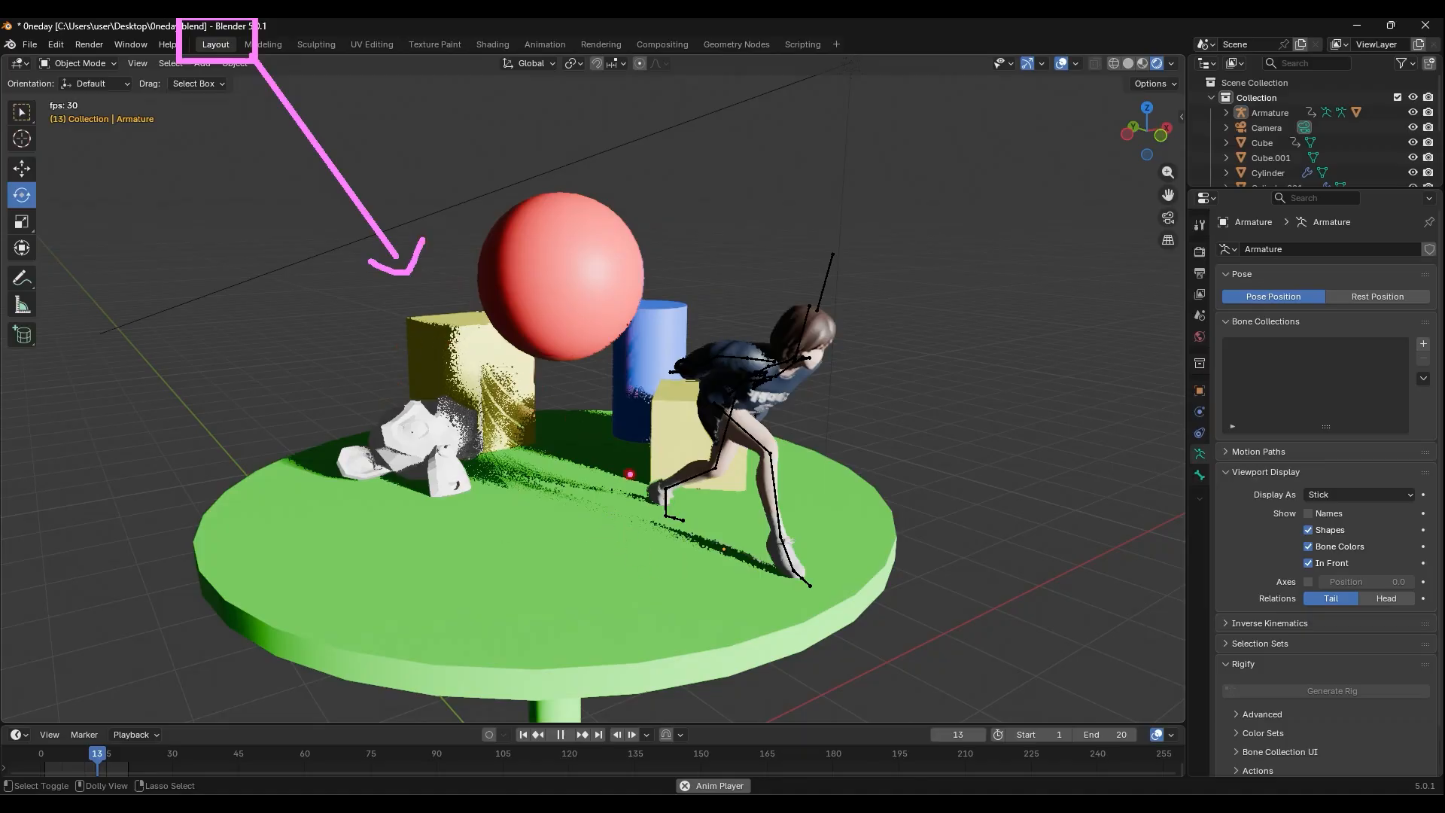
key(Escape)
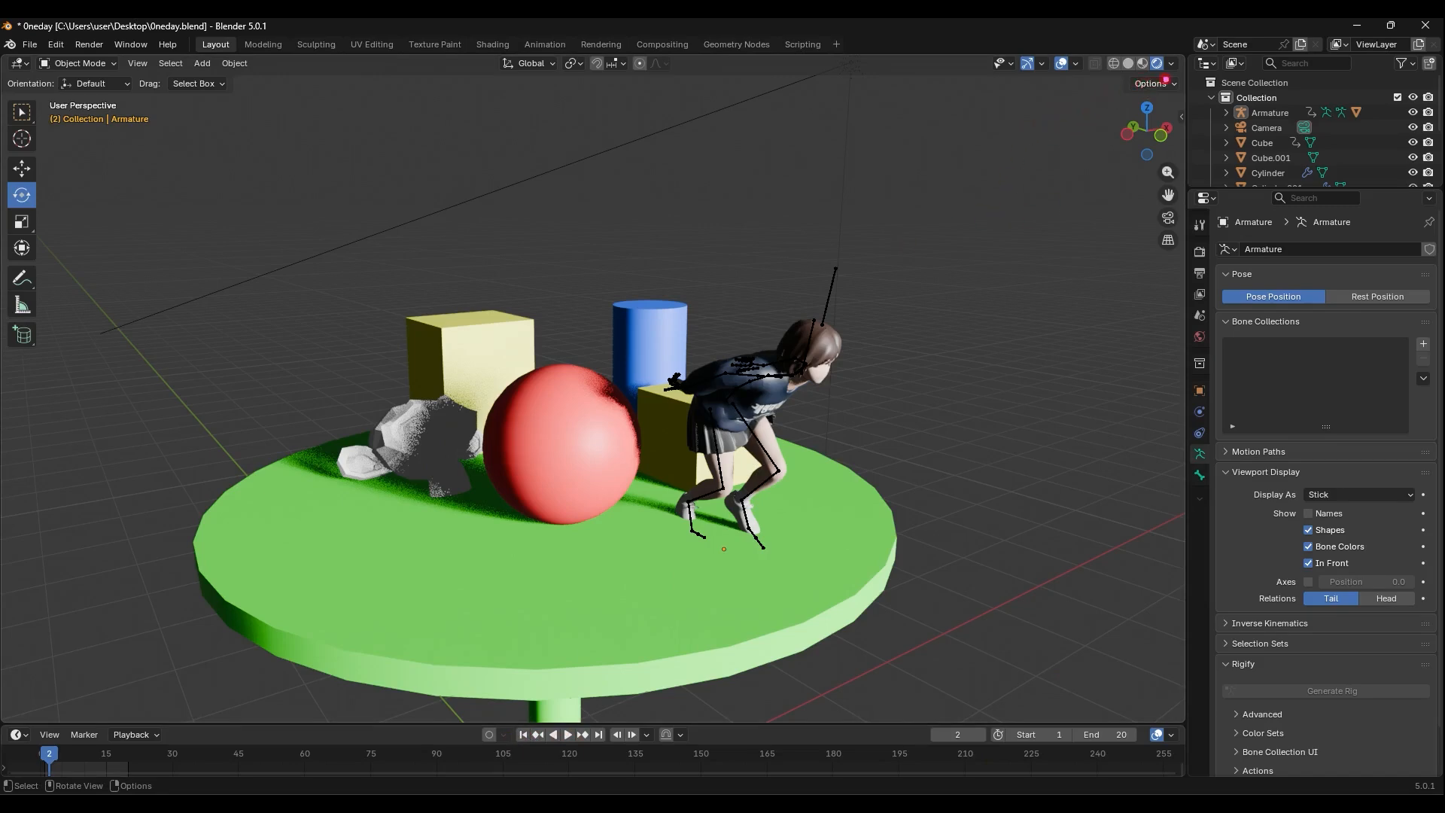
drag(1182, 83, 1091, 32)
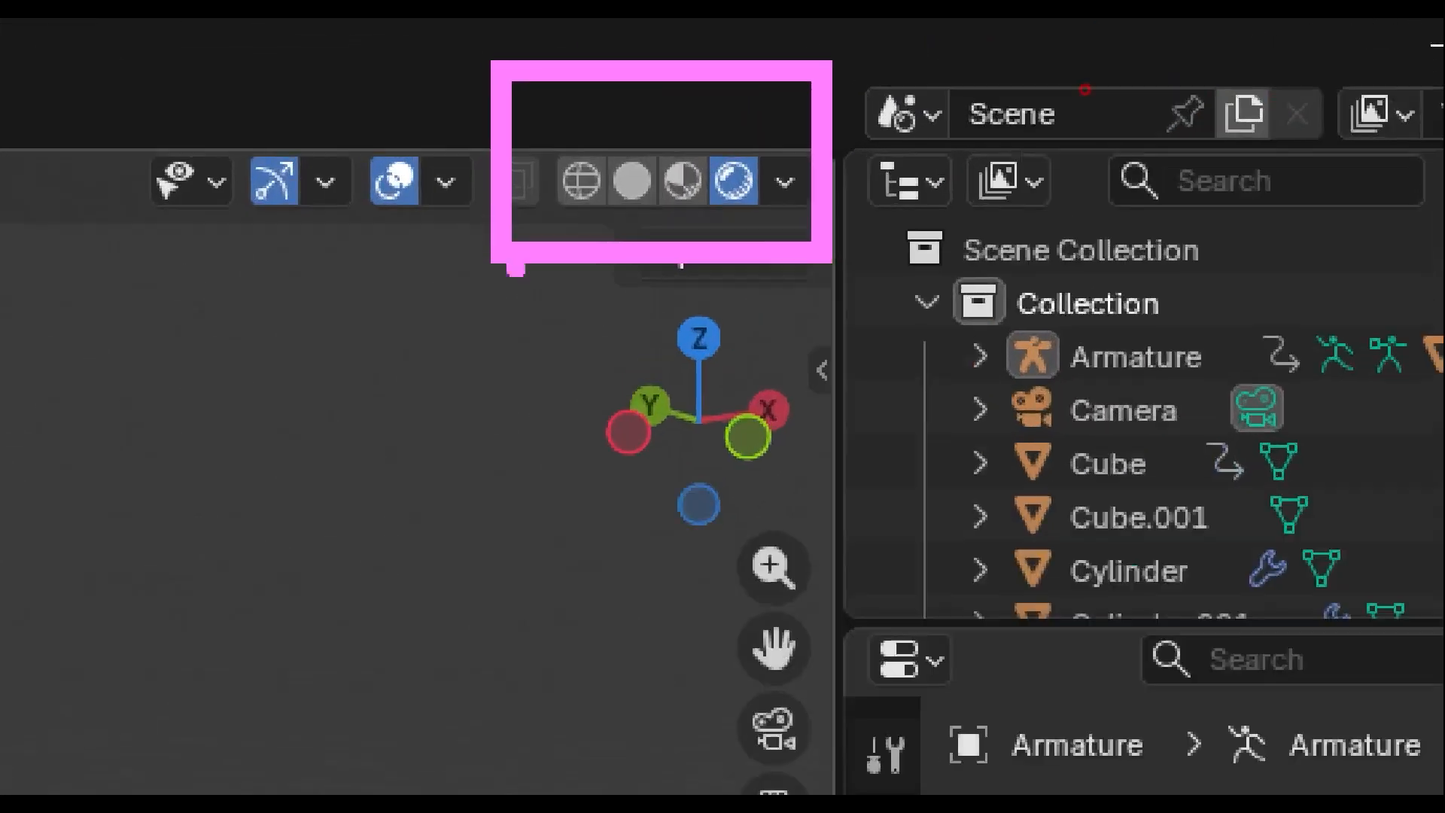
drag(578, 211, 470, 397)
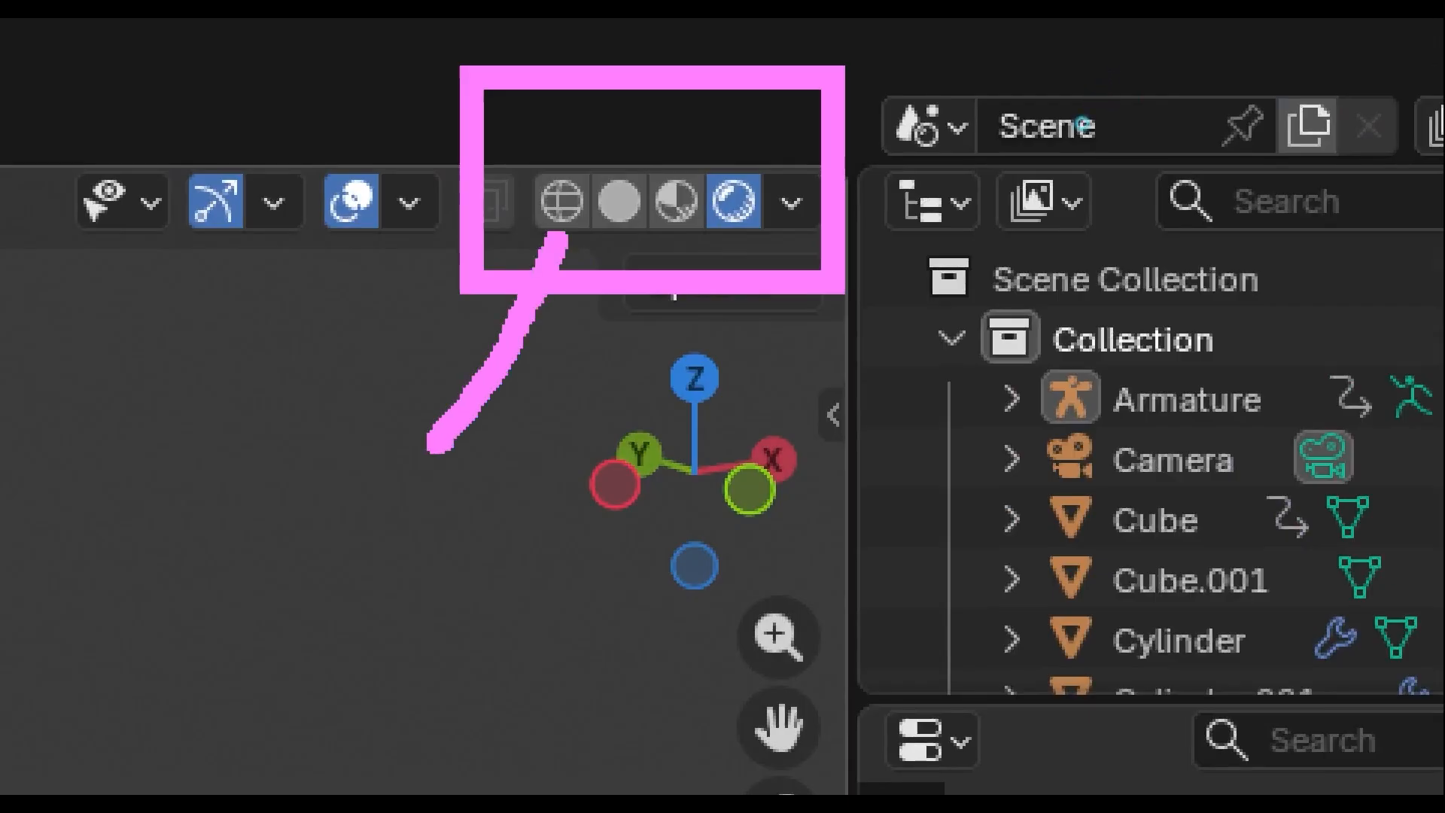
mouse_move(555, 239)
mouse_down()
mouse_move(526, 261)
mouse_move(559, 280)
mouse_up()
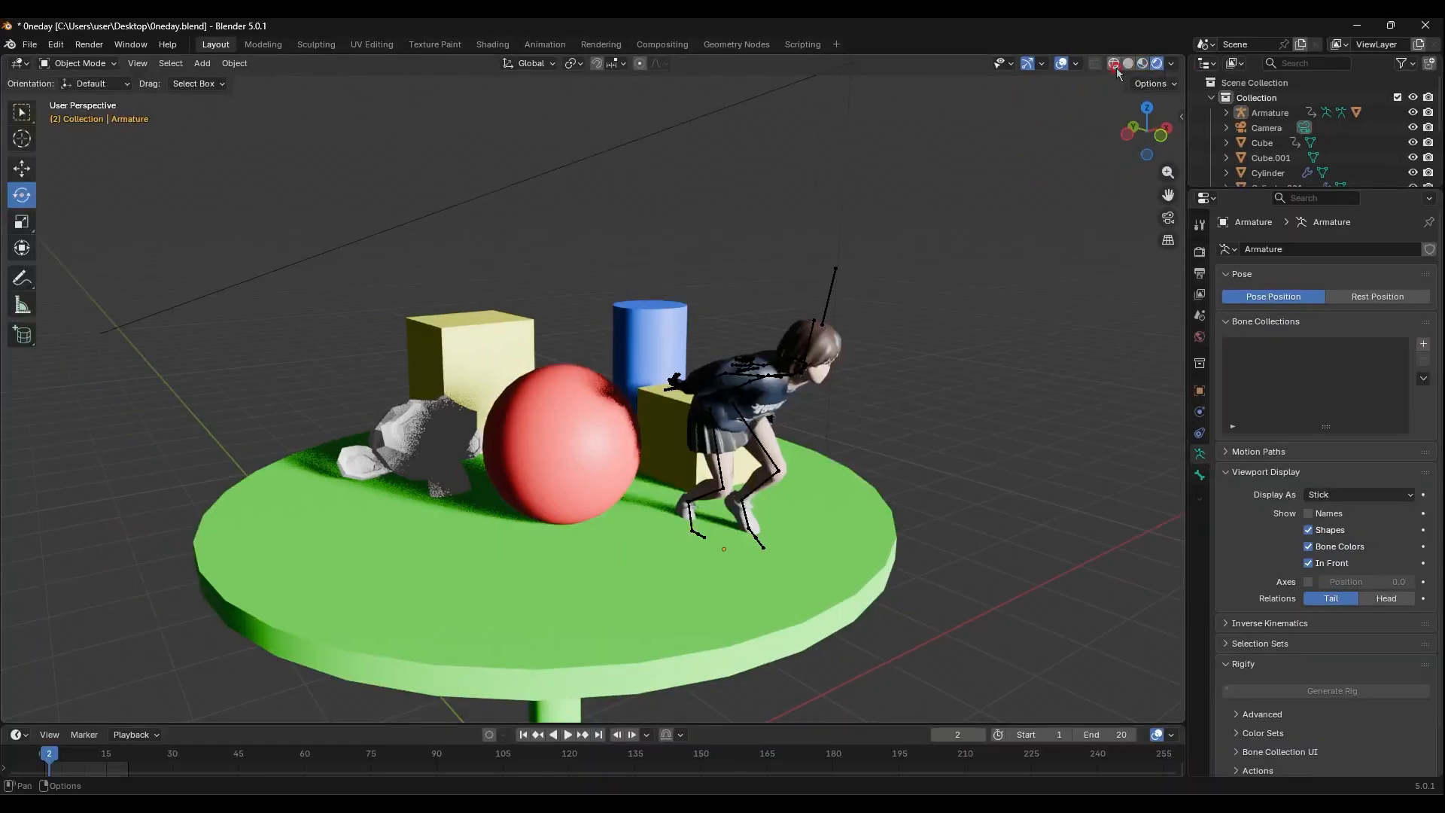
Compare the scene in Wireframe, Solid, Material Preview and Rendered viewport shading, ending in Rendered
click(1115, 65)
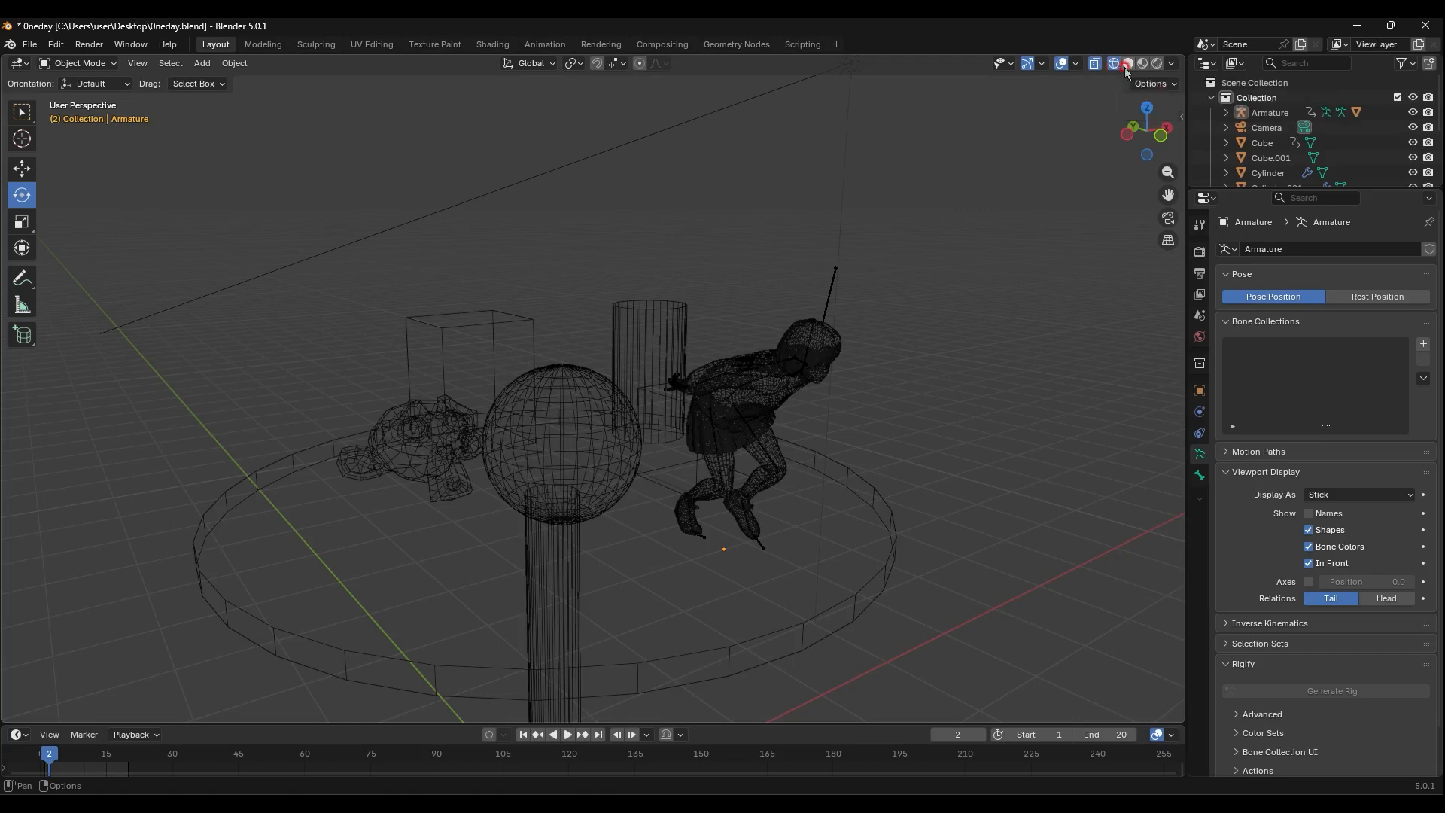
click(1129, 65)
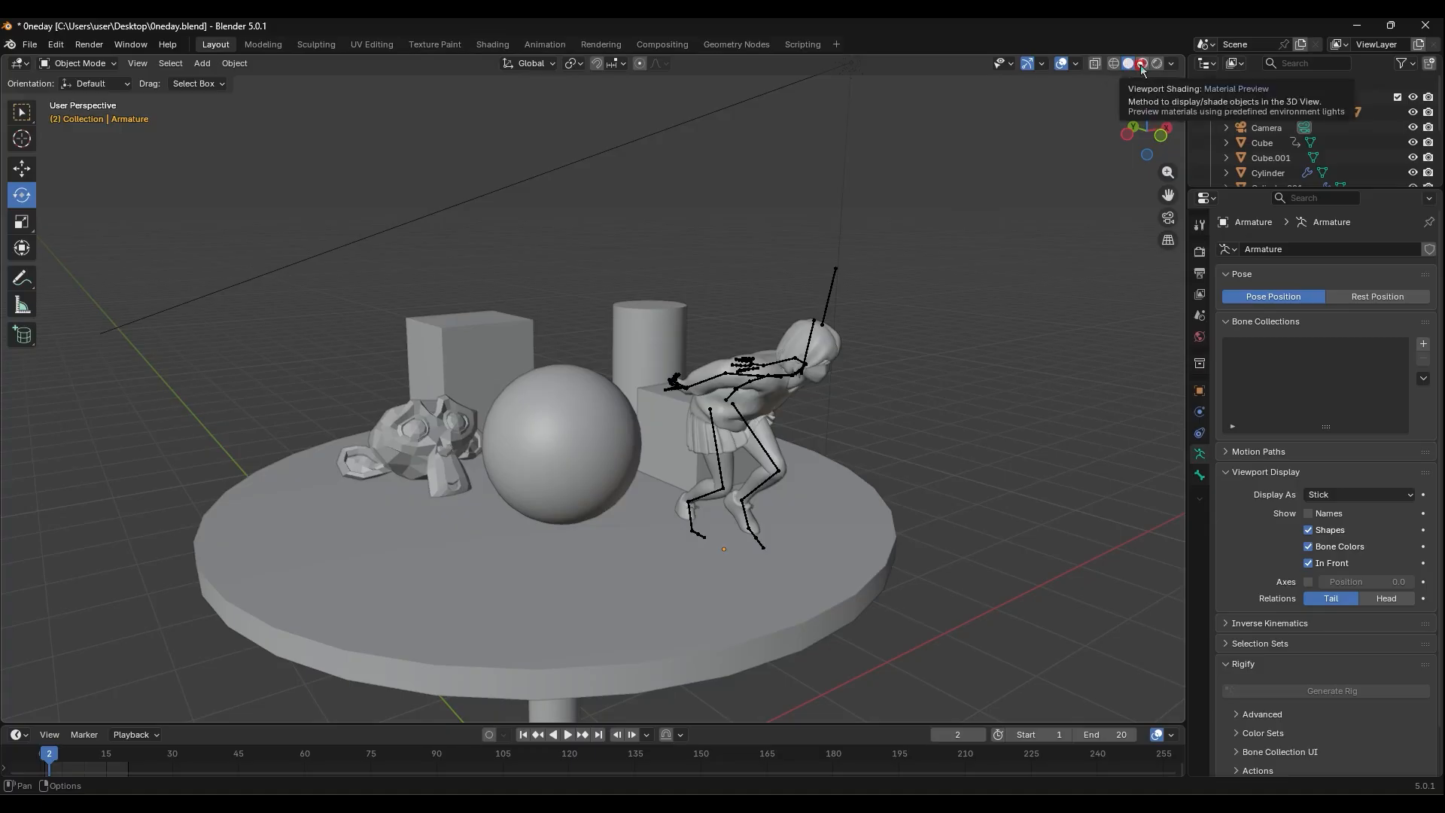
click(1141, 65)
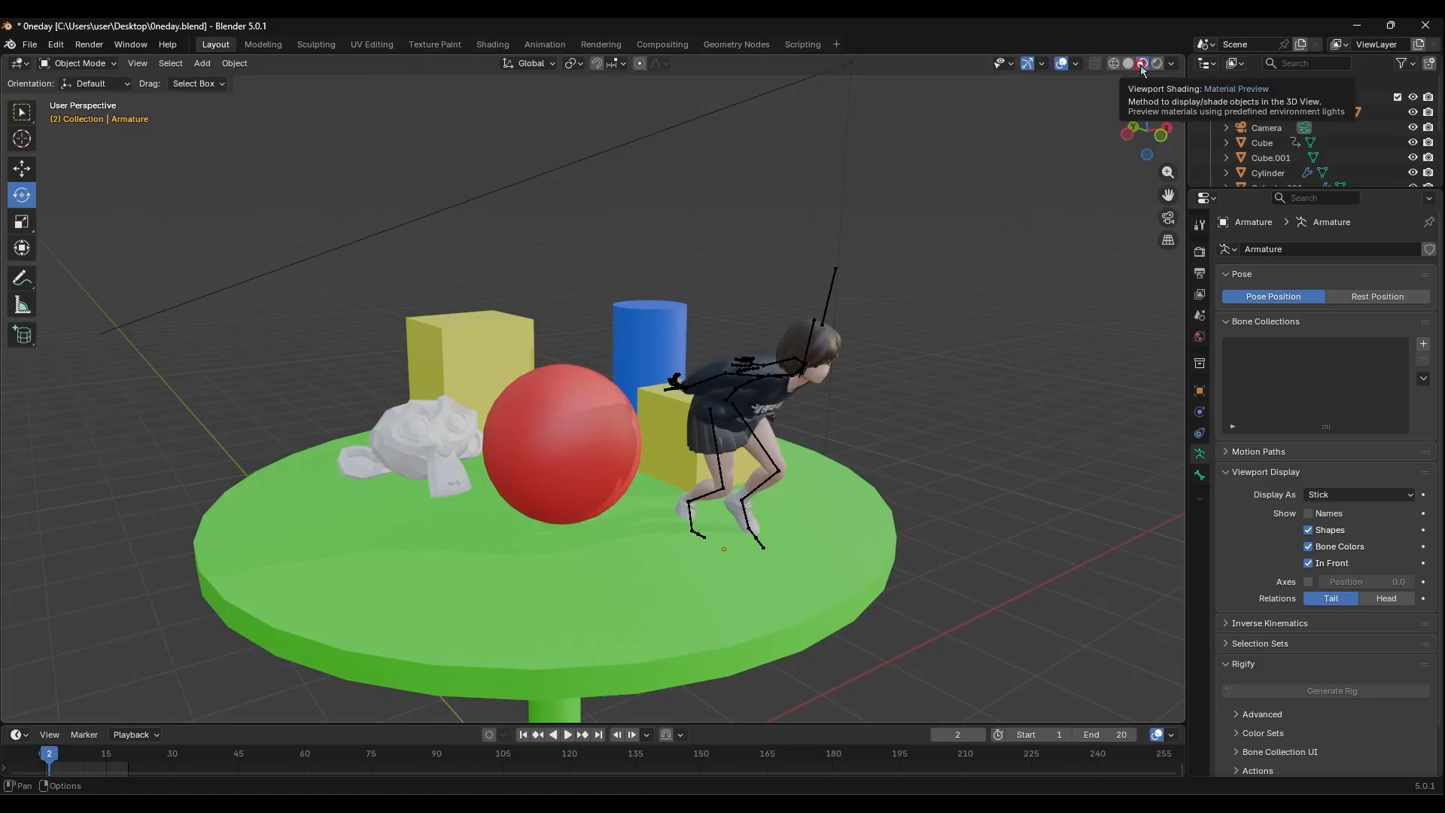
click(1158, 64)
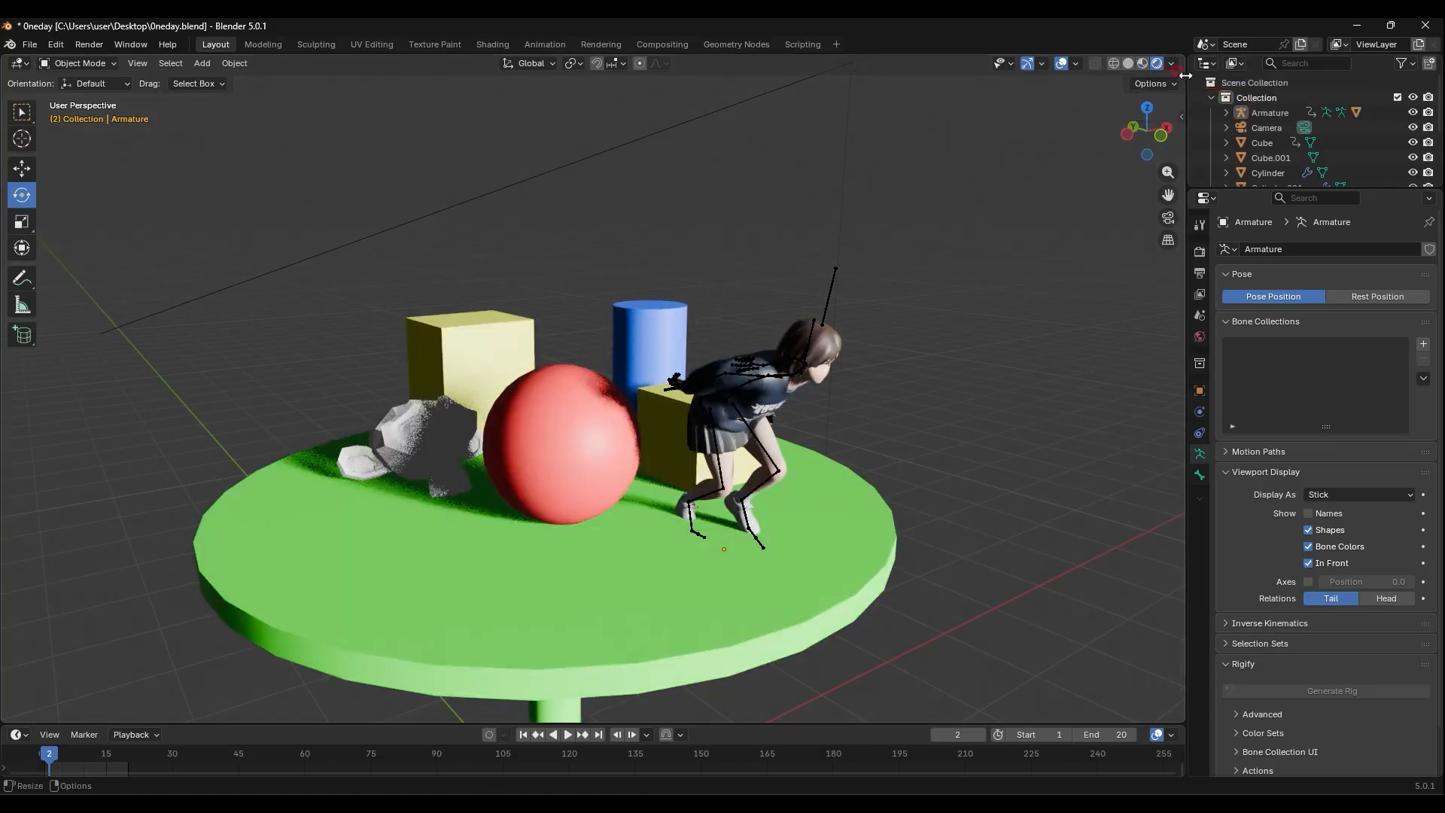
Enlarge the Outliner to list all scene objects, select the Light object and set its type to Point
drag(1280, 187, 1281, 348)
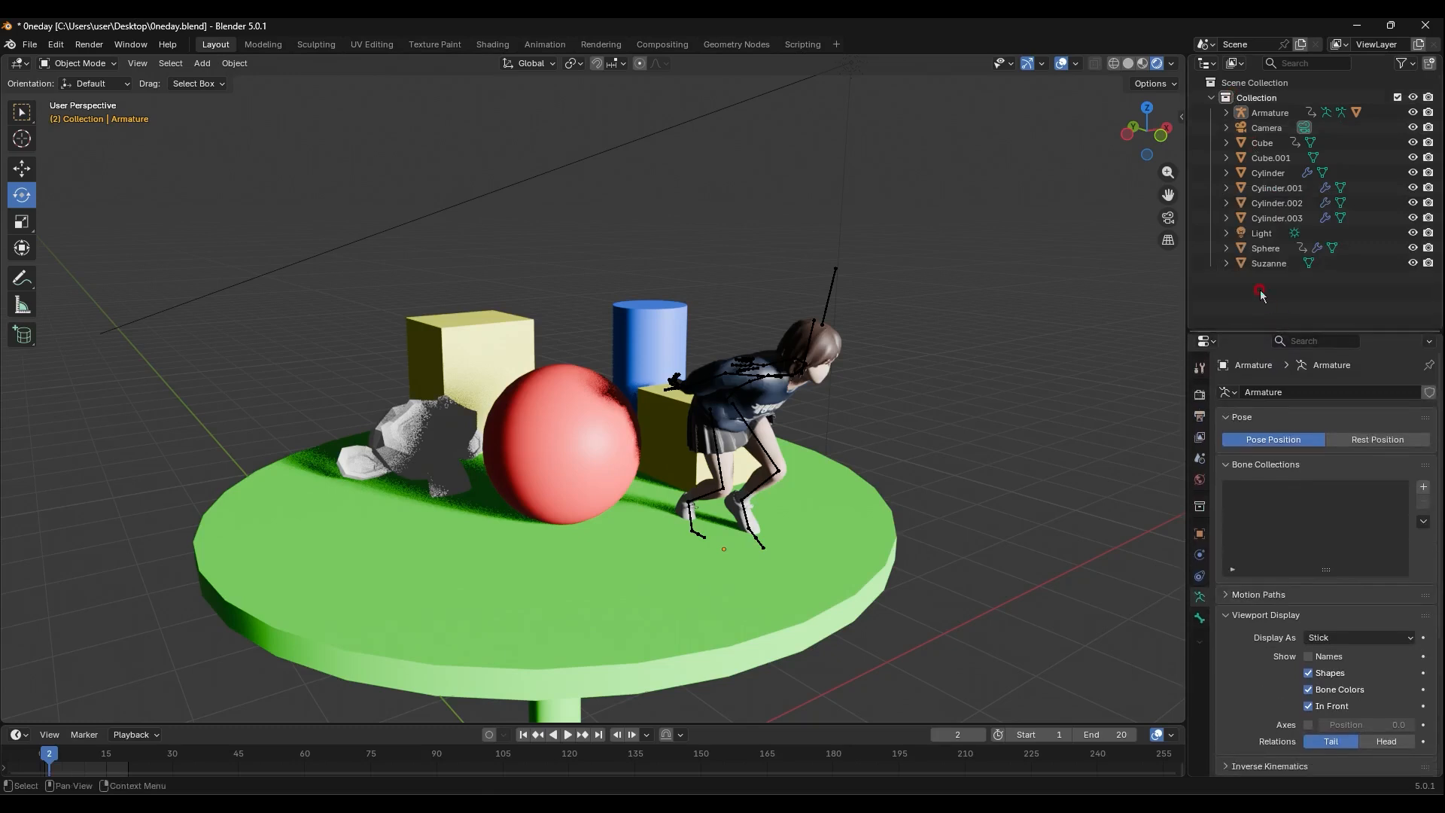
click(1261, 232)
click(1234, 459)
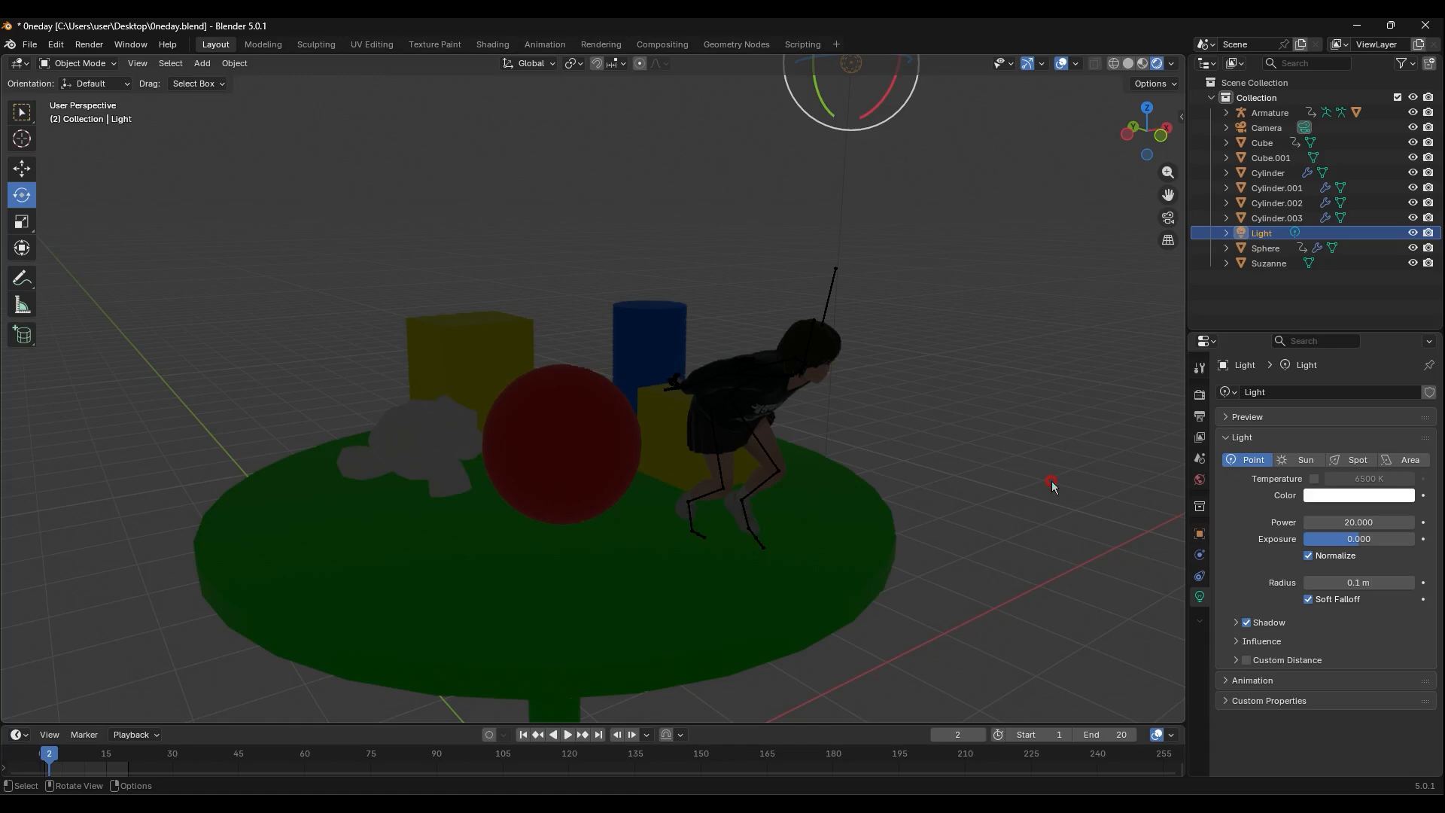
Compare the scene in Material Preview and Rendered viewport shading, then show the shading mode choices while staying in Rendered
key(z)
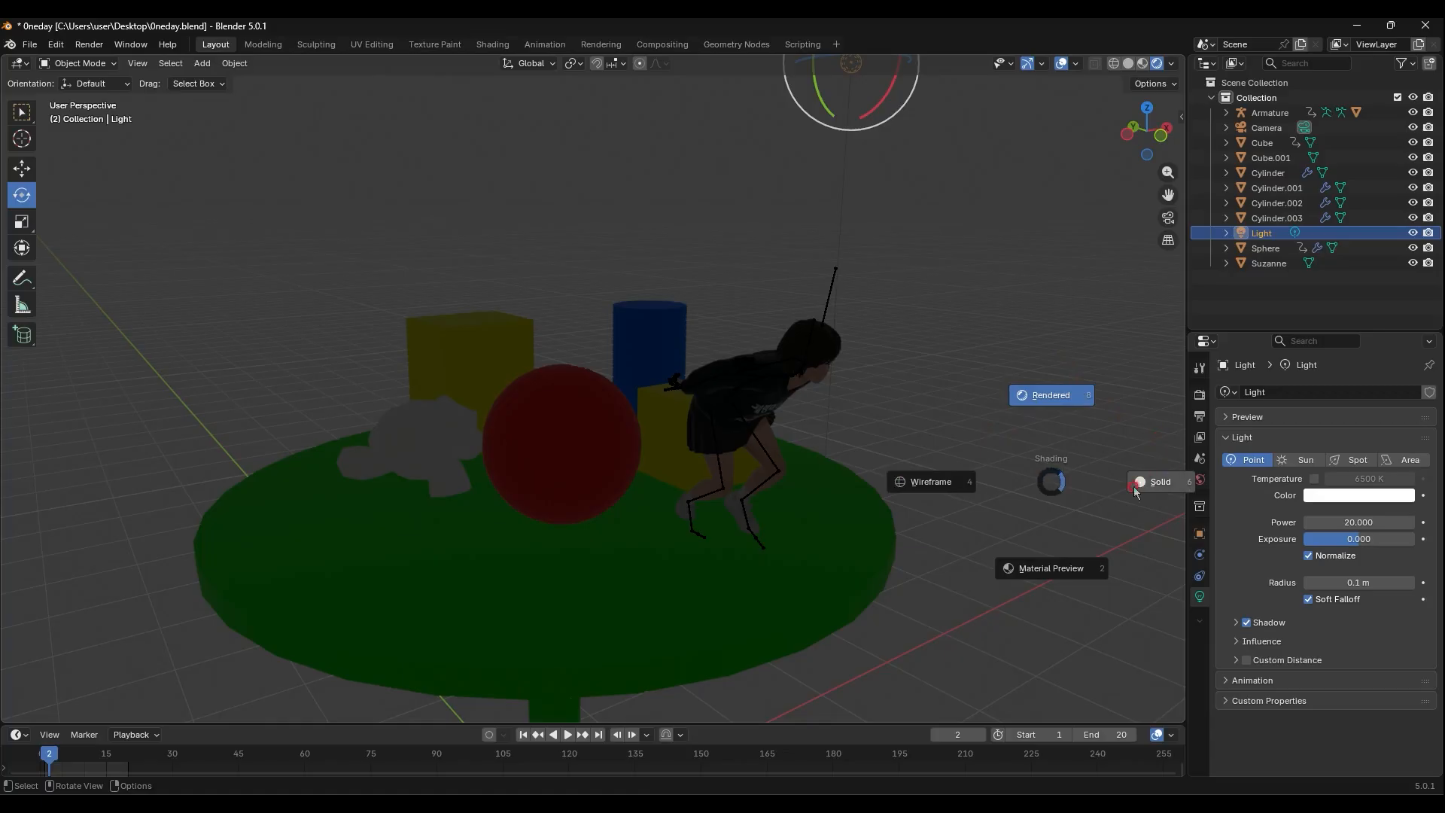
click(1052, 569)
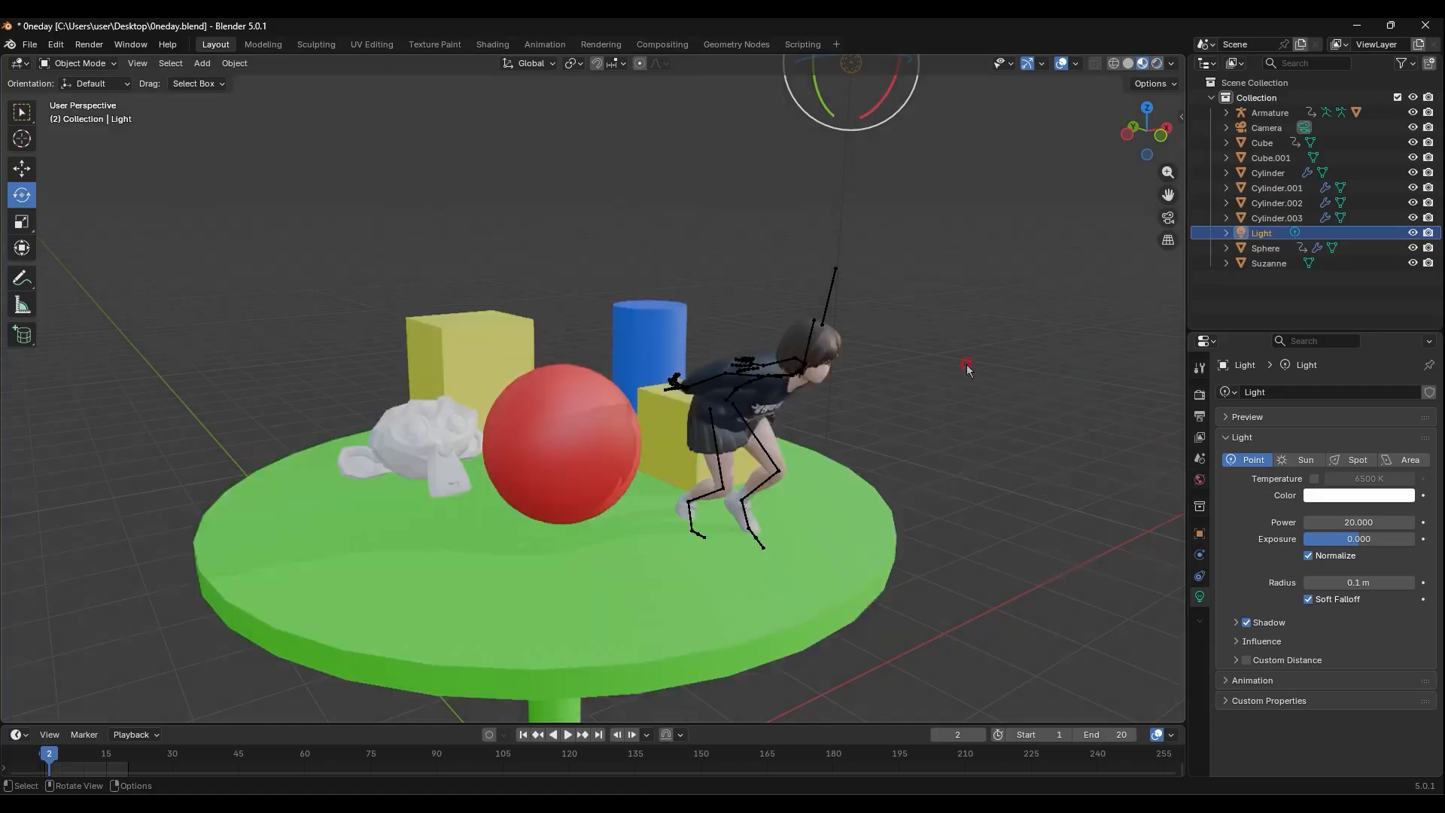
key(z)
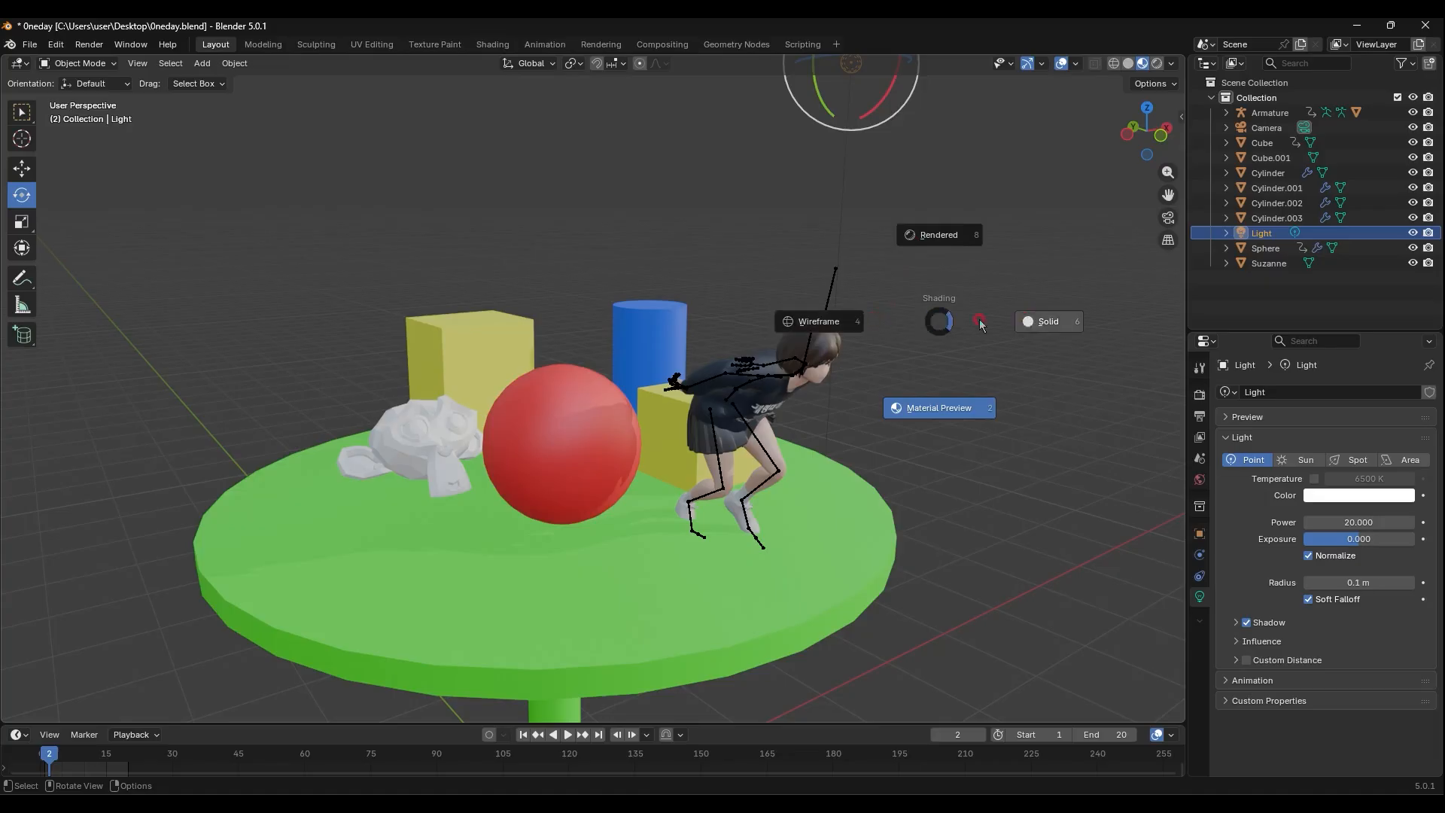
click(960, 245)
key(z)
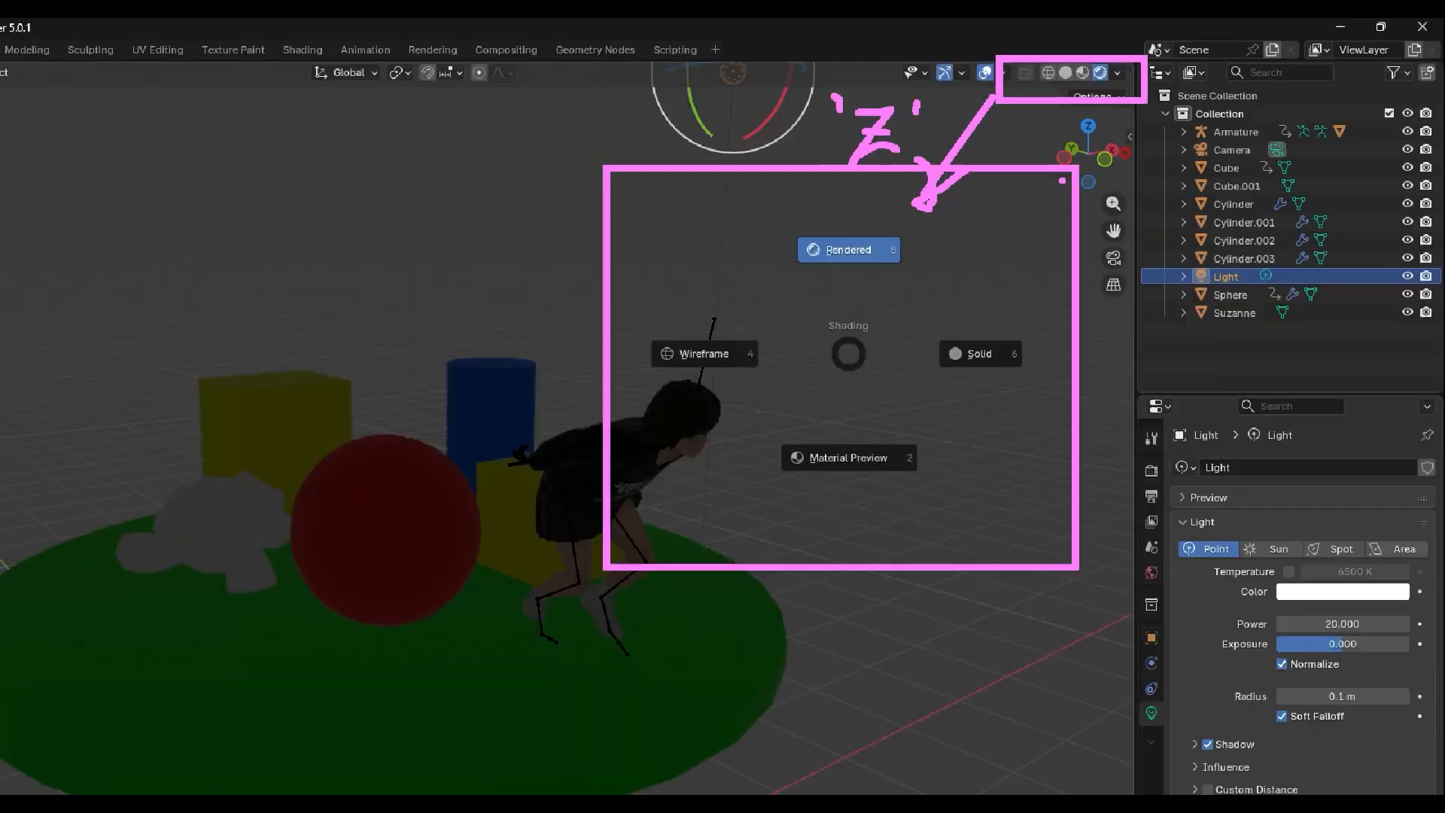
key(Escape)
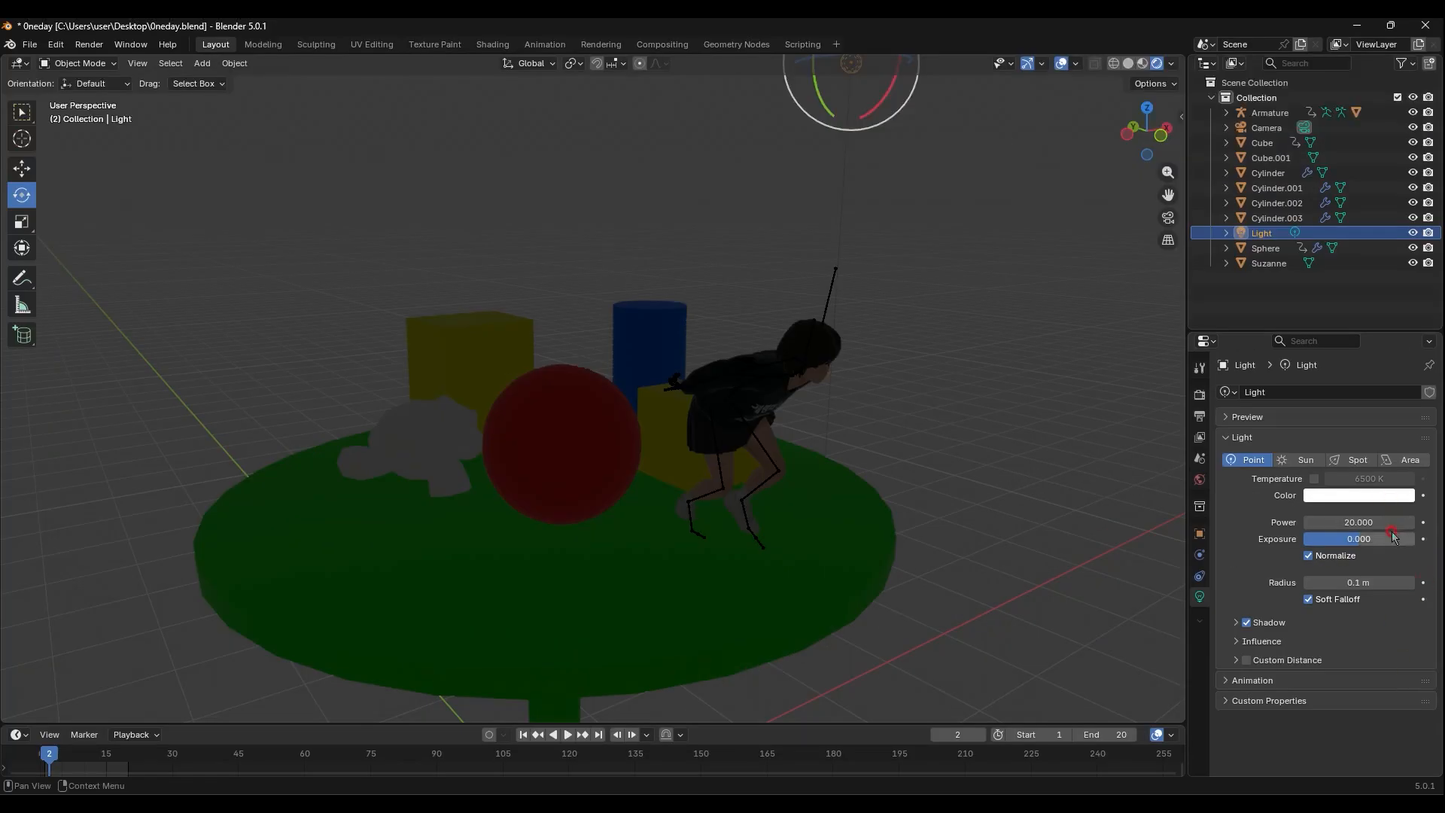
Change the light's type to Sun and rotate it freely so it shines down onto the objects on the green table
click(1296, 460)
scroll(825, 249, down, 3)
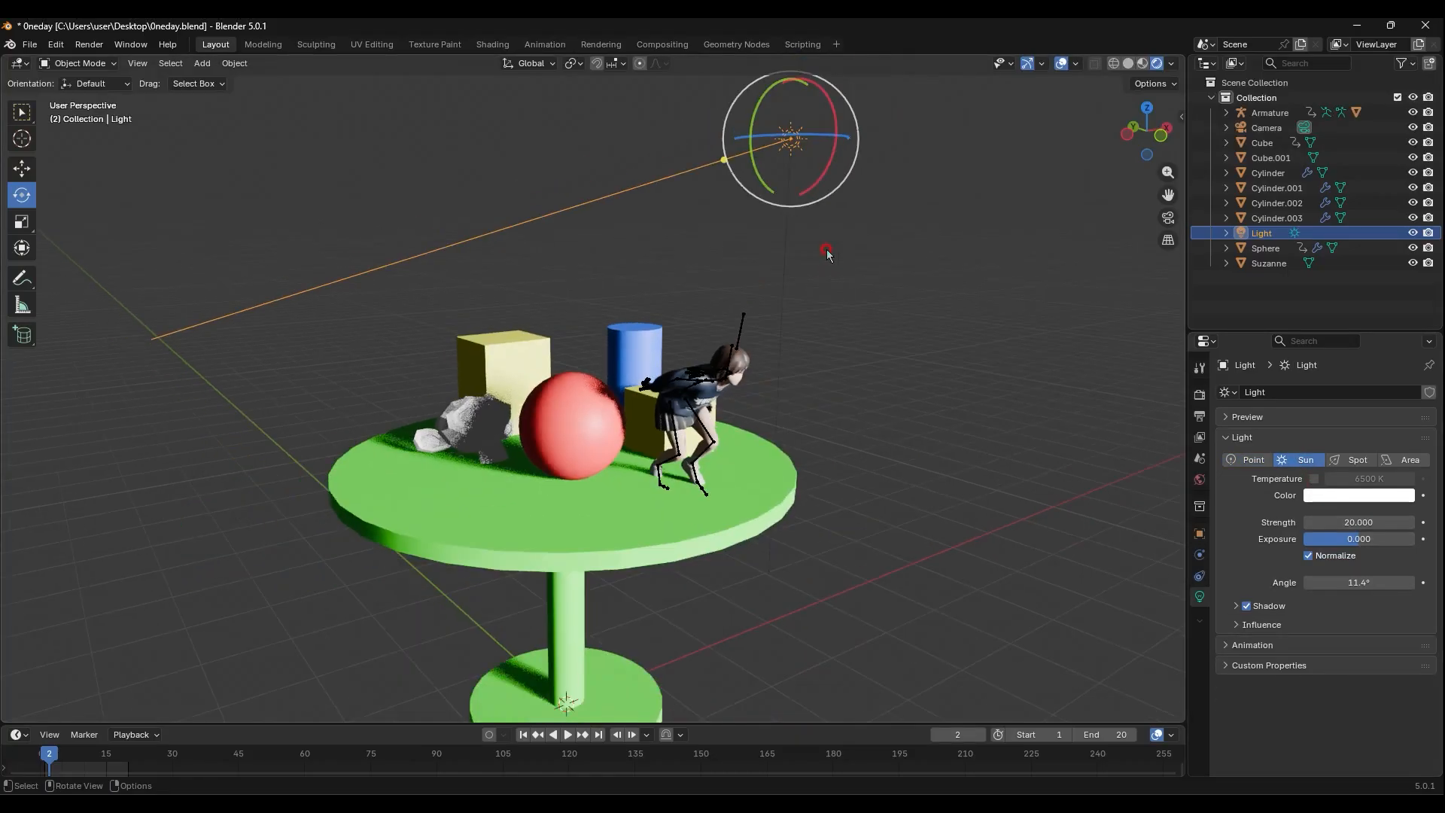
key(r)
key(r)
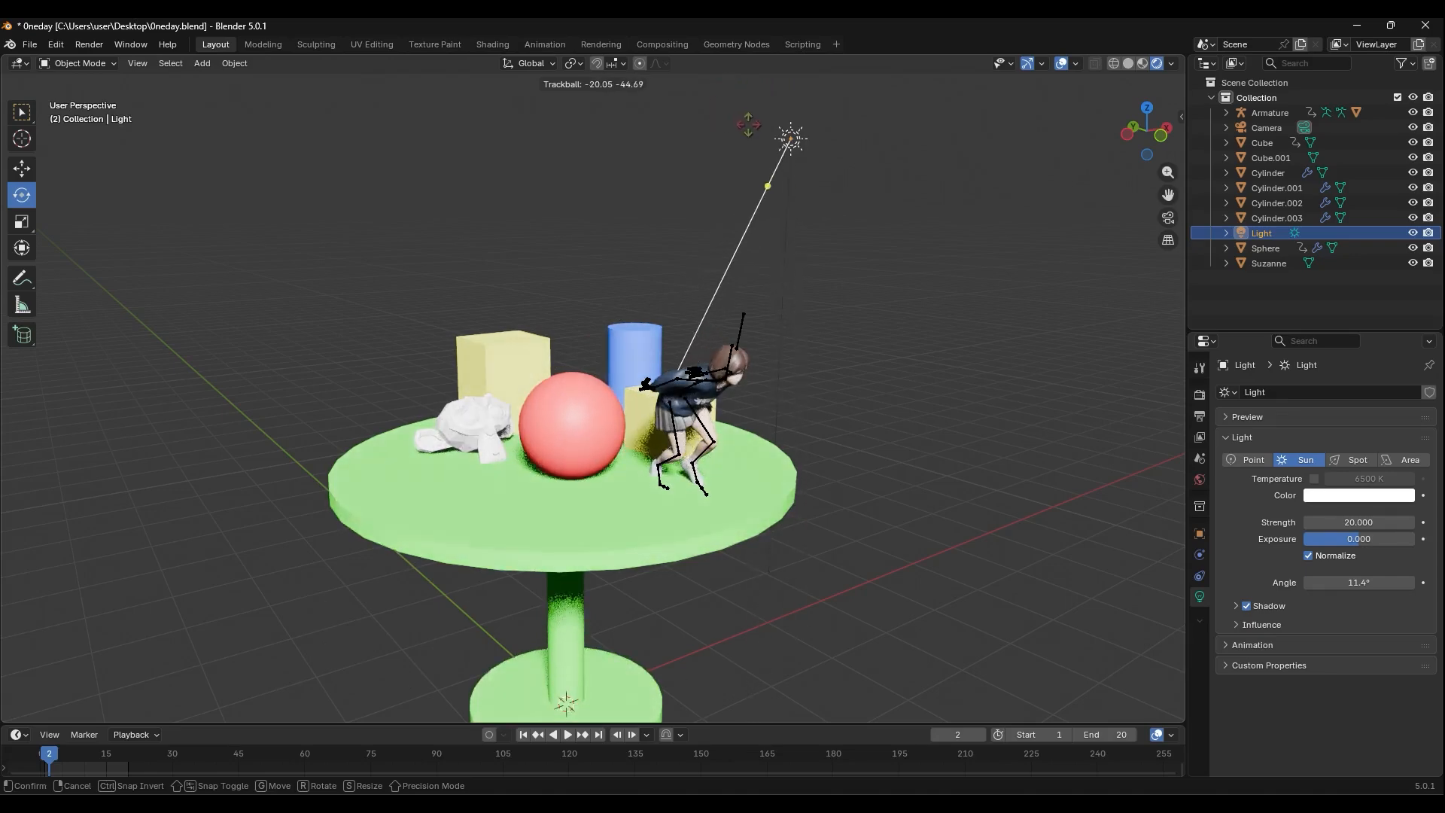
click(786, 253)
scroll(788, 256, up, 4)
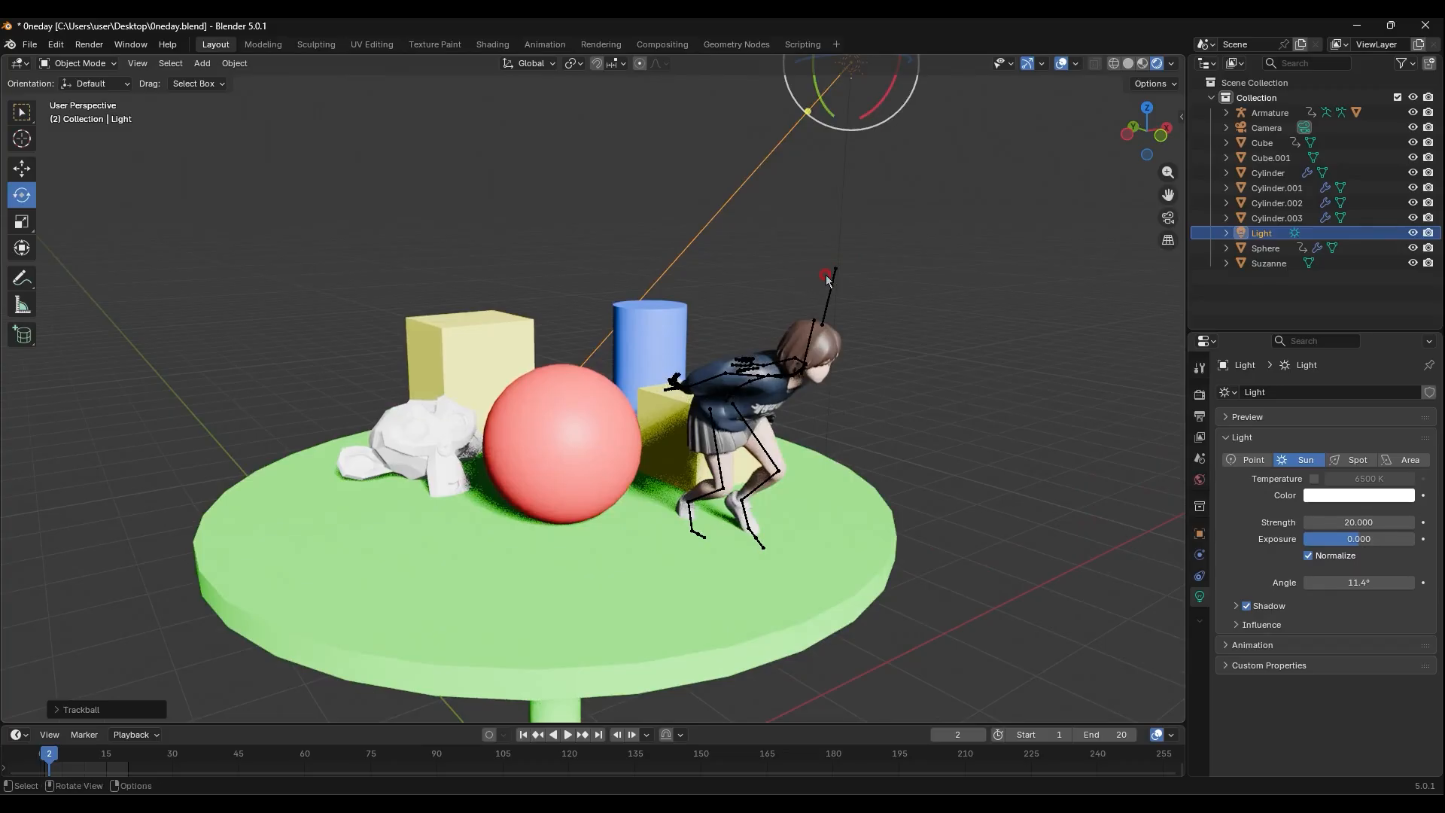
middle_drag(805, 283, 820, 301)
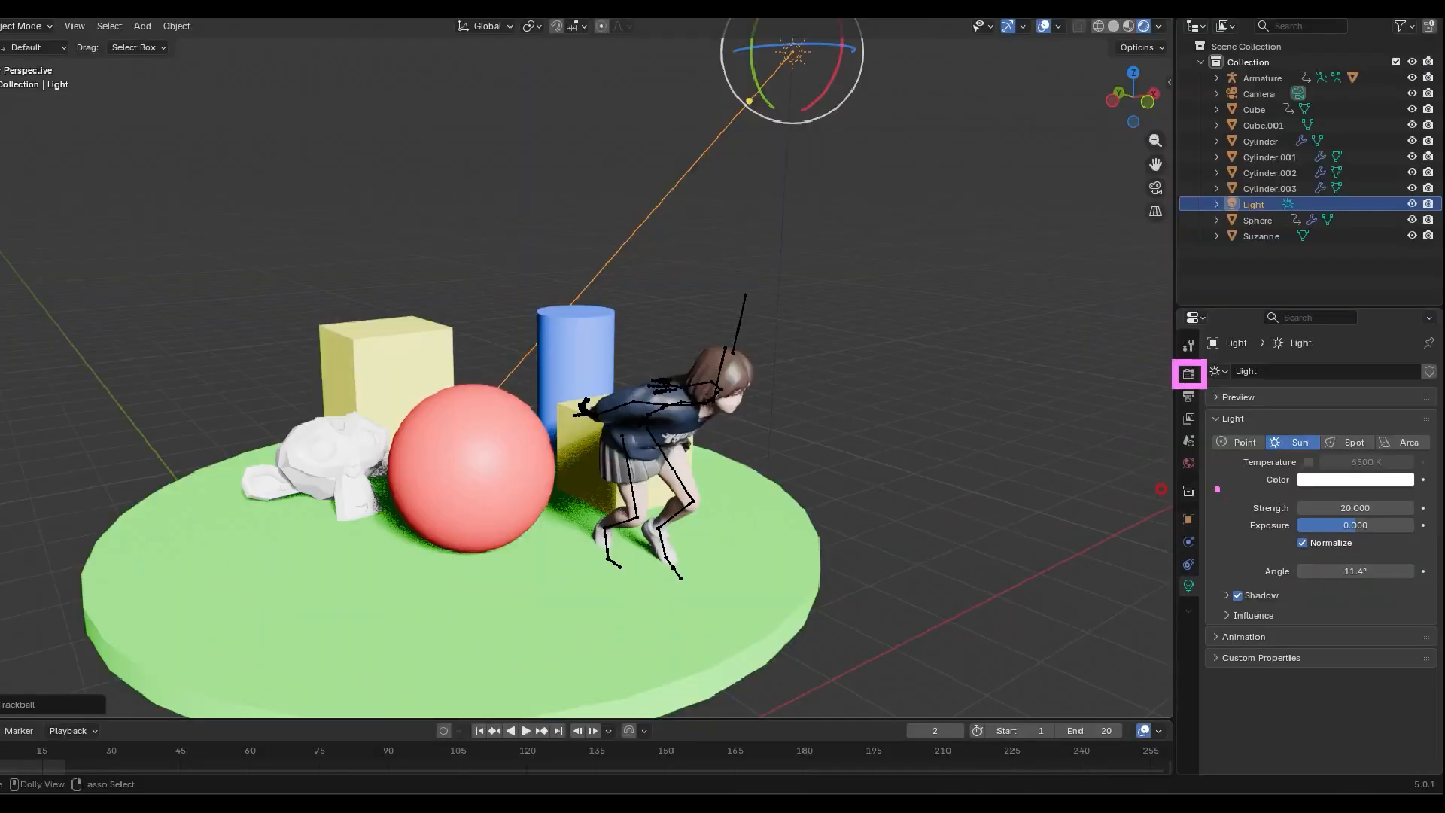
Set the scene's render engine to Cycles with GPU Compute as the rendering device
drag(1186, 394, 1189, 394)
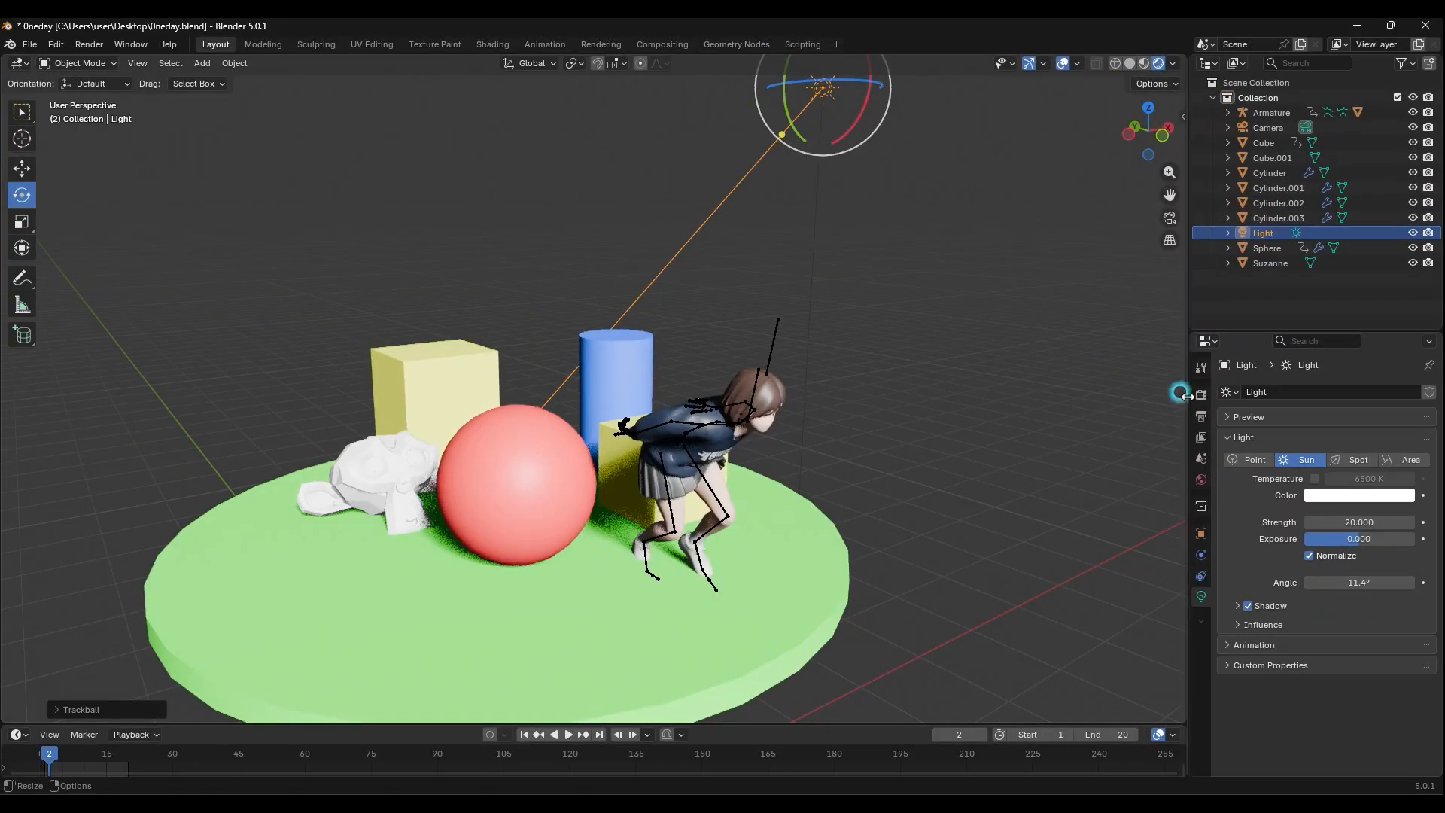
click(1200, 396)
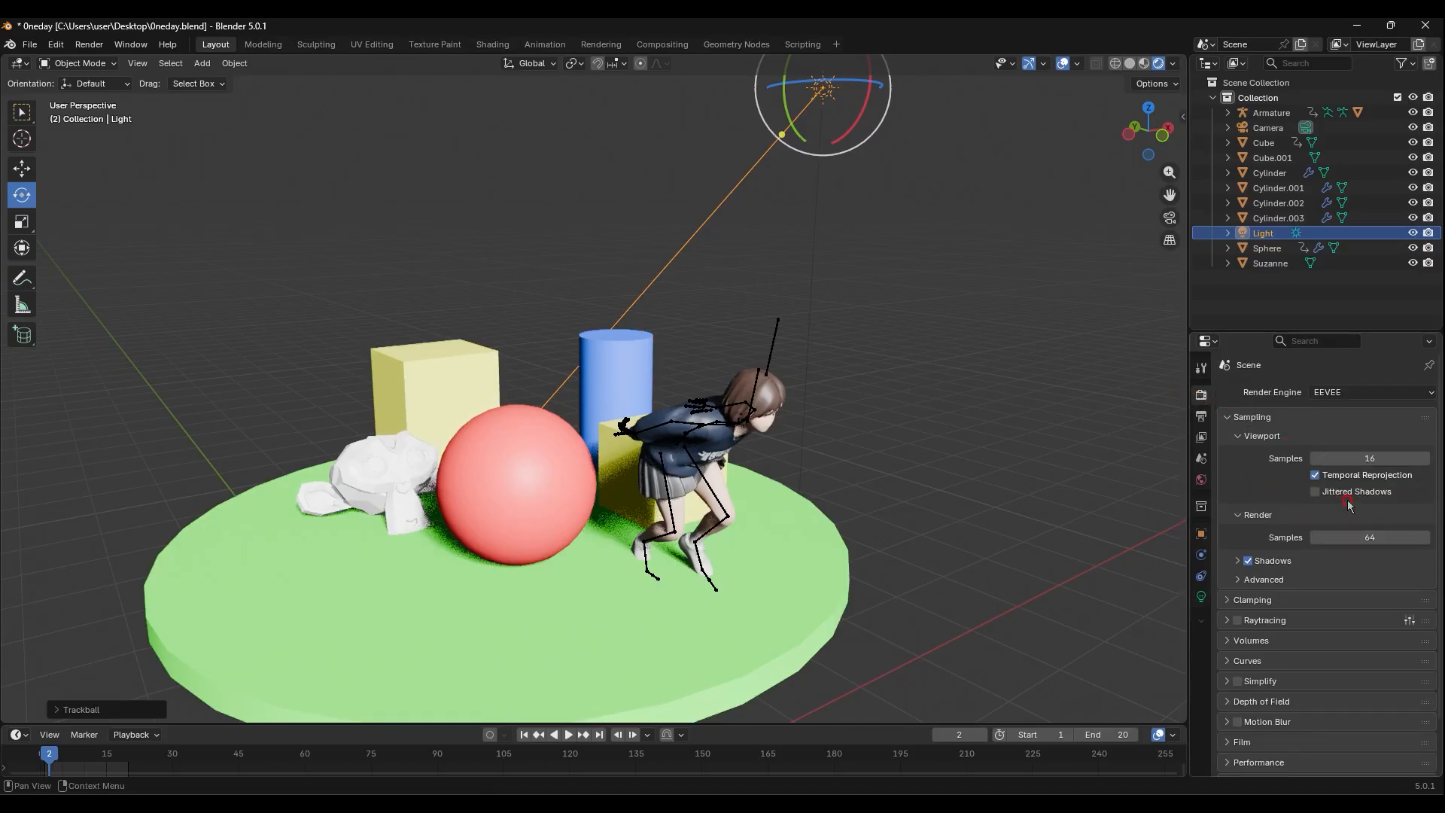
click(1374, 393)
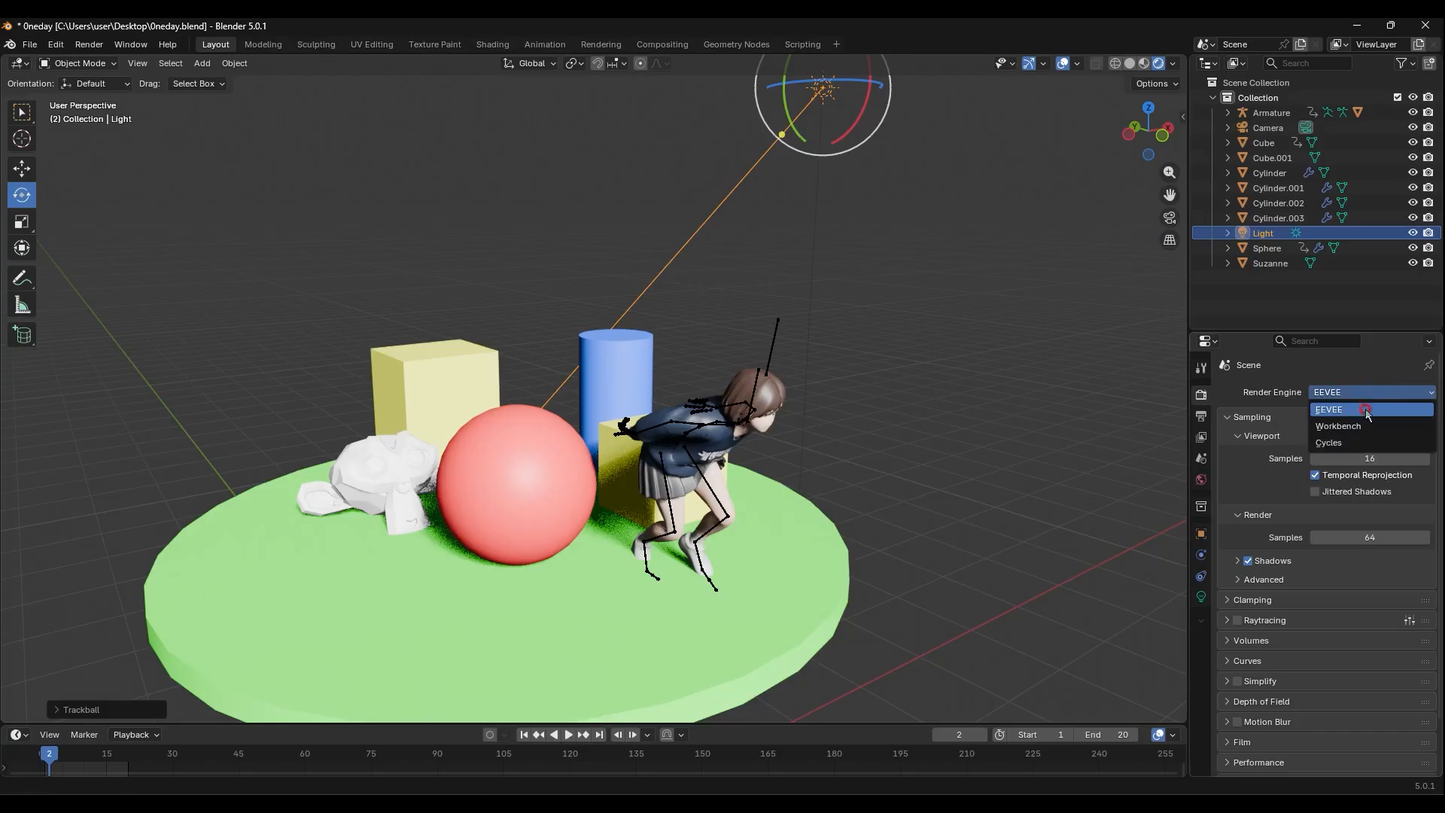
click(1368, 443)
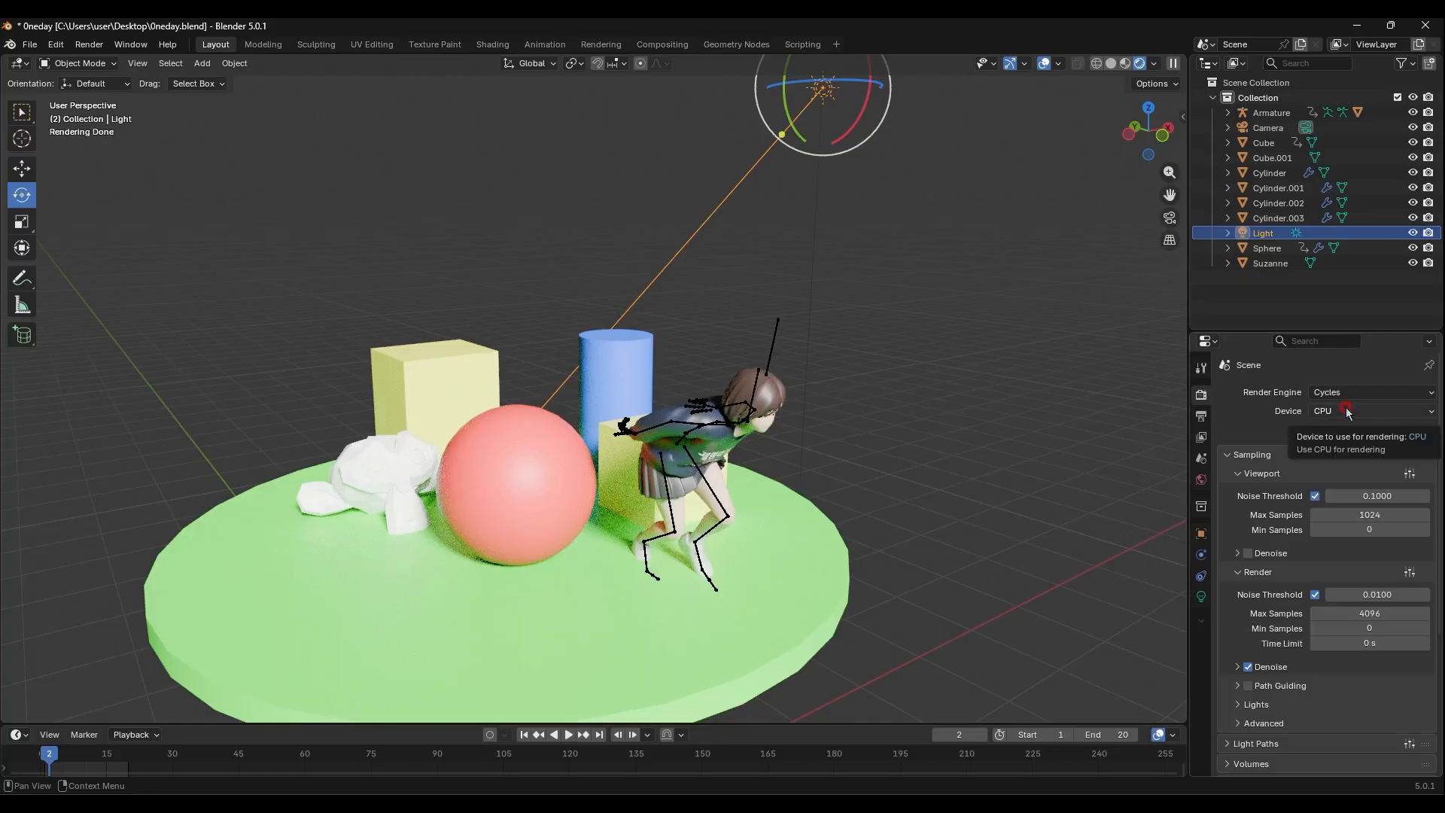
click(1347, 411)
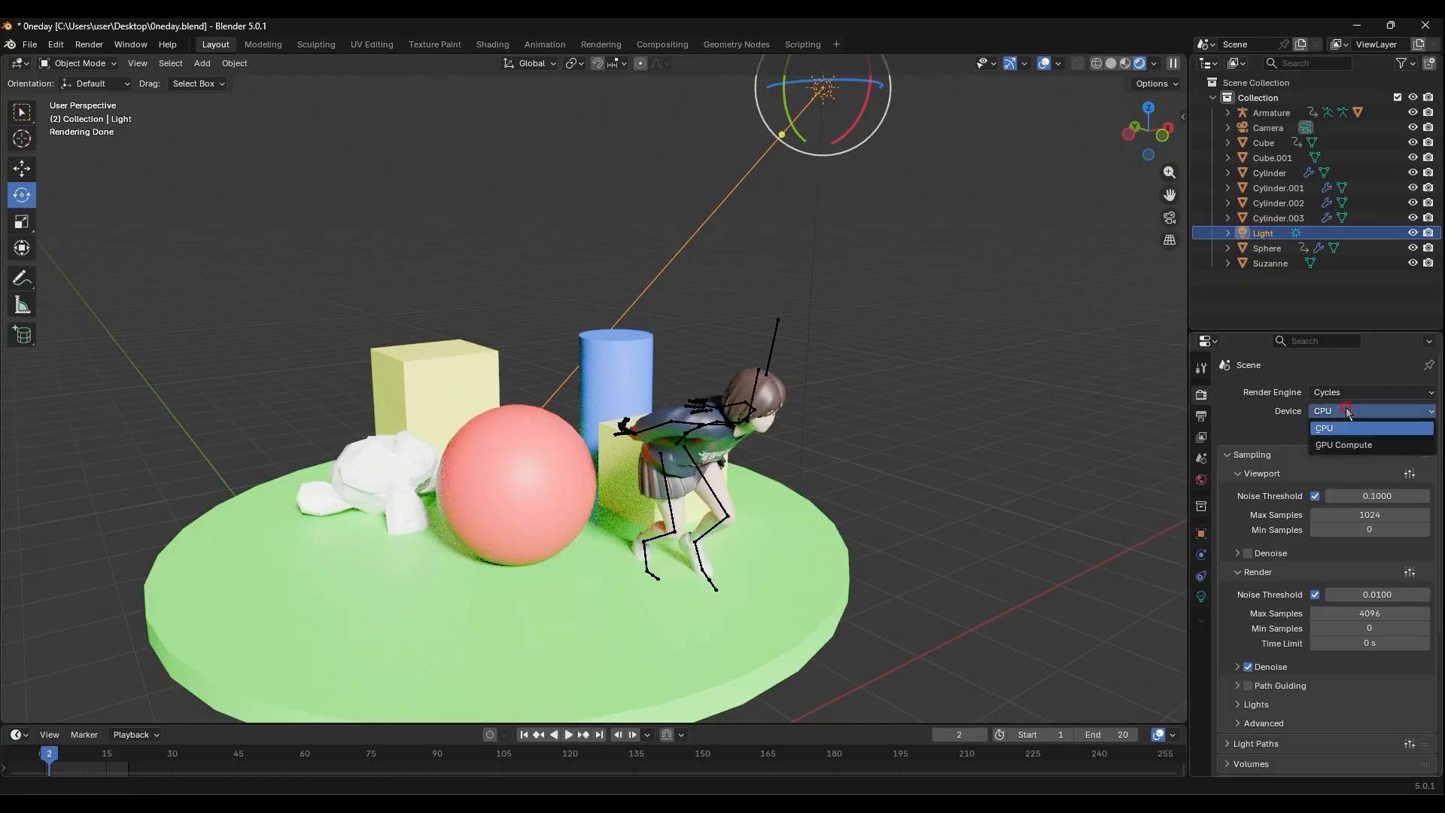
click(1359, 444)
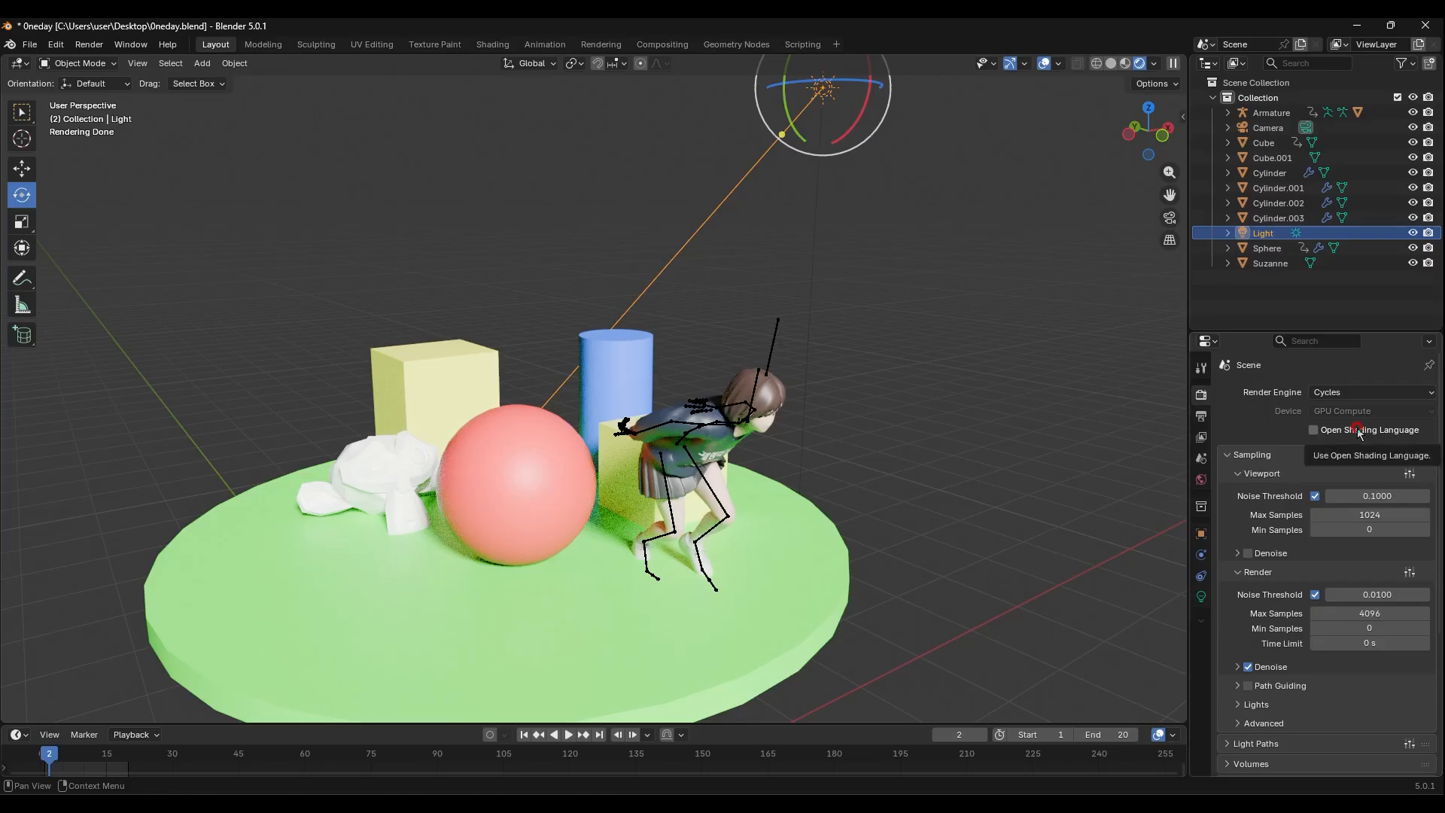
Leave the viewport Max Samples value as it is and switch the render engine back to EEVEE
click(1350, 514)
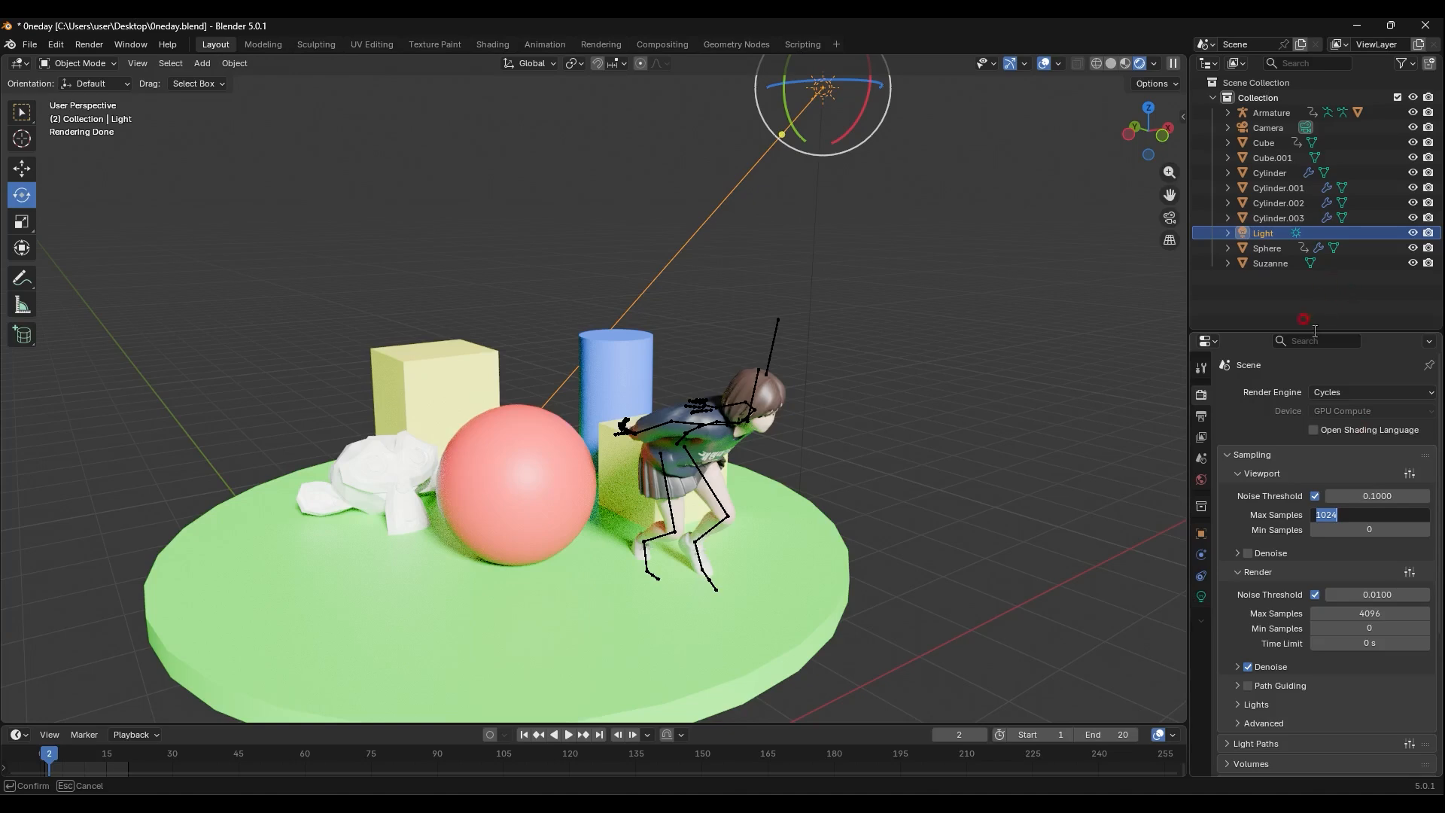
click(1312, 369)
click(1326, 392)
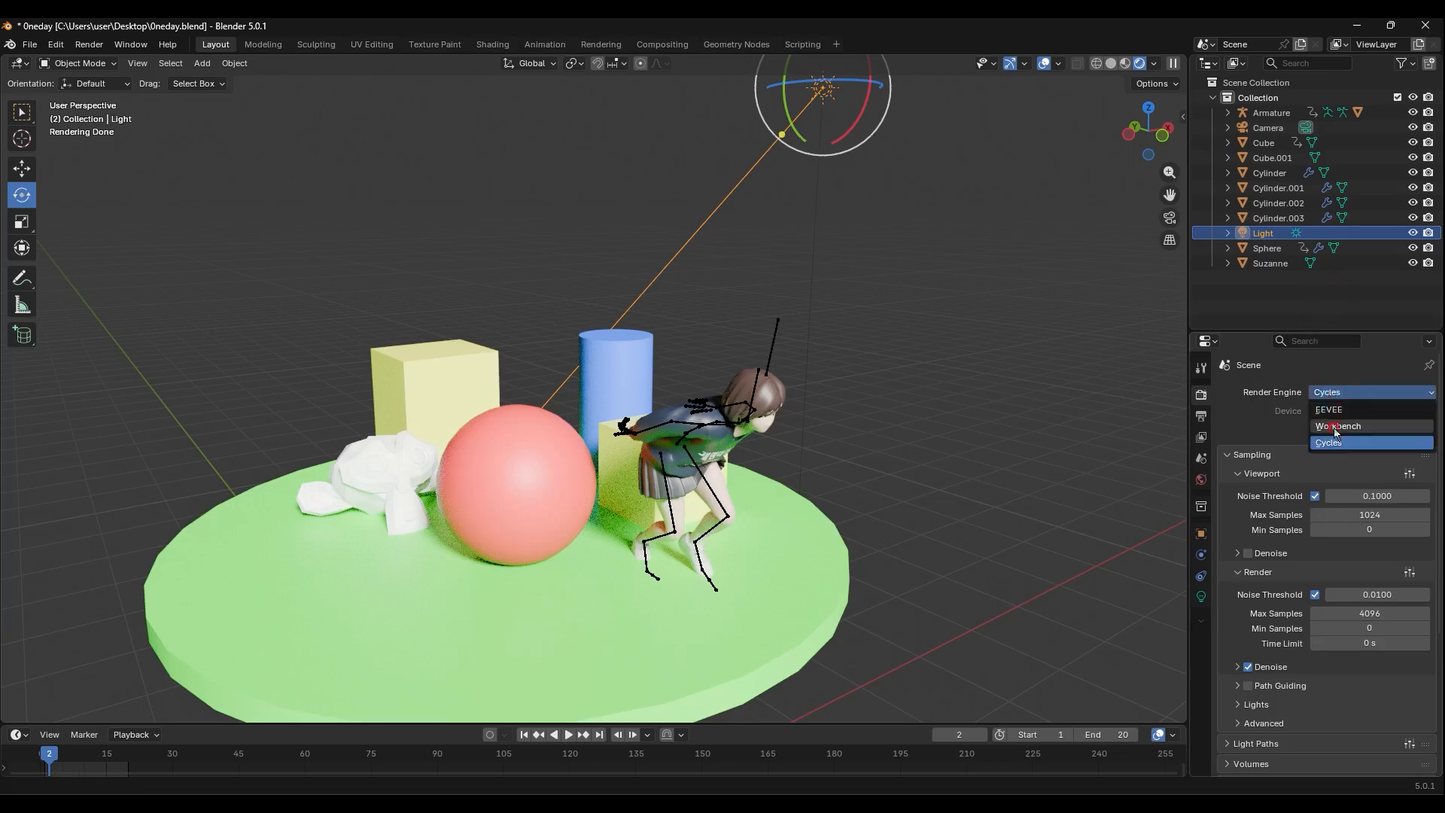
click(1330, 412)
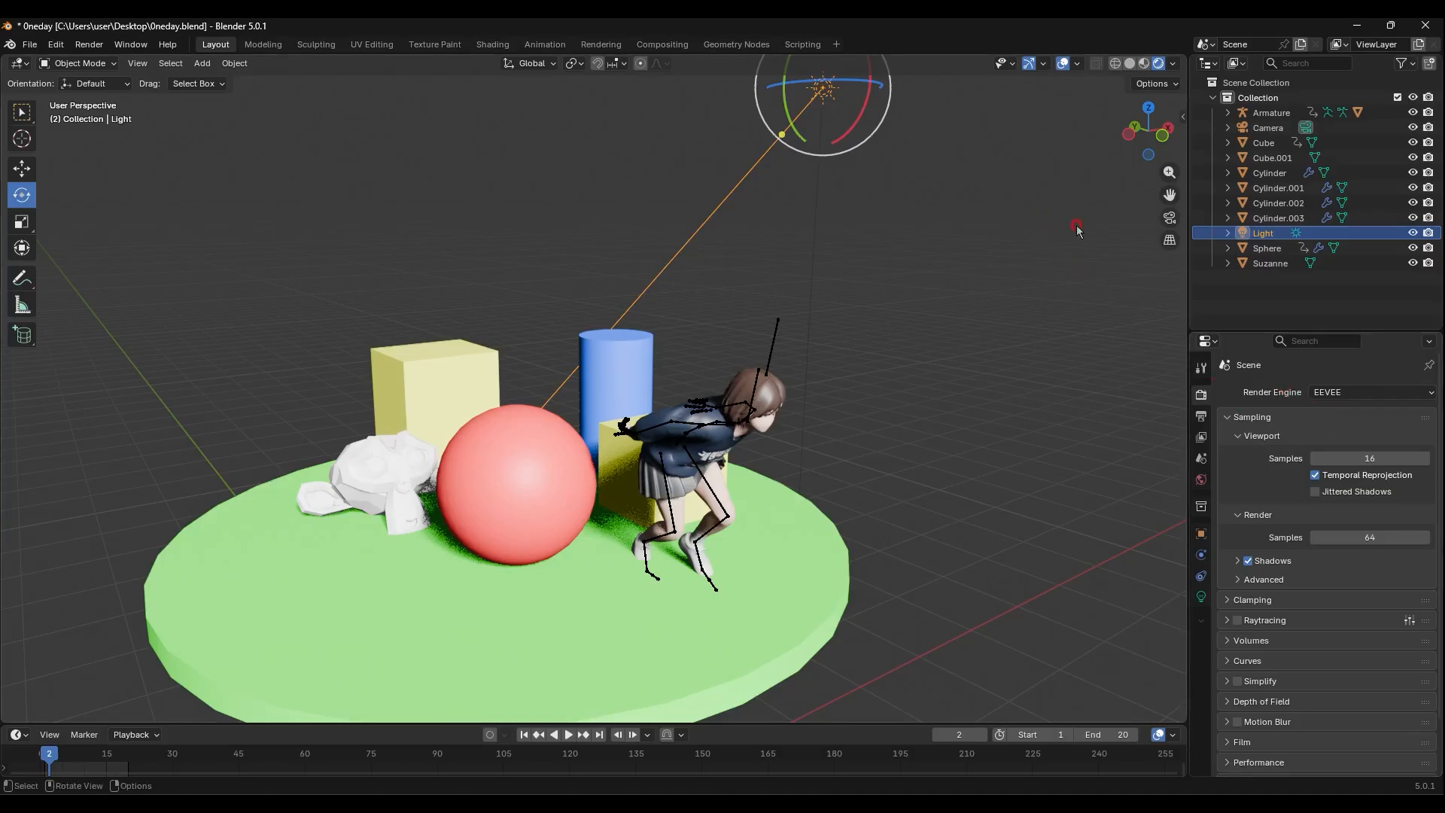
Set the media type in the scene's output settings to Video
click(1201, 367)
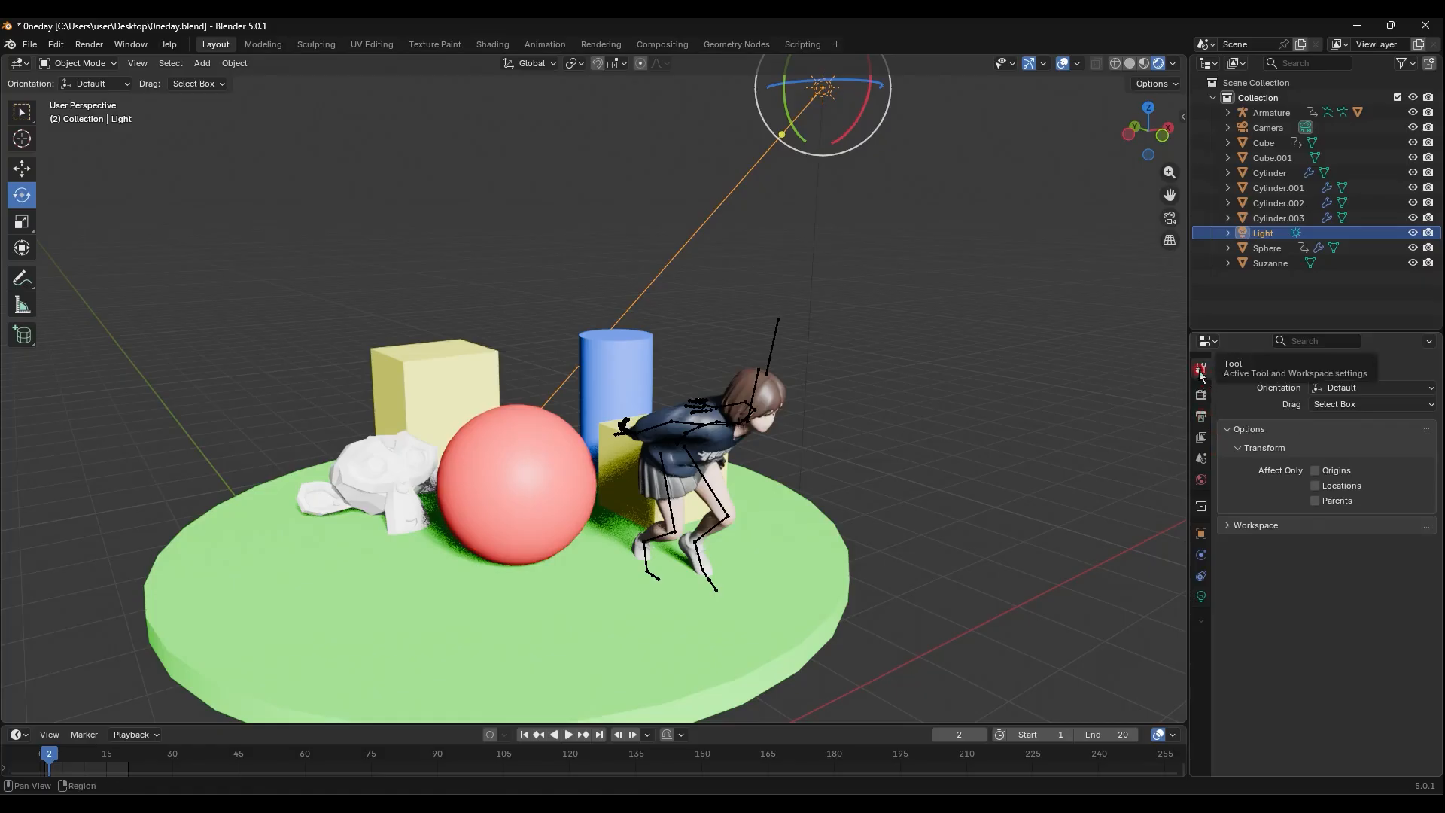
click(1201, 418)
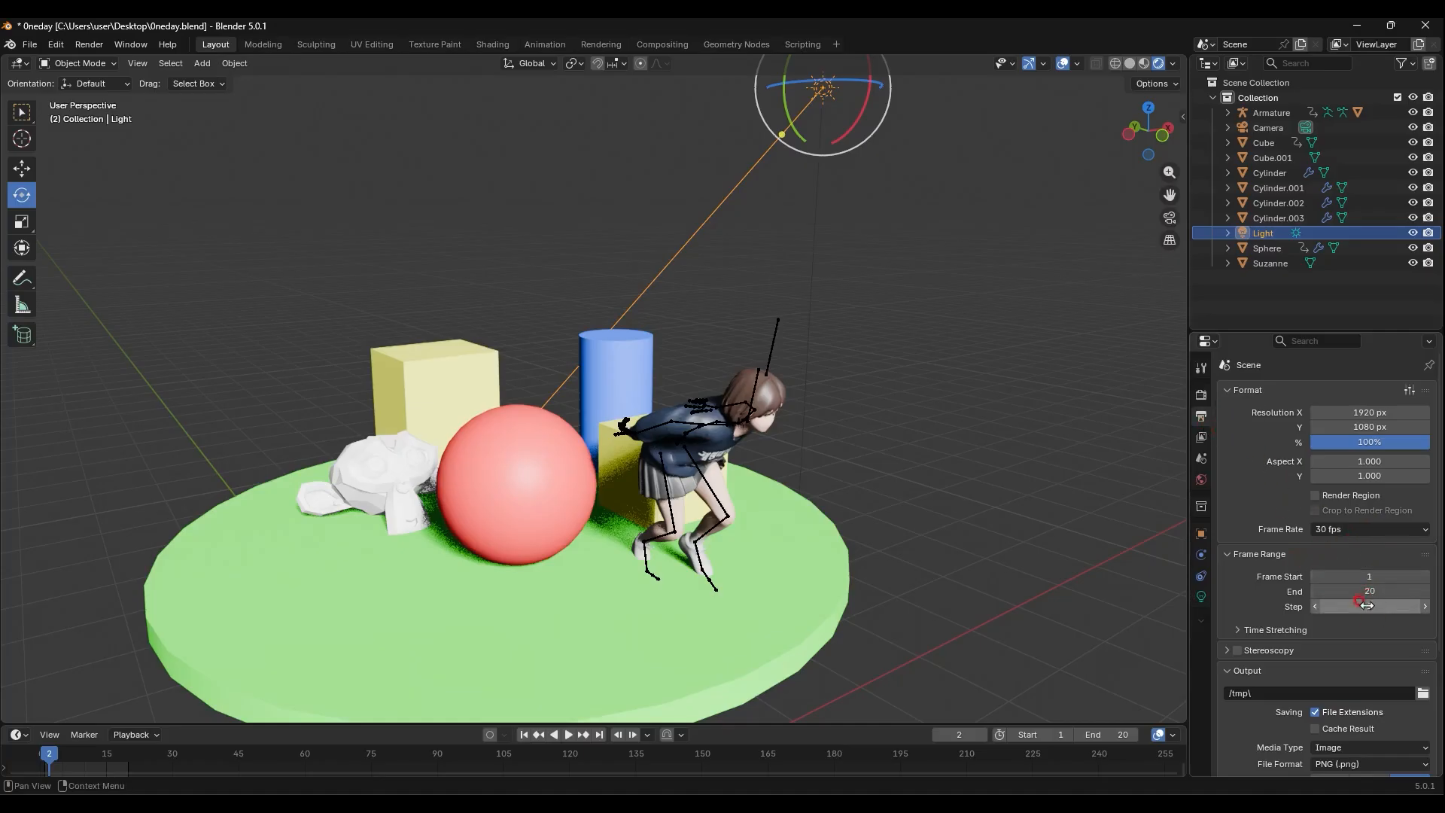
scroll(1367, 662, down, 1)
scroll(1367, 662, down, 4)
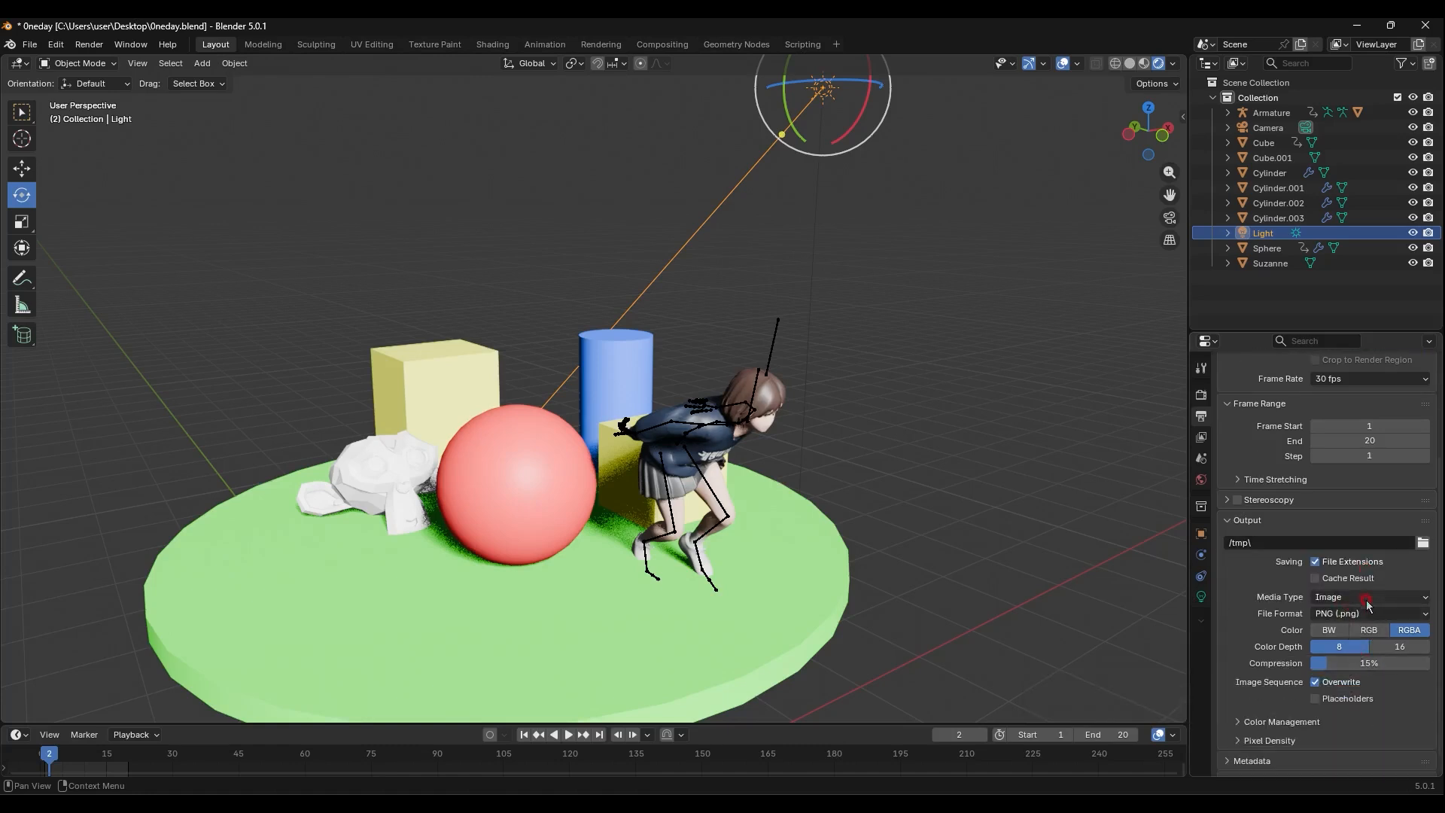
click(1341, 599)
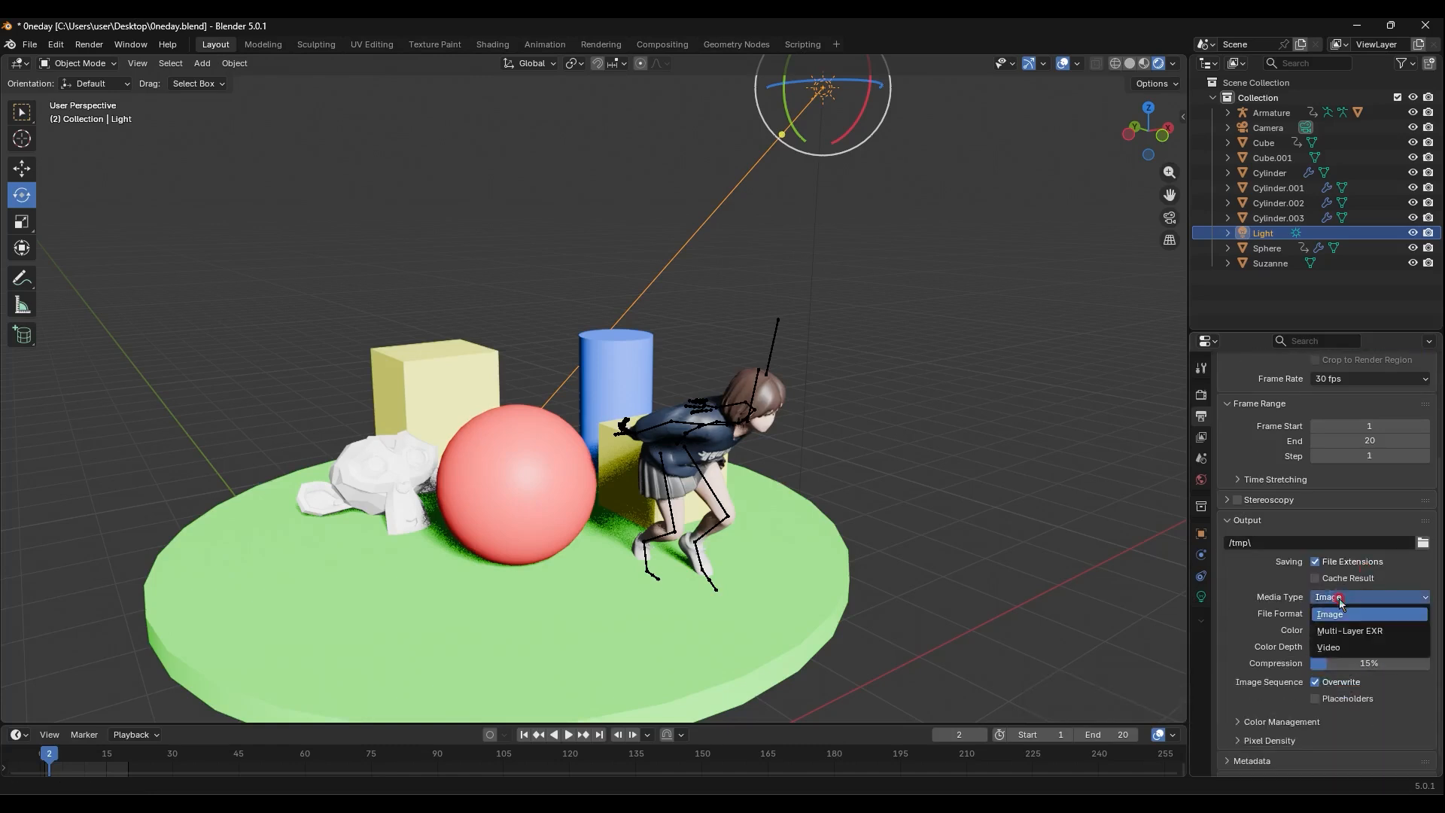
click(1377, 647)
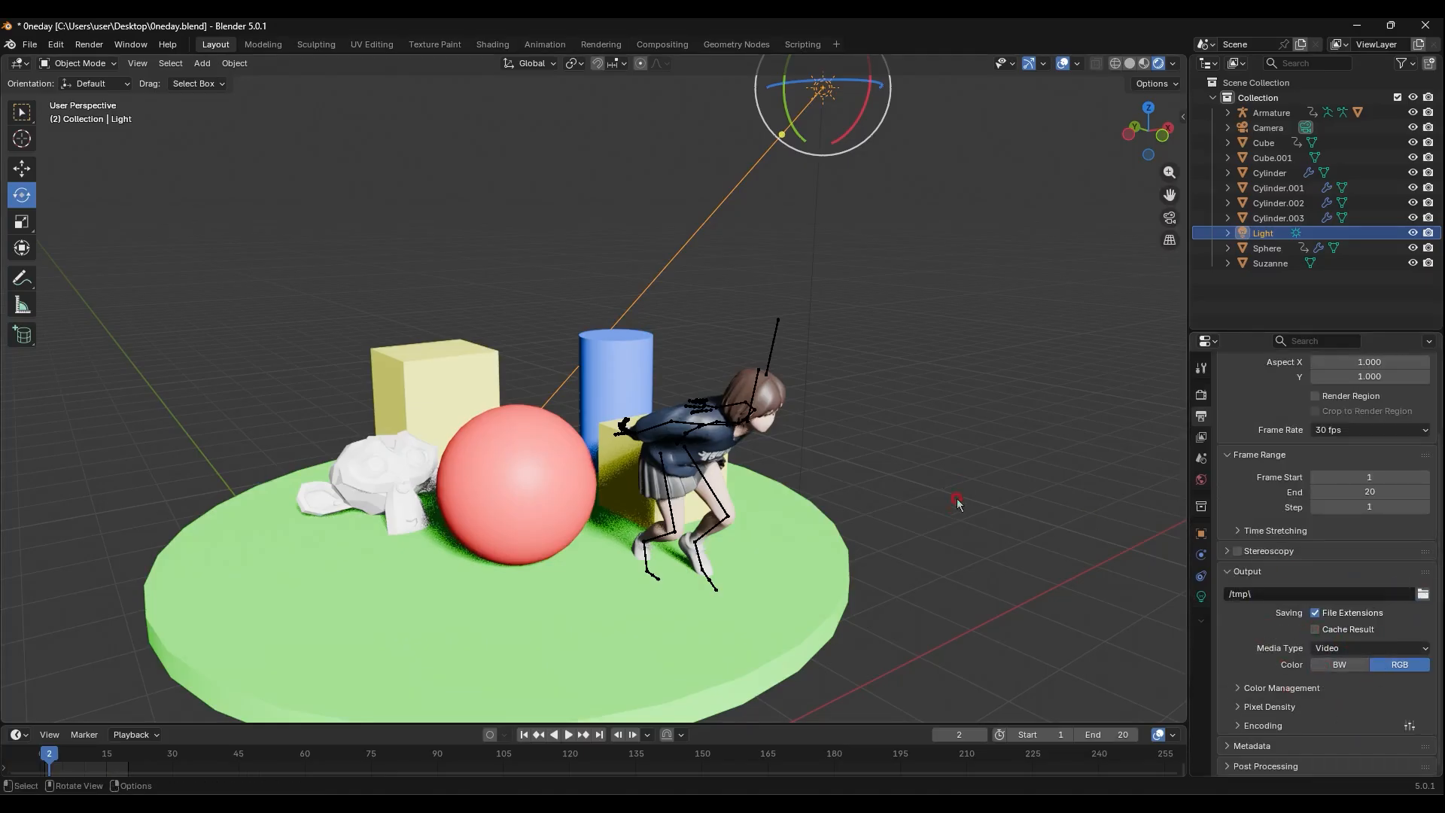
Set the render output location to the Desktop with the file name oneday
click(1422, 594)
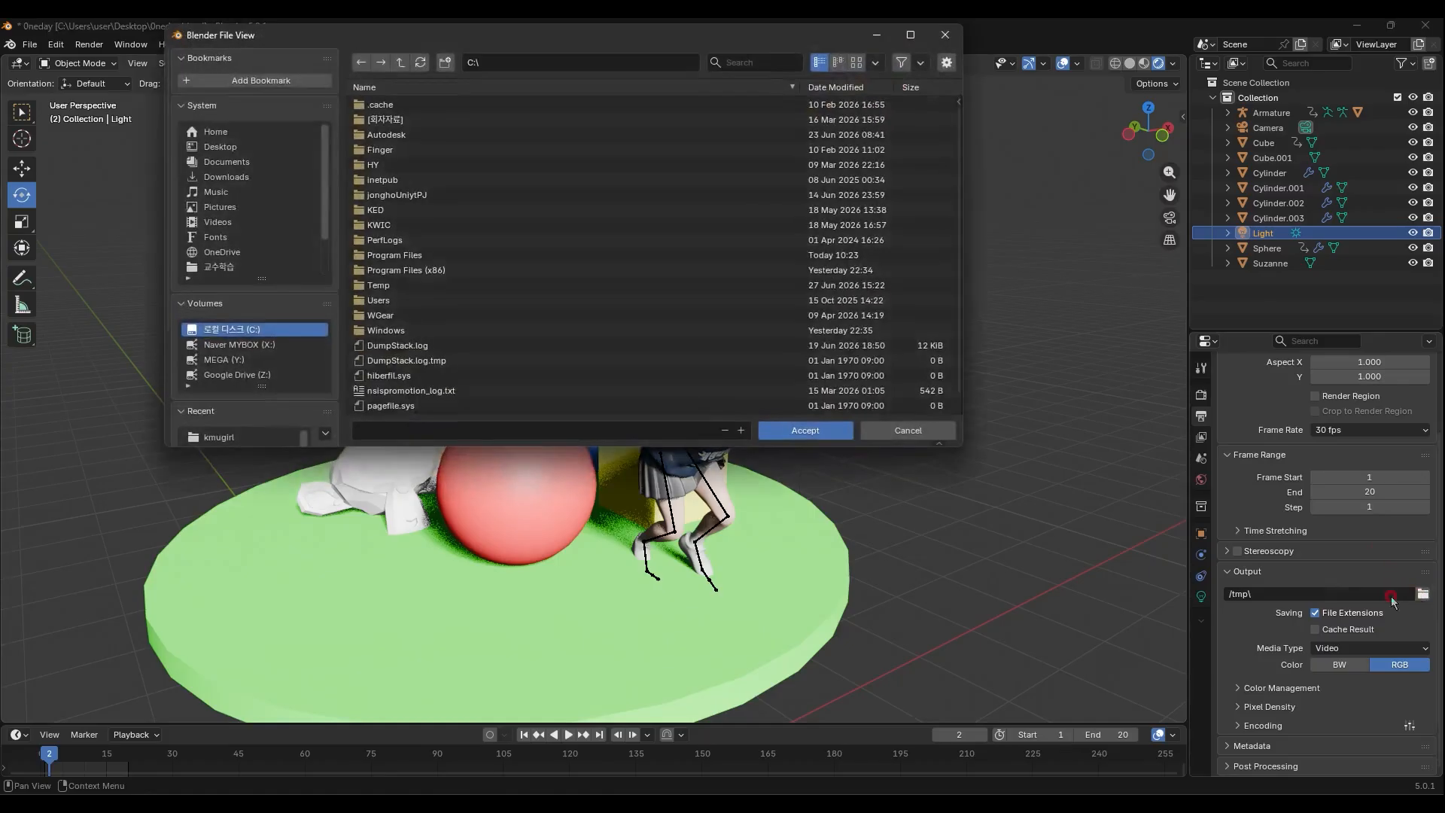
click(249, 148)
click(423, 427)
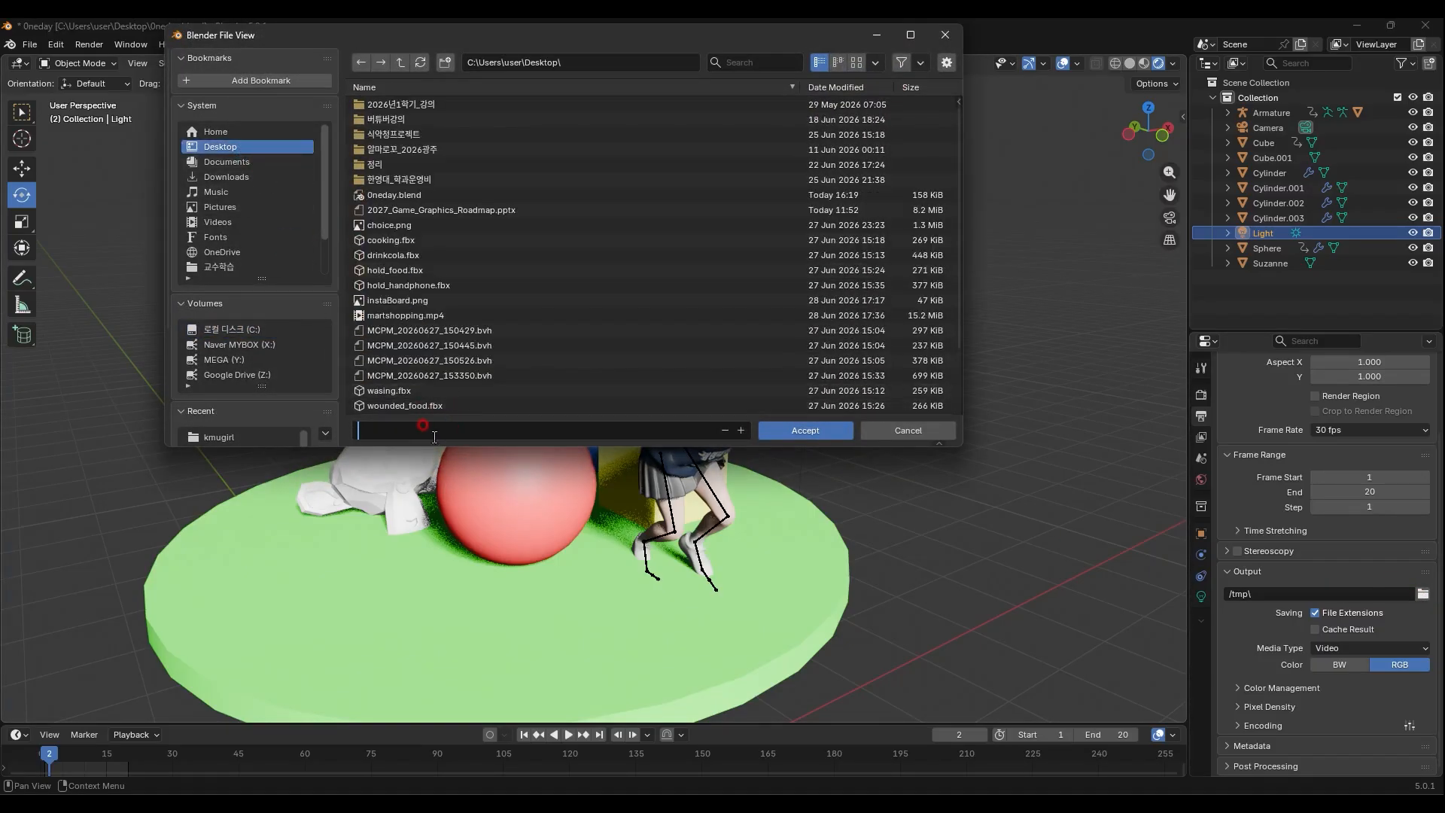
text(oneday)
click(798, 433)
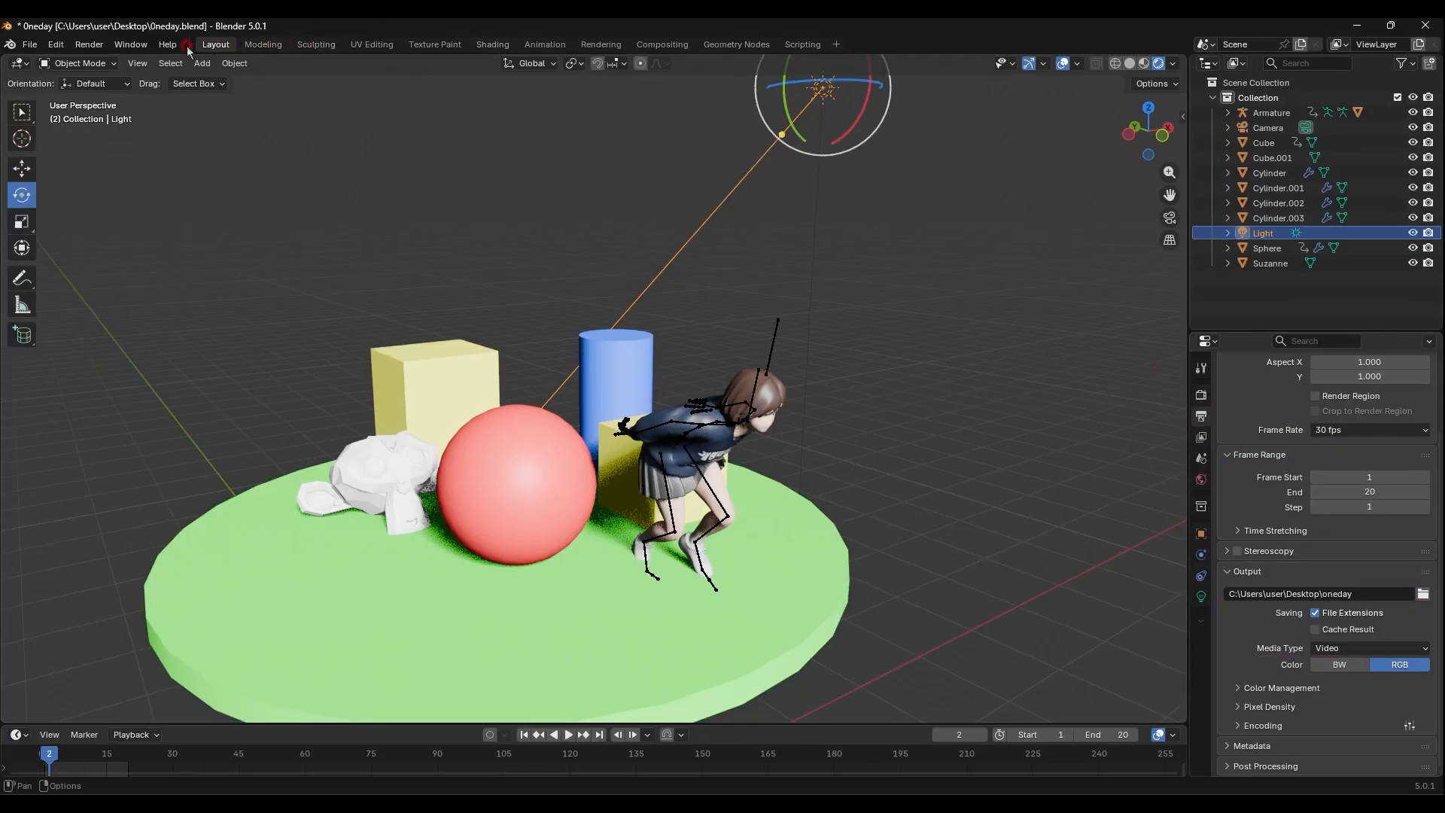
Render the whole animation to the output file and close the render window when it finishes
click(89, 45)
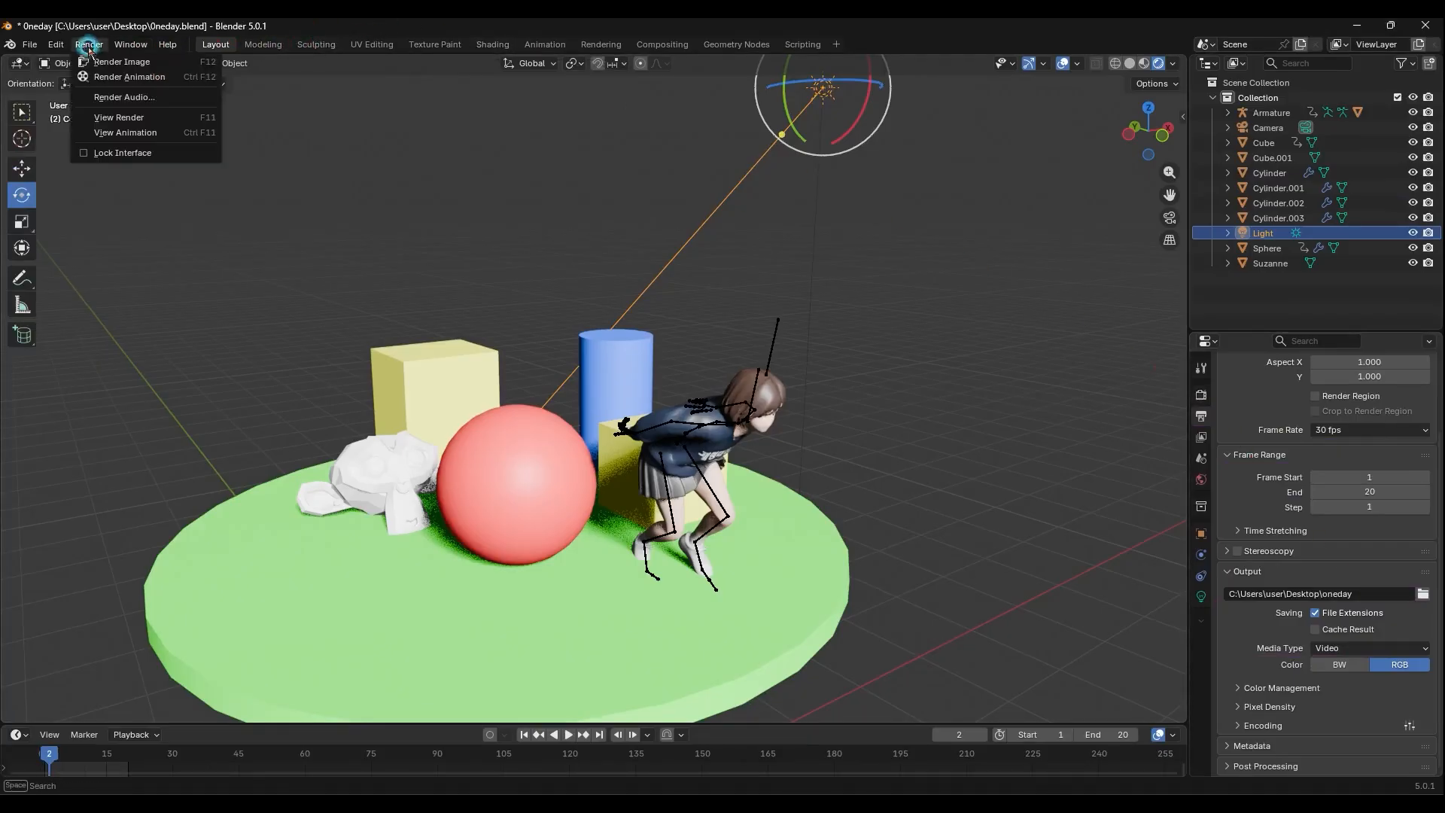
click(123, 78)
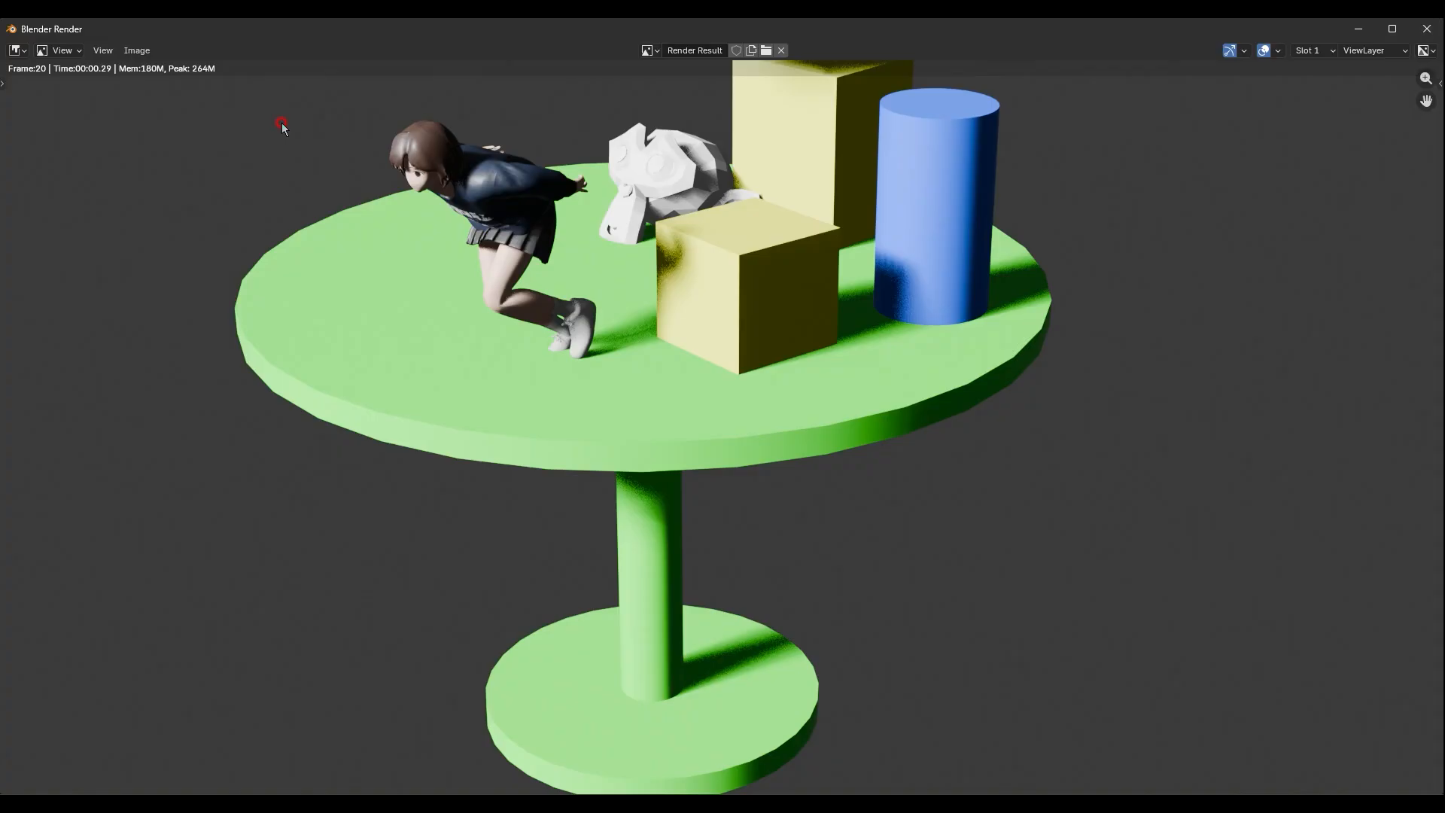
click(1426, 29)
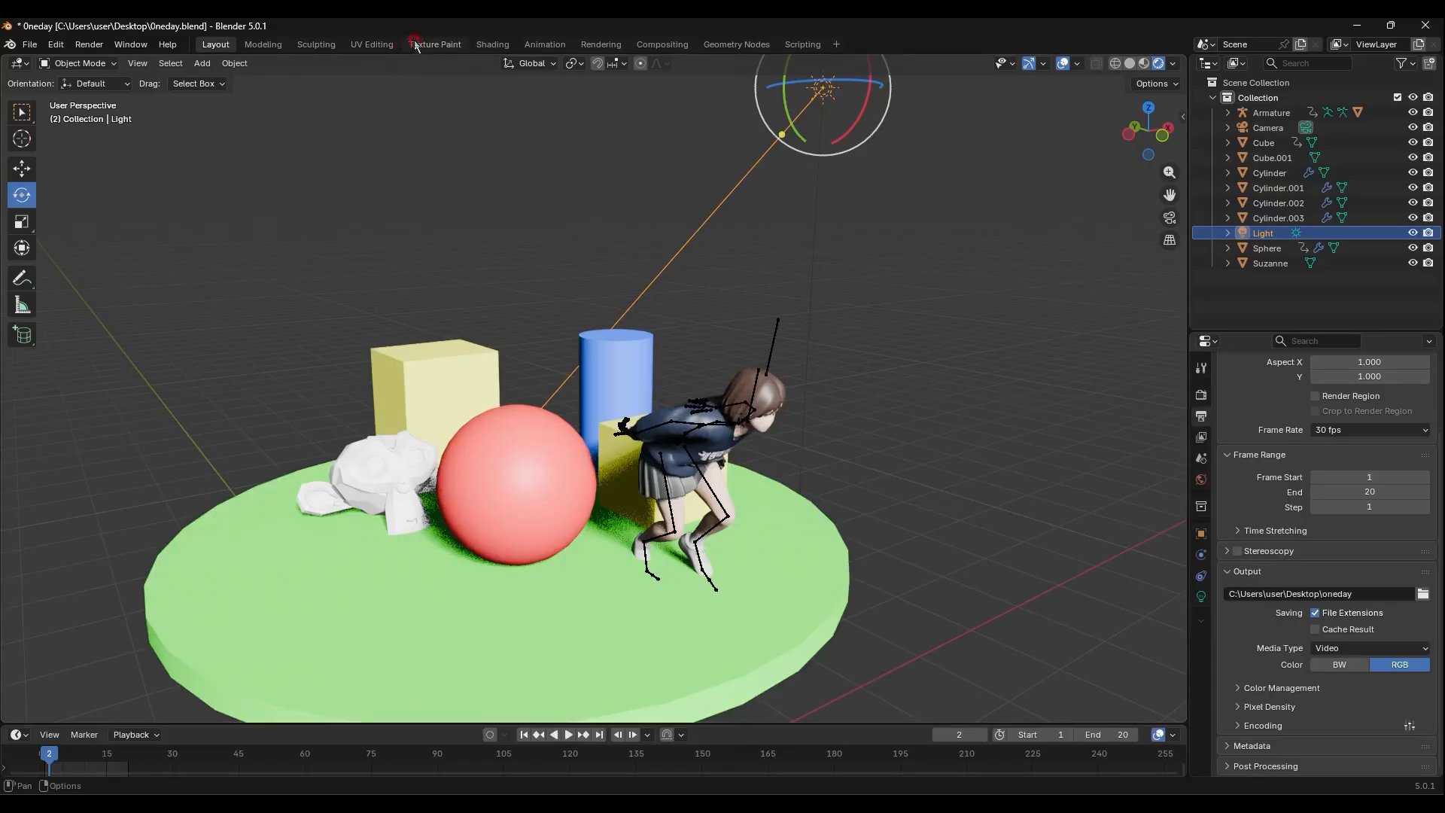
Switch to the Animation workspace, then bring up the Desktop folder in File Explorer and find the rendered video
click(543, 45)
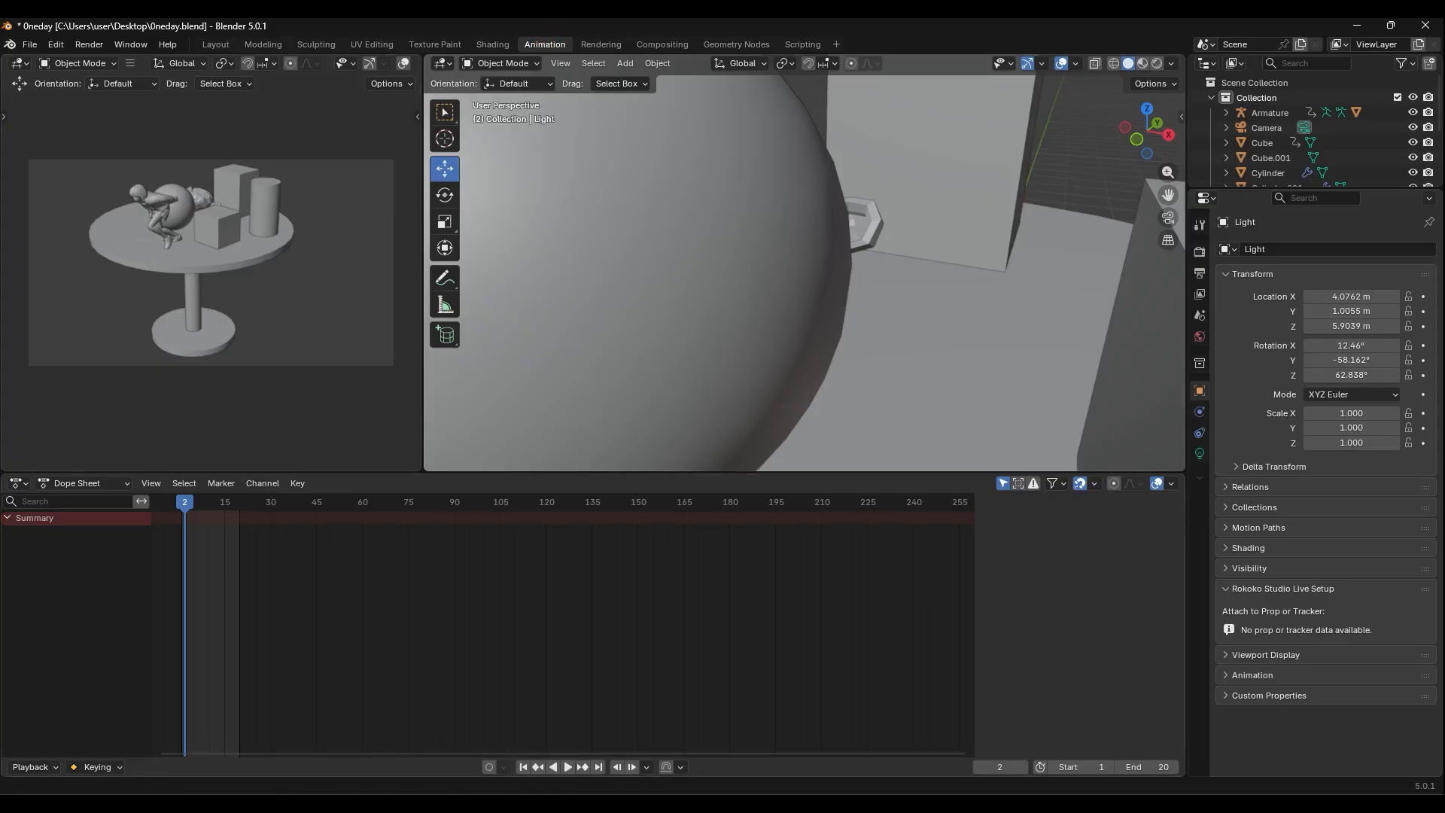
click(249, 749)
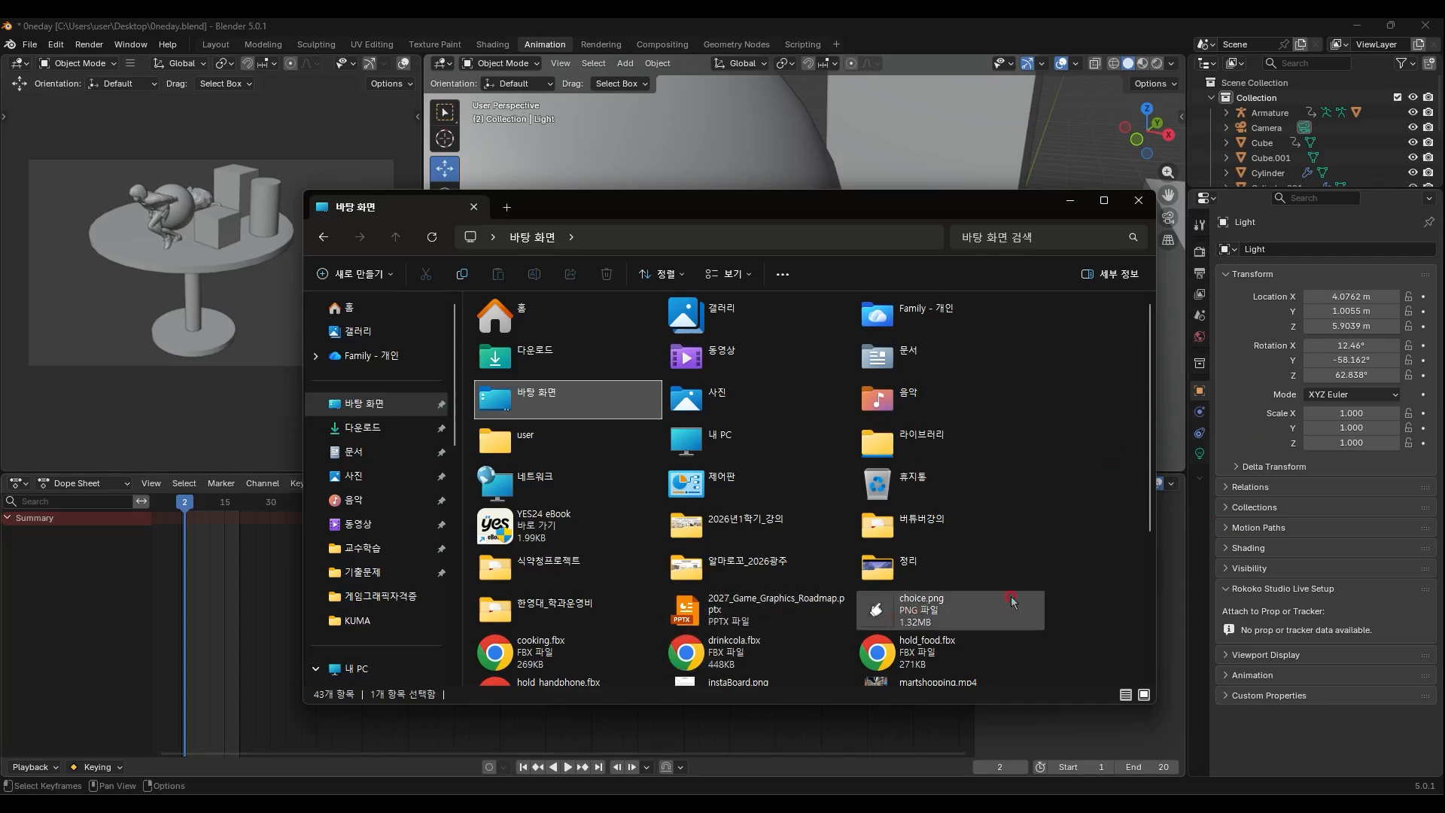
scroll(1010, 592, down, 5)
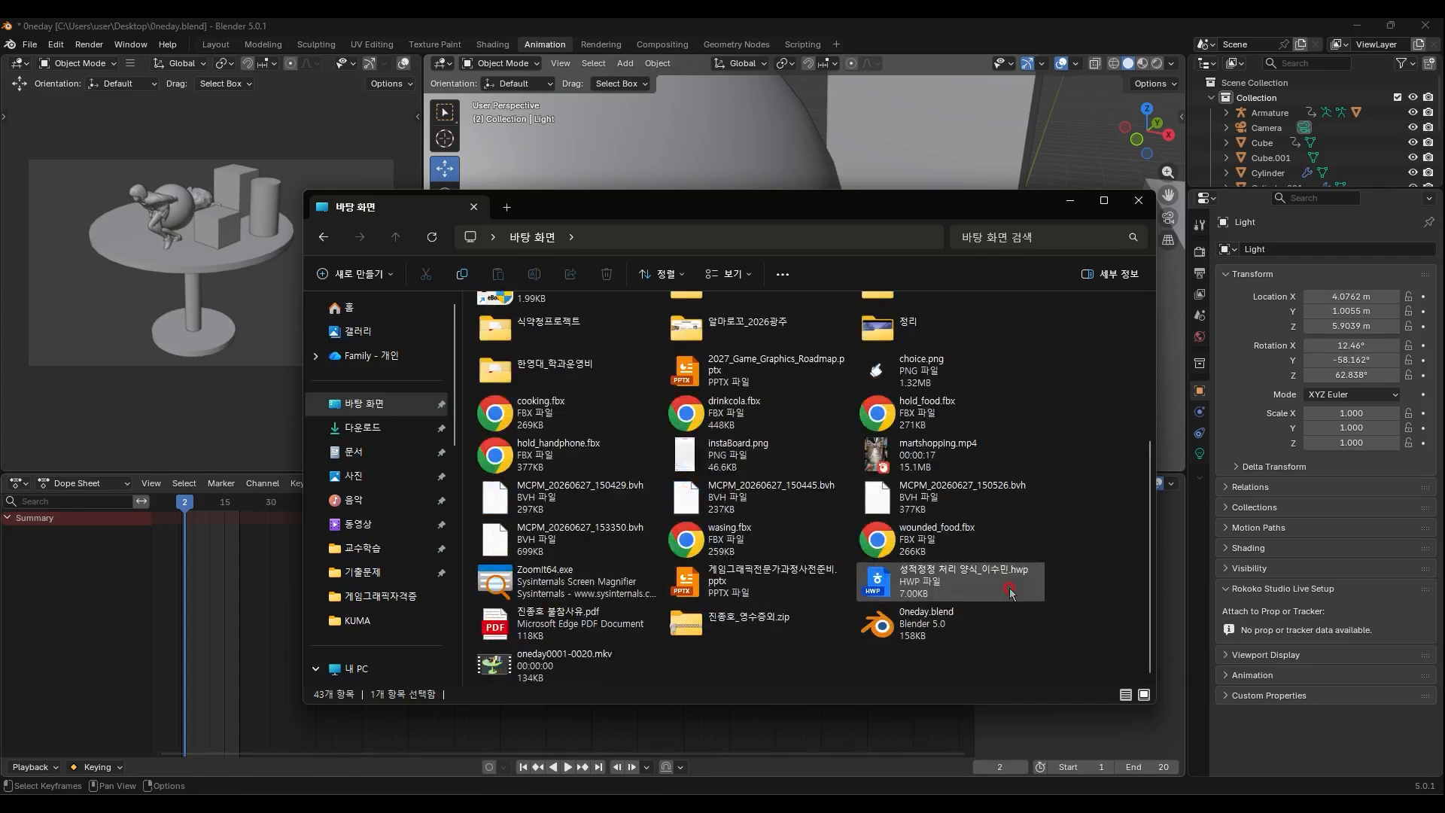
Open 0neday.blend from the Desktop folder, then bring the Desktop folder window back to the front
click(977, 626)
double_click(977, 627)
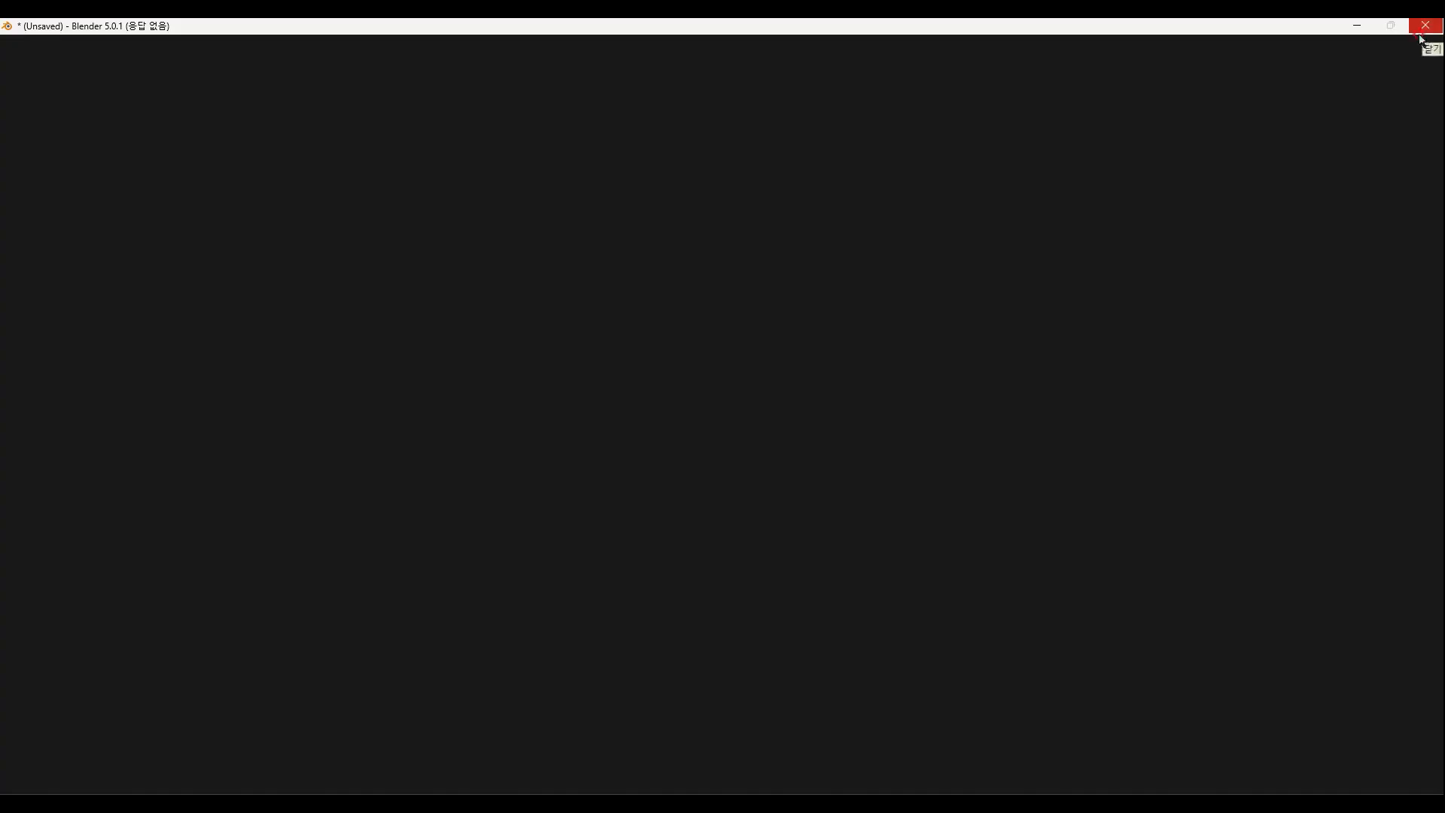
mouse_move(259, 803)
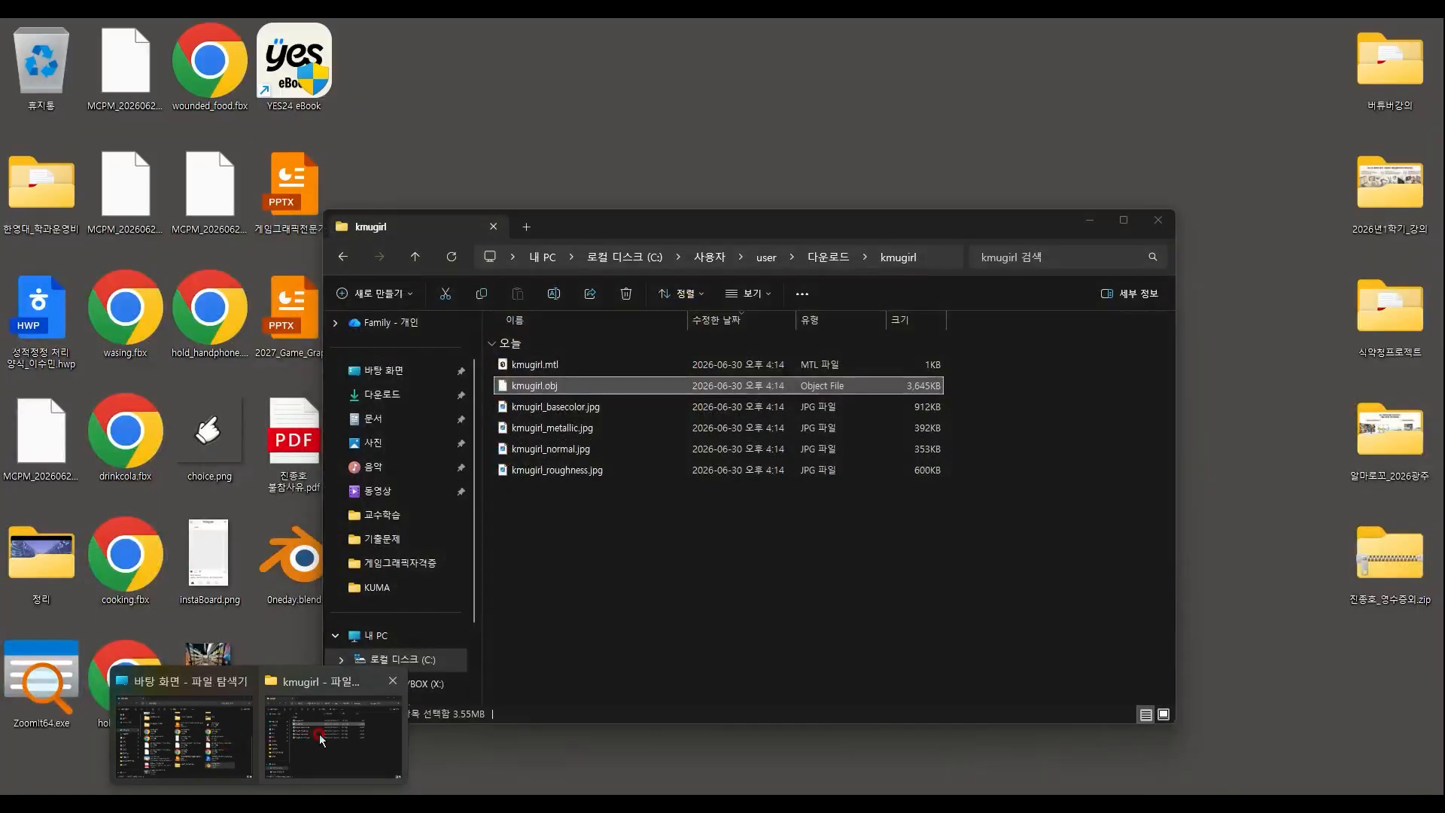
click(223, 741)
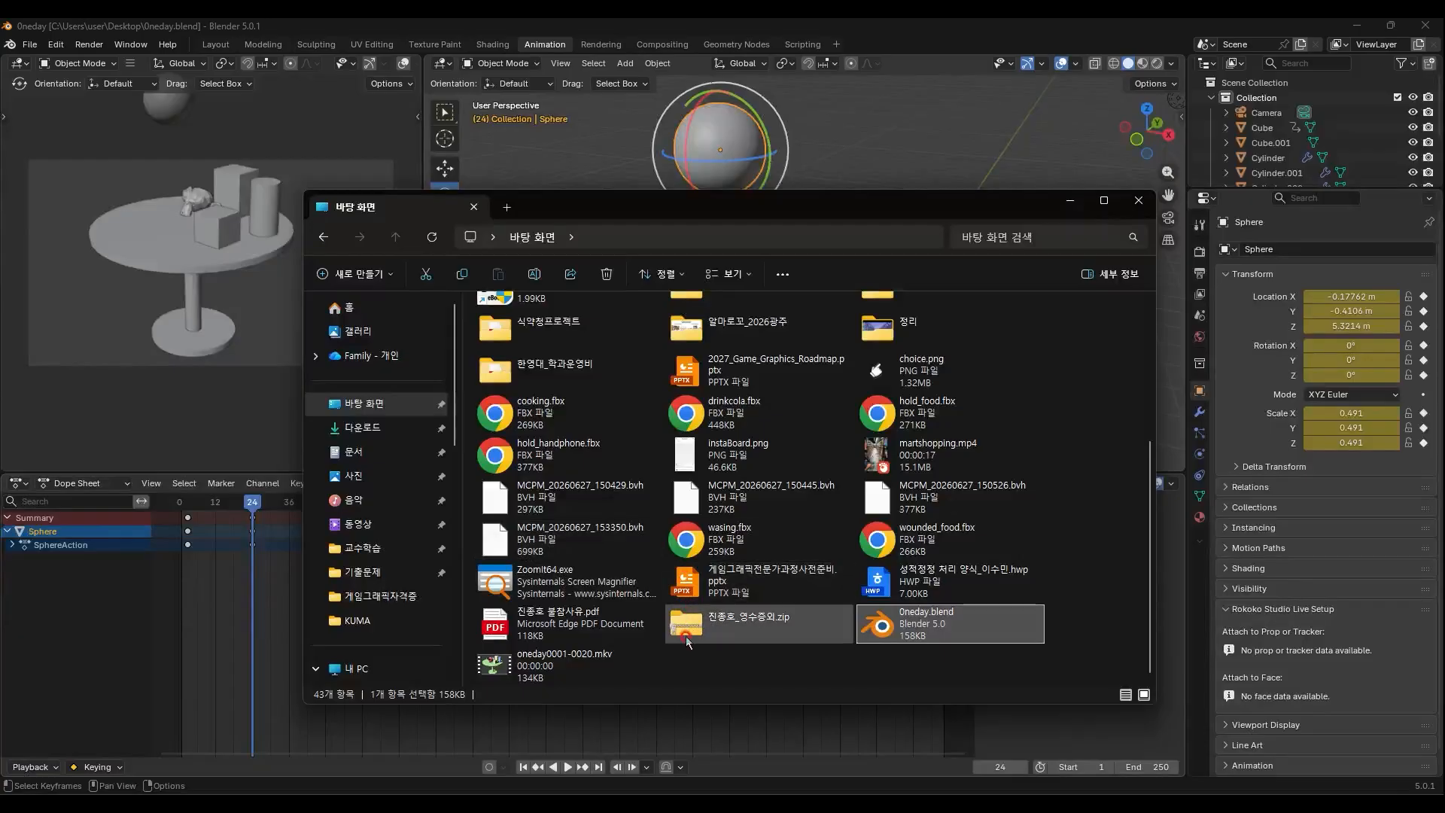
Play the rendered video oneday0001-0020.mkv with repeat on, then close the player and minimize the Desktop folder window
double_click(537, 666)
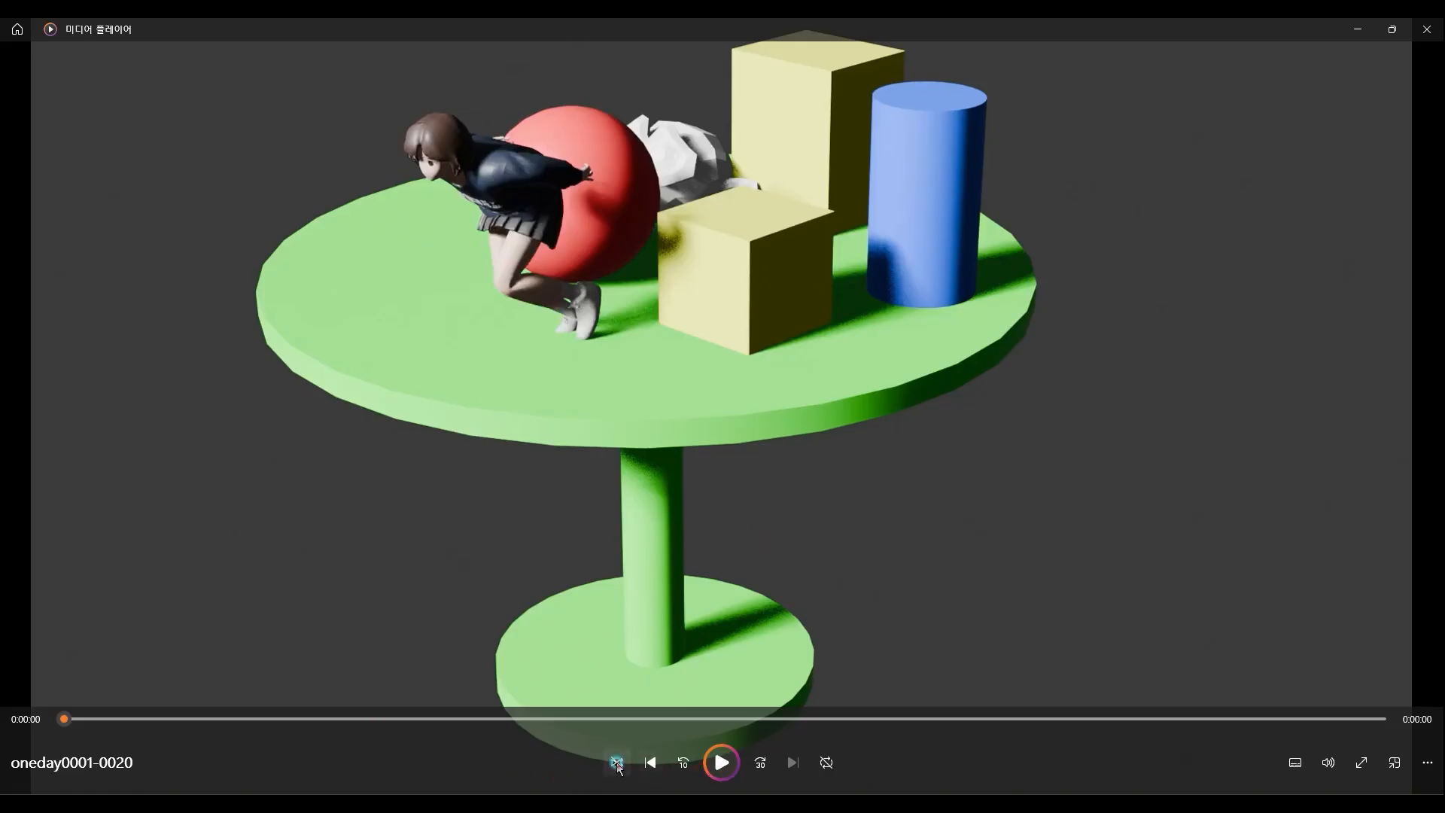
click(719, 764)
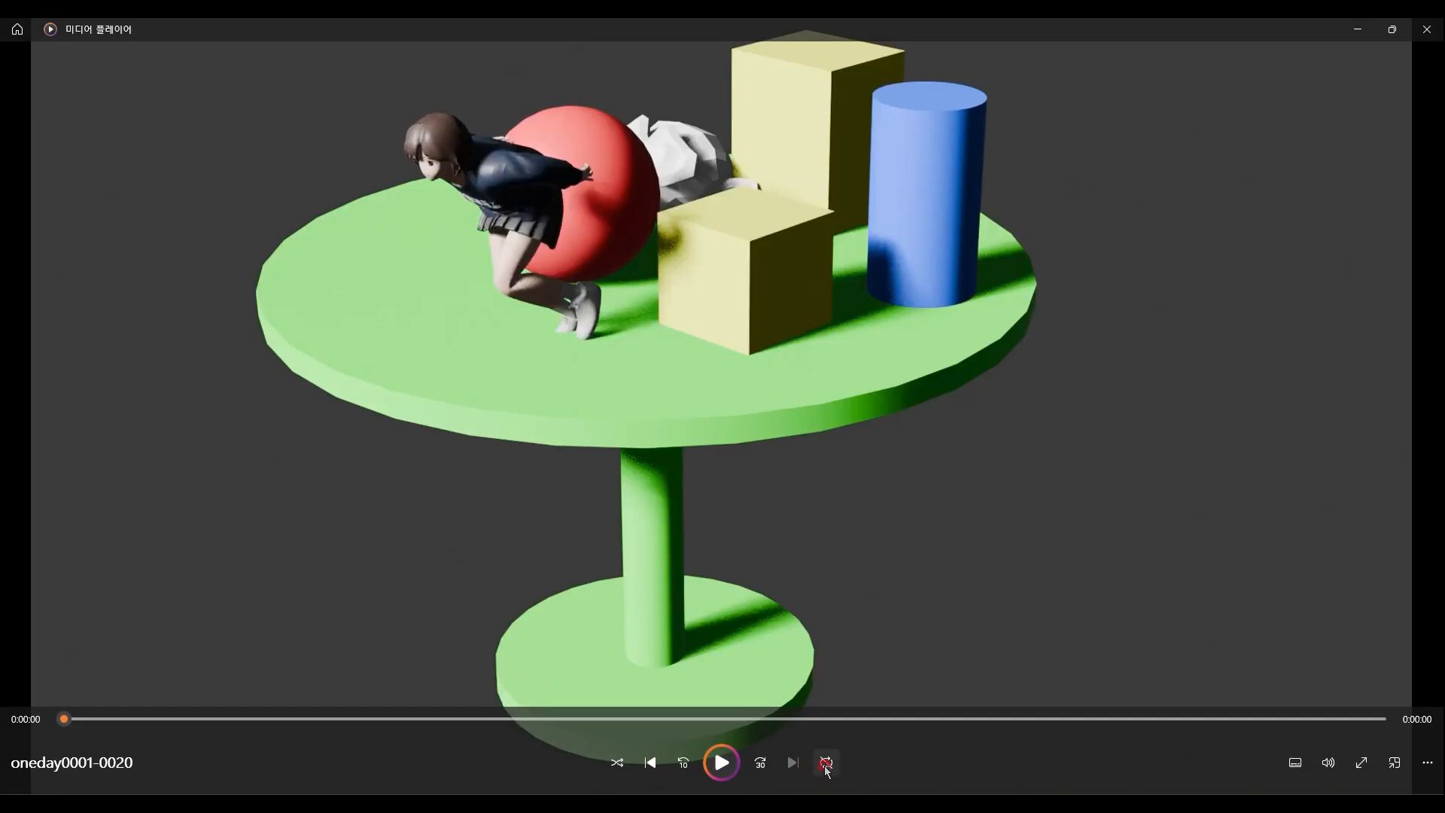
click(737, 768)
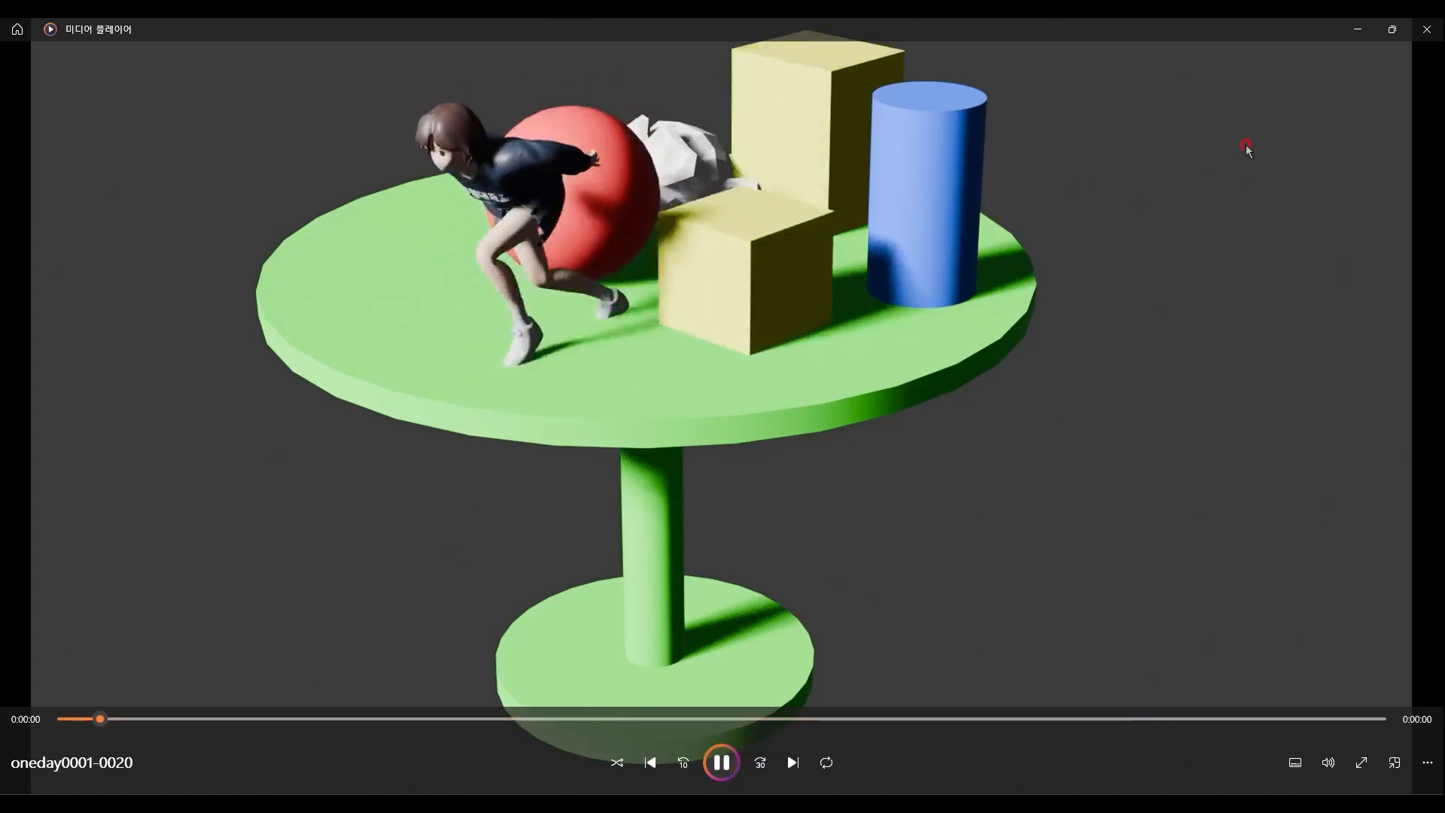
click(1426, 30)
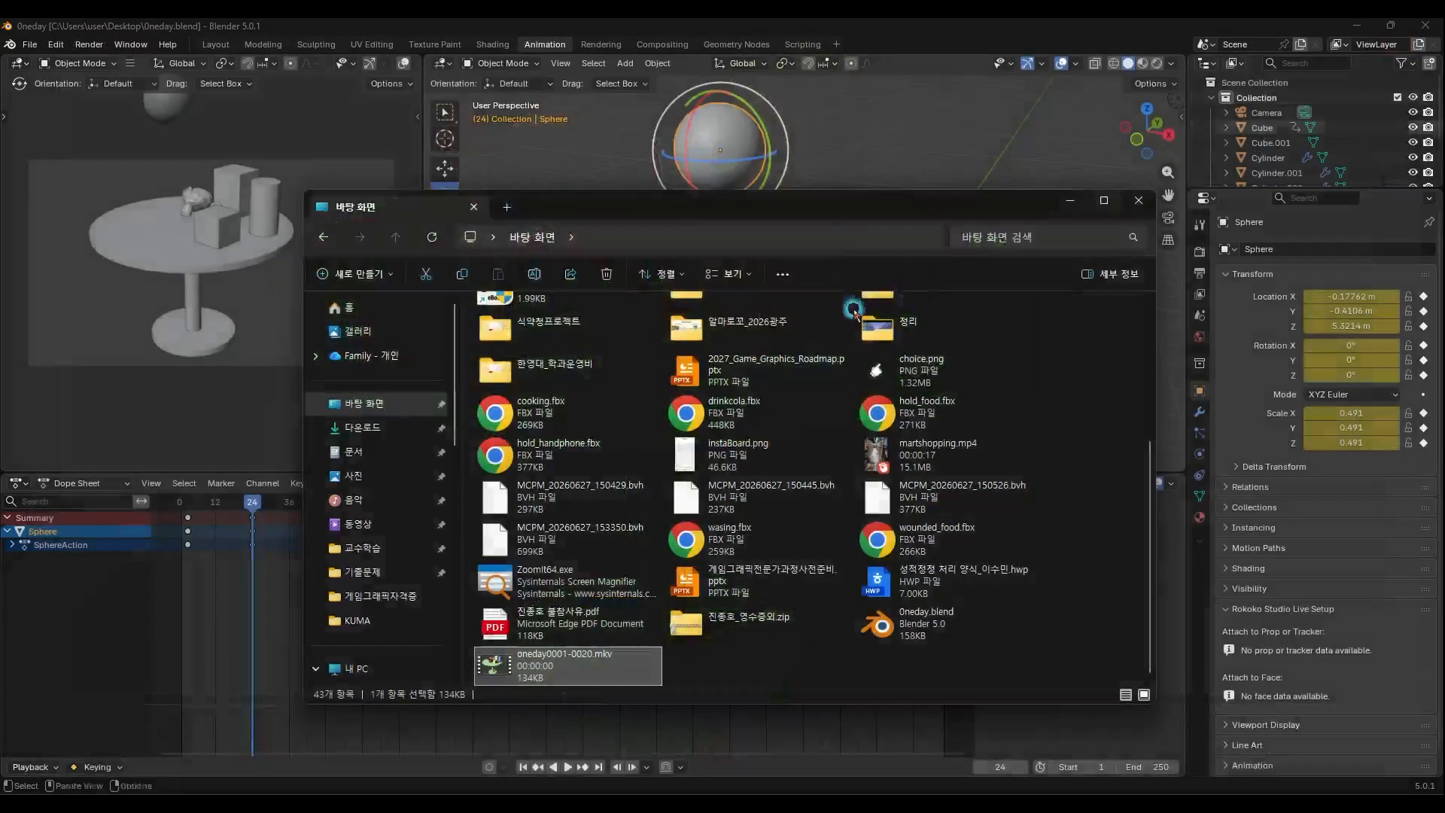
click(1069, 201)
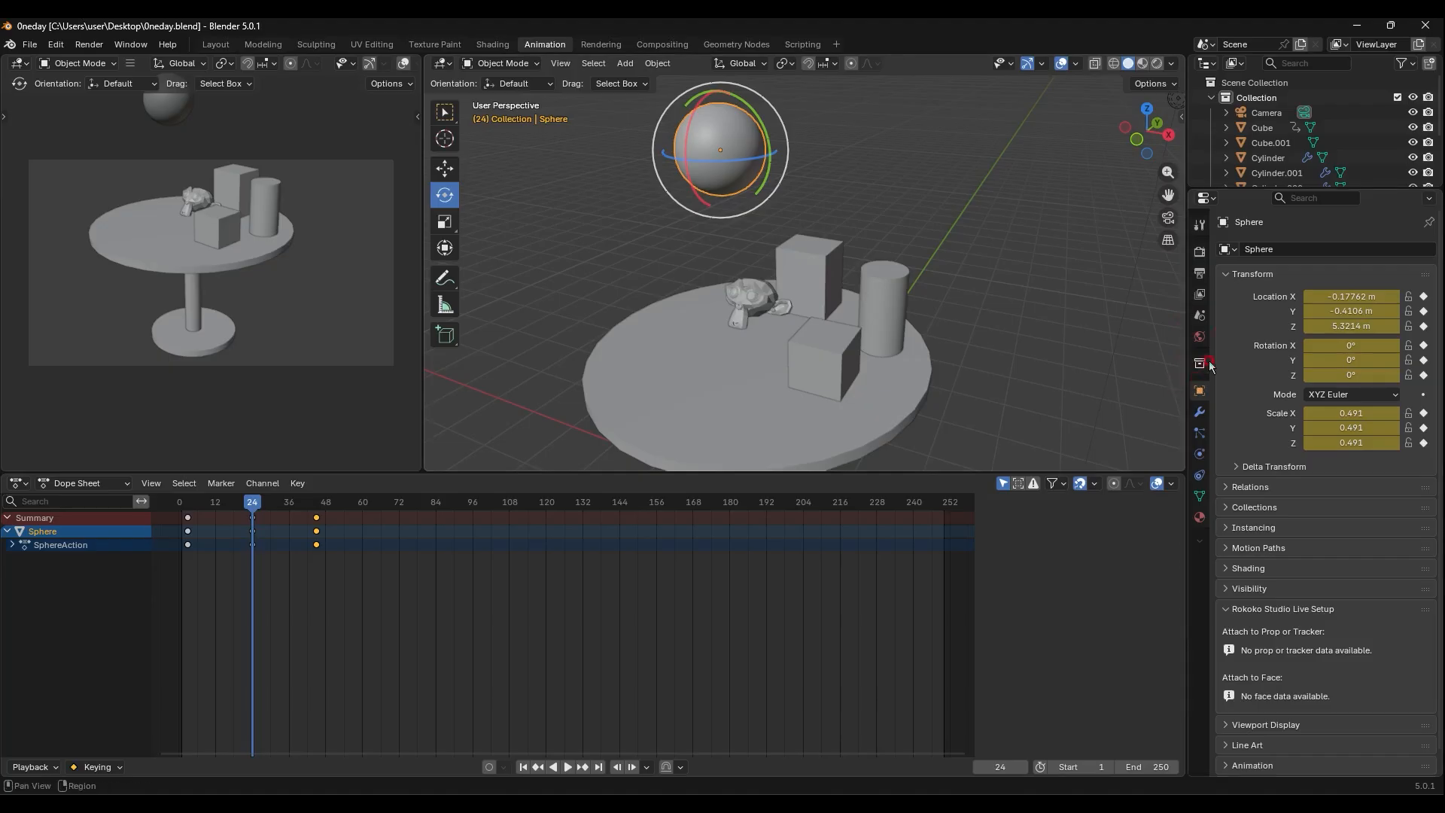
Enlarge the Outliner and show the scene's Output properties, leaving the sphere deselected
drag(1251, 188, 1228, 260)
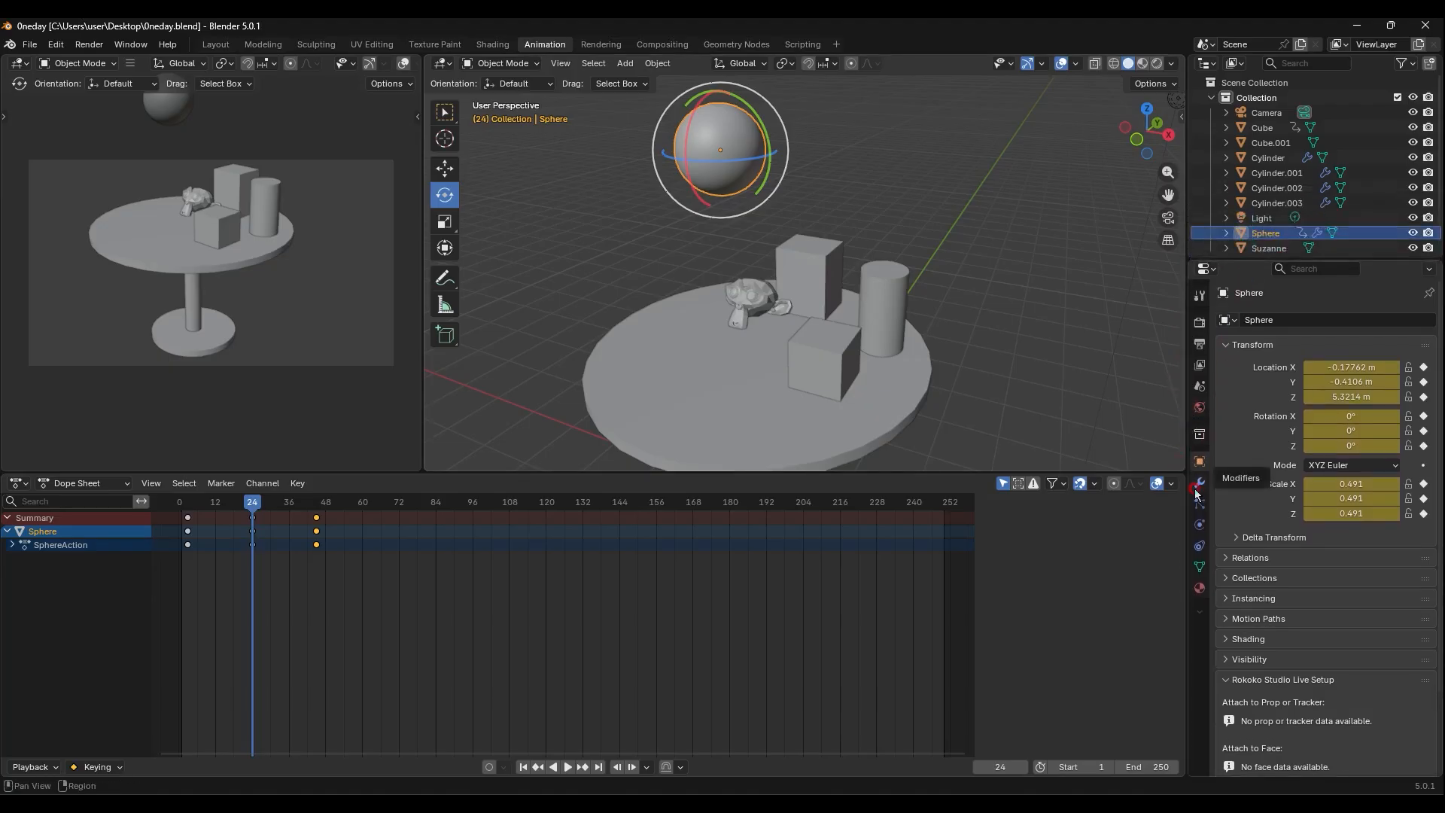
click(1201, 345)
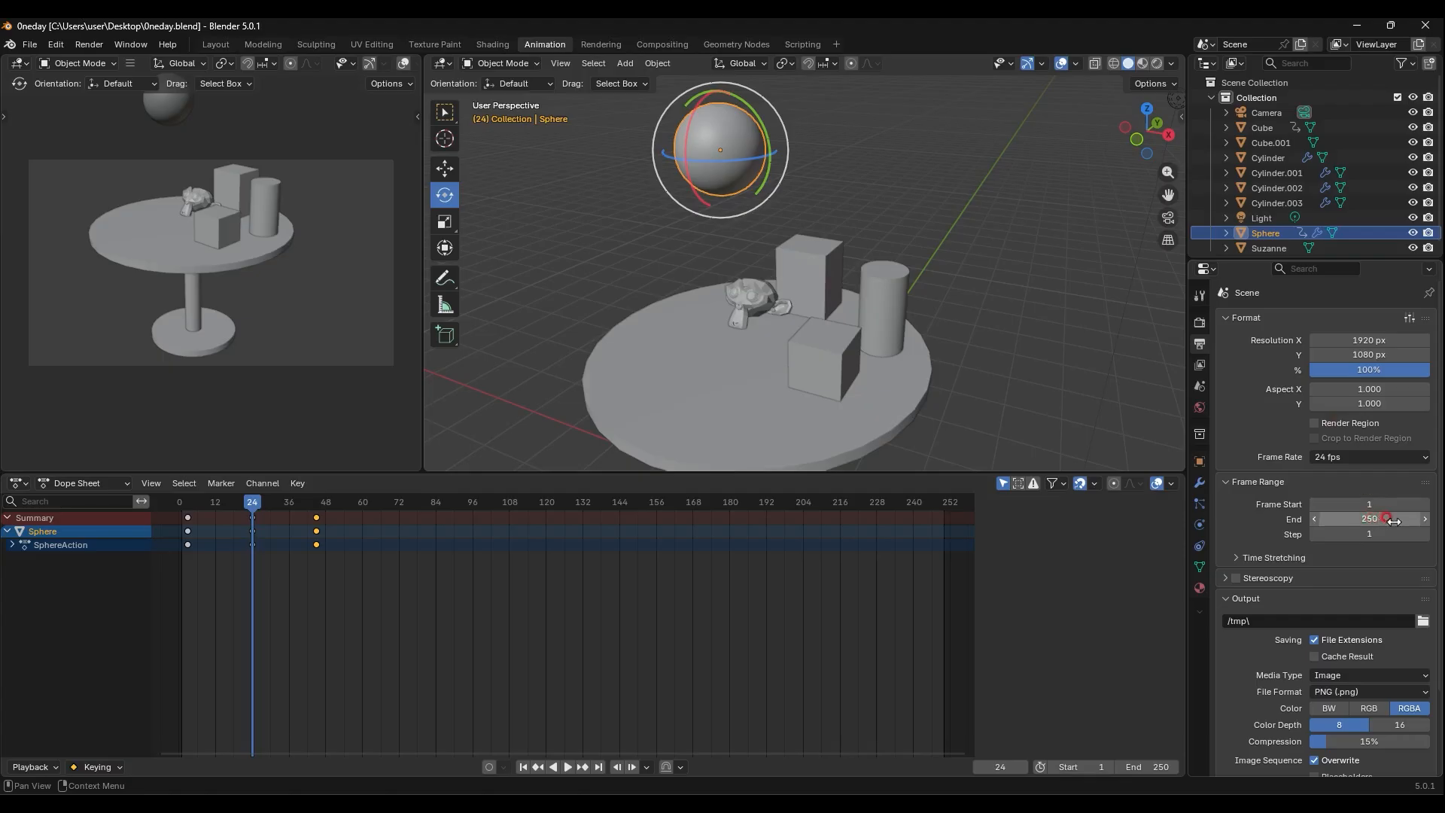
scroll(1393, 523, down, 1)
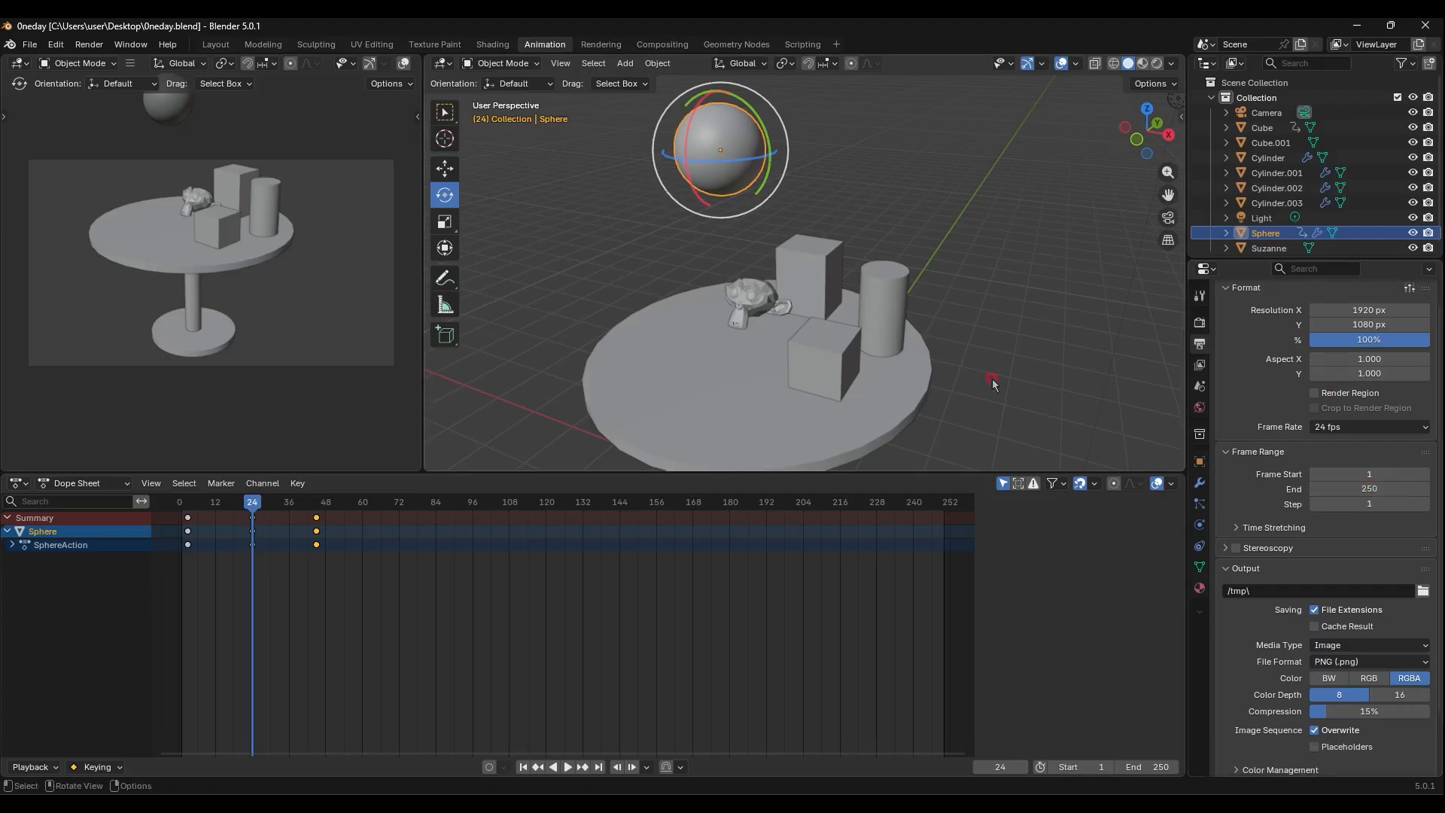
click(471, 150)
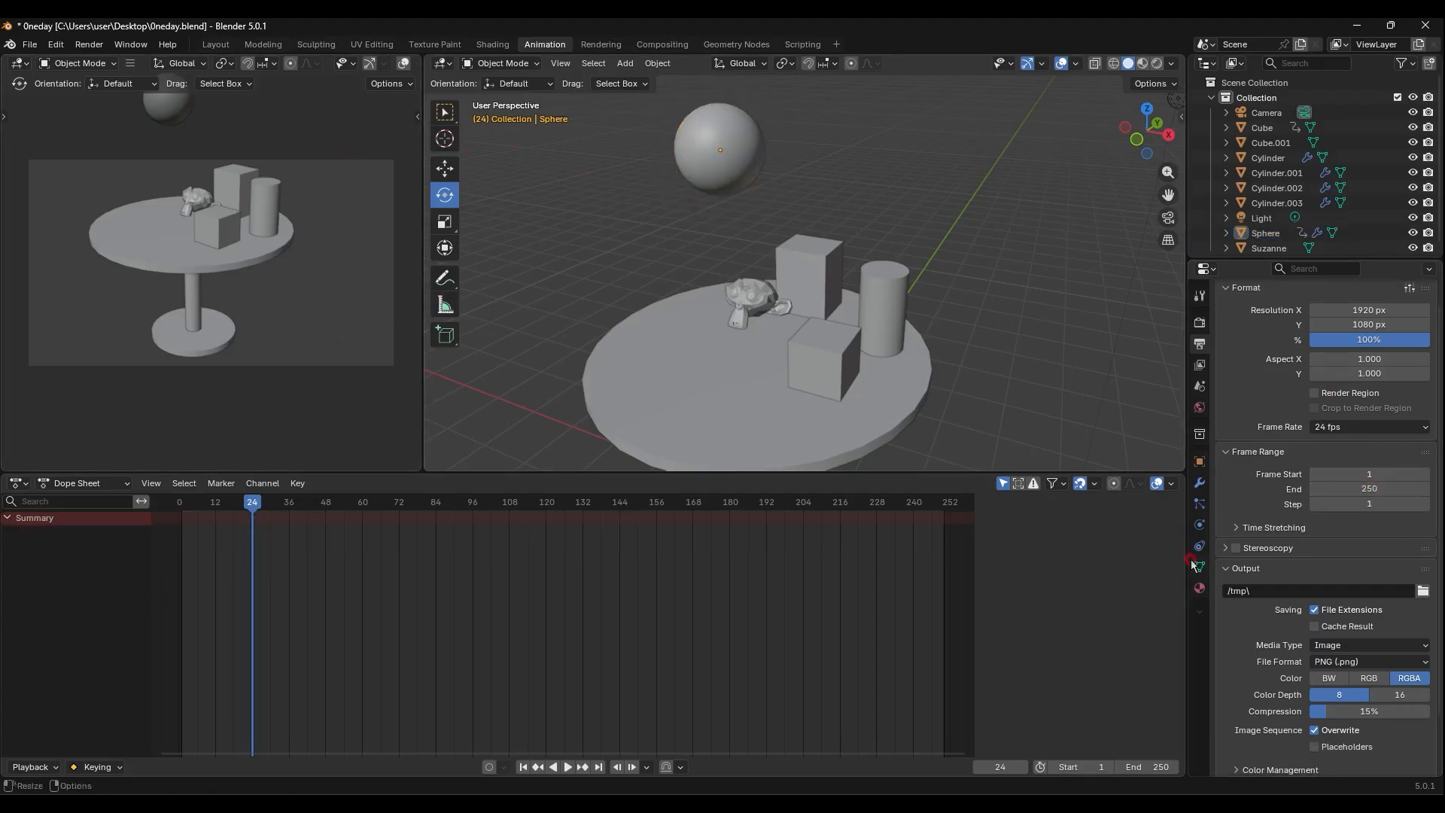
scroll(1292, 524, down, 1)
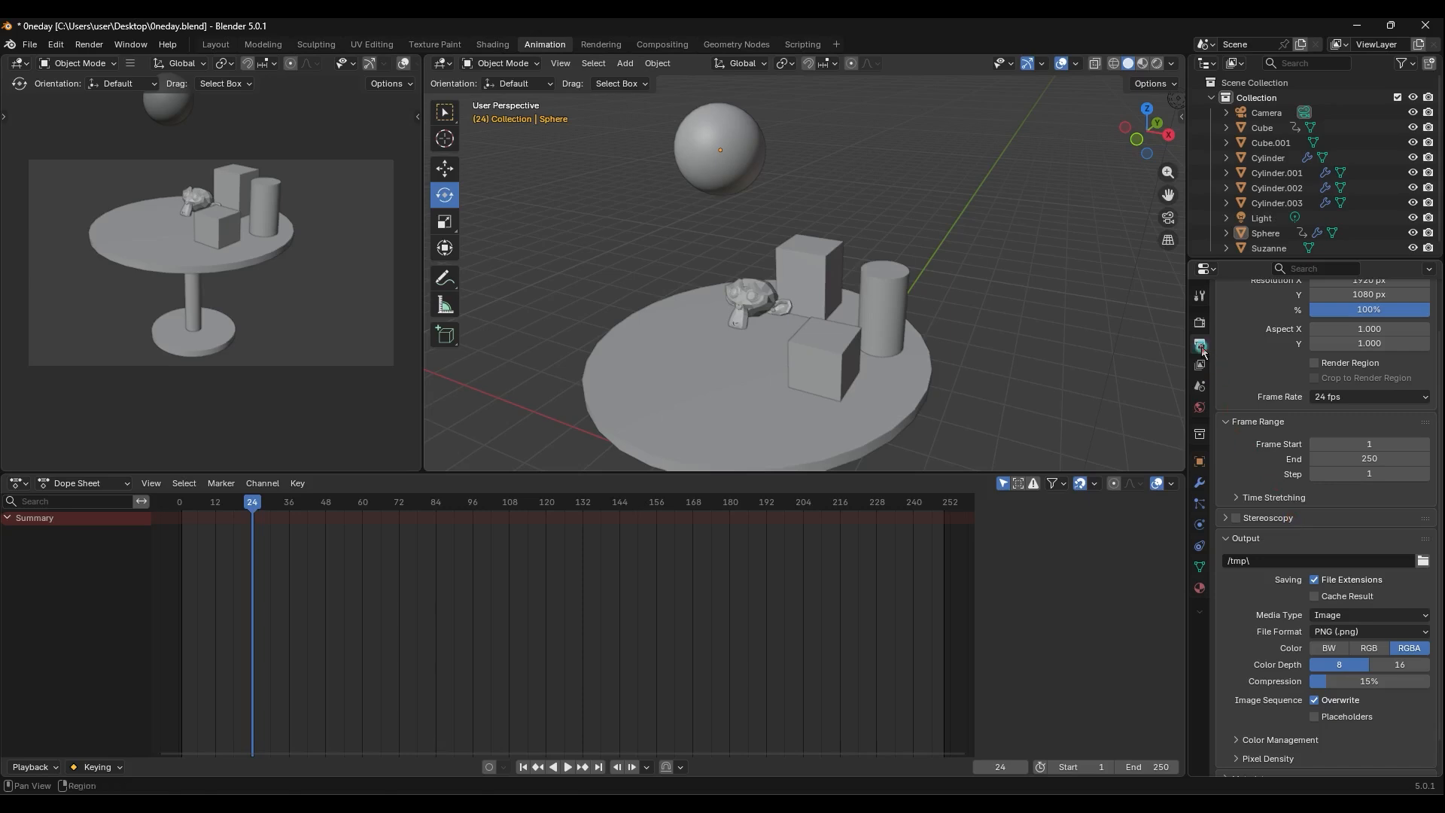
scroll(1281, 421, up, 1)
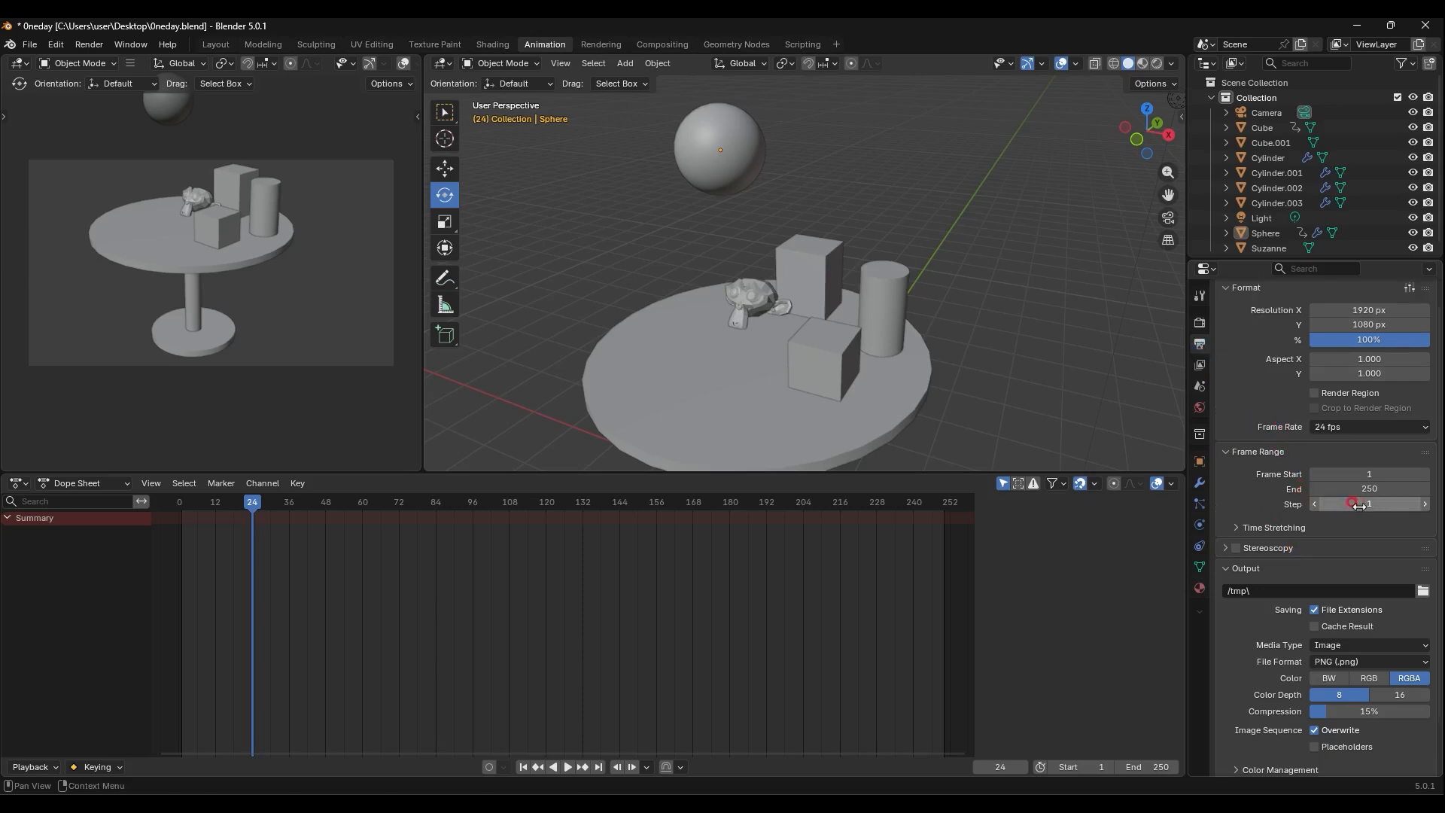
Set the output frame rate to 30 fps and the end frame to 20
click(1347, 427)
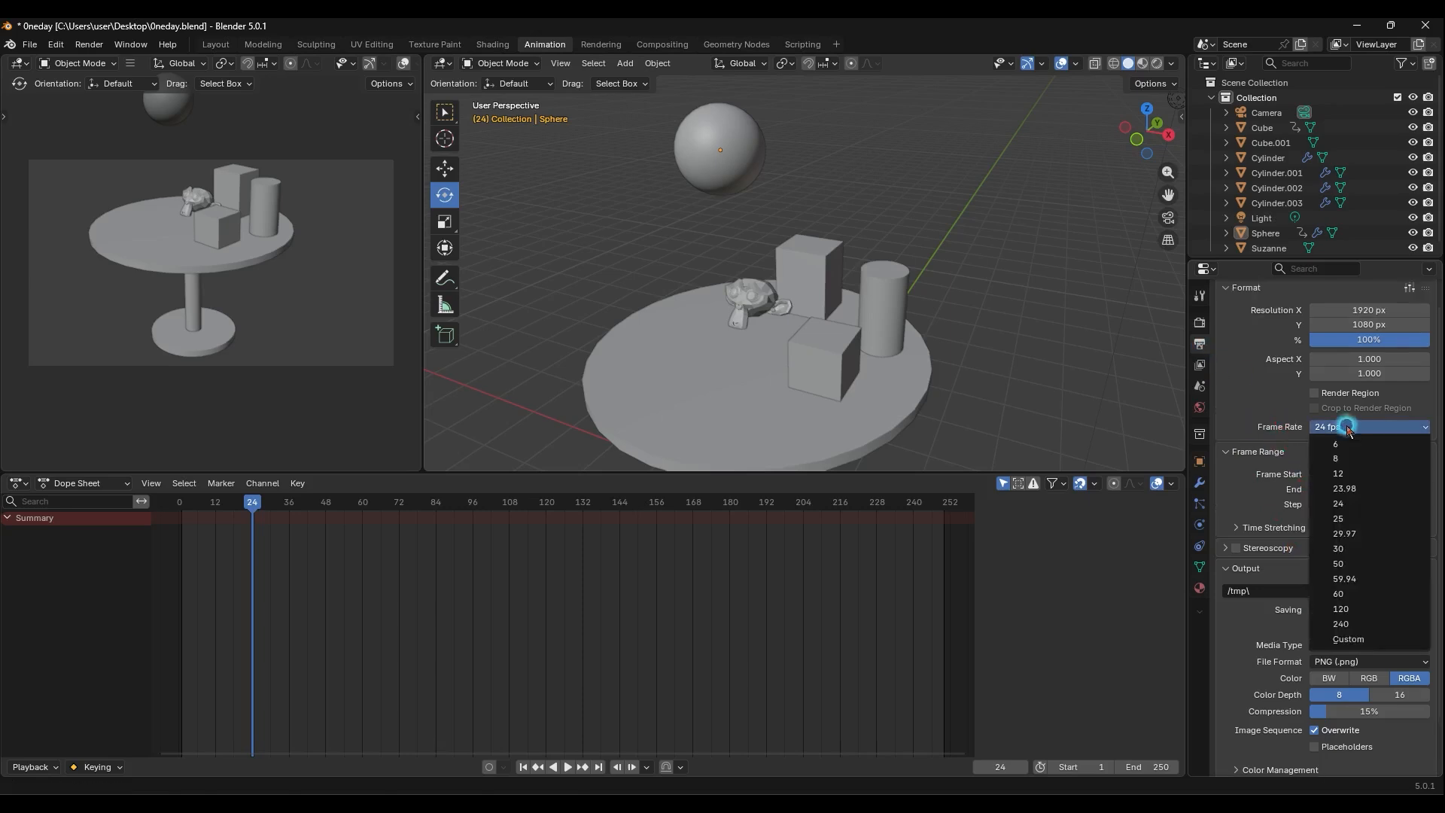
click(1349, 548)
click(1370, 489)
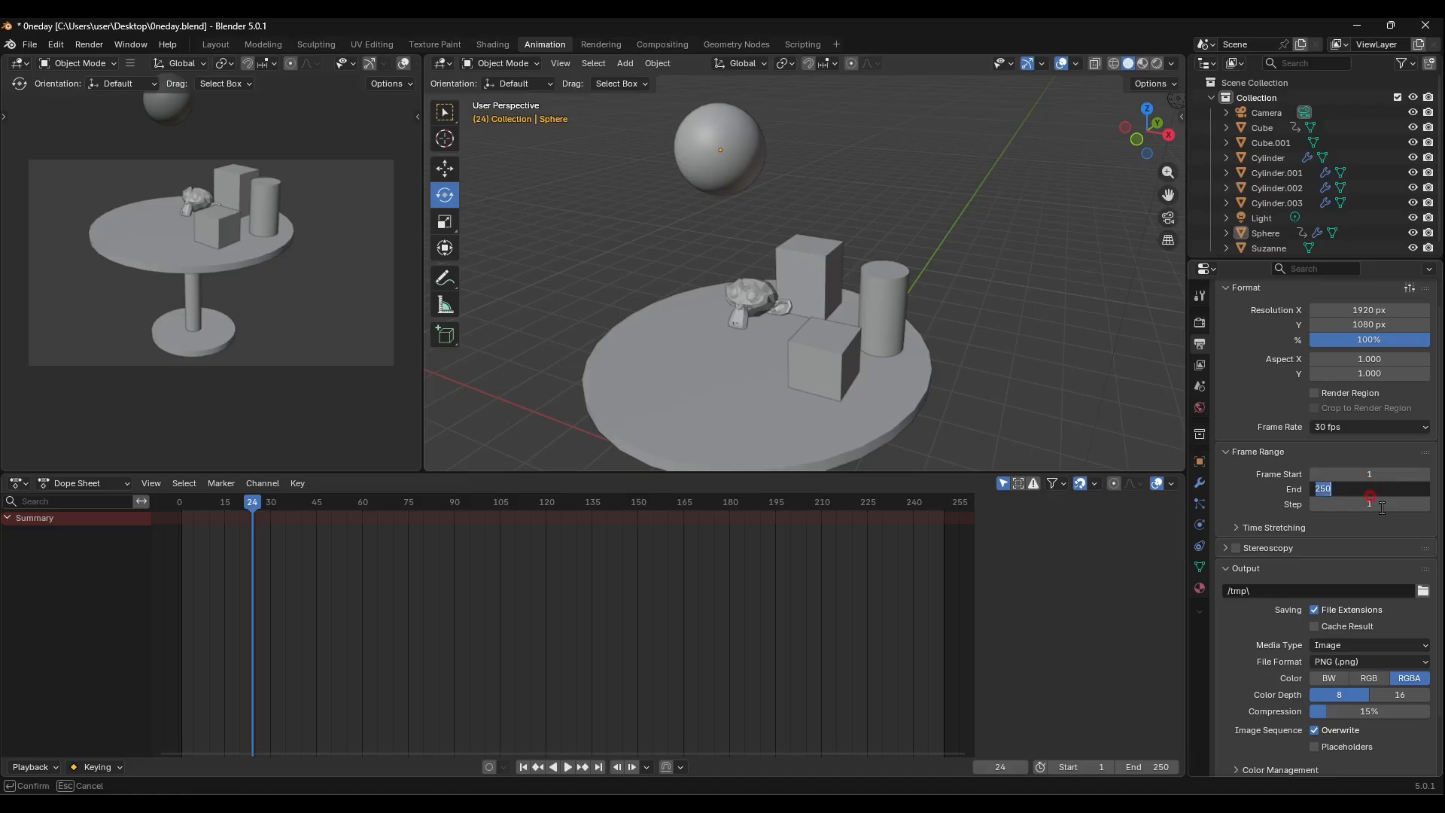
text(20)
key(Return)
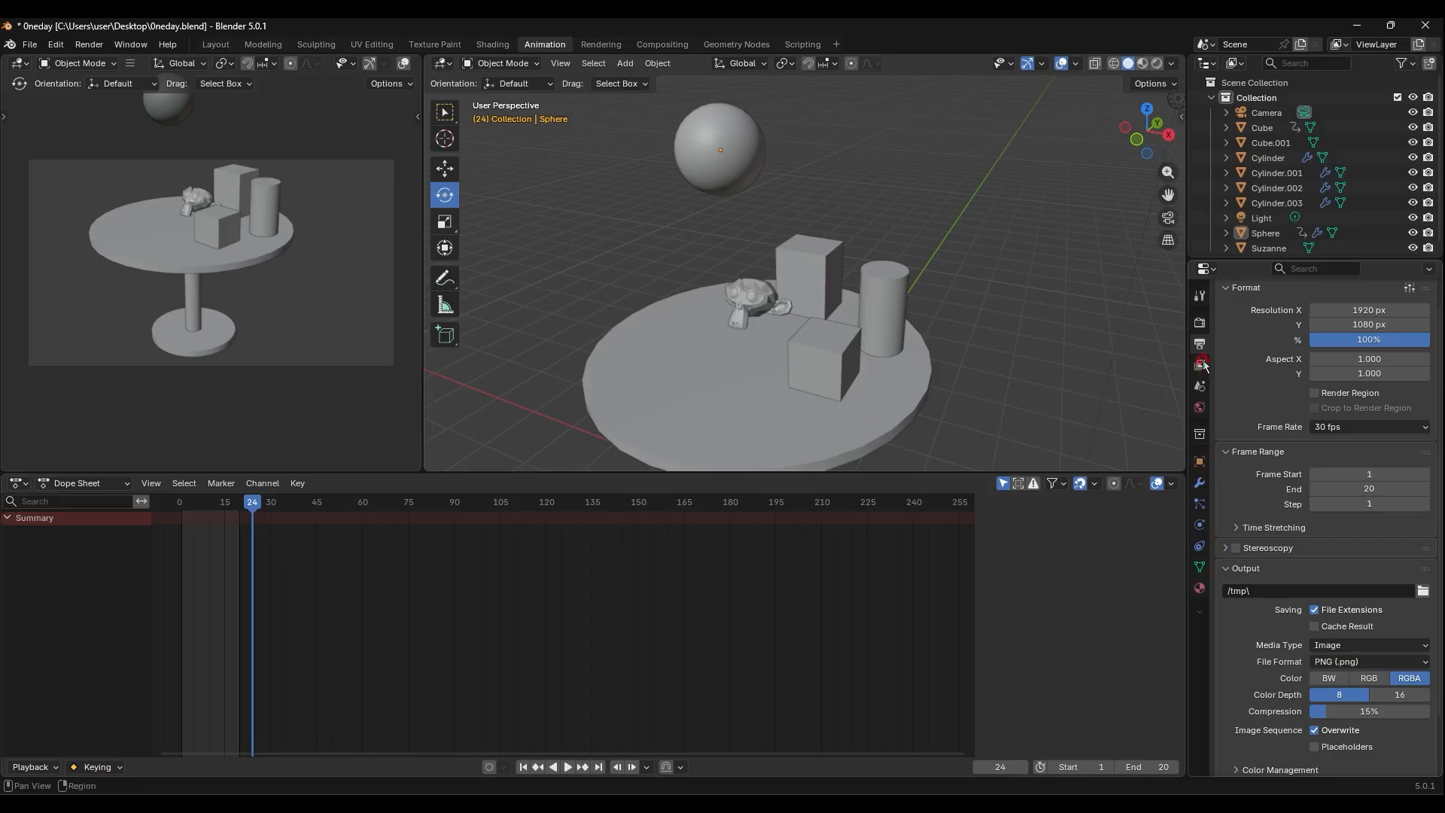
Set the render output location to the Desktop with the file name onday, and the media type to Video
scroll(1264, 428, down, 1)
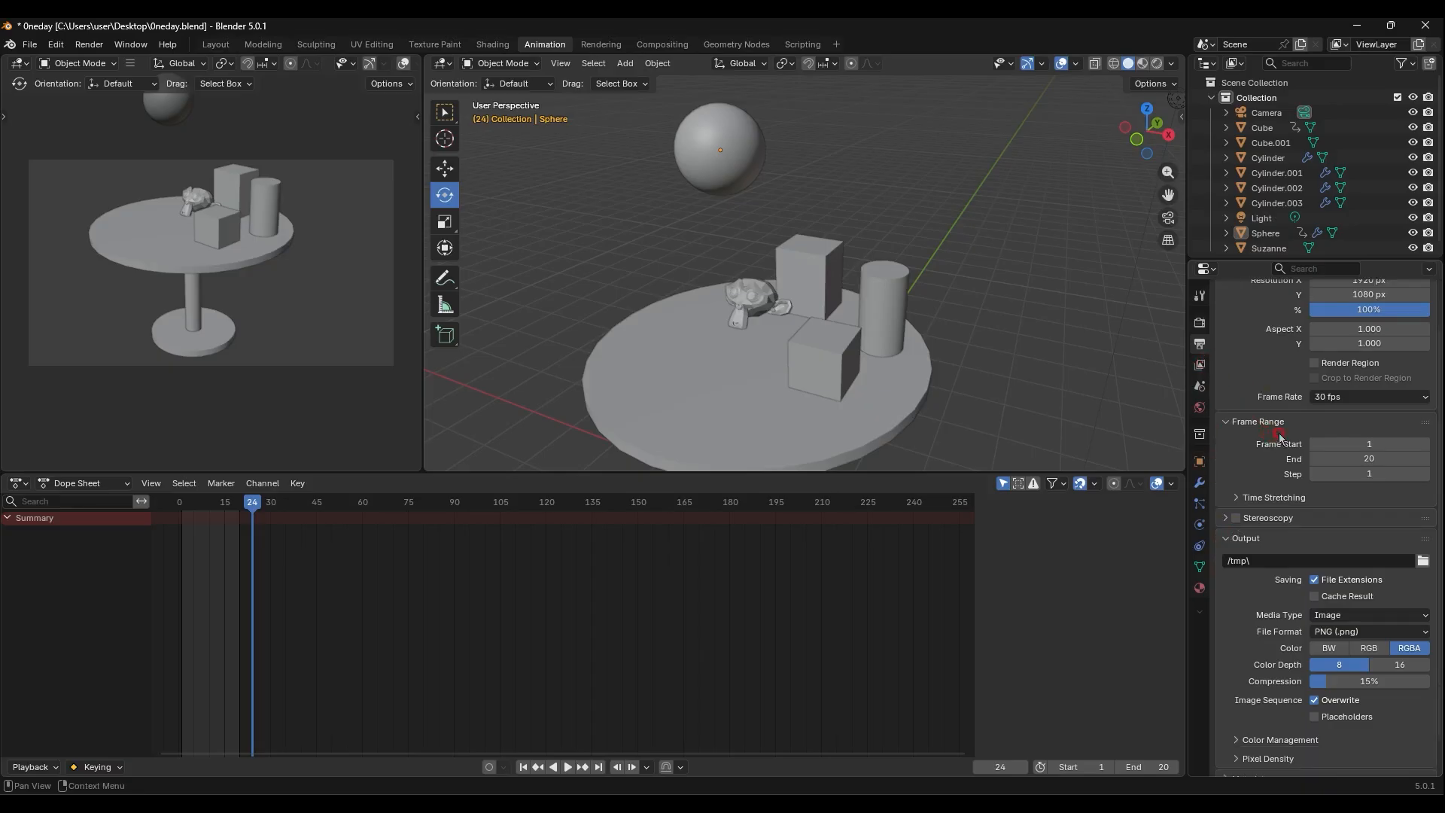
scroll(1280, 437, down, 1)
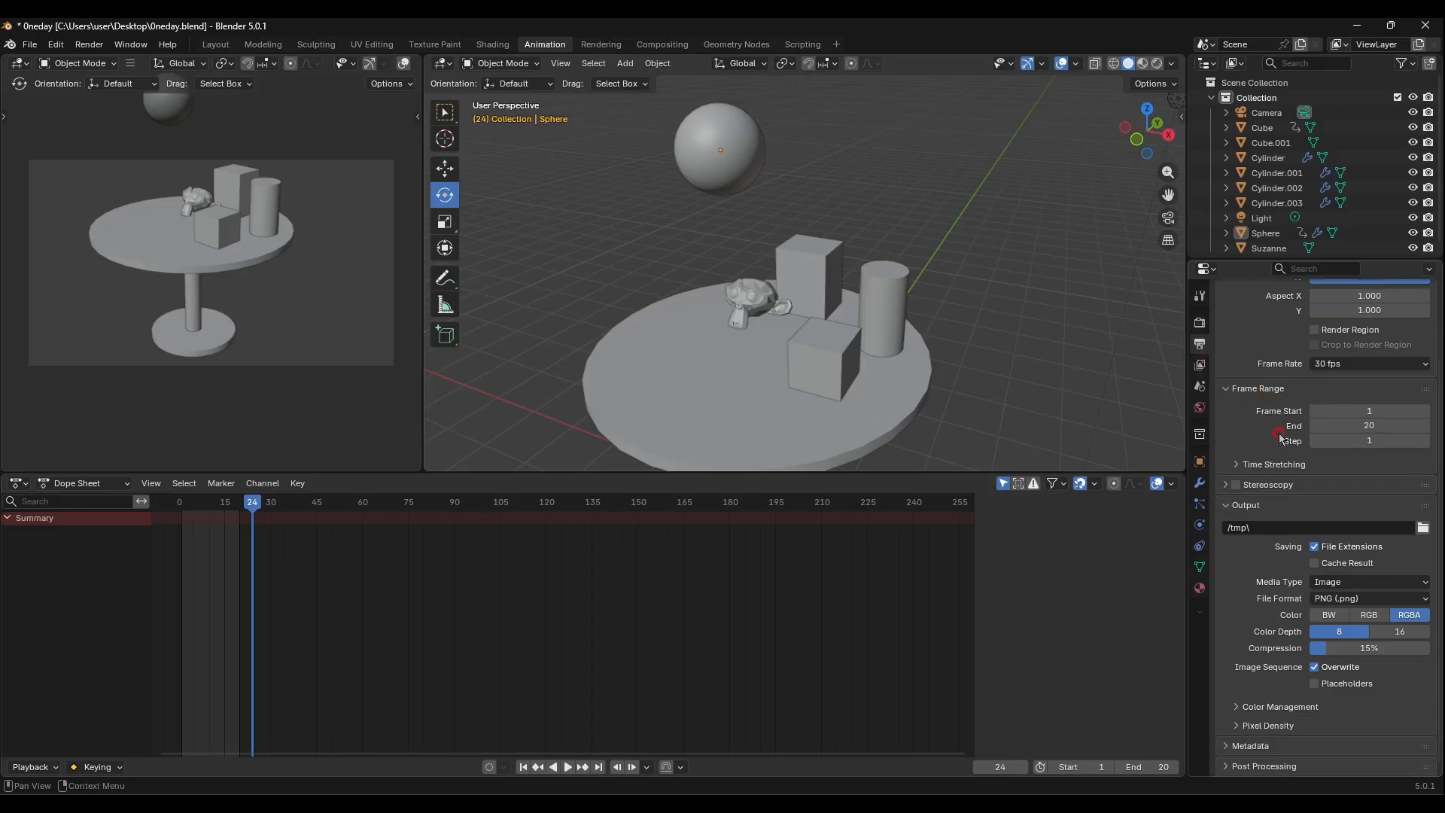
click(1423, 527)
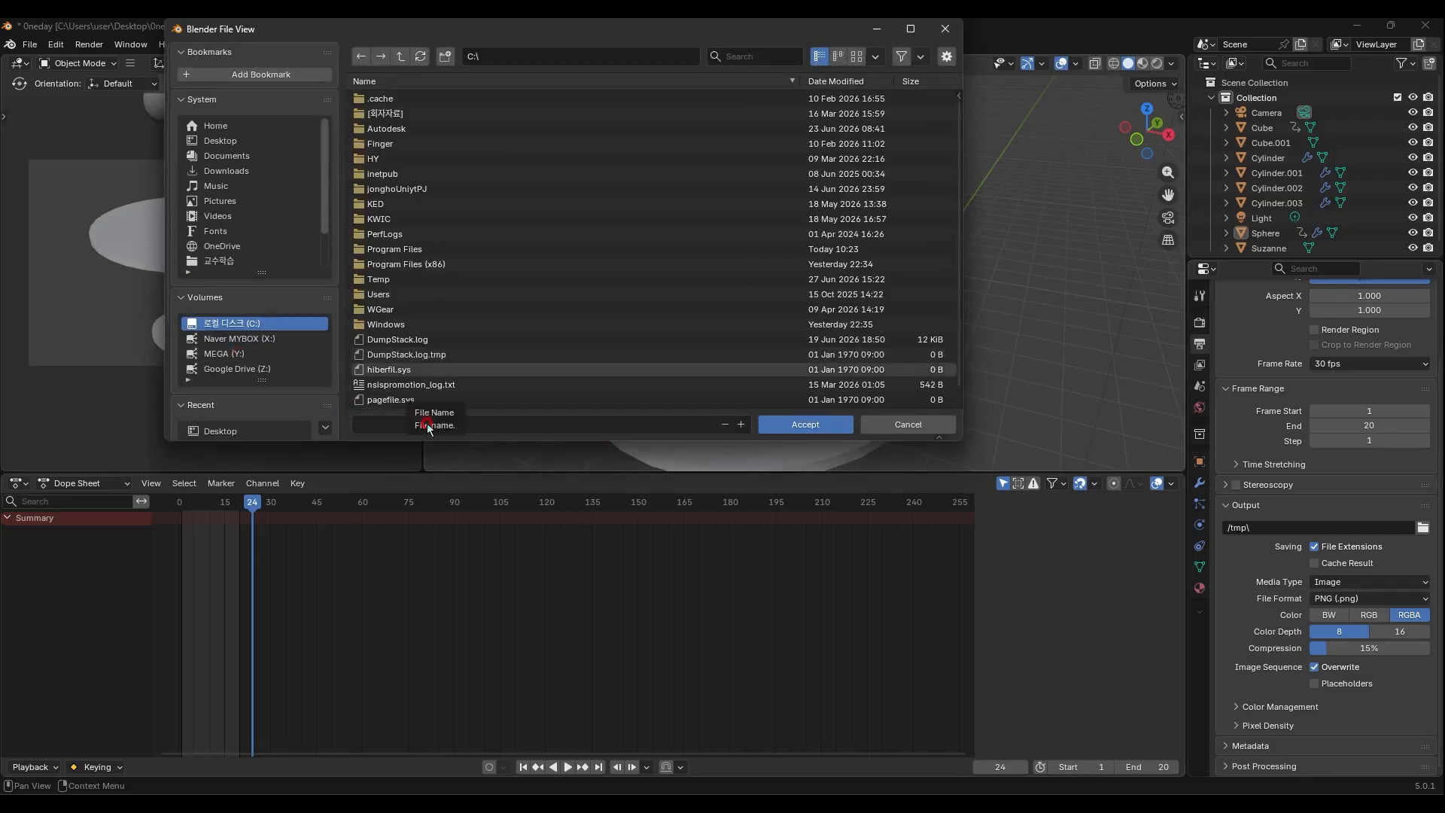
click(220, 141)
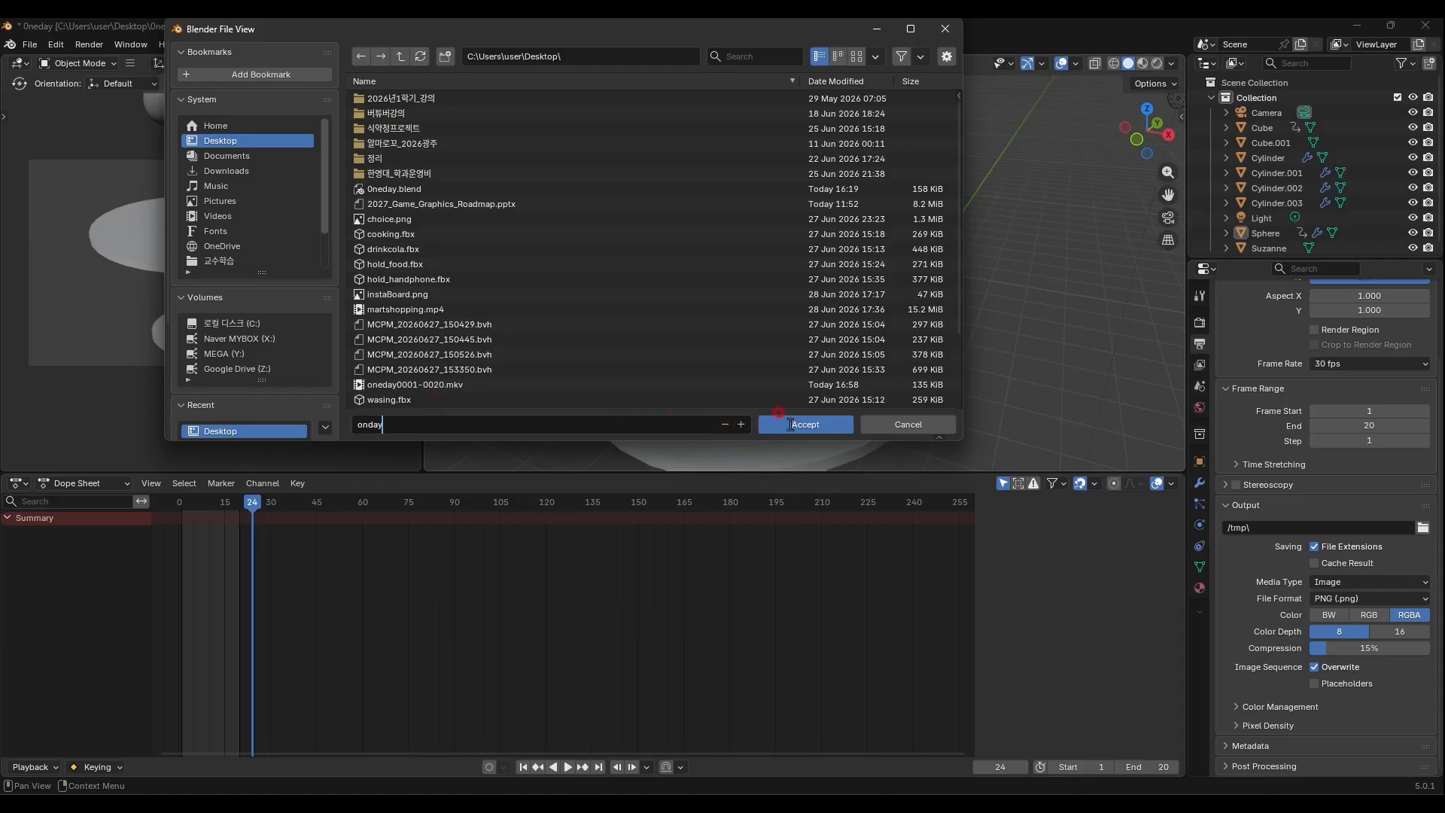
click(790, 424)
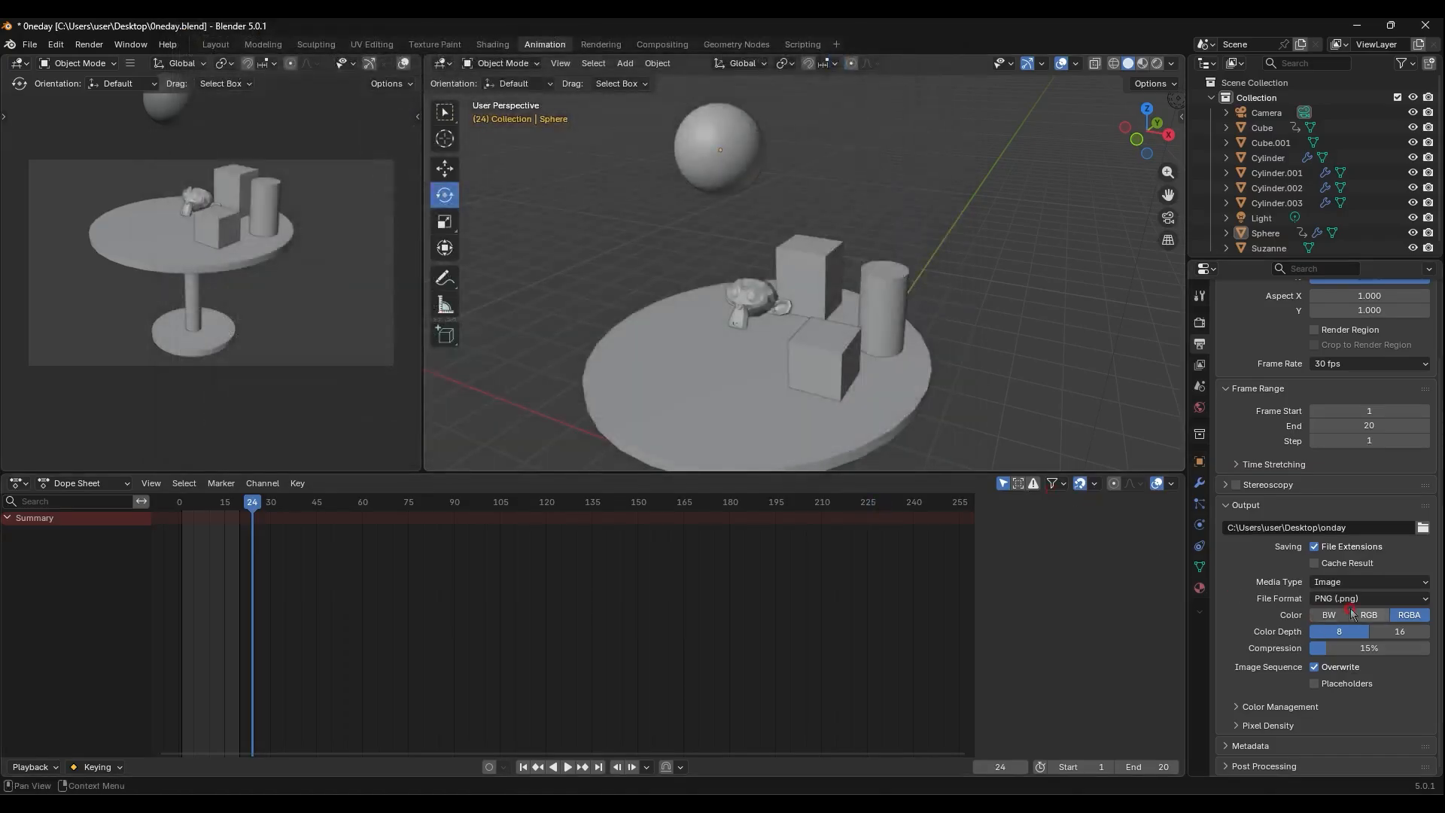
click(1352, 582)
click(1349, 630)
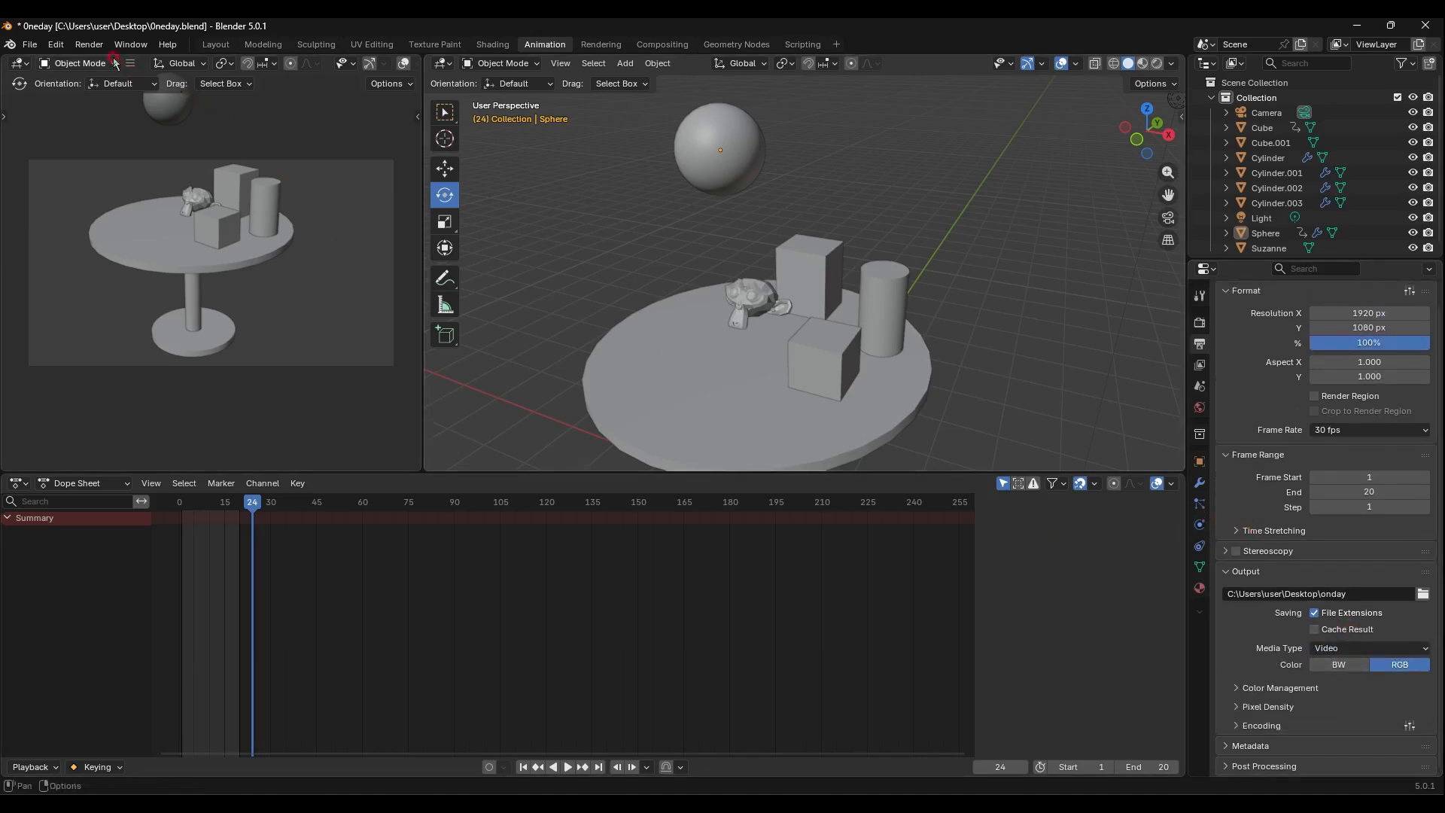
Review the resolution, frame range, output path and media type settings together with the Render Animation command
click(89, 44)
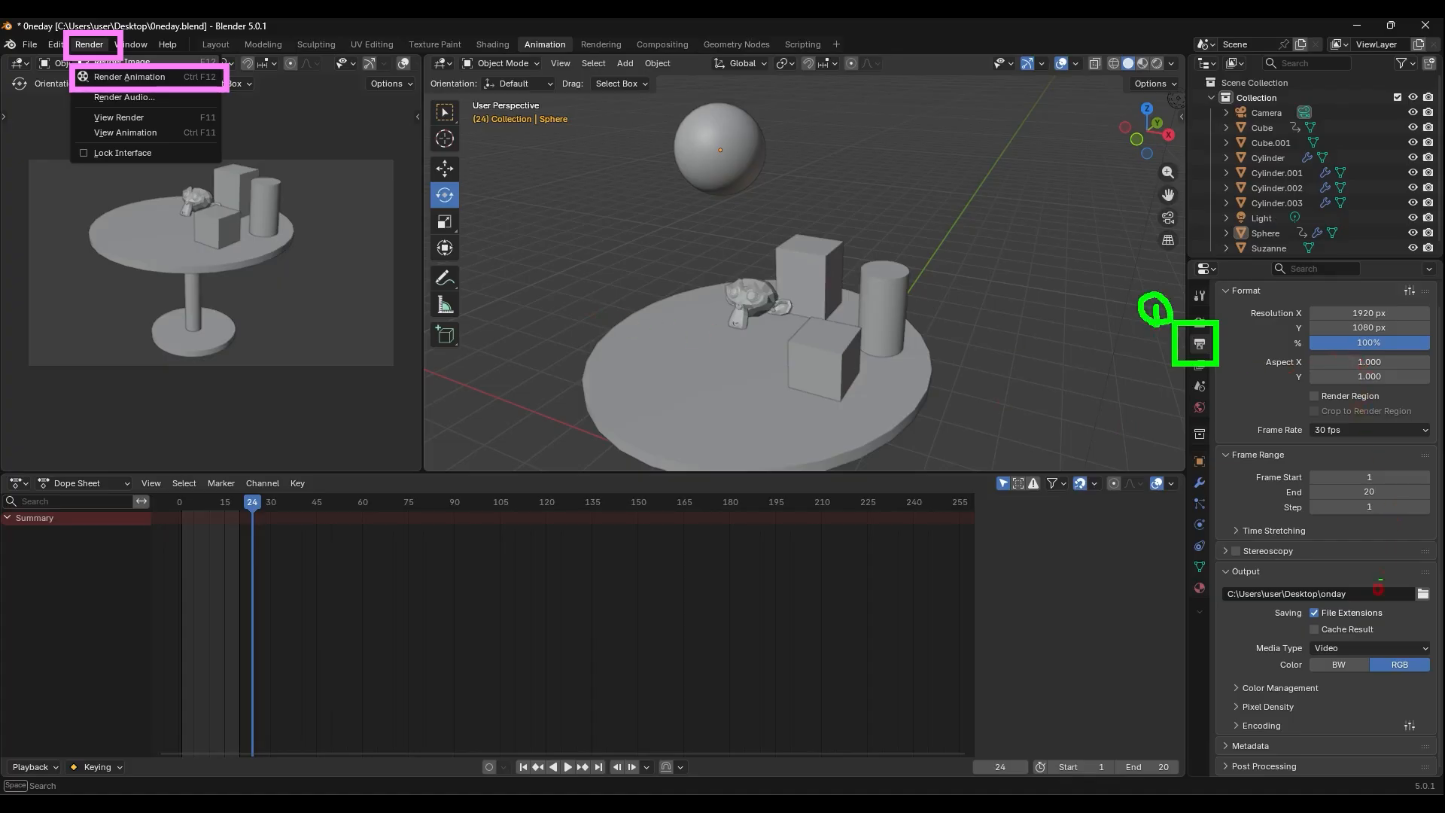
mouse_move(1396, 337)
ctrl+mouse_down()
mouse_move(1342, 309)
mouse_move(1238, 298)
ctrl+mouse_up()
ctrl+drag(1398, 501, 1213, 445)
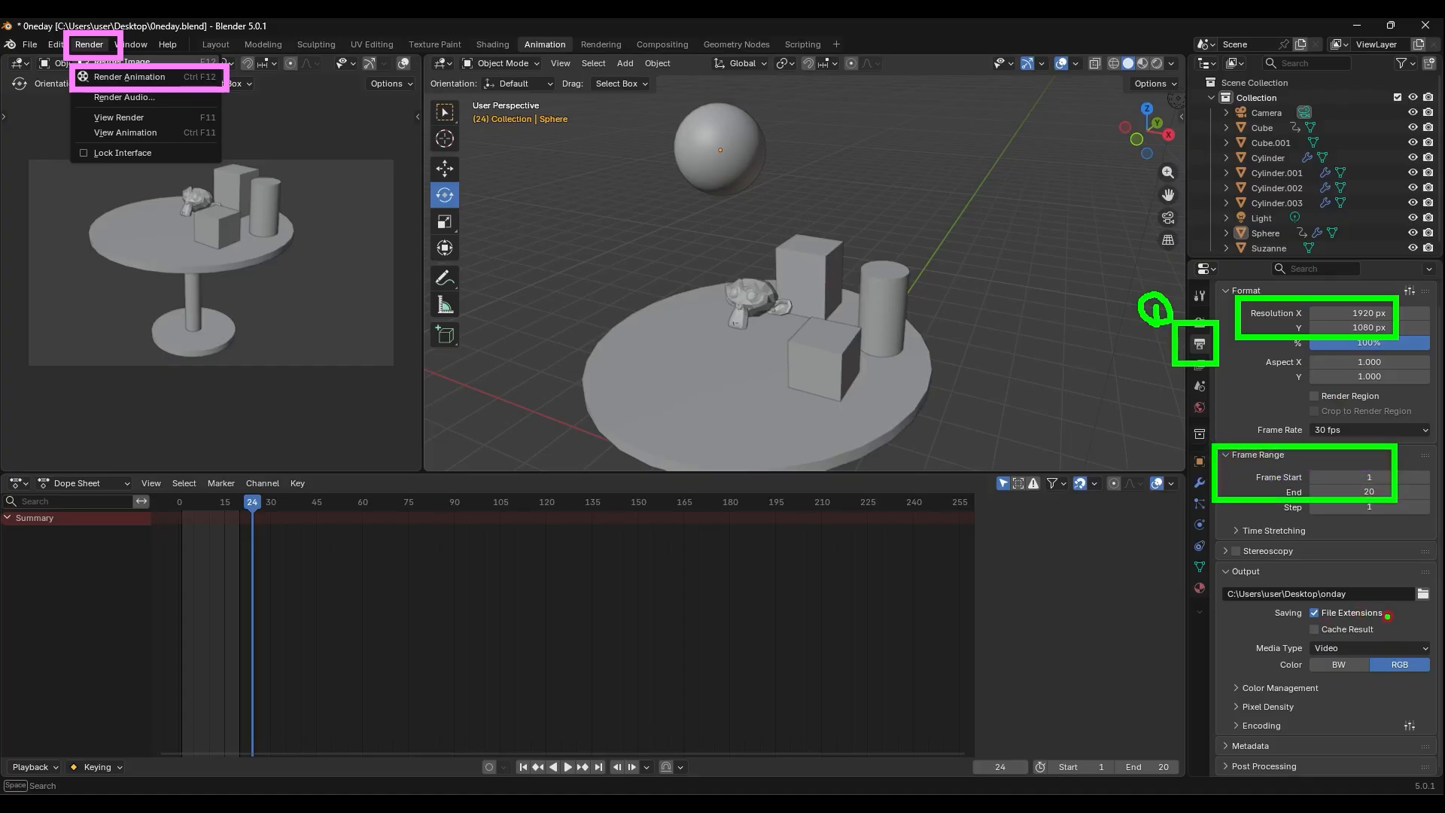
mouse_move(1224, 604)
shift+mouse_down()
mouse_move(1421, 602)
mouse_move(1406, 602)
mouse_move(1405, 572)
shift+mouse_up()
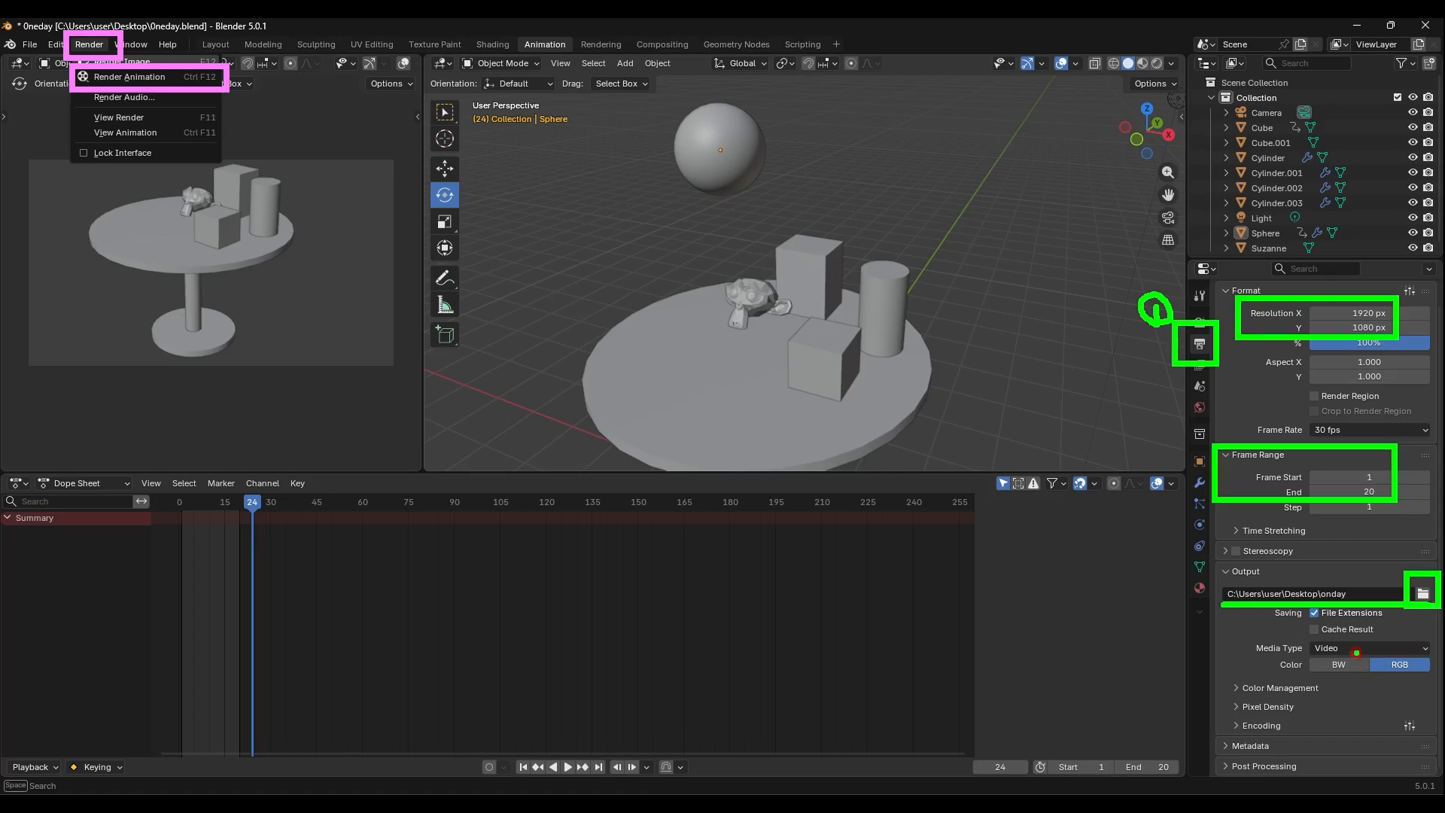
ctrl+drag(1360, 657, 1243, 635)
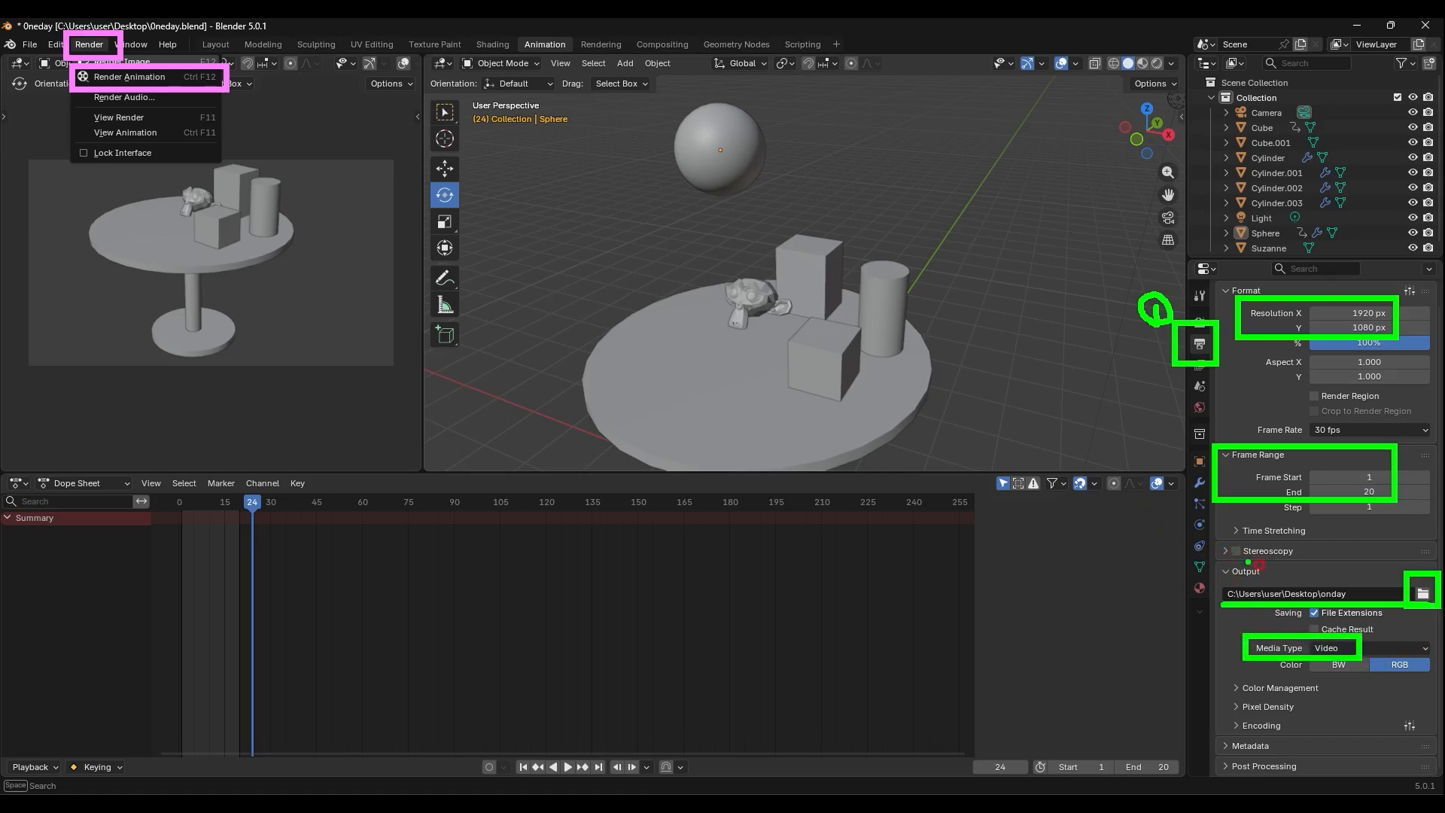
drag(1354, 556, 1396, 576)
mouse_move(1316, 528)
mouse_down()
mouse_move(1333, 517)
mouse_move(1330, 541)
mouse_move(1346, 520)
mouse_up()
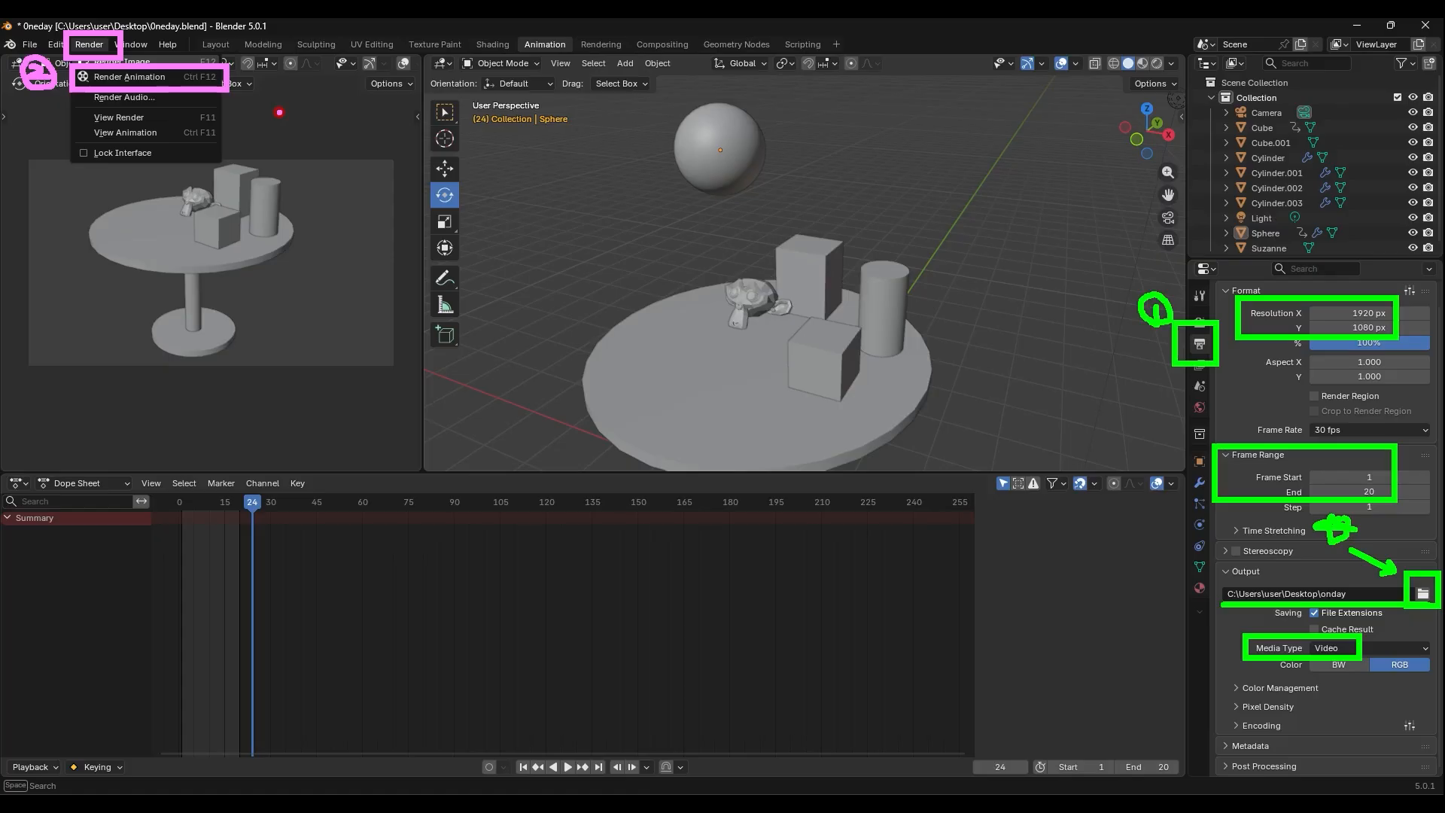
key(Escape)
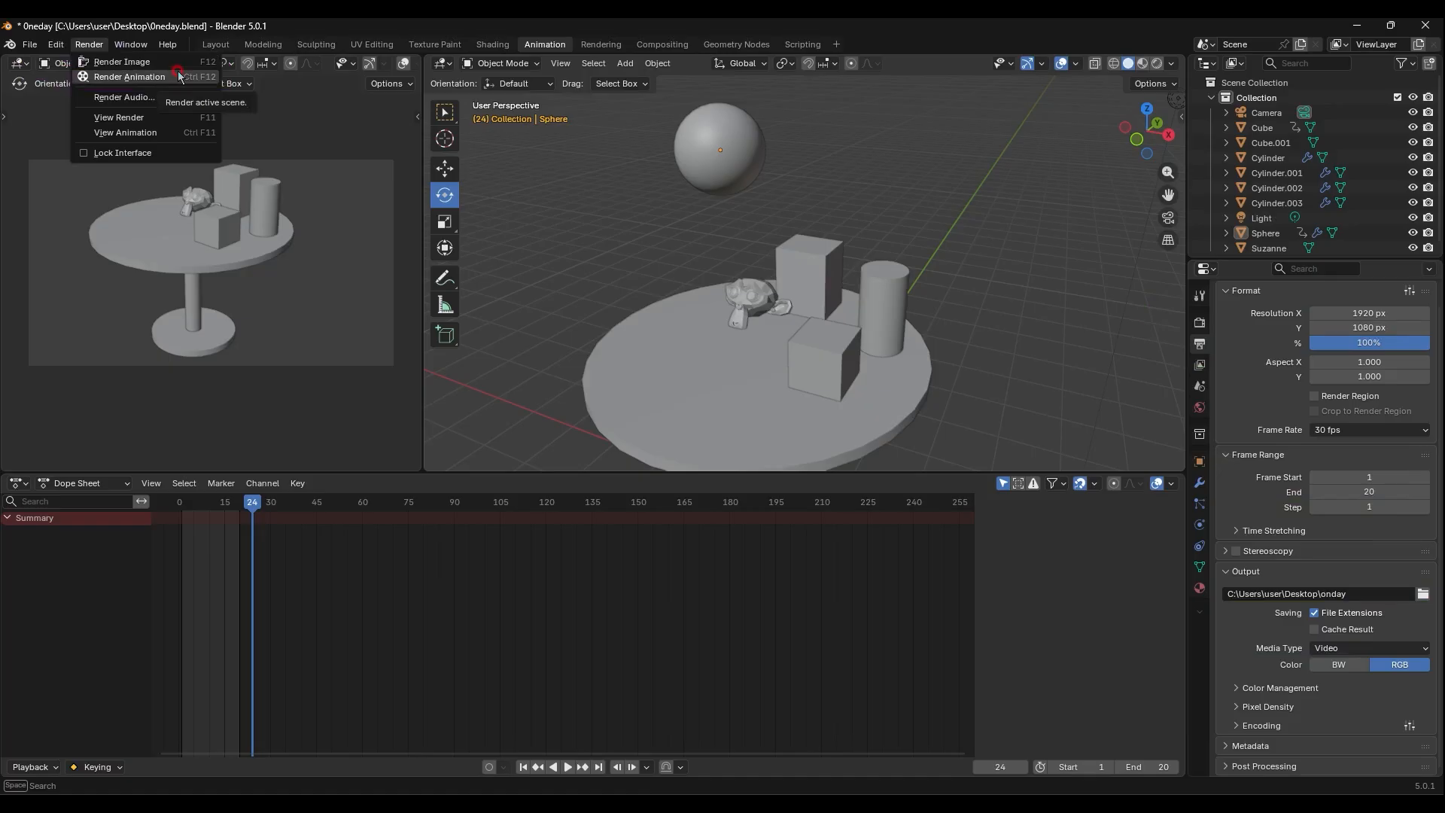
click(179, 76)
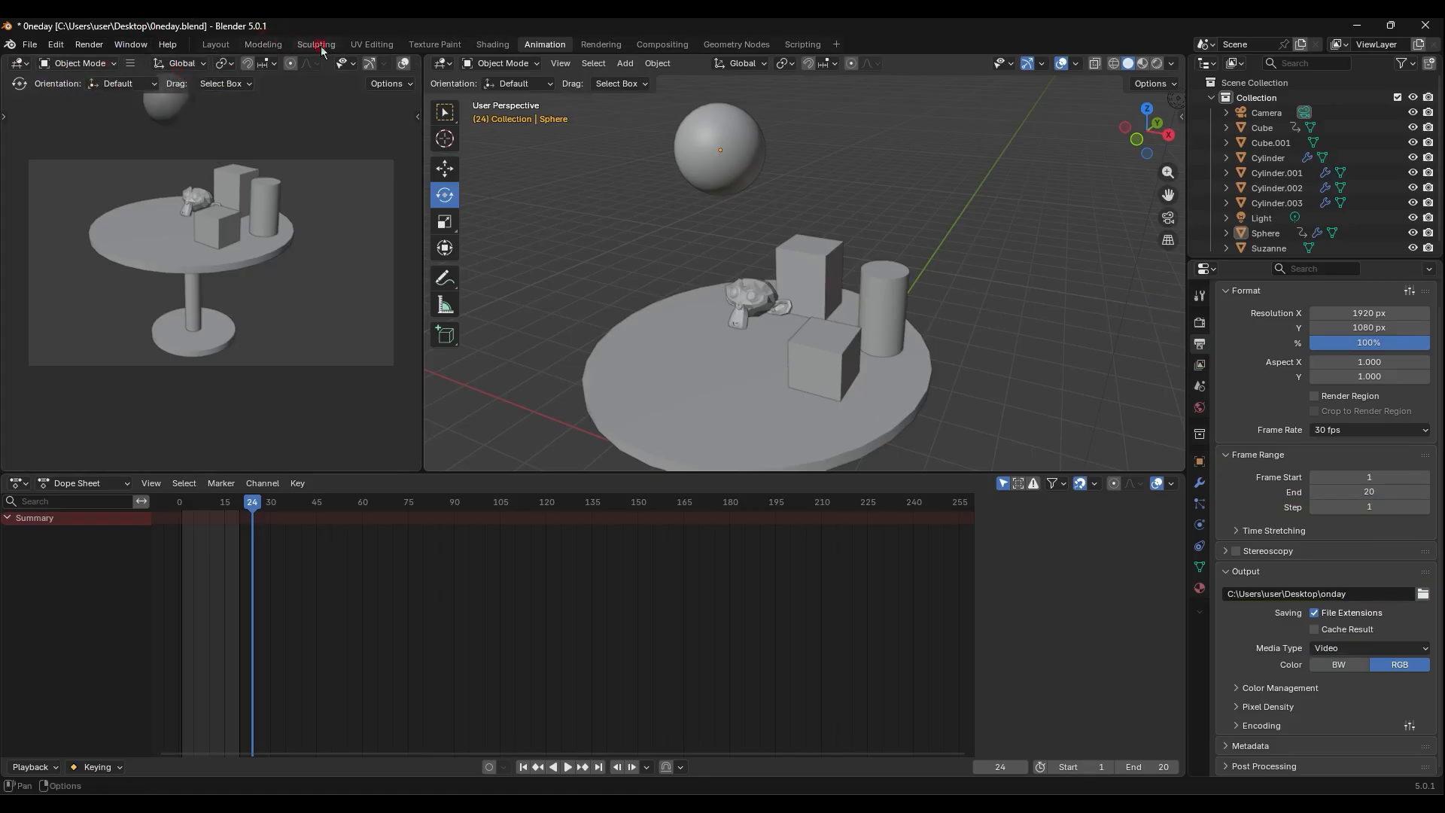
Switch to the Shading workspace and display the Cylinder object's material nodes, then deselect the object
click(491, 45)
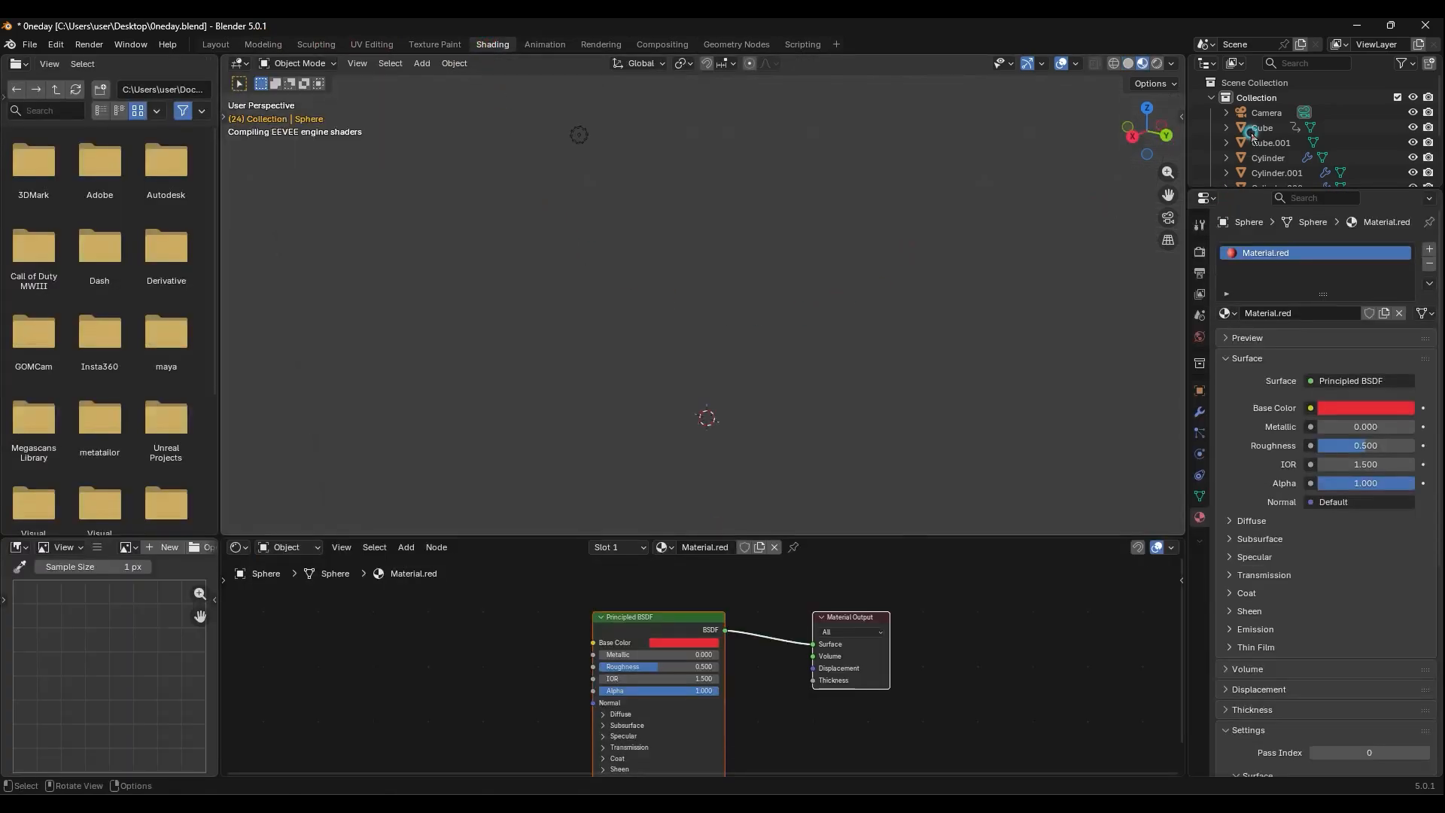
click(1243, 158)
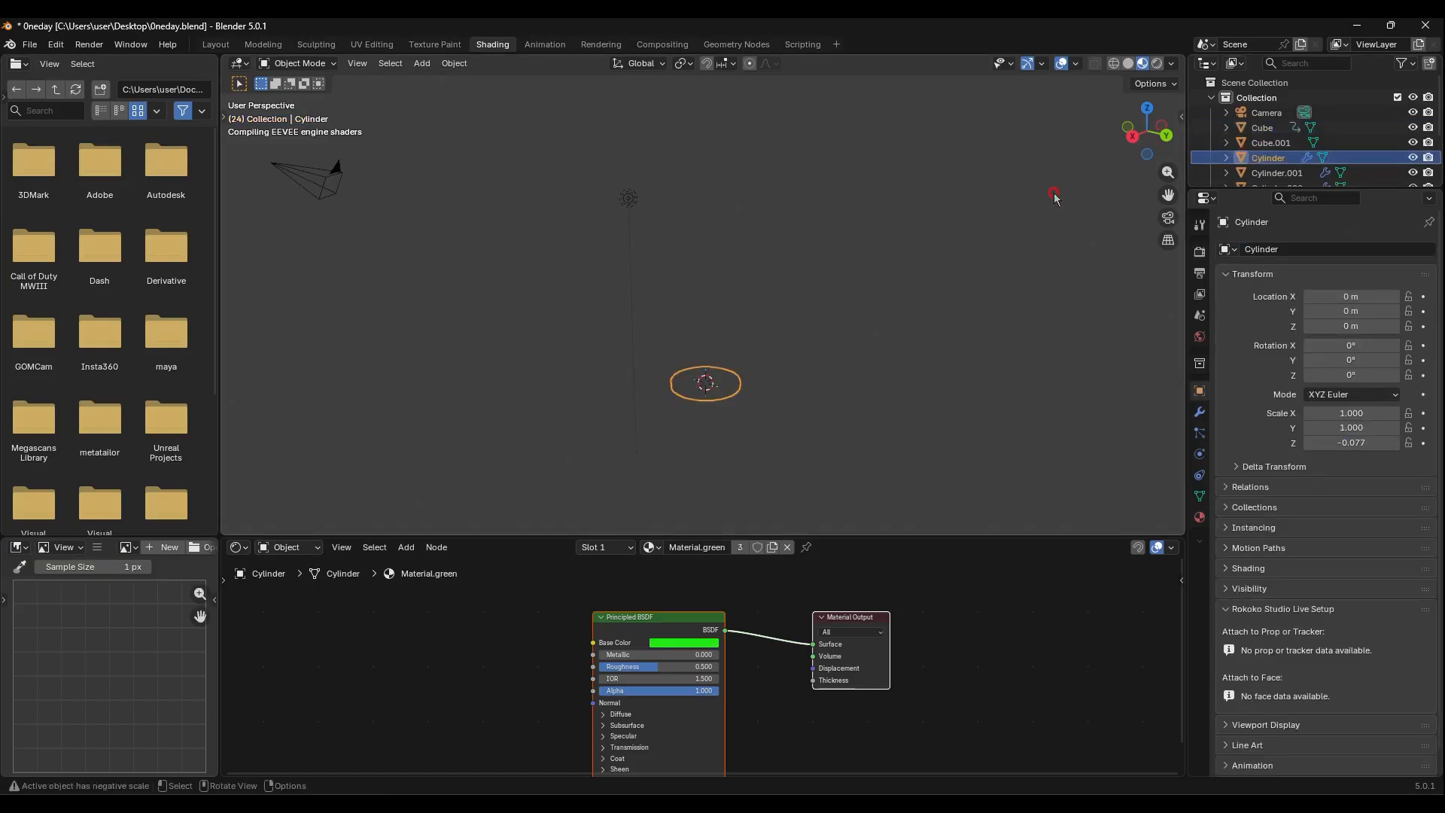
click(1011, 225)
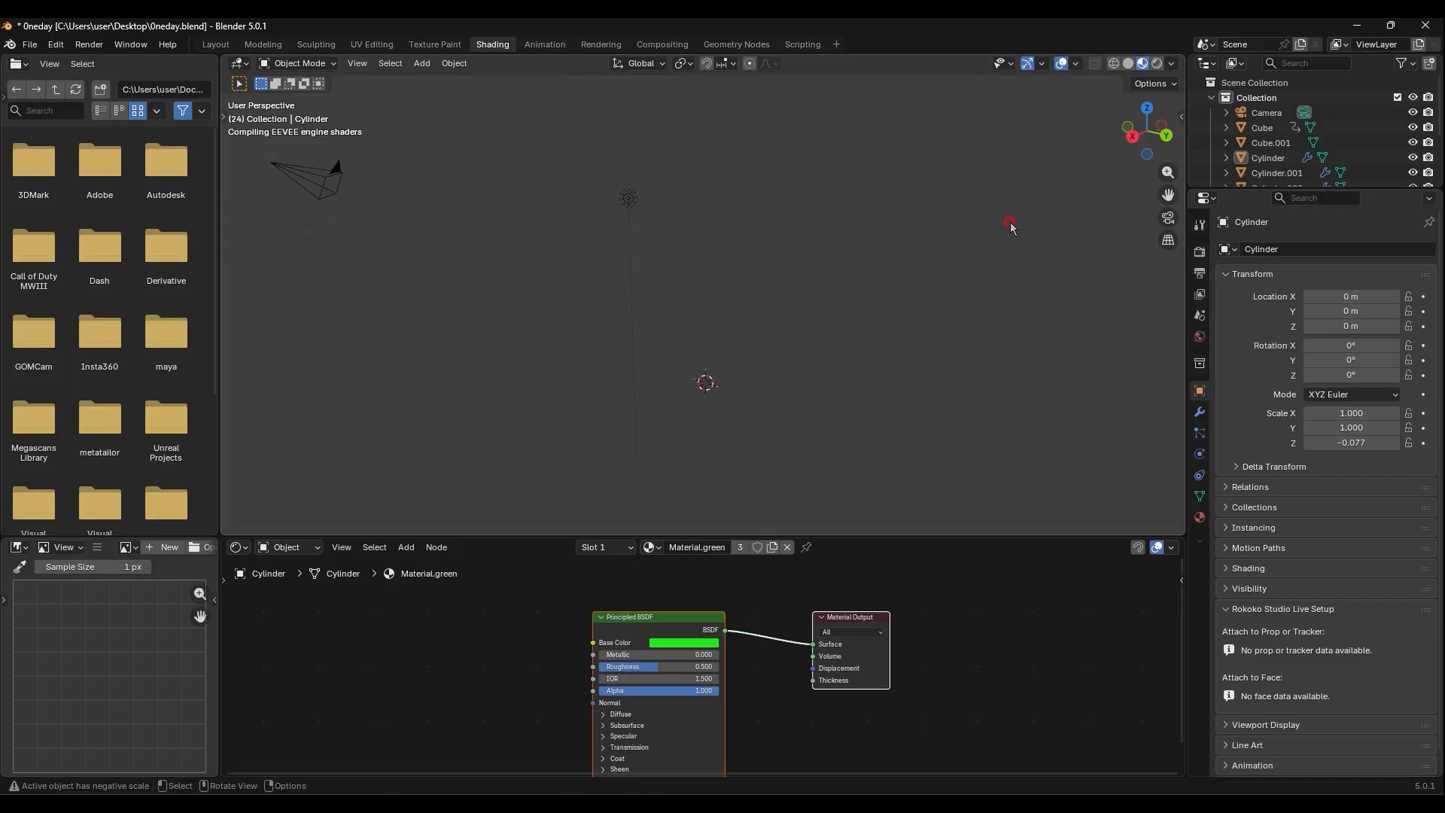
View the scene from the top and from the opposite side, and show it in Material Preview shading
key(KP_7)
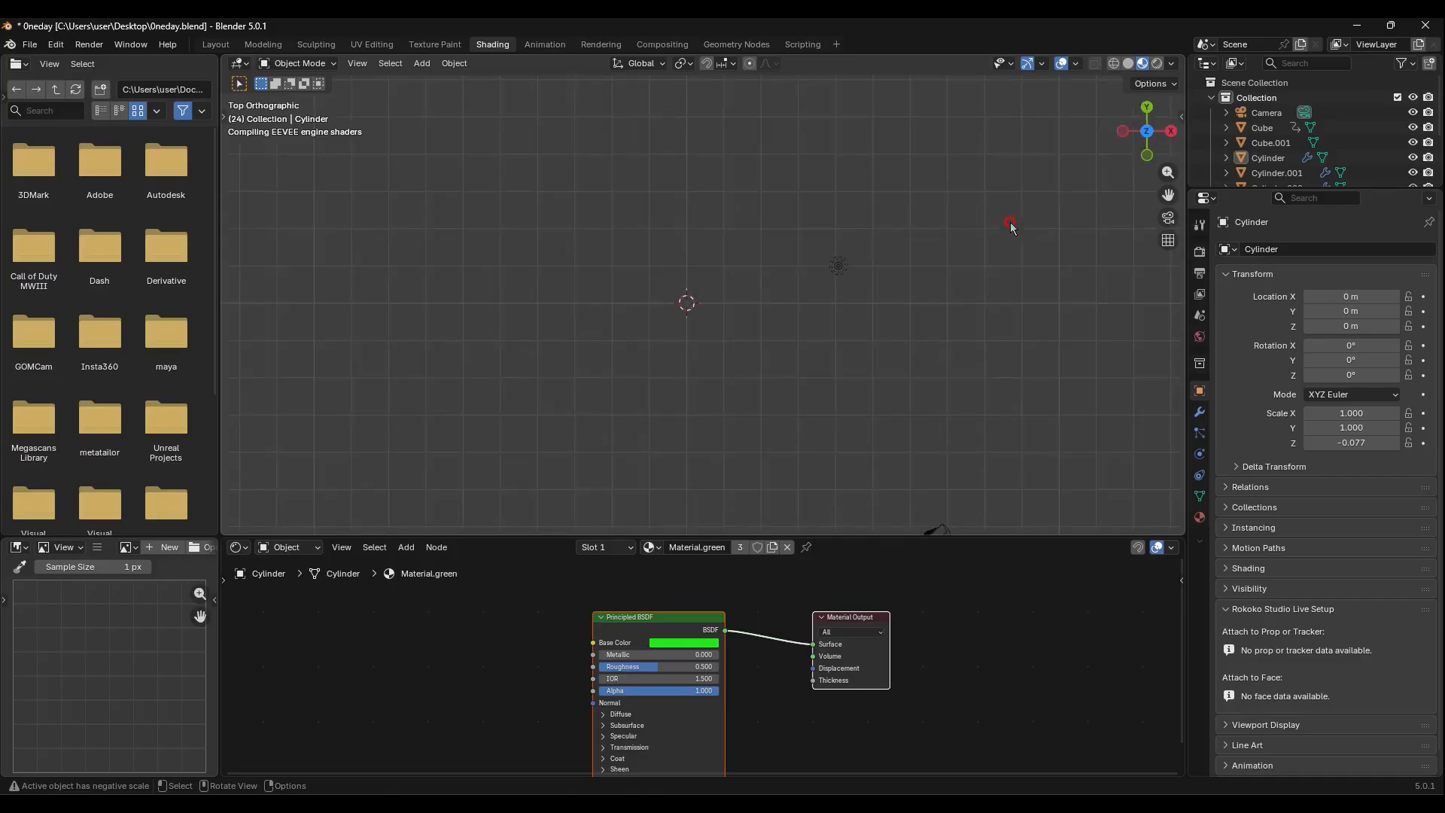
key(shift+KP_7)
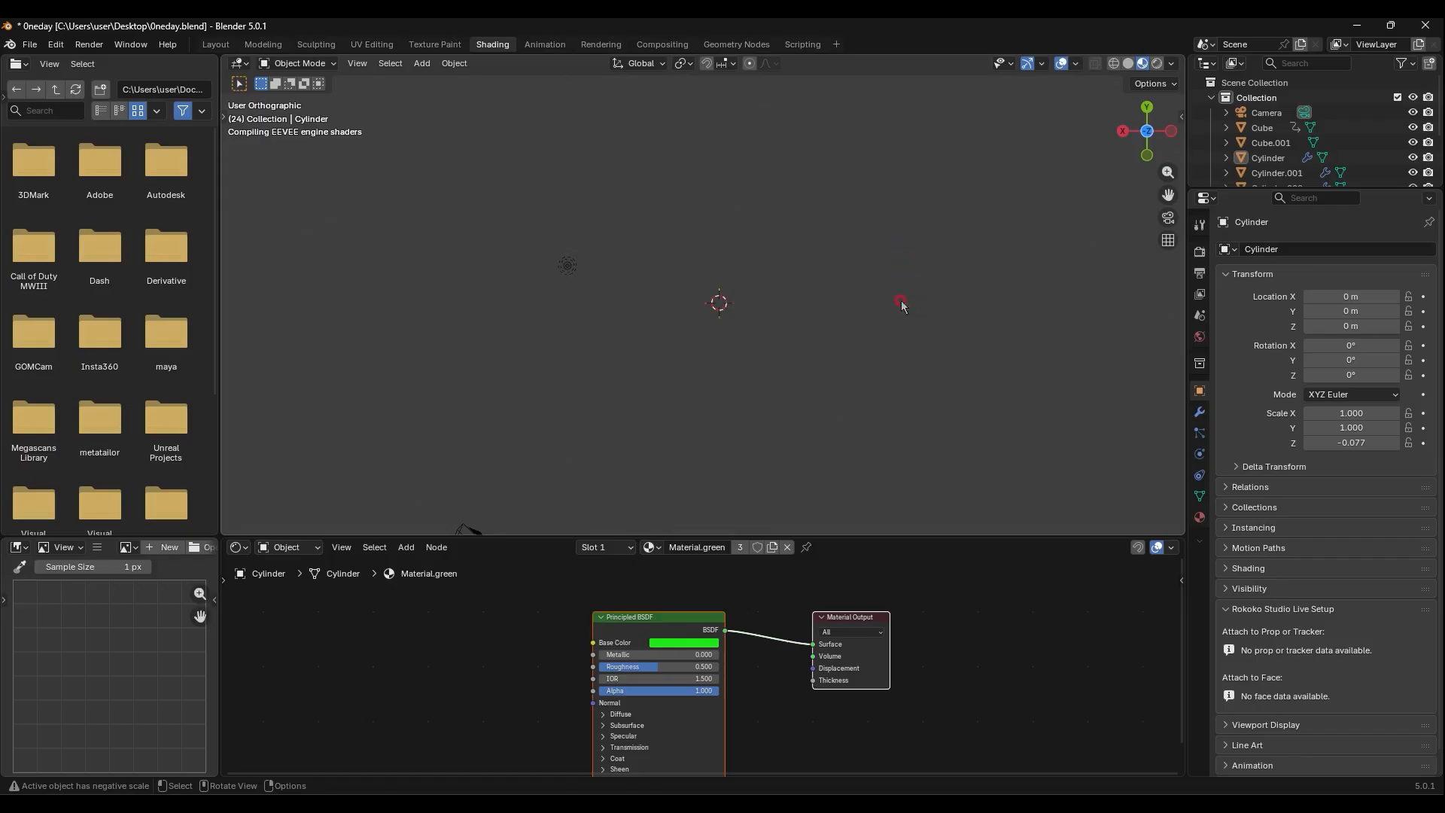
middle_drag(903, 307, 932, 353)
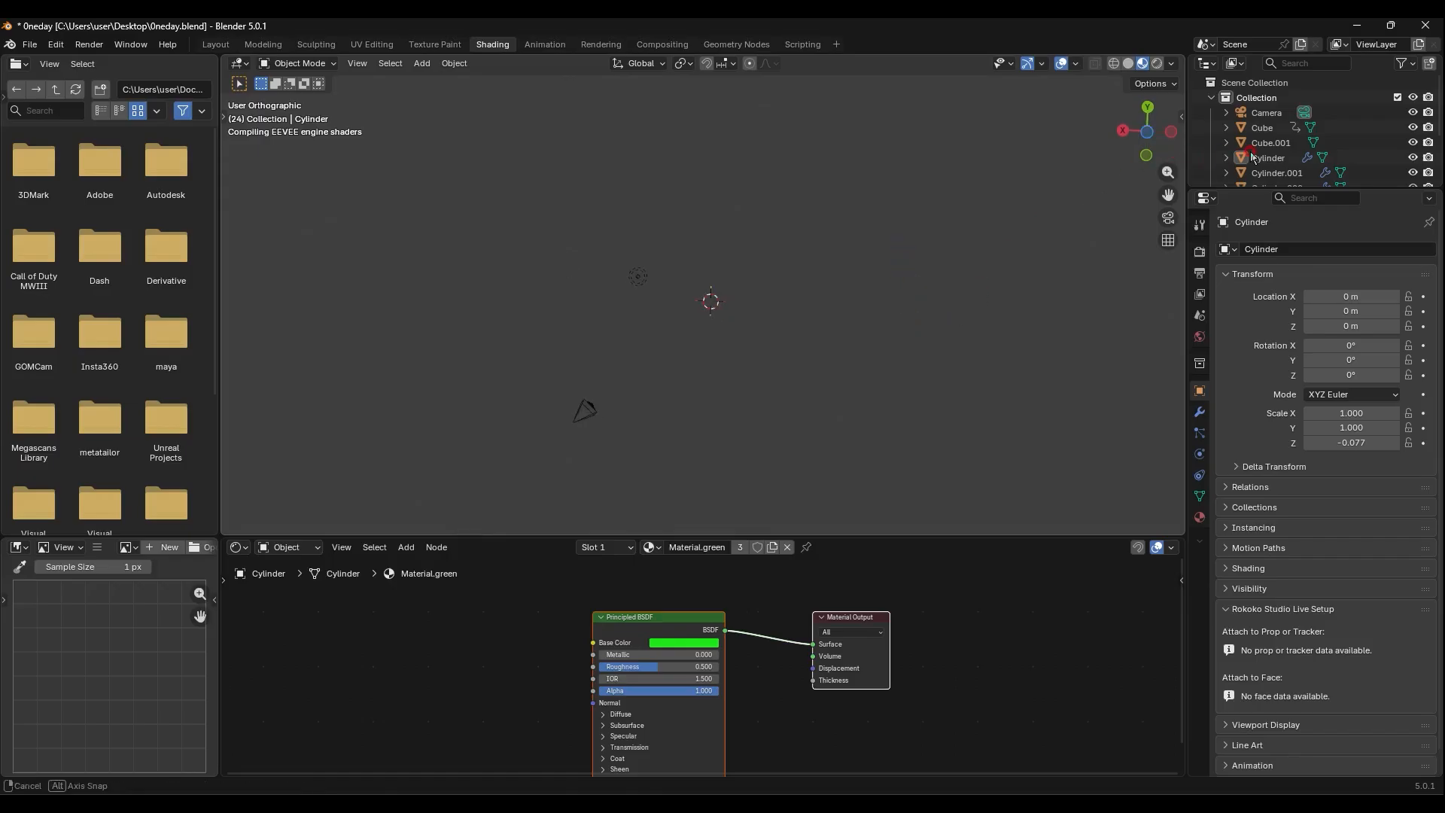
click(1264, 164)
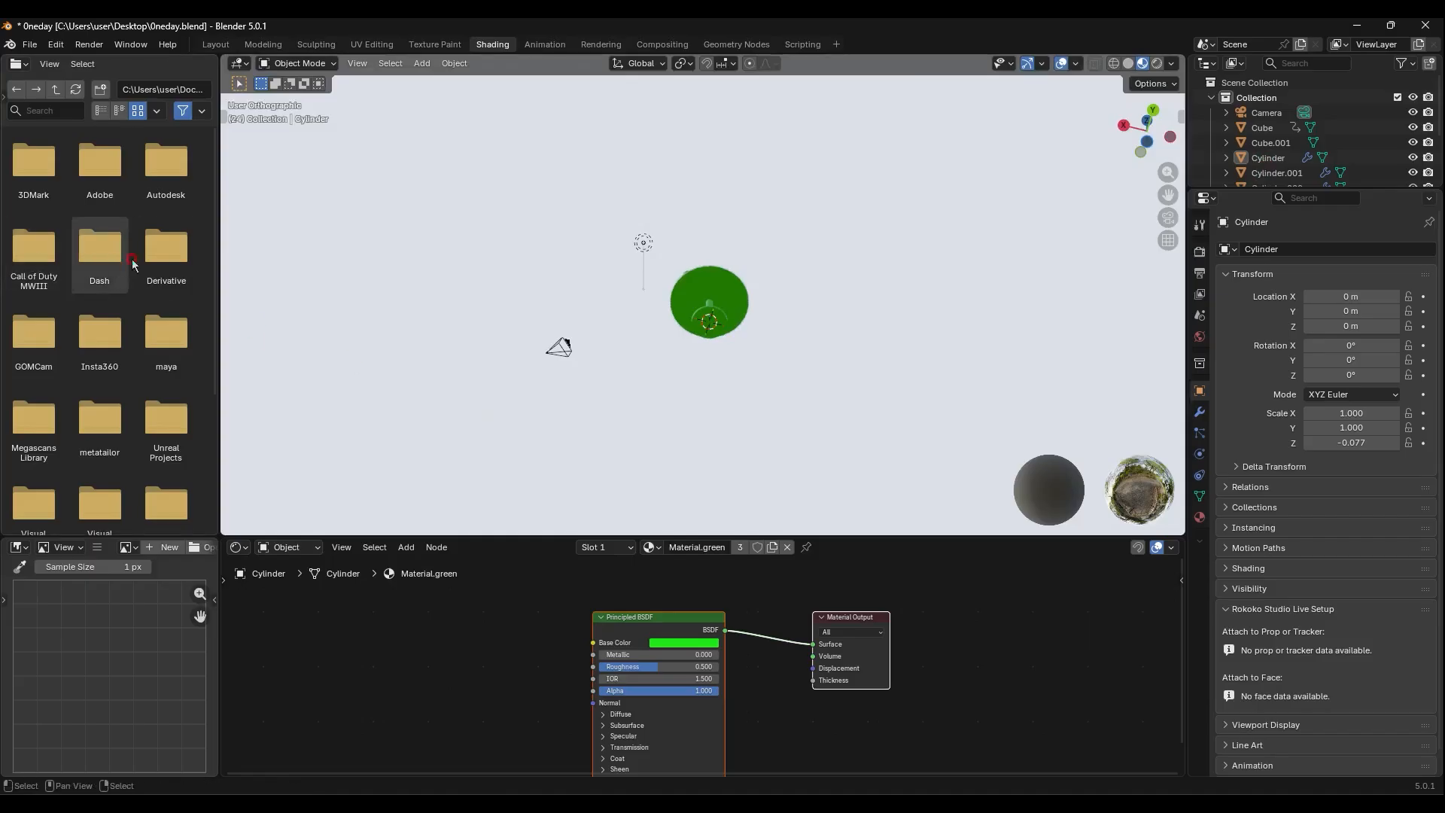
click(1128, 63)
click(1142, 63)
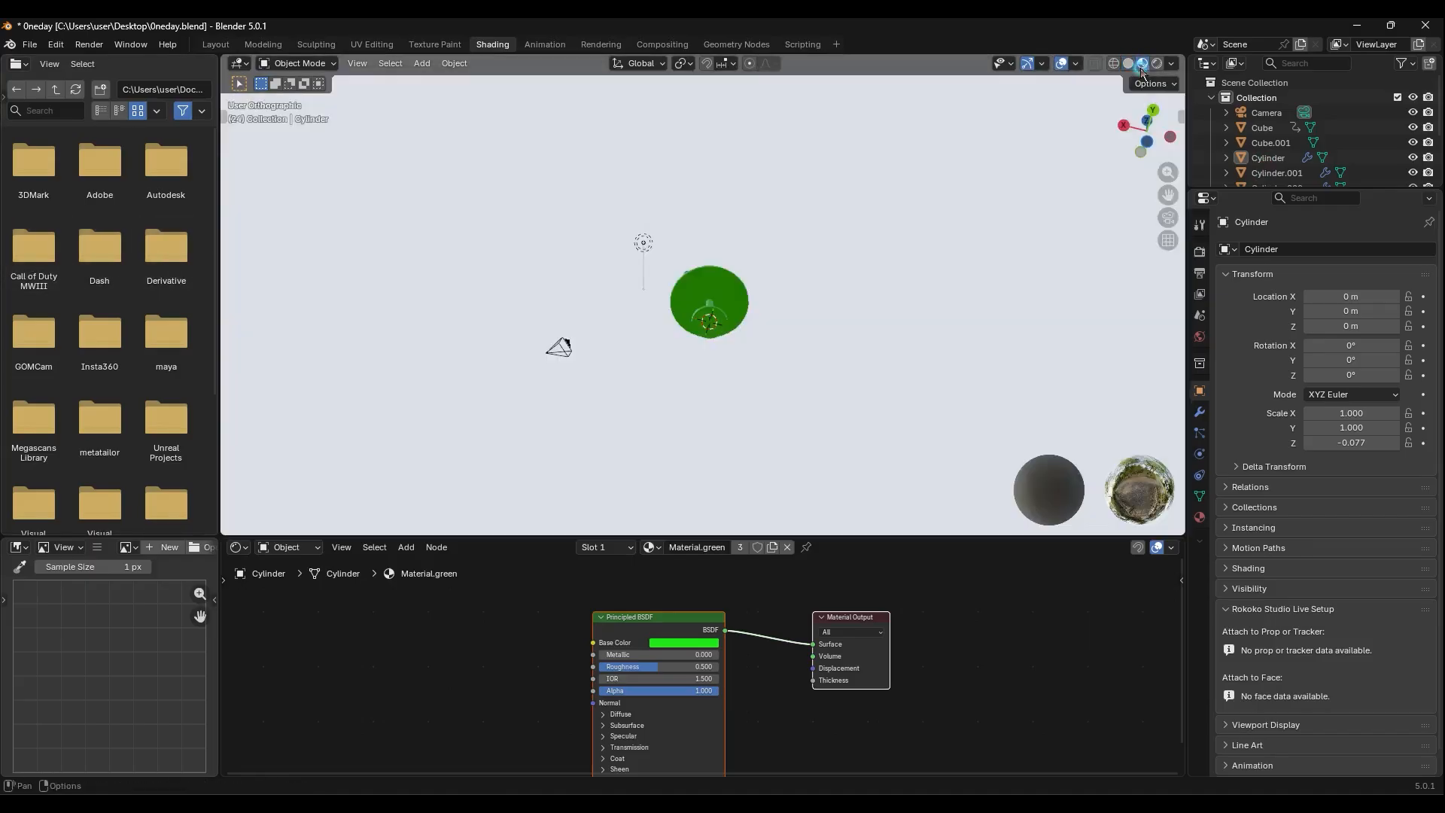
Turn the view to the table scene, select the Cube.001 object, and select the Cylinder base and frame it in the viewport
middle_drag(959, 202, 846, 239)
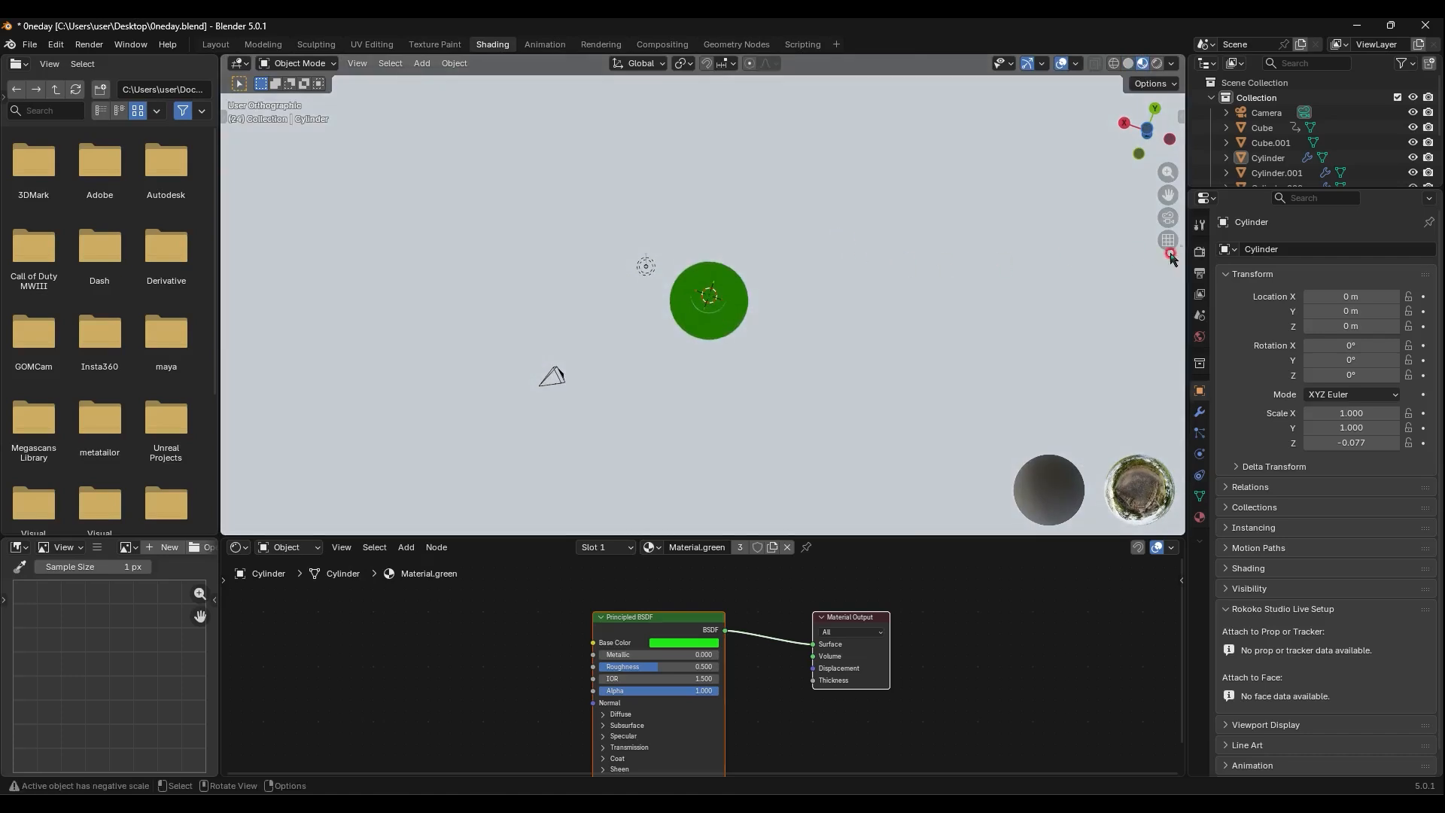
middle_drag(664, 291, 752, 310)
scroll(756, 314, up, 2)
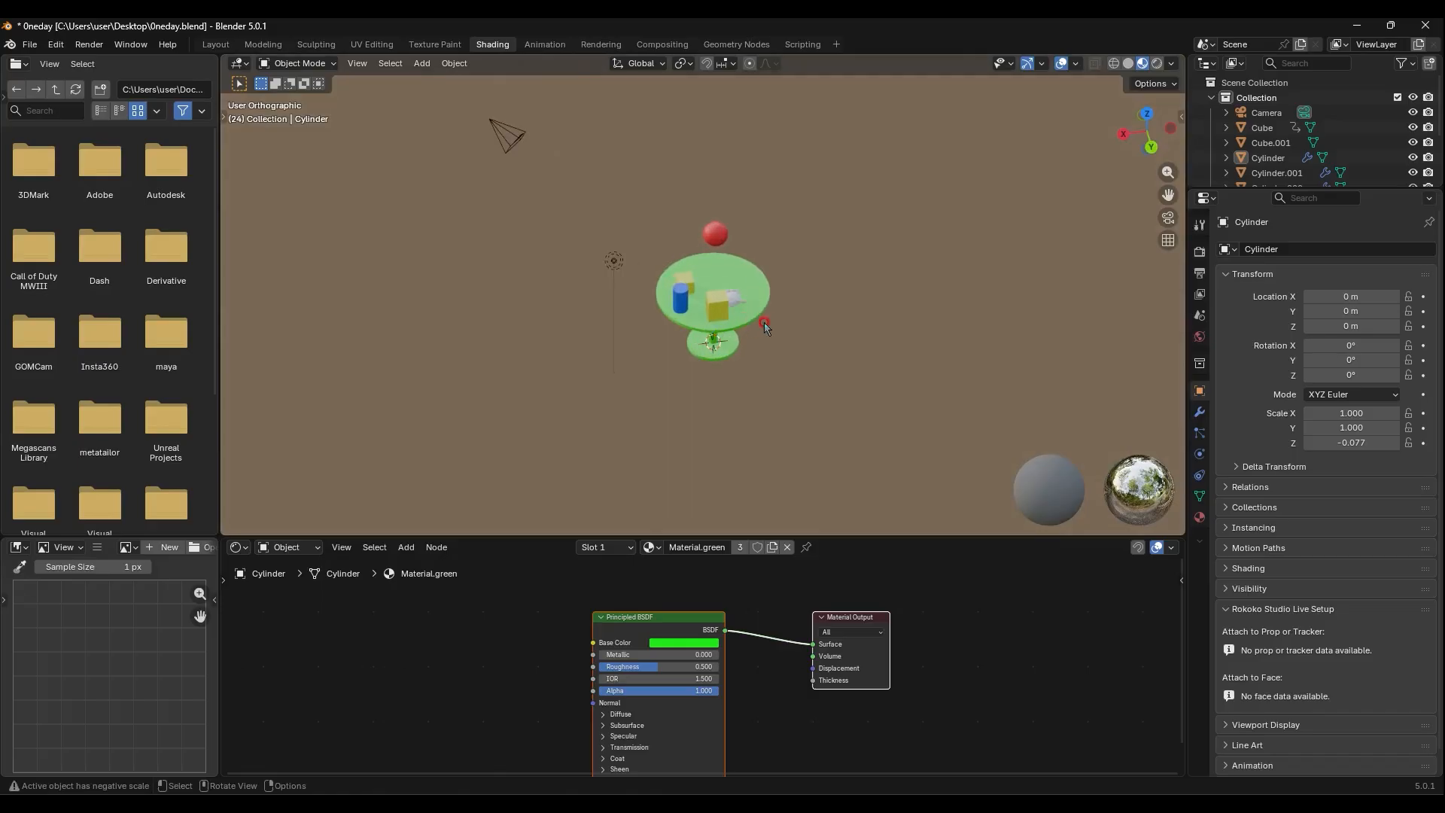
click(722, 303)
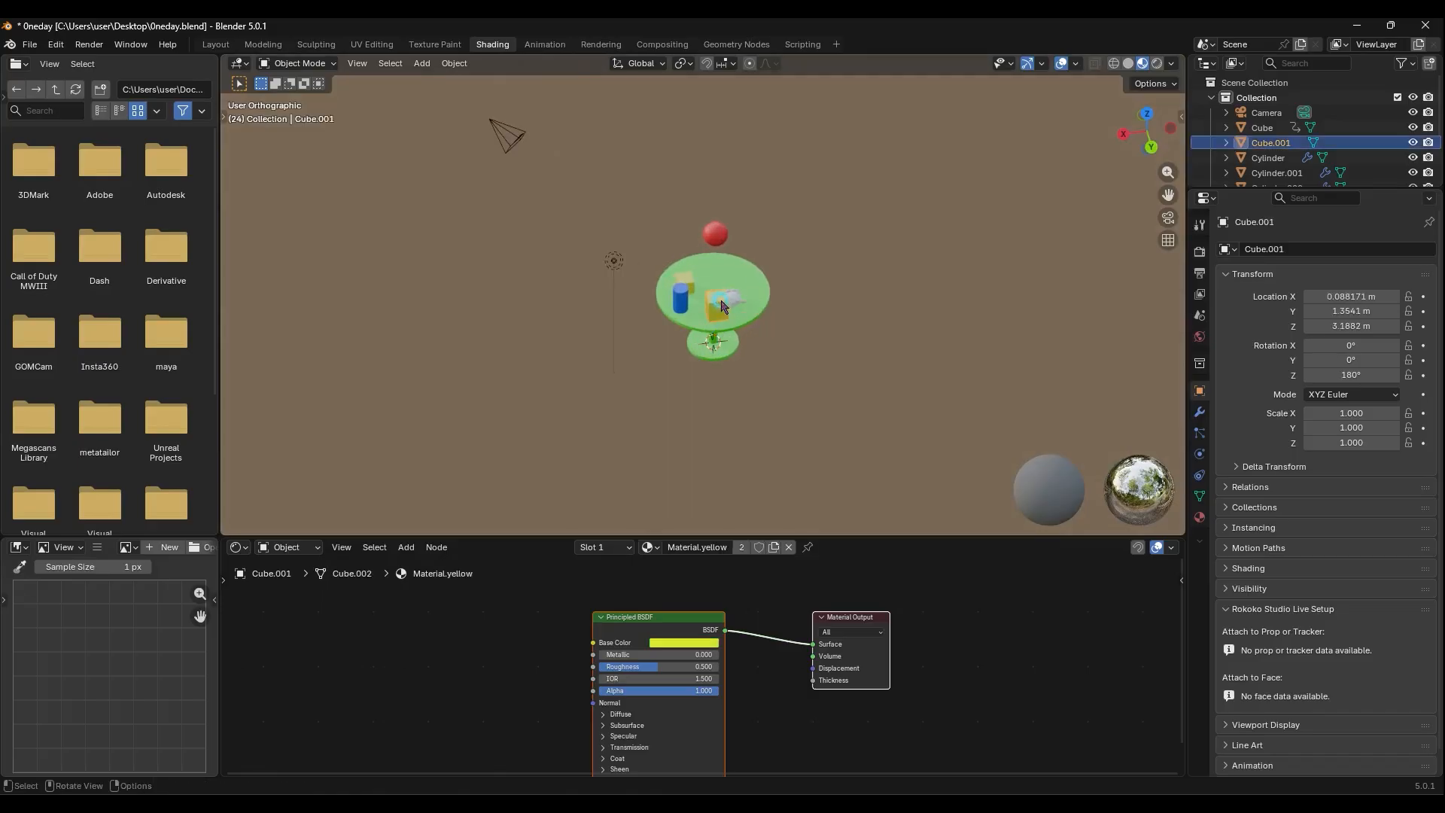
click(1270, 159)
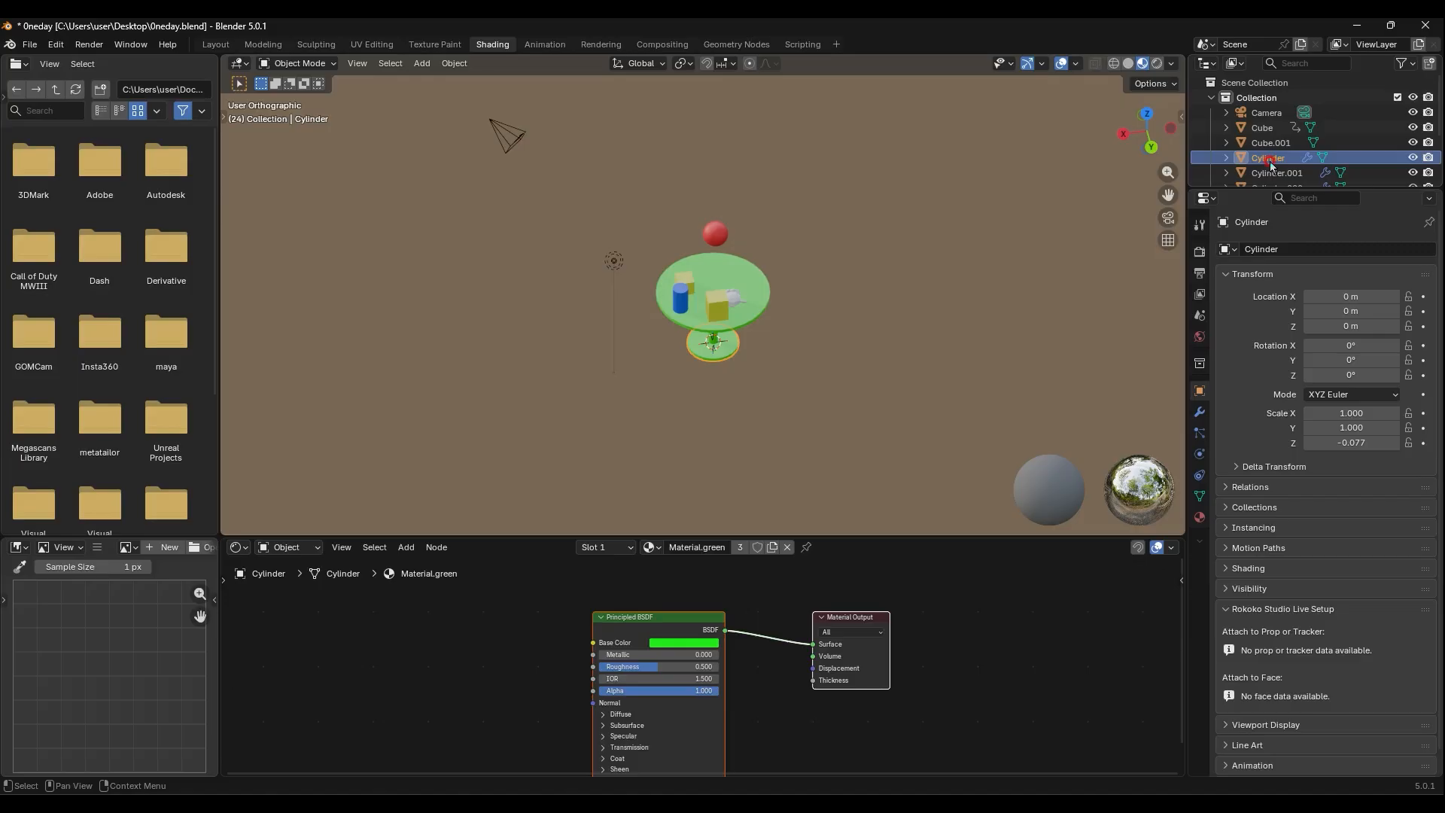
scroll(1270, 164, down, 2)
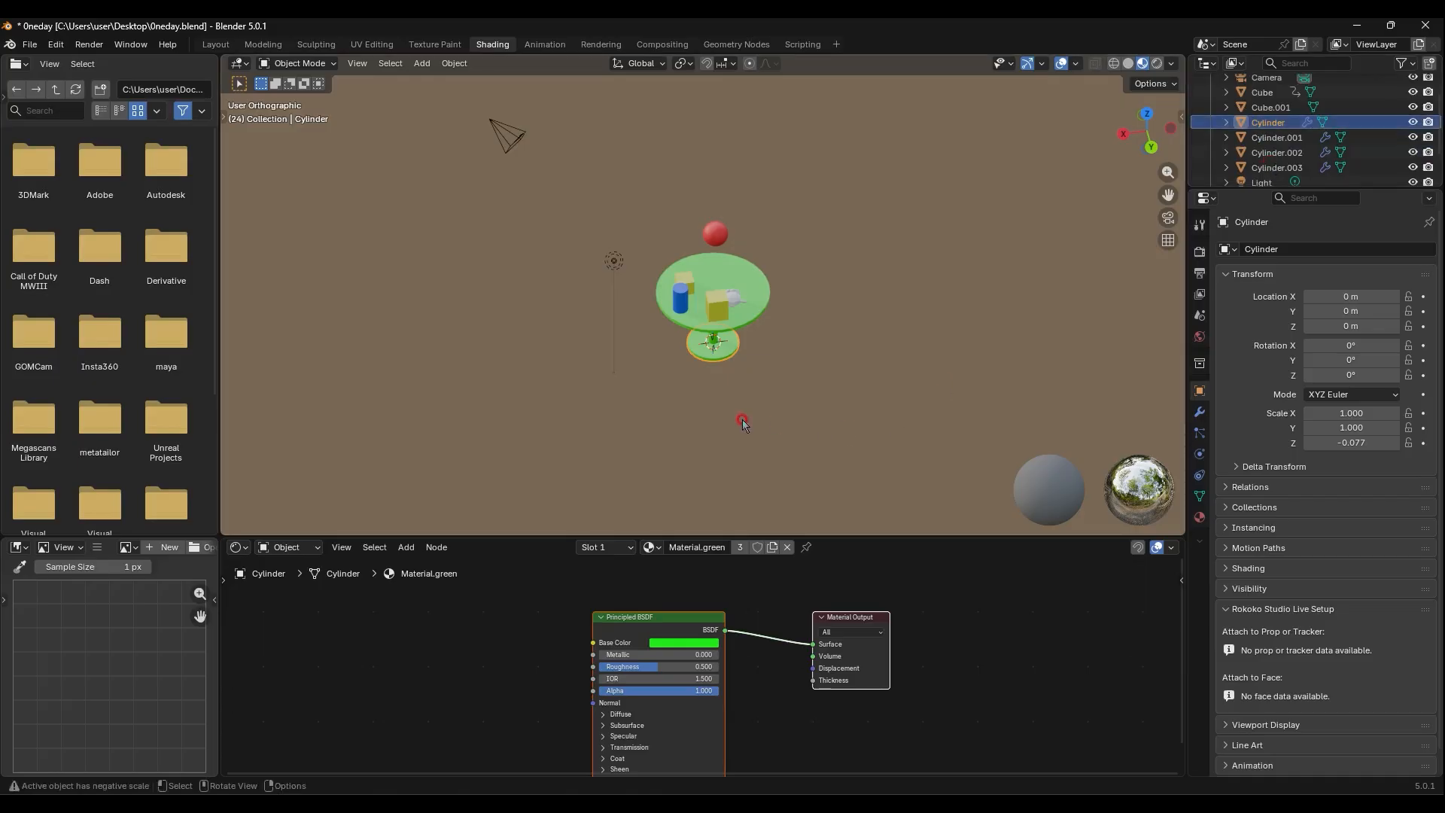
key(KP_Decimal)
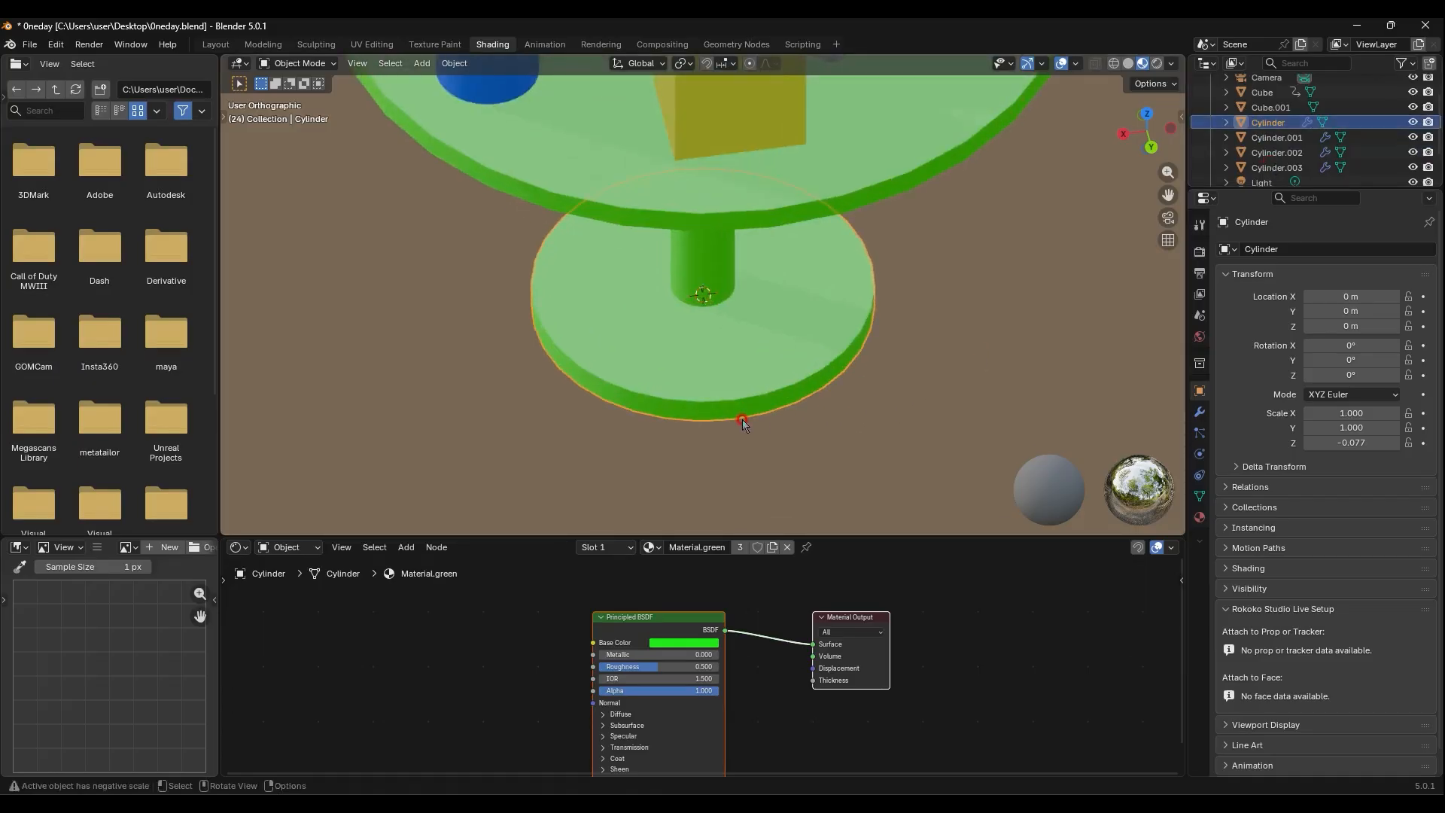
Select the yellow Cube.001 on the table, frame it, and view it together with the surrounding objects
click(762, 93)
key(KP_Decimal)
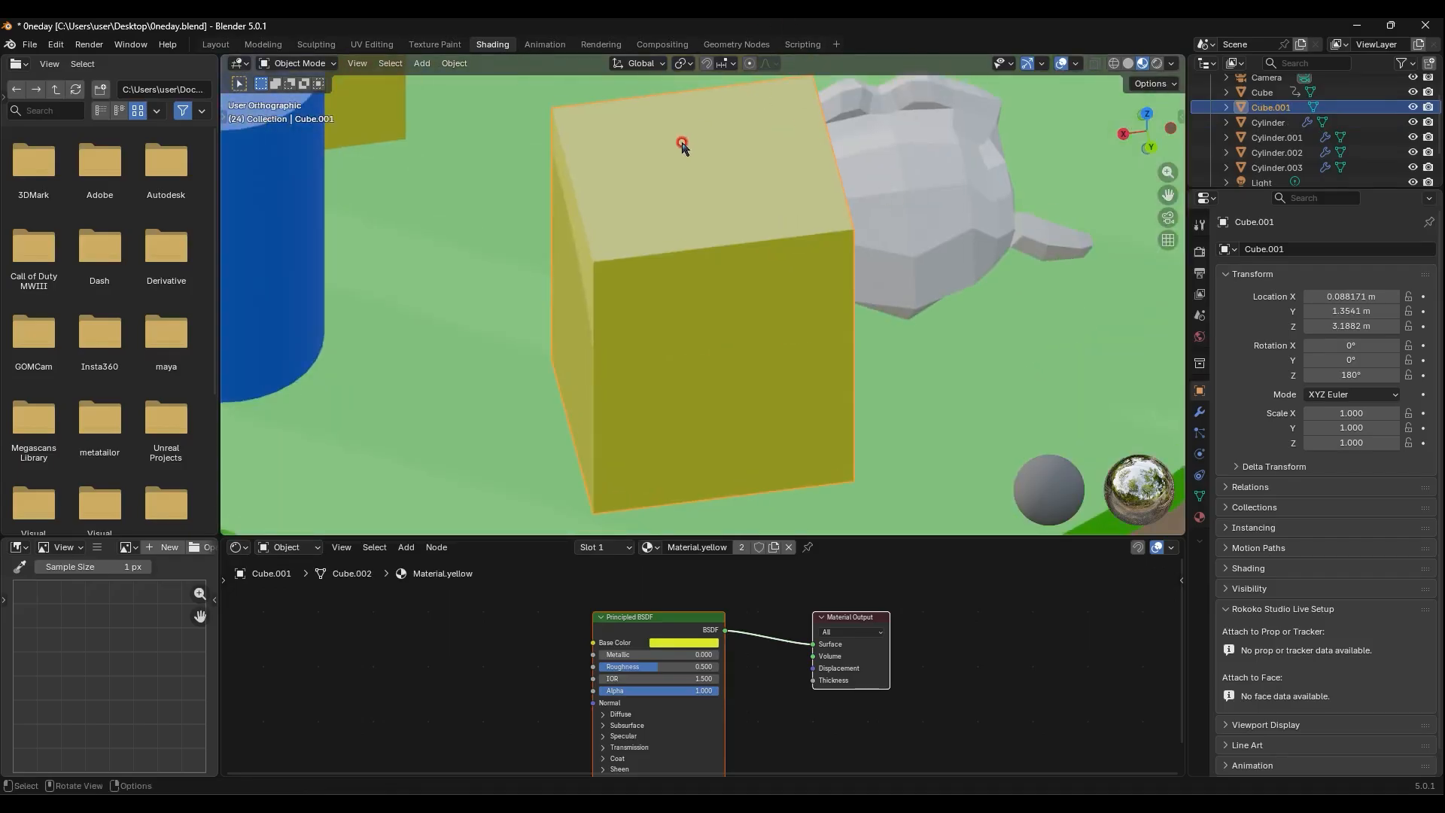
scroll(686, 275, down, 5)
middle_drag(696, 300, 619, 553)
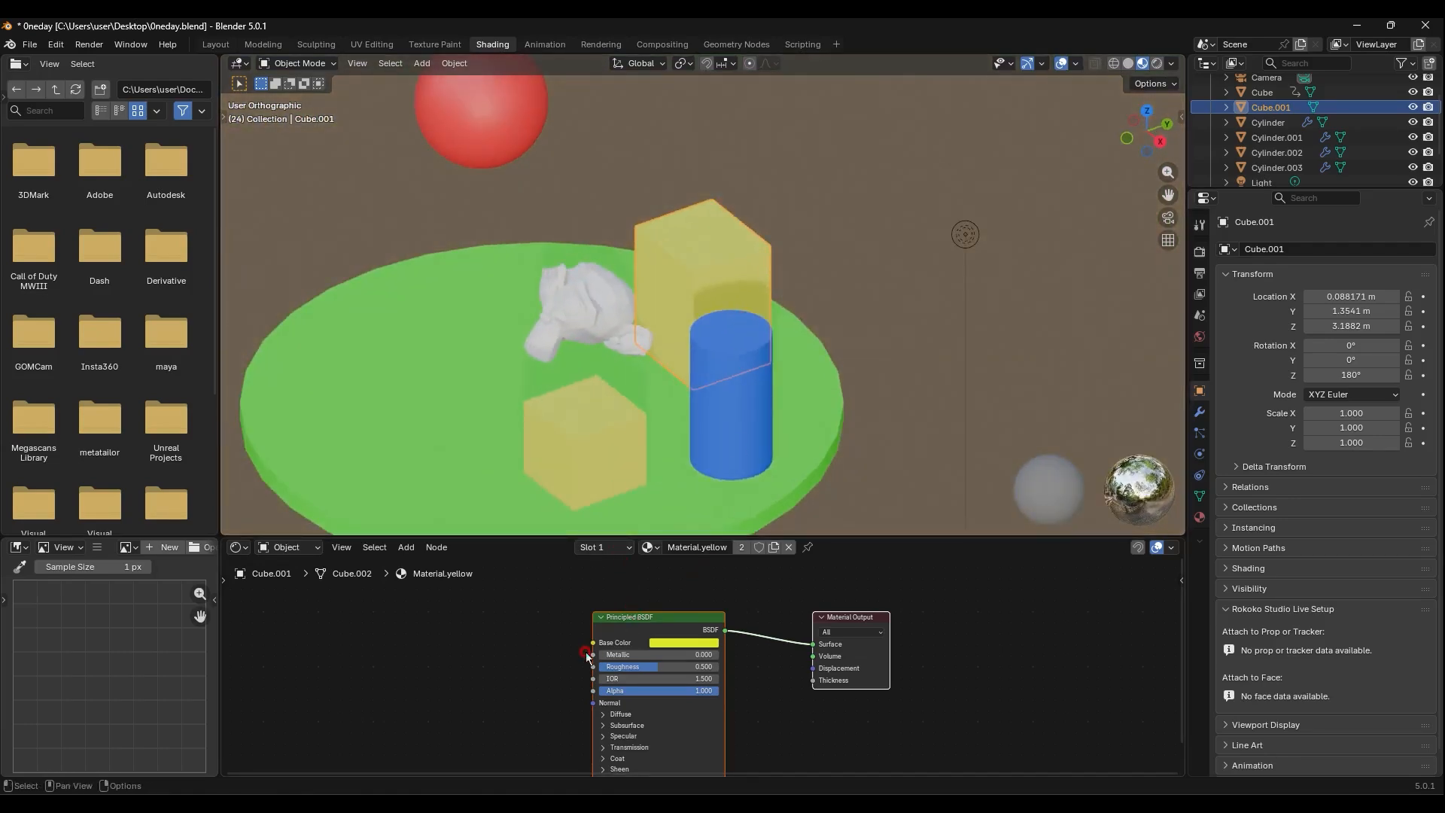
Switch to Chrome and search Google for "pattern texture" in a new tab
mouse_move(291, 804)
click(334, 733)
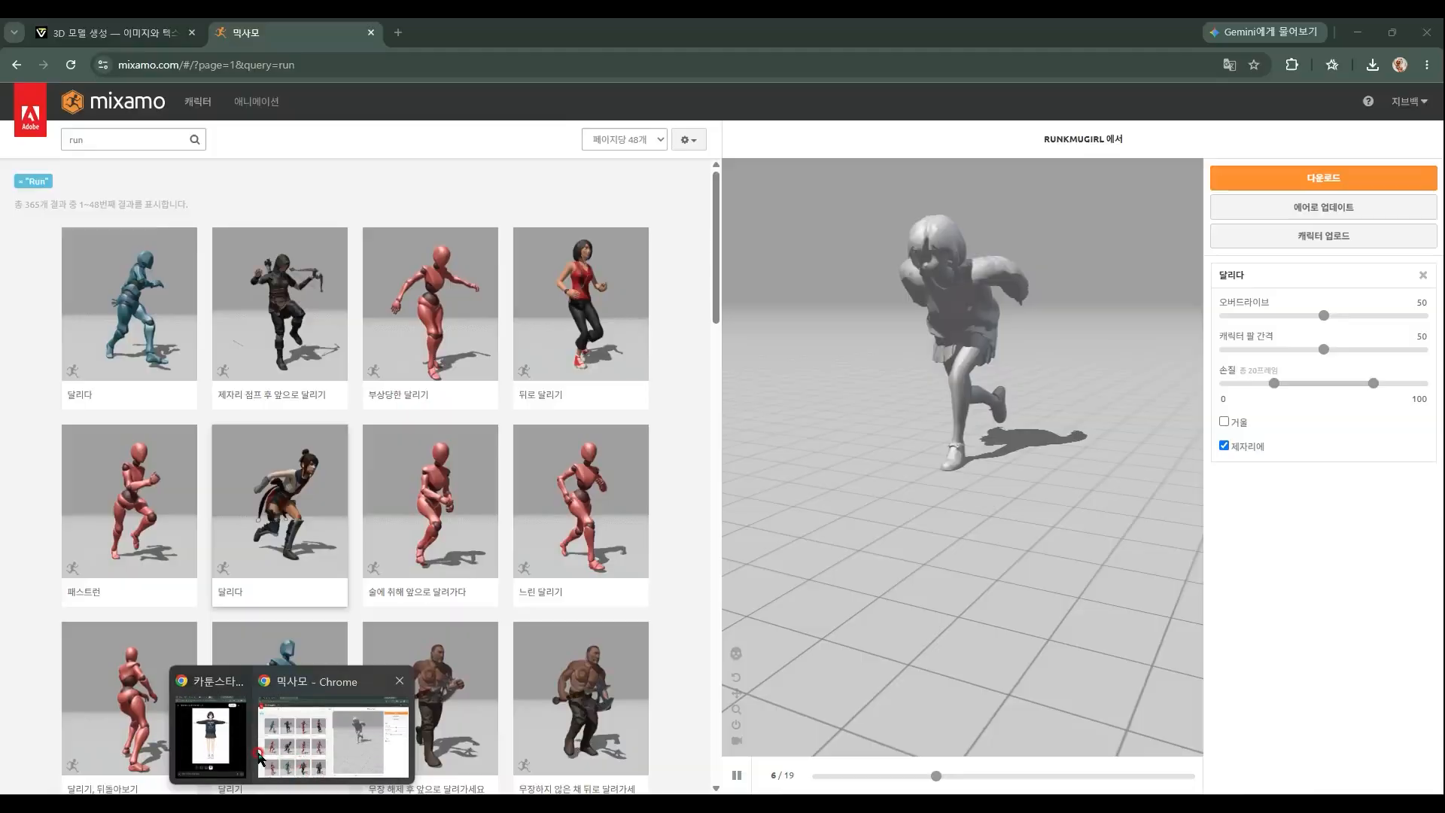
click(398, 35)
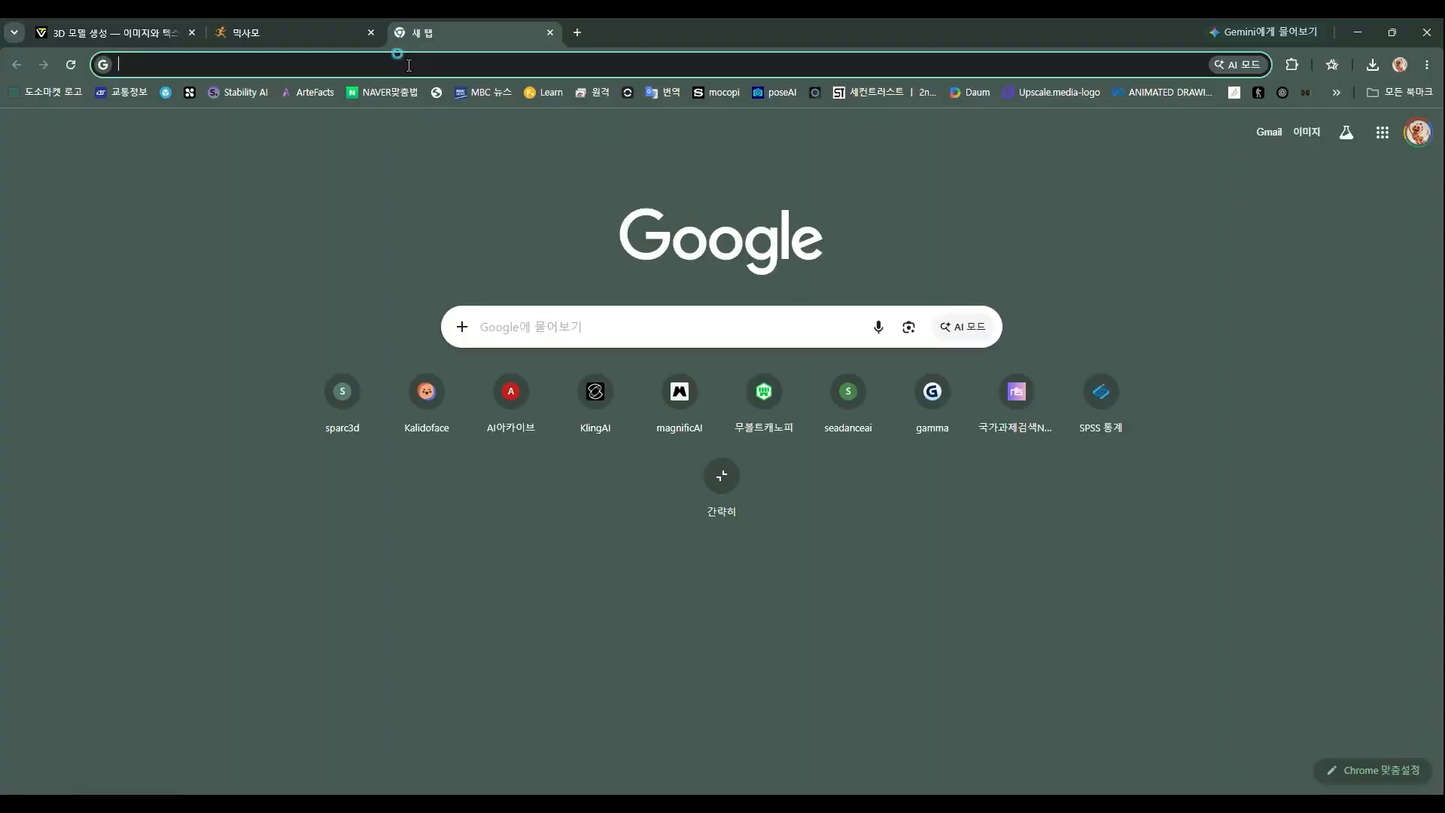
click(397, 54)
text(pattern)
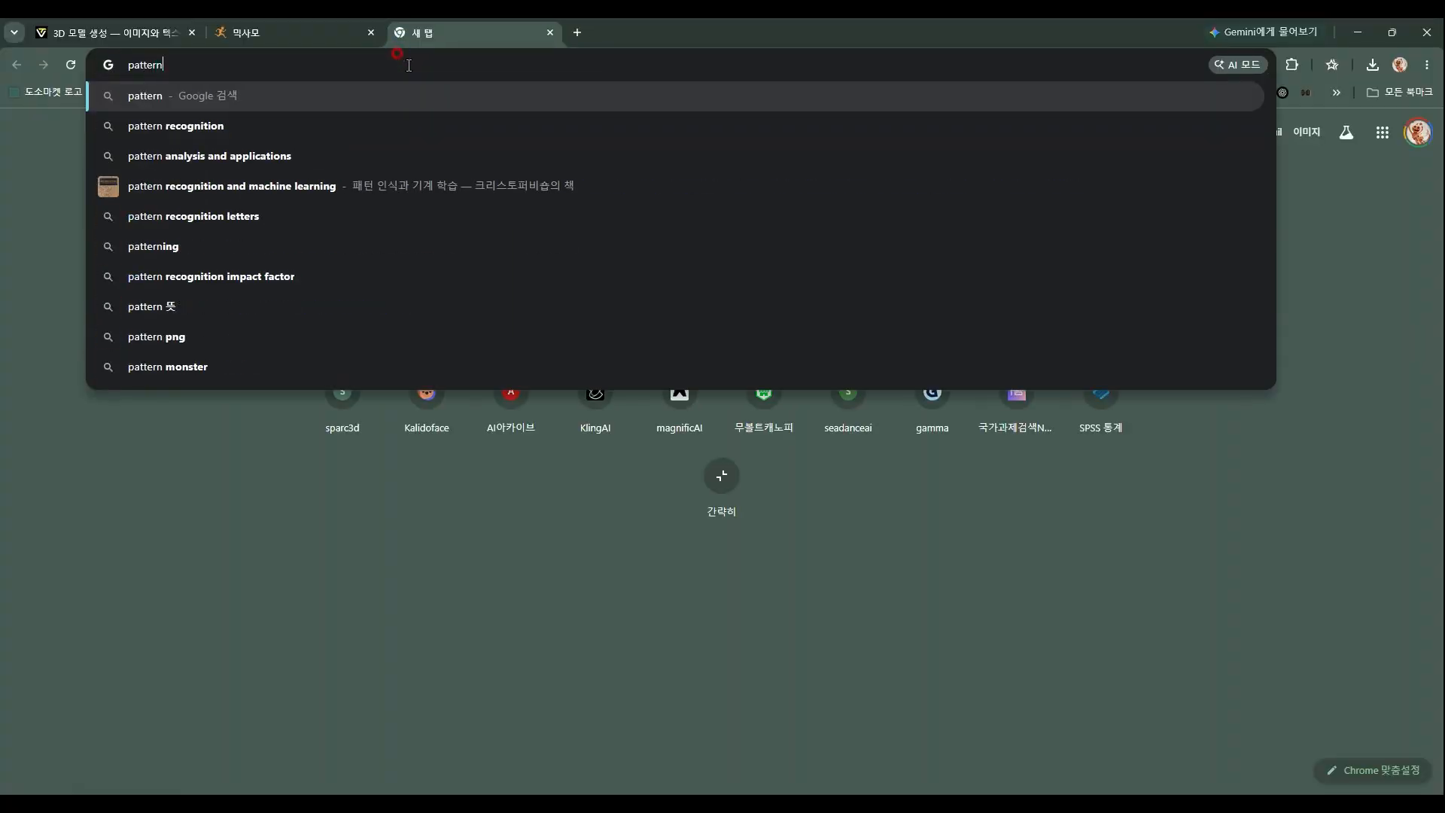
text( text)
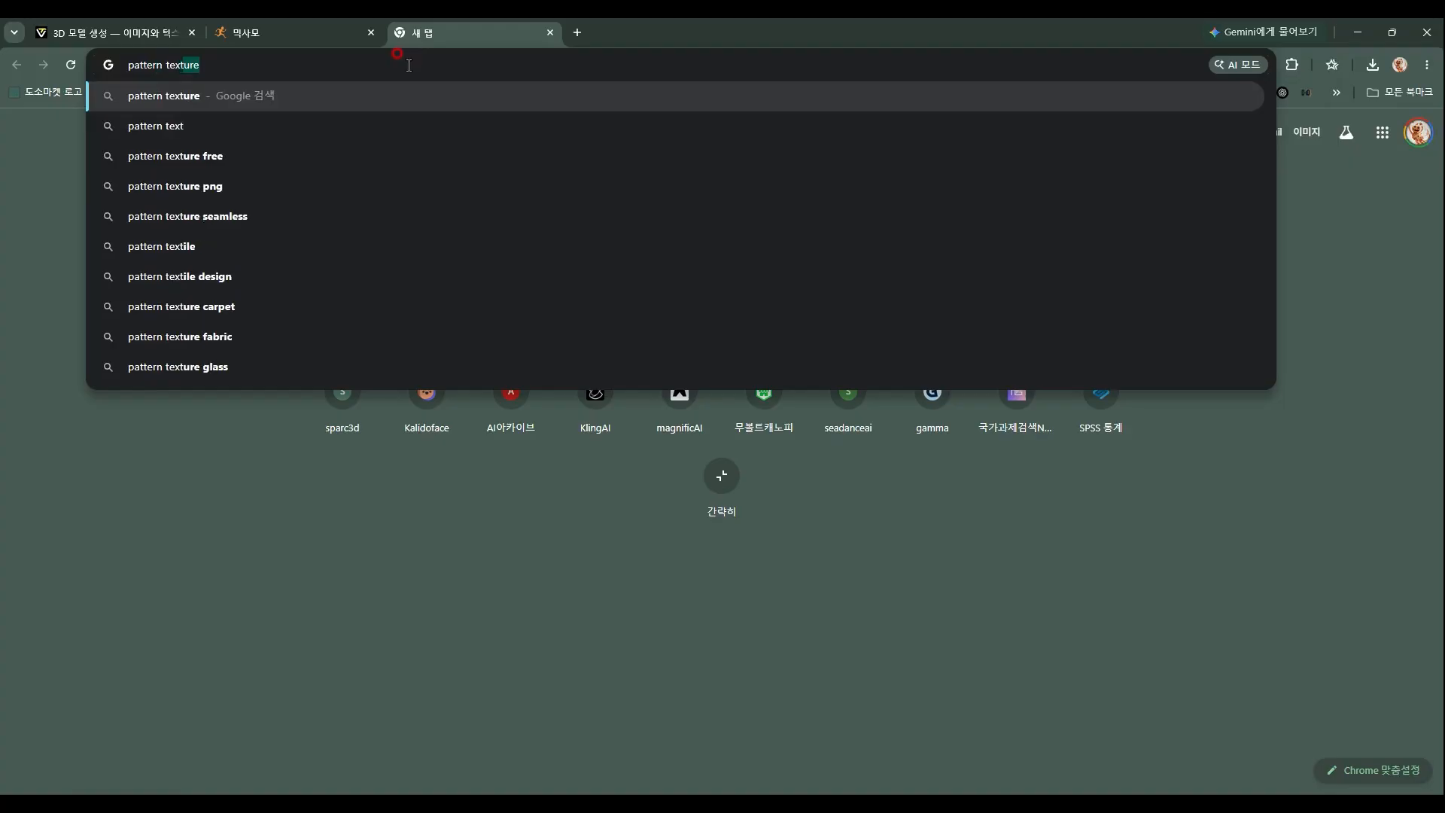
text(er)
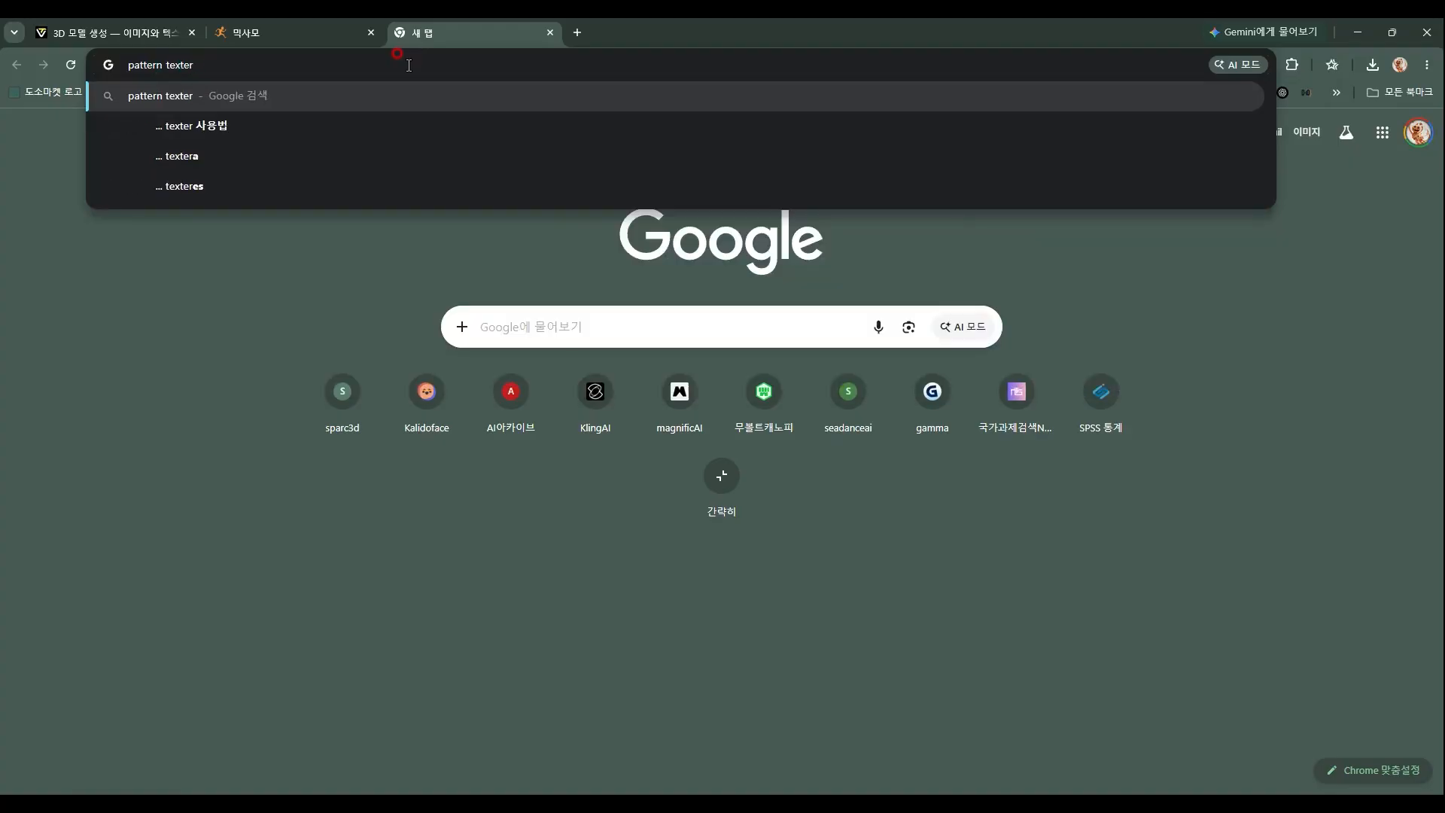
key(BackSpace)
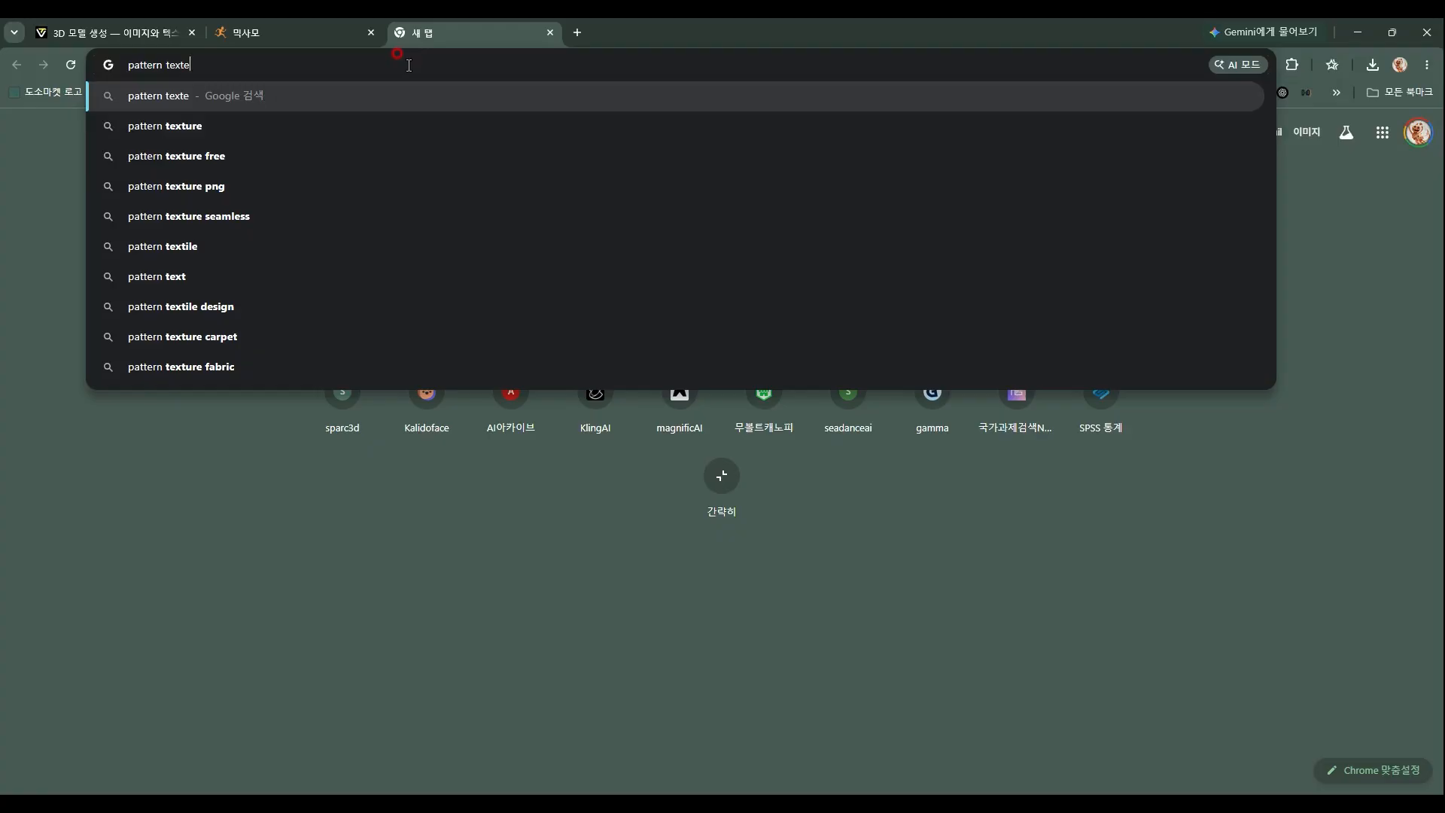
key(BackSpace)
text(ure)
key(Return)
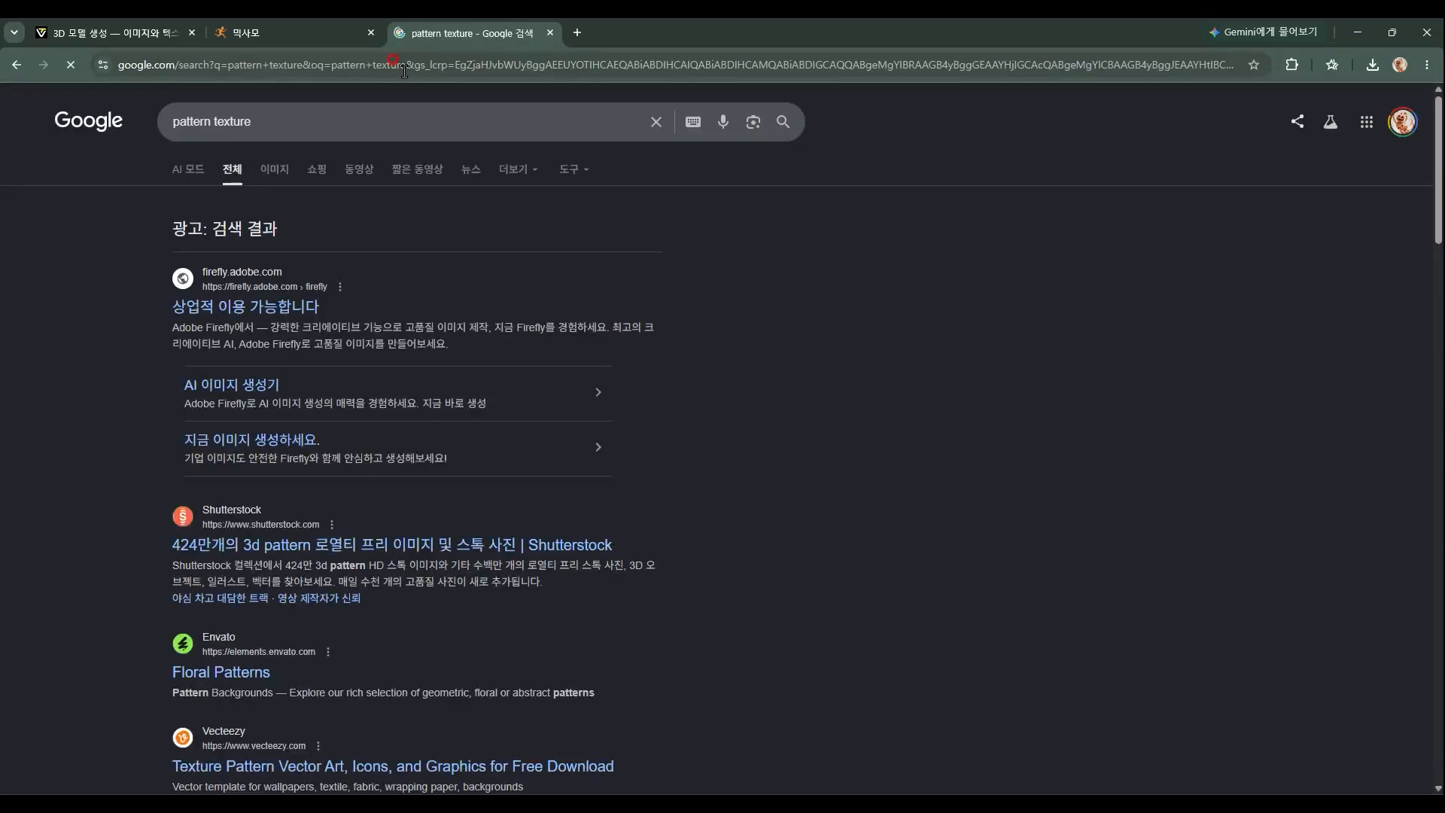
Show the image results for the search and open the red diamond-lattice fabric pattern from Textures.com
click(275, 168)
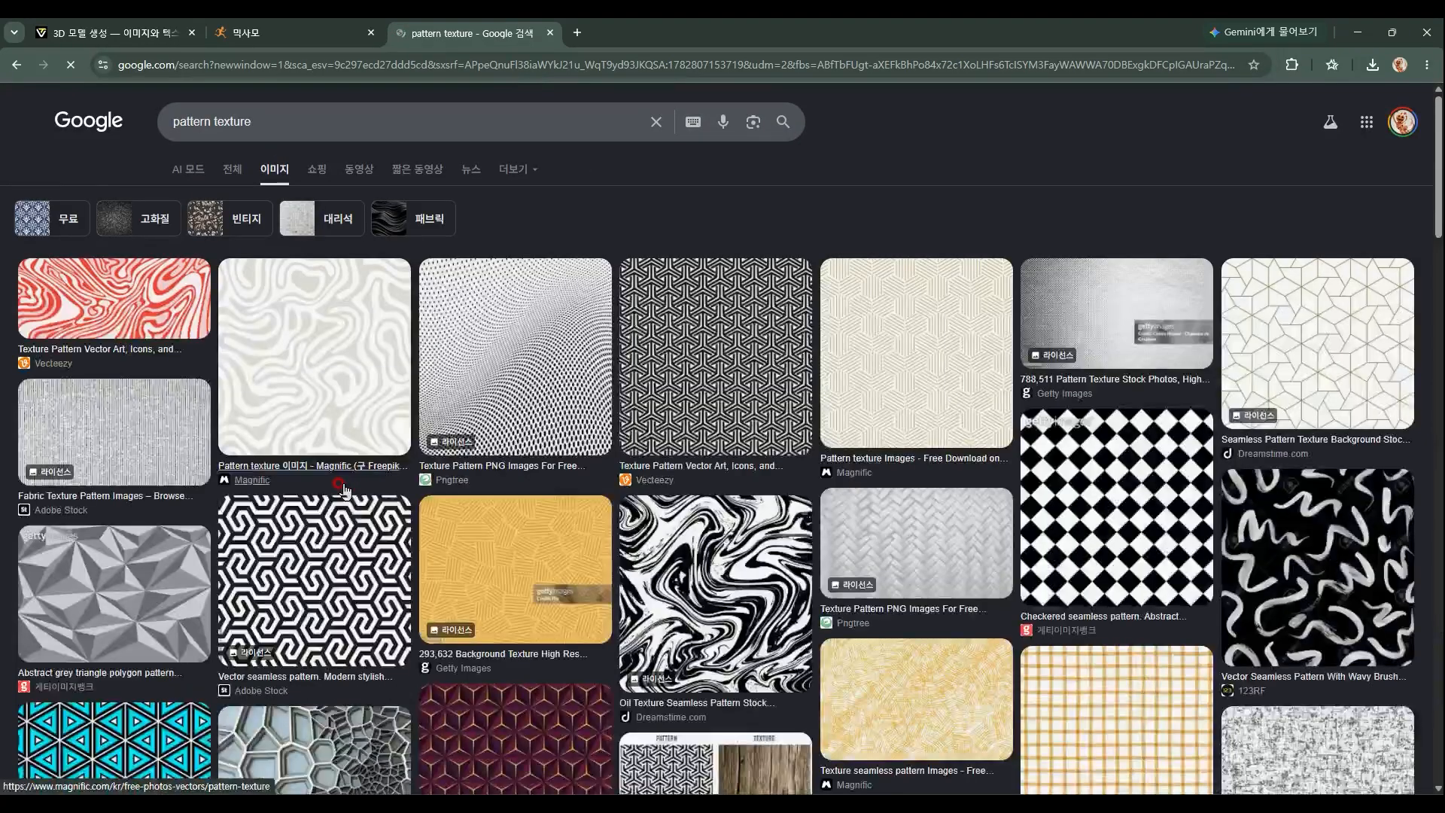
scroll(583, 574, down, 5)
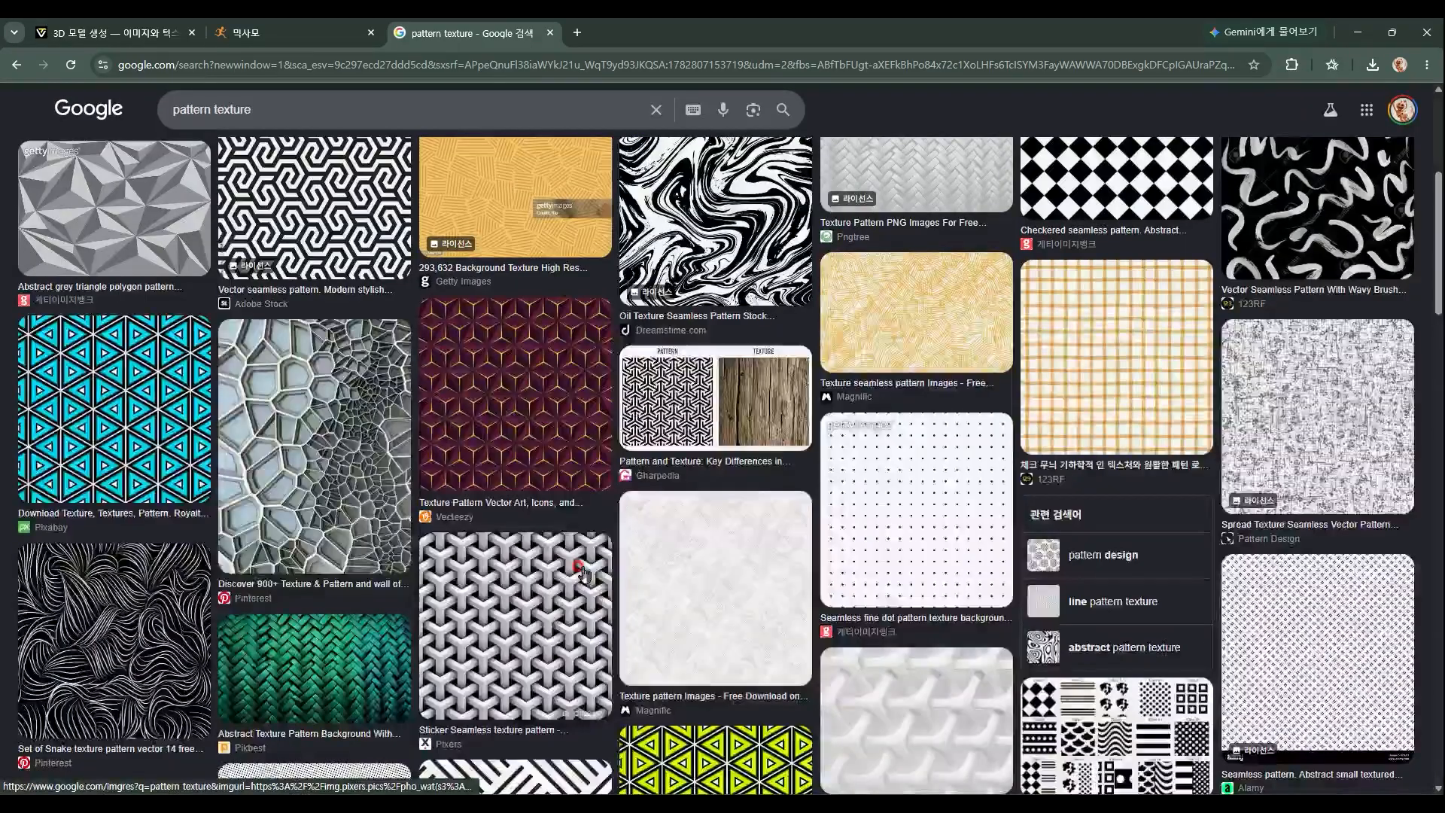
scroll(584, 574, down, 4)
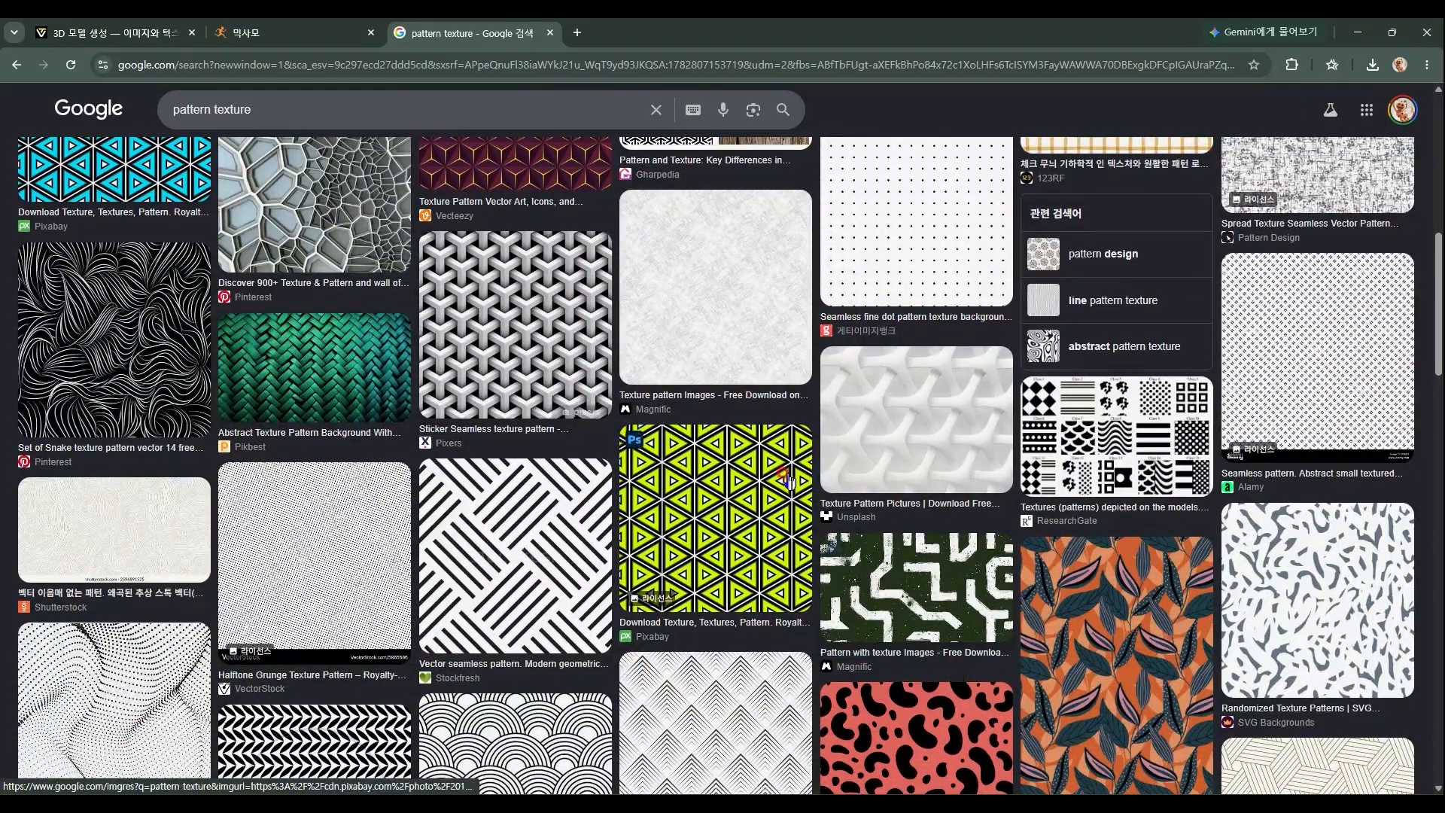
scroll(735, 461, down, 6)
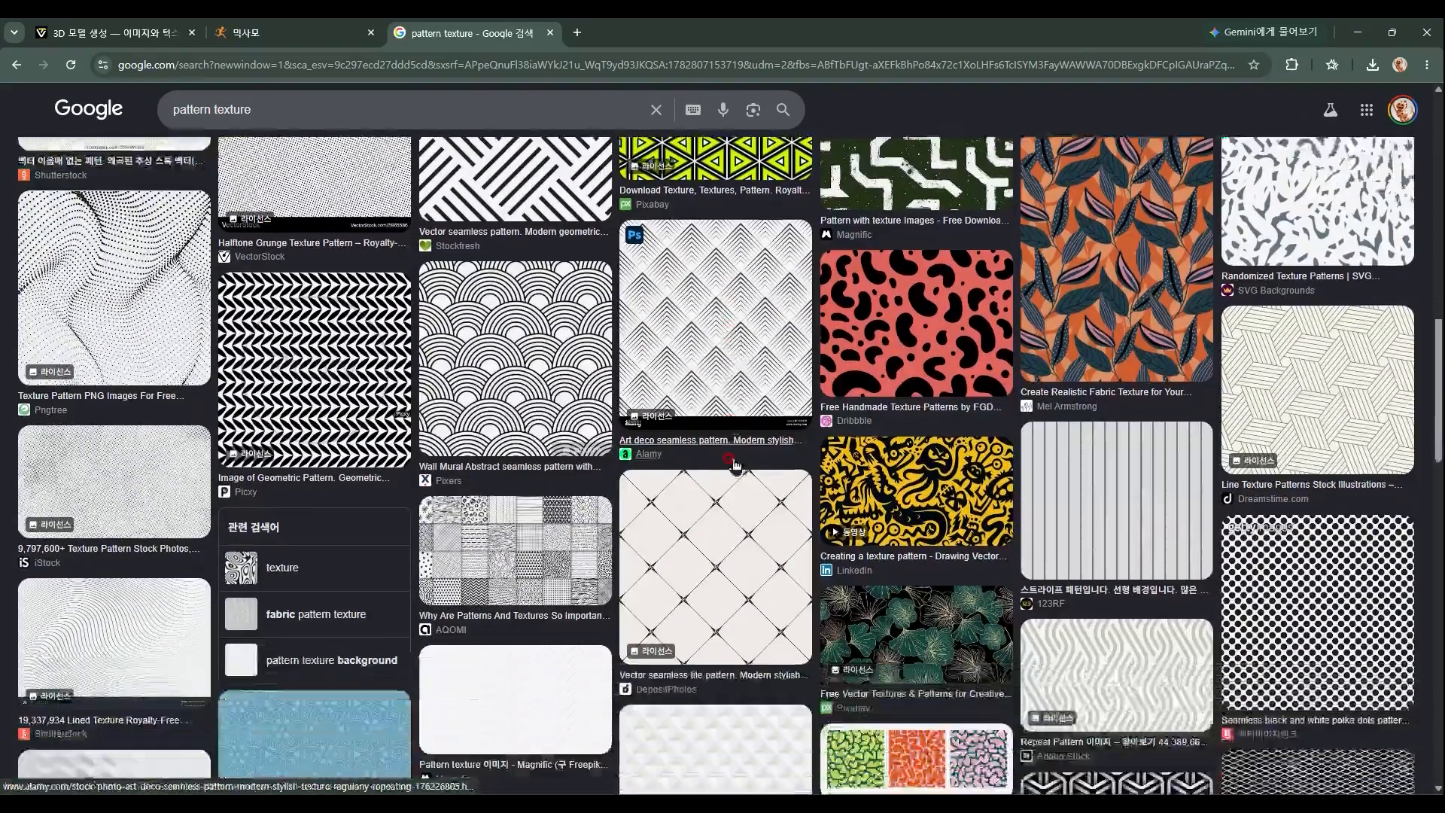
scroll(735, 460, down, 3)
scroll(917, 465, down, 4)
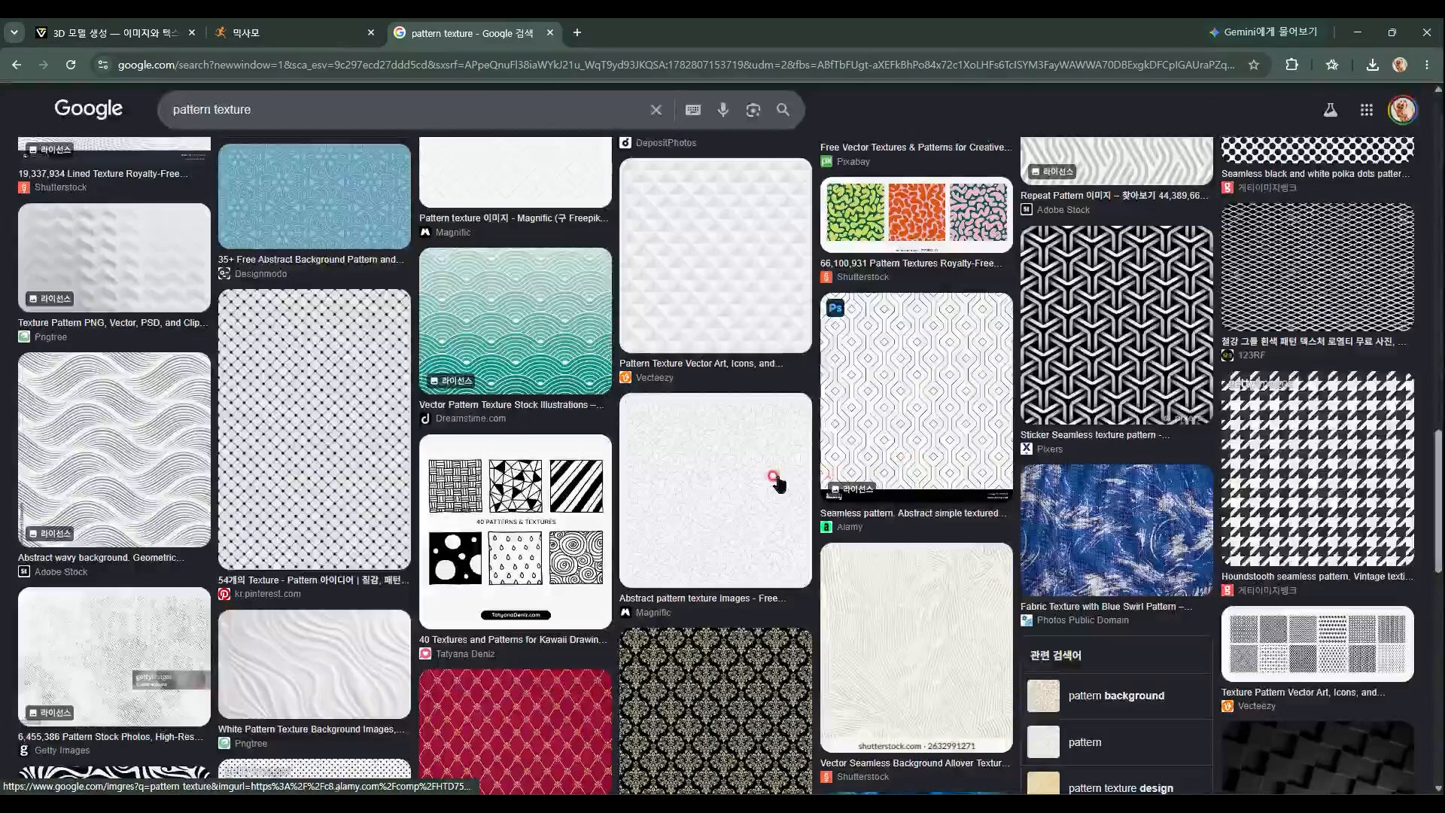
scroll(523, 427, down, 5)
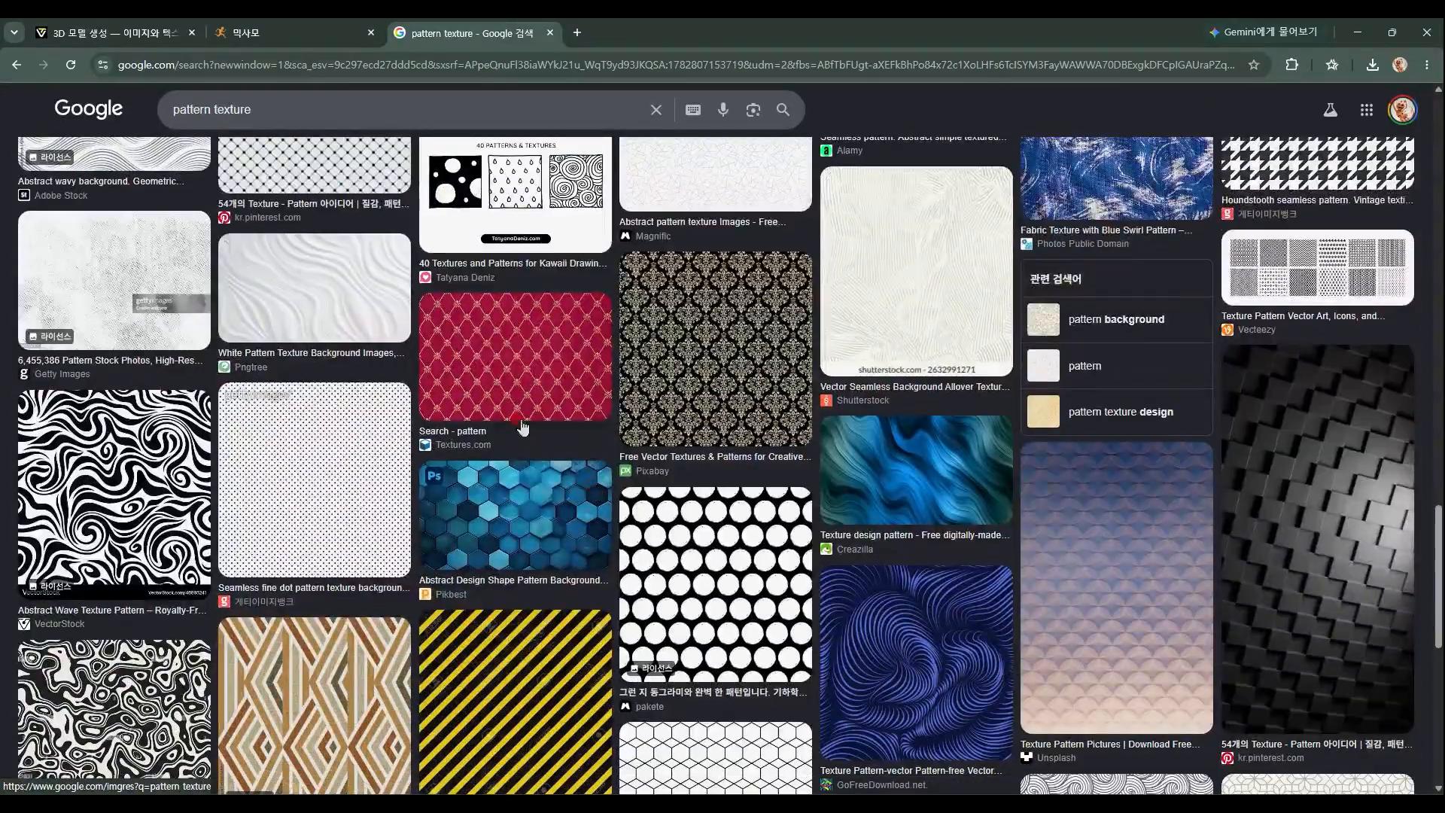
click(500, 368)
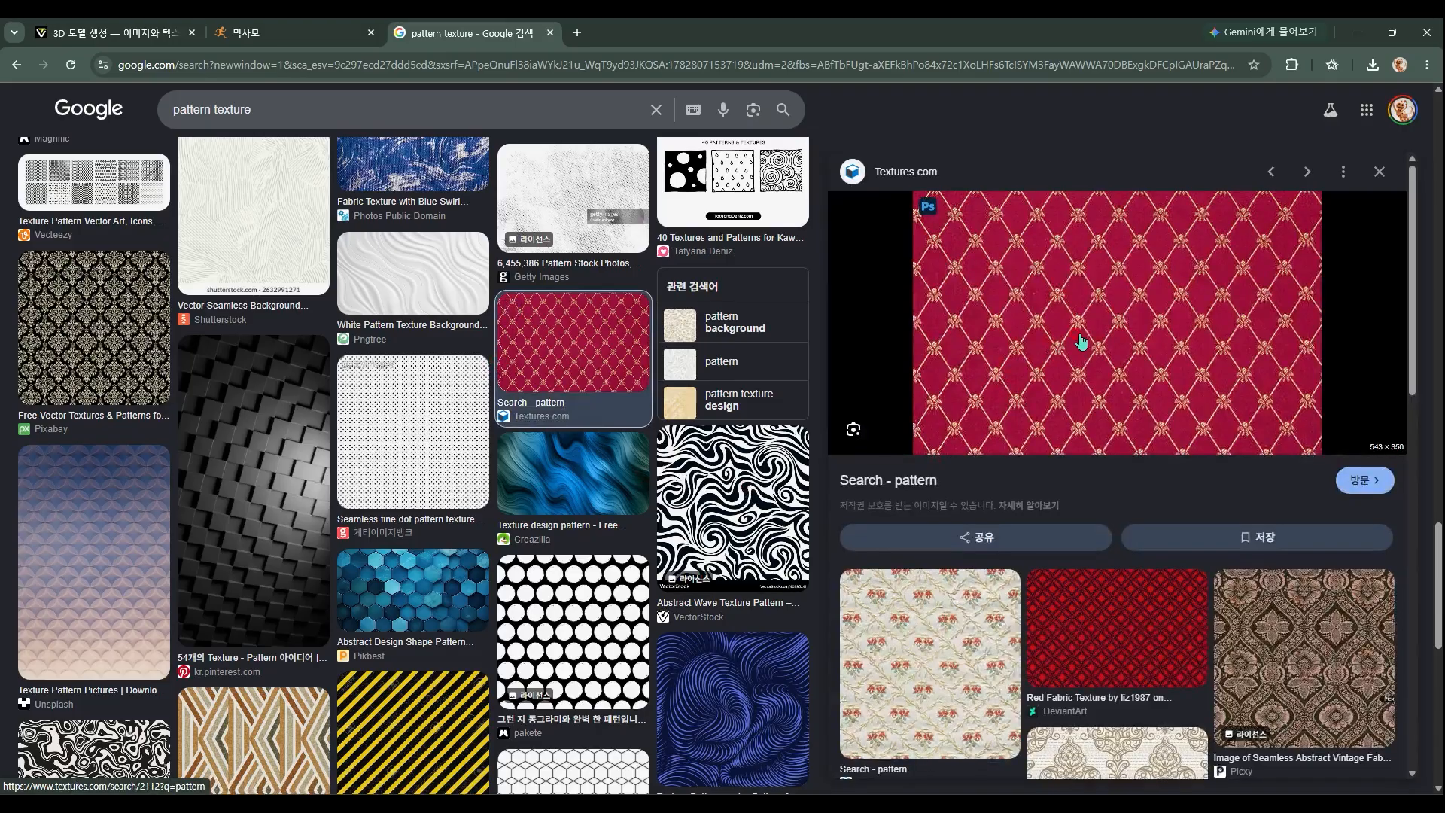
Save the red fabric pattern image to the Desktop as FabricPatterns0118_1_350.jpg
right_click(1076, 338)
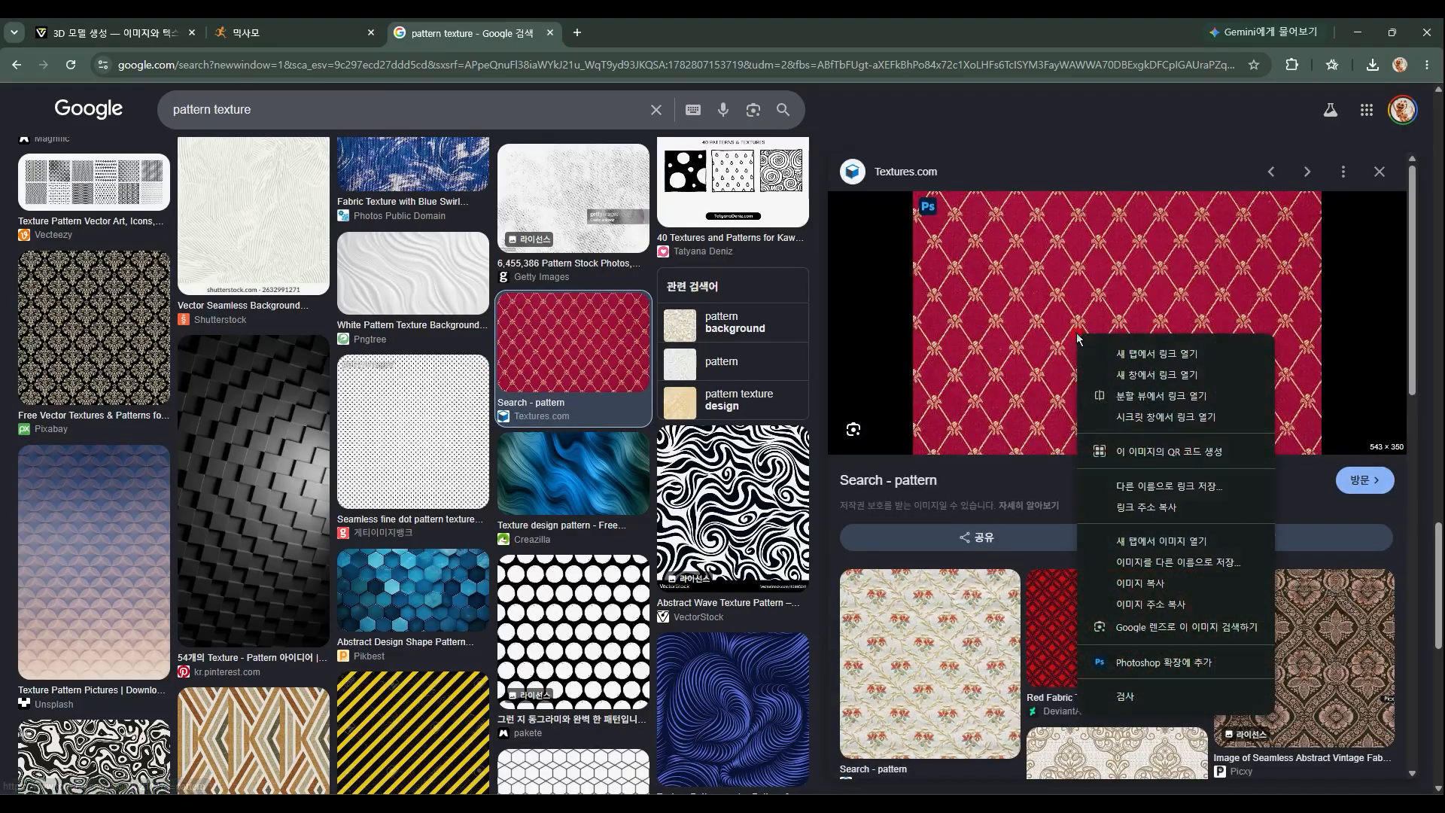
click(1179, 563)
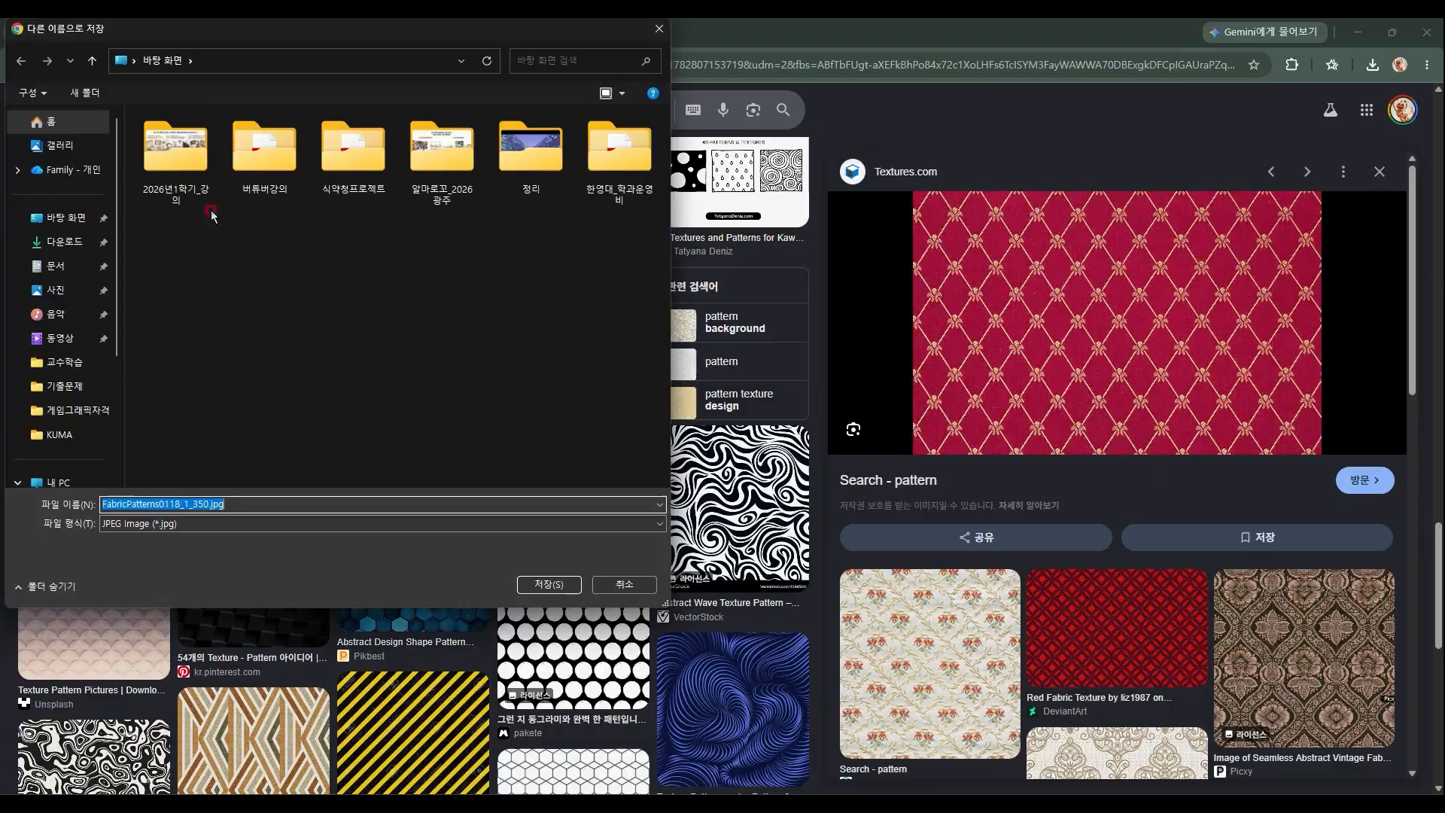
click(68, 217)
click(549, 584)
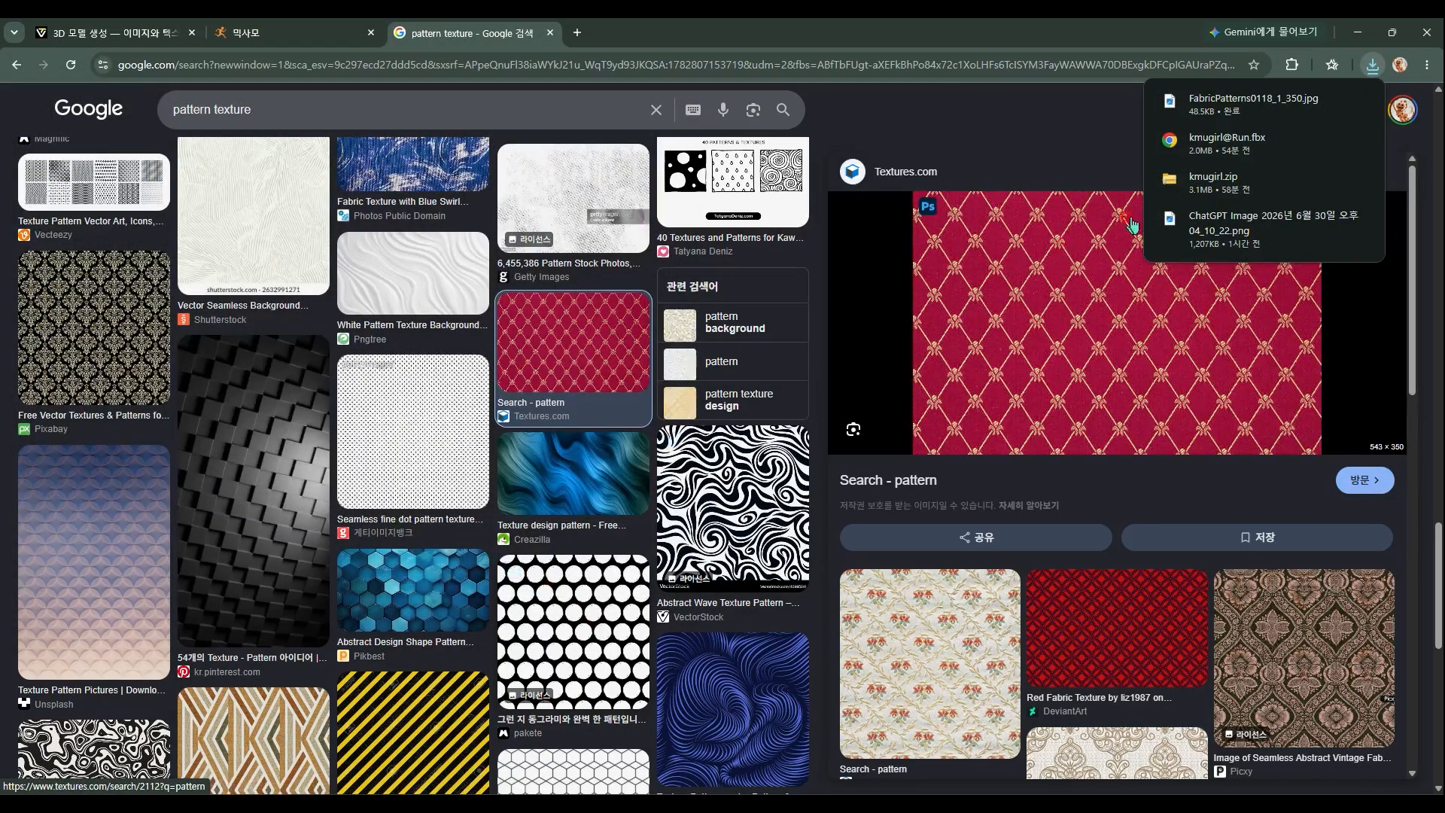
Return to Blender, bring the yellow material's nodes fully into view, and display the material properties of Cube.001
click(1355, 34)
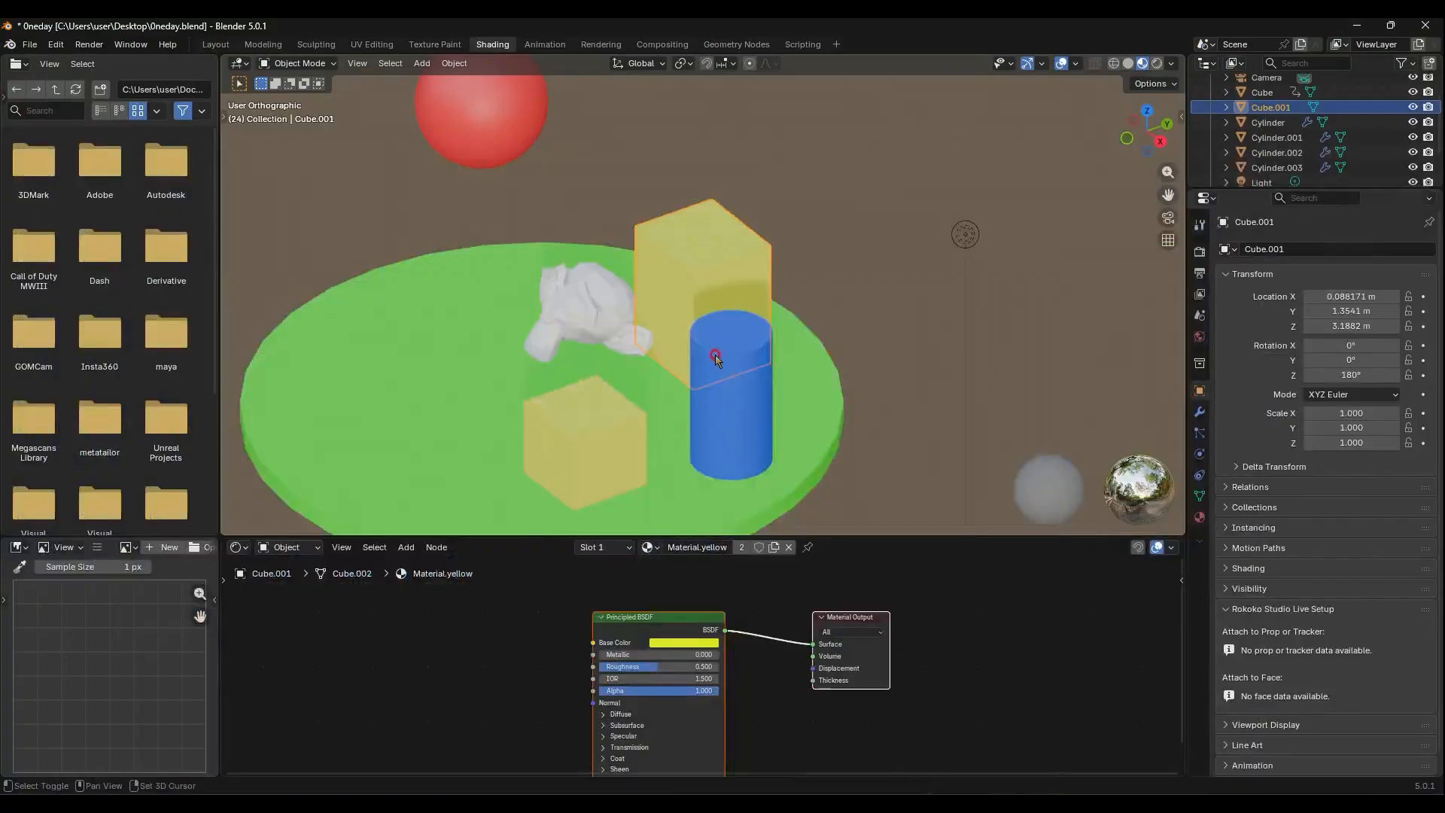
middle_drag(715, 356, 632, 315)
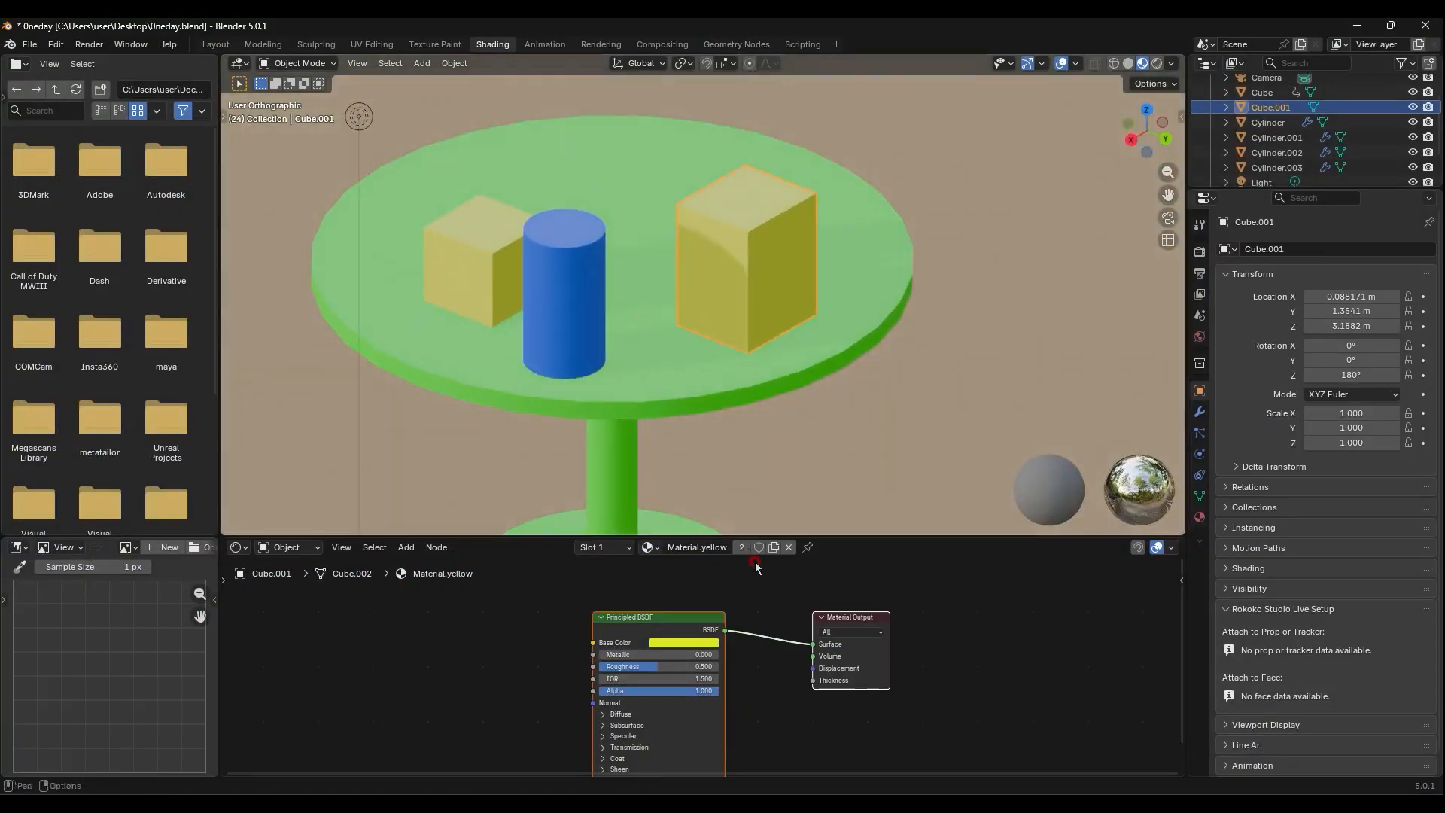
middle_drag(947, 676, 952, 647)
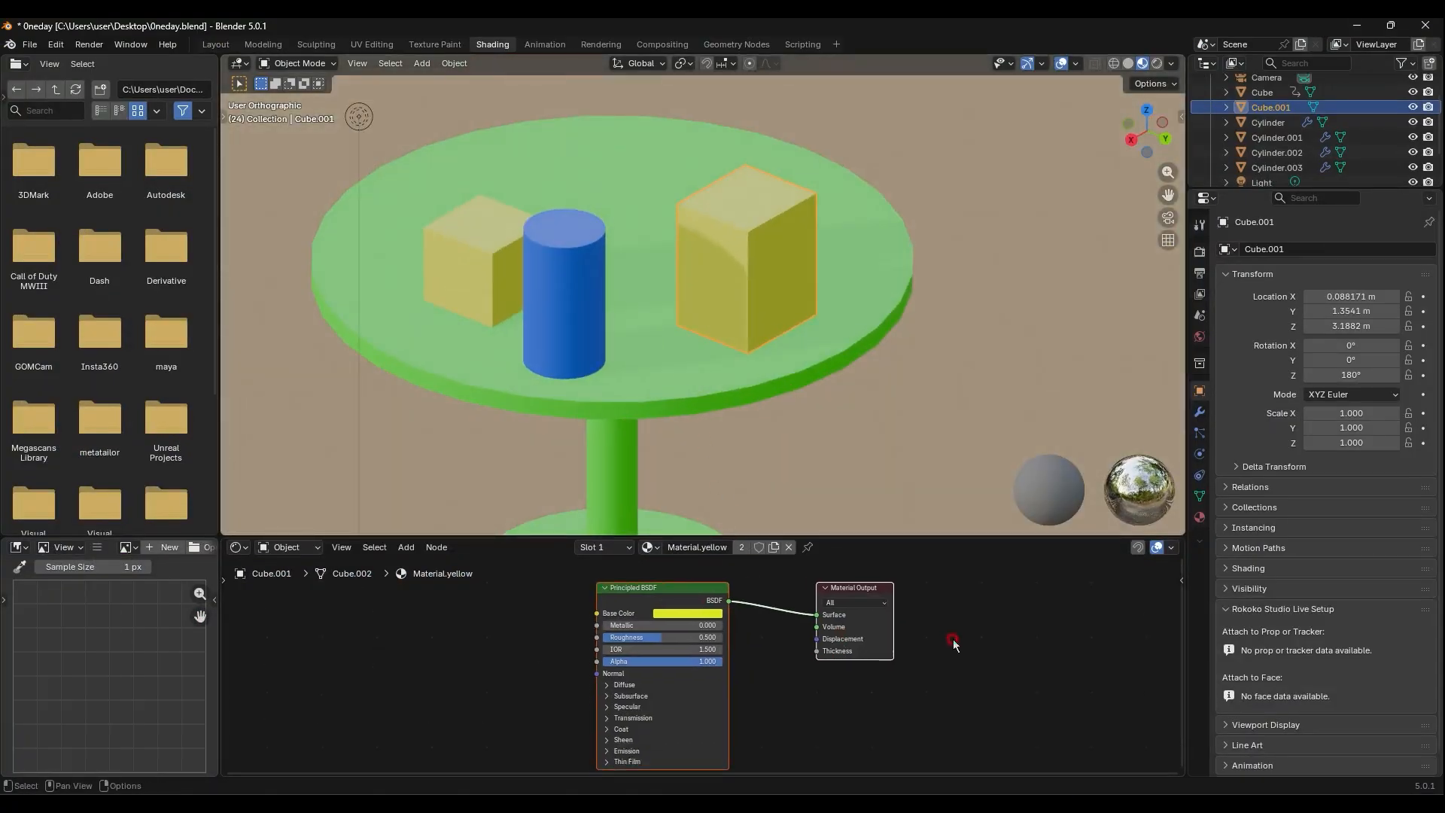
click(1200, 517)
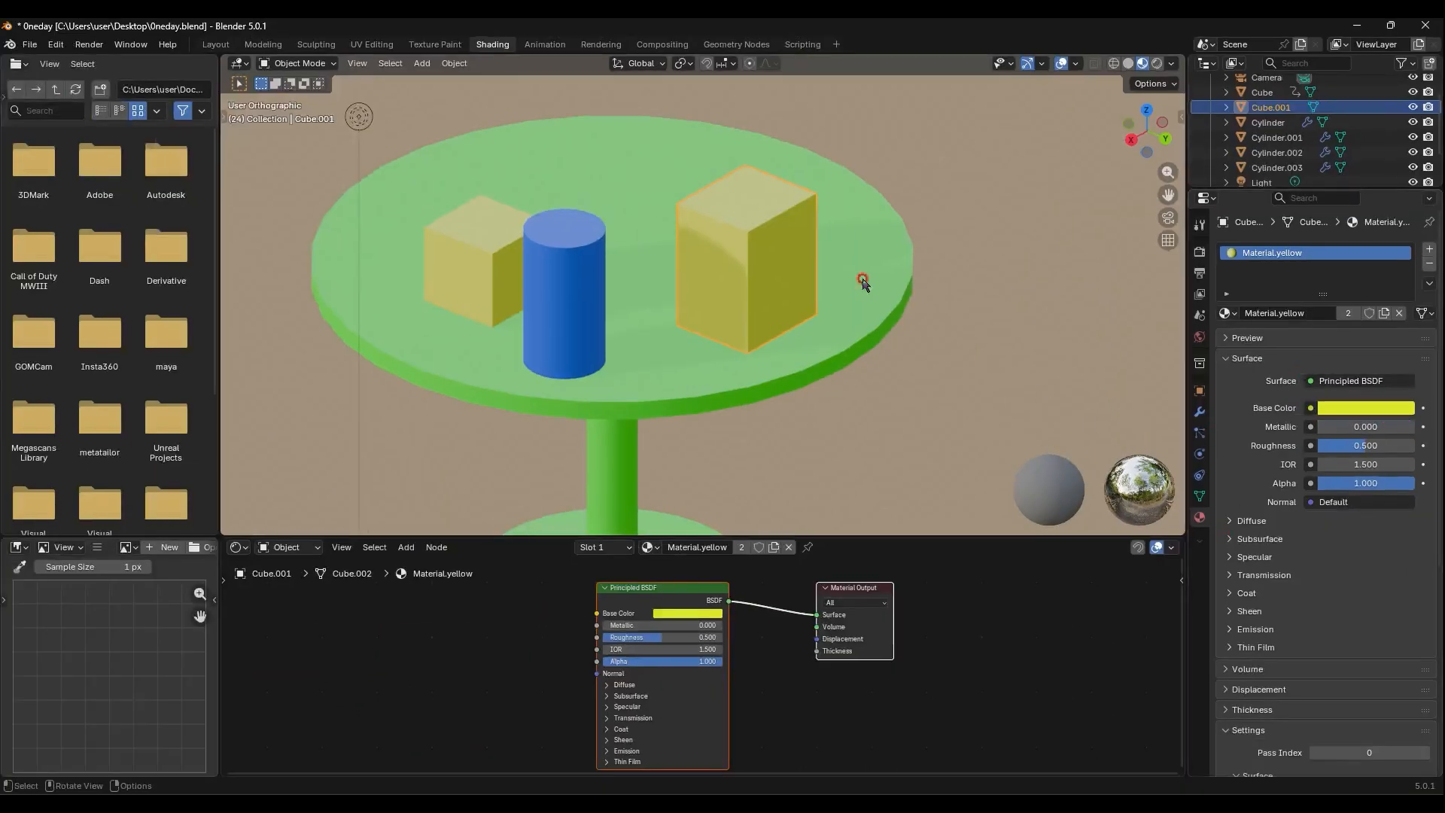
Assign an Image Texture to the yellow material's Base Color and load FabricPatterns0118_1_350.jpg from the Desktop
click(1308, 410)
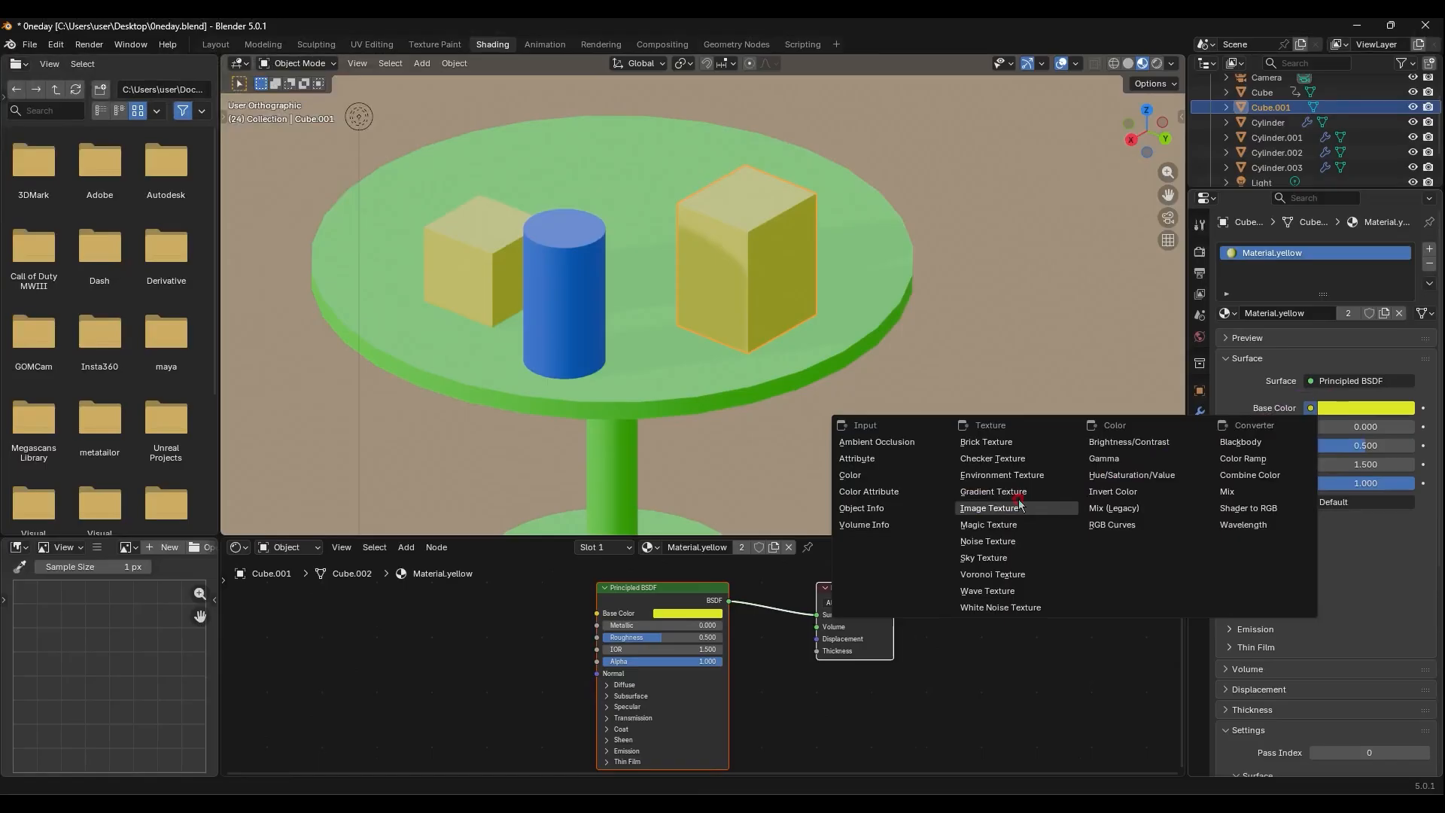
click(572, 376)
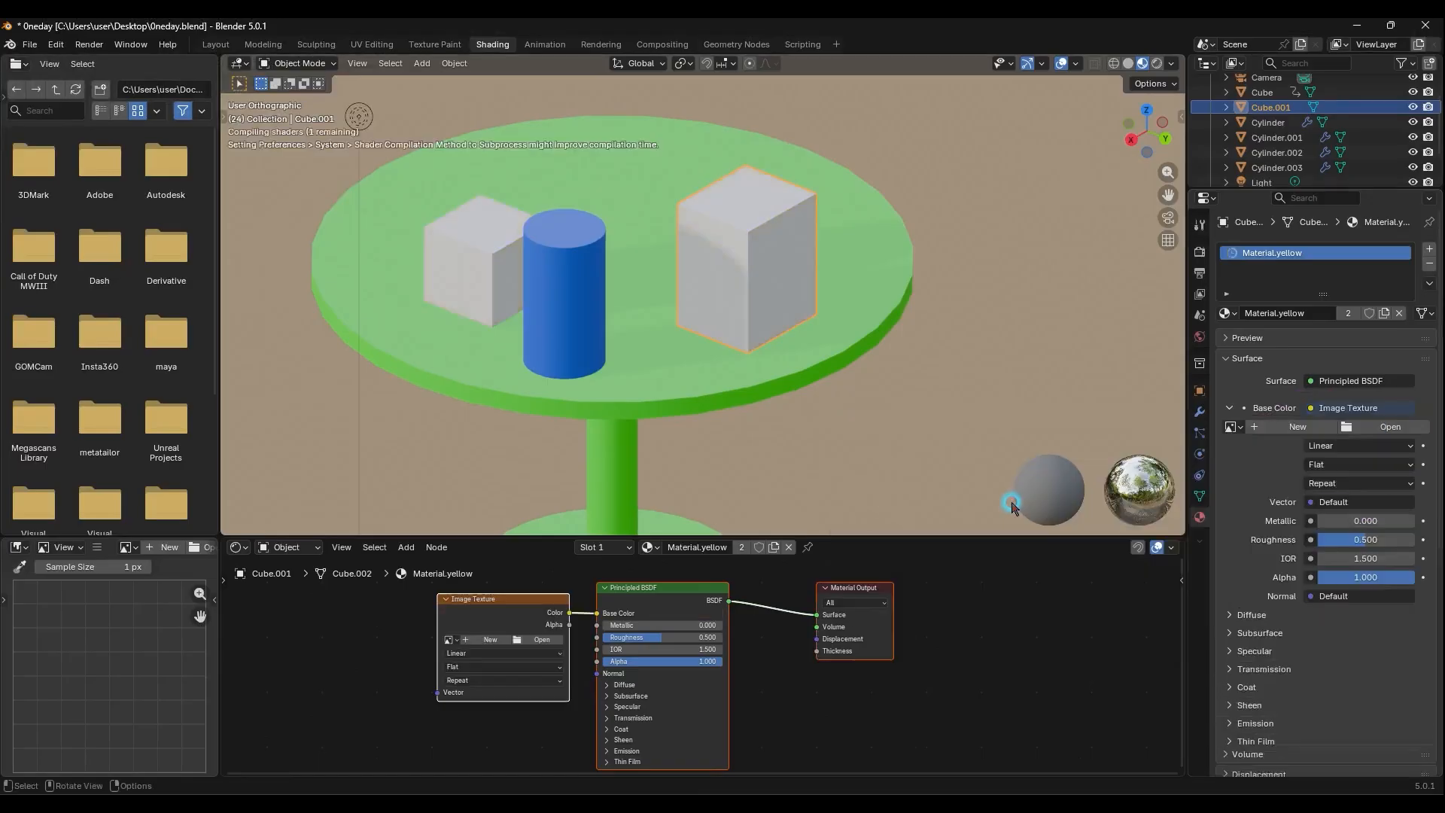
click(1379, 427)
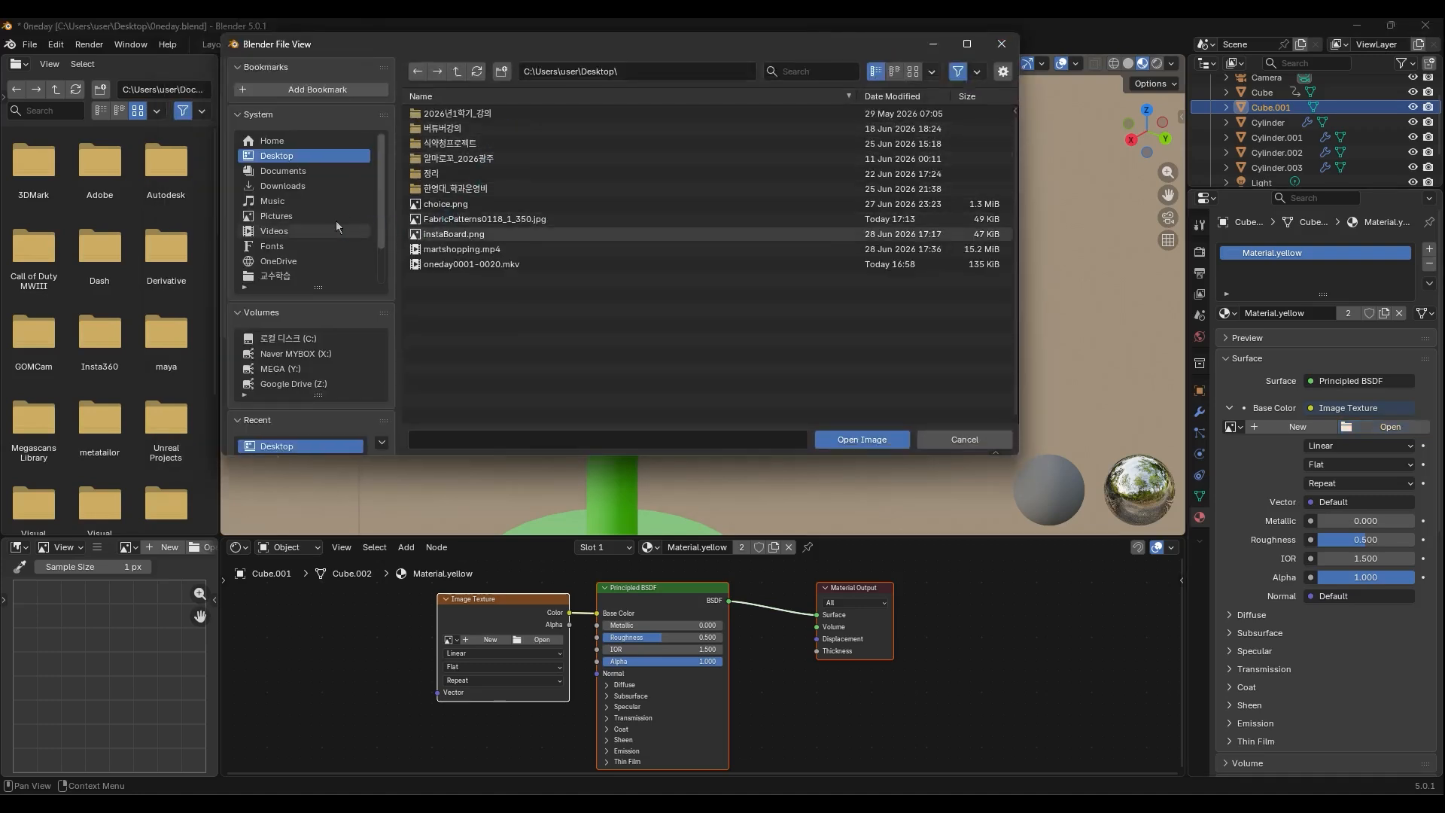
click(477, 219)
click(863, 442)
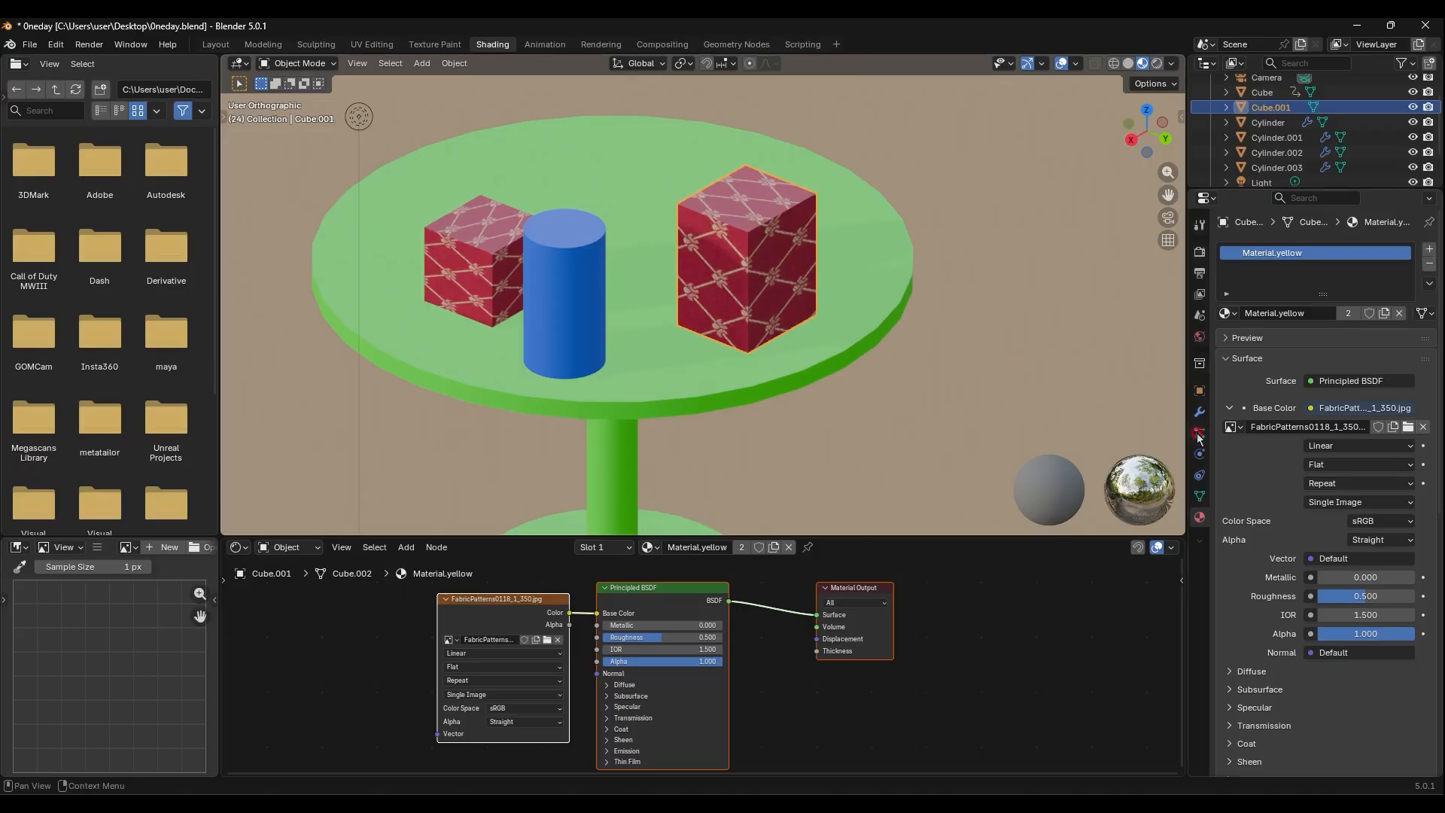
Try to detach the fabric image's Color link from the Principled BSDF Base Color input
scroll(588, 604, up, 1)
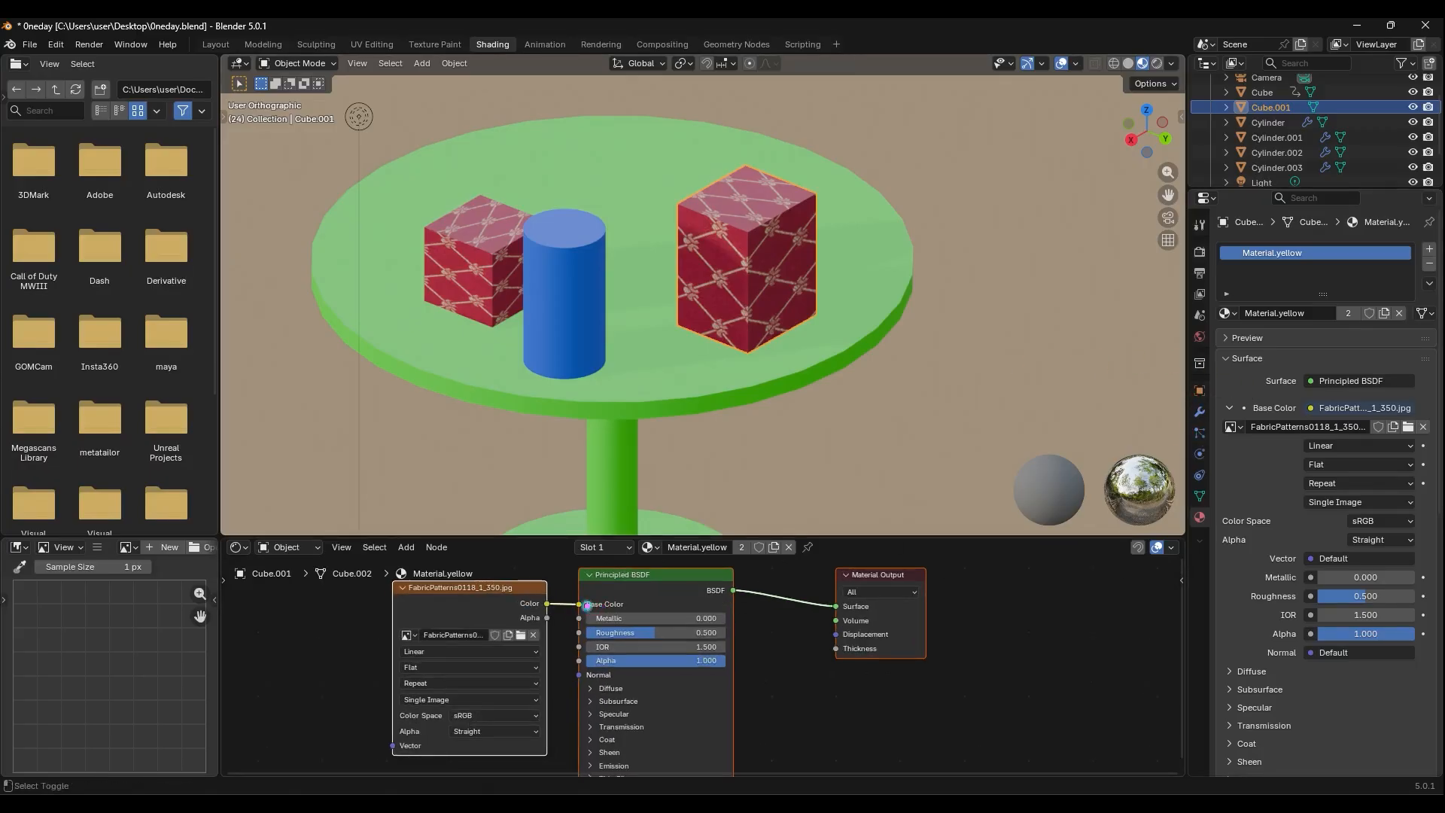
drag(587, 605, 548, 604)
key(Escape)
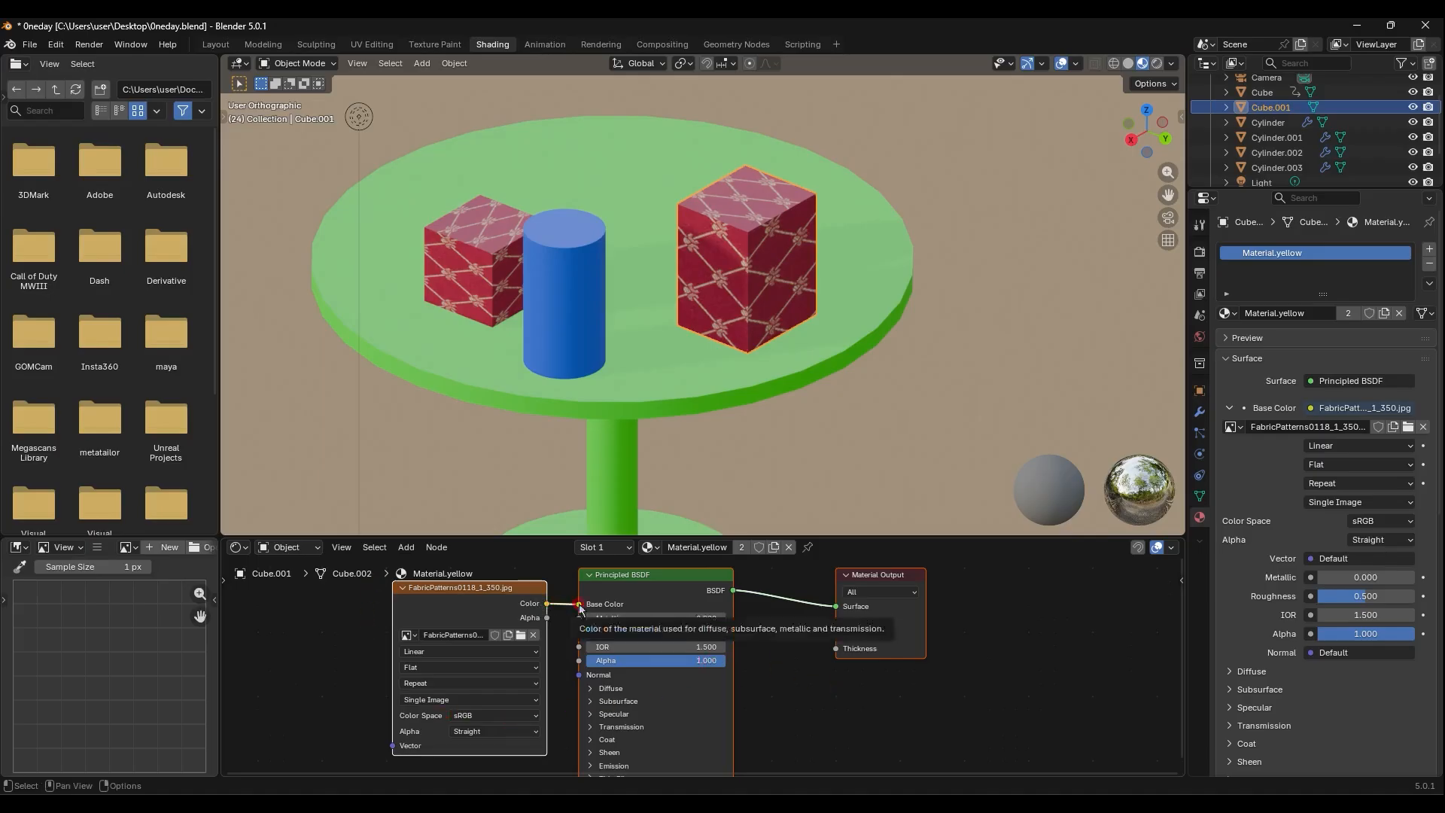
Delete the fabric image texture node from the yellow material's node tree
click(501, 616)
key(x)
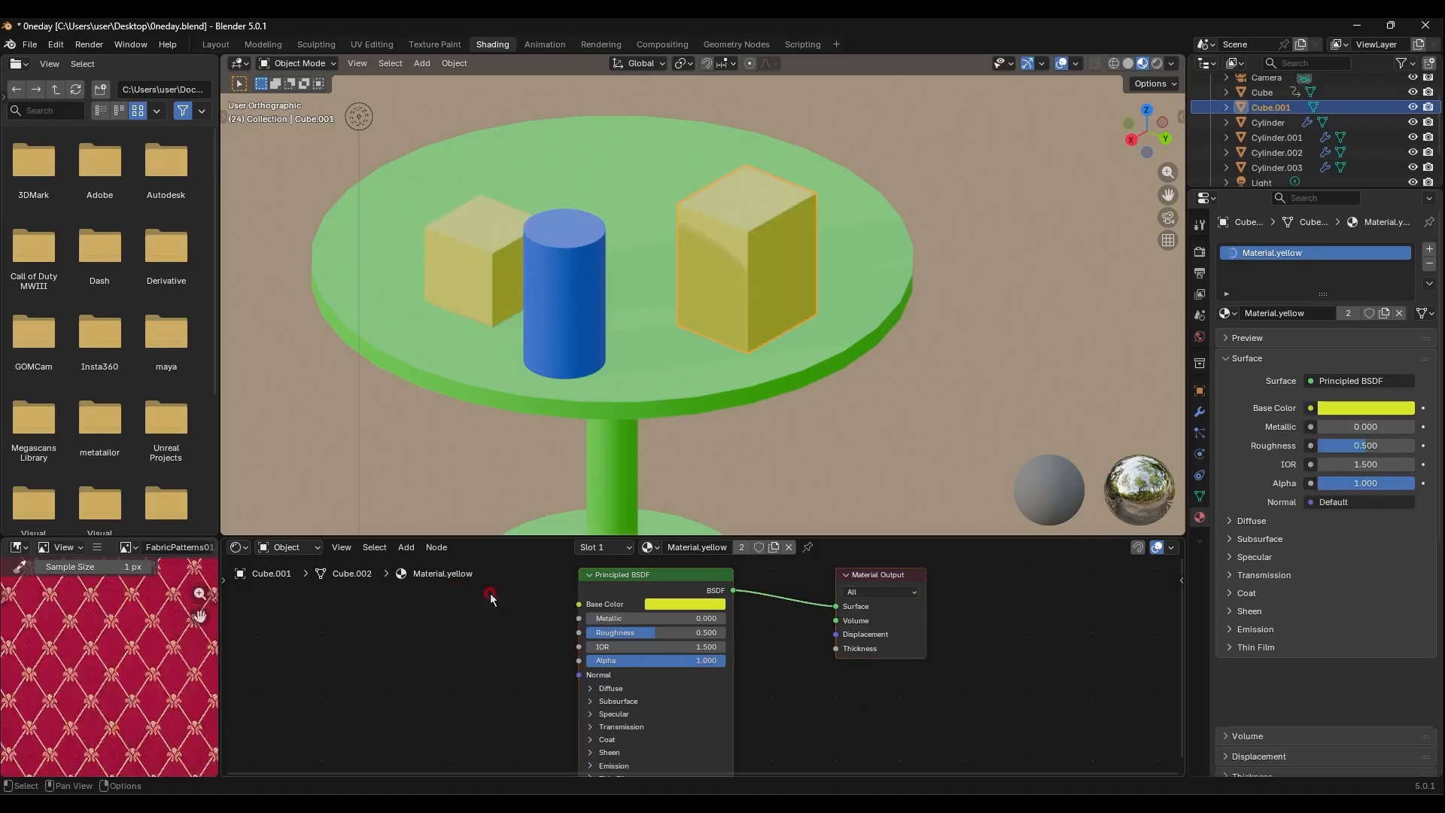
Pull a link from Base Color to add an Image Texture's Color output beside the Principled BSDF, and load FabricPatterns0118_1_350.jpg from the Desktop
drag(579, 605, 479, 598)
text(imag)
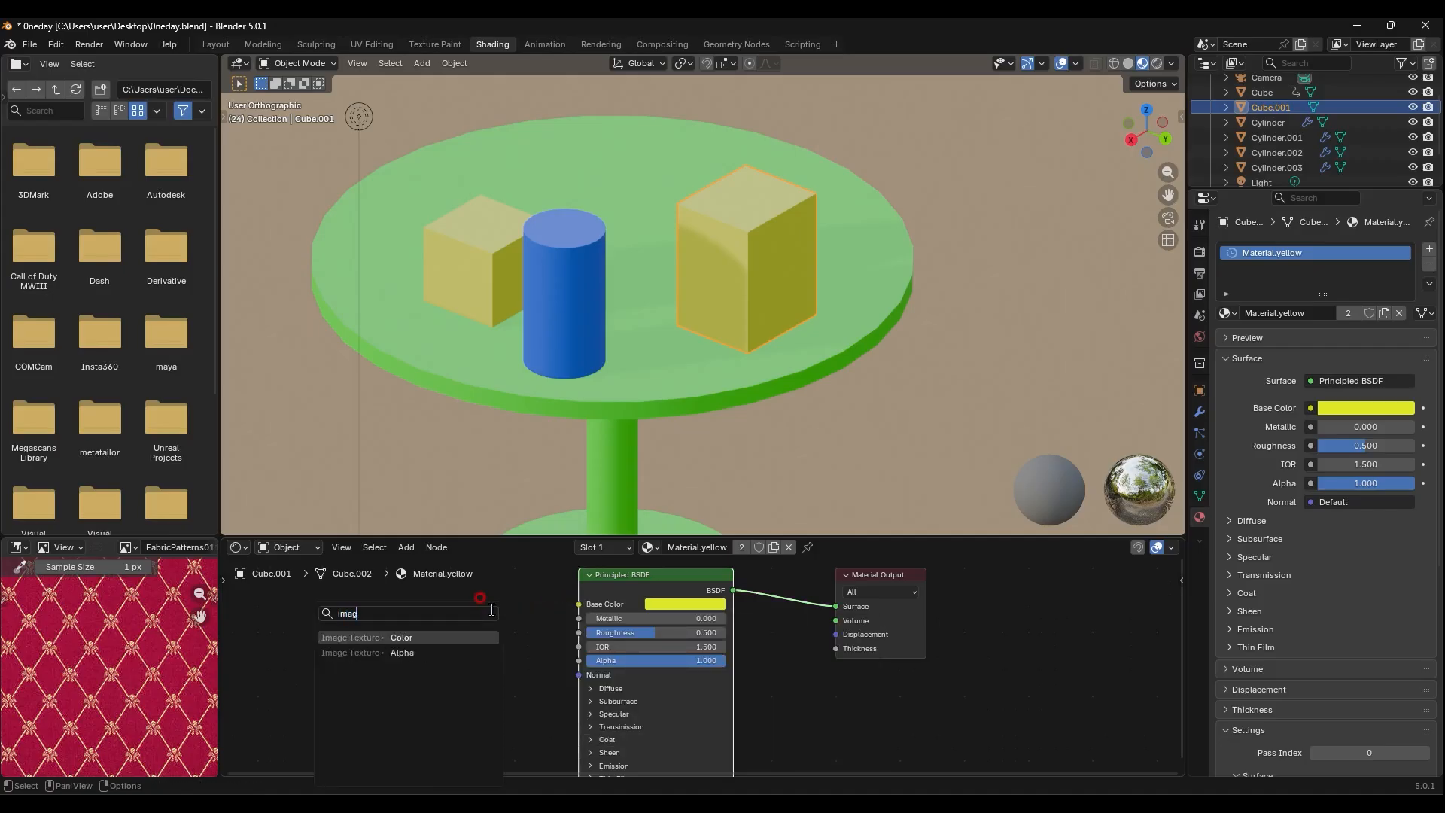
text(e)
click(423, 637)
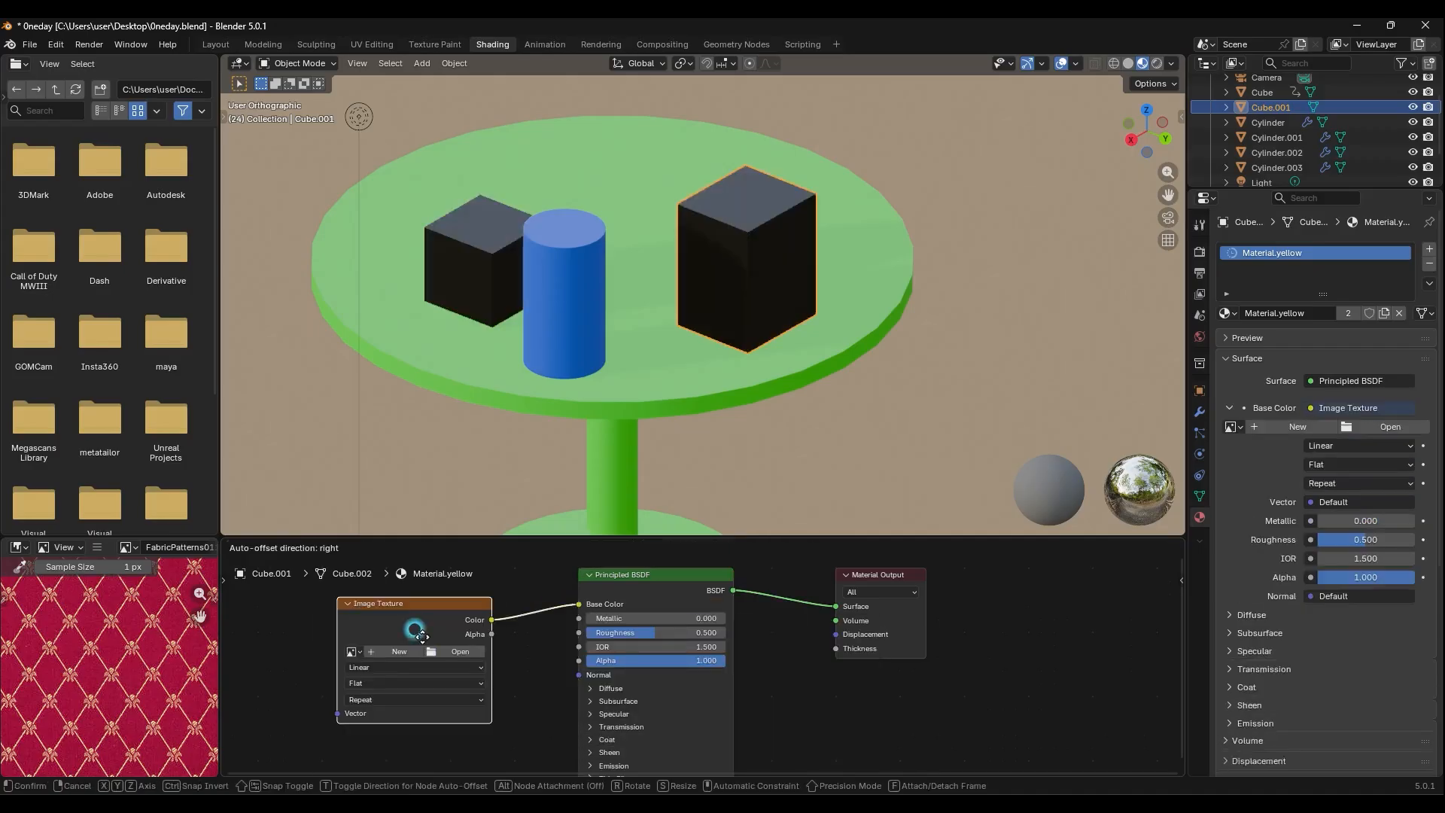
click(451, 637)
click(488, 649)
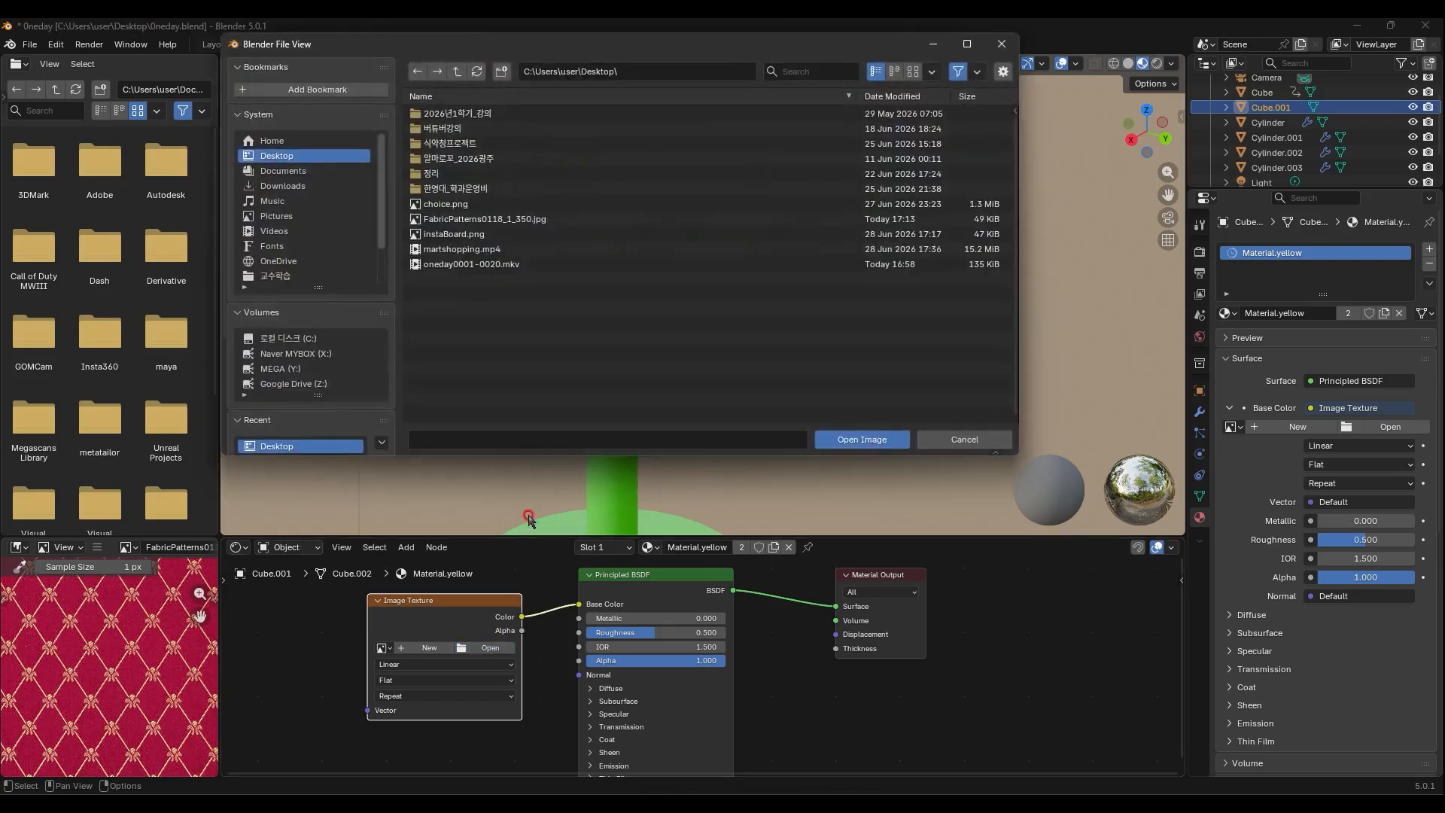
double_click(482, 219)
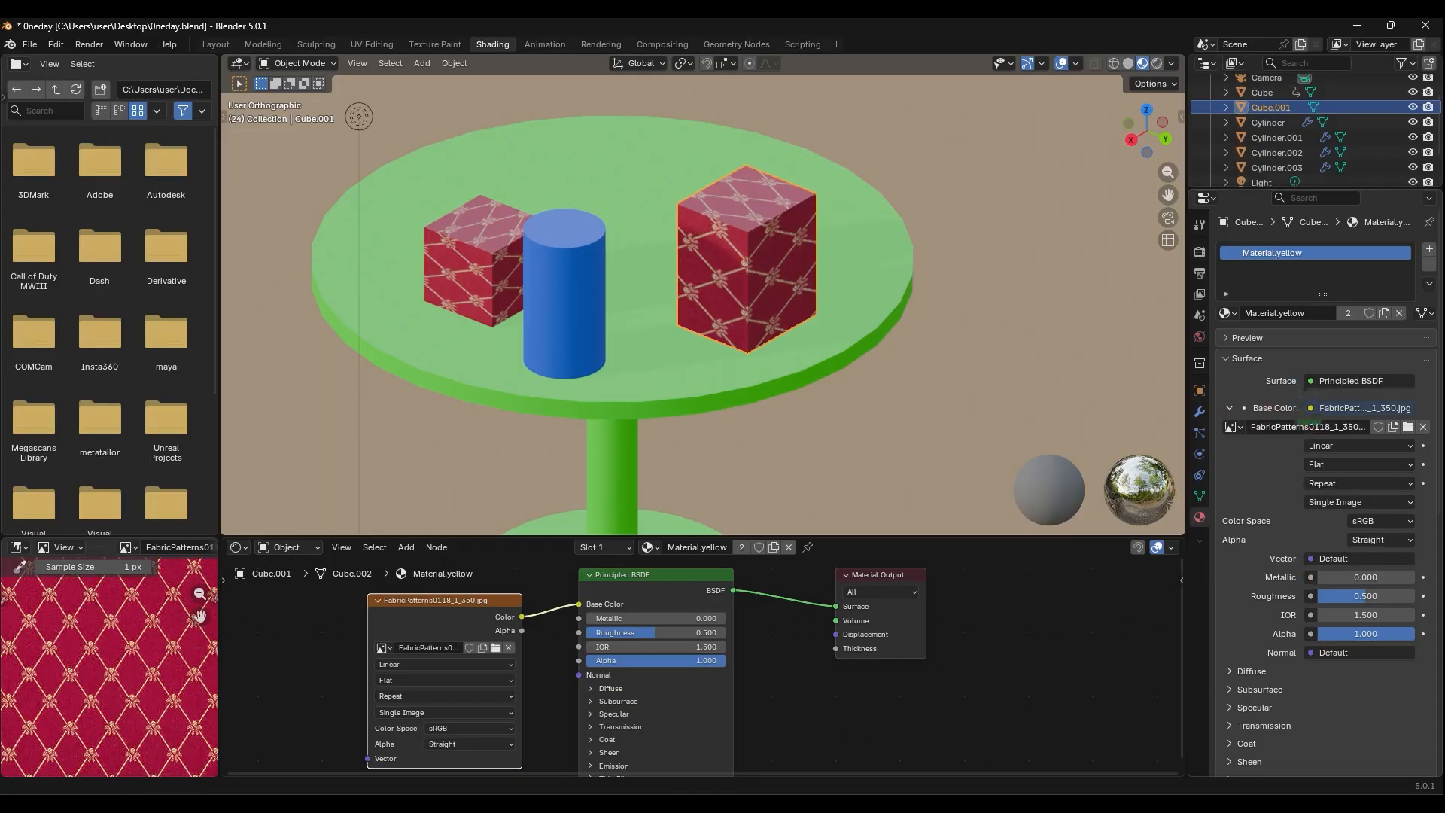
mouse_move(1295, 389)
mouse_down()
mouse_move(1319, 423)
mouse_move(1219, 450)
mouse_move(948, 494)
mouse_move(888, 480)
mouse_up()
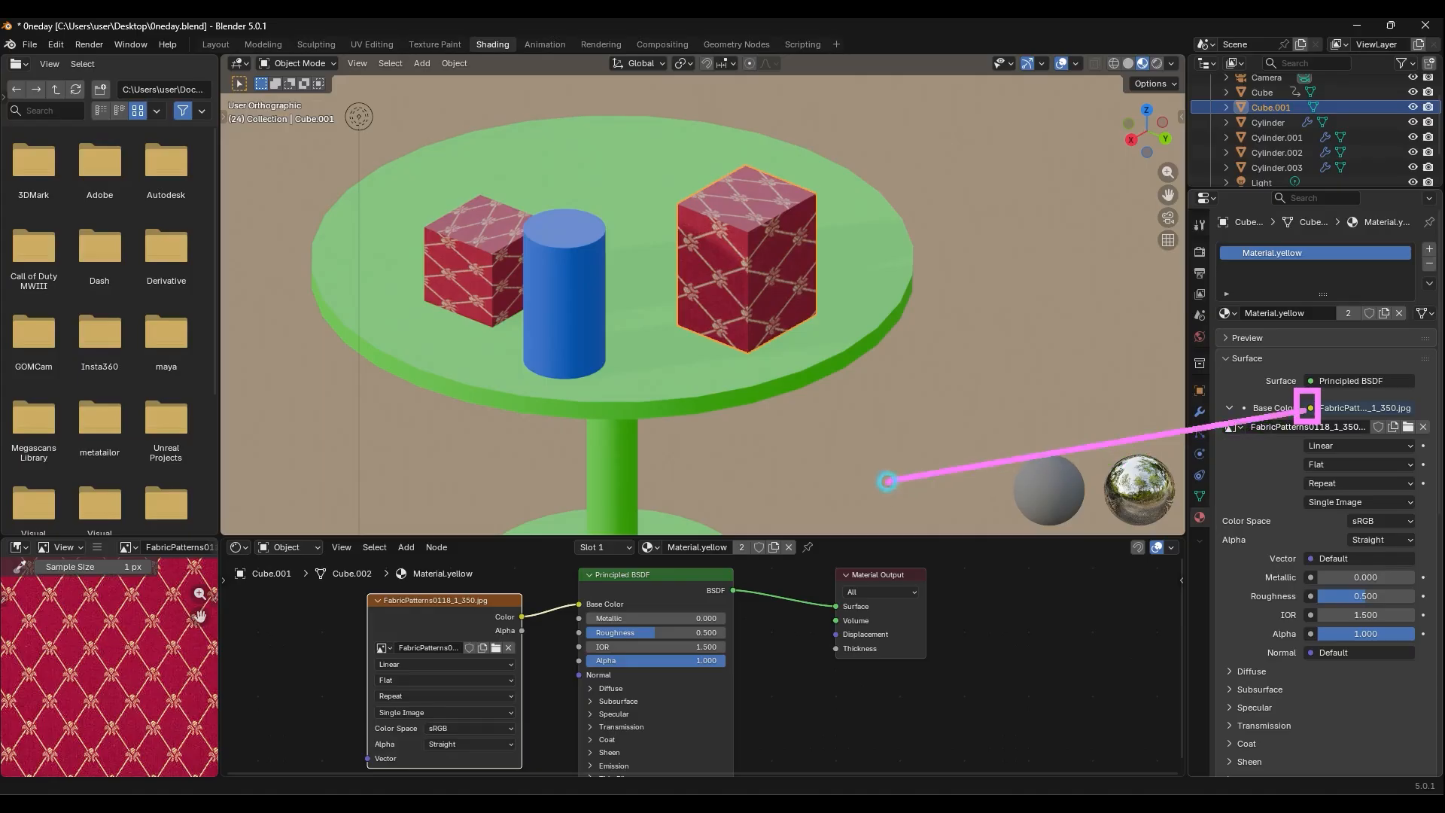
drag(757, 444, 757, 479)
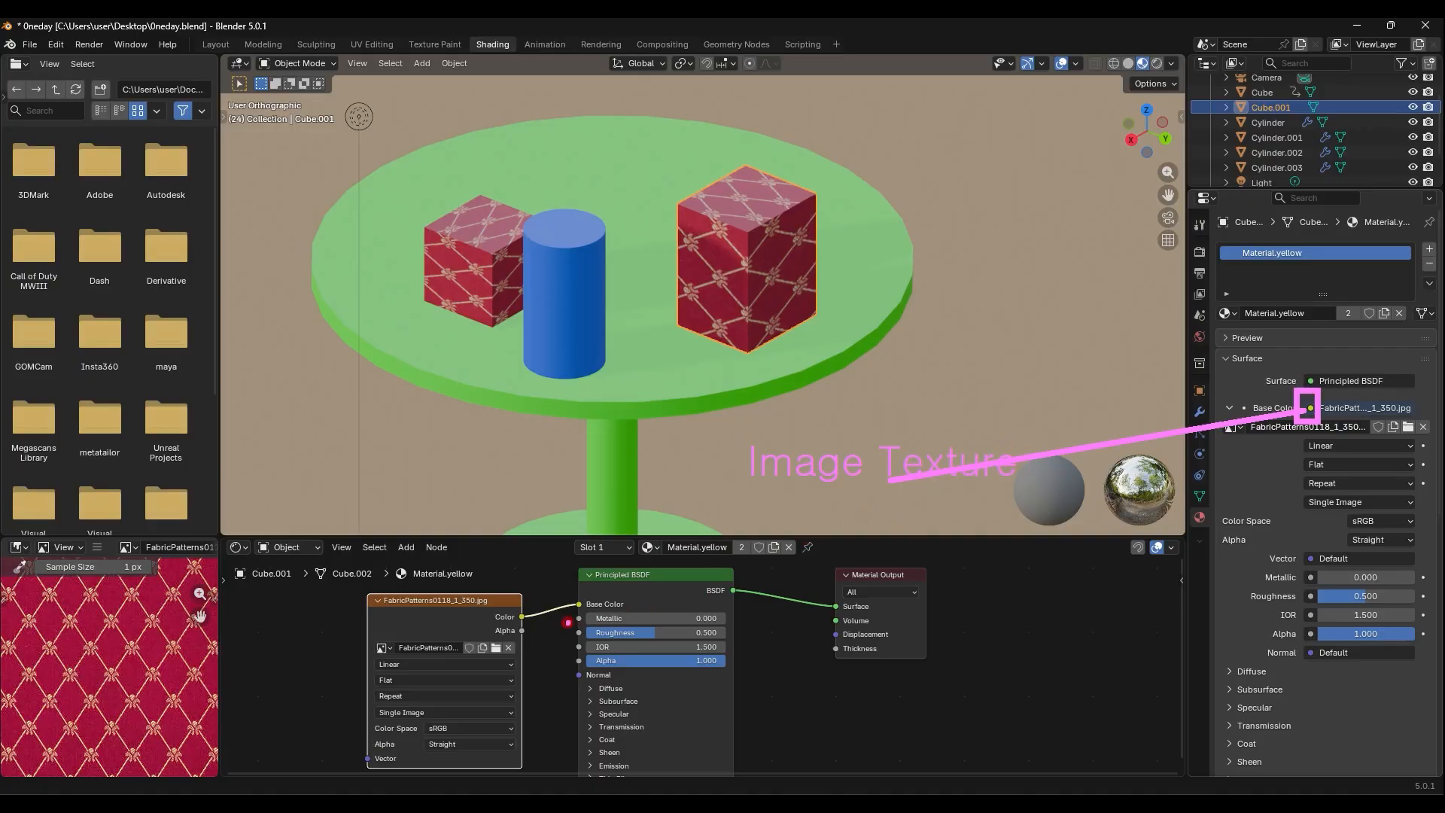
drag(533, 594, 356, 781)
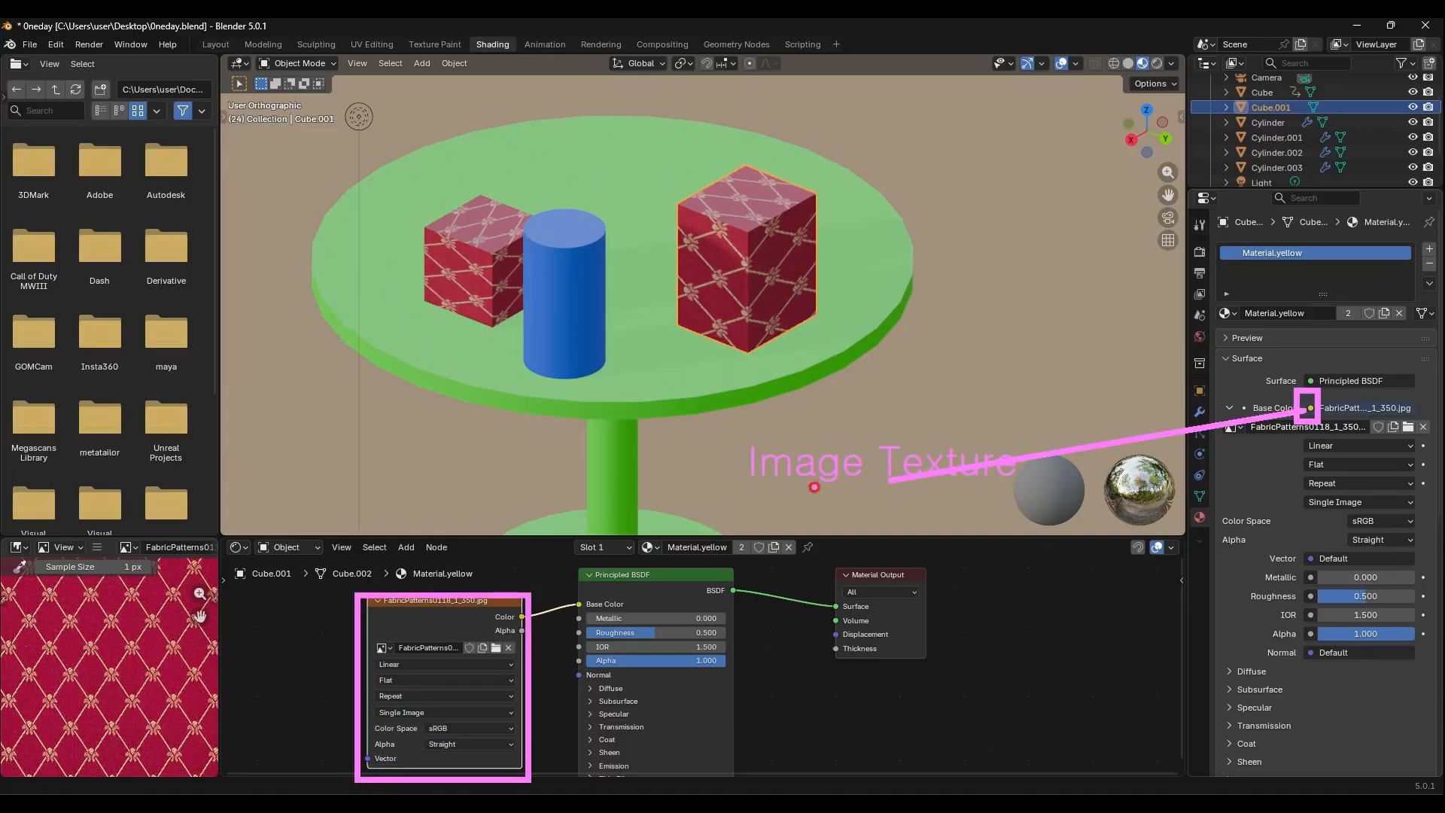
drag(738, 451, 1036, 511)
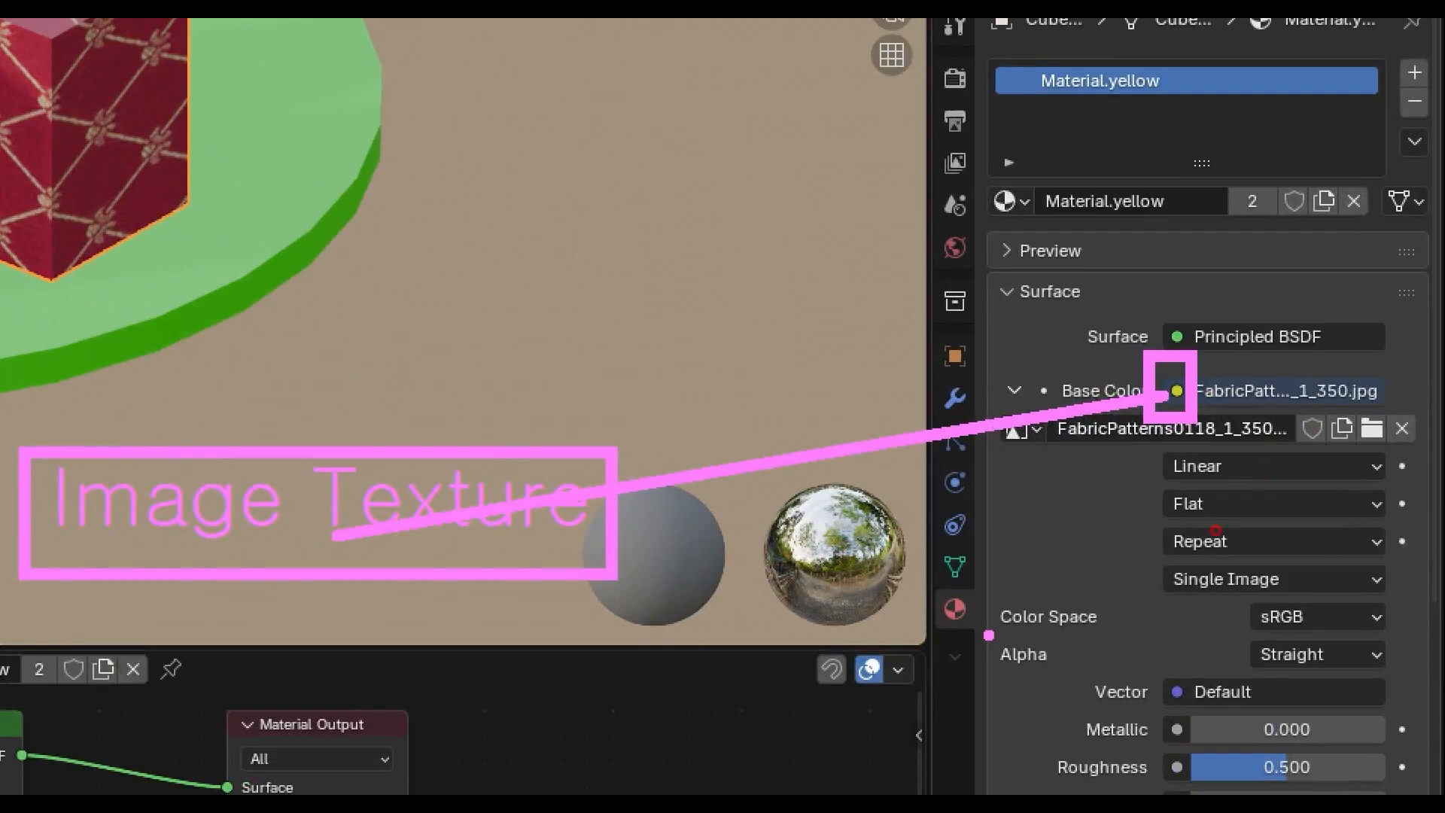
drag(988, 635, 923, 577)
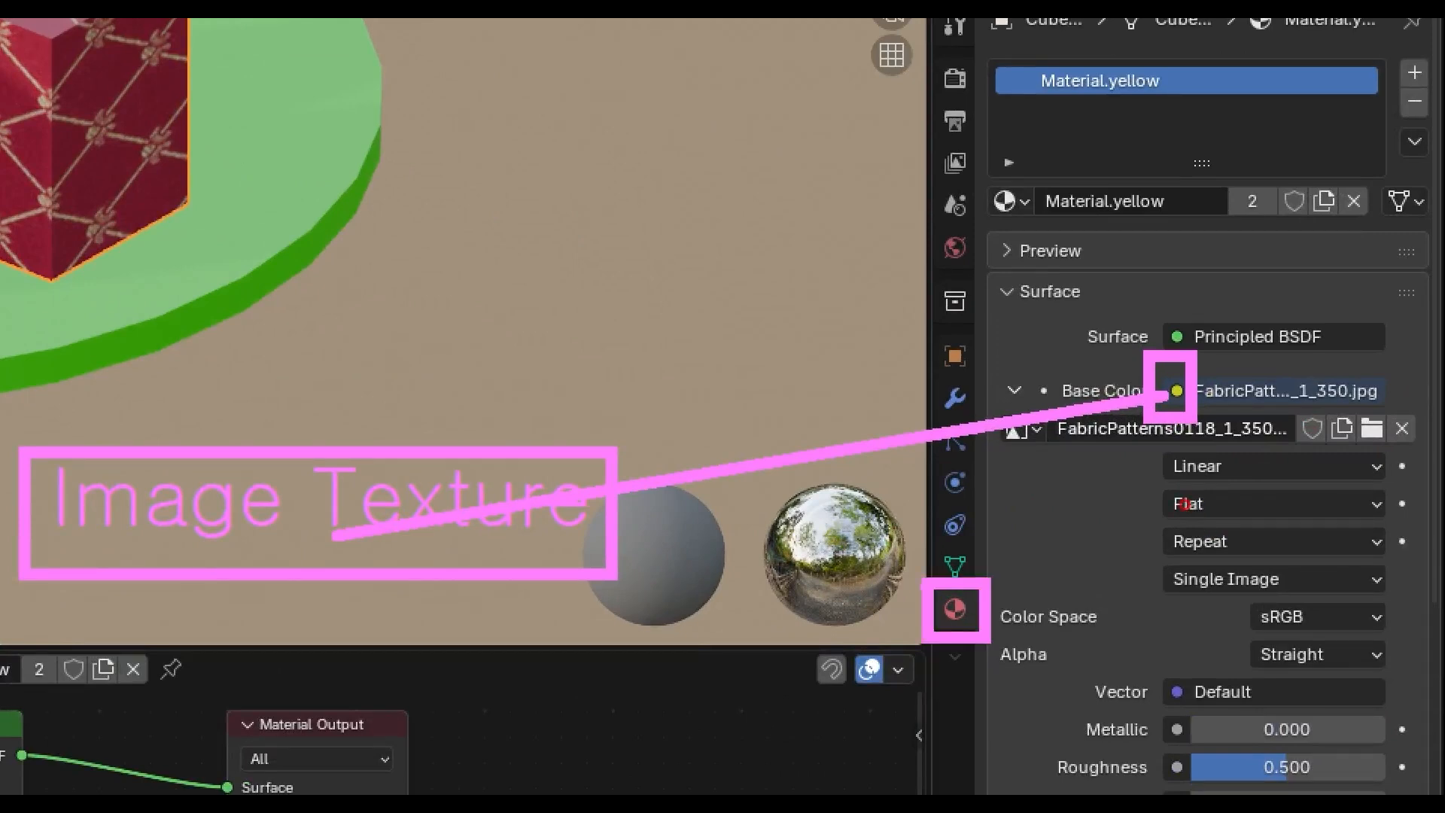